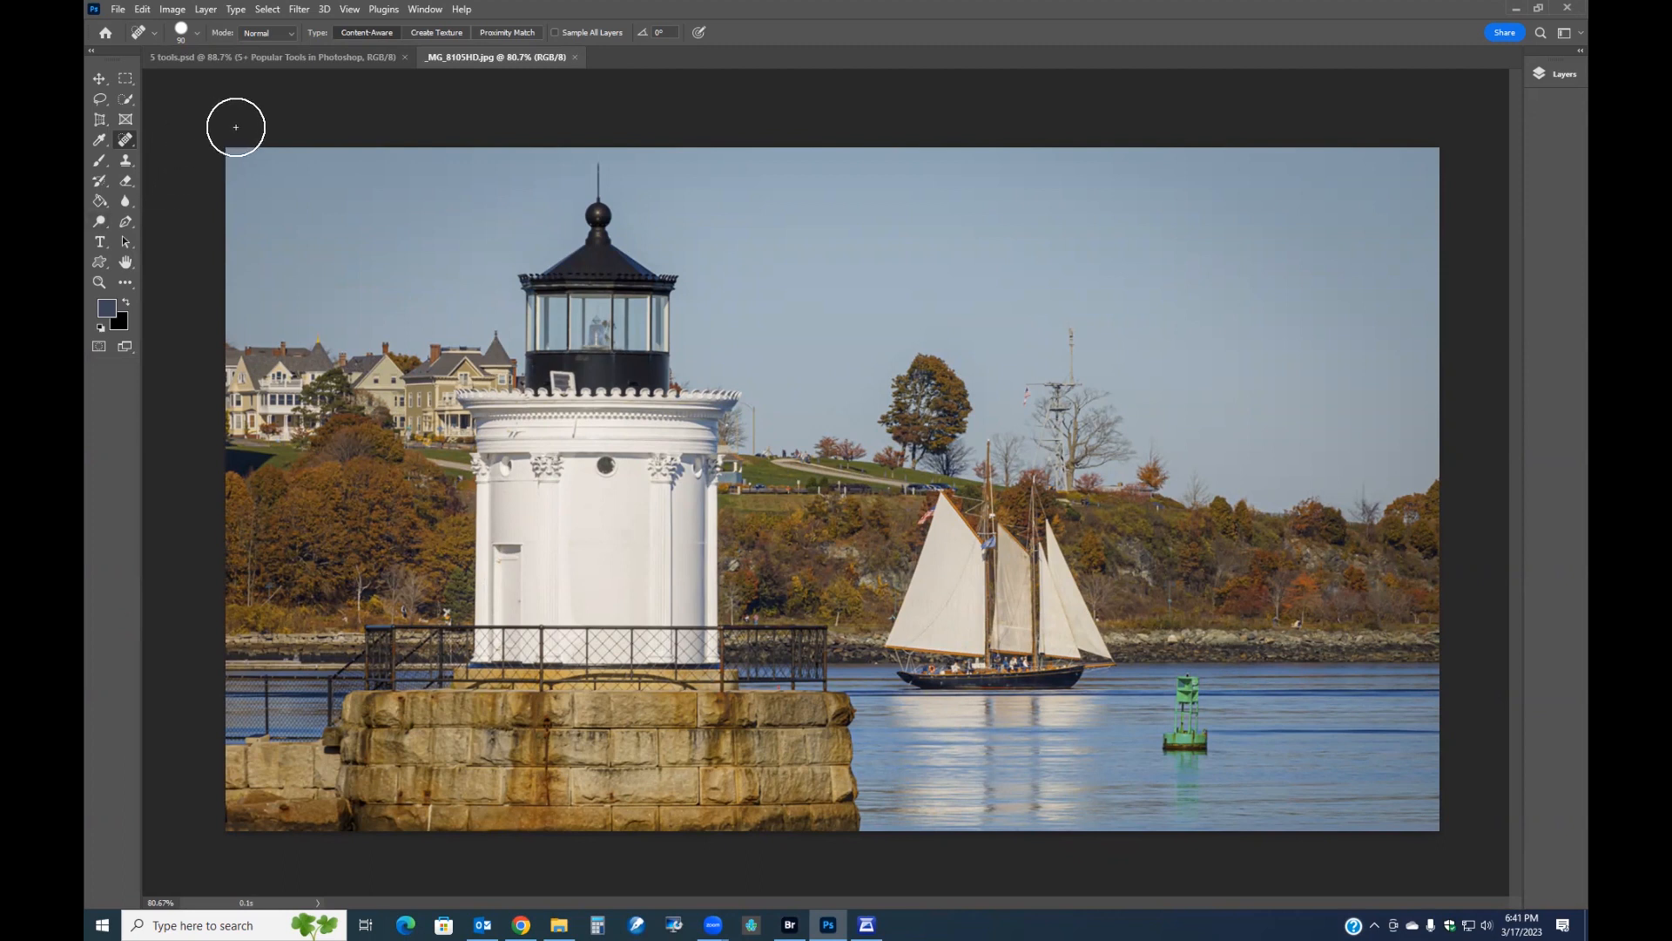
Replace the sky with a blue sky preset with white clouds using Sky Replacement, outputting to new layers.
left_click(126, 78)
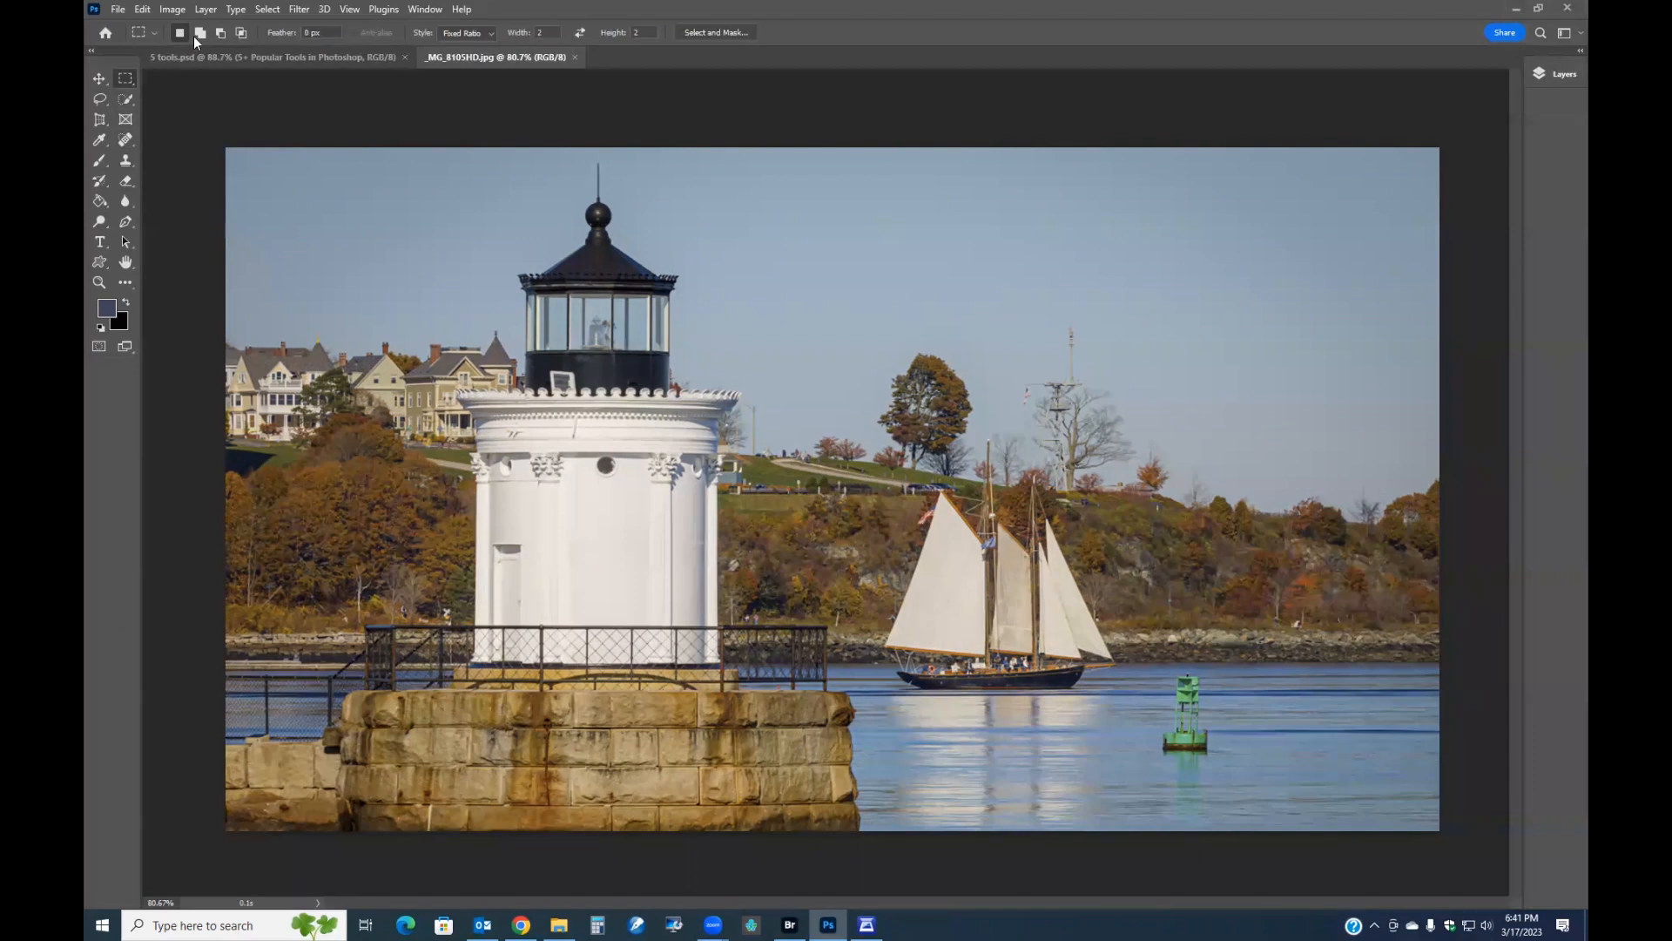
left_click(268, 9)
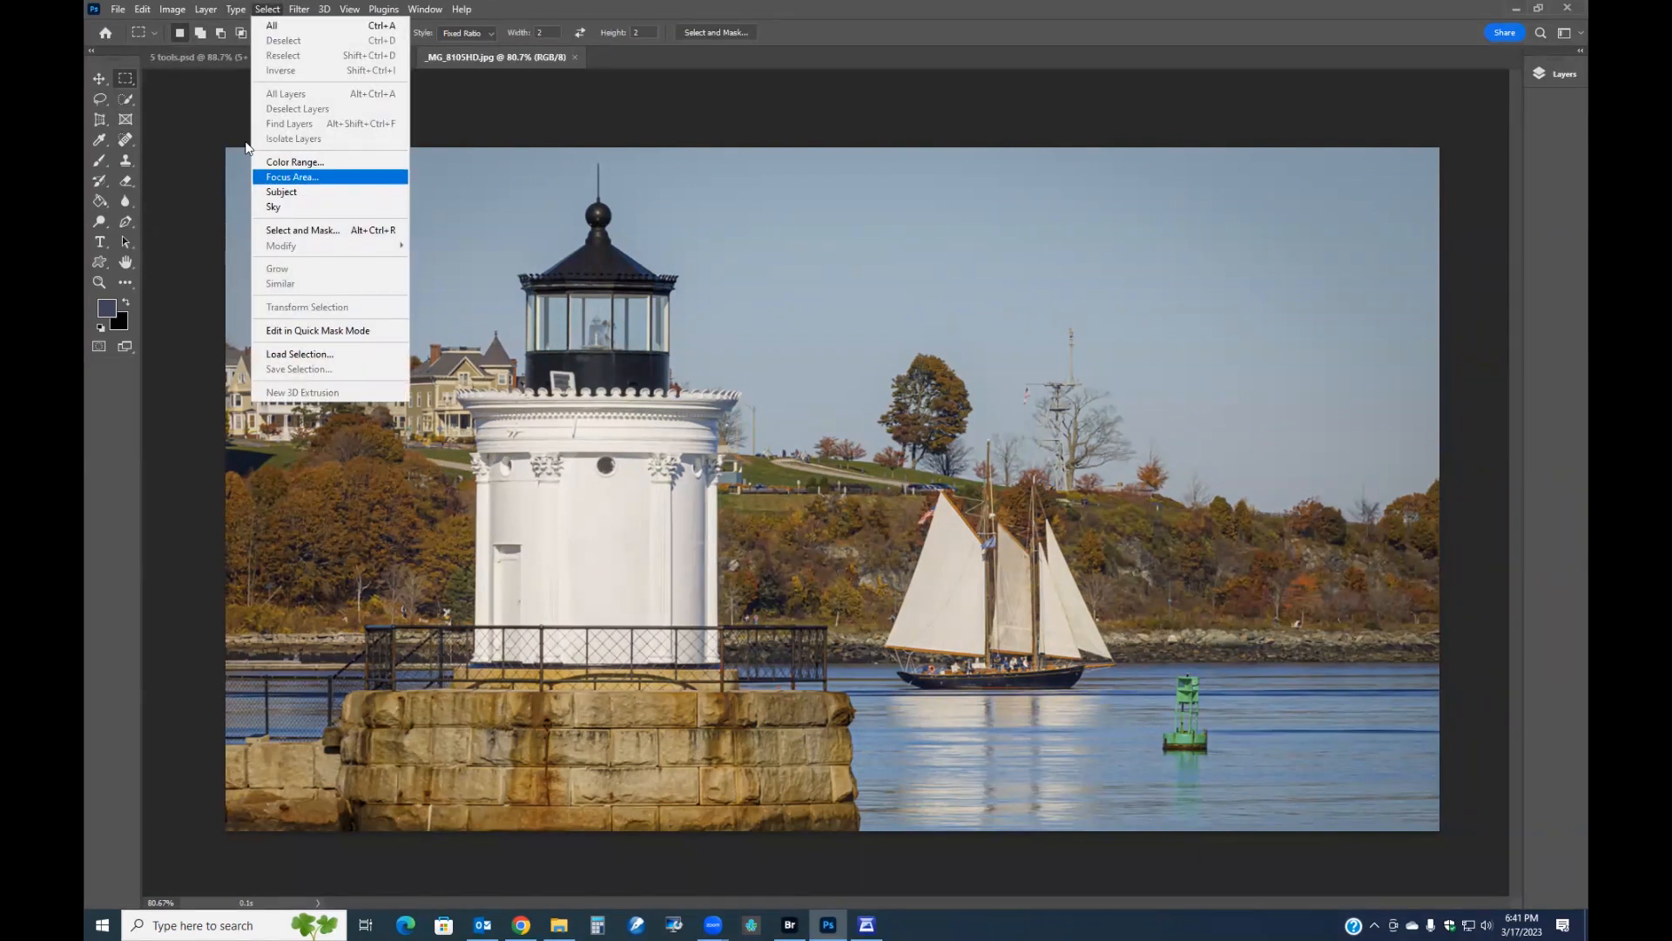
left_click(143, 10)
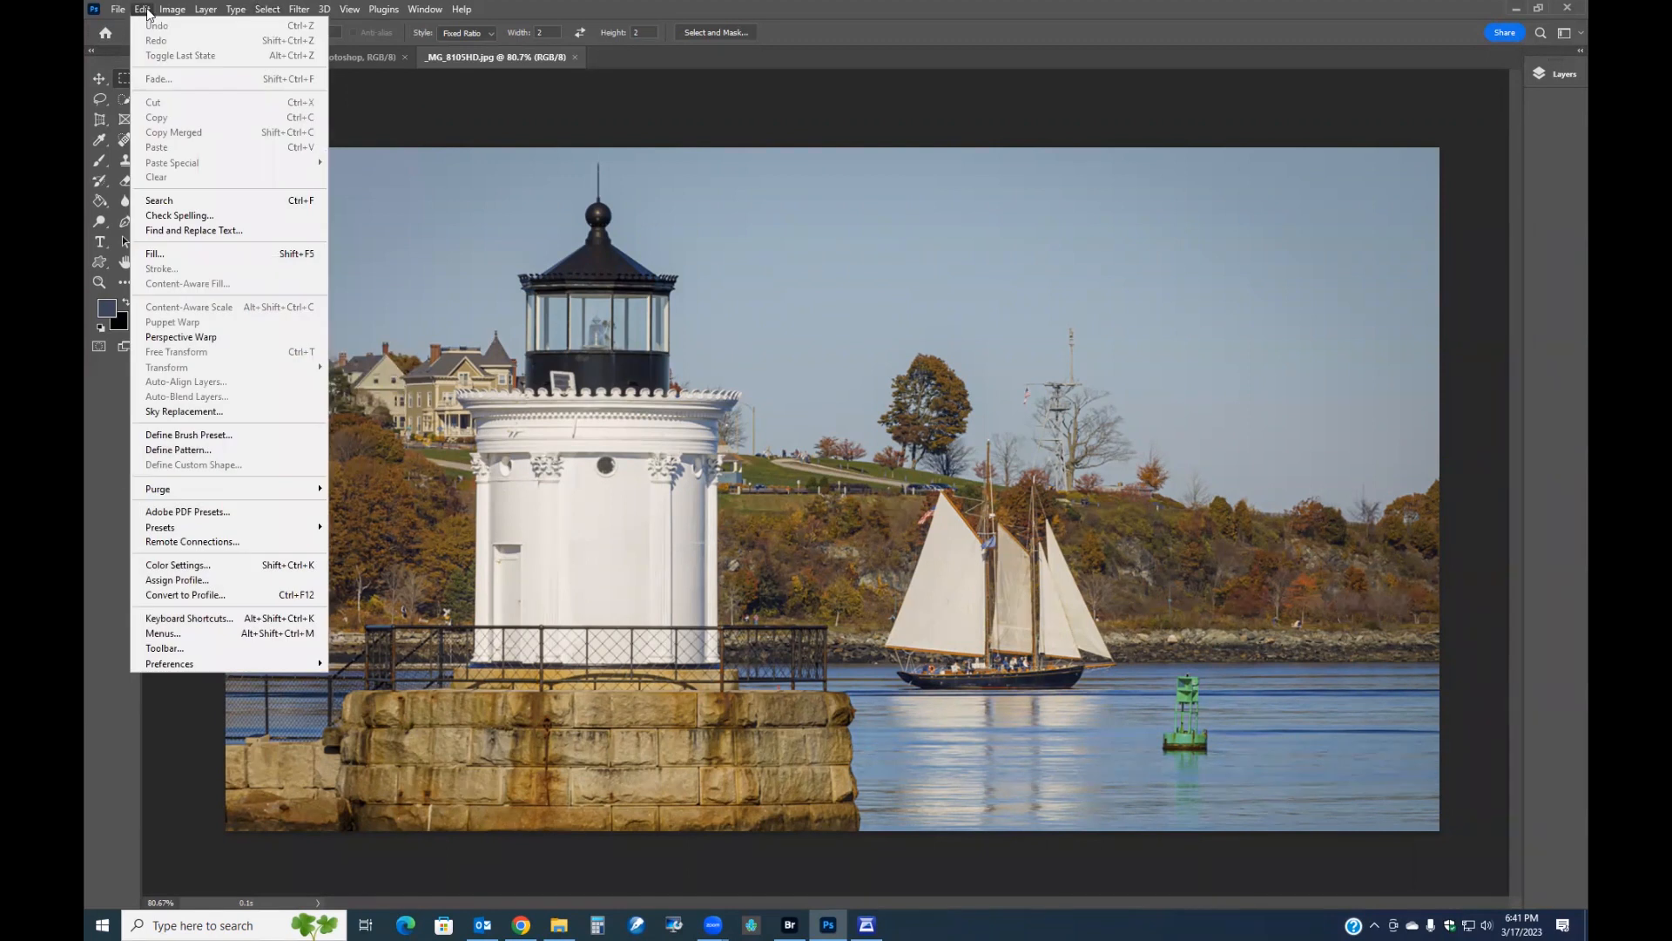
left_click(203, 412)
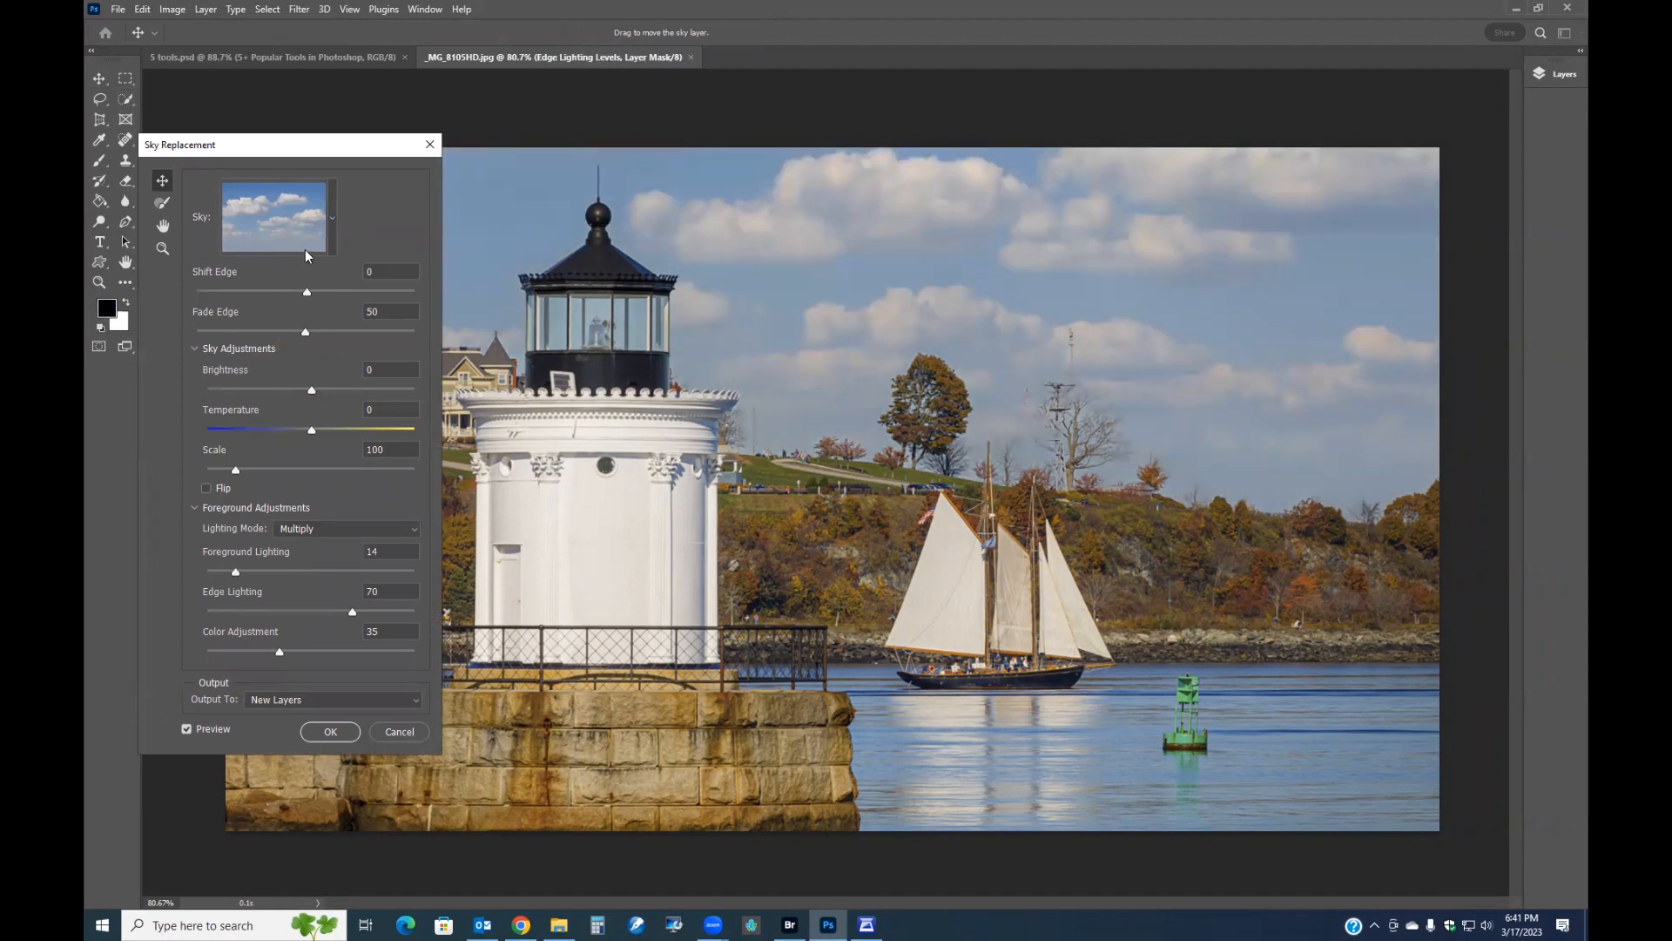
left_click(334, 218)
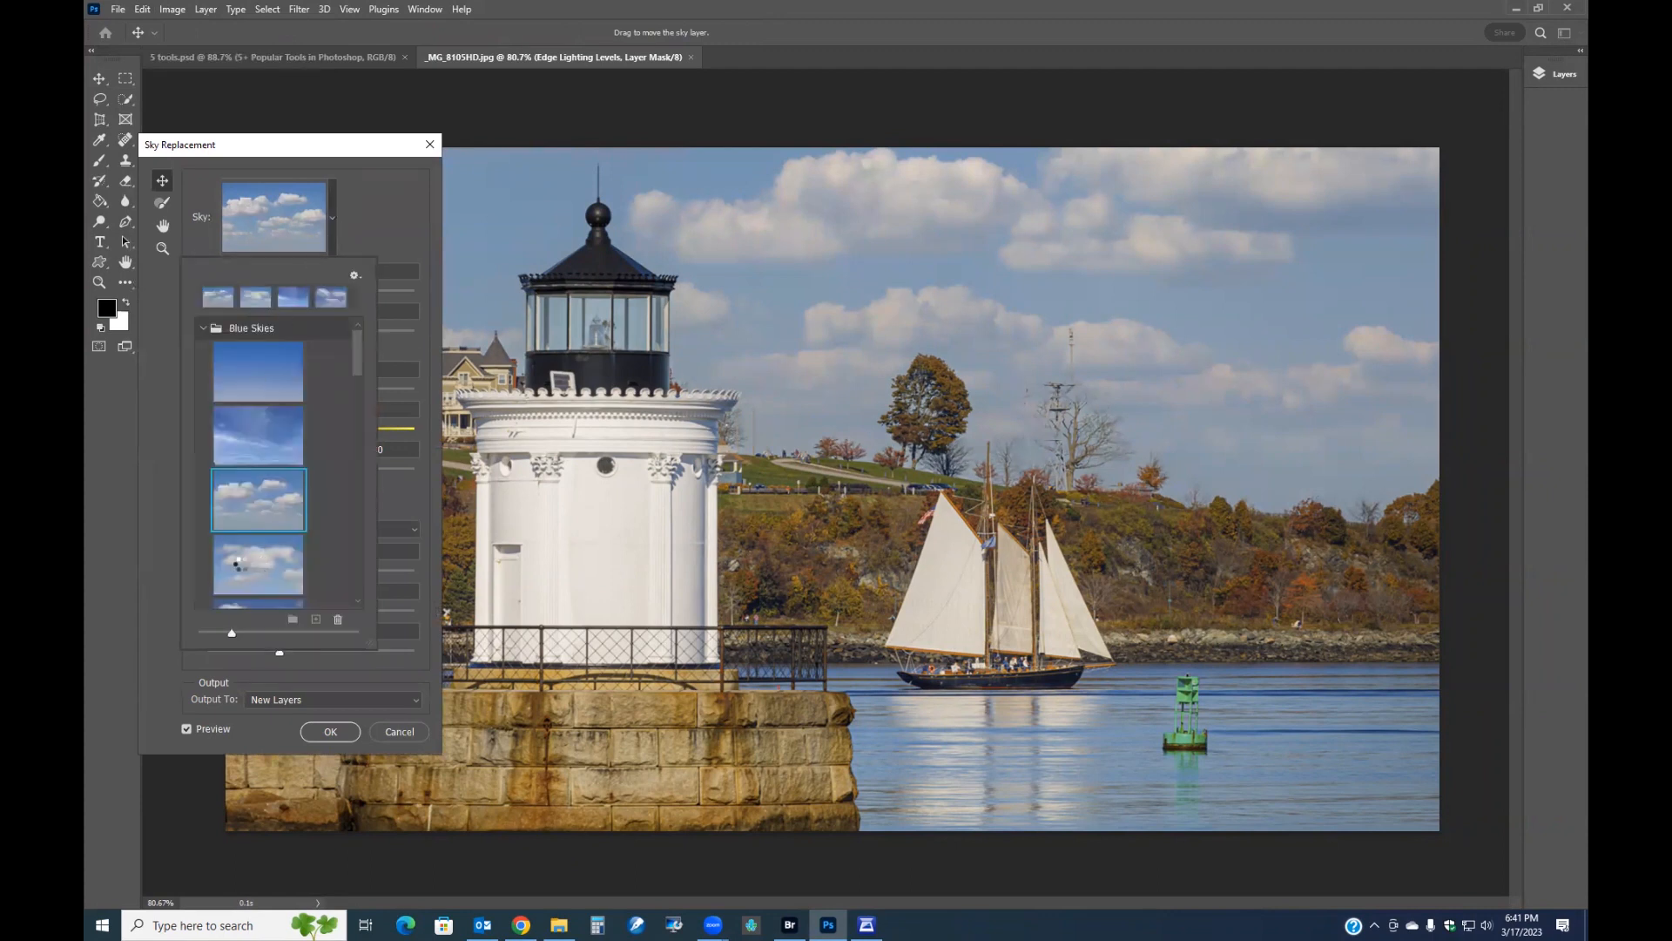
left_click(241, 569)
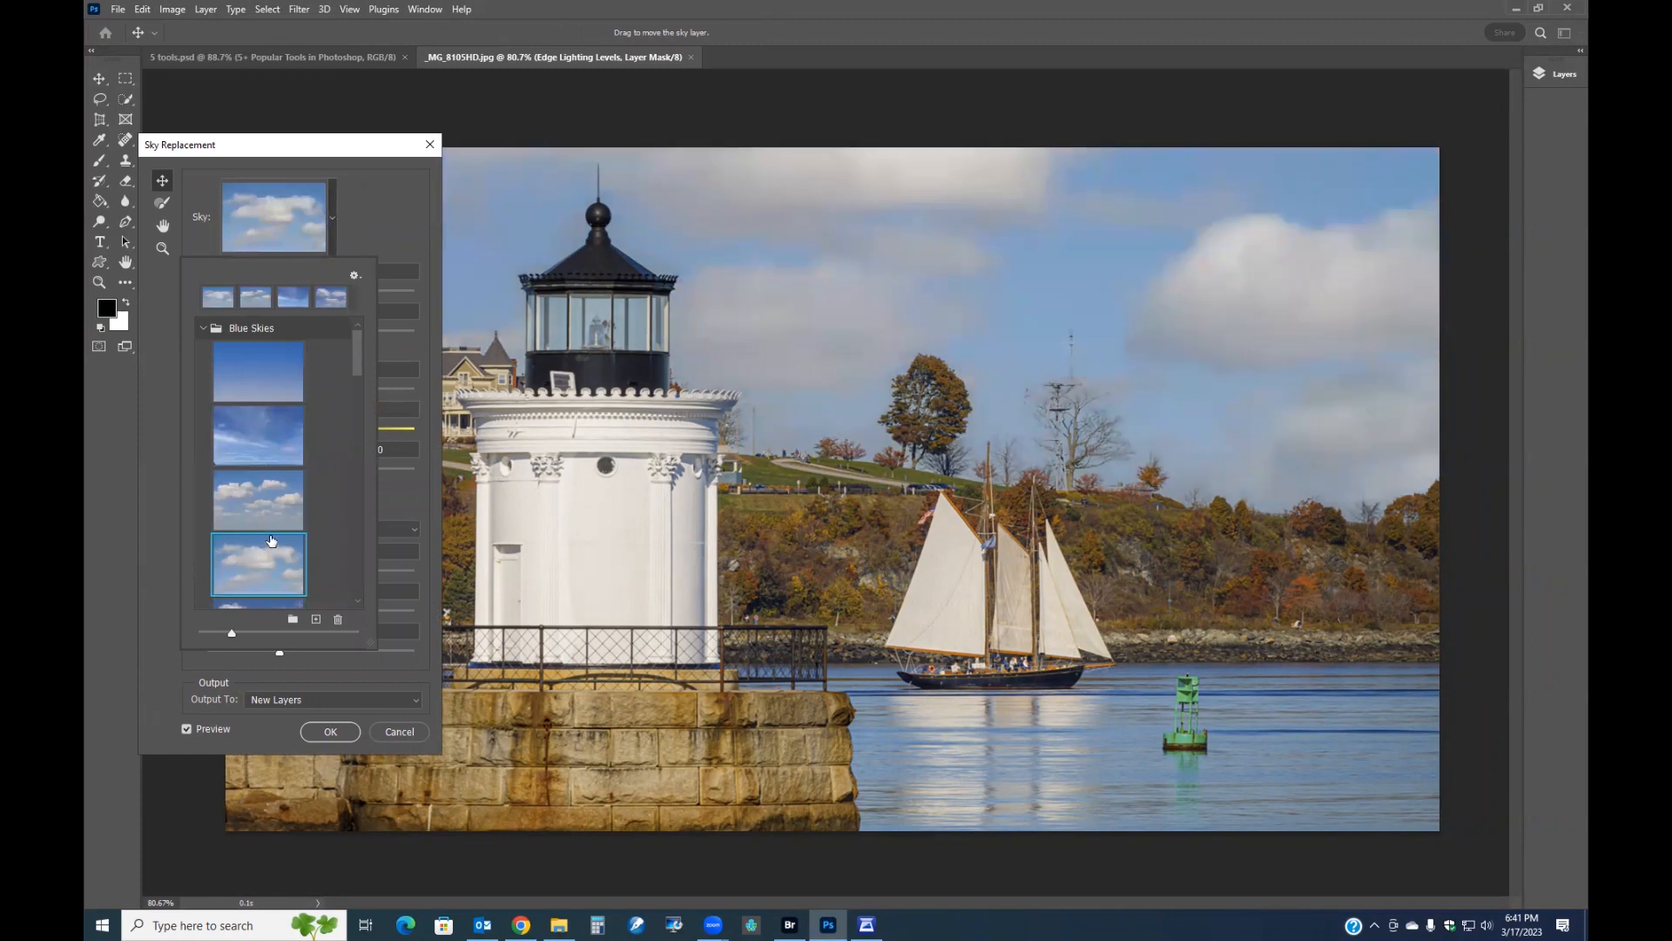
scroll(271, 540, "down", 4)
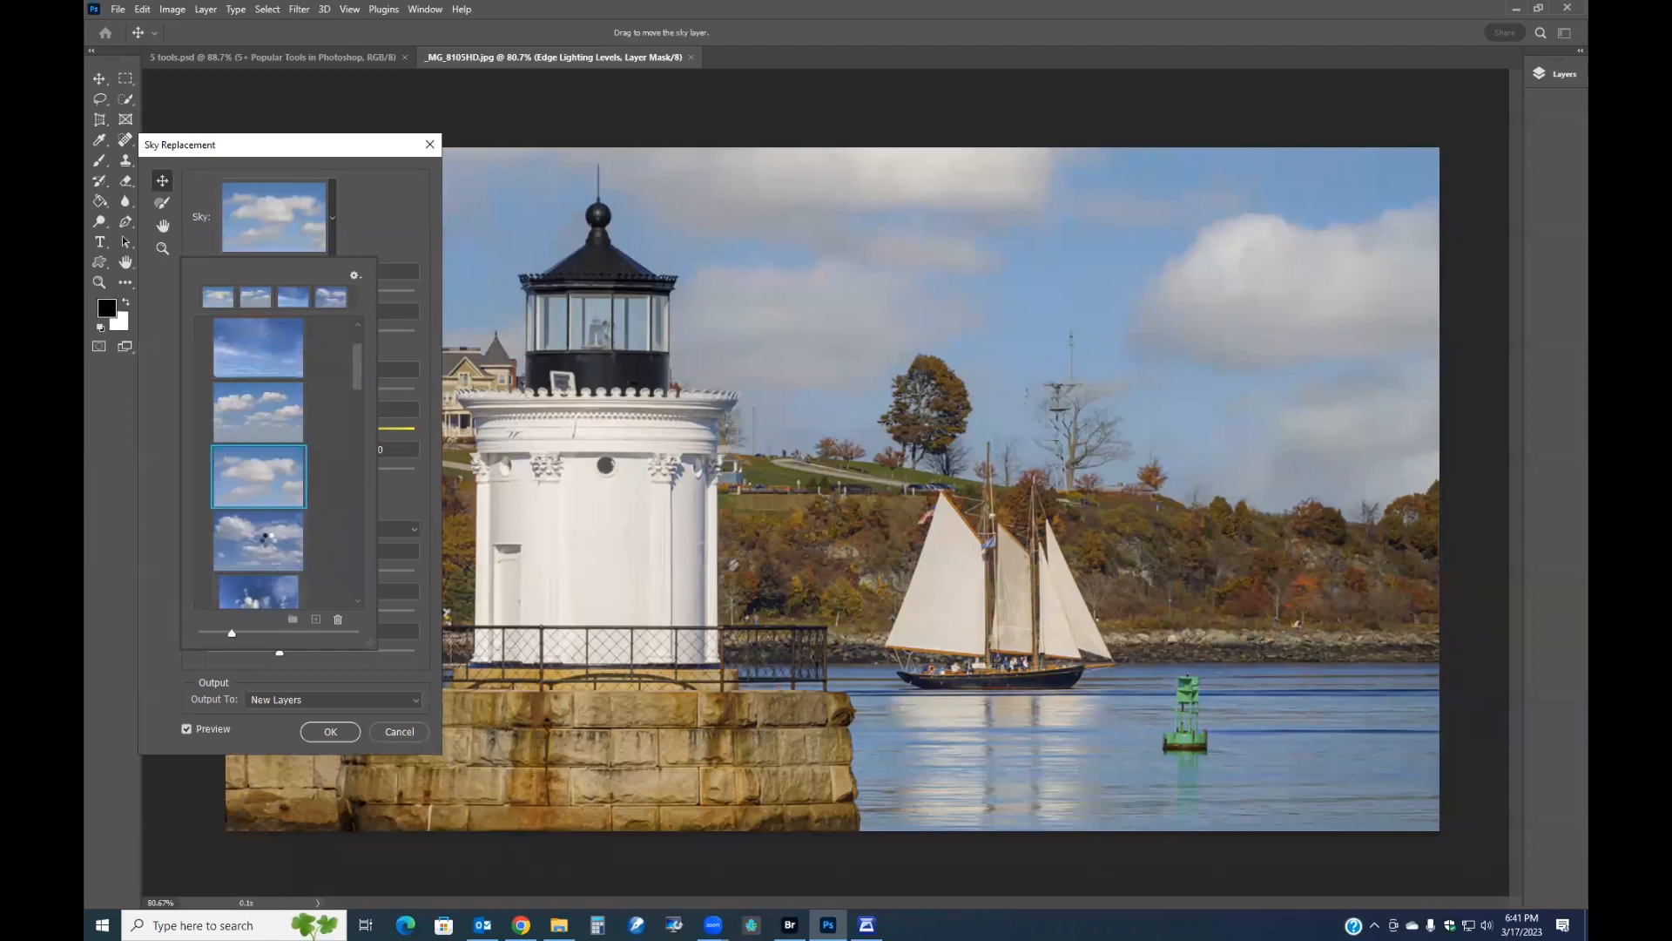
left_click(269, 545)
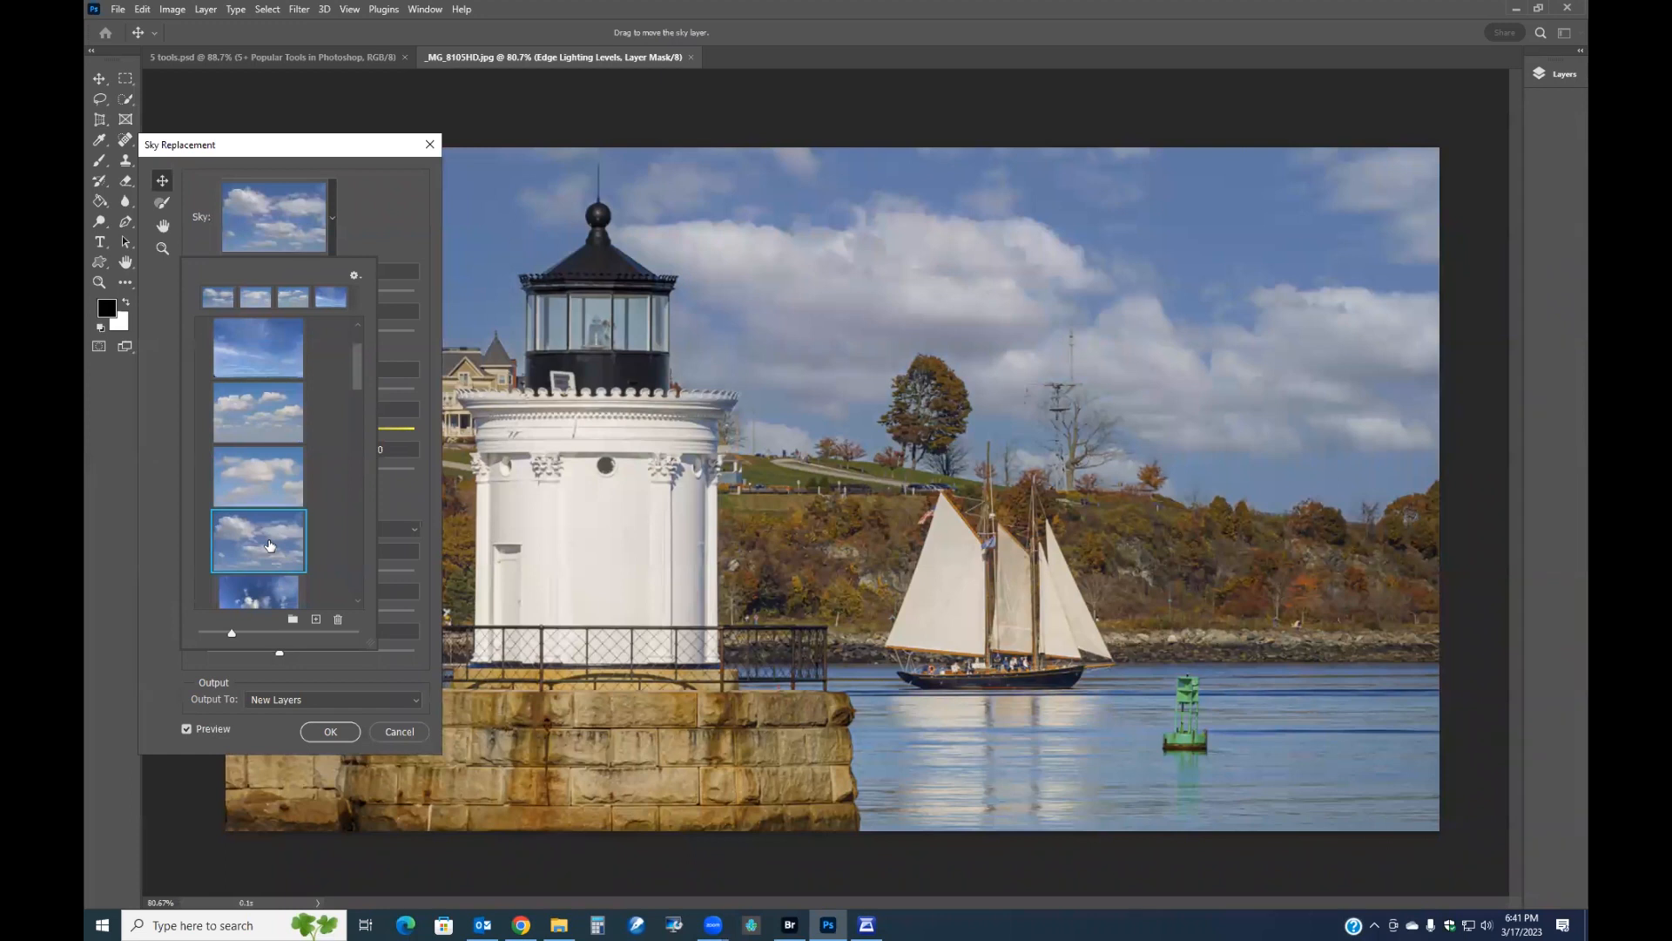
left_click(329, 731)
left_click(329, 732)
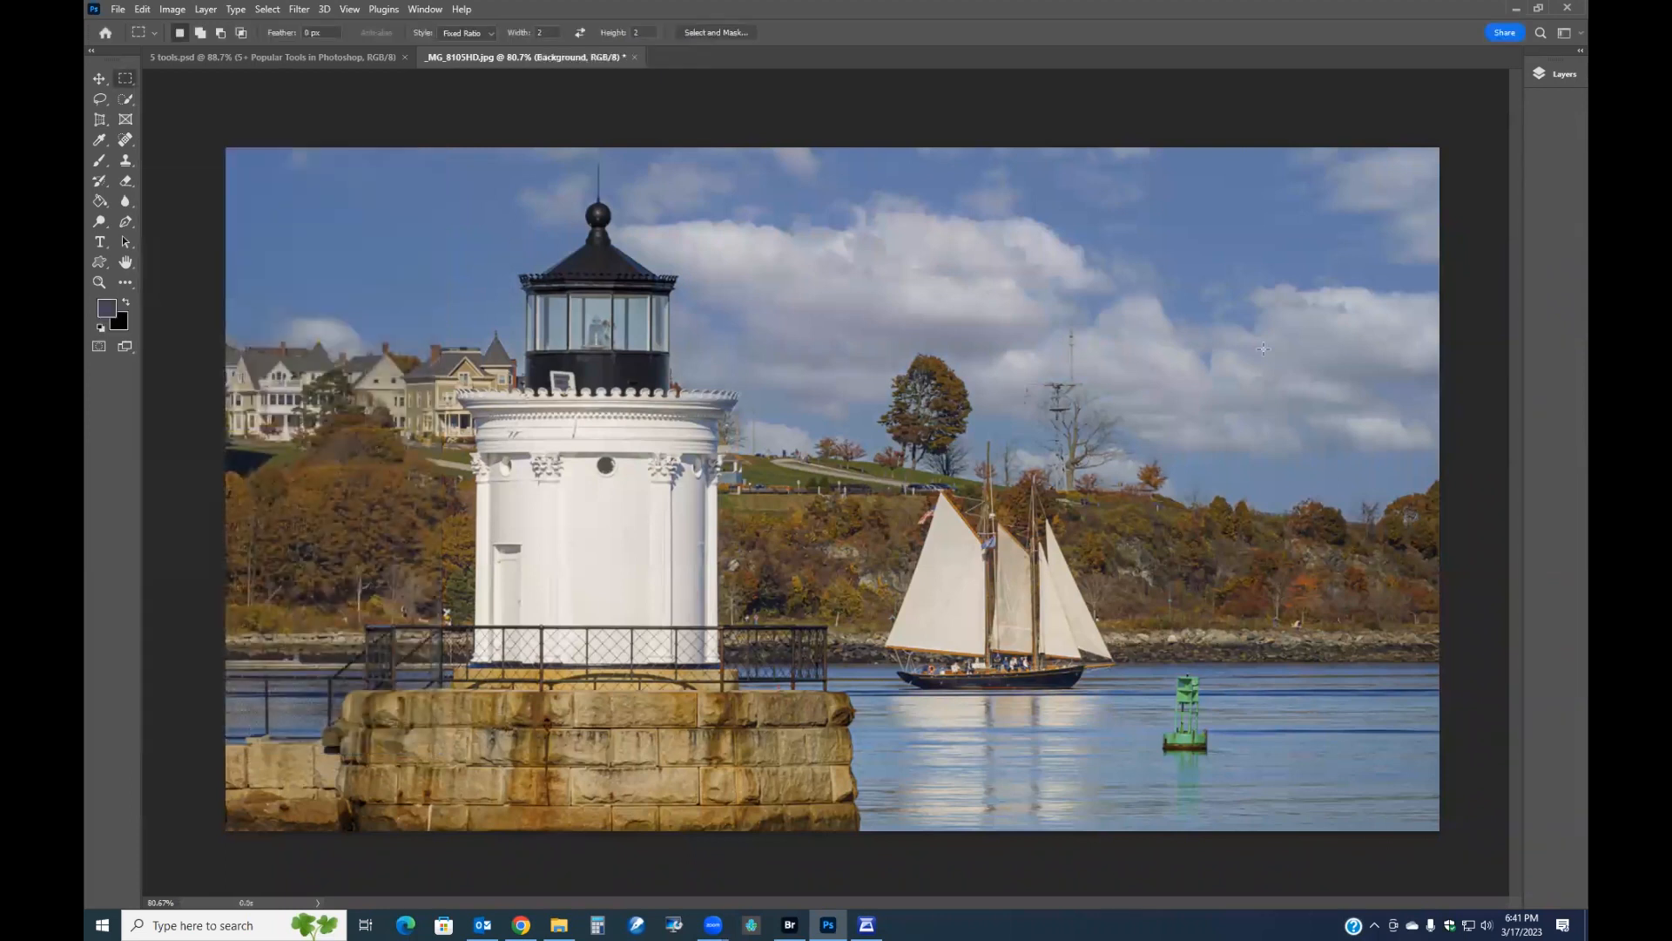
Toggle the Sky layer's visibility to compare the photo with and without the new sky.
left_click(1557, 75)
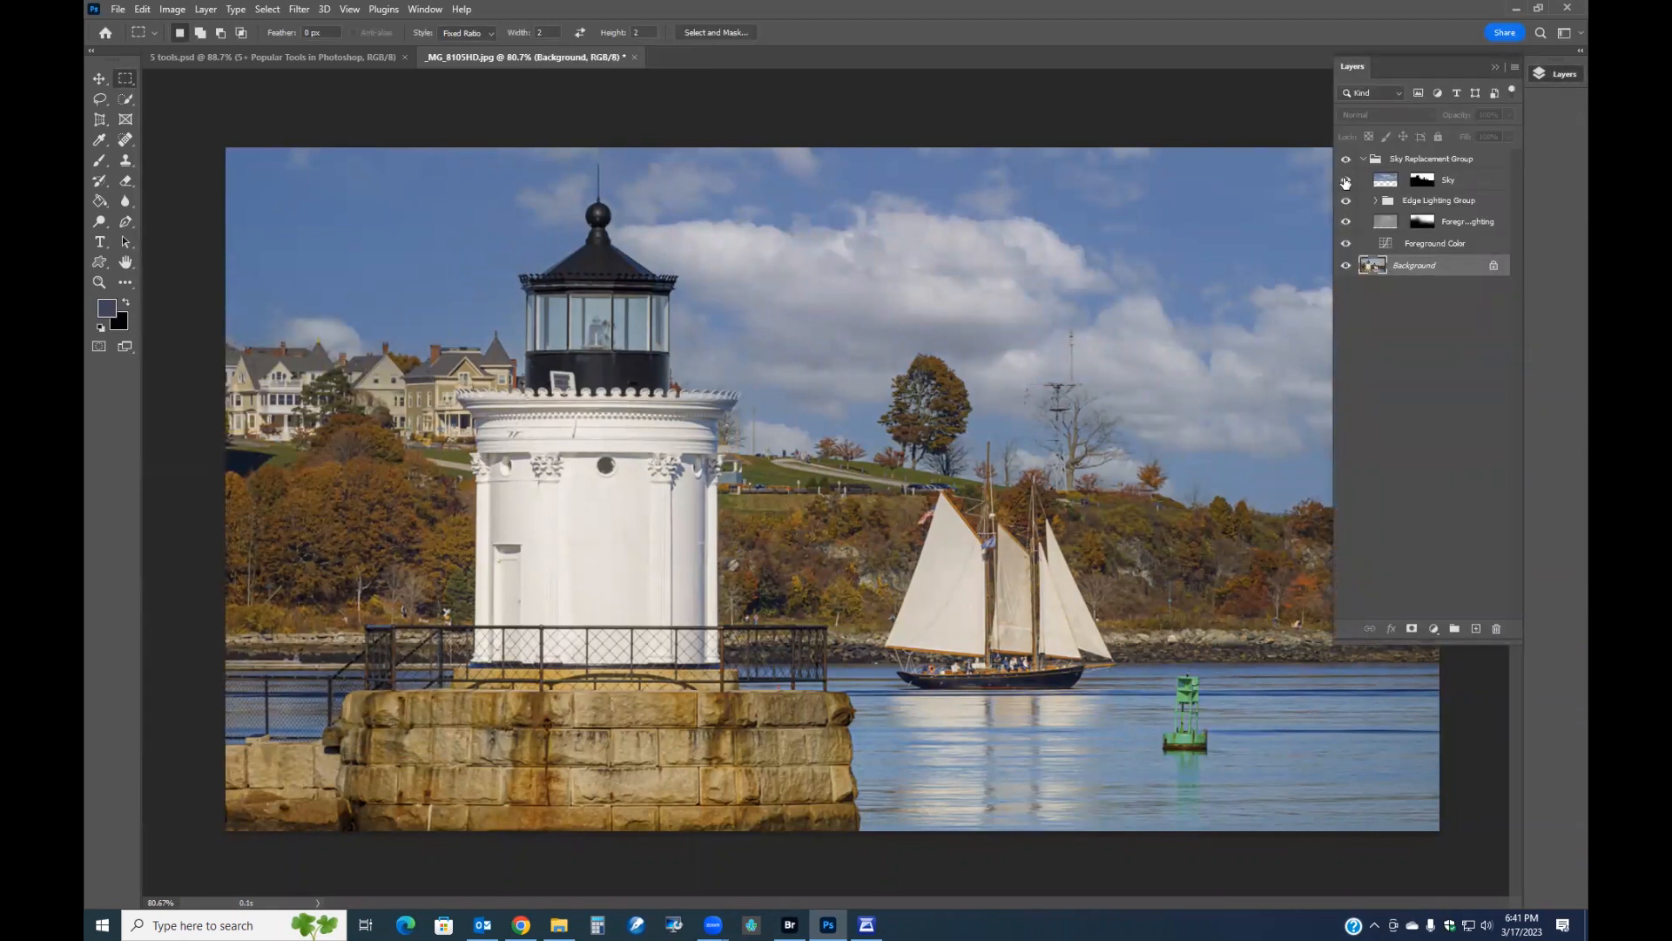
left_click(1345, 180)
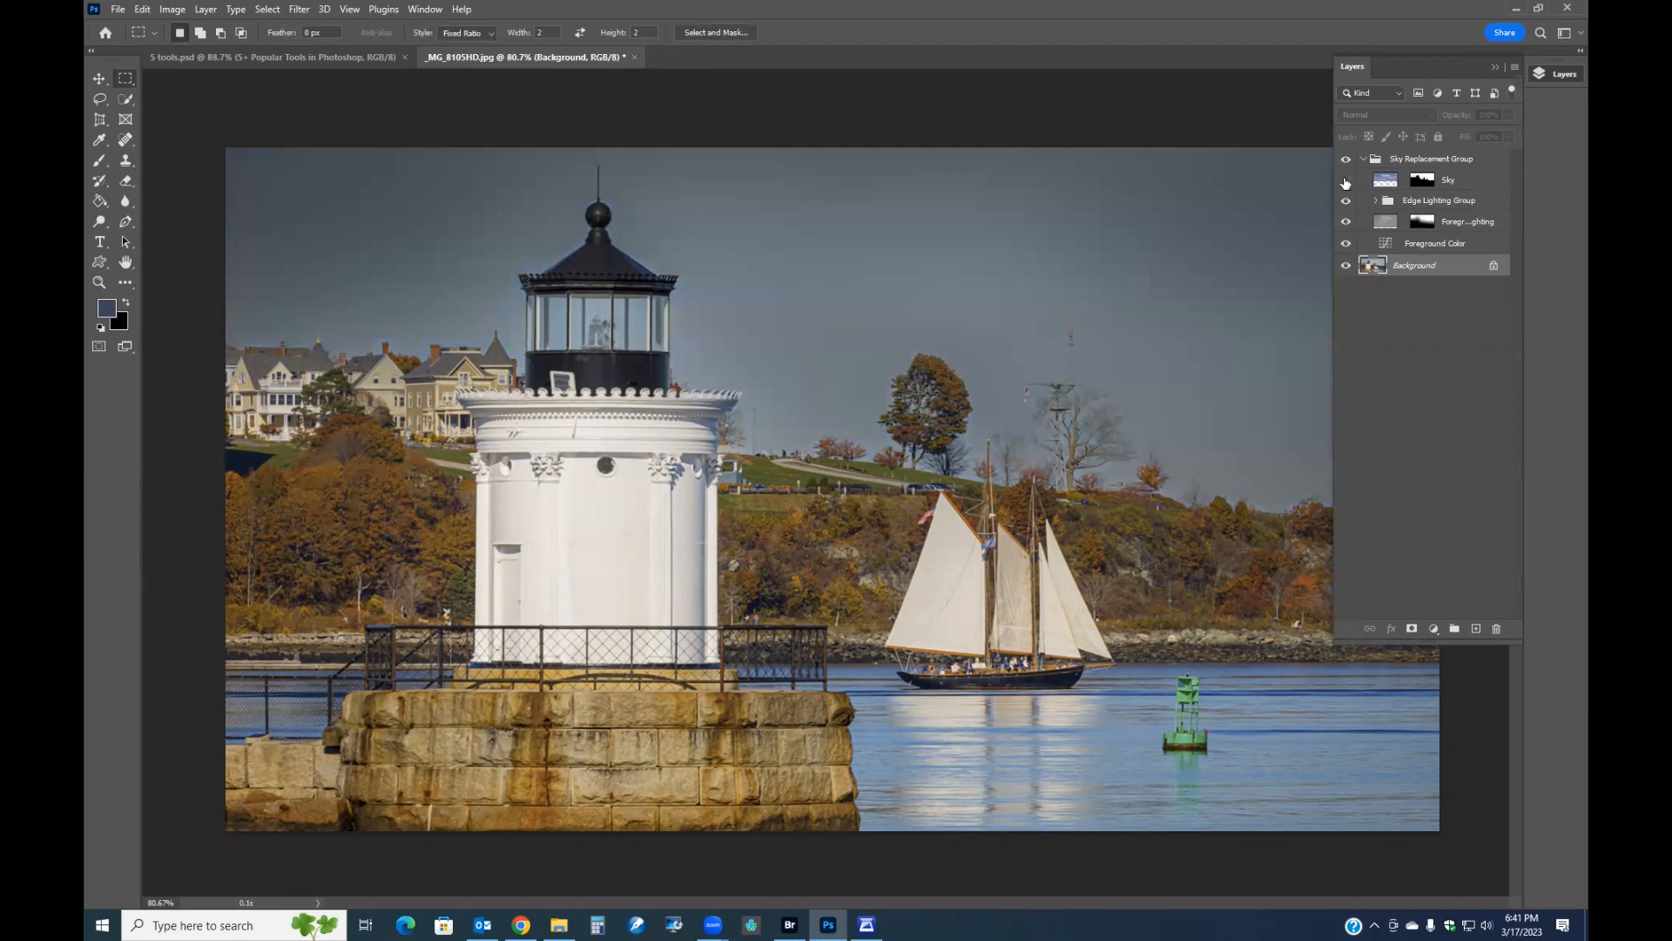
left_click(1346, 181)
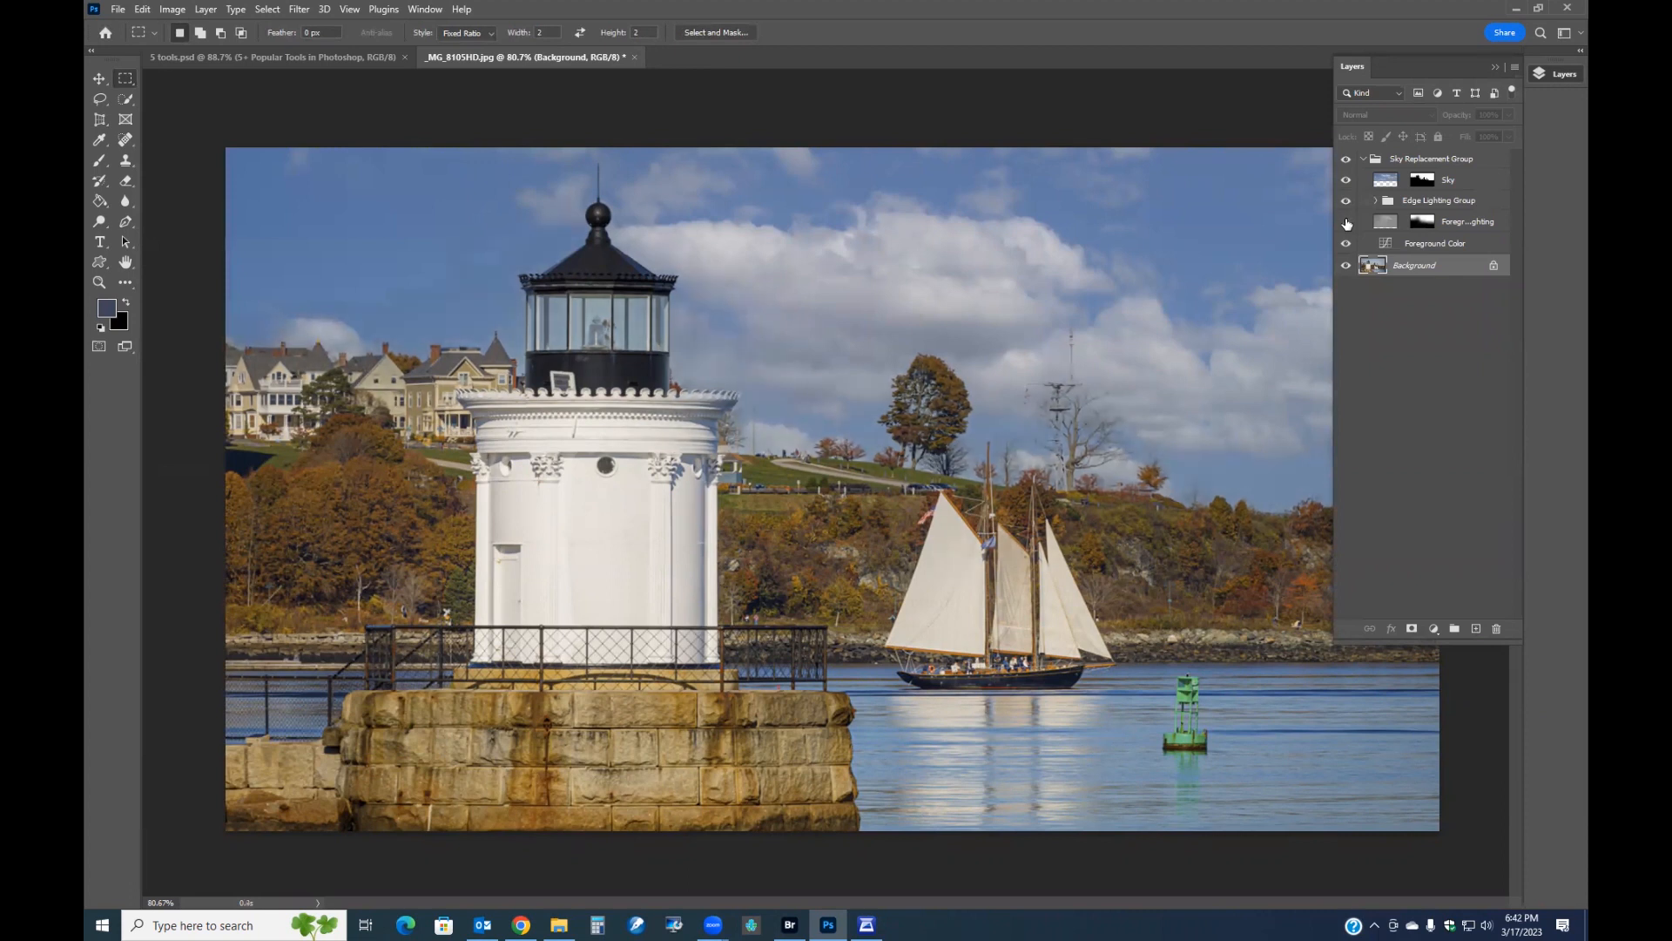
Hide the foreground lighting layer and flatten the image, discarding hidden layers.
left_click(1347, 223)
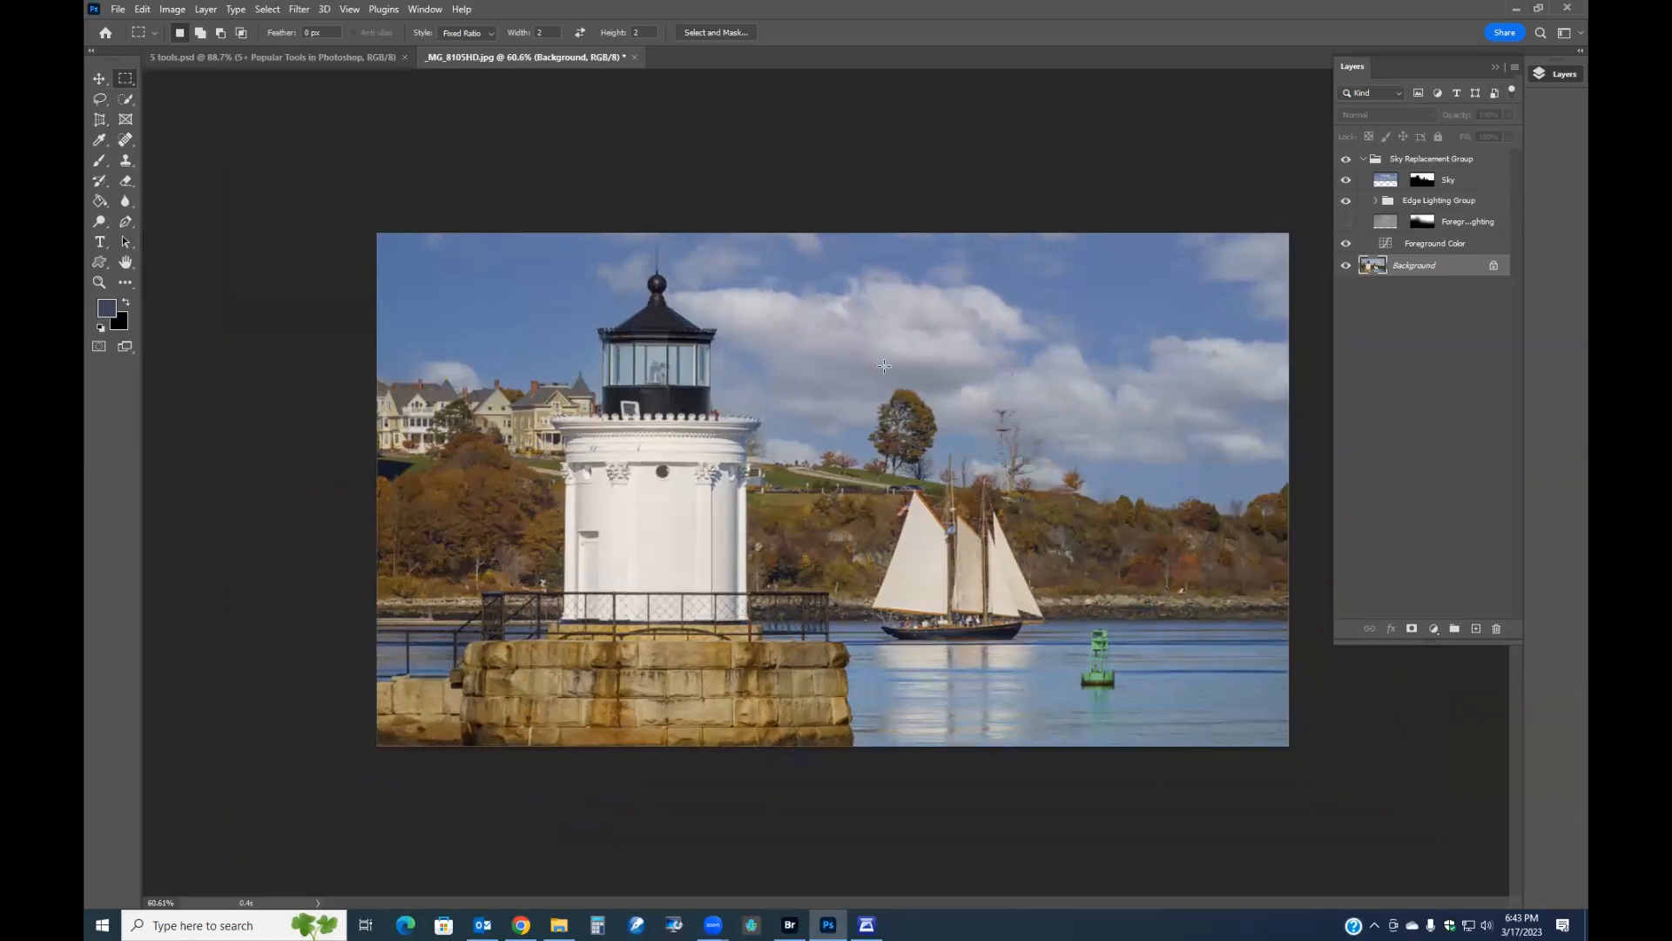
left_click(215, 16)
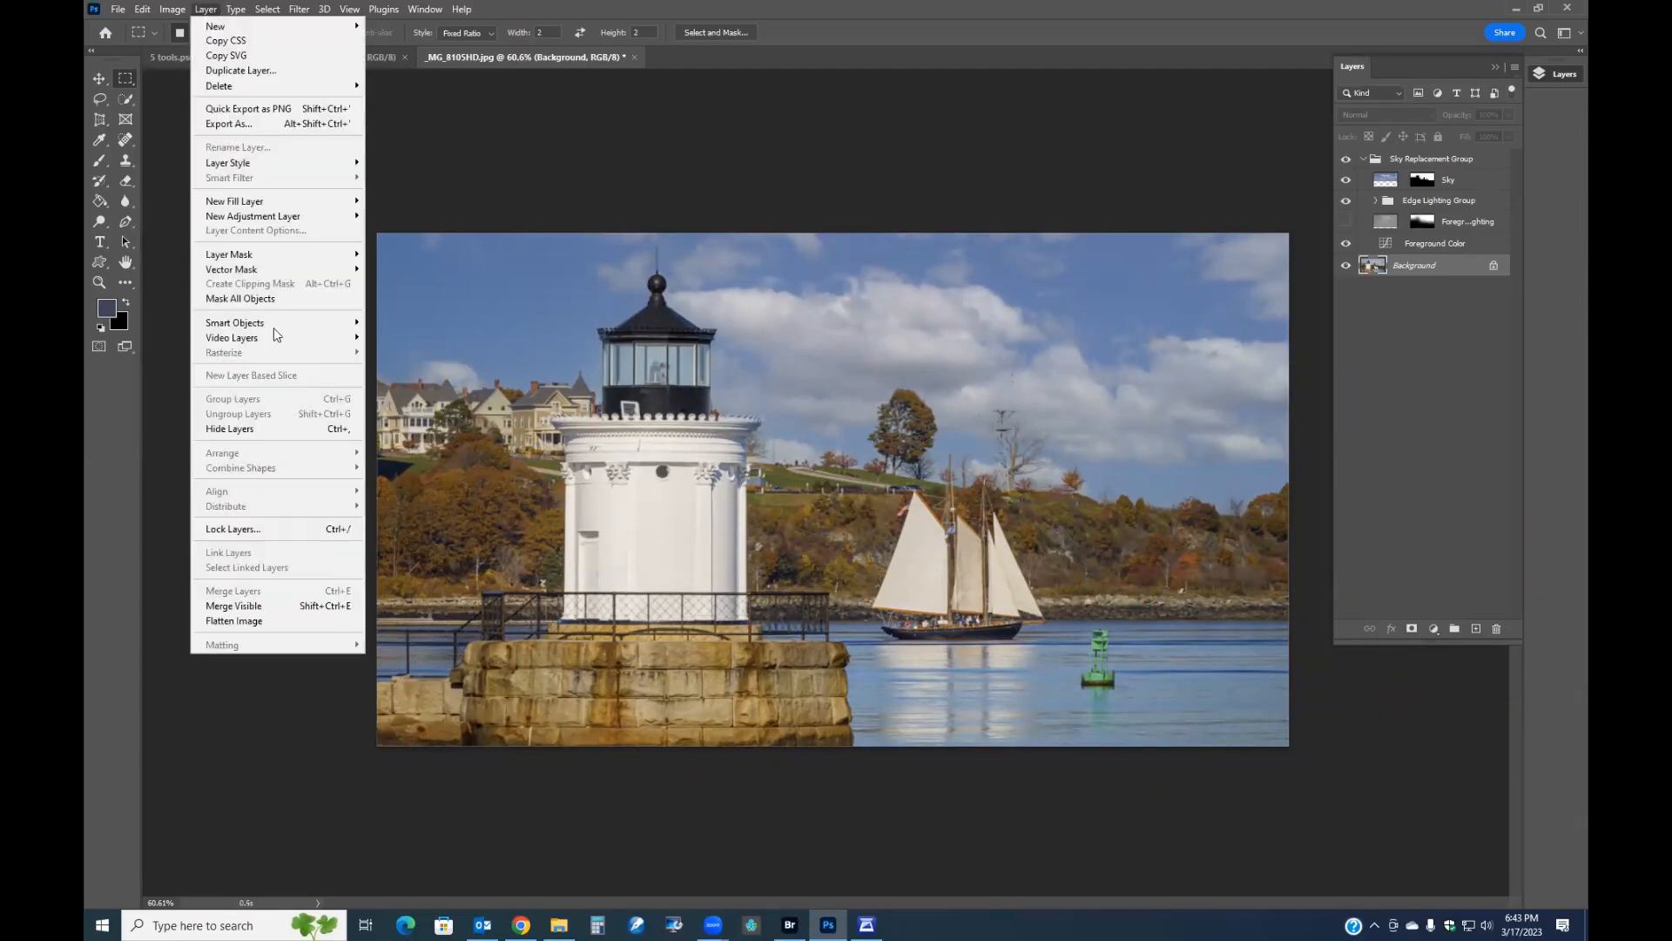
left_click(237, 624)
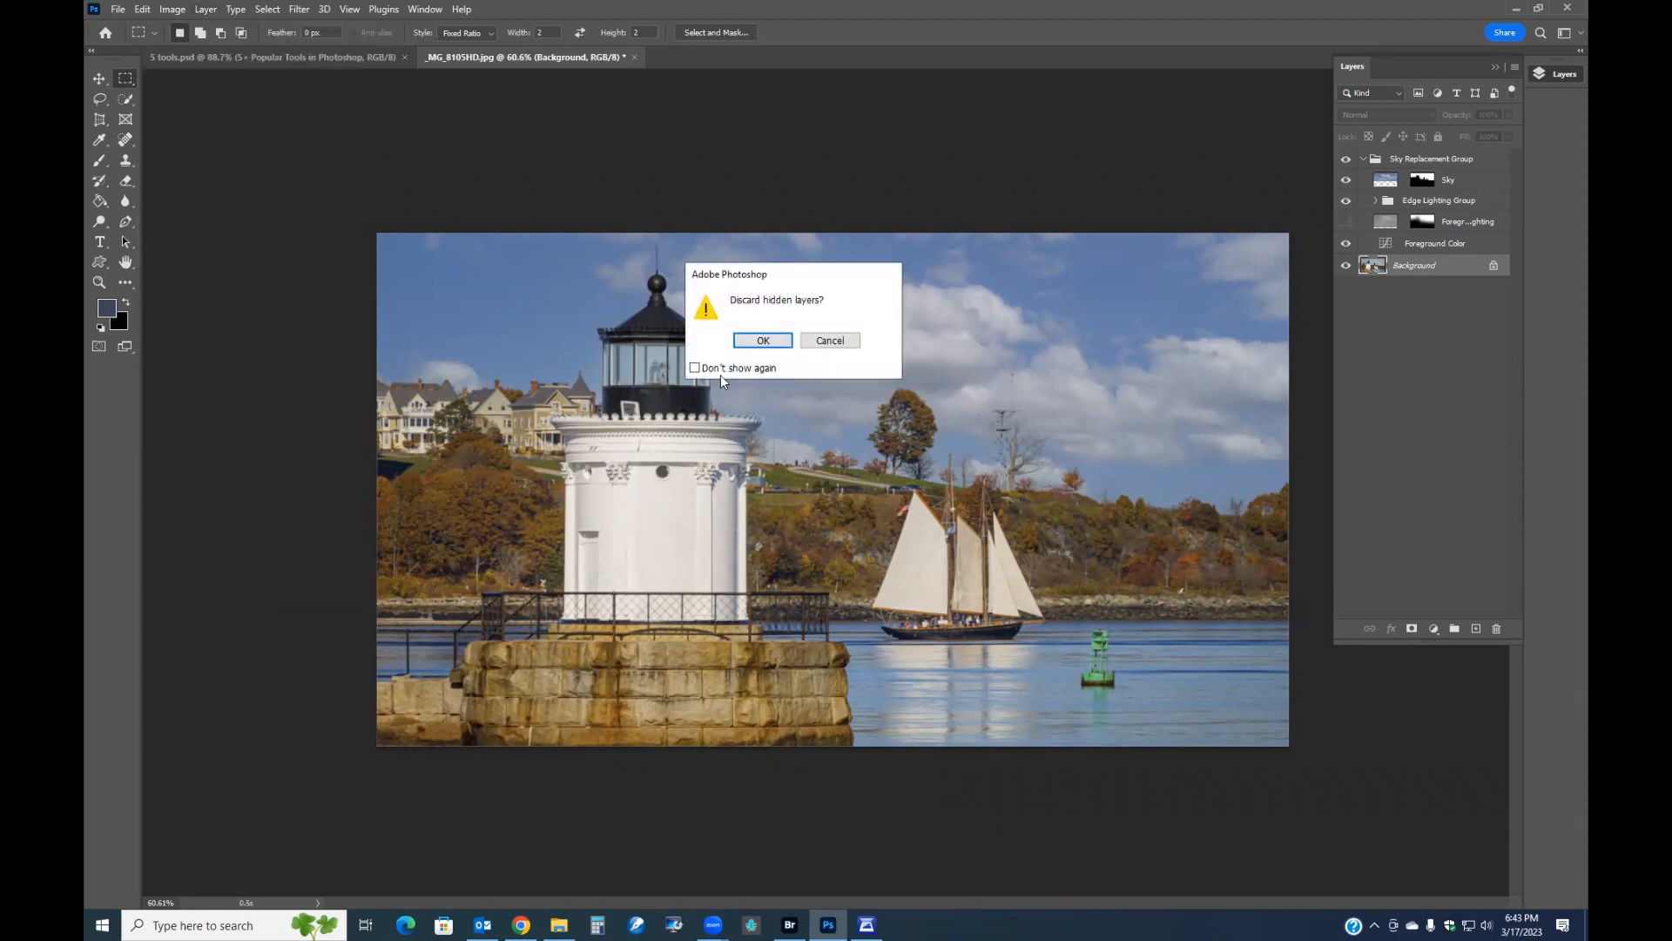
left_click(755, 344)
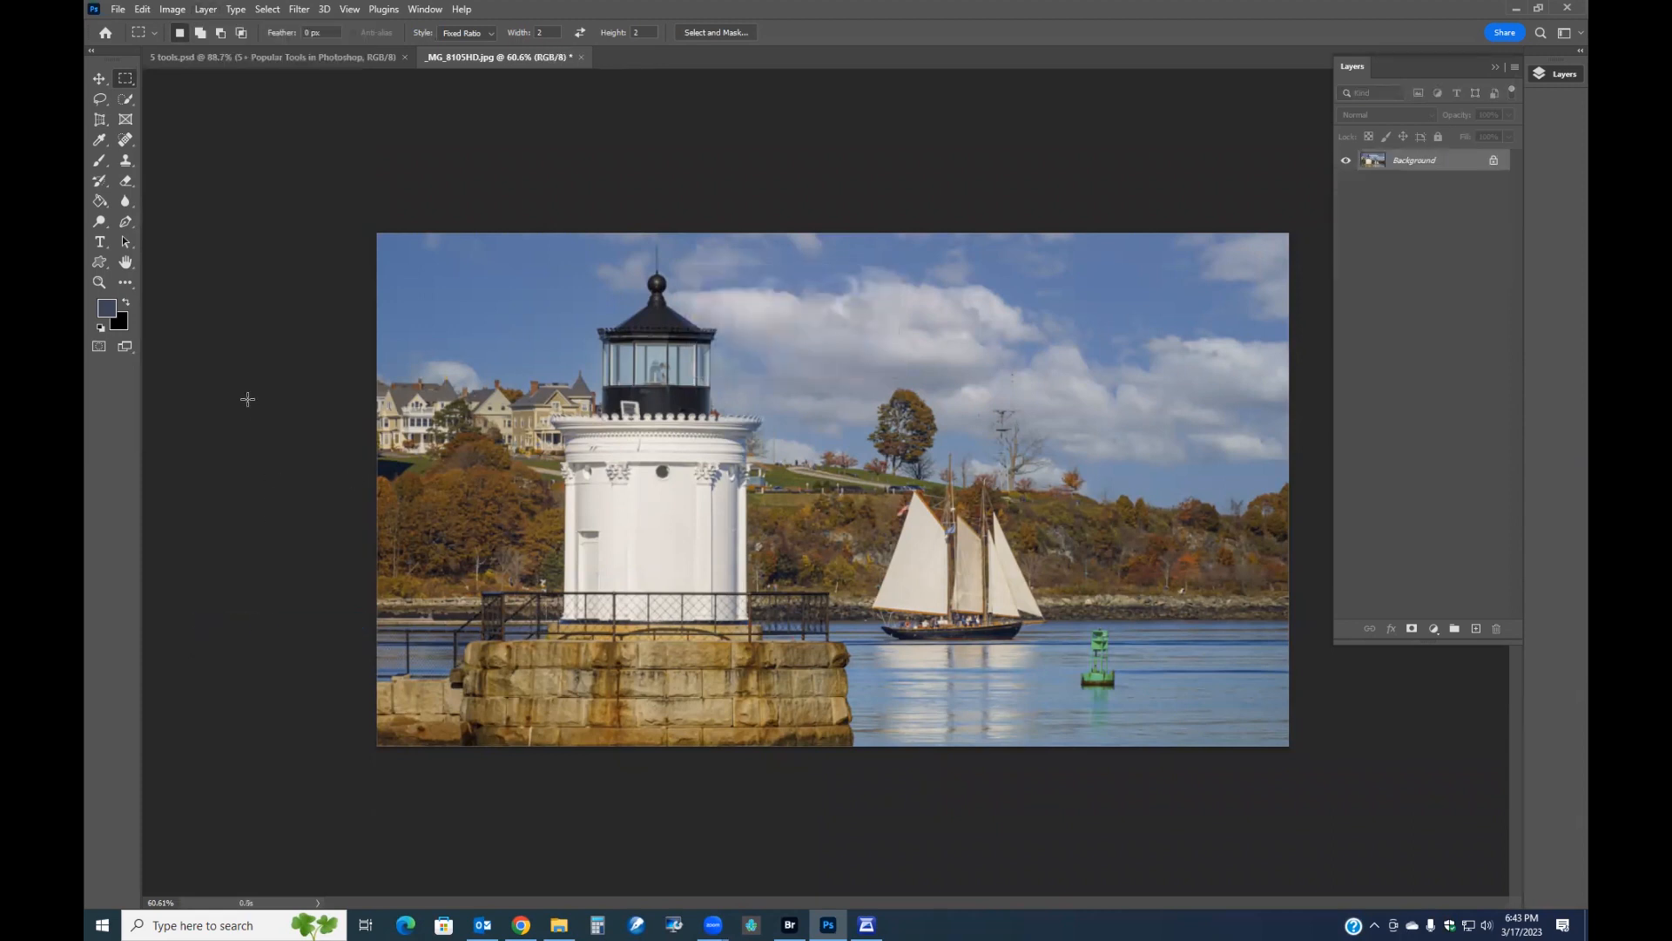
Create a new empty layer above the flattened background.
left_click(172, 13)
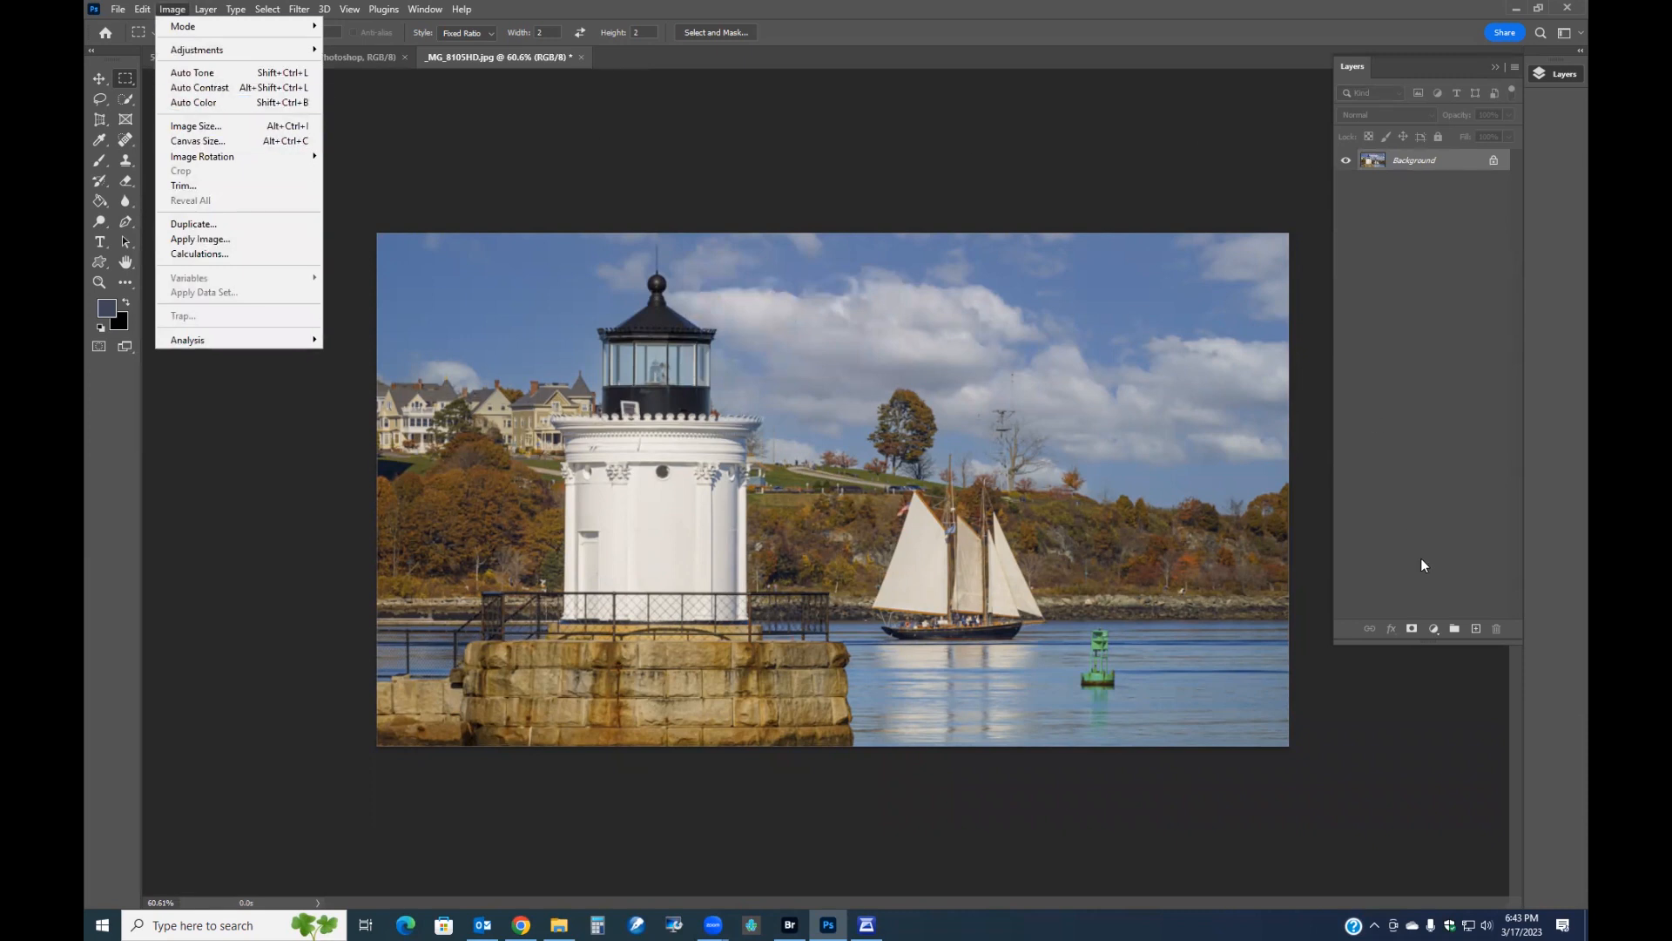
left_click(1478, 627)
left_click(1478, 627)
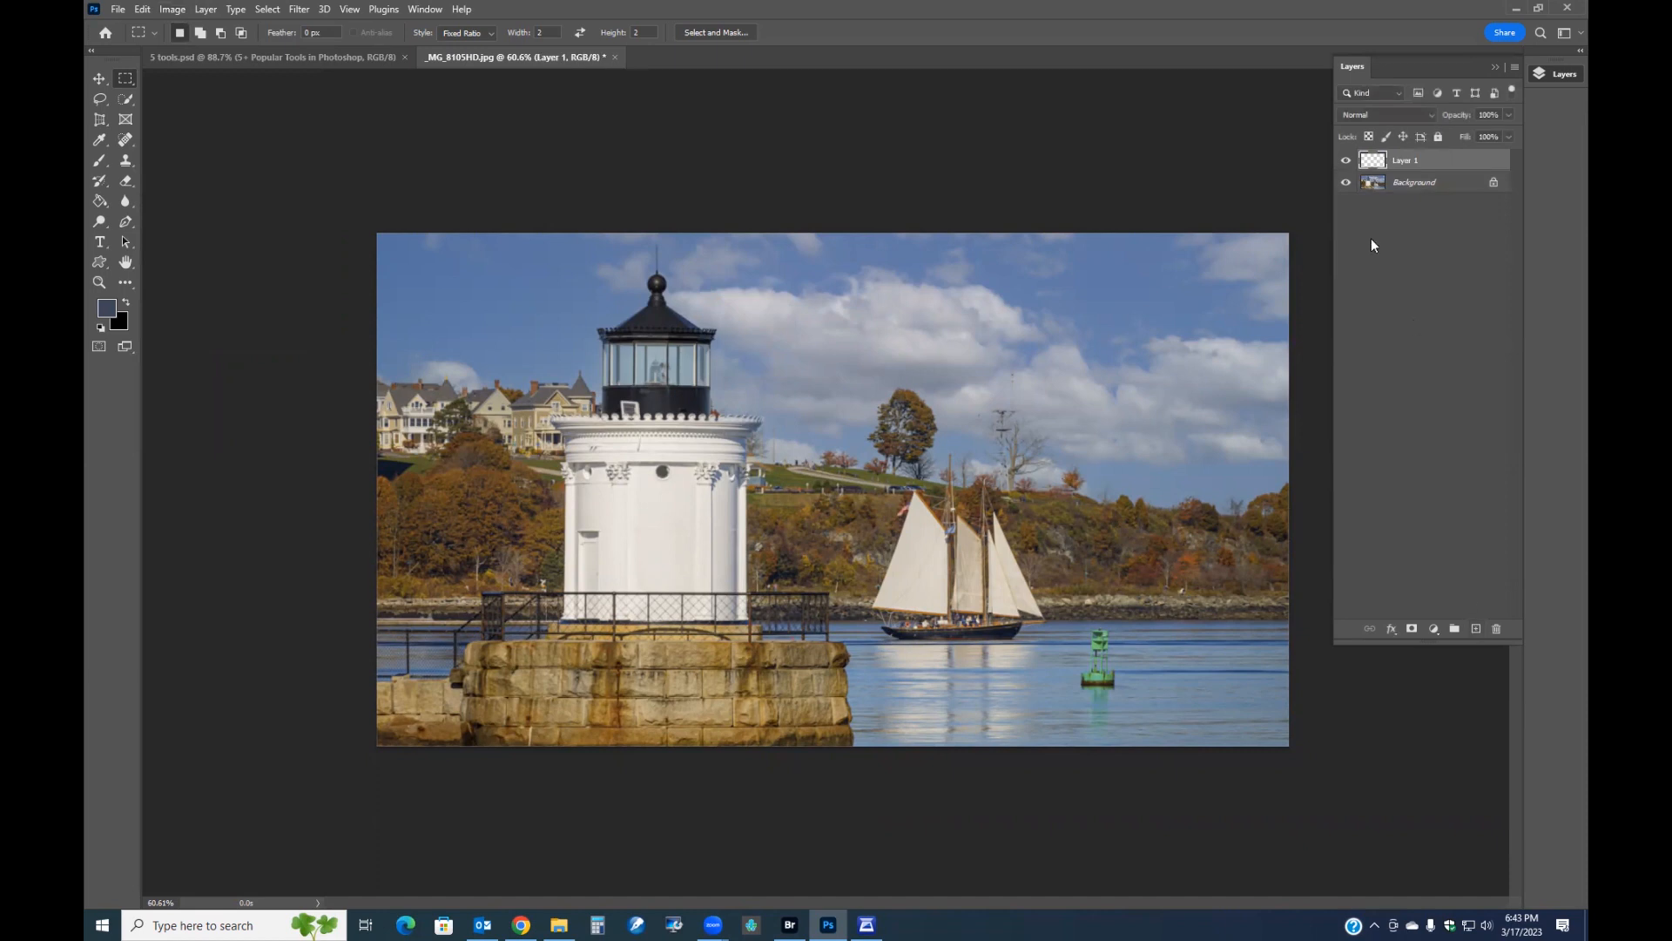
Convert the Background into a regular layer and place the new empty layer beneath it.
double_click(1404, 183)
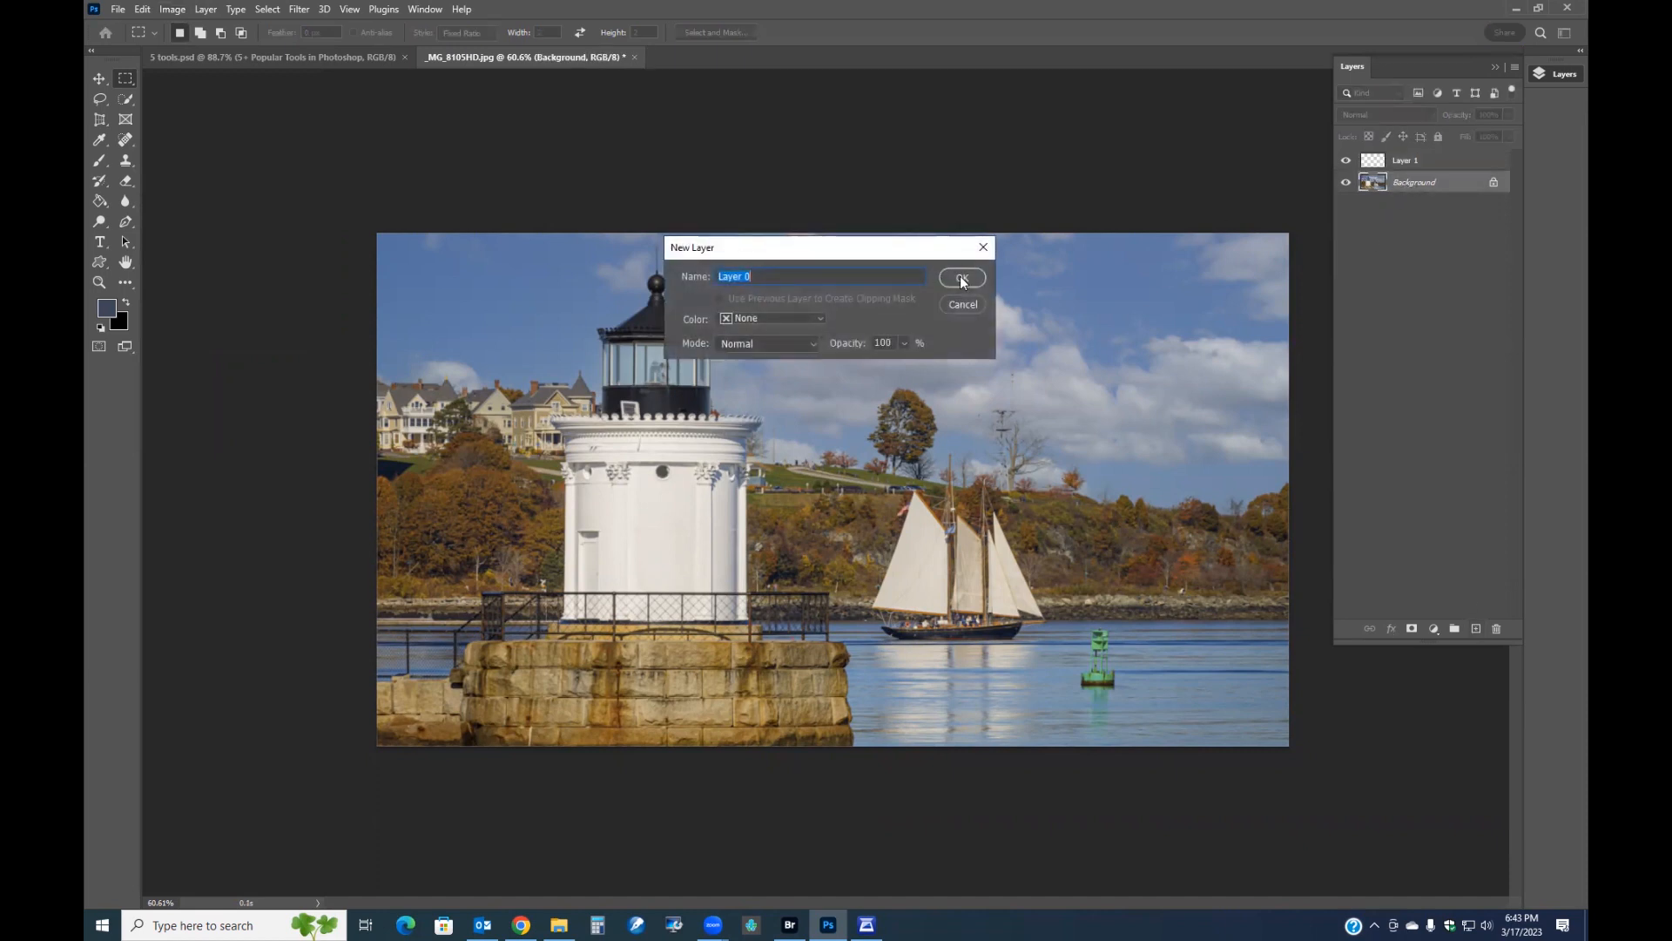
left_click(962, 277)
left_click_drag(1394, 184, 1393, 152)
left_click(1404, 184)
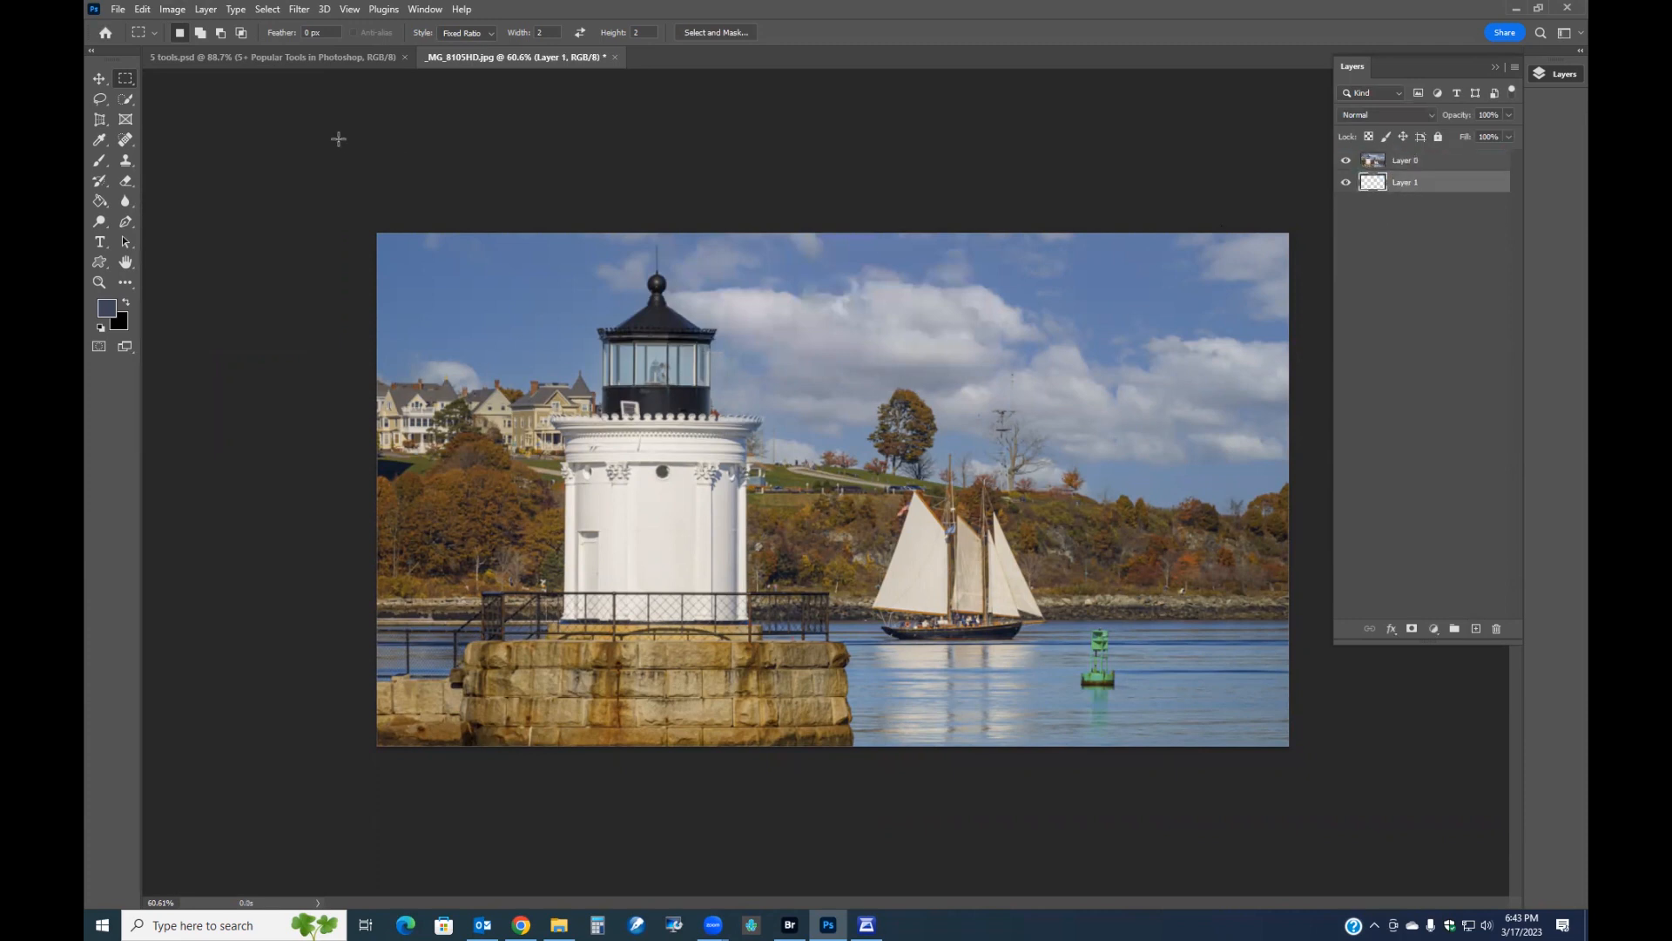
Open the Image Size dialog to check the photo's dimensions, then close it.
left_click(173, 8)
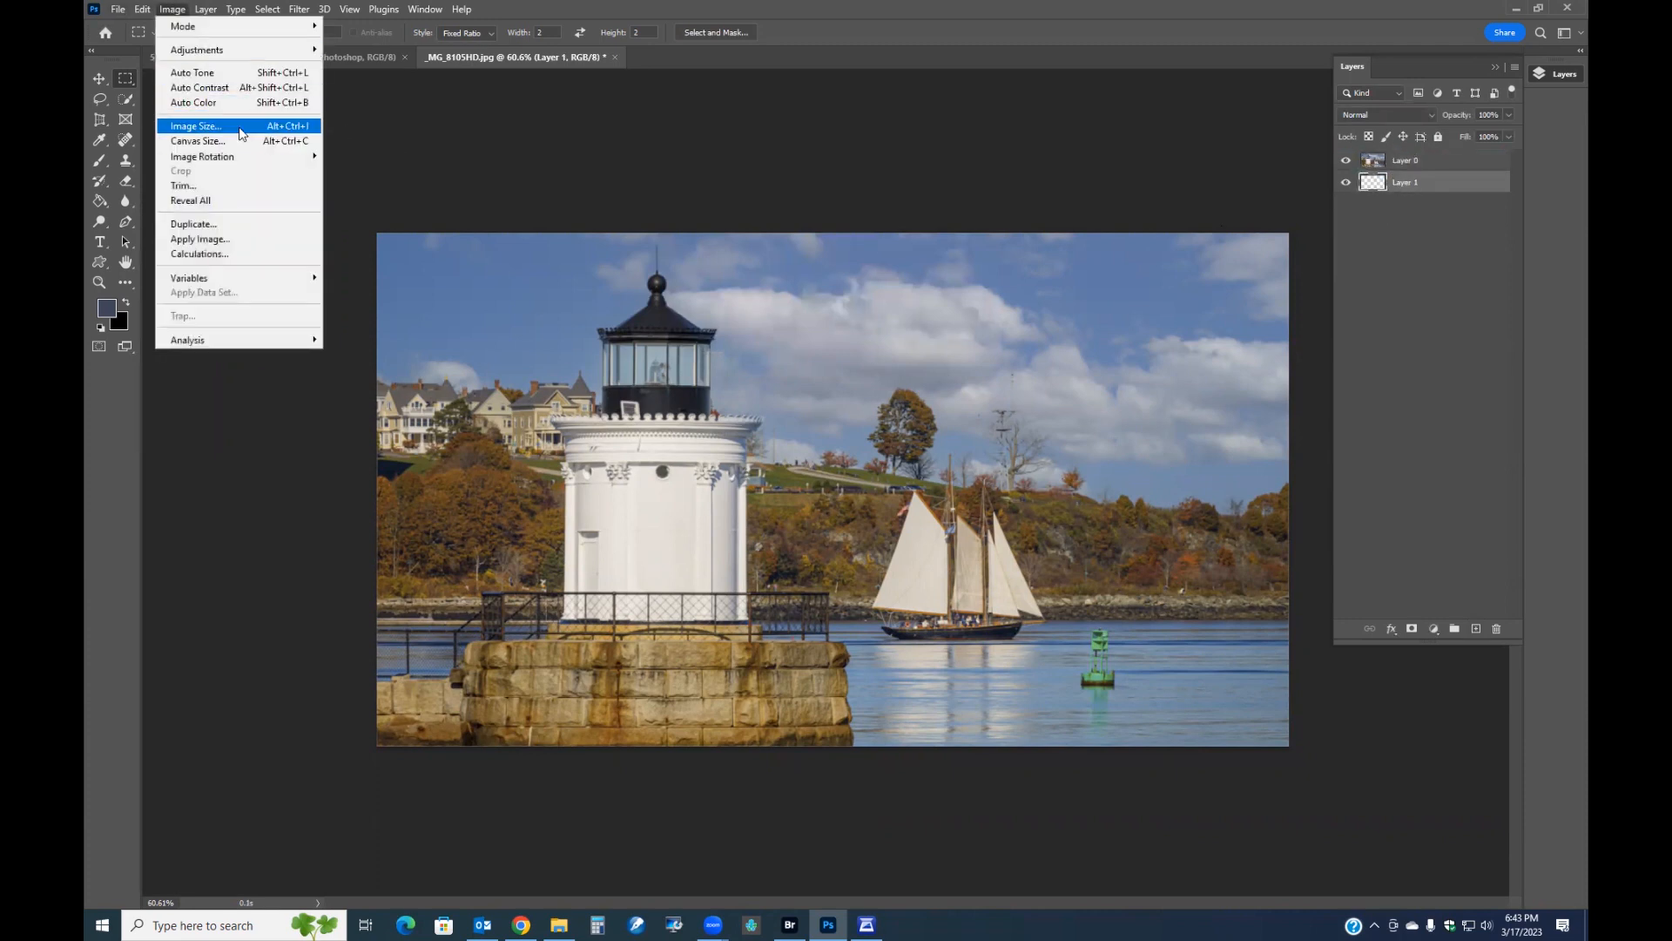
left_click(242, 128)
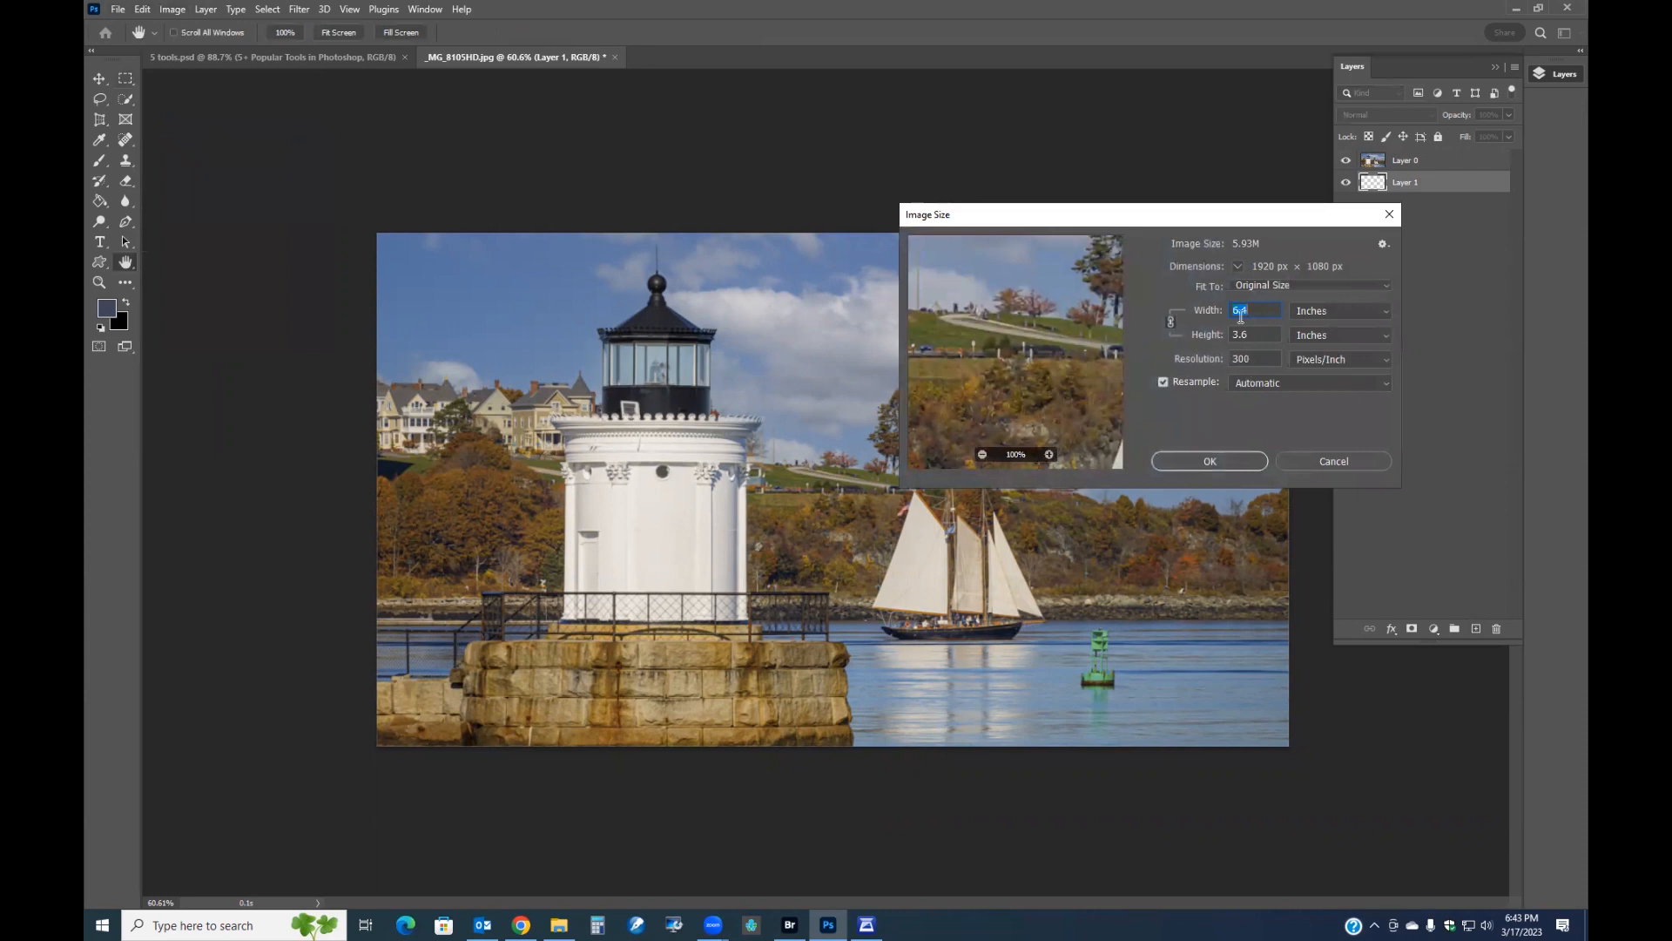
left_click(1388, 216)
Expand the canvas with relative sizing, adding 4 inches of width and extra height around the photo.
left_click(173, 8)
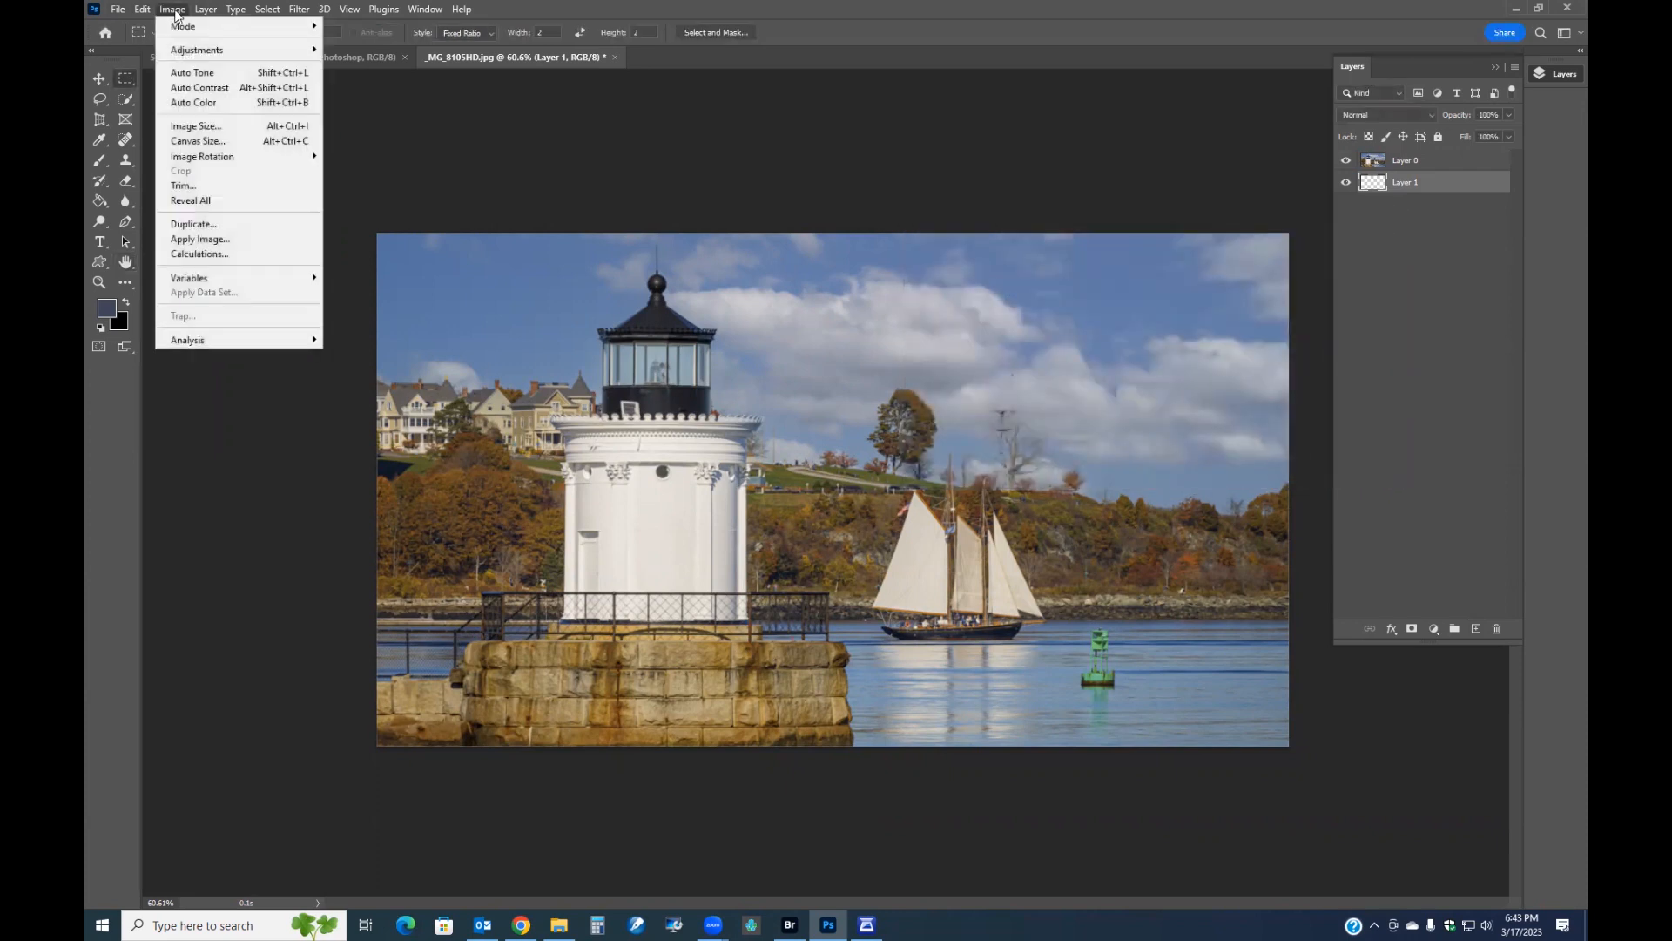
left_click(210, 139)
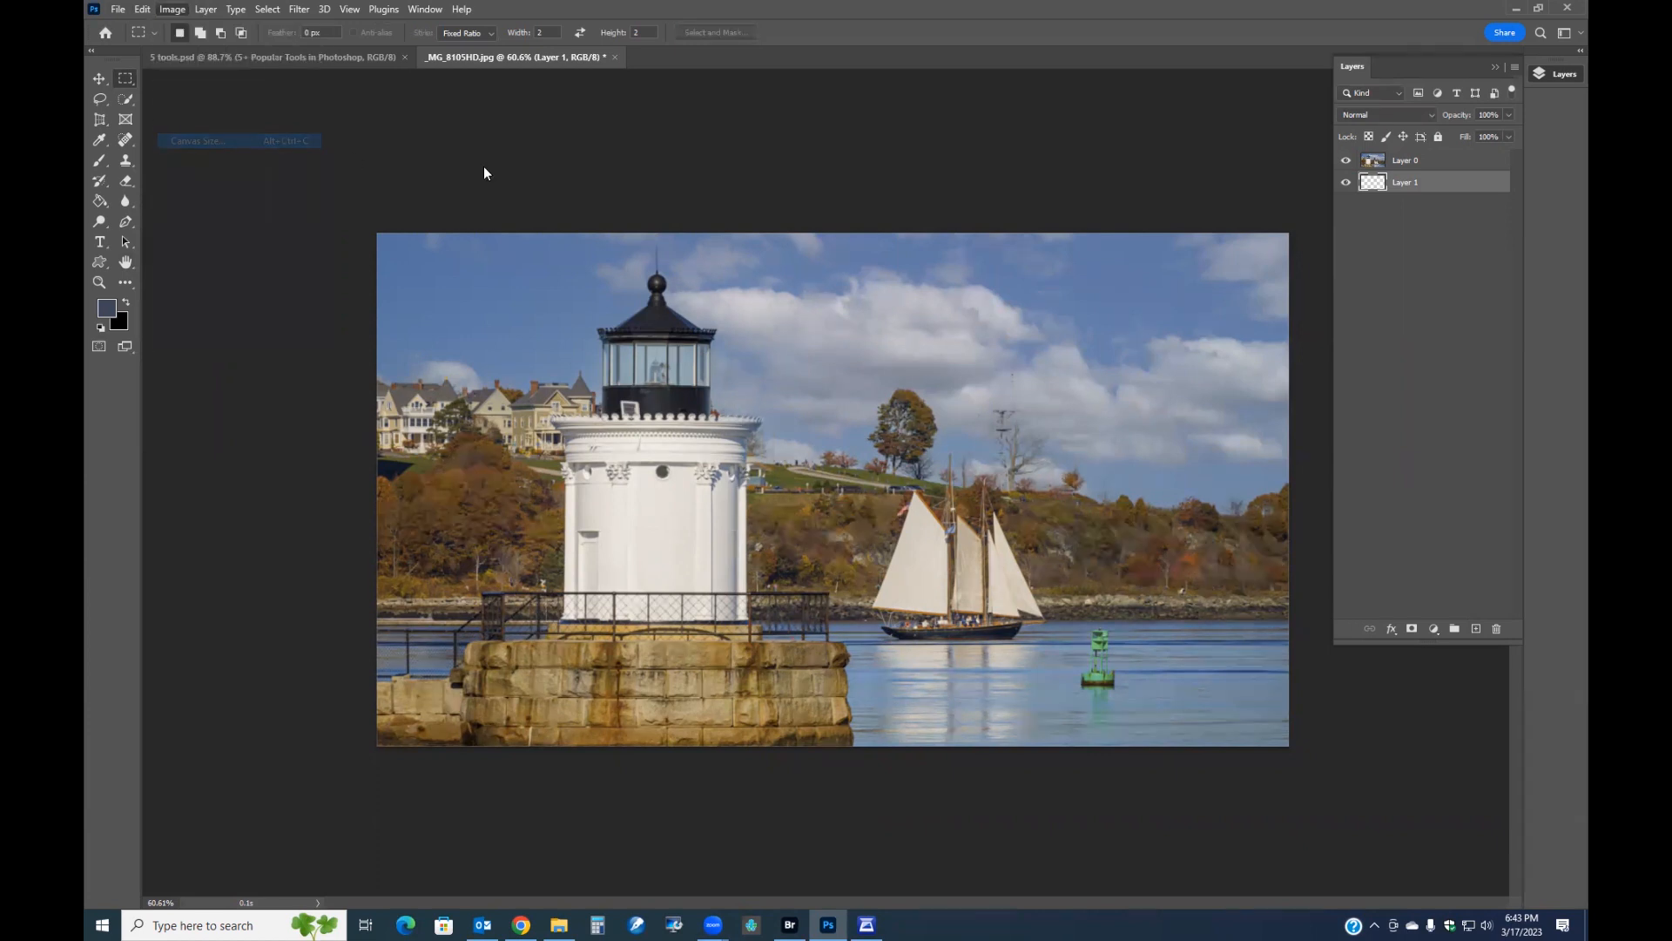
double_click(816, 297)
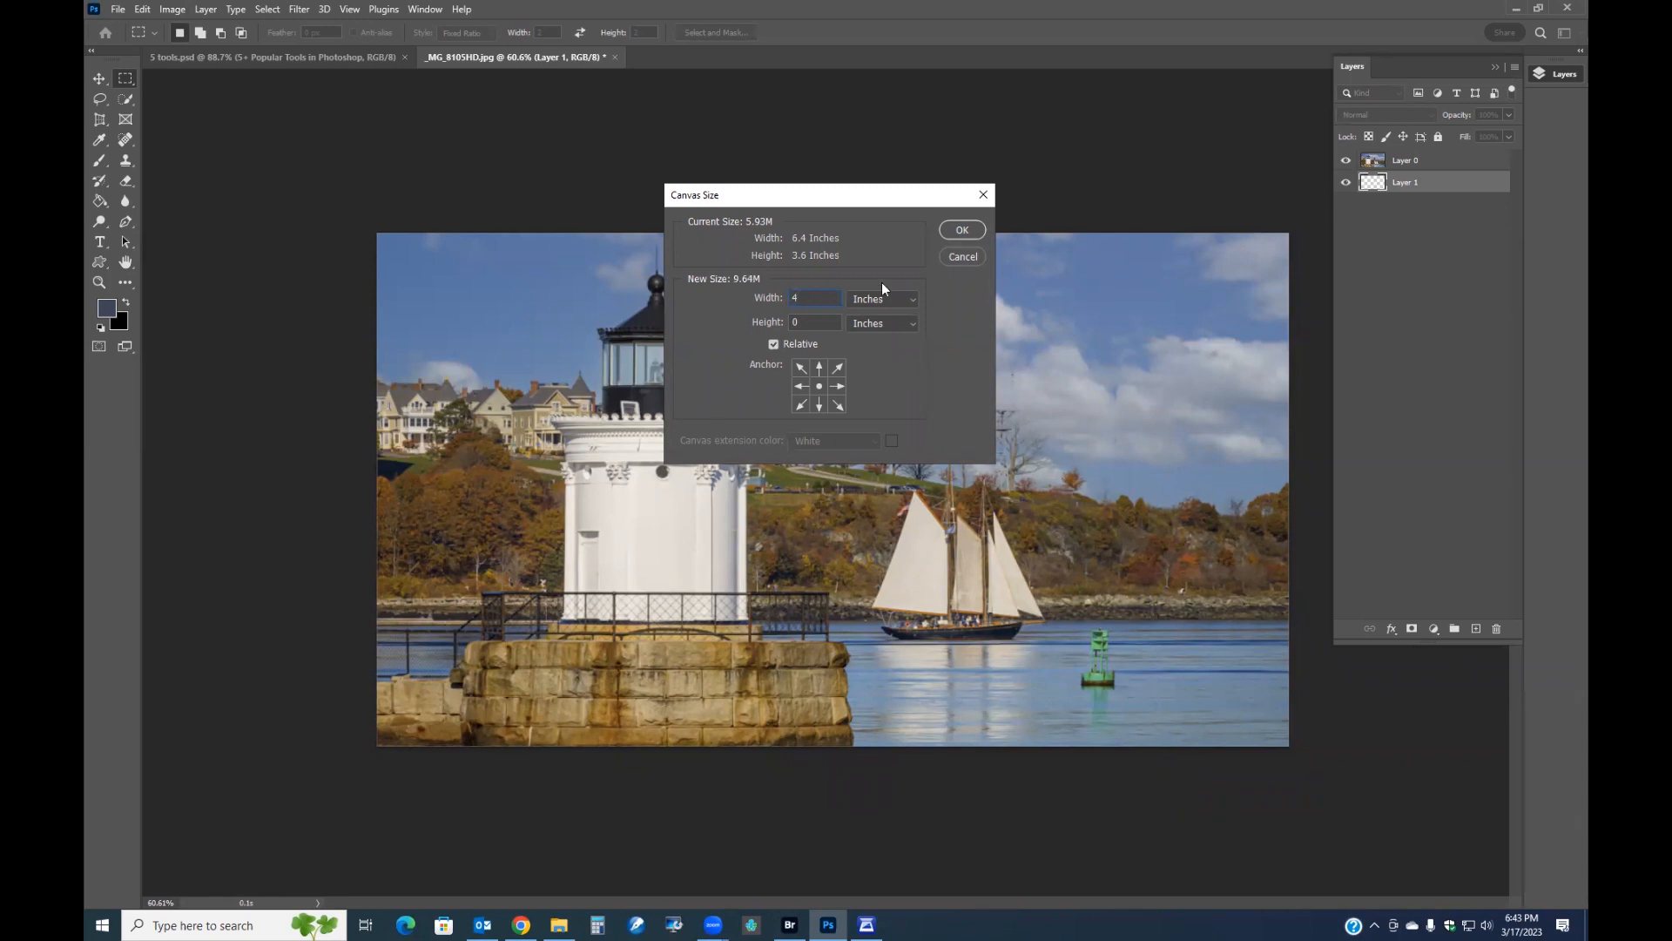
double_click(819, 322)
left_click(961, 230)
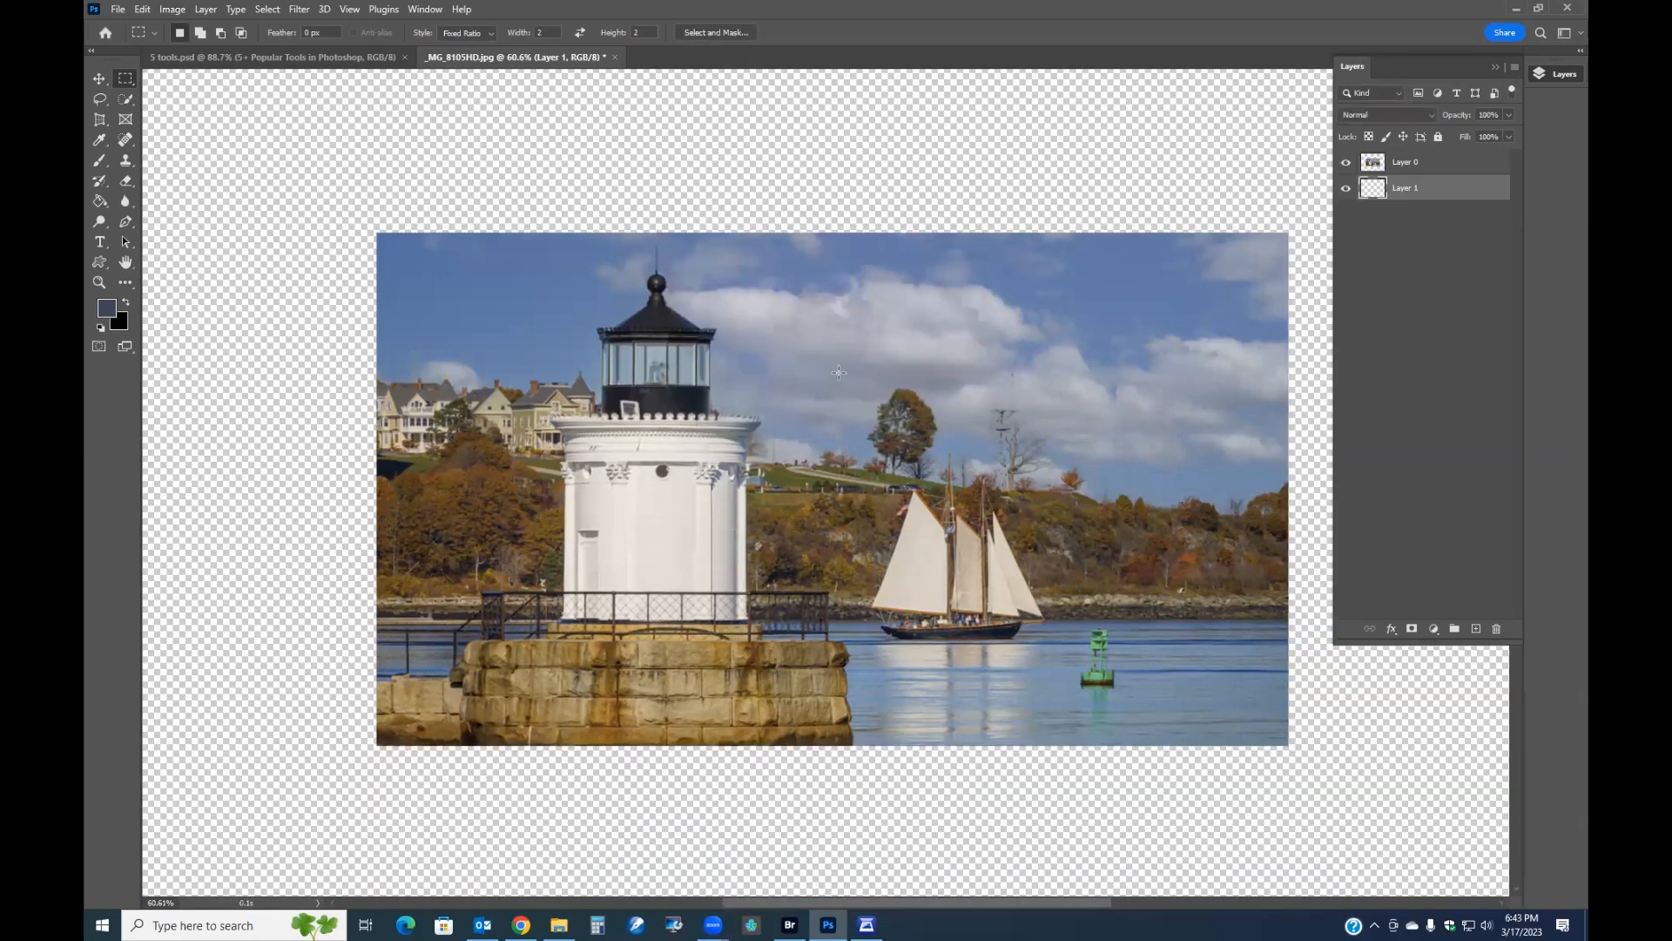
Fill the empty lower layer with black using the Paint Bucket to create a border around the photo.
scroll(840, 377, "down", 3)
scroll(974, 427, "up", 1)
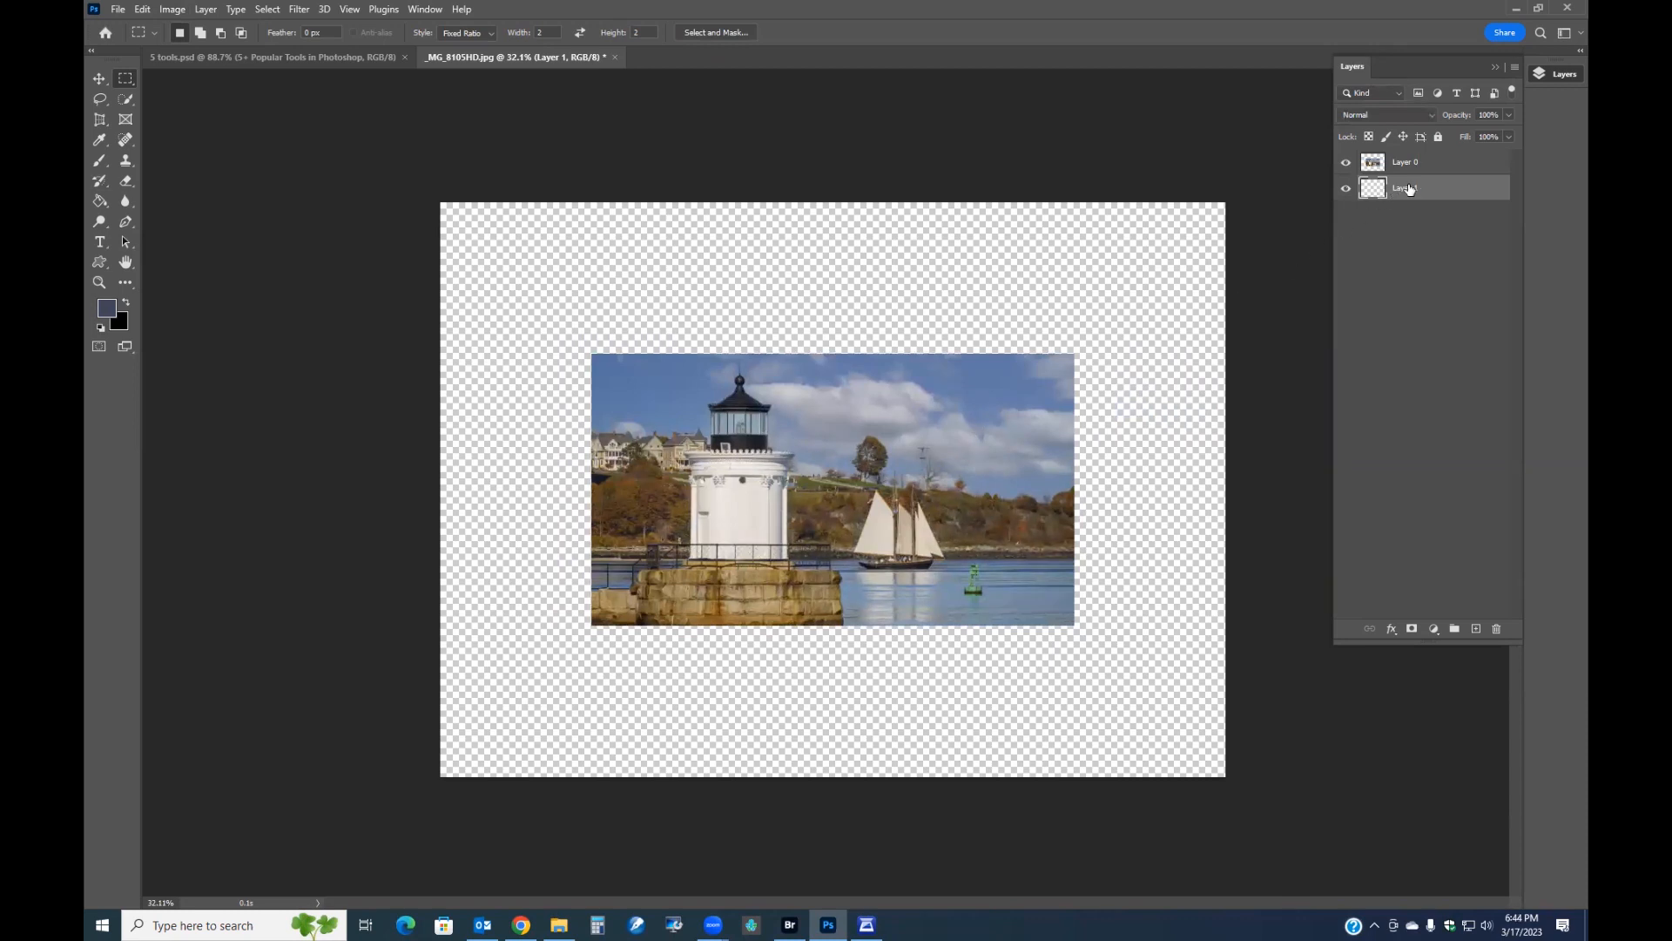
left_click(127, 304)
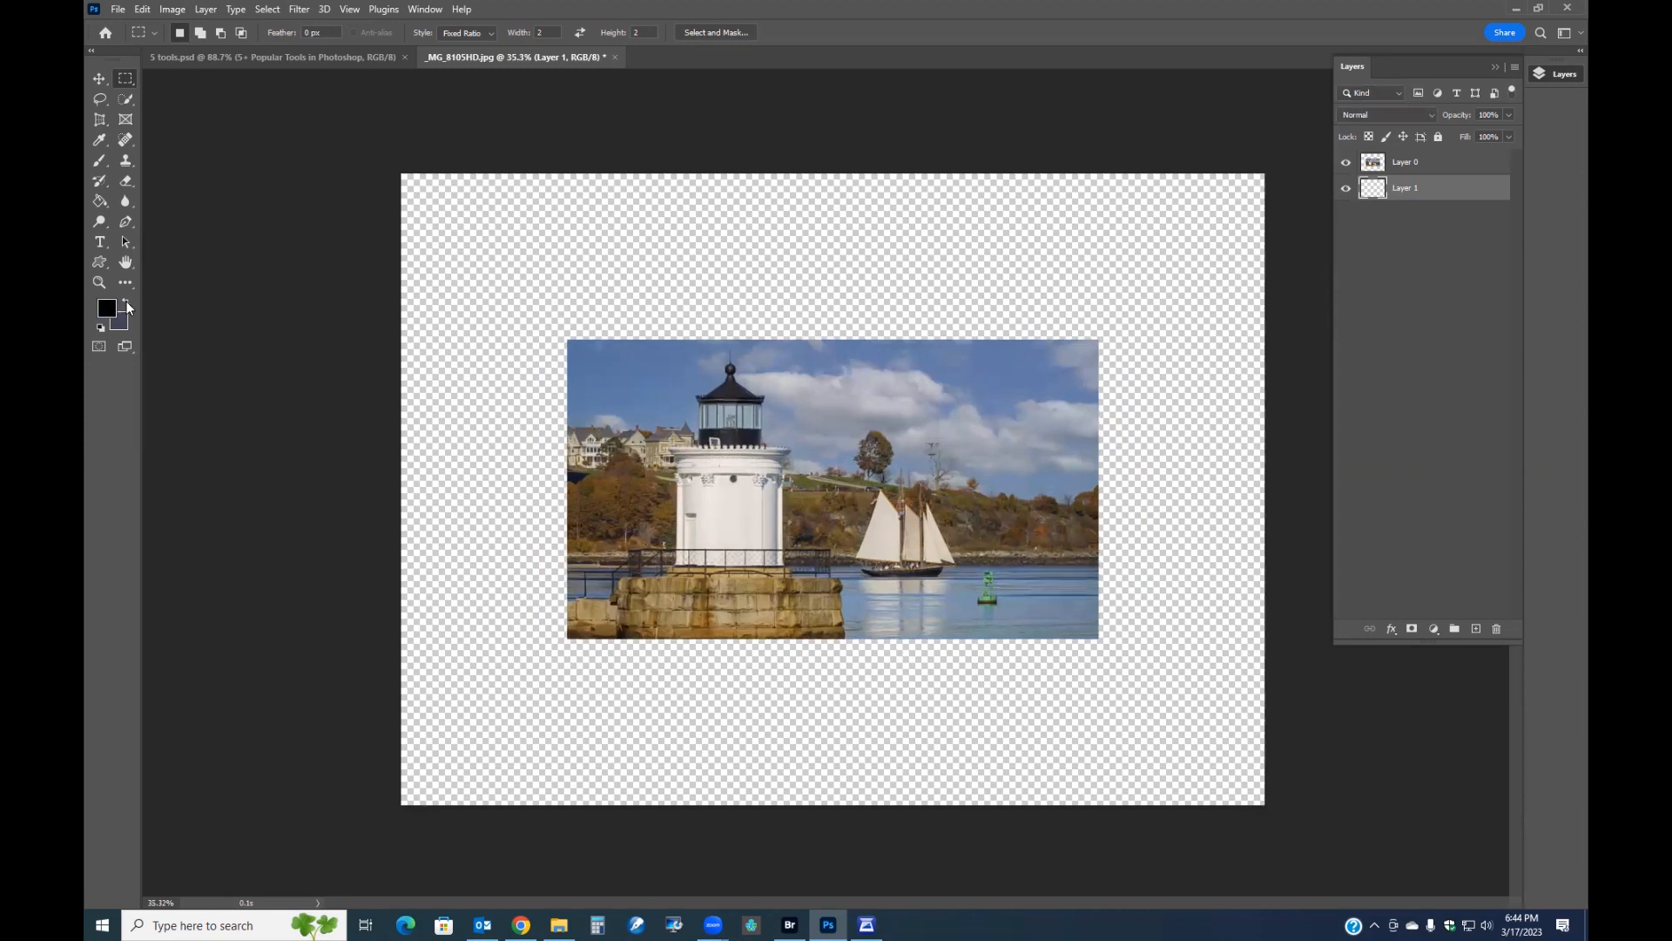
left_click(100, 200)
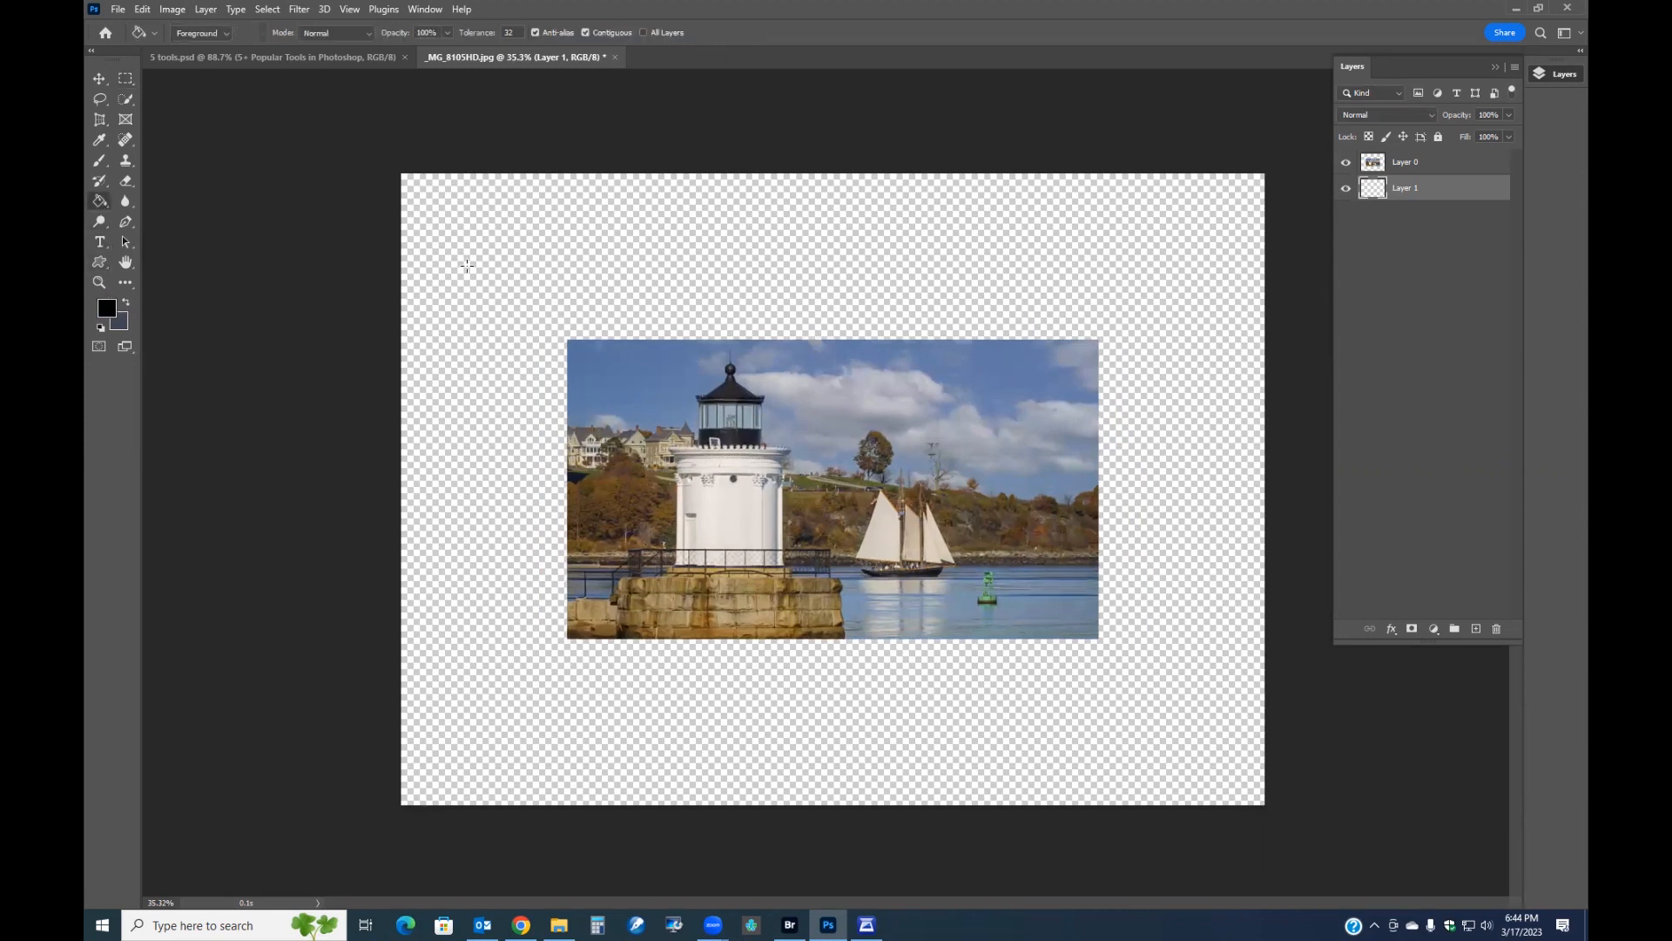
left_click(499, 274)
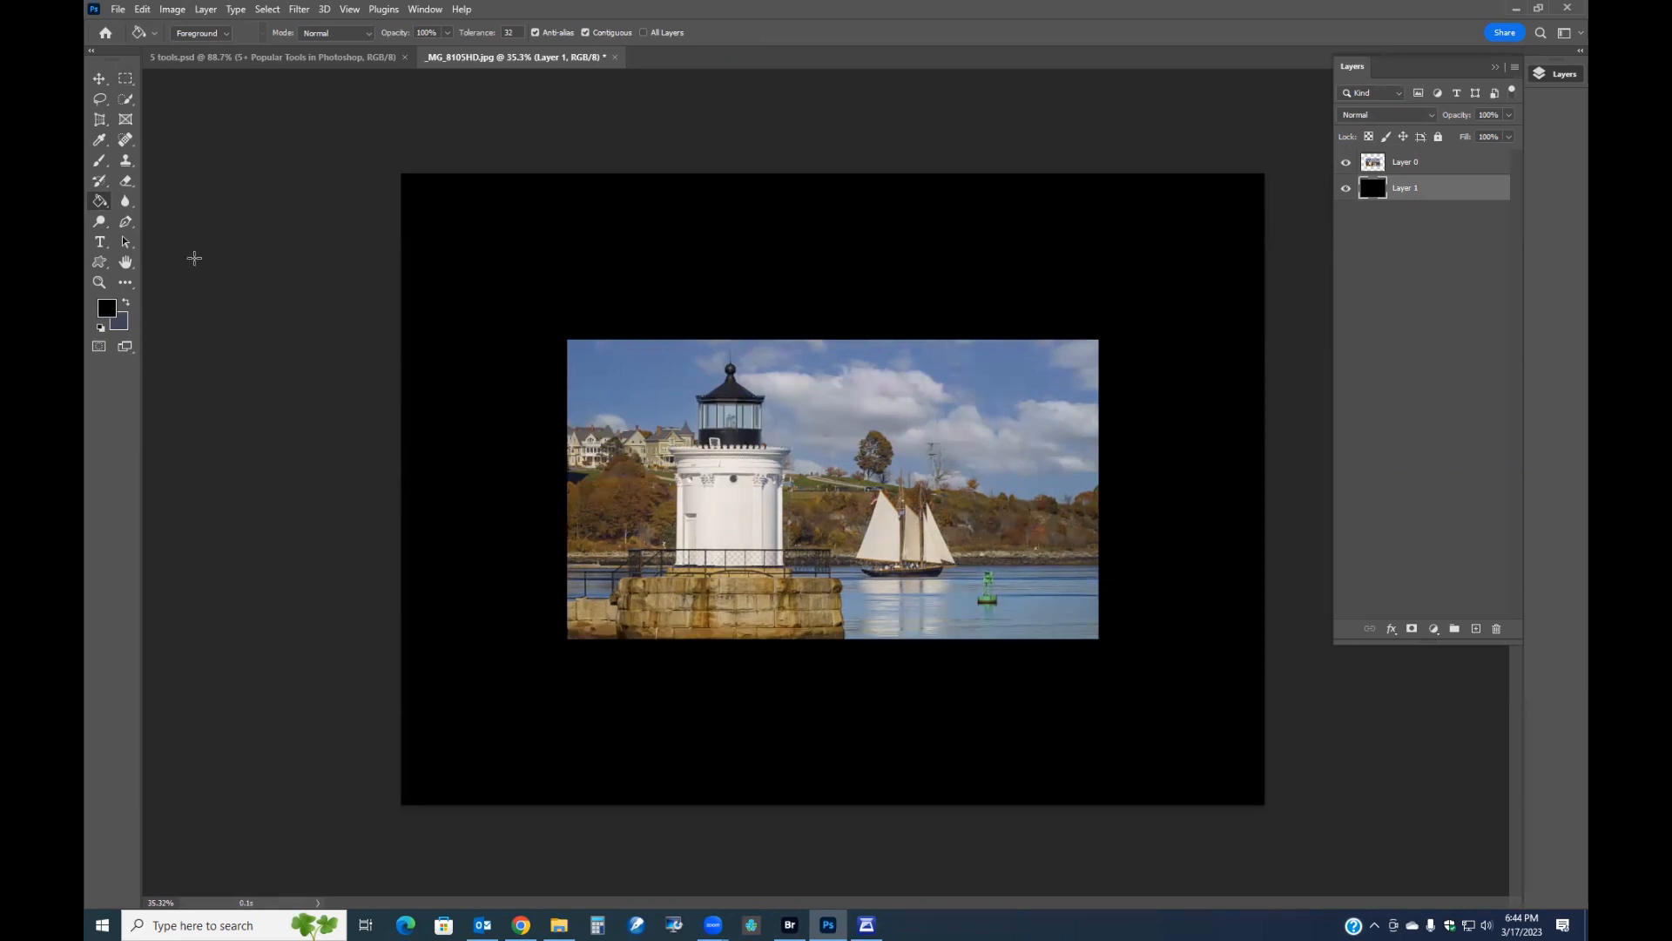
Move the photo layer slightly upward on the black canvas.
left_click(1396, 164)
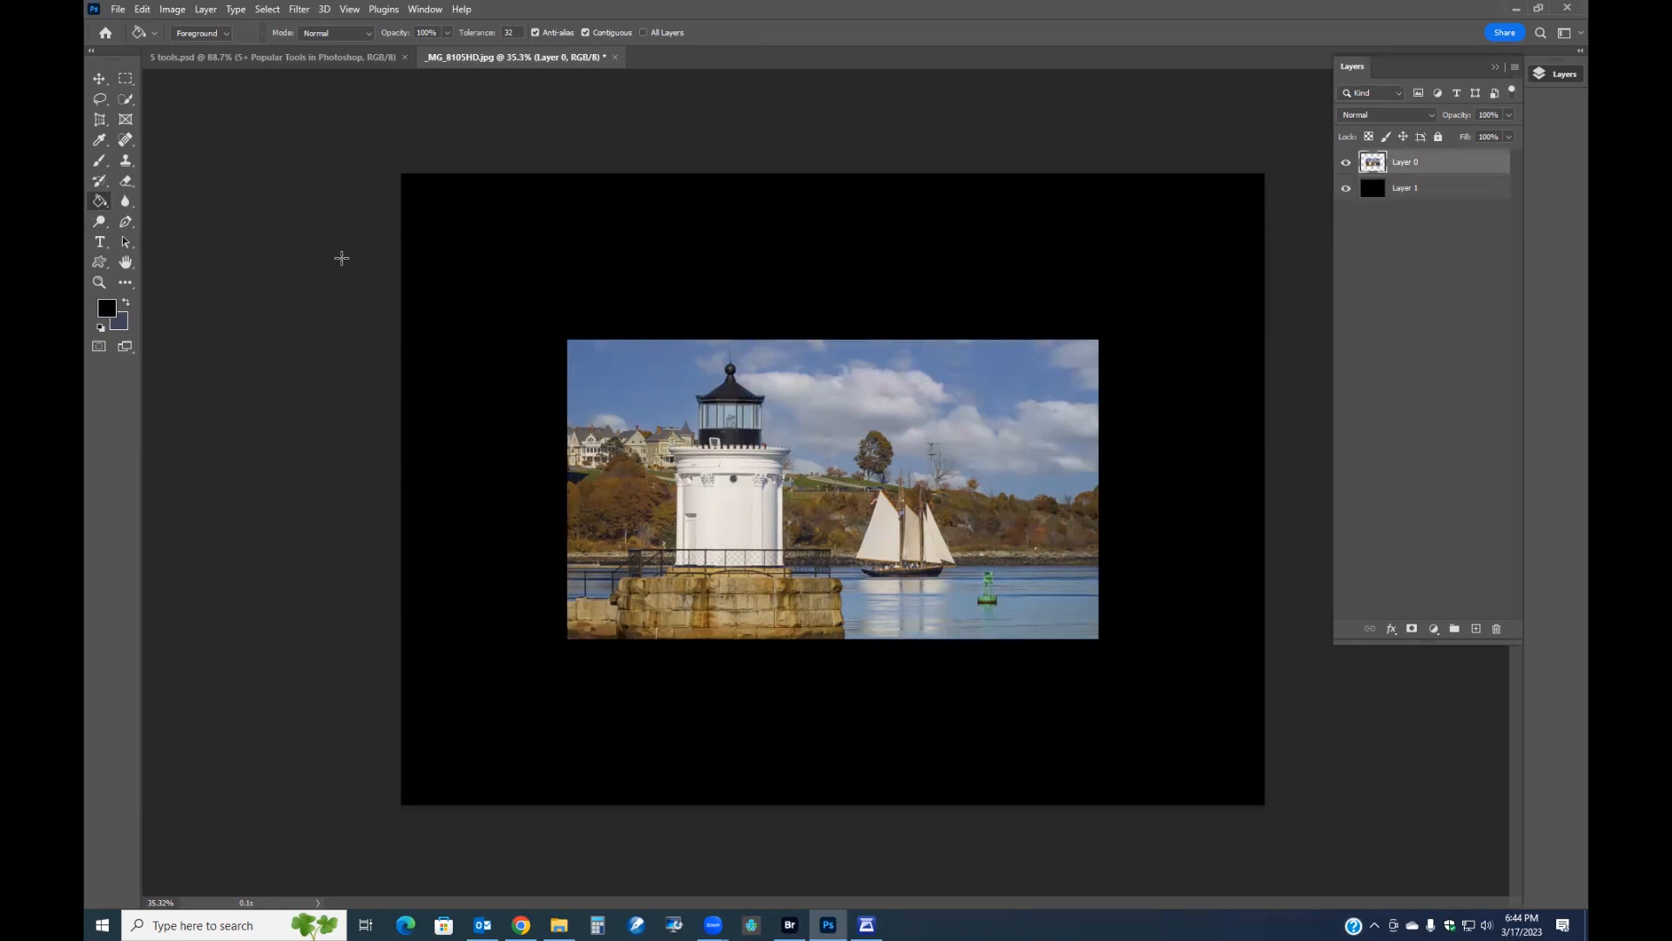
left_click(99, 78)
left_click_drag(828, 498, 827, 459)
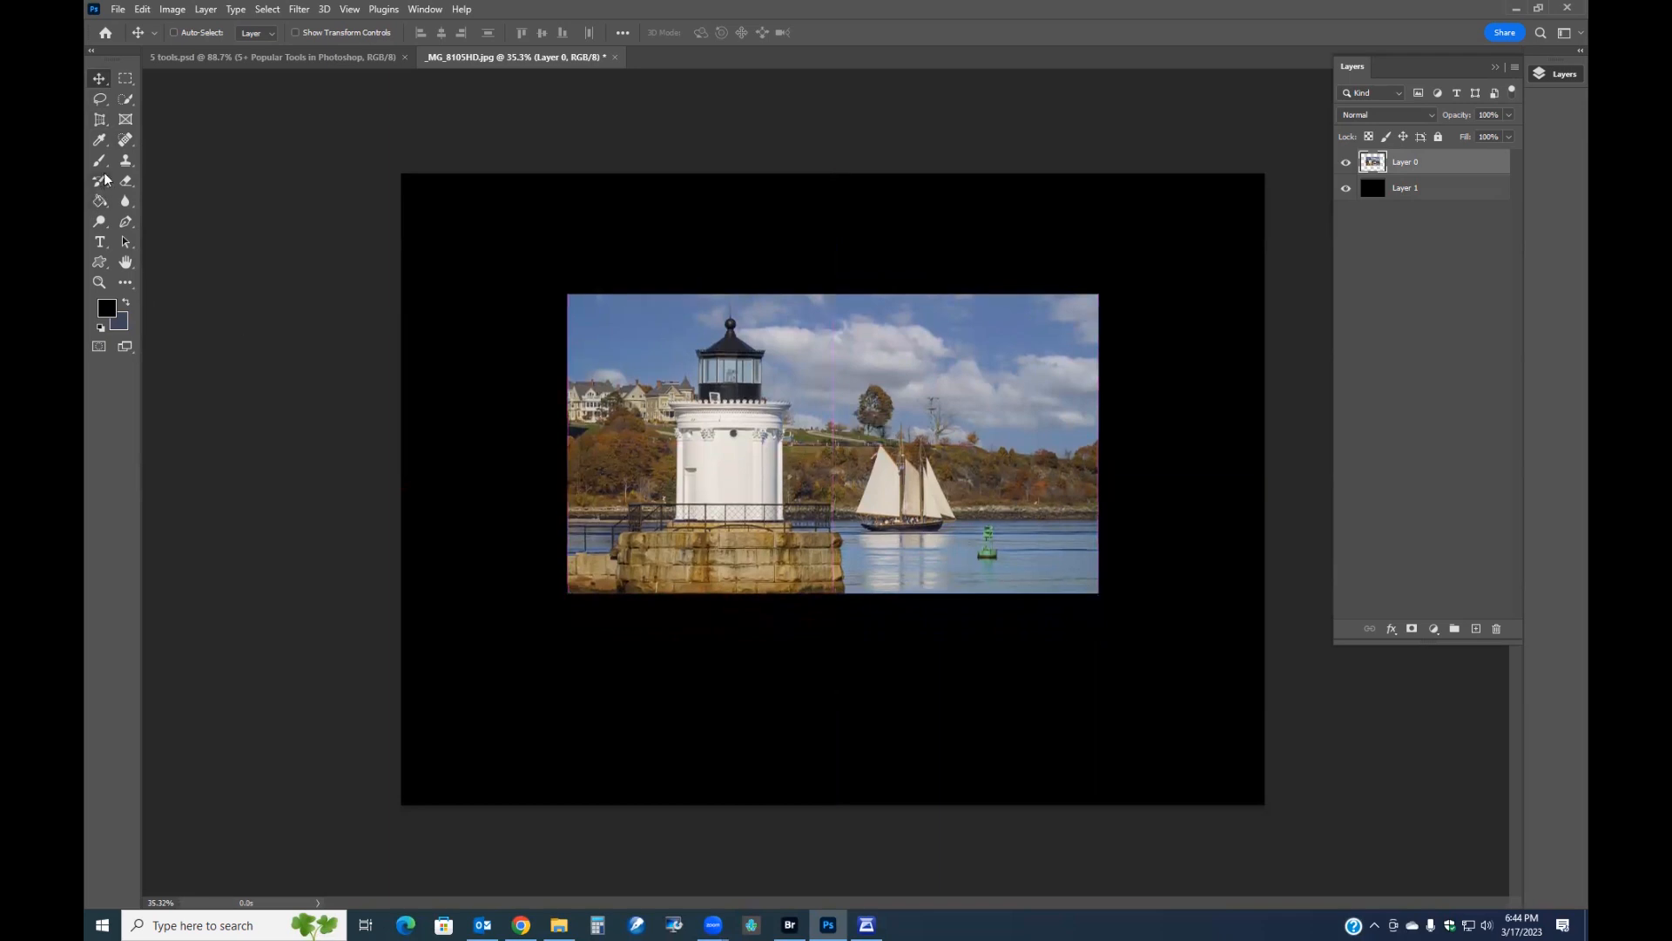
Start a text layer below the photo in white Palatino Linotype and type 'Portland harbor'.
left_click(100, 243)
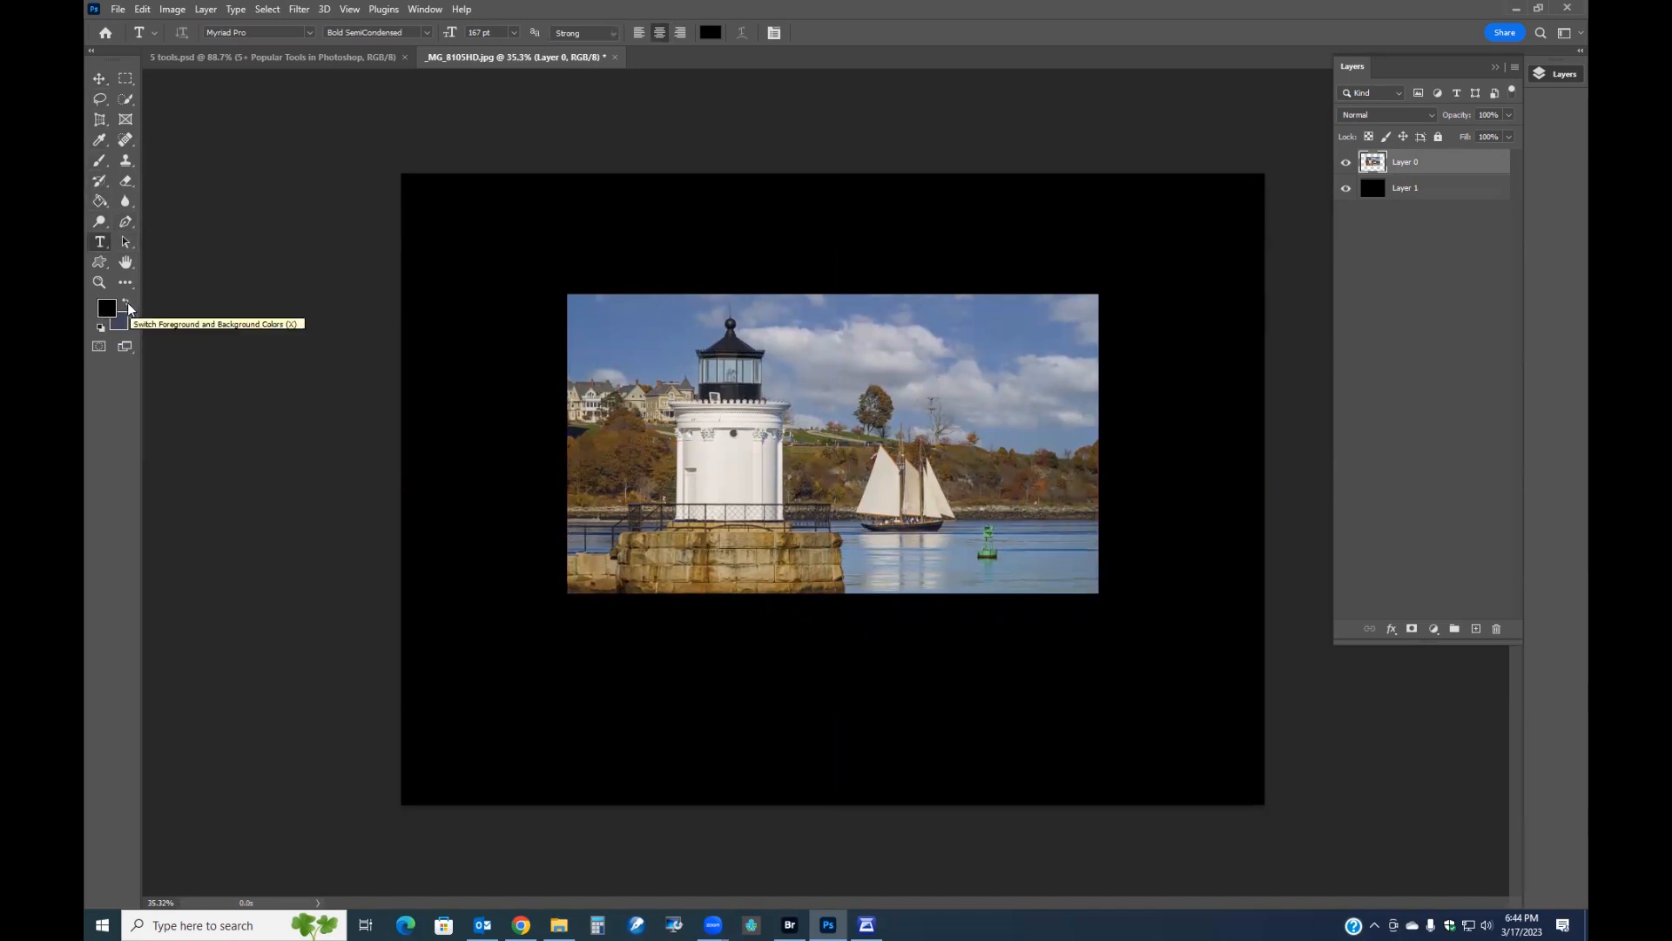
left_click(101, 327)
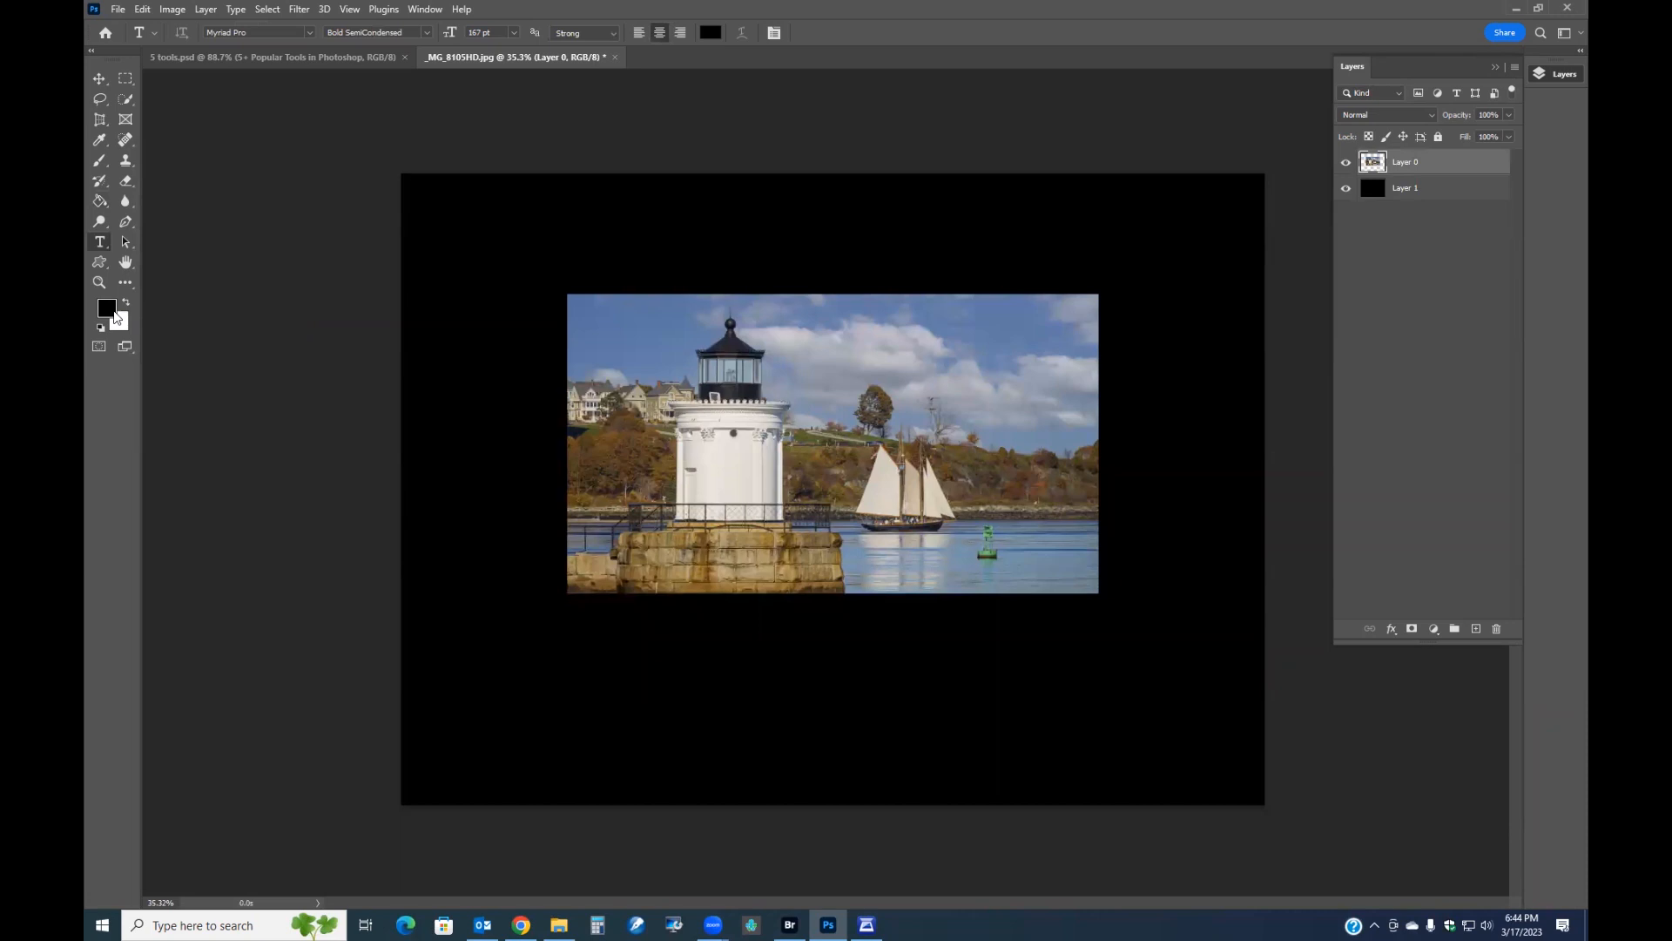
key("x")
left_click(307, 33)
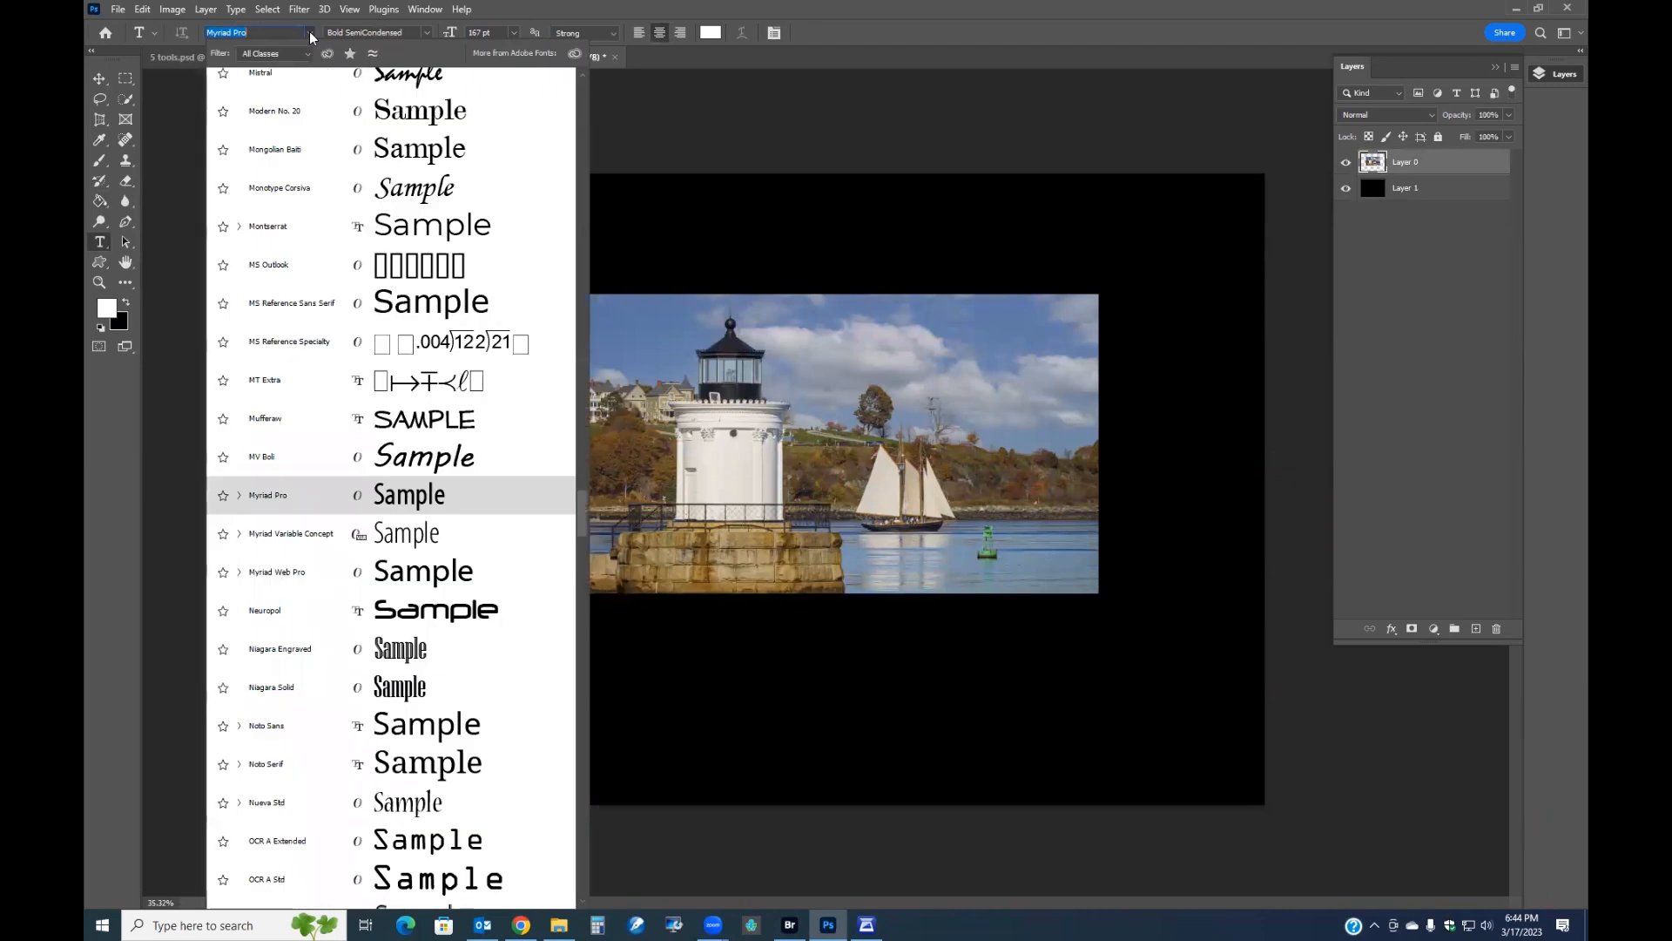
scroll(431, 640, "down", 2)
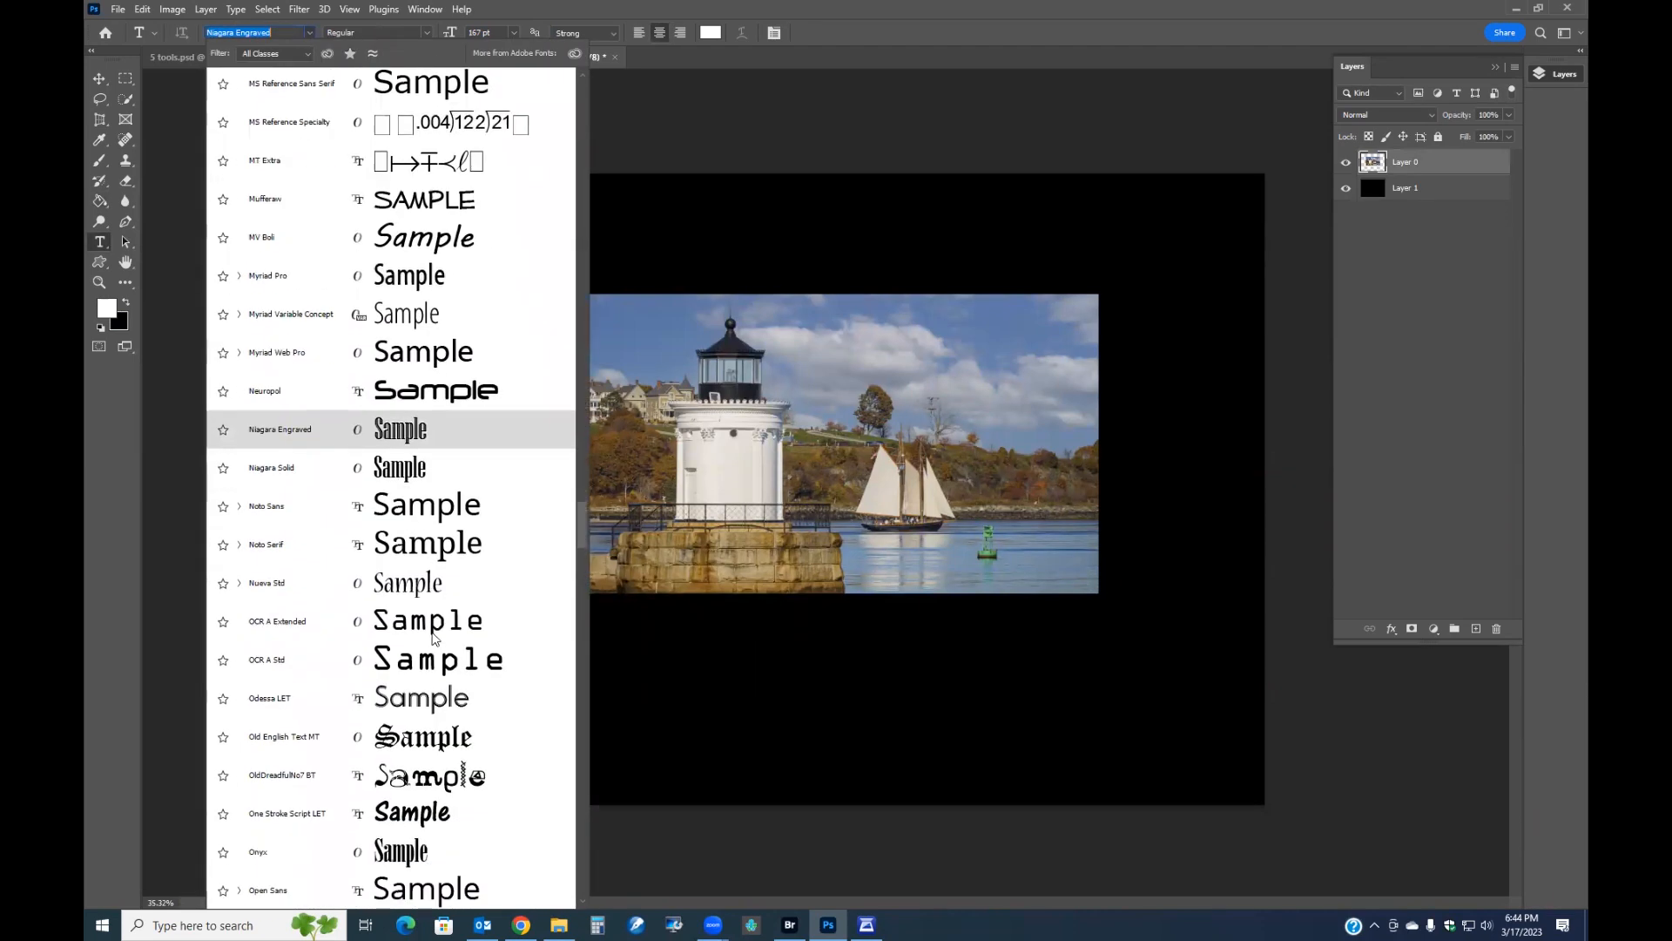
scroll(433, 639, "down", 4)
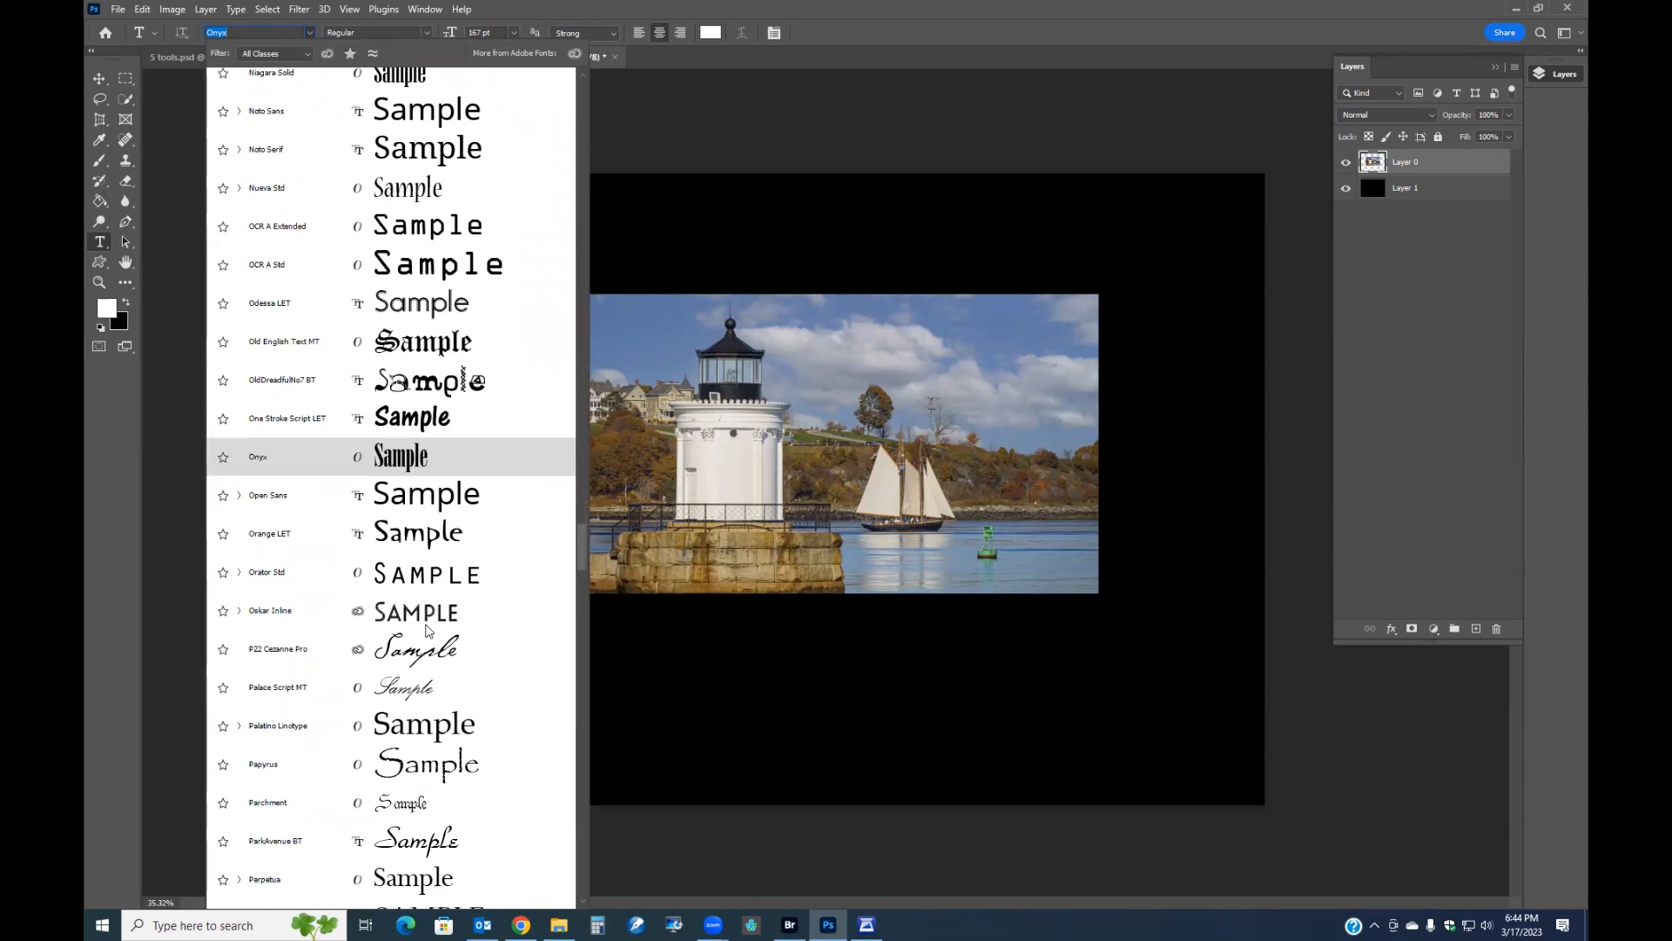
left_click(433, 727)
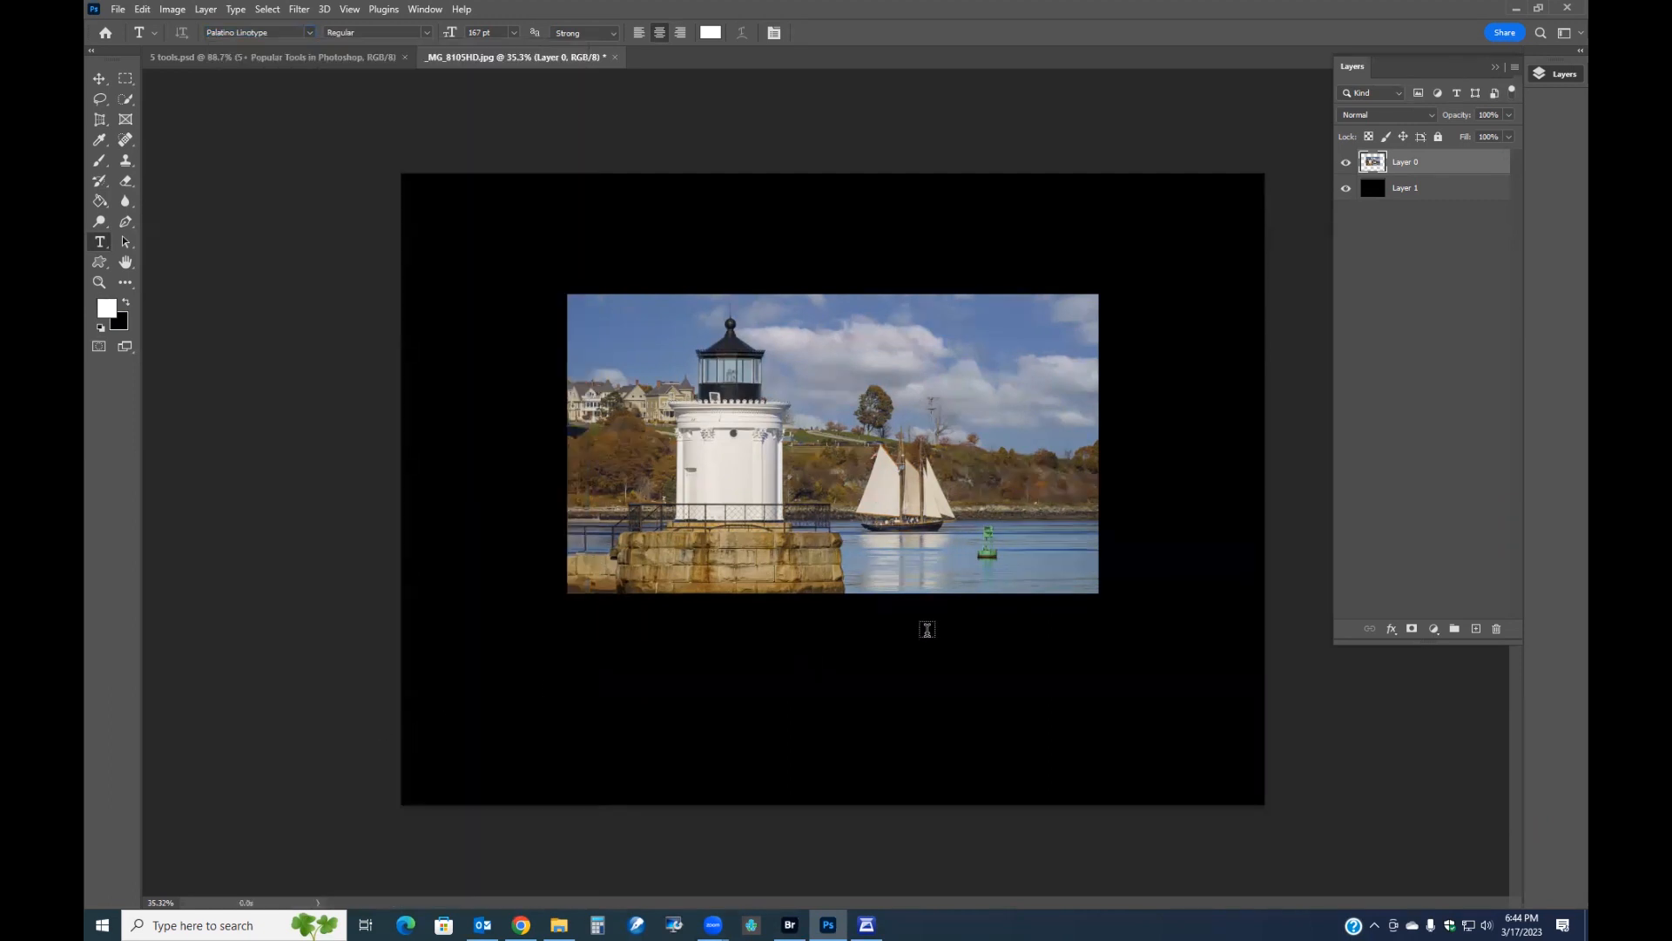
left_click(810, 645)
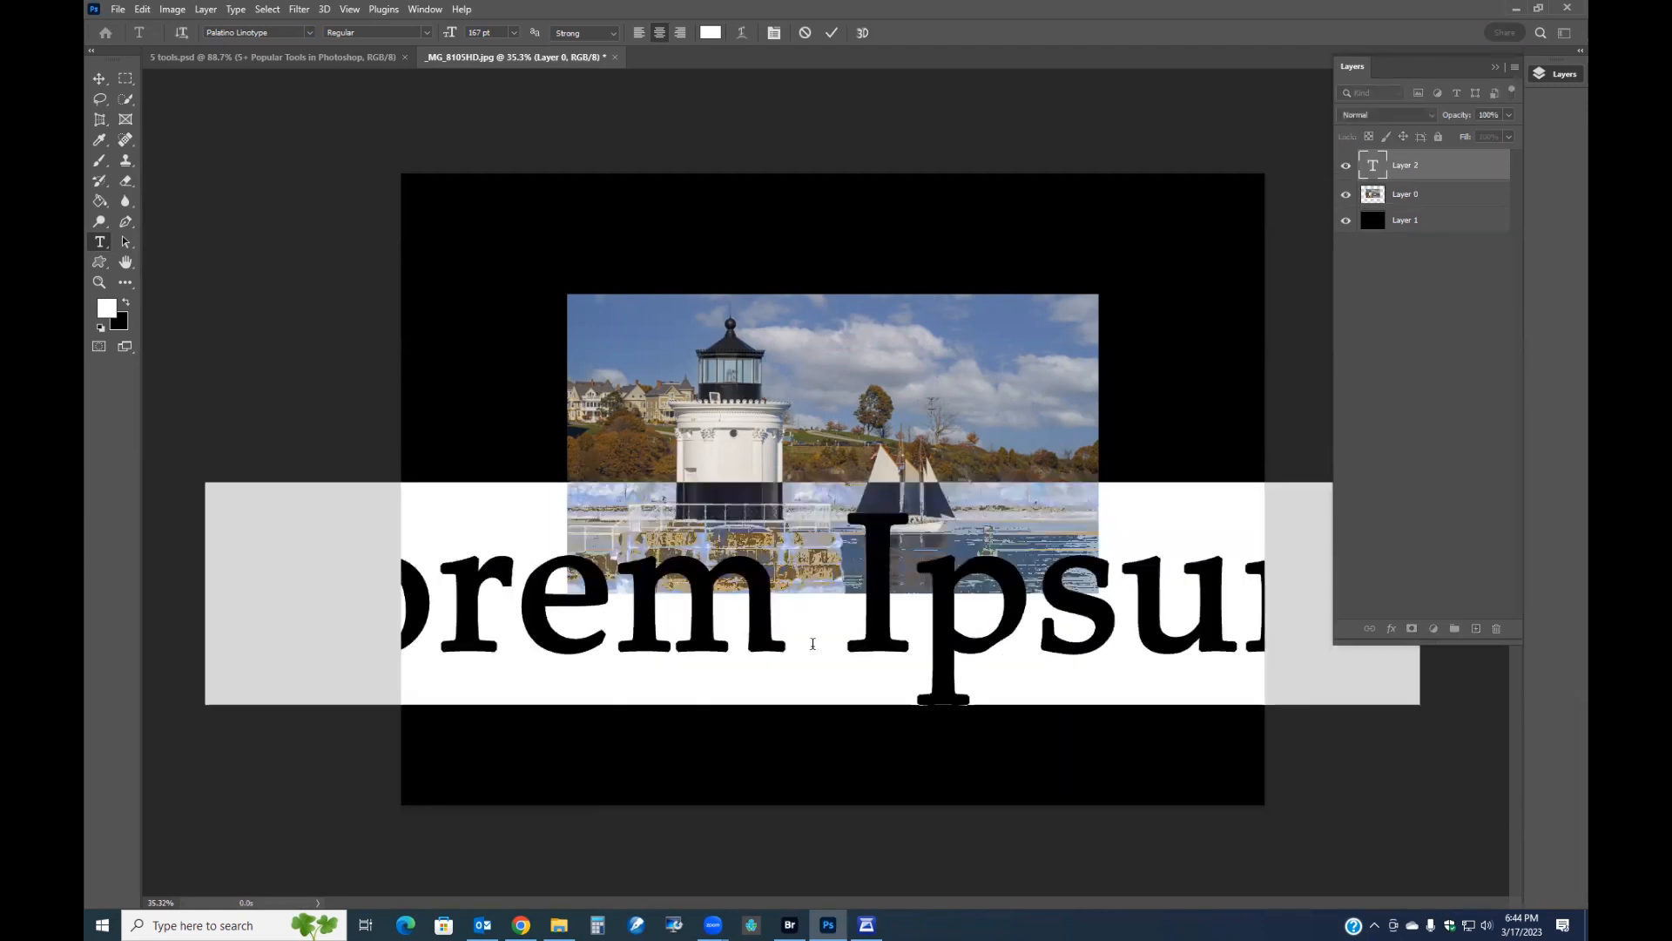
type("Portla")
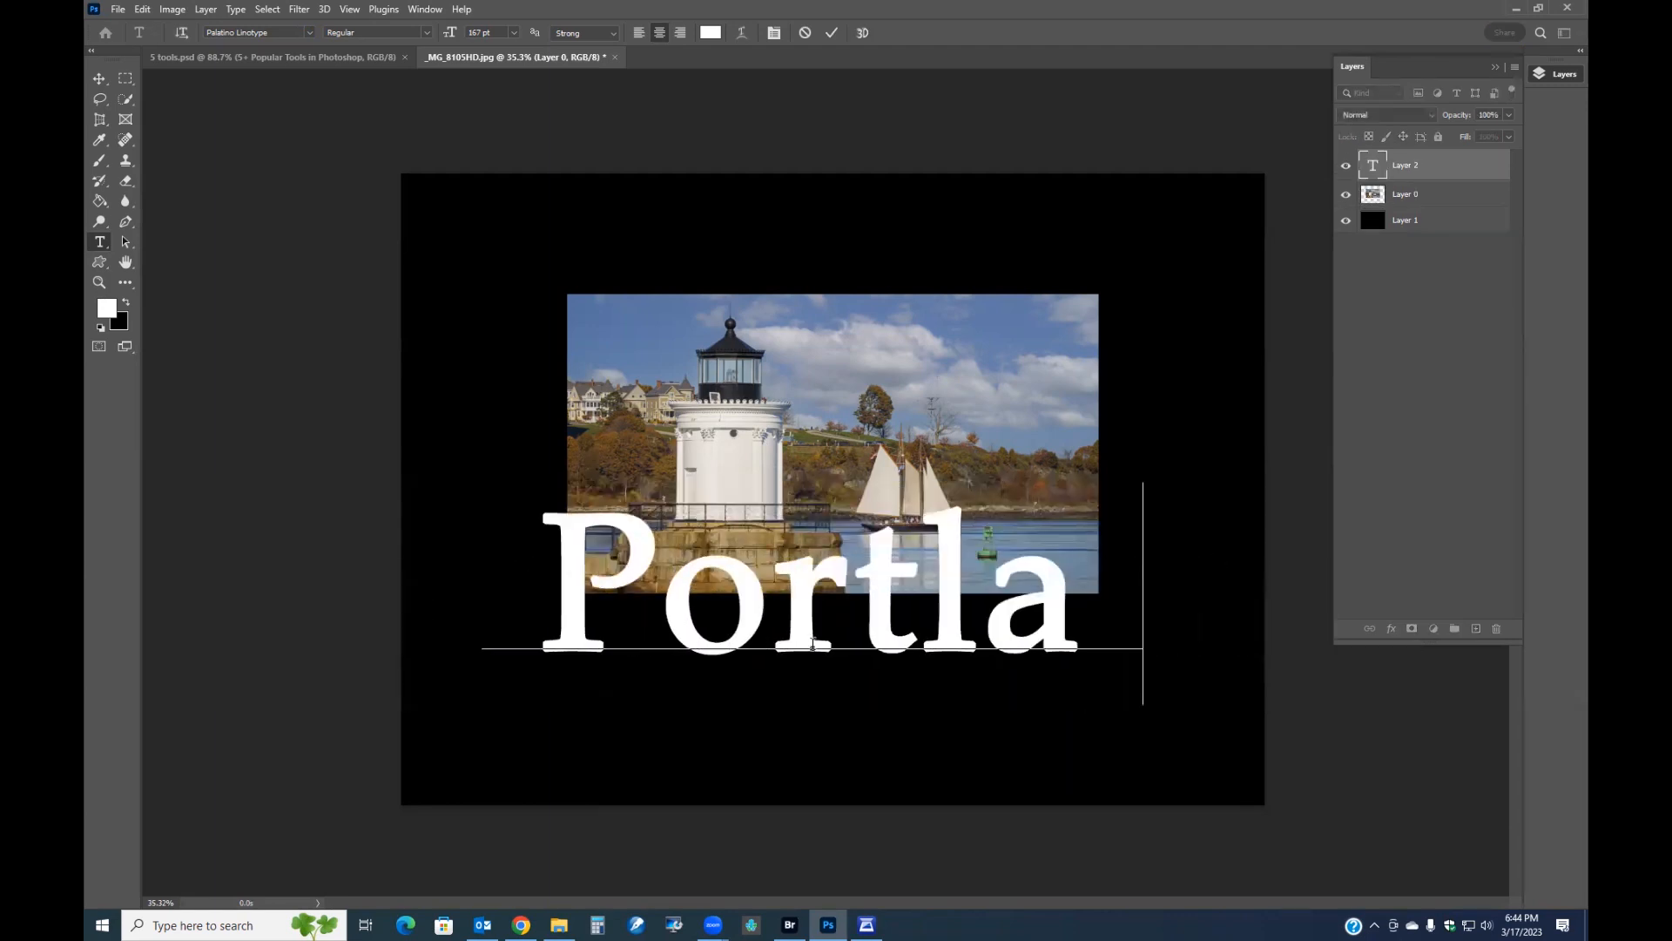
type("nd ha")
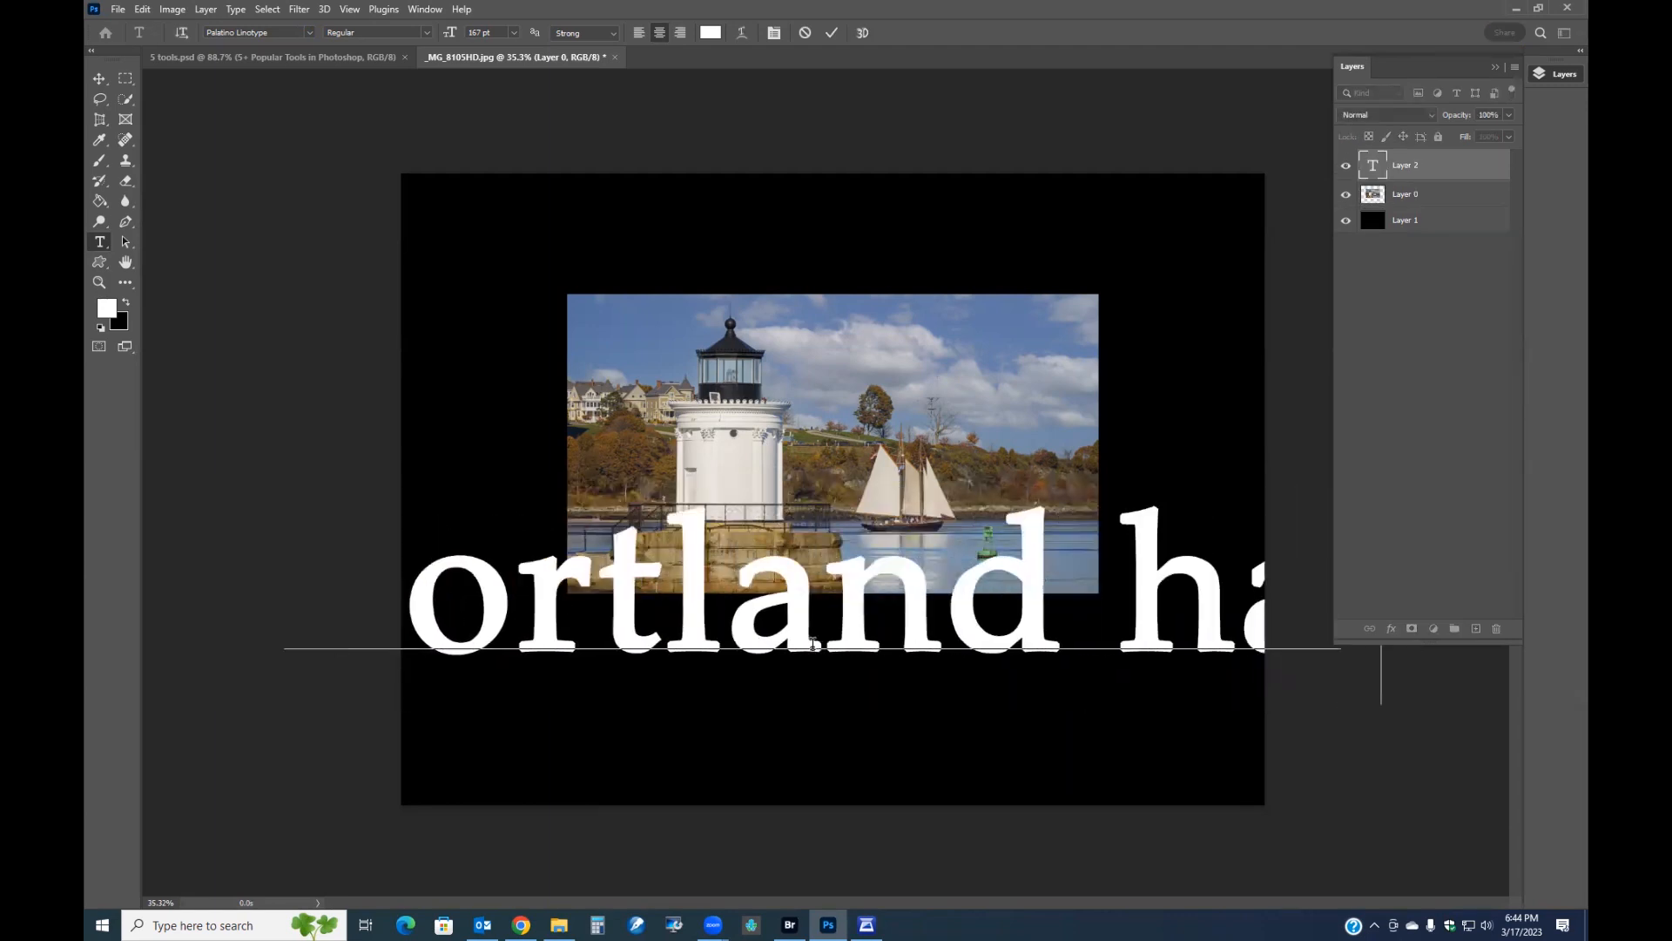
type("rbor")
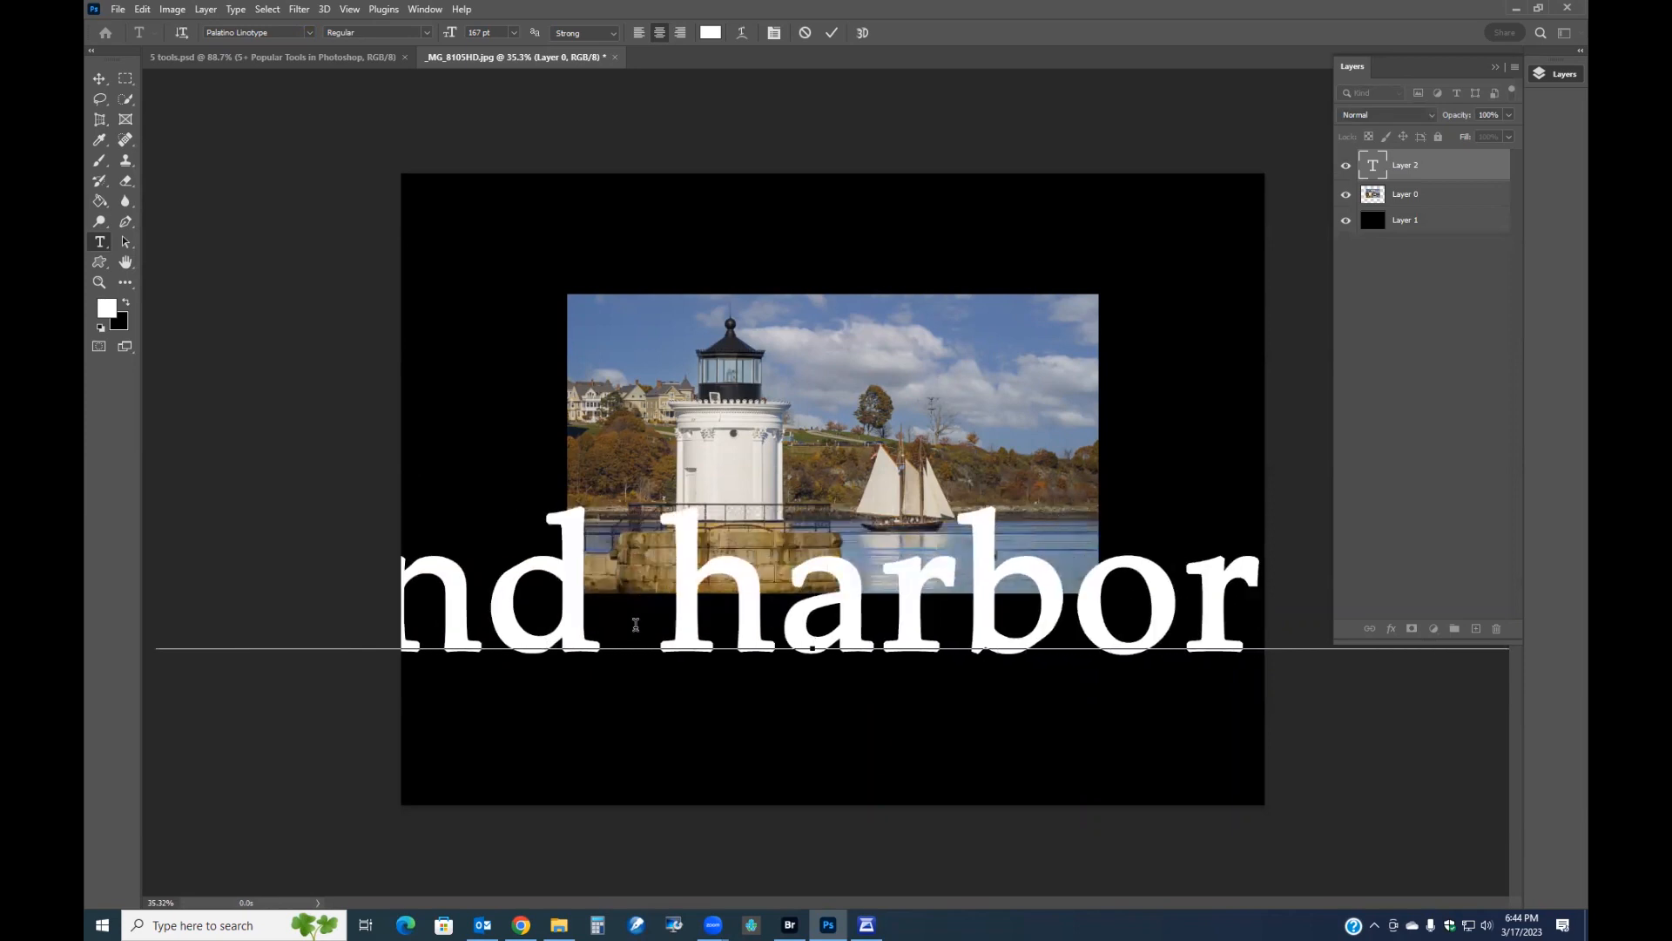
Select the title text, reduce it to 45 pt and commit it as 'Portland harbor Light'.
scroll(731, 662, "down", 5)
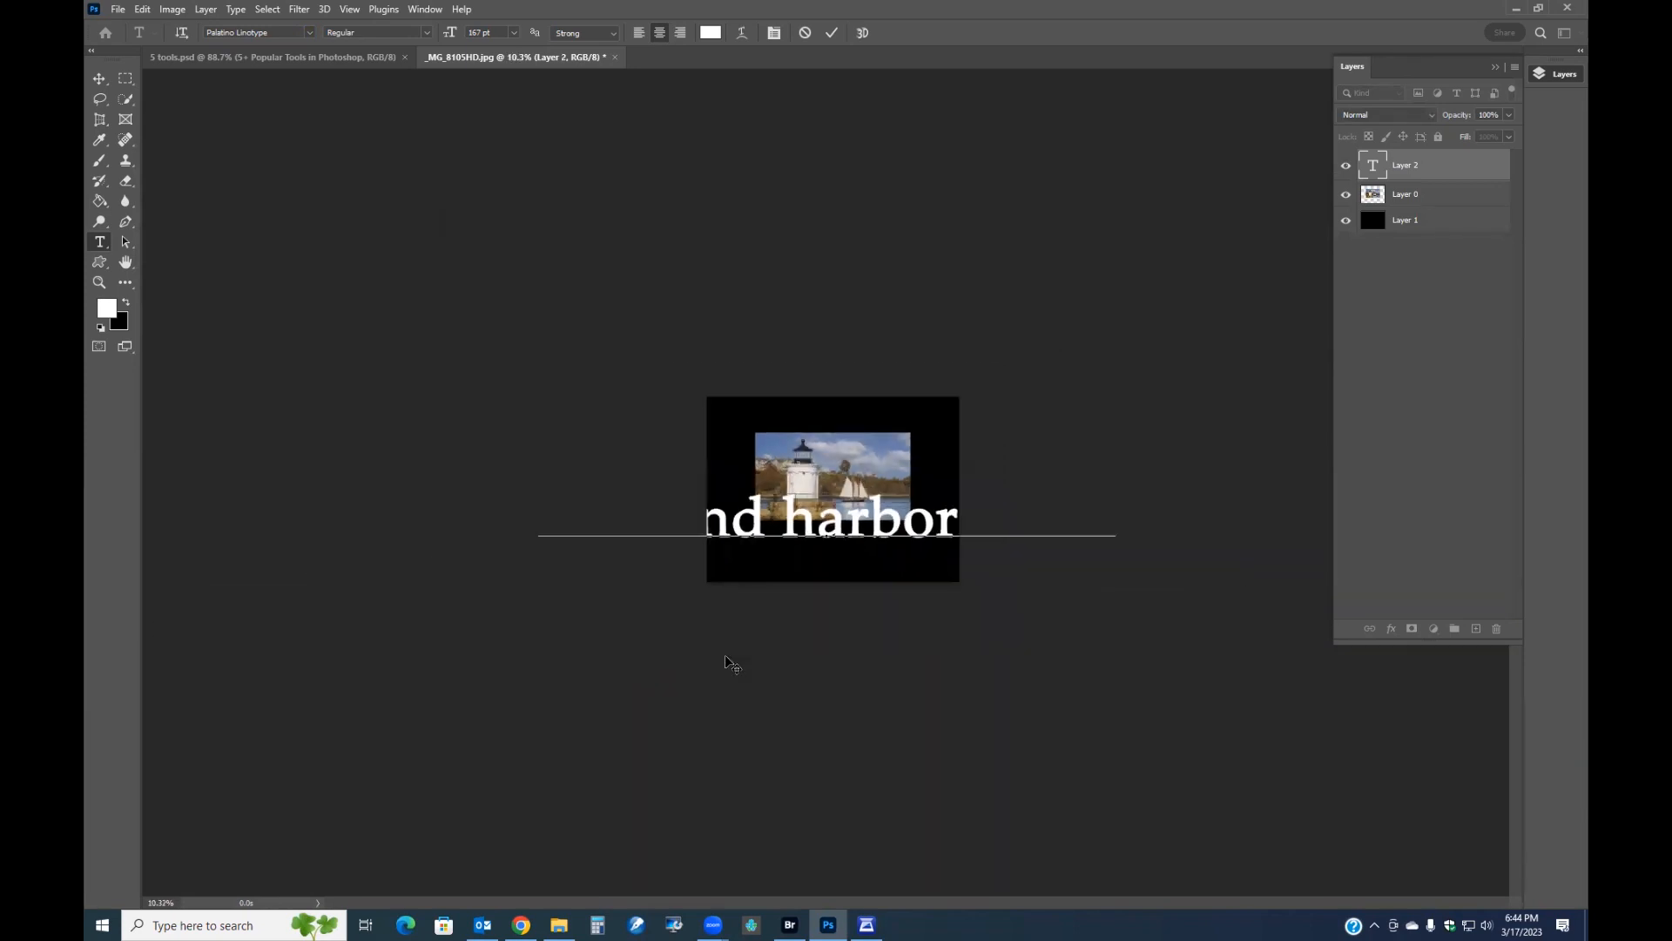
left_click_drag(1118, 530, 355, 483)
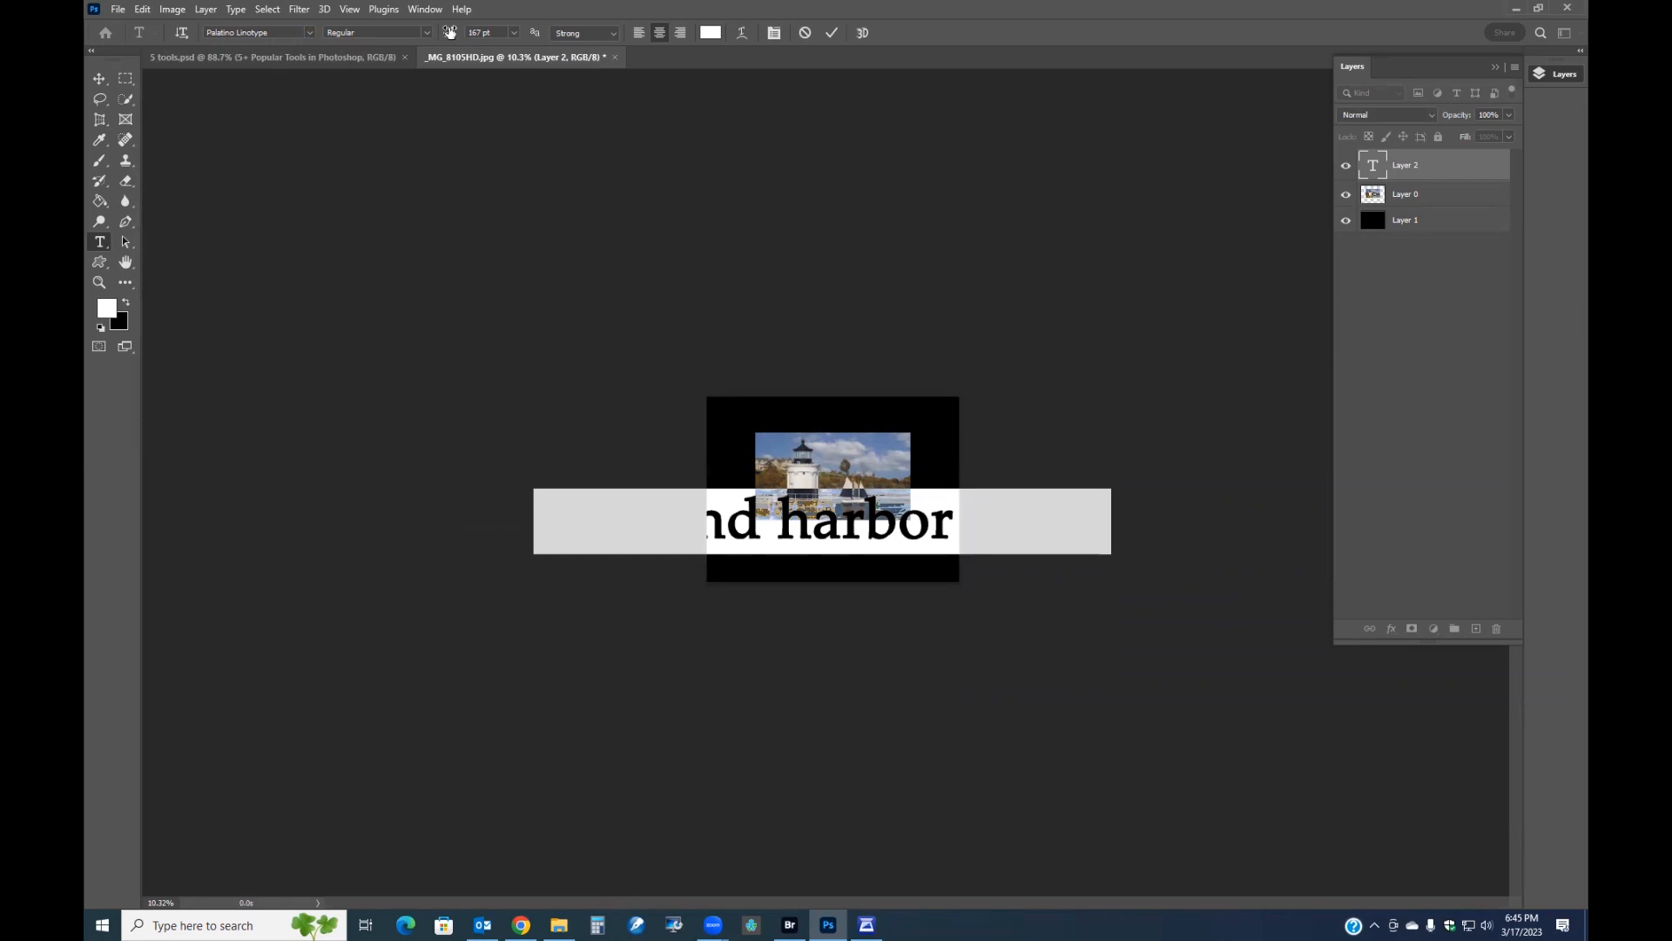
left_click_drag(451, 32, 355, 30)
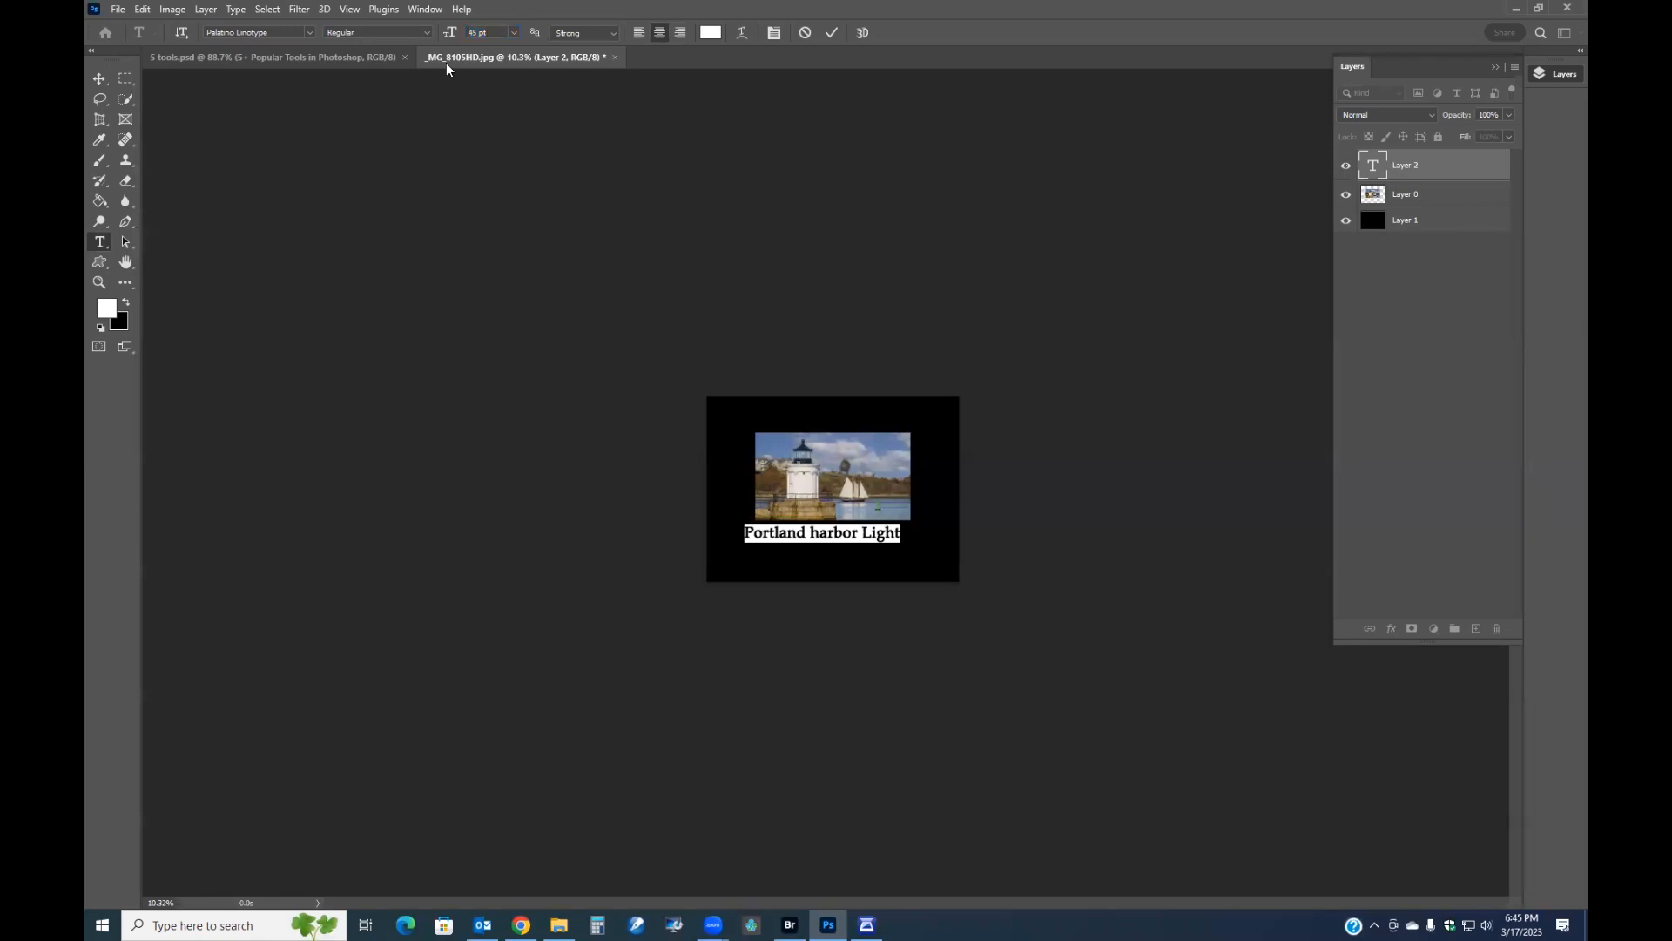
left_click(832, 32)
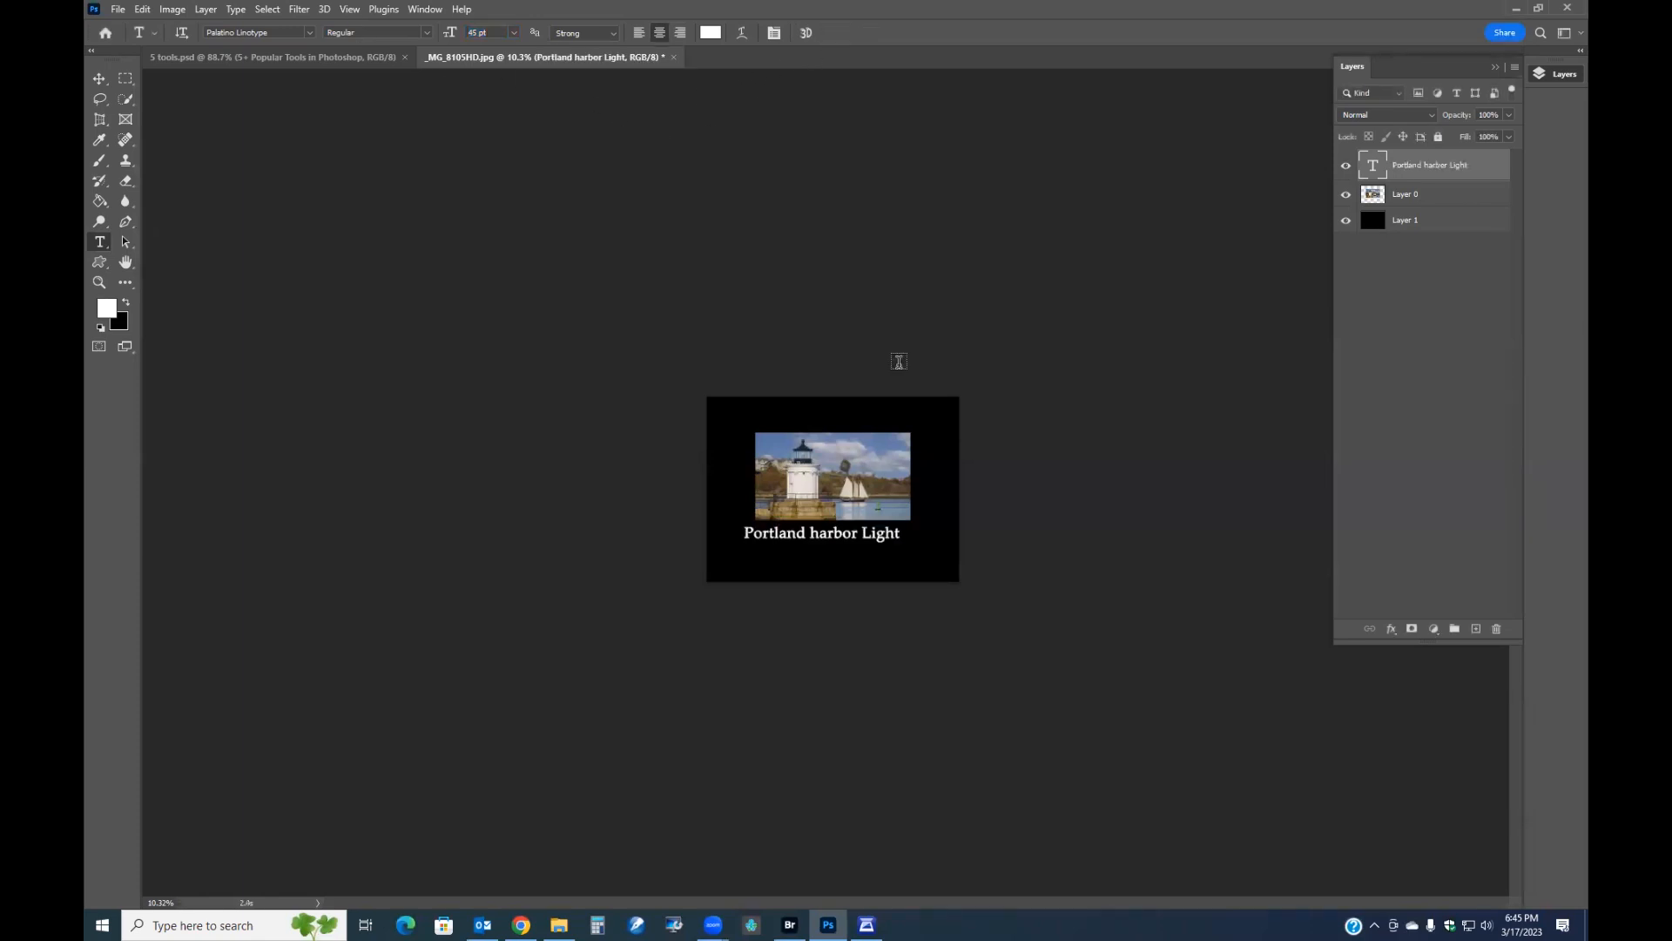
Edit the title so it reads 'Portland Breakwater Light'.
key("ctrl+plus")
key("ctrl+plus")
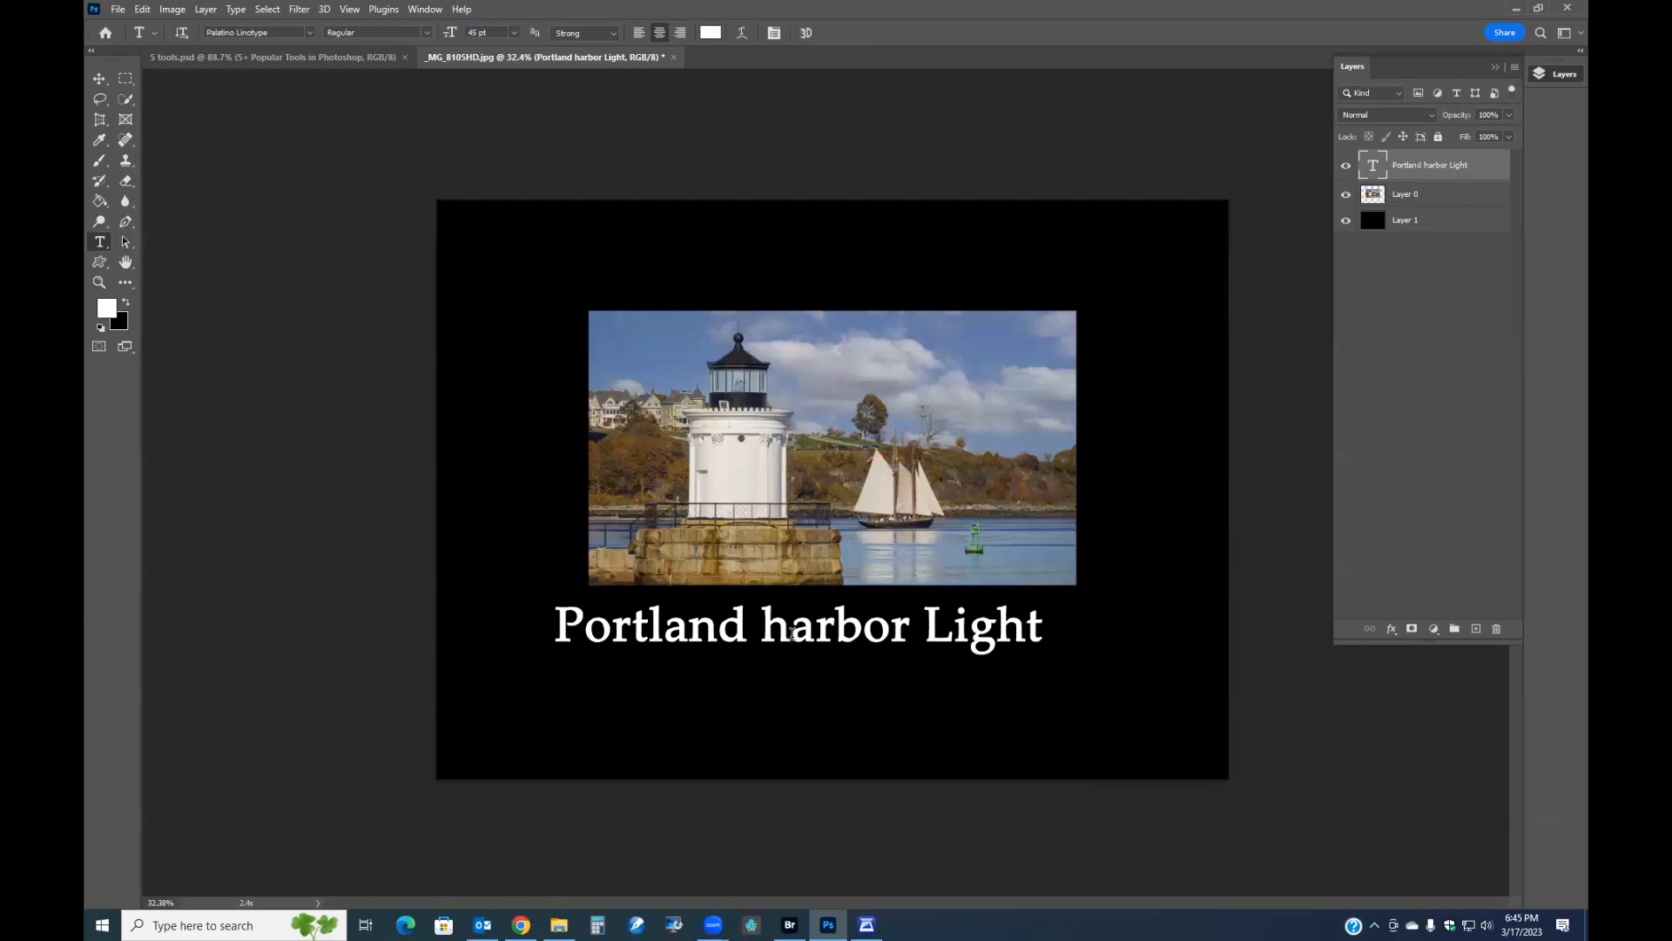
left_click(793, 632)
key("BackSpace")
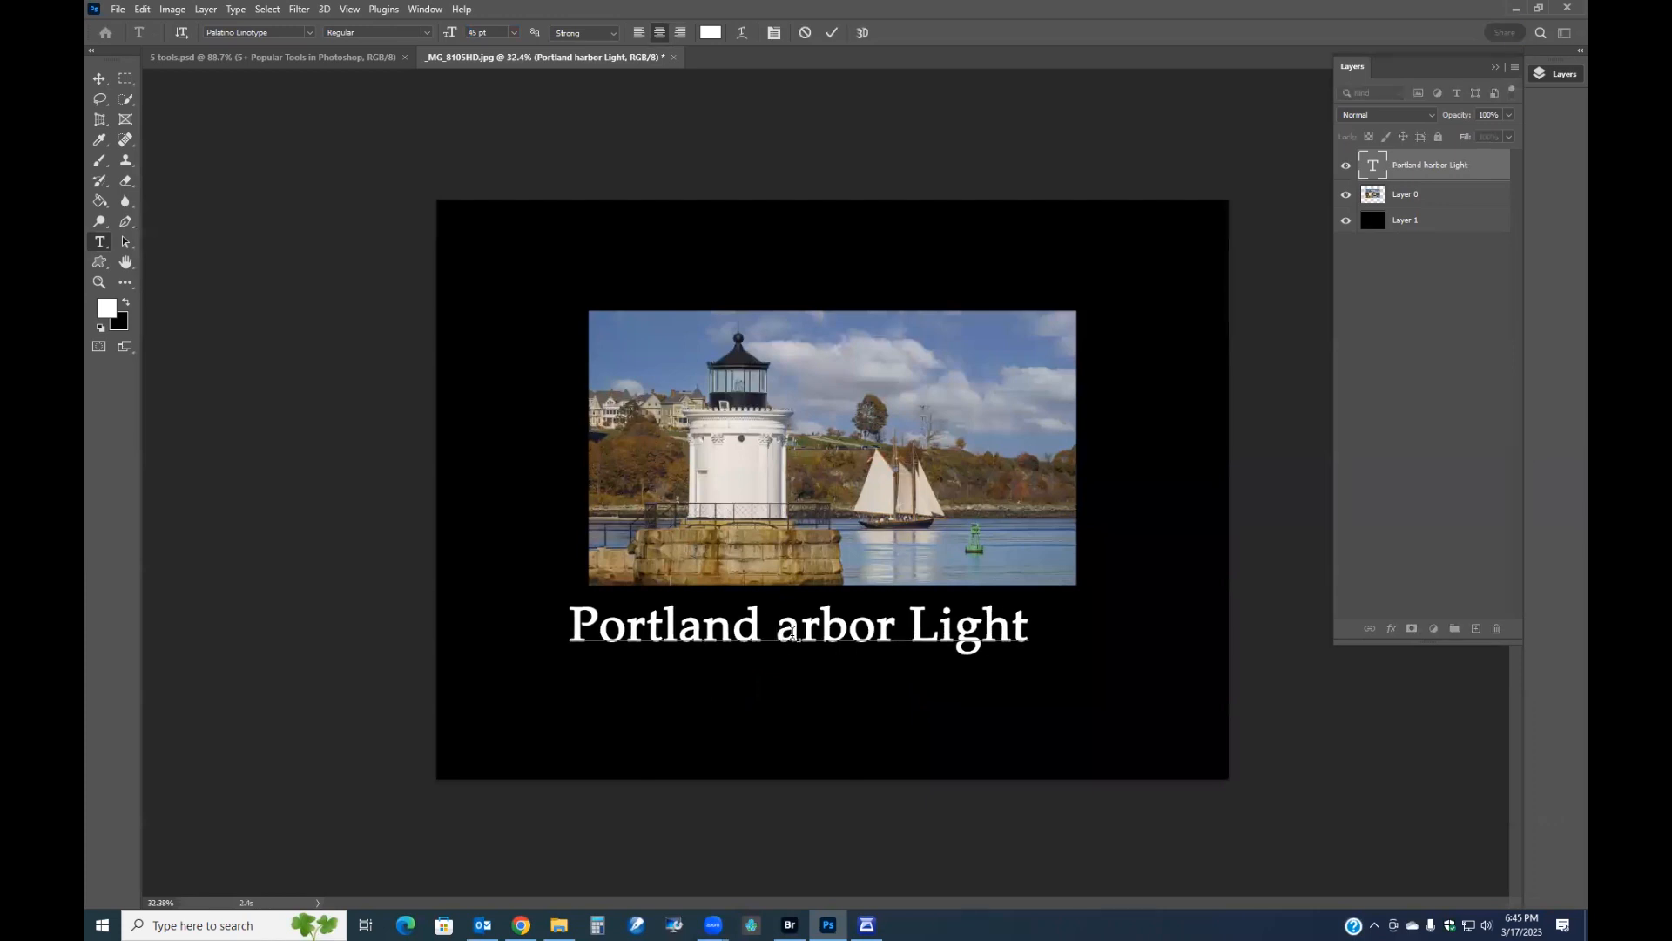
type("H")
key("Left")
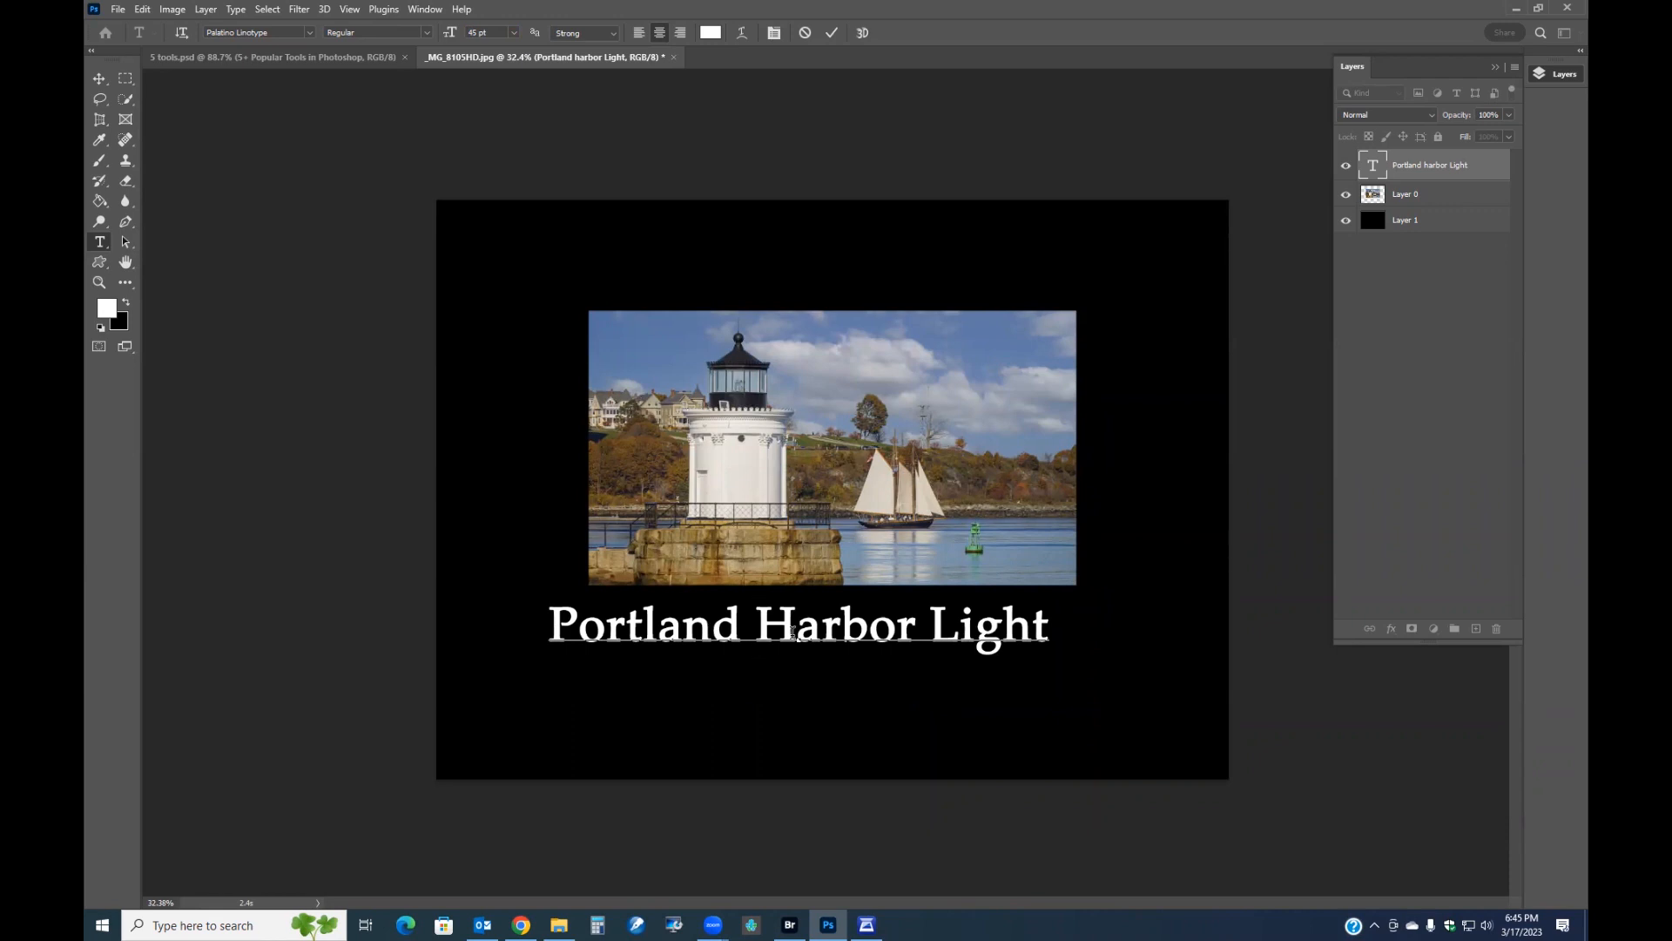
type("Breakwa")
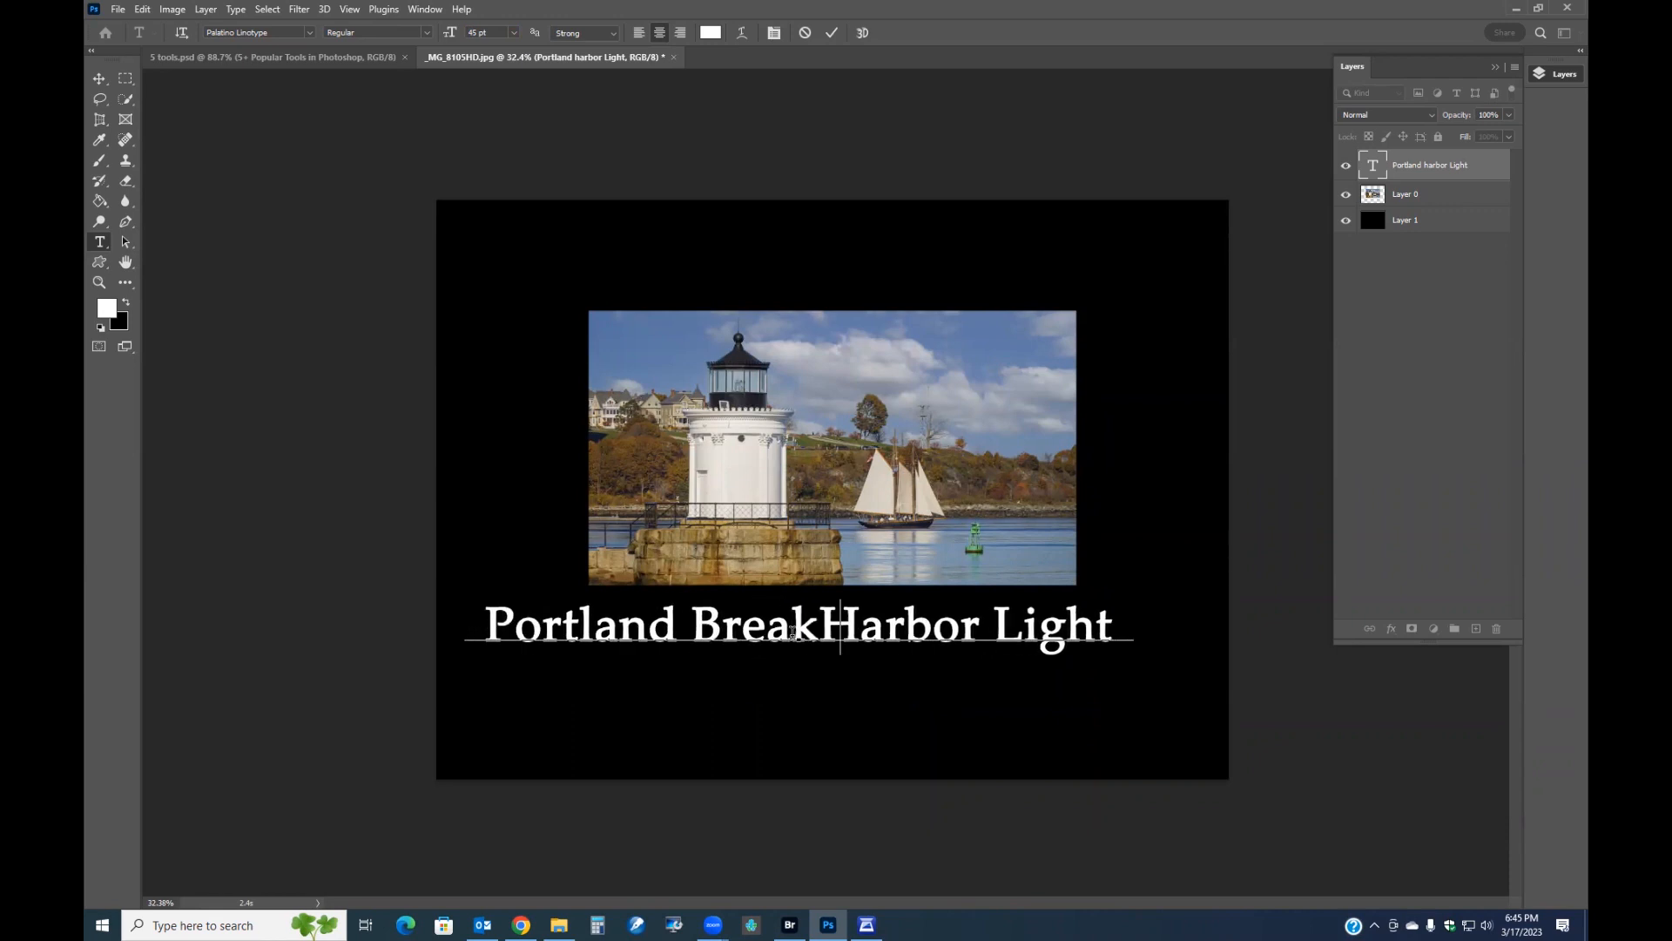
type("ter")
key("Delete")
key("Delete")
key("Delete")
key("Delete")
key("Delete")
key("Delete")
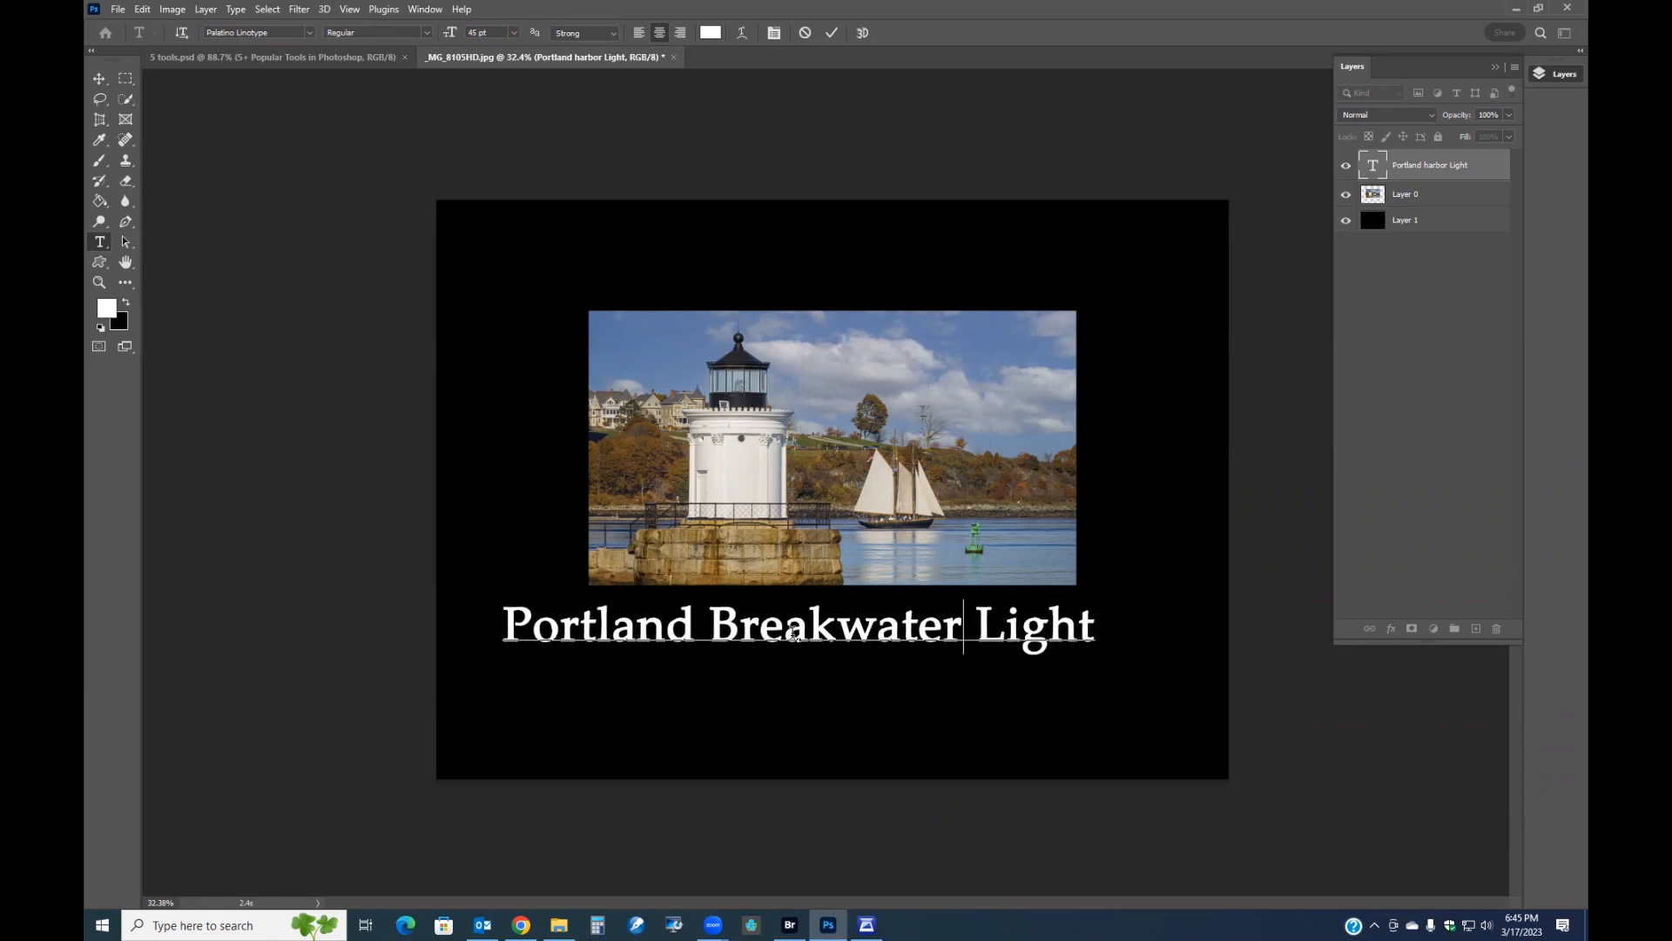
Move the title slightly lower beneath the photo and commit the text.
left_click(754, 634)
left_click_drag(771, 723, 807, 737)
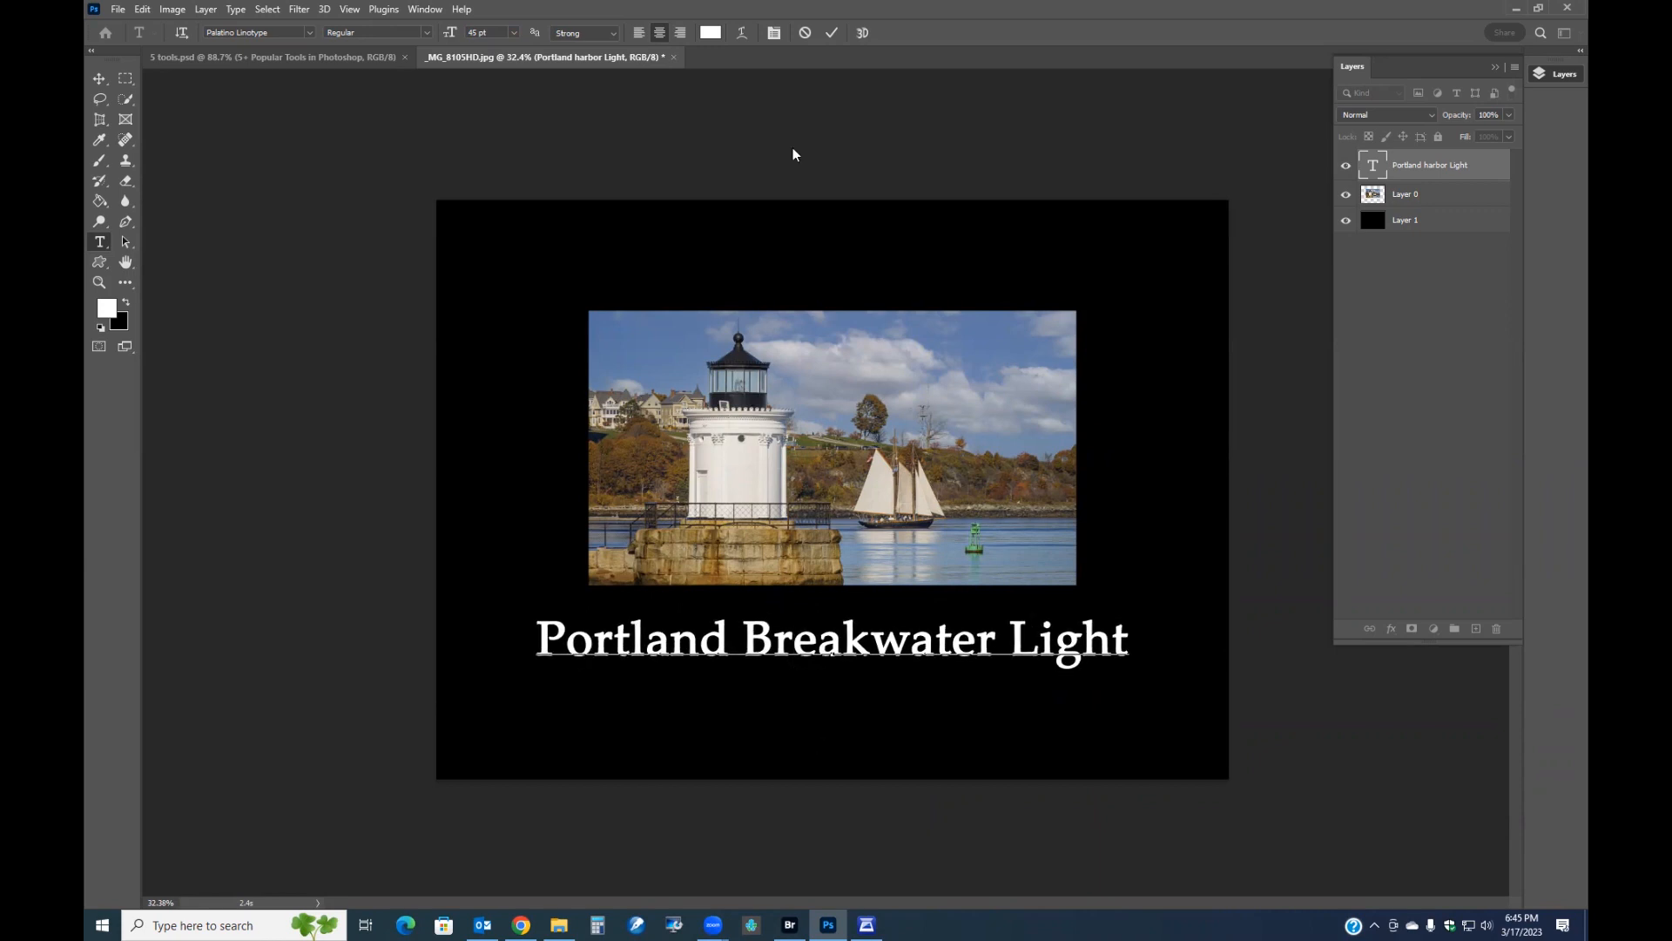
left_click(832, 33)
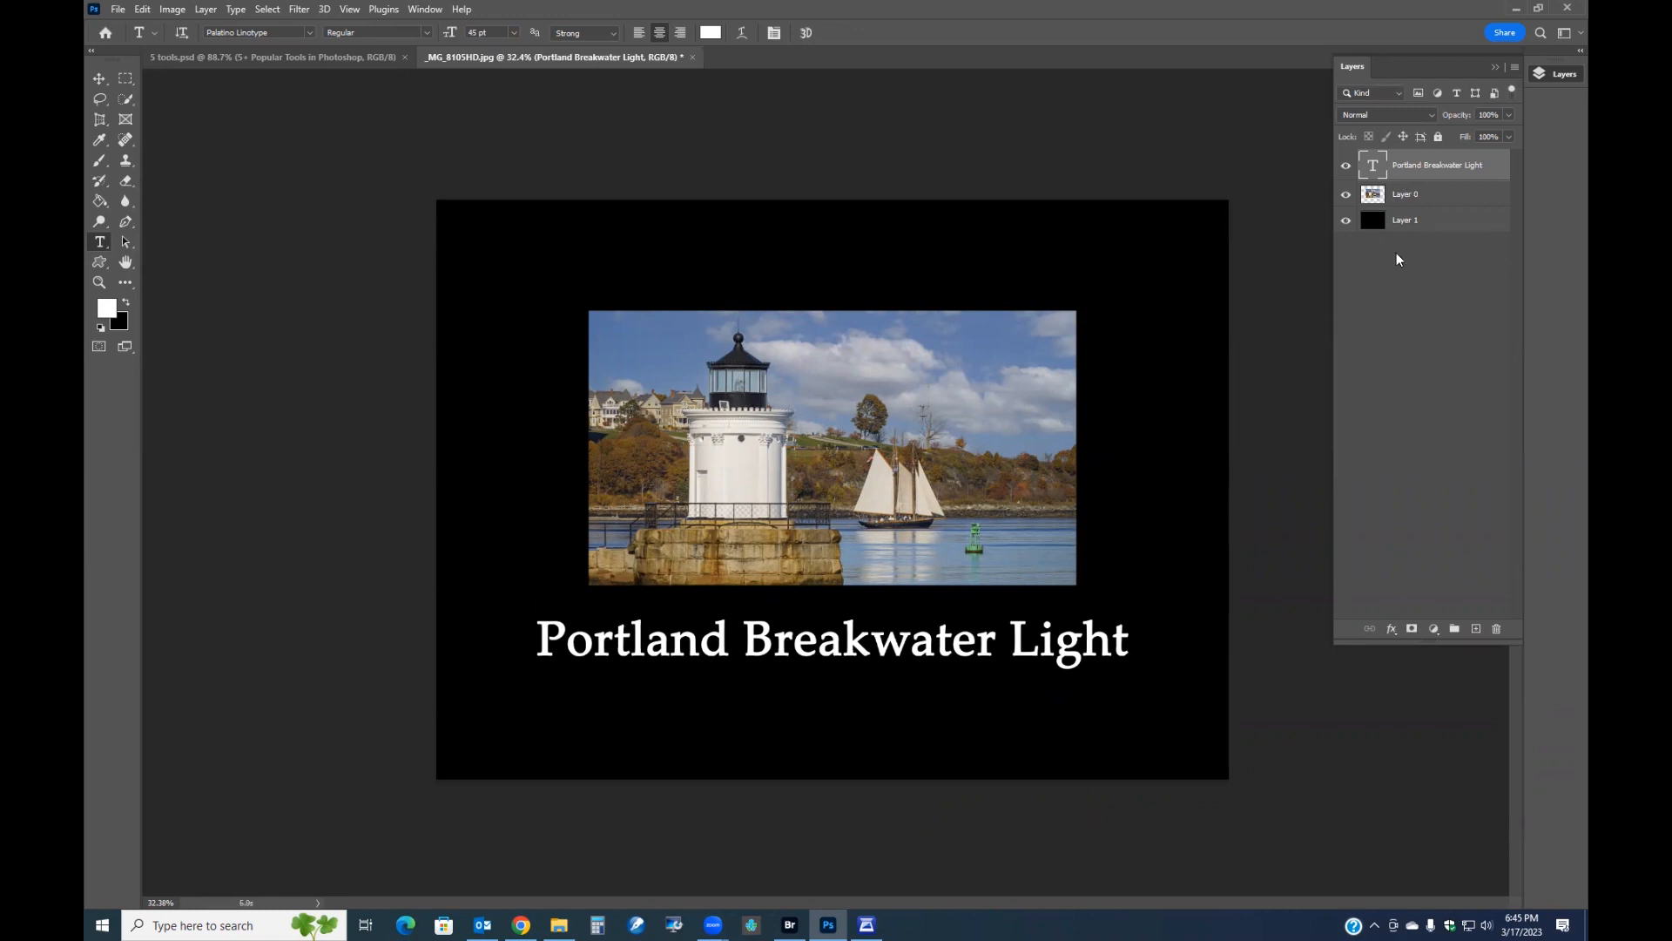
Select the black background layer and try to center it horizontally on the canvas.
left_click(1409, 222)
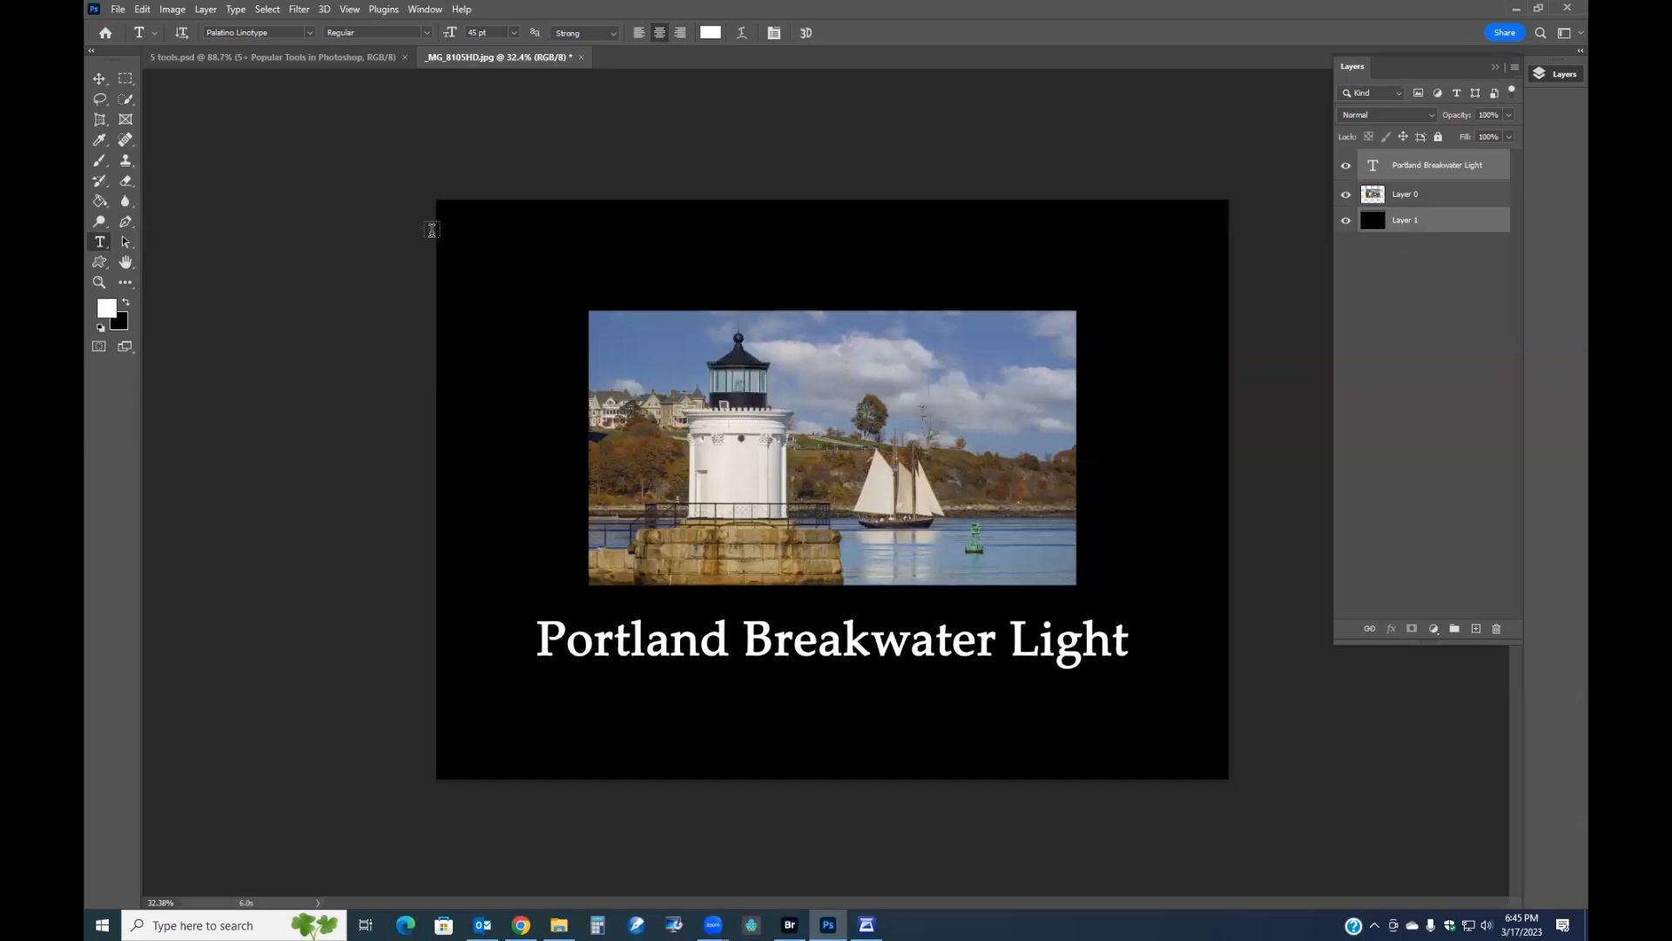
left_click(98, 80)
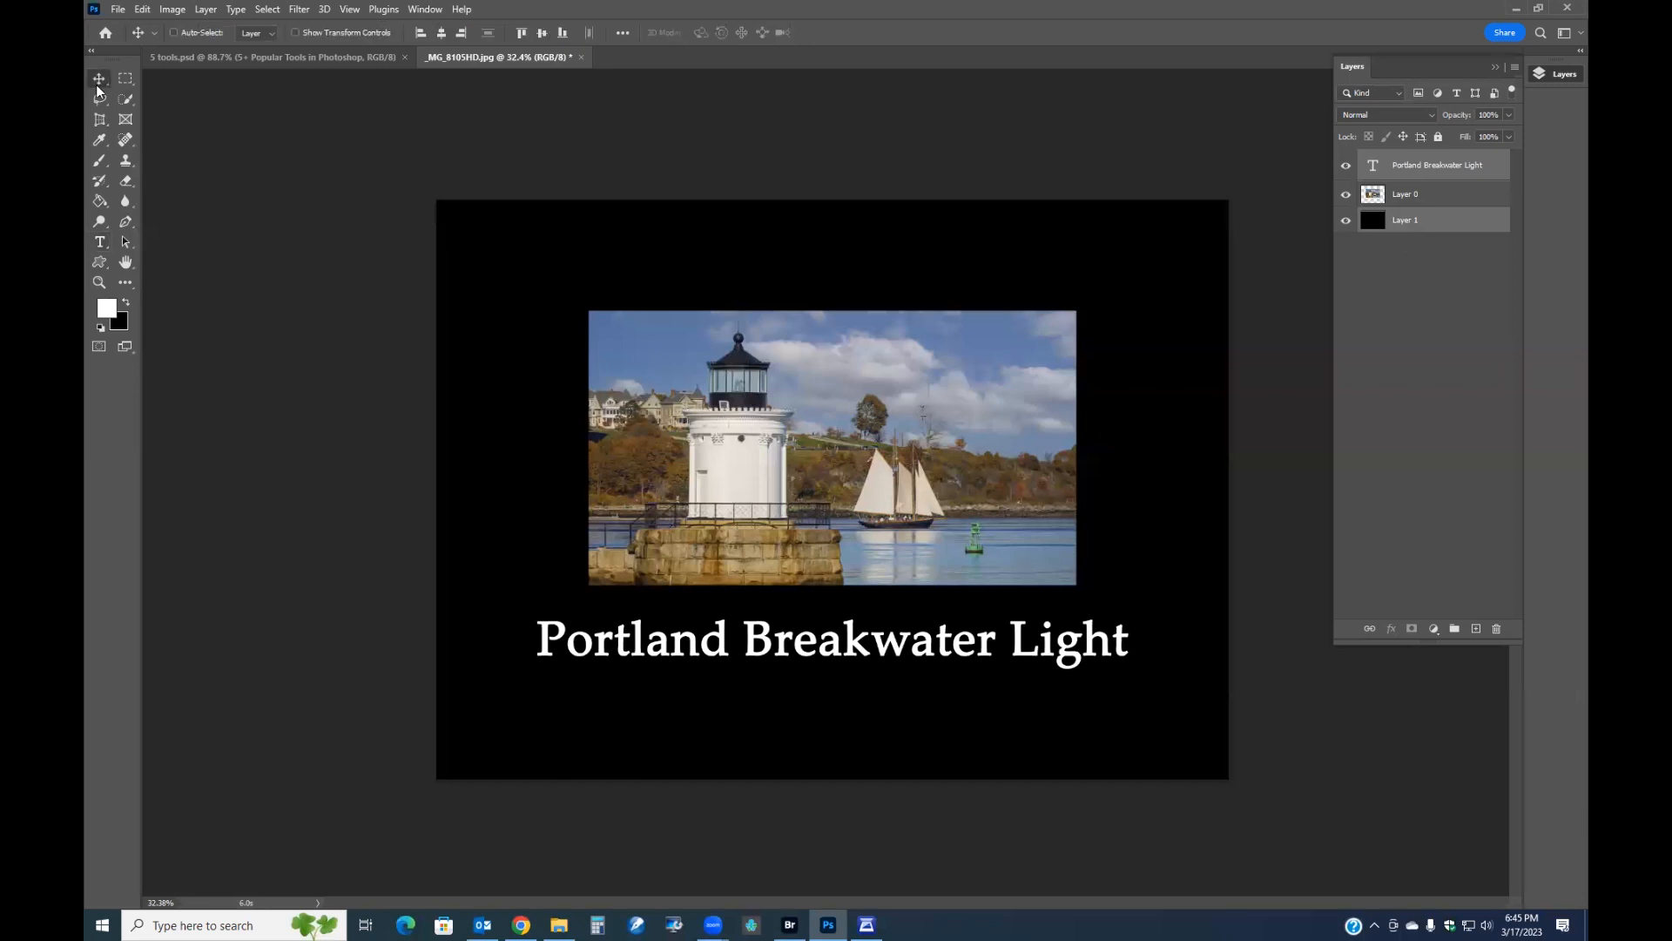
left_click(442, 35)
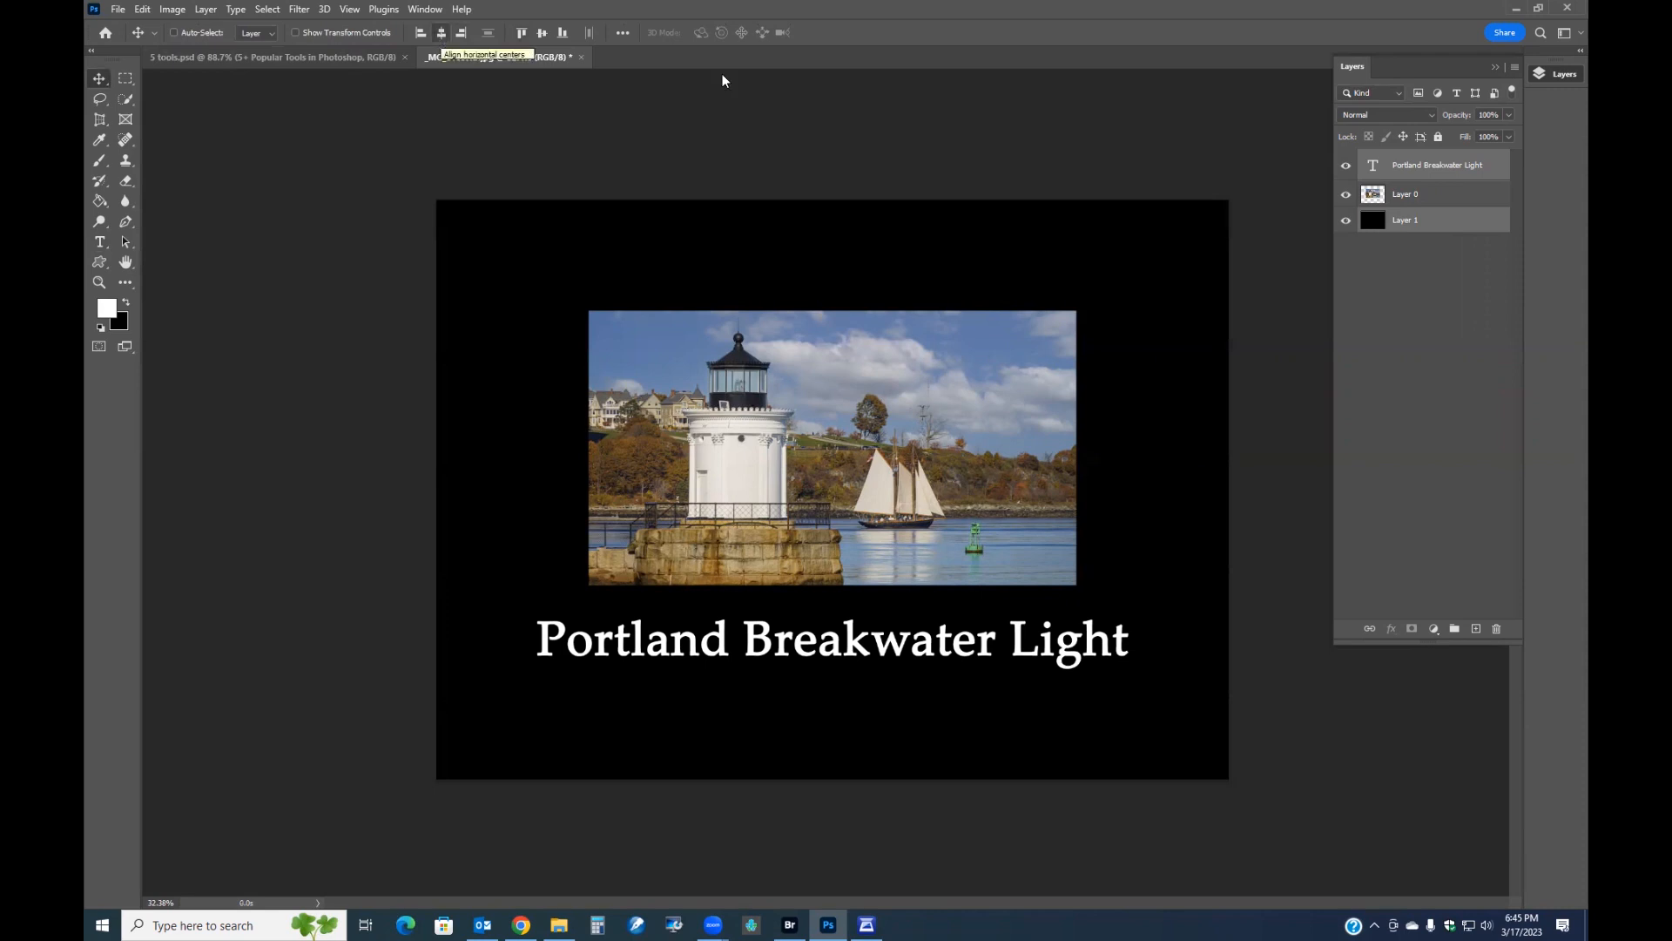
left_click(127, 82)
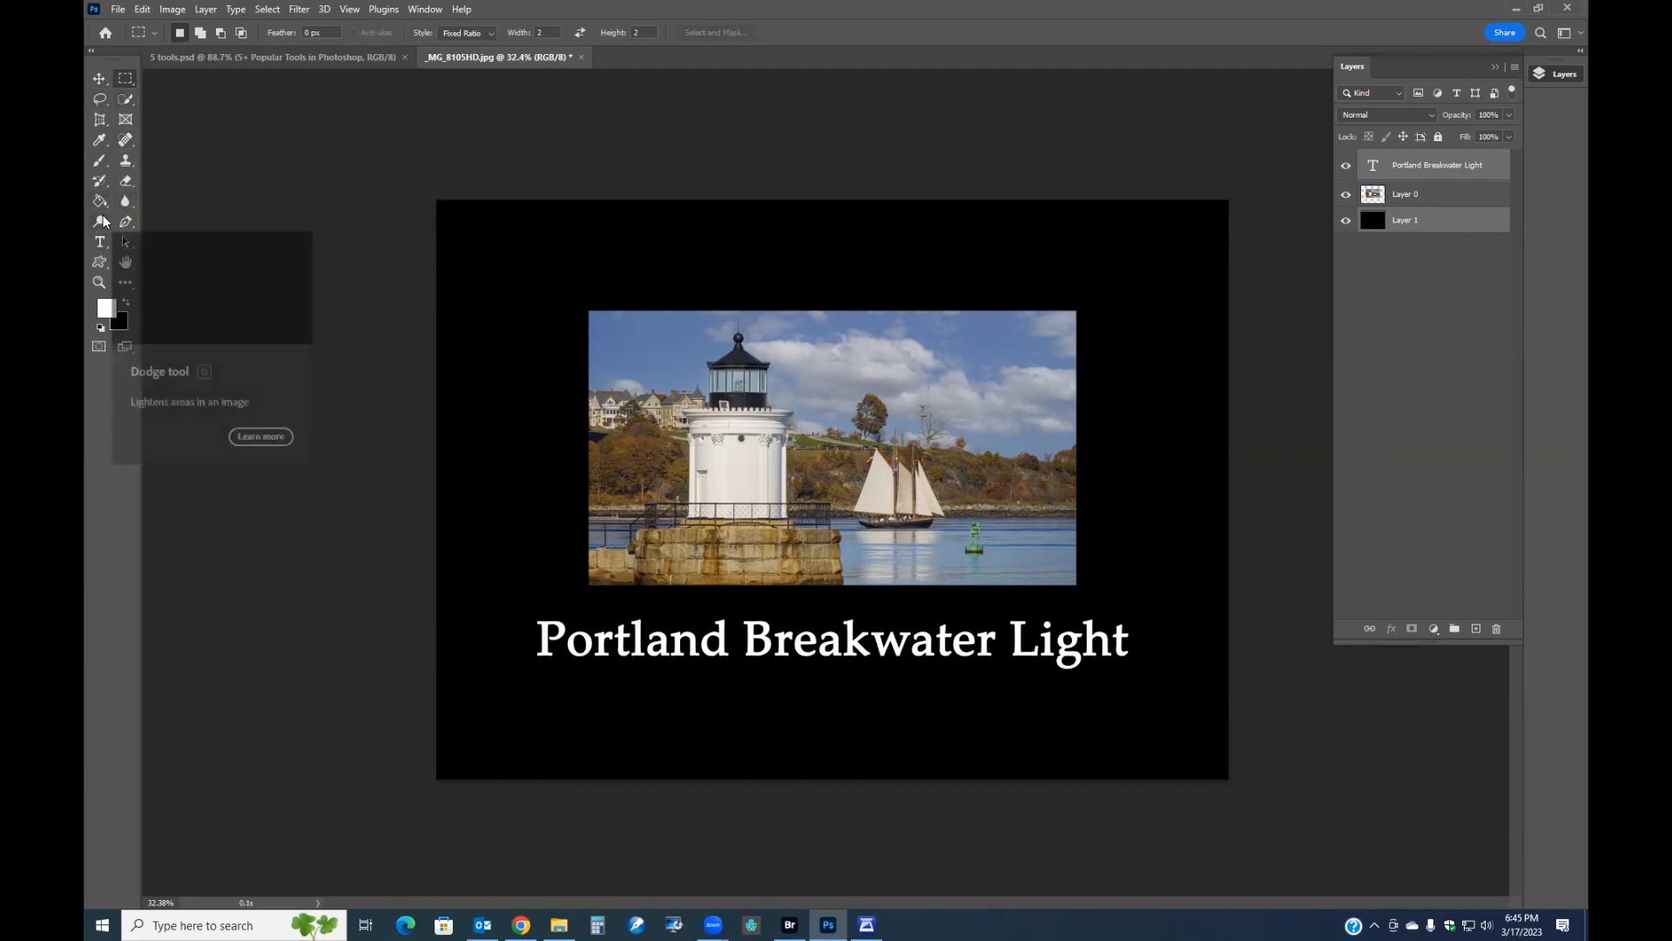
Add a 17 pt credit line under the title with the photographer's name followed by 'Photography'.
left_click(100, 241)
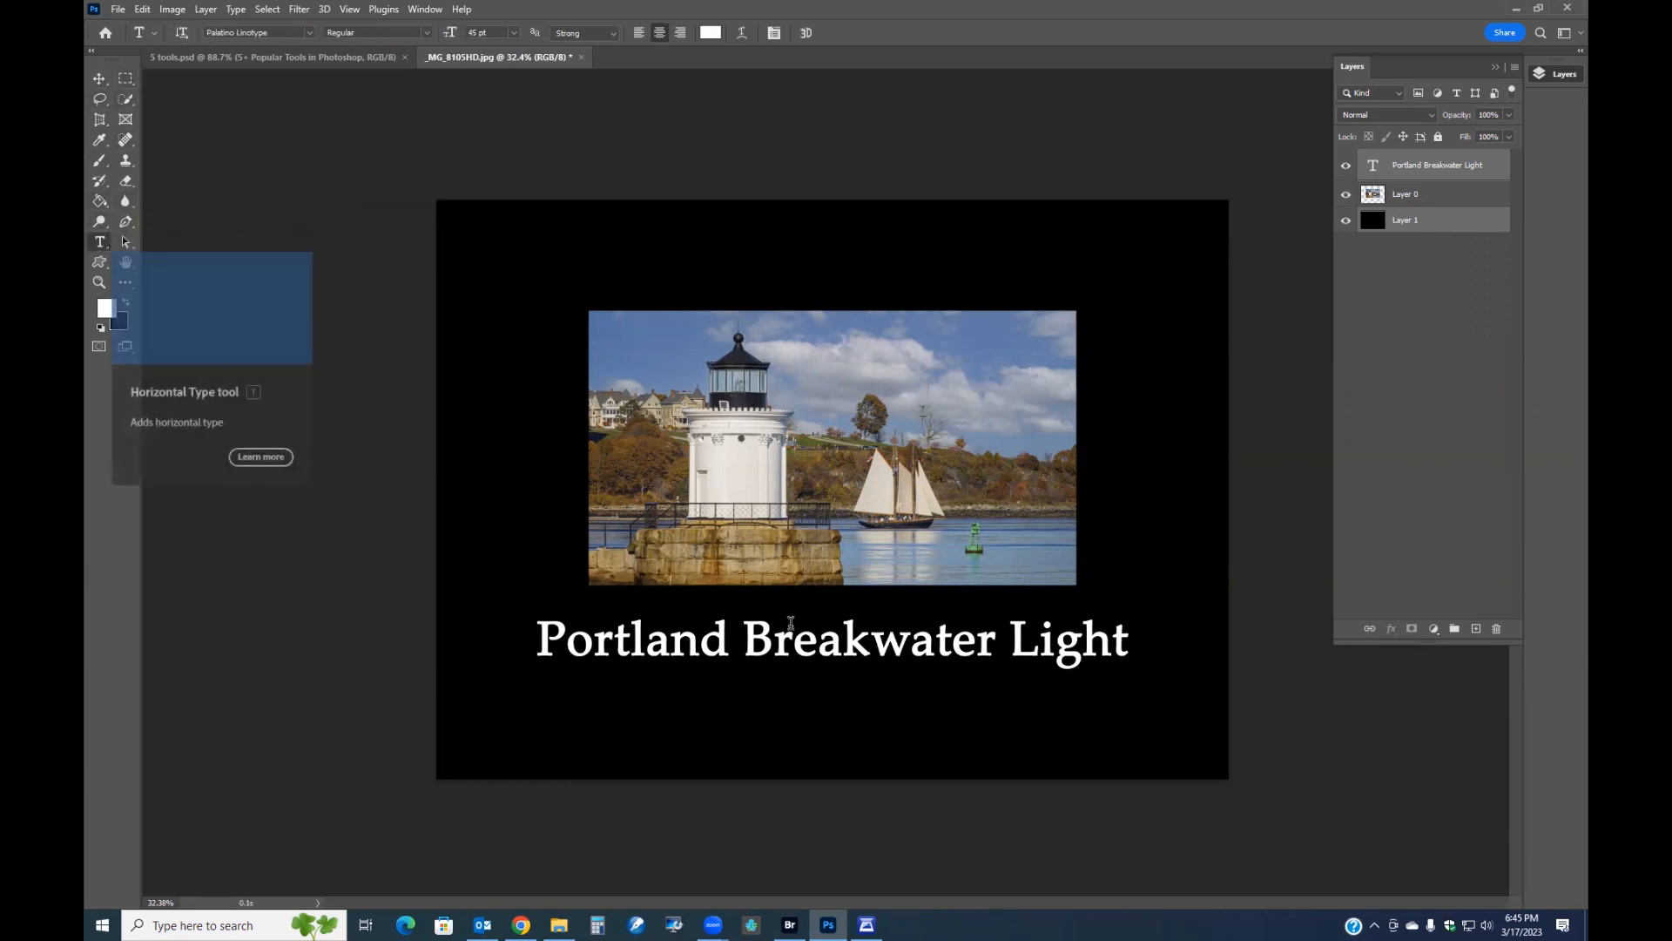
left_click(819, 687)
left_click_drag(450, 32, 428, 35)
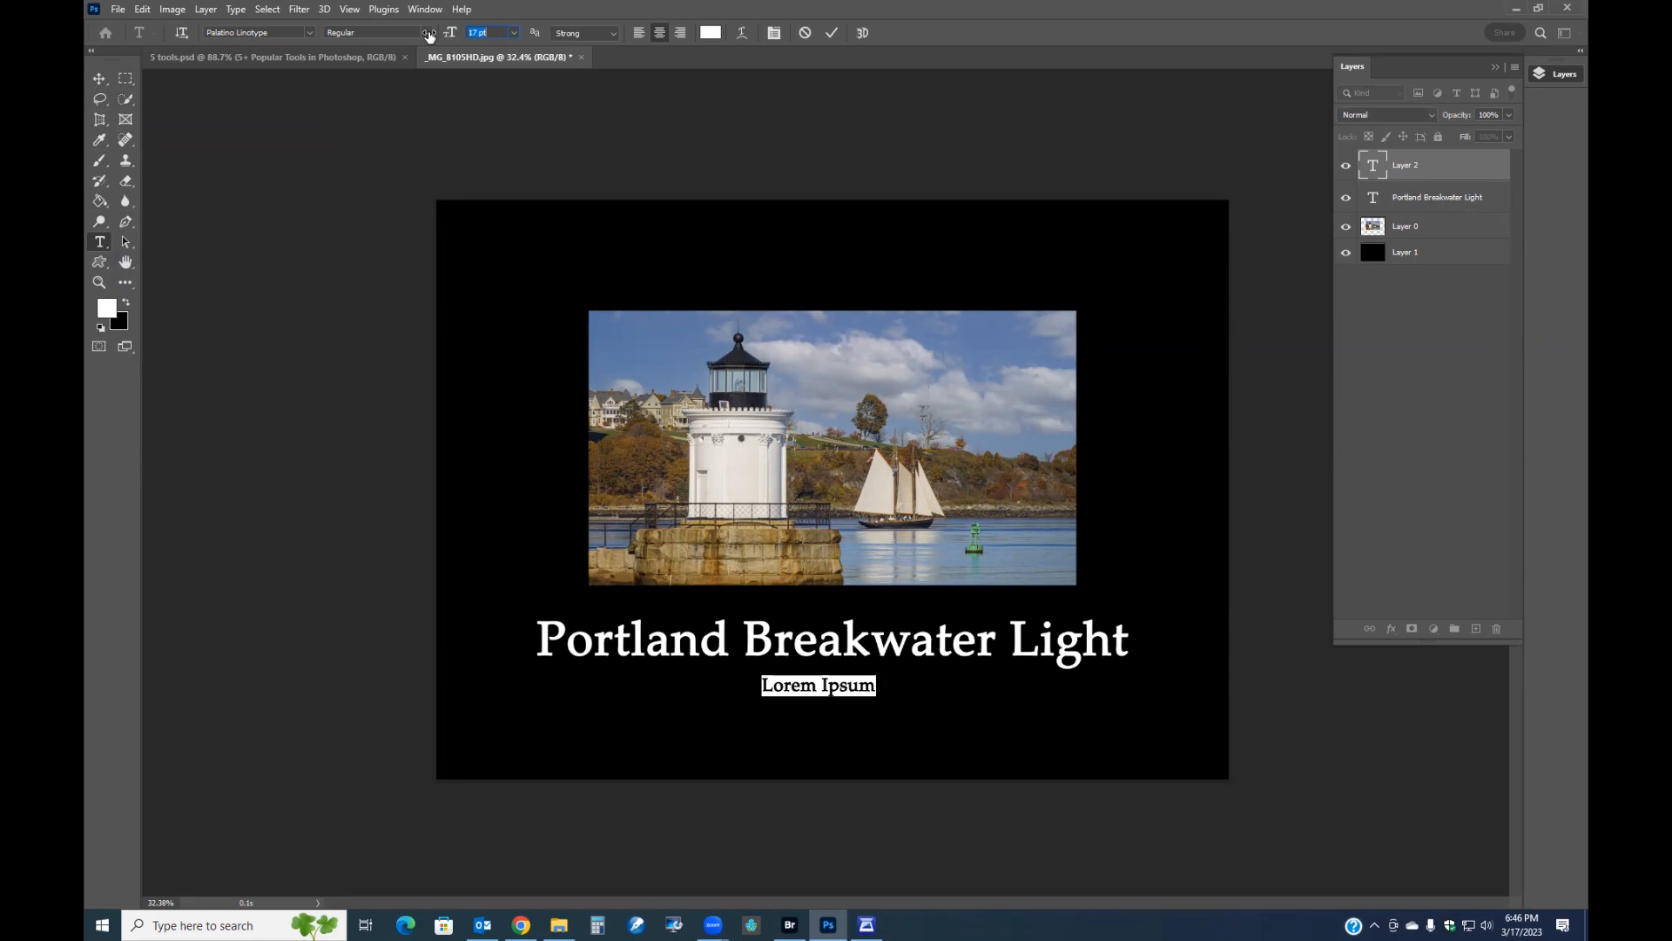
type("Michael Leo")
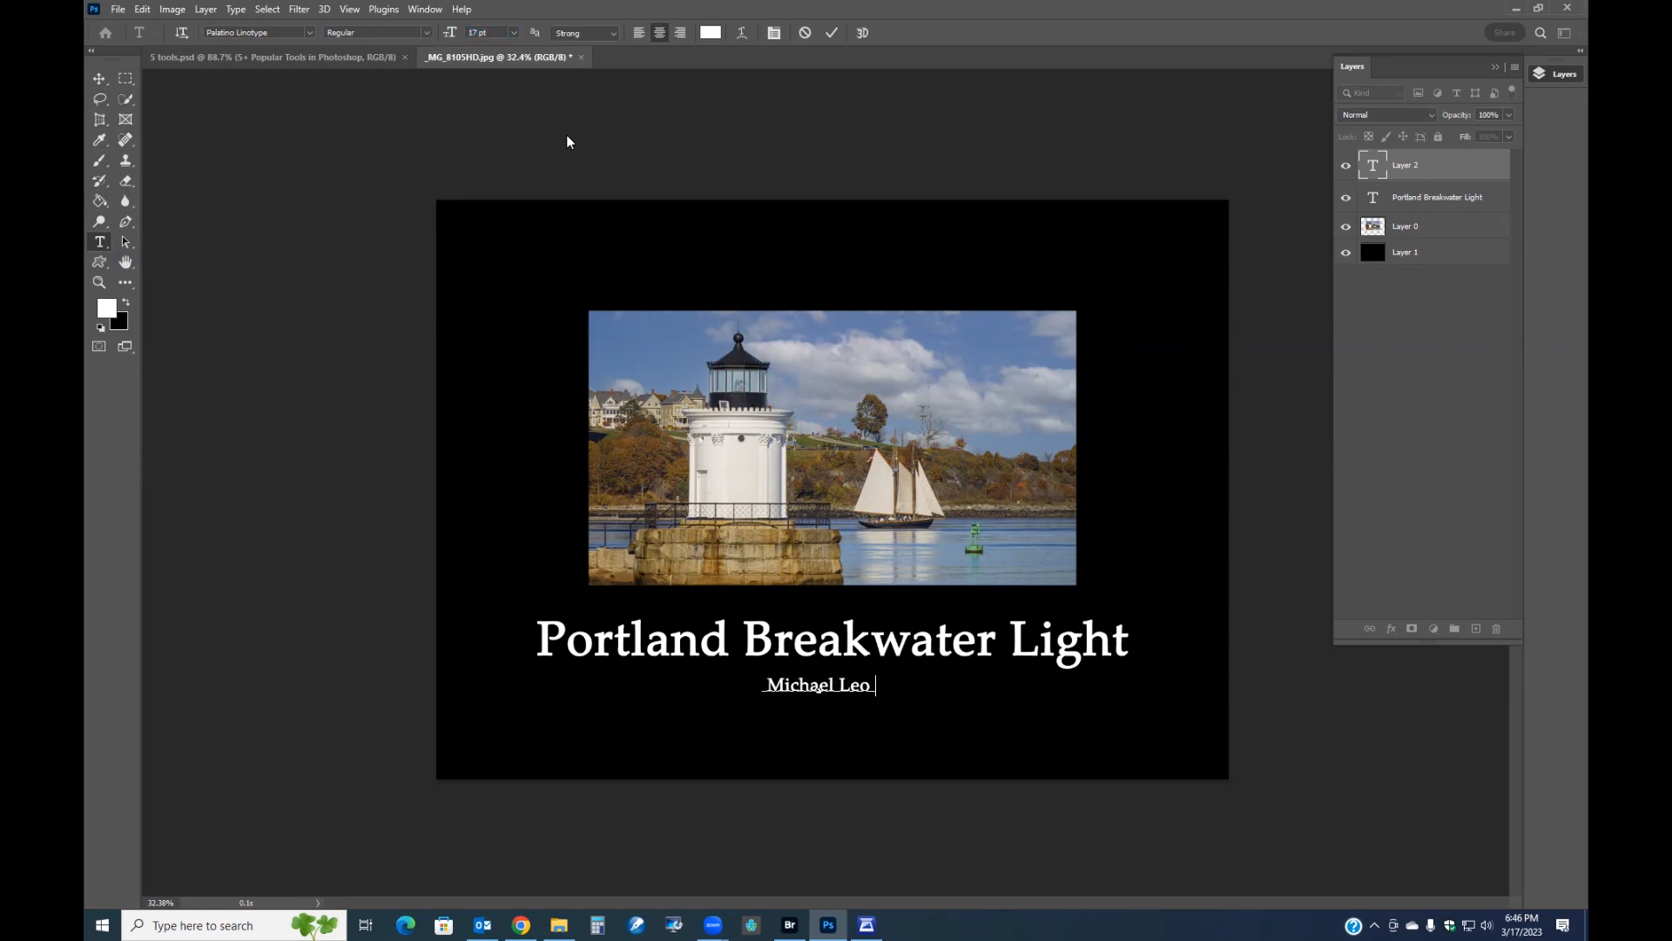
type("nard Photography")
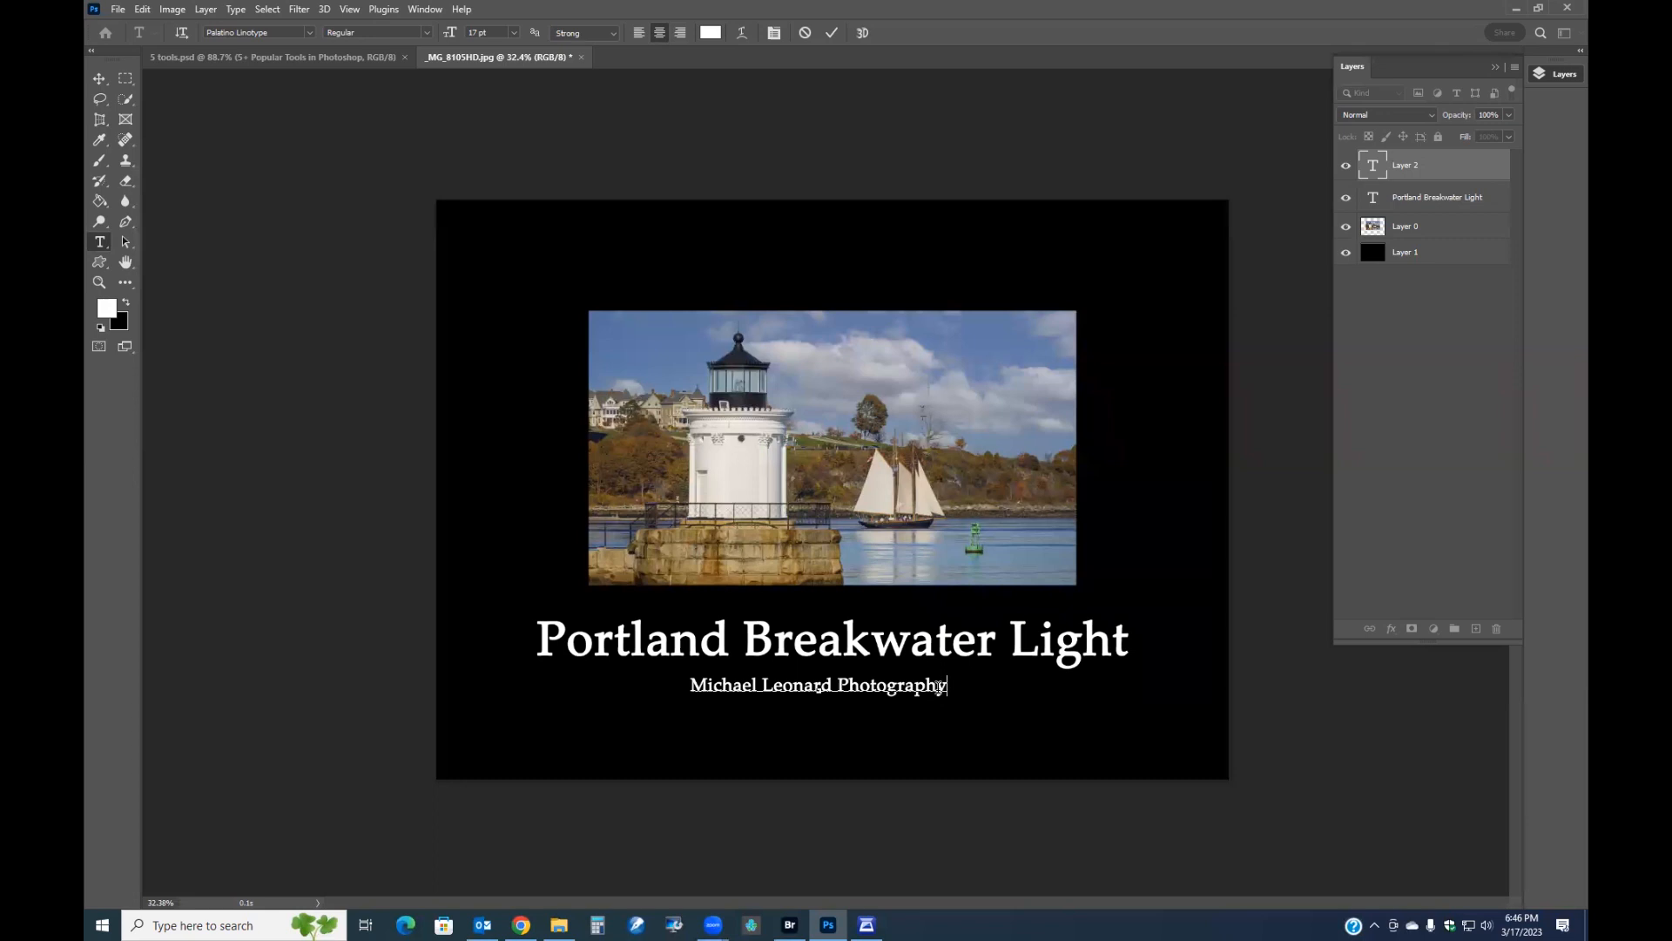
Select the credit line and widen its letter tracking to 840.
left_click_drag(947, 684, 645, 683)
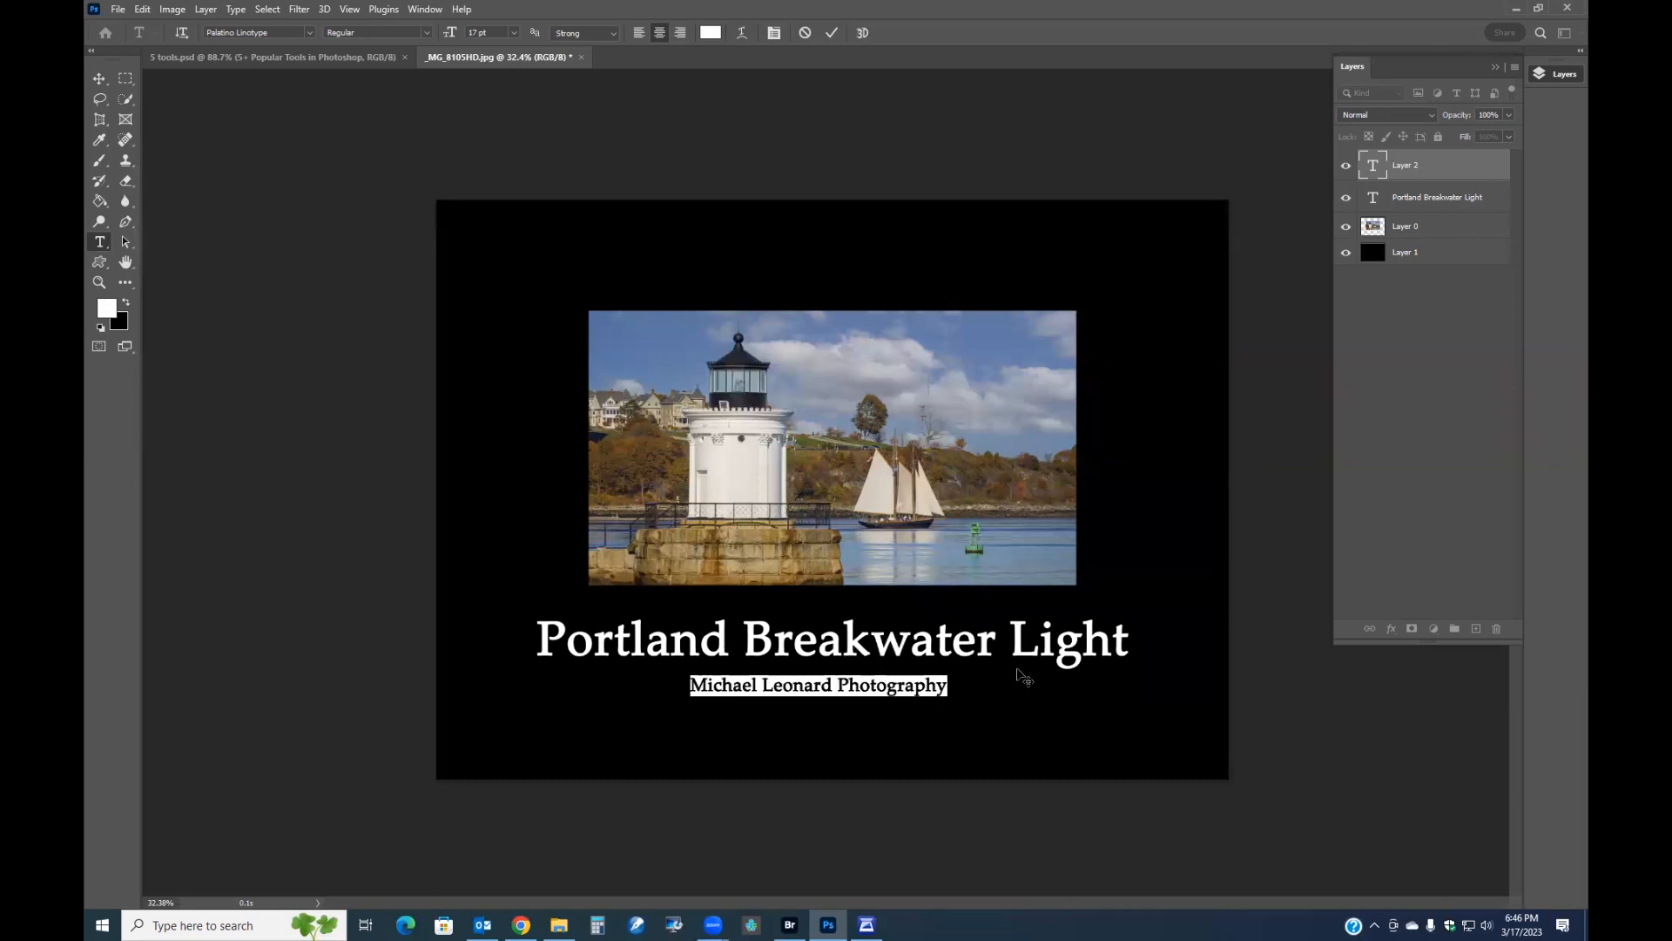
key("ctrl+0")
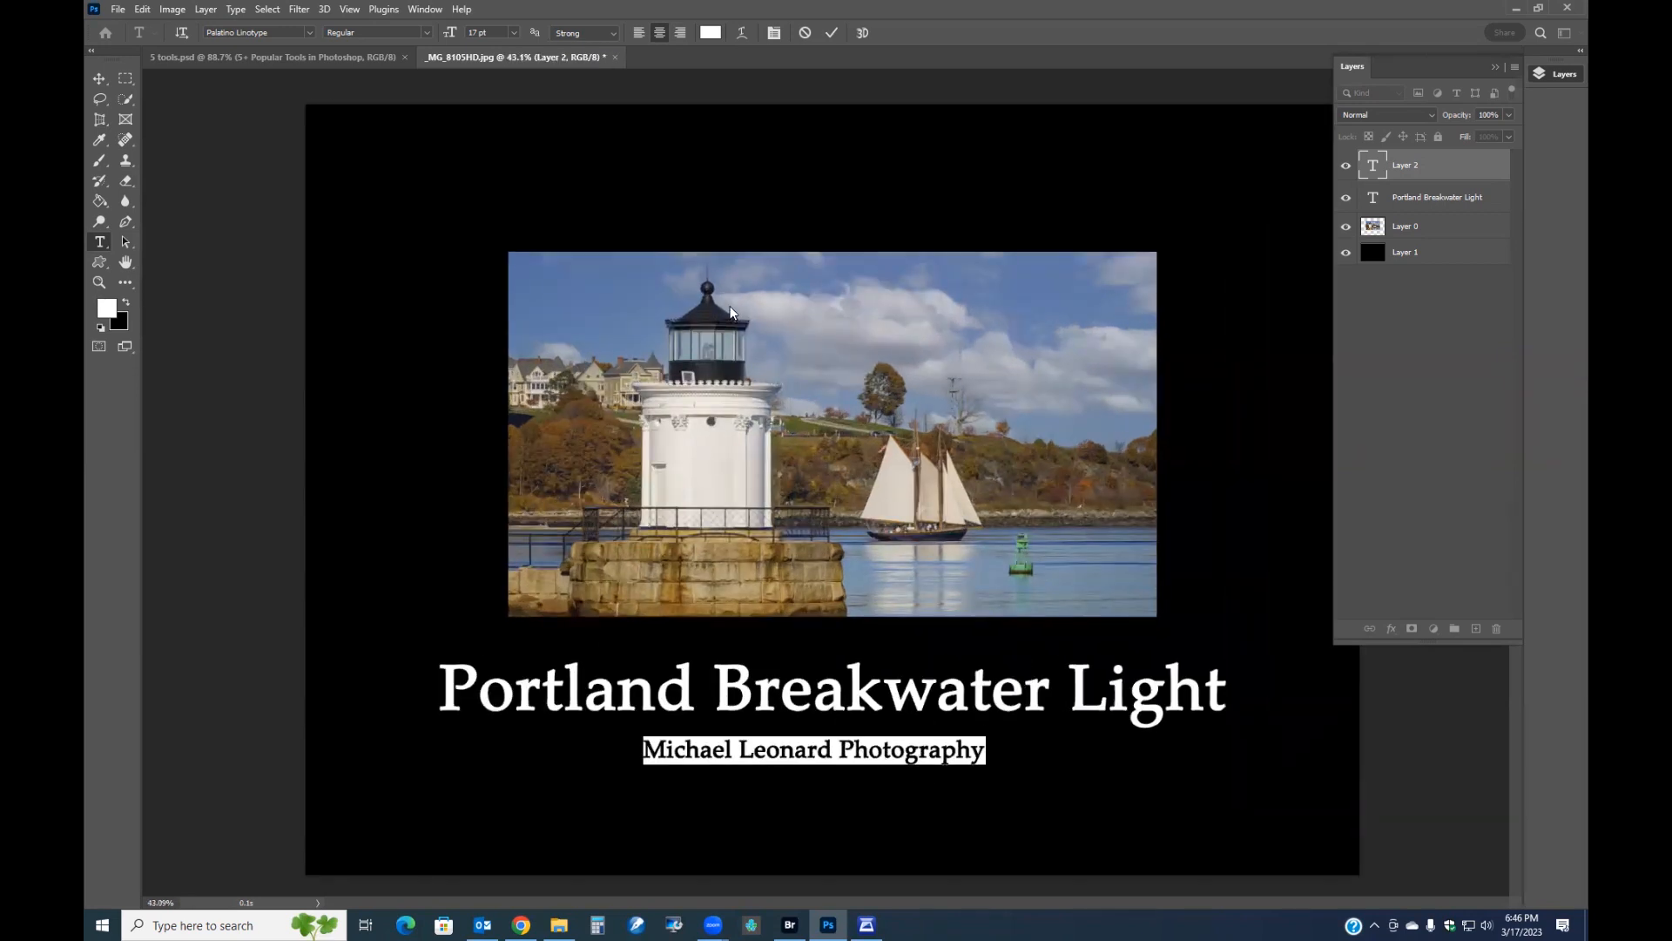
left_click_drag(1491, 75, 1487, 447)
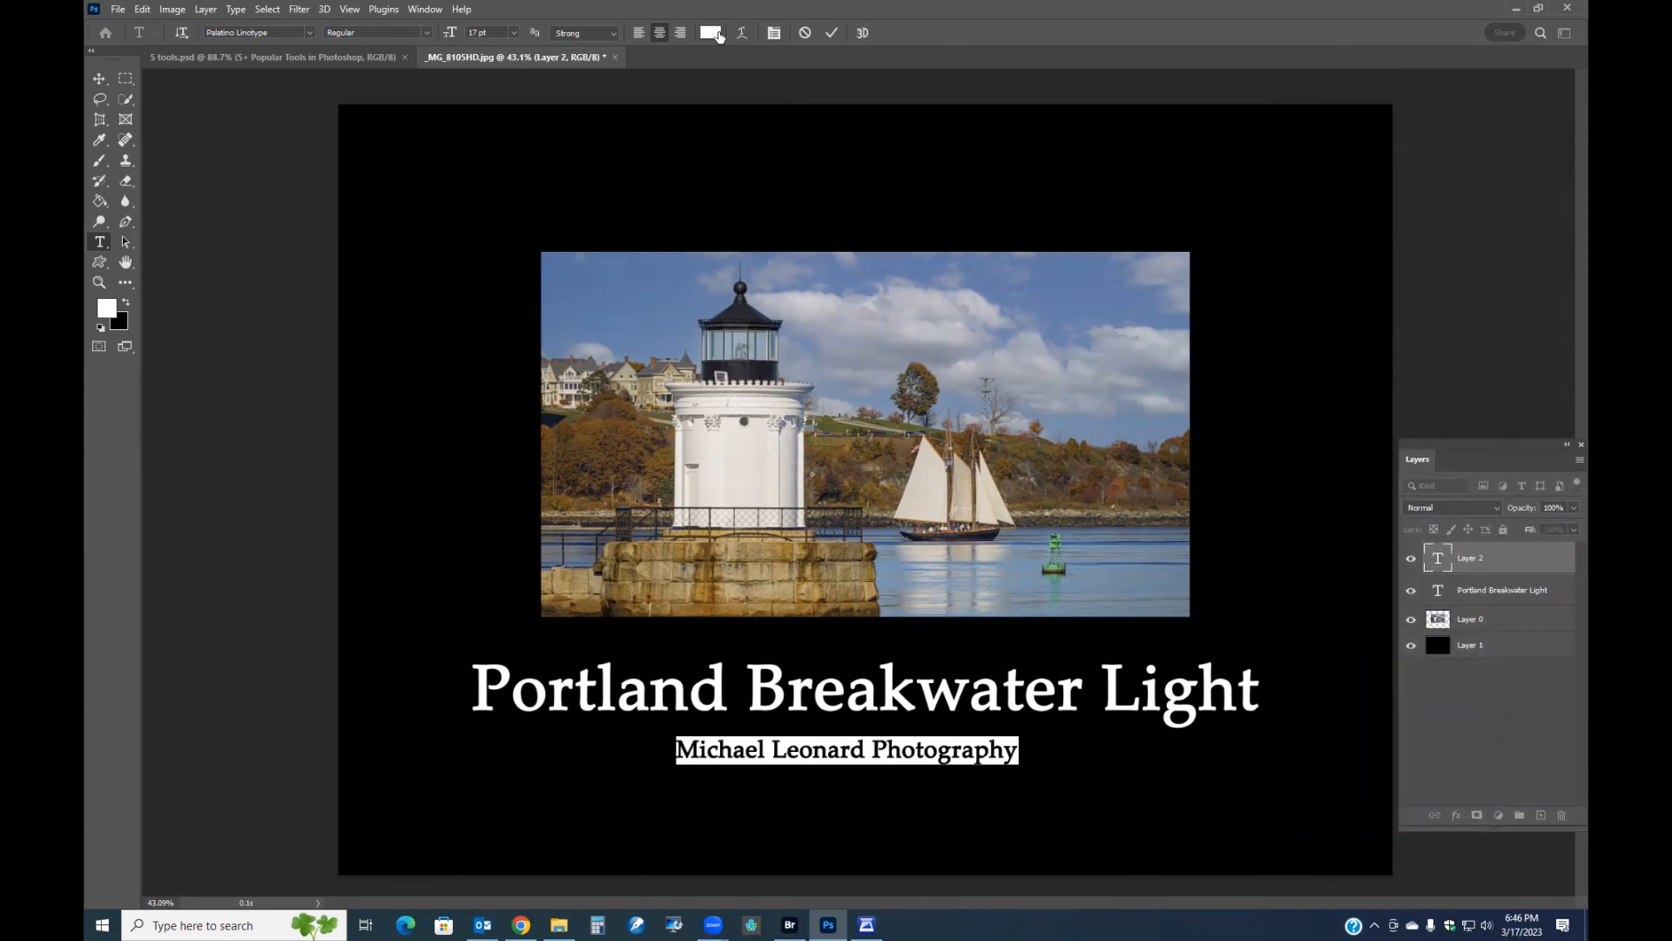
left_click(774, 33)
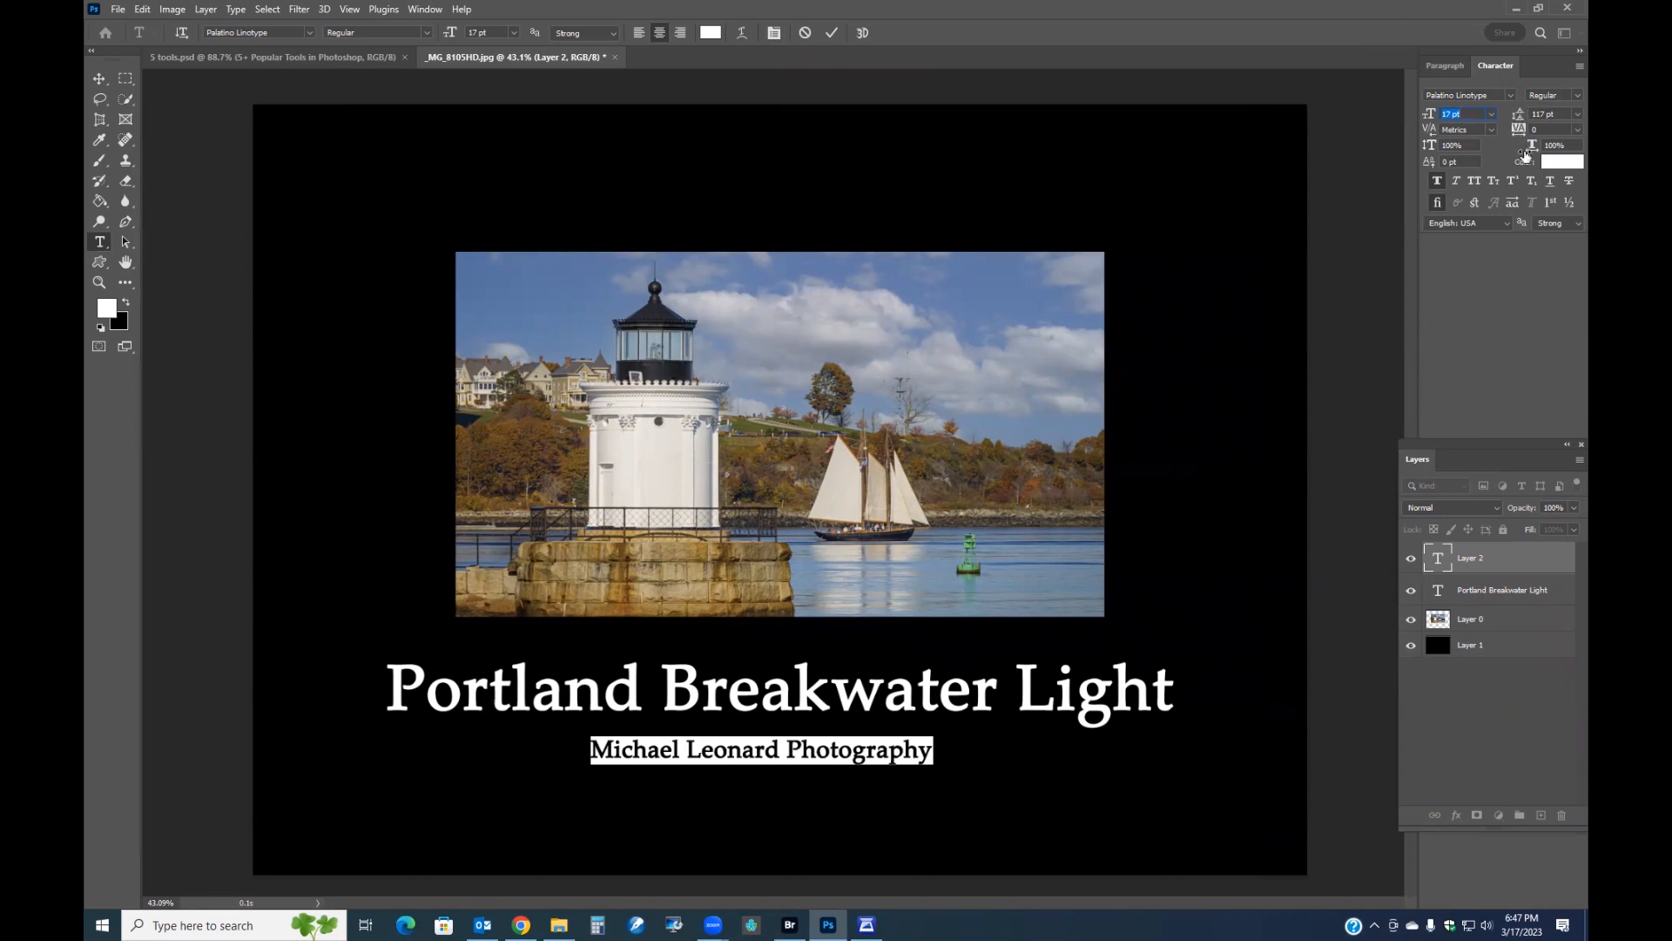
mouse_move(1531, 148)
left_mouse_down()
mouse_move(1572, 149)
mouse_move(1530, 158)
mouse_move(1525, 129)
mouse_move(1545, 127)
left_mouse_up()
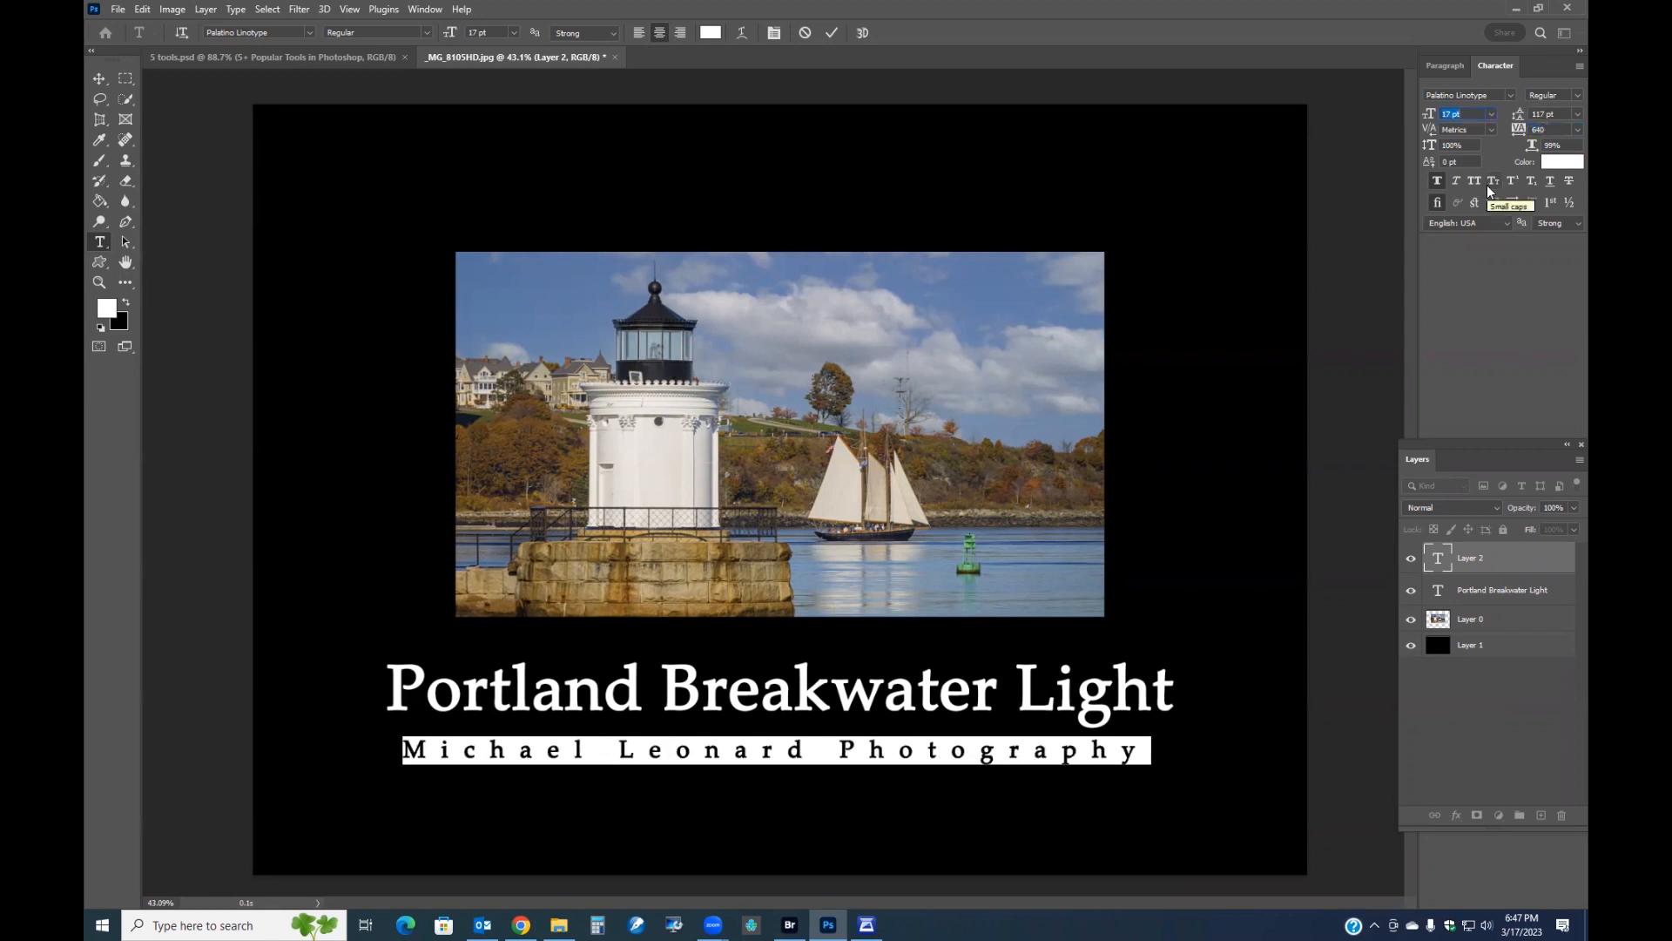
Set the credit line's text color to gray #999999 and commit the text.
left_click(1561, 162)
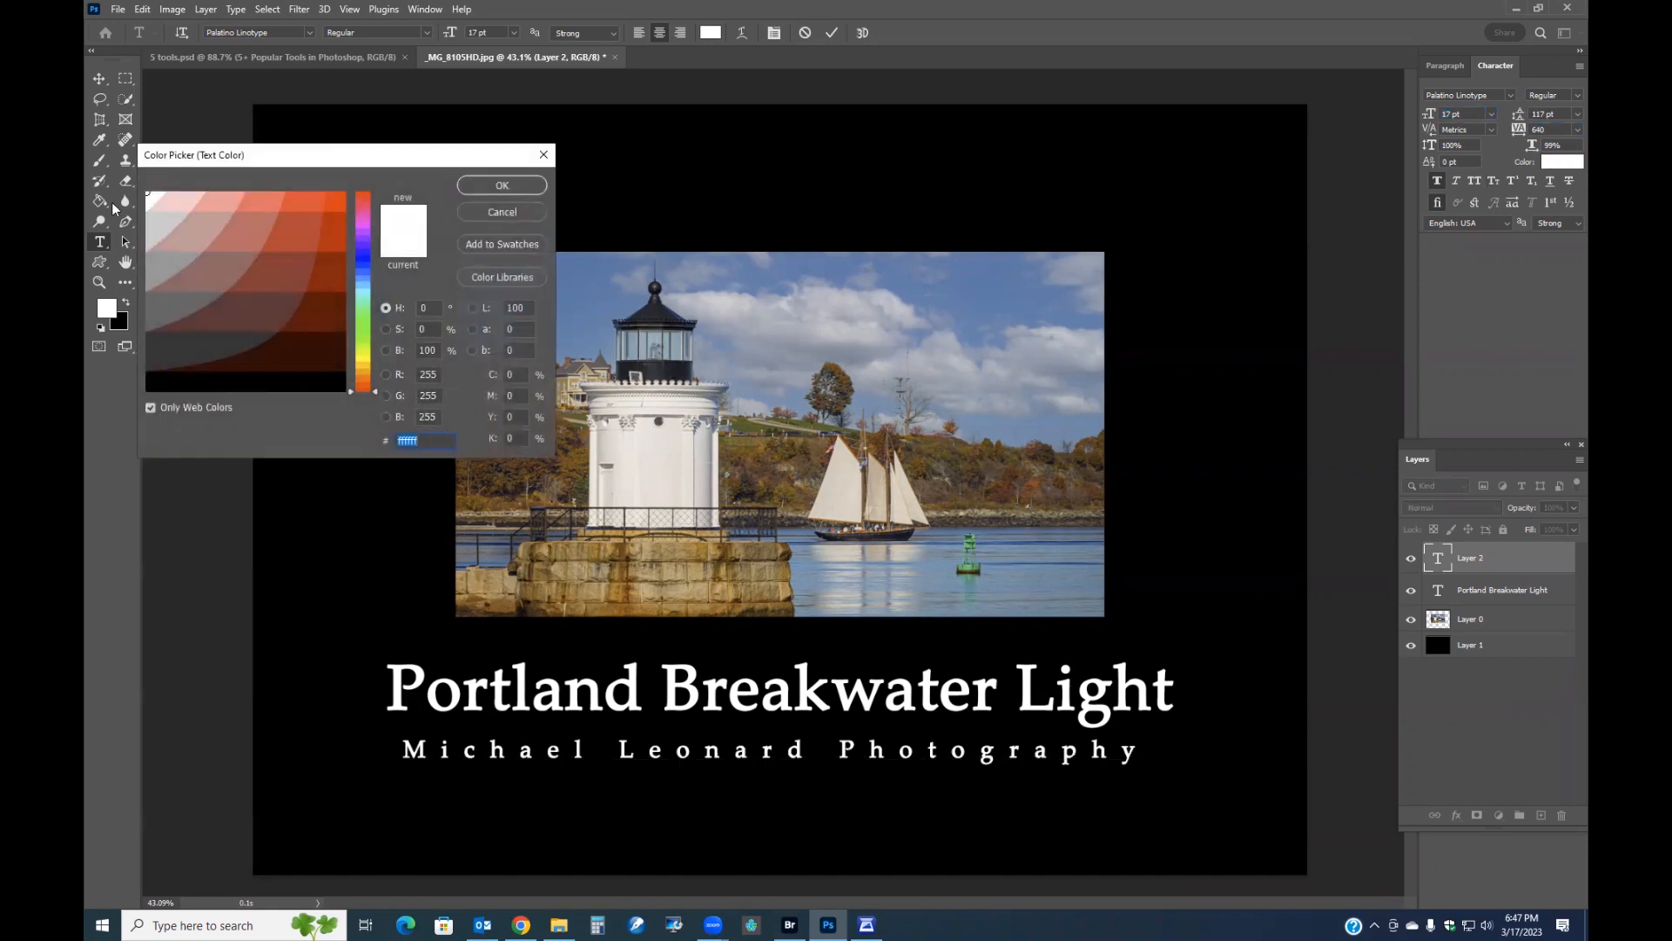
left_click(156, 259)
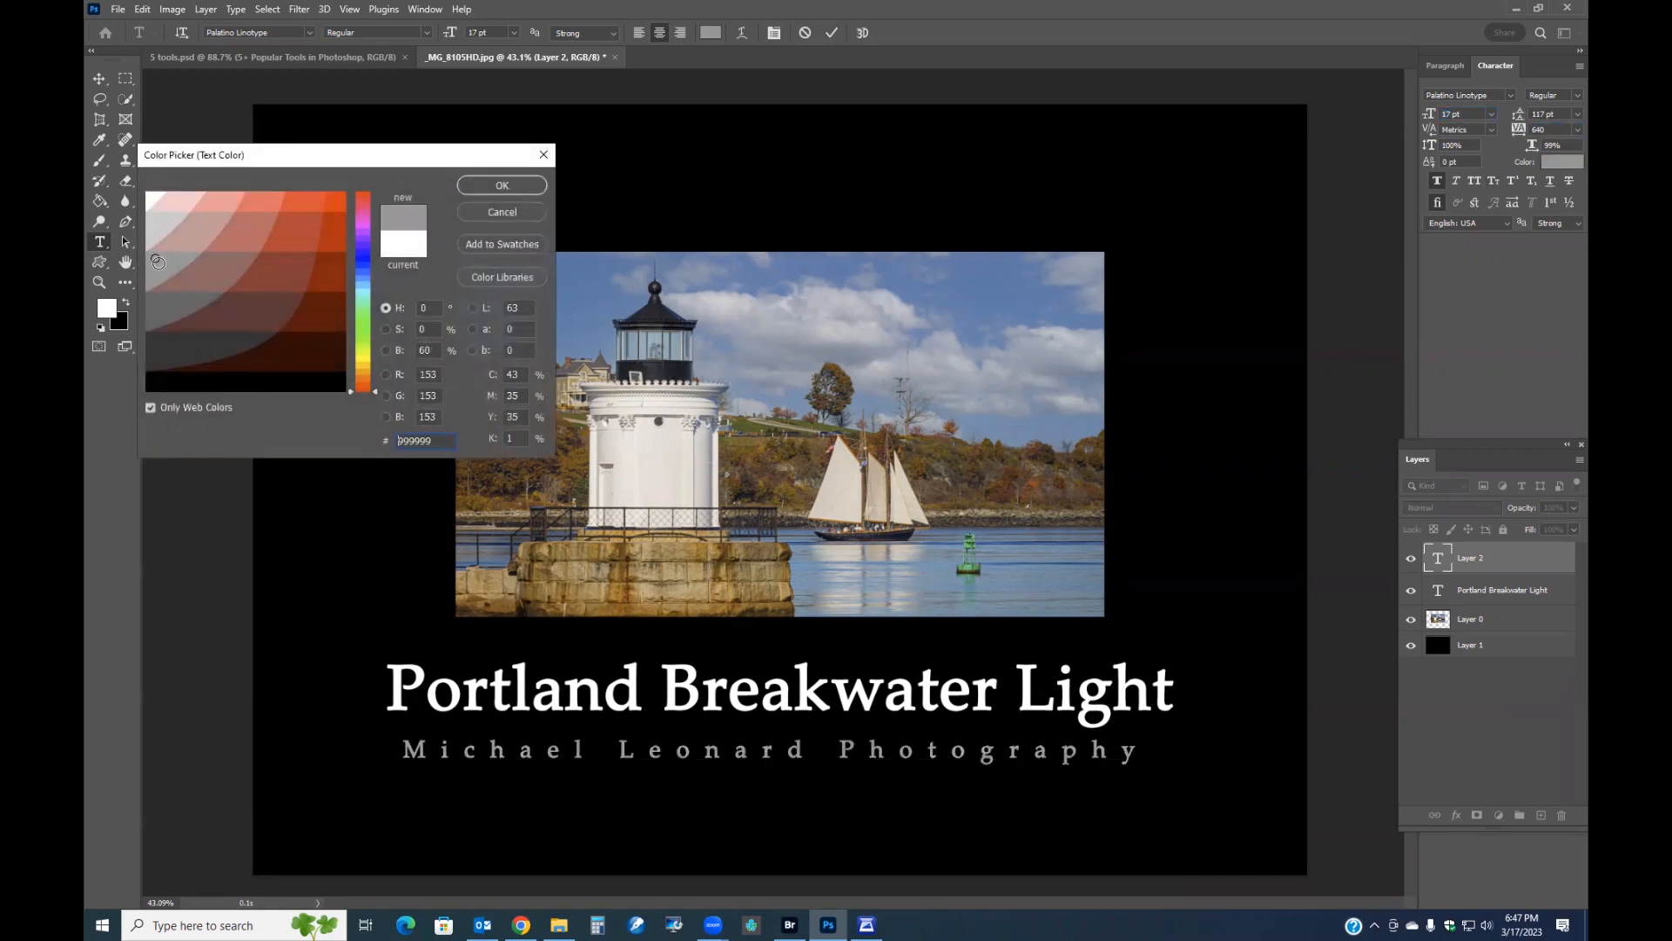
left_click(470, 186)
left_click(832, 32)
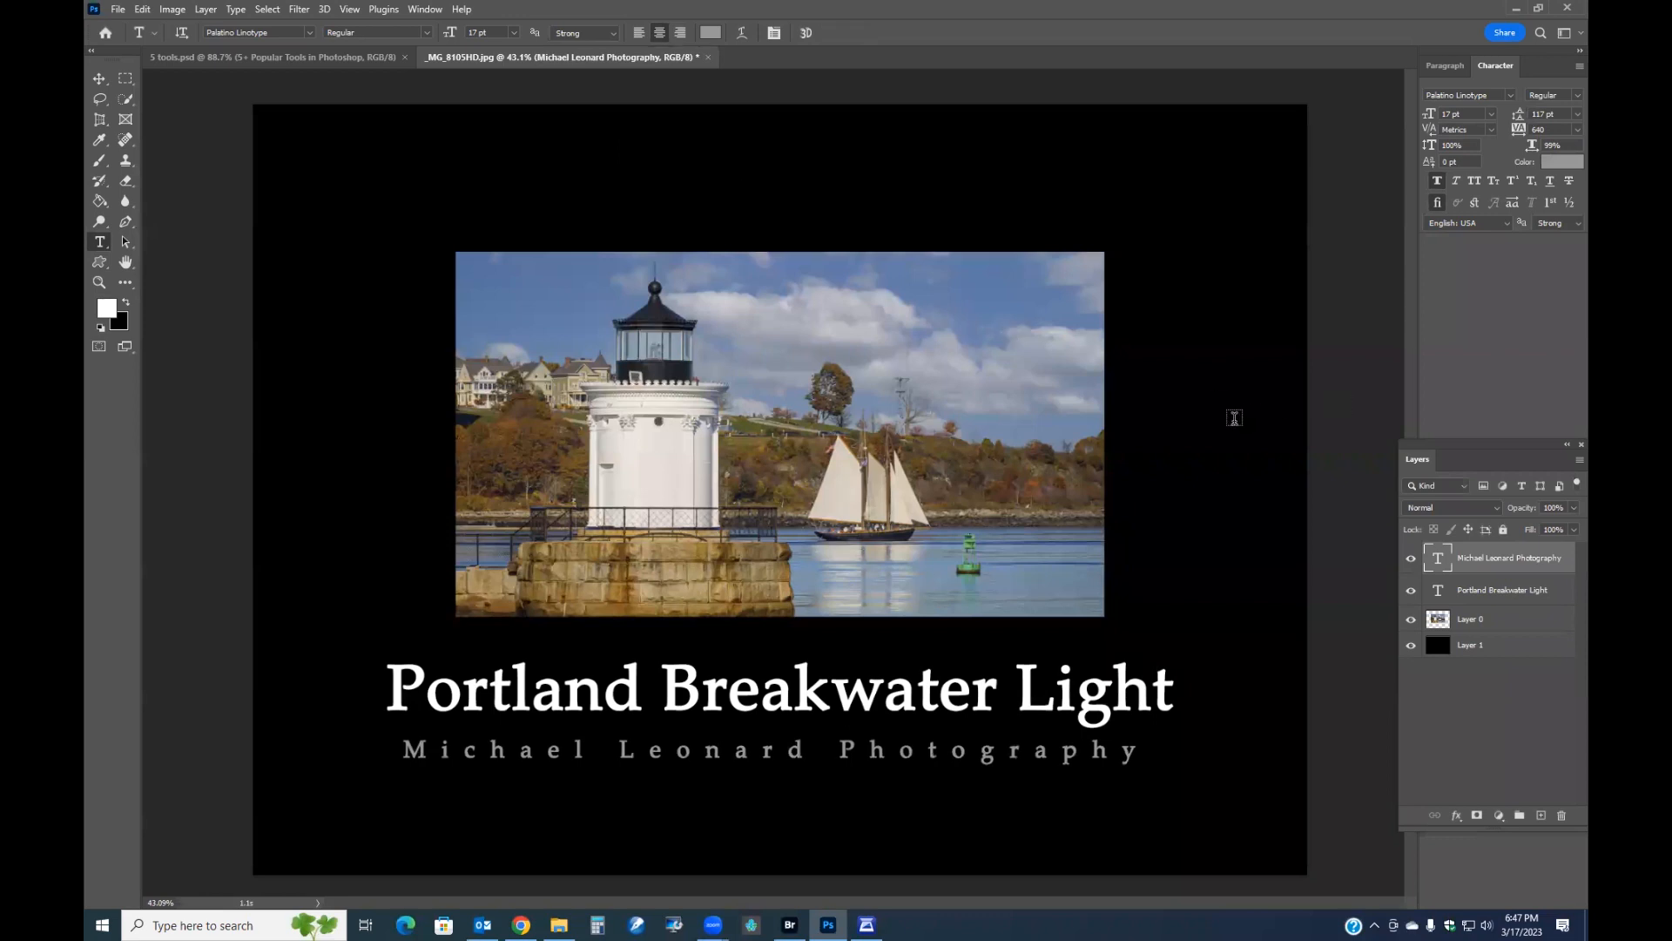
Add a white Stroke layer style of 3 px to the lighthouse photo layer.
scroll(1234, 418, "down", 1)
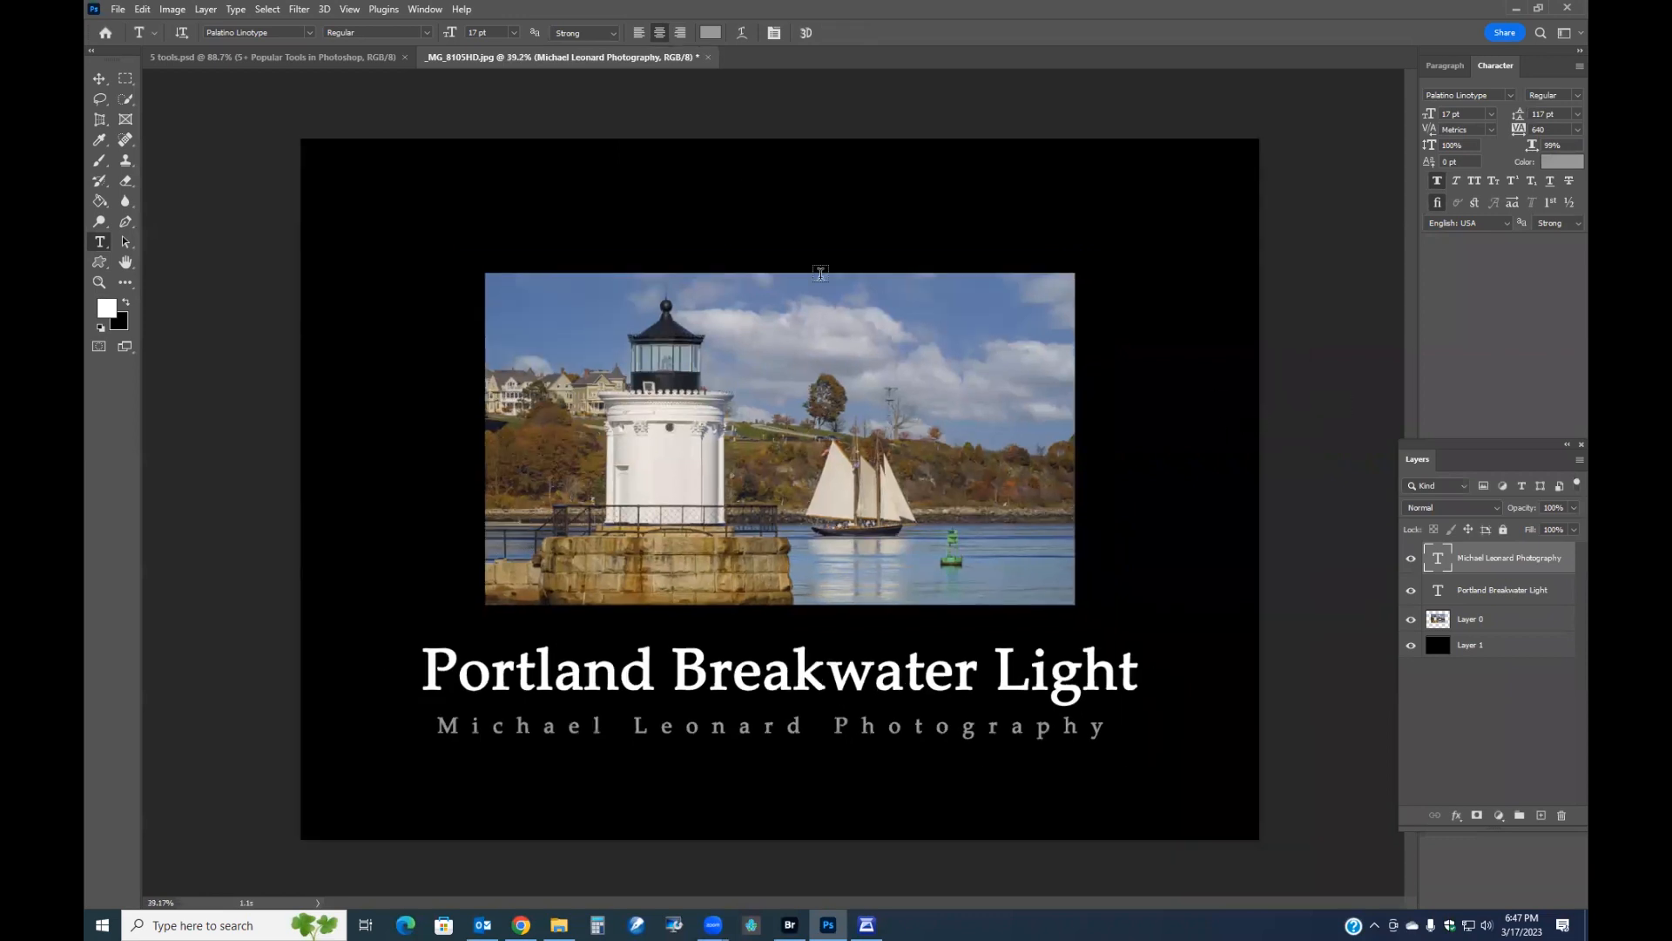
left_click(1483, 625)
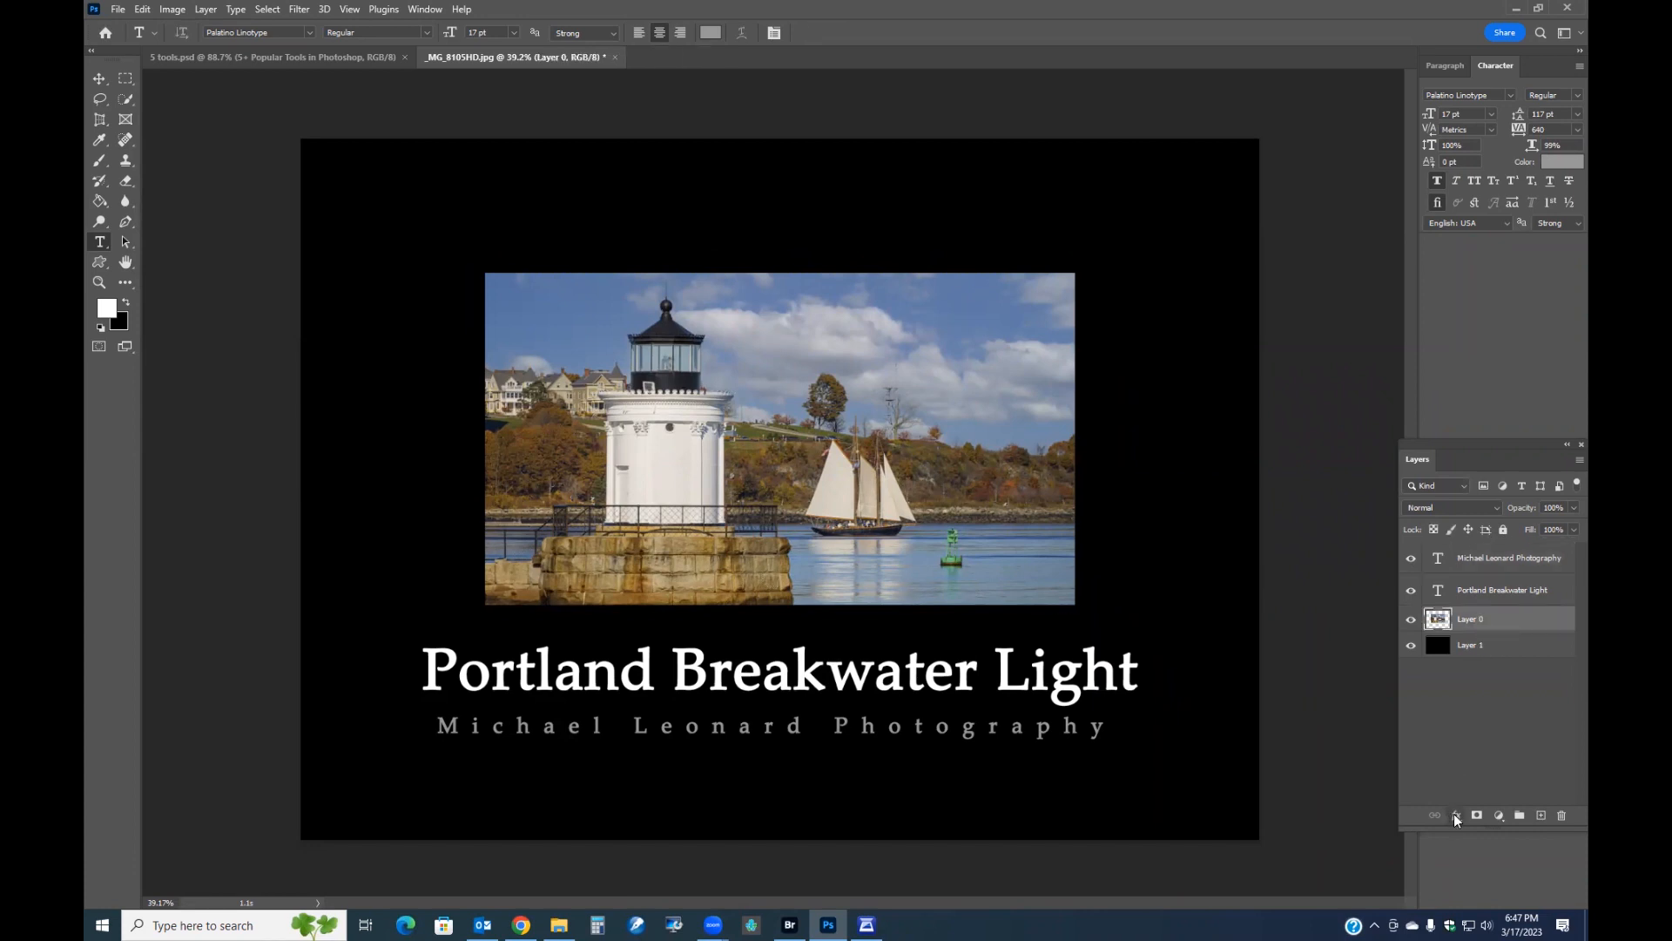
left_click(1455, 815)
left_click(1472, 697)
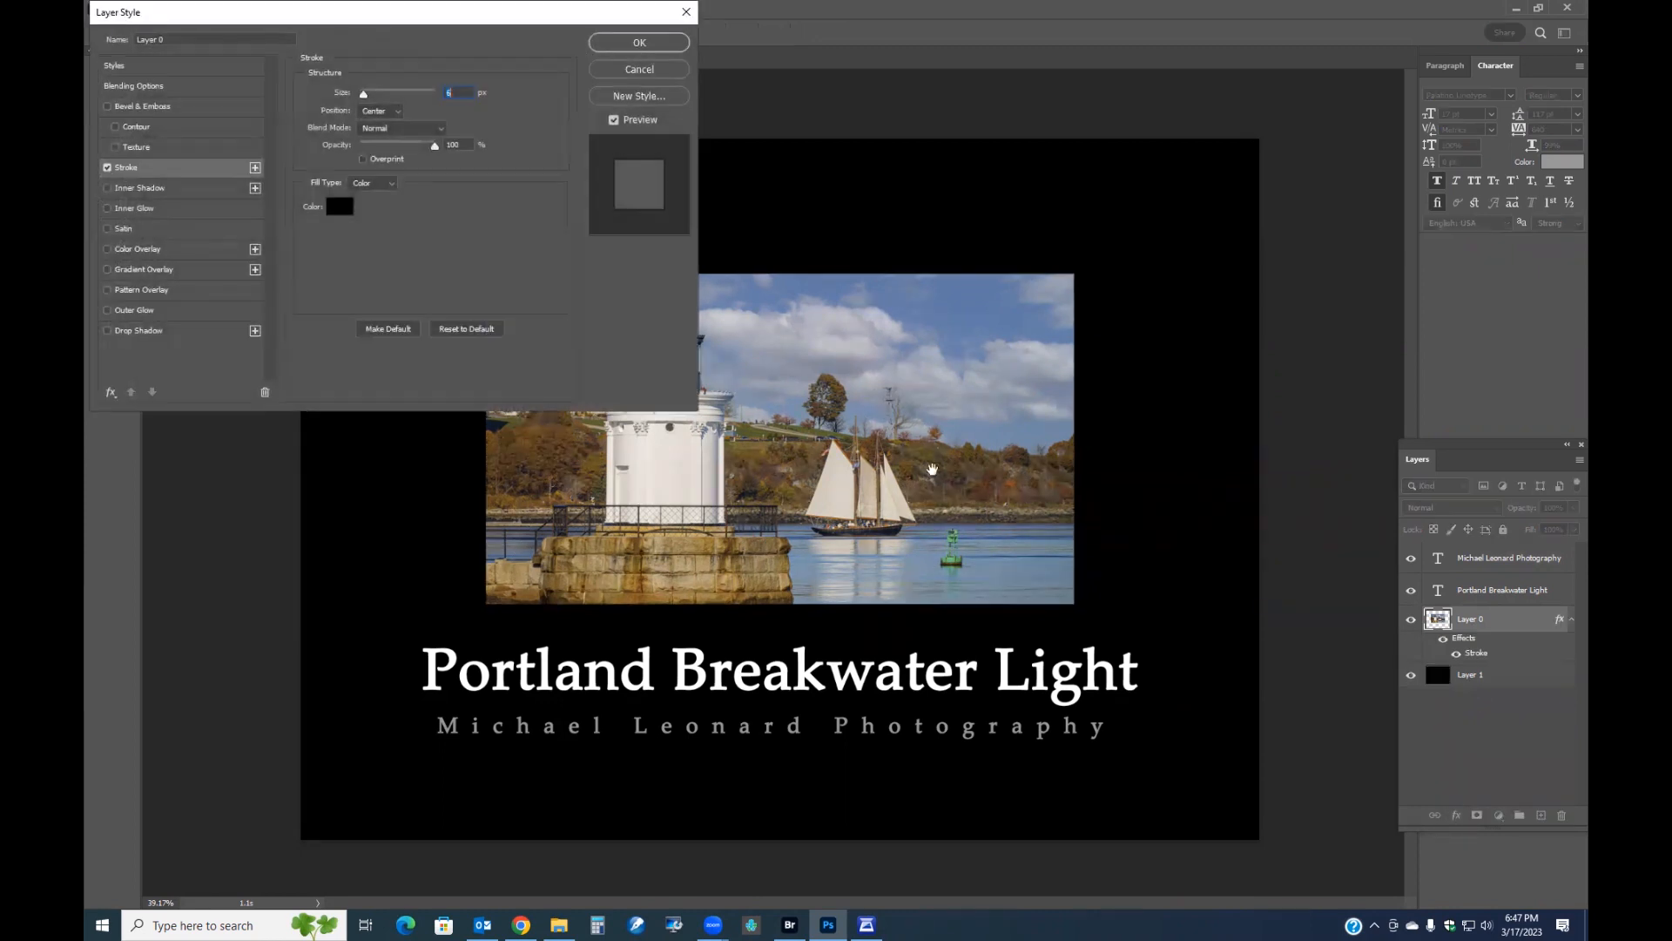
left_click(339, 209)
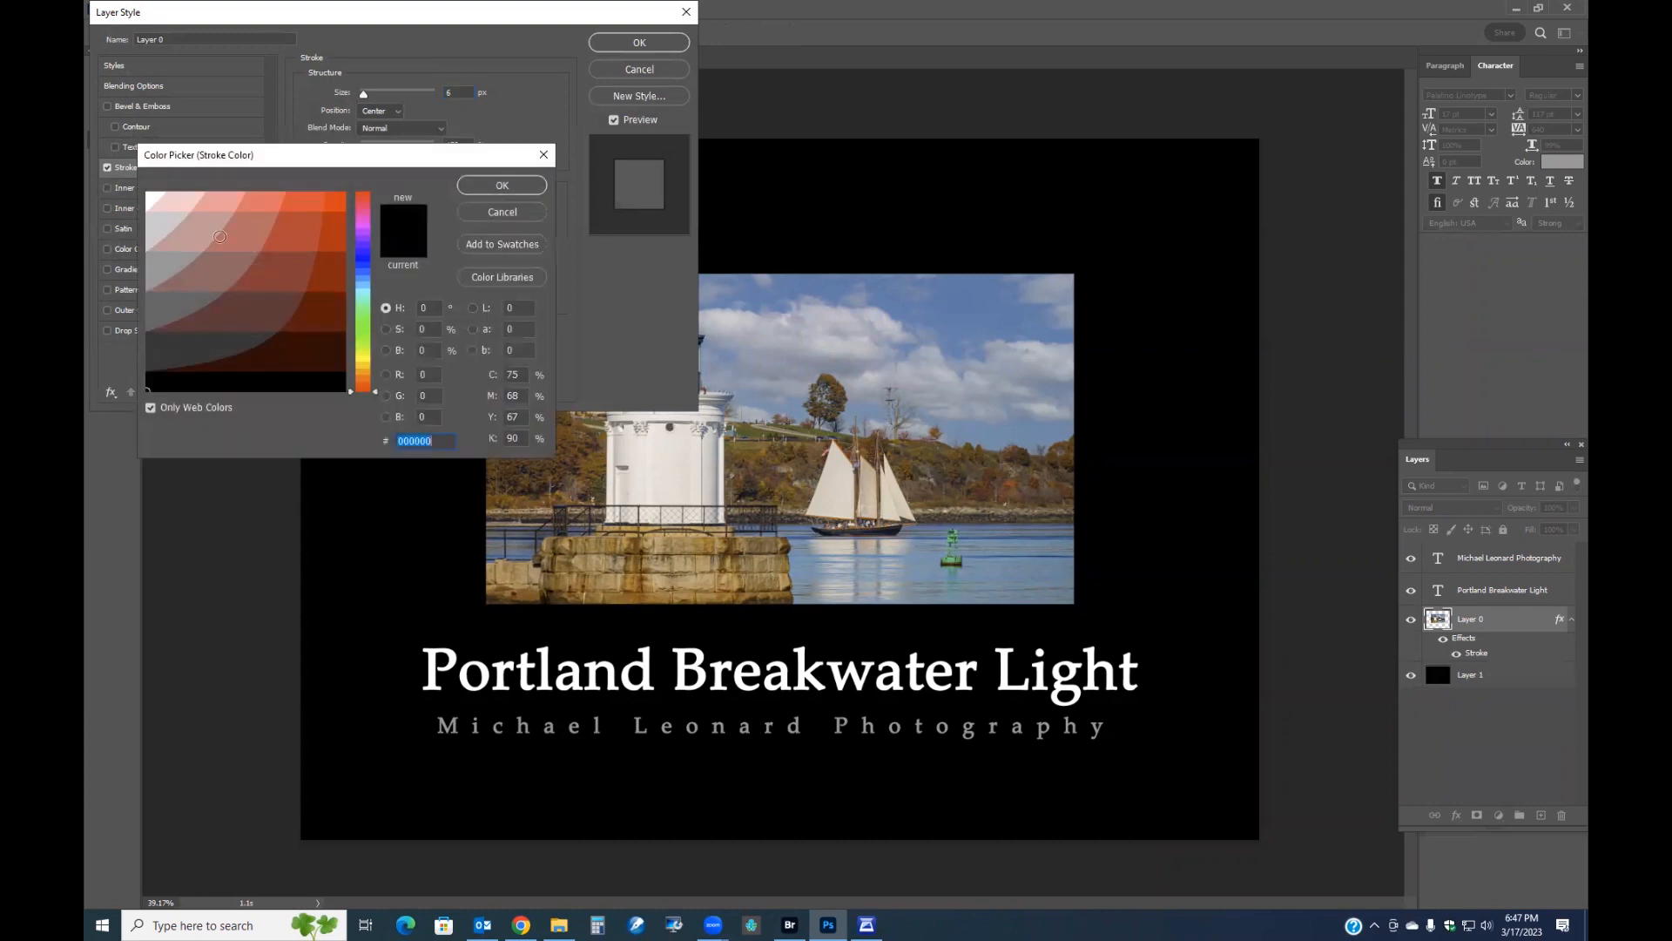
left_click(148, 196)
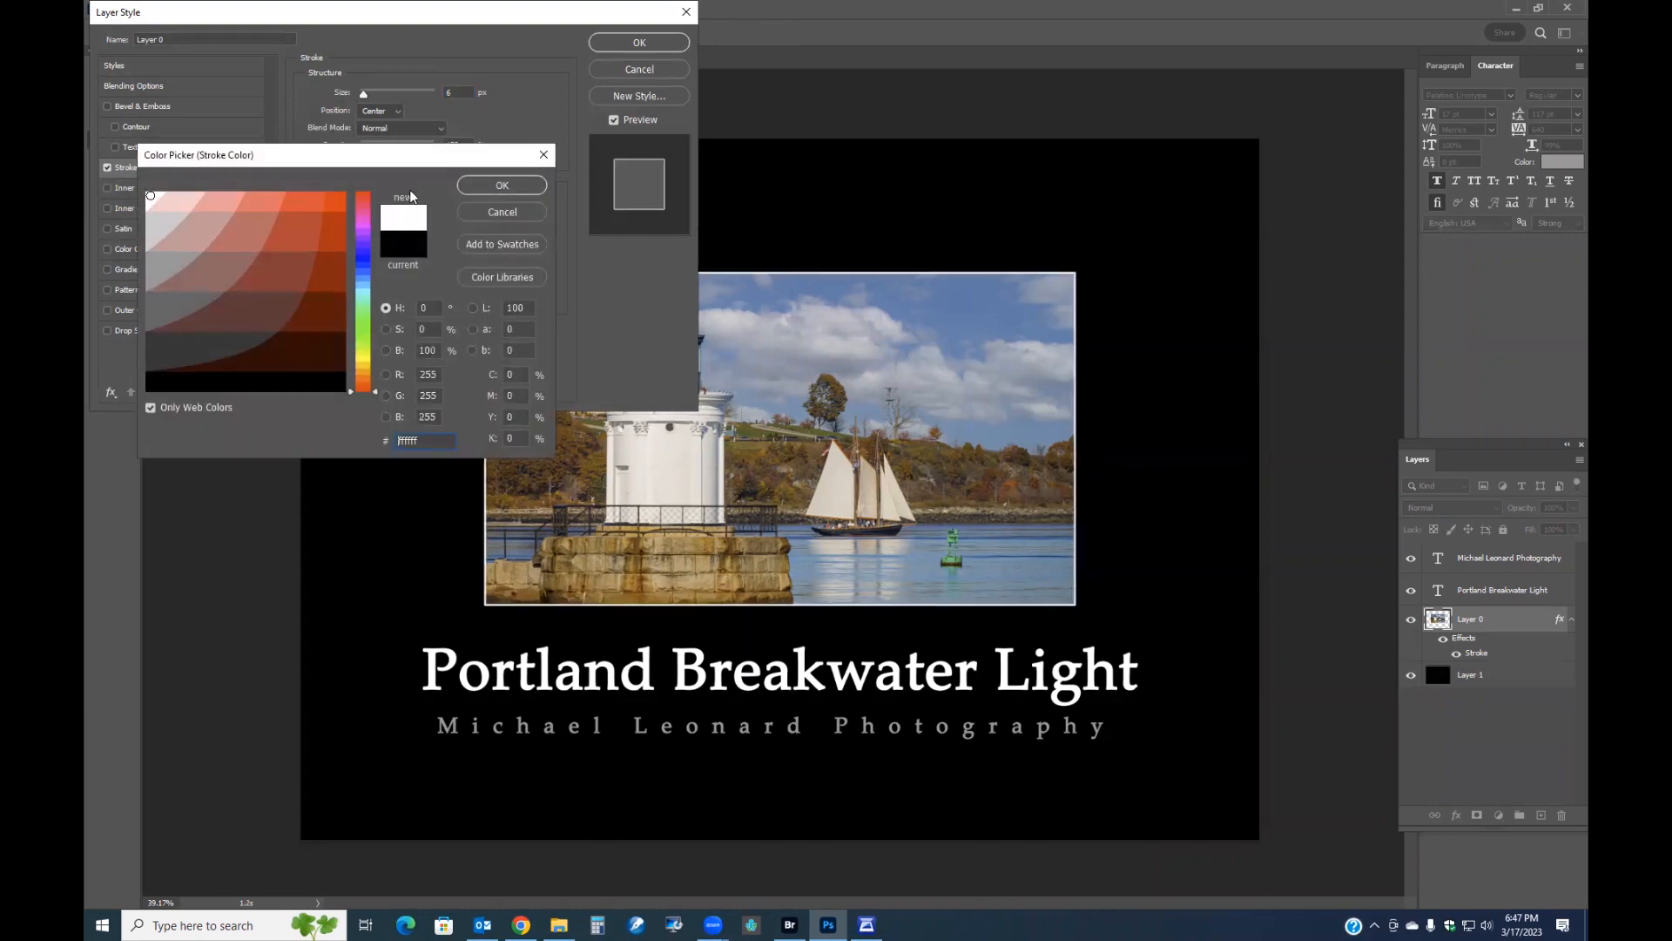
left_click(492, 185)
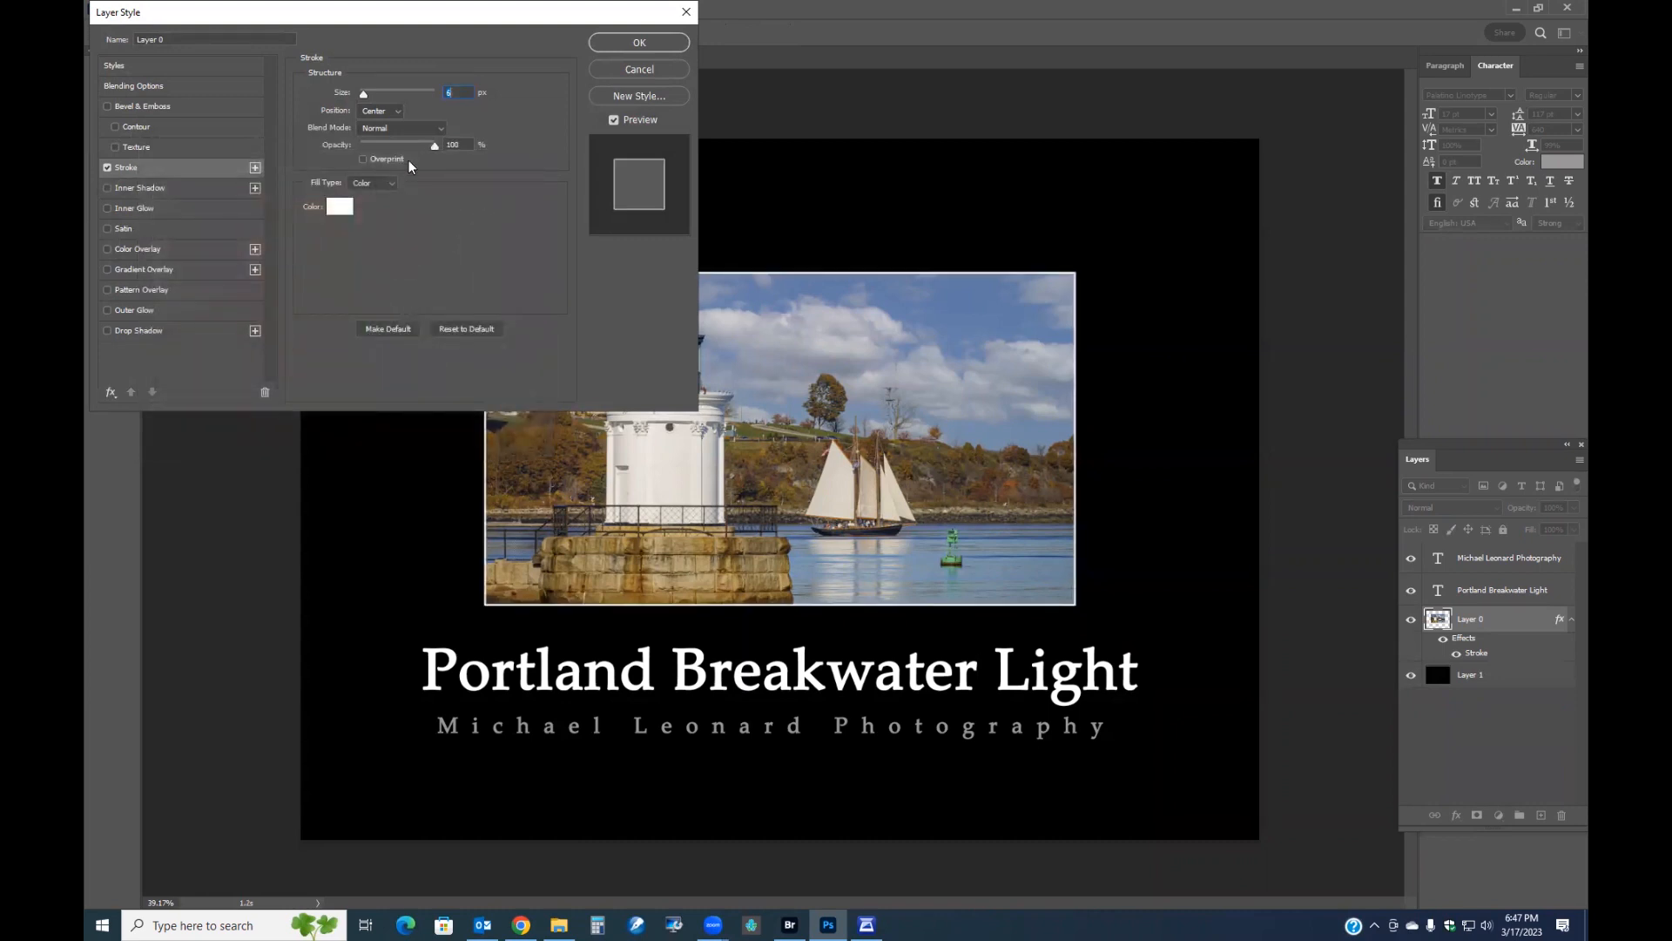
type("2")
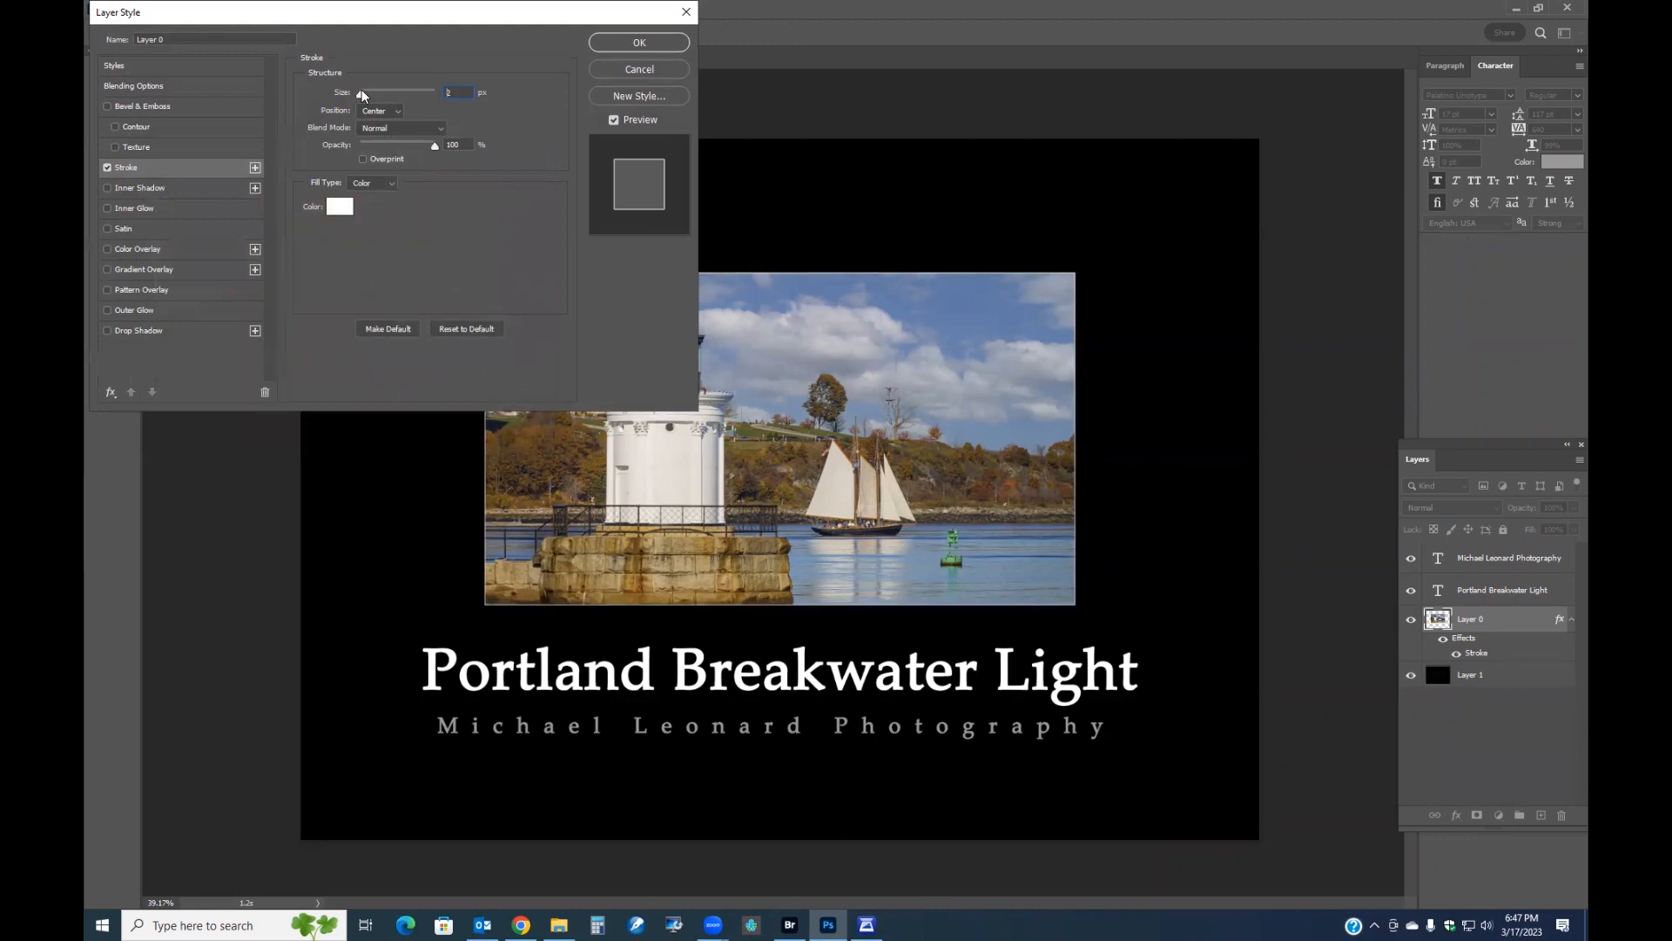
key("Up")
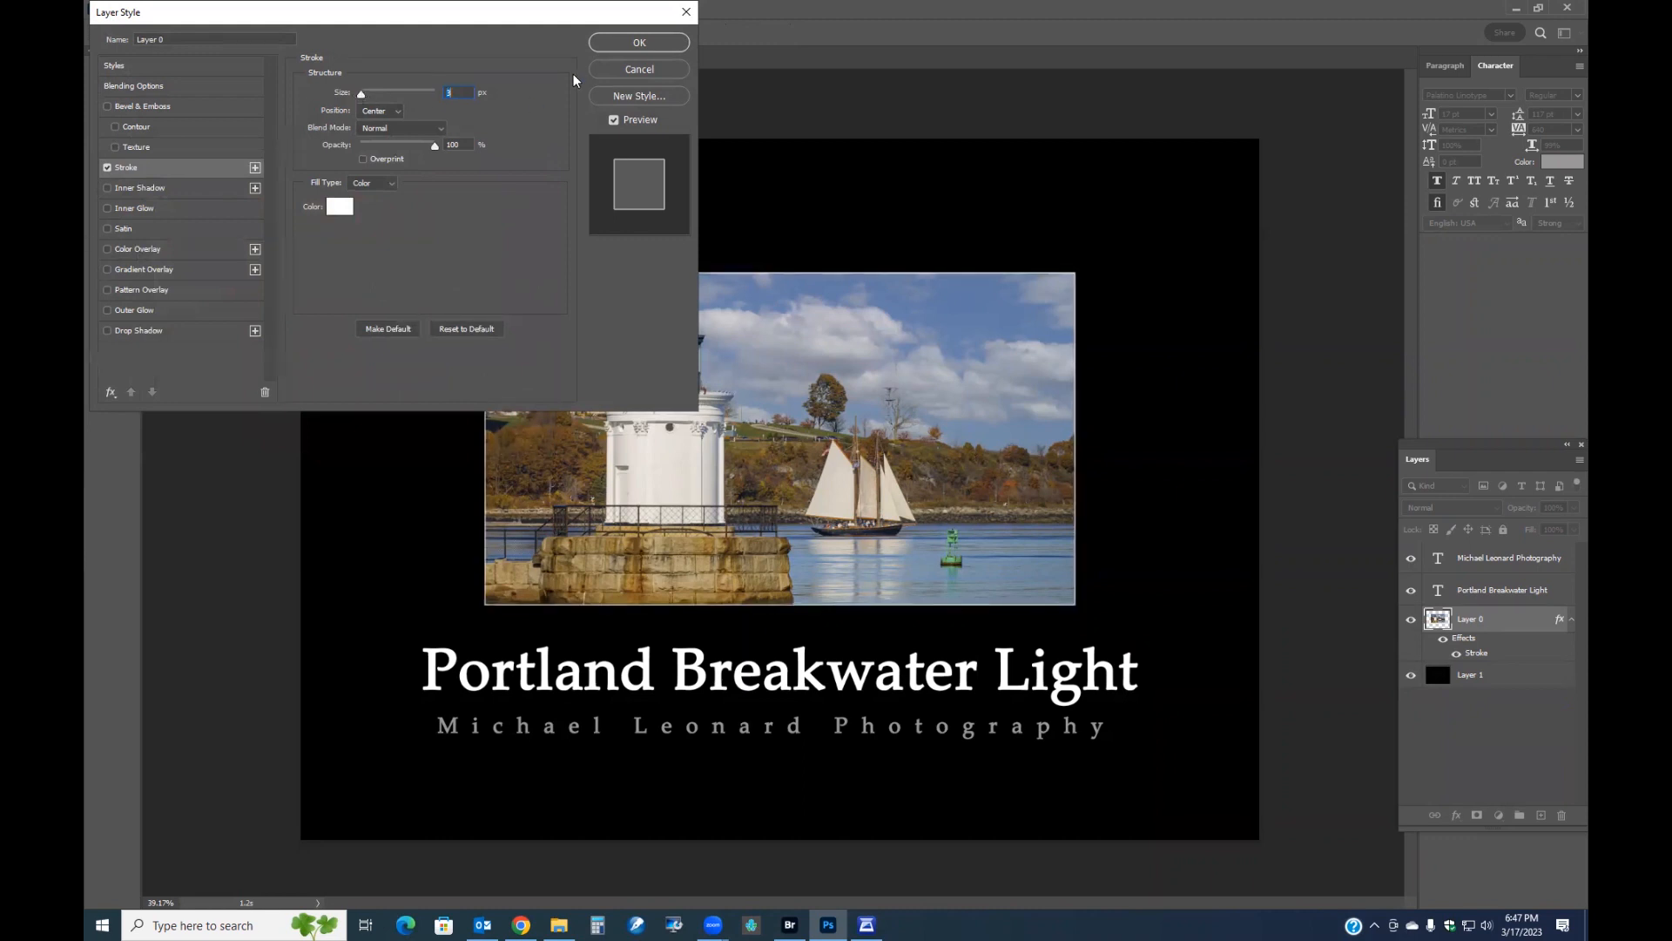
left_click(641, 44)
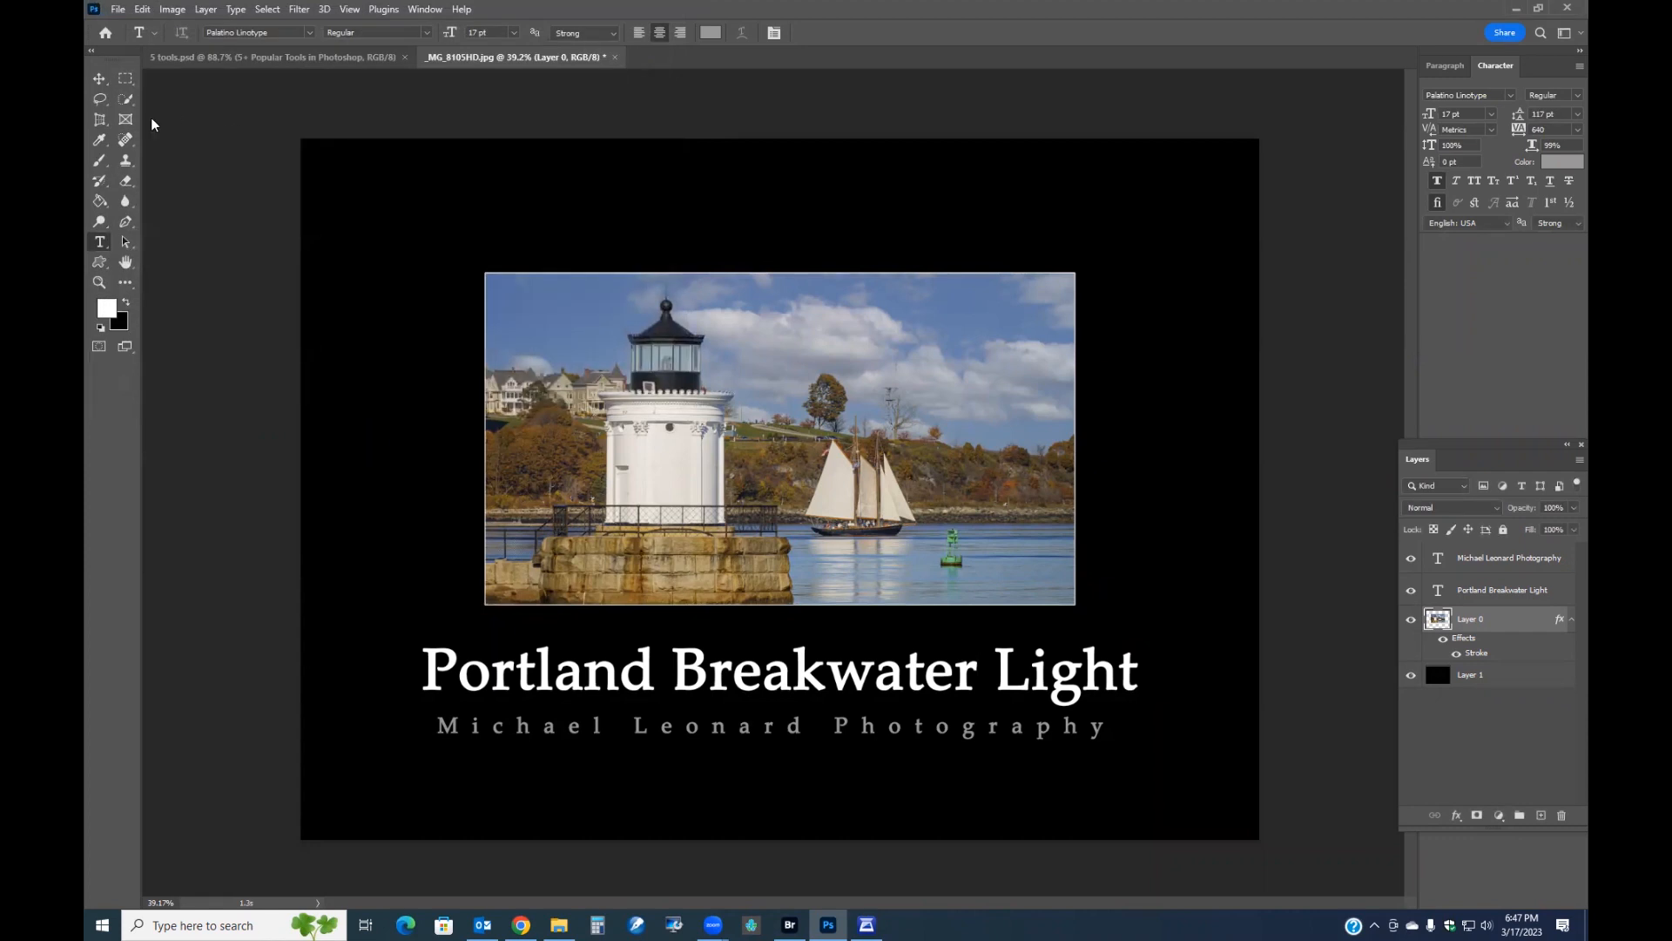
Select the whole canvas on the black background layer and stroke it with a 4 px white inside border.
left_click(123, 81)
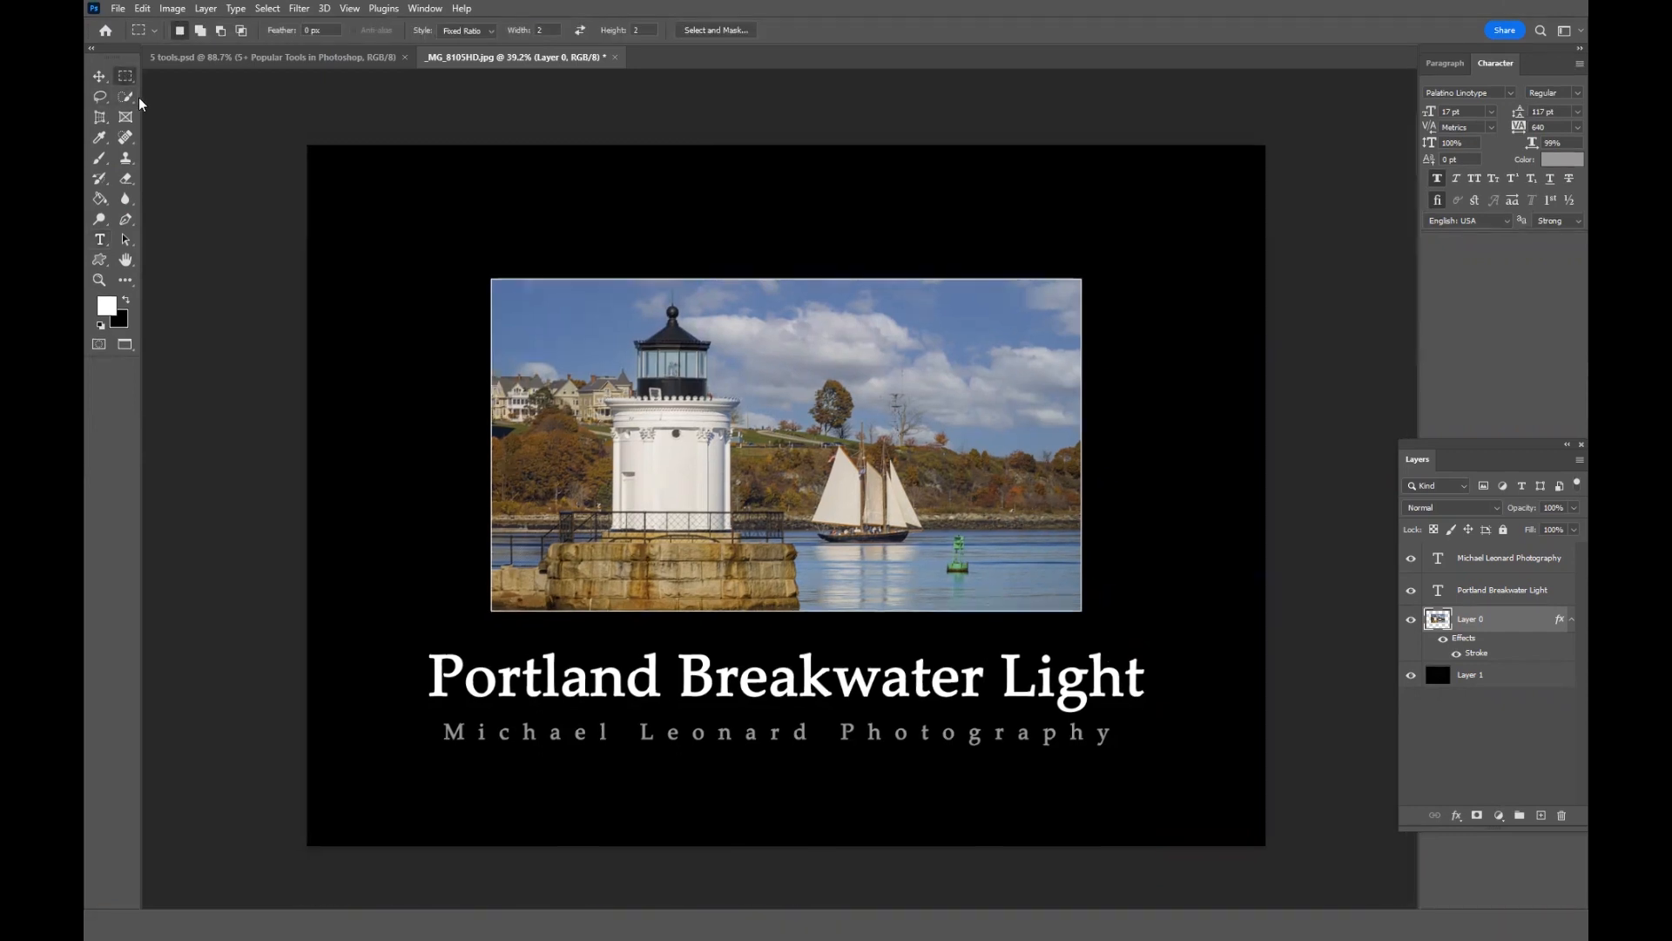
key("f")
key("f")
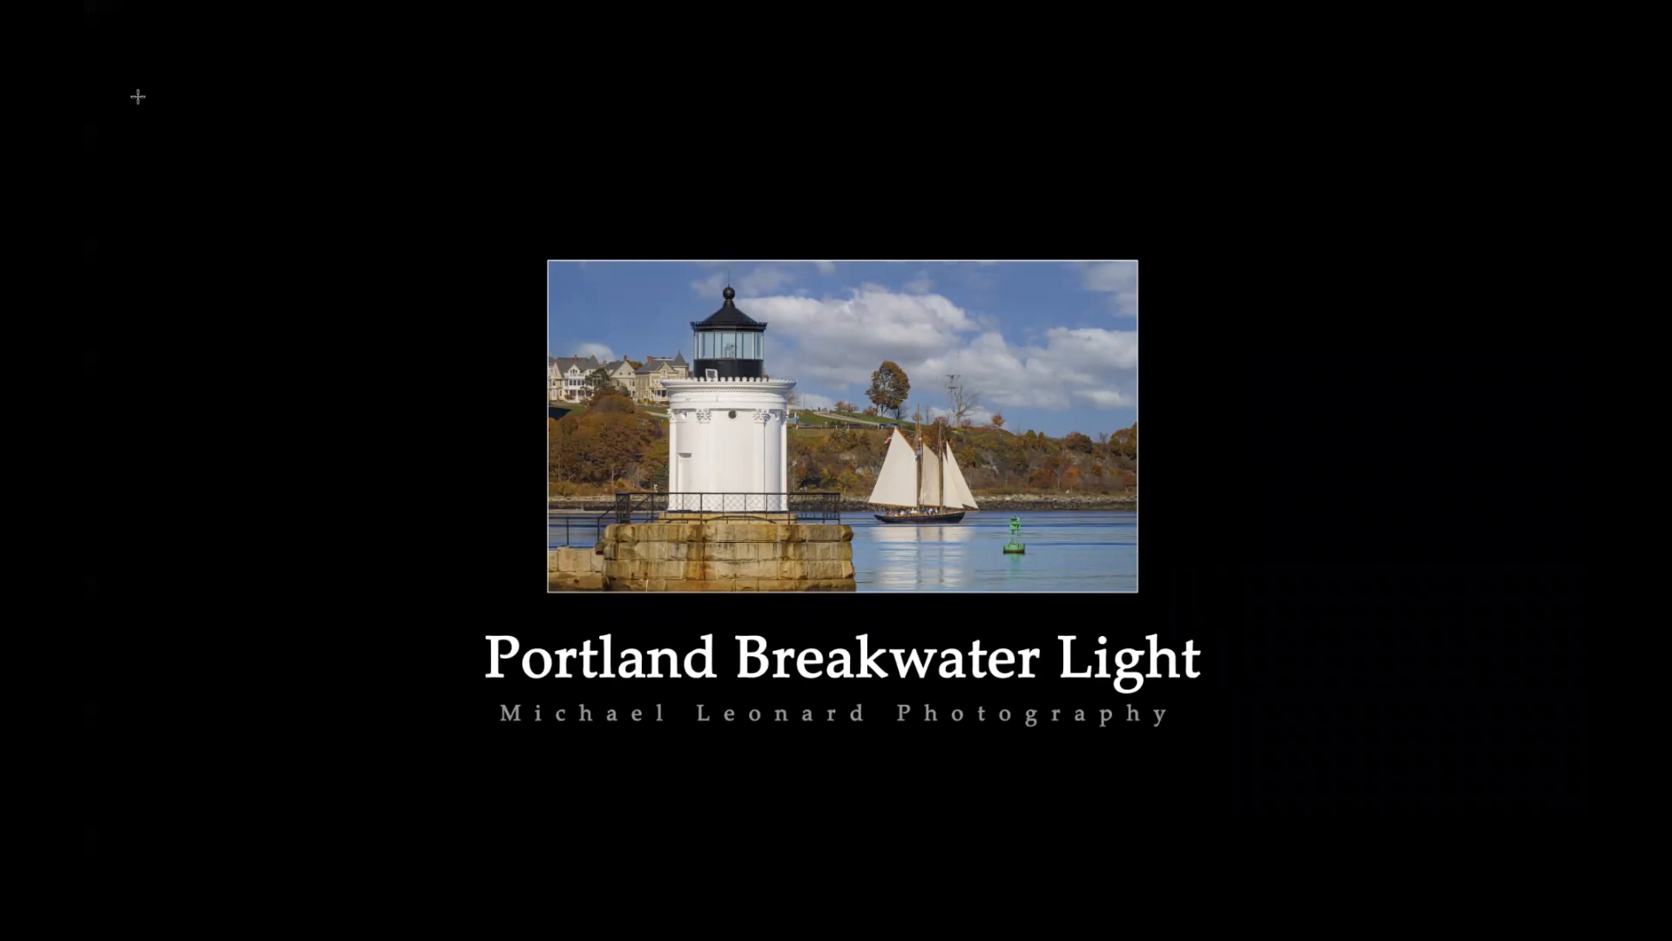
key("f")
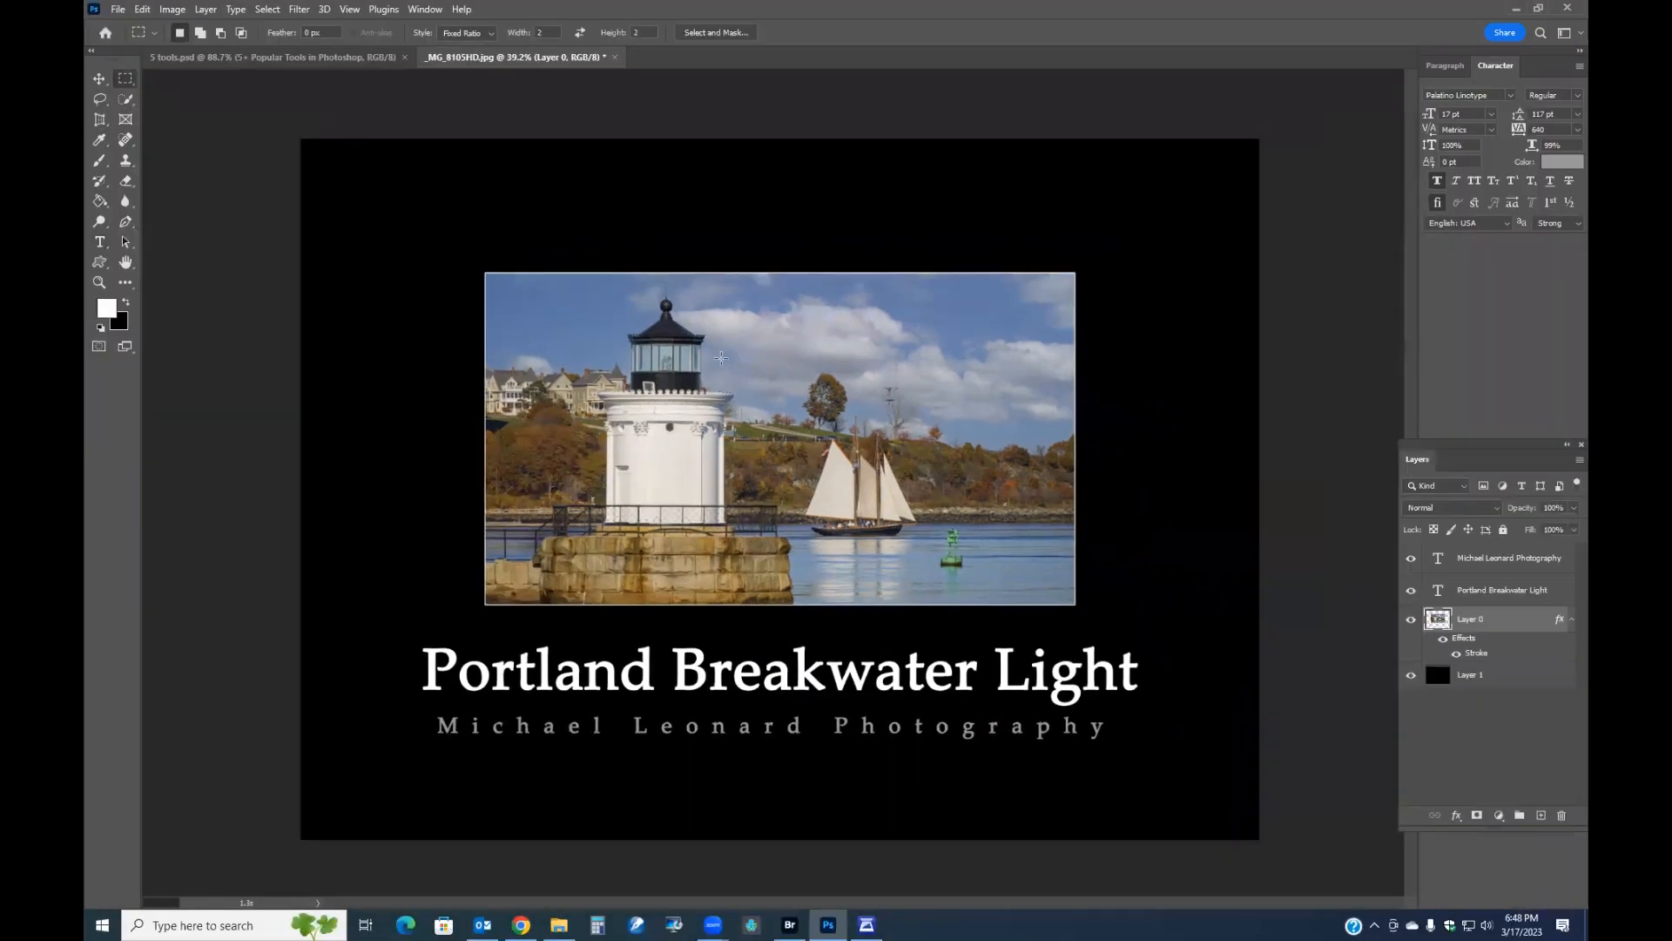
left_click(1505, 676)
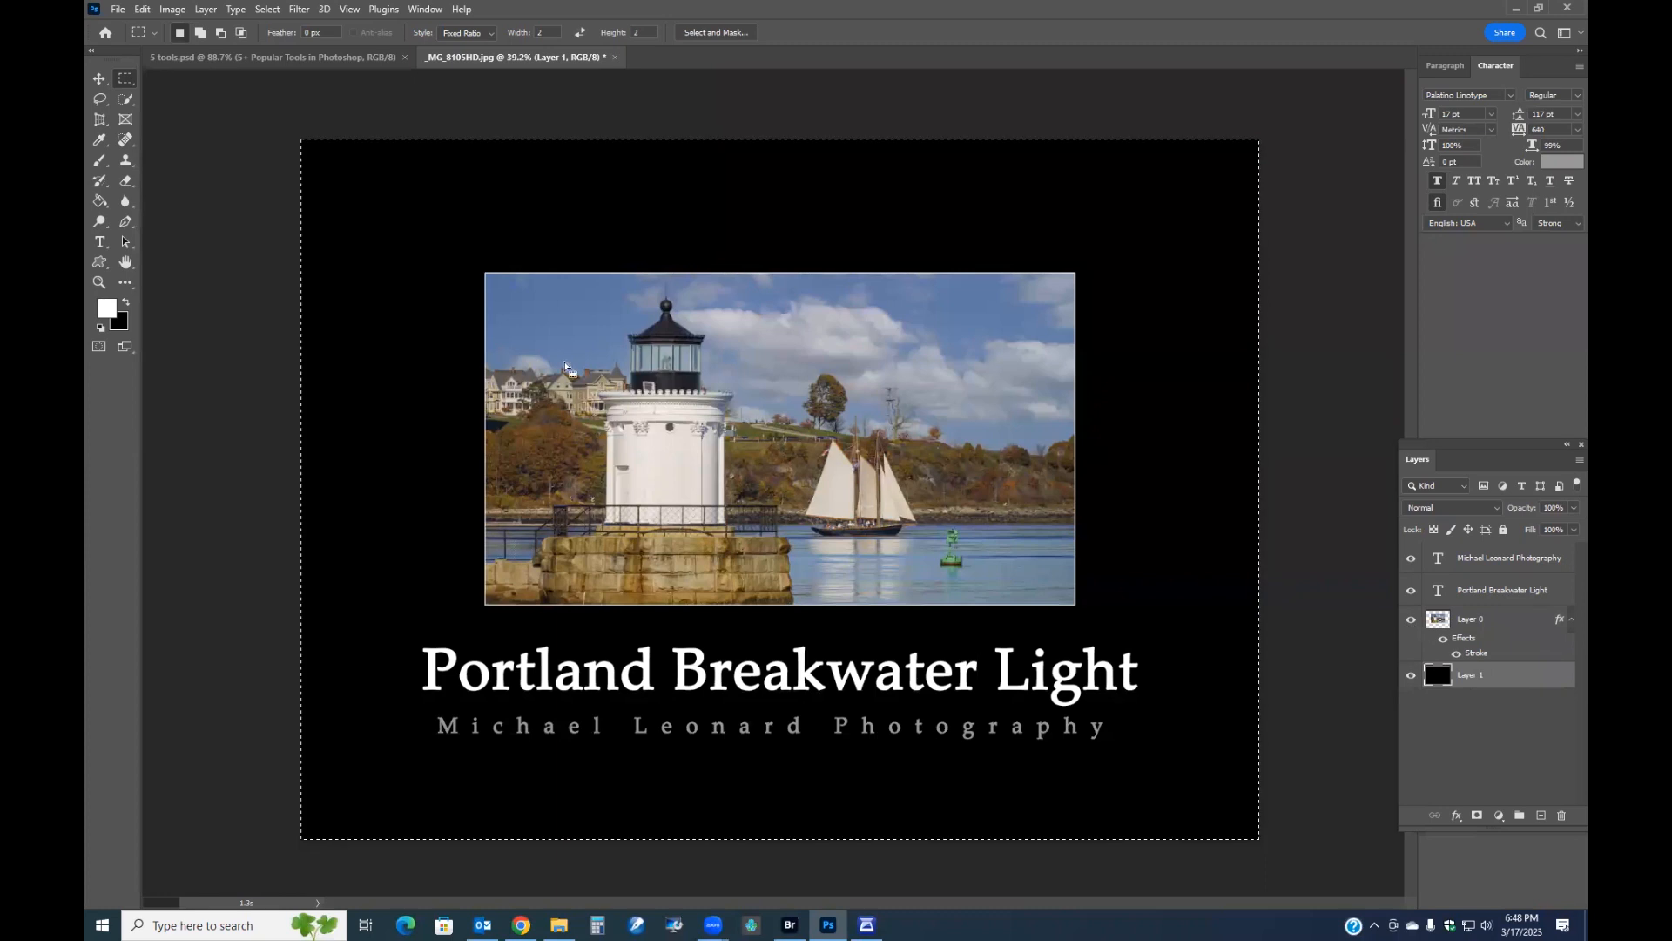
key("ctrl+a")
right_click(363, 251)
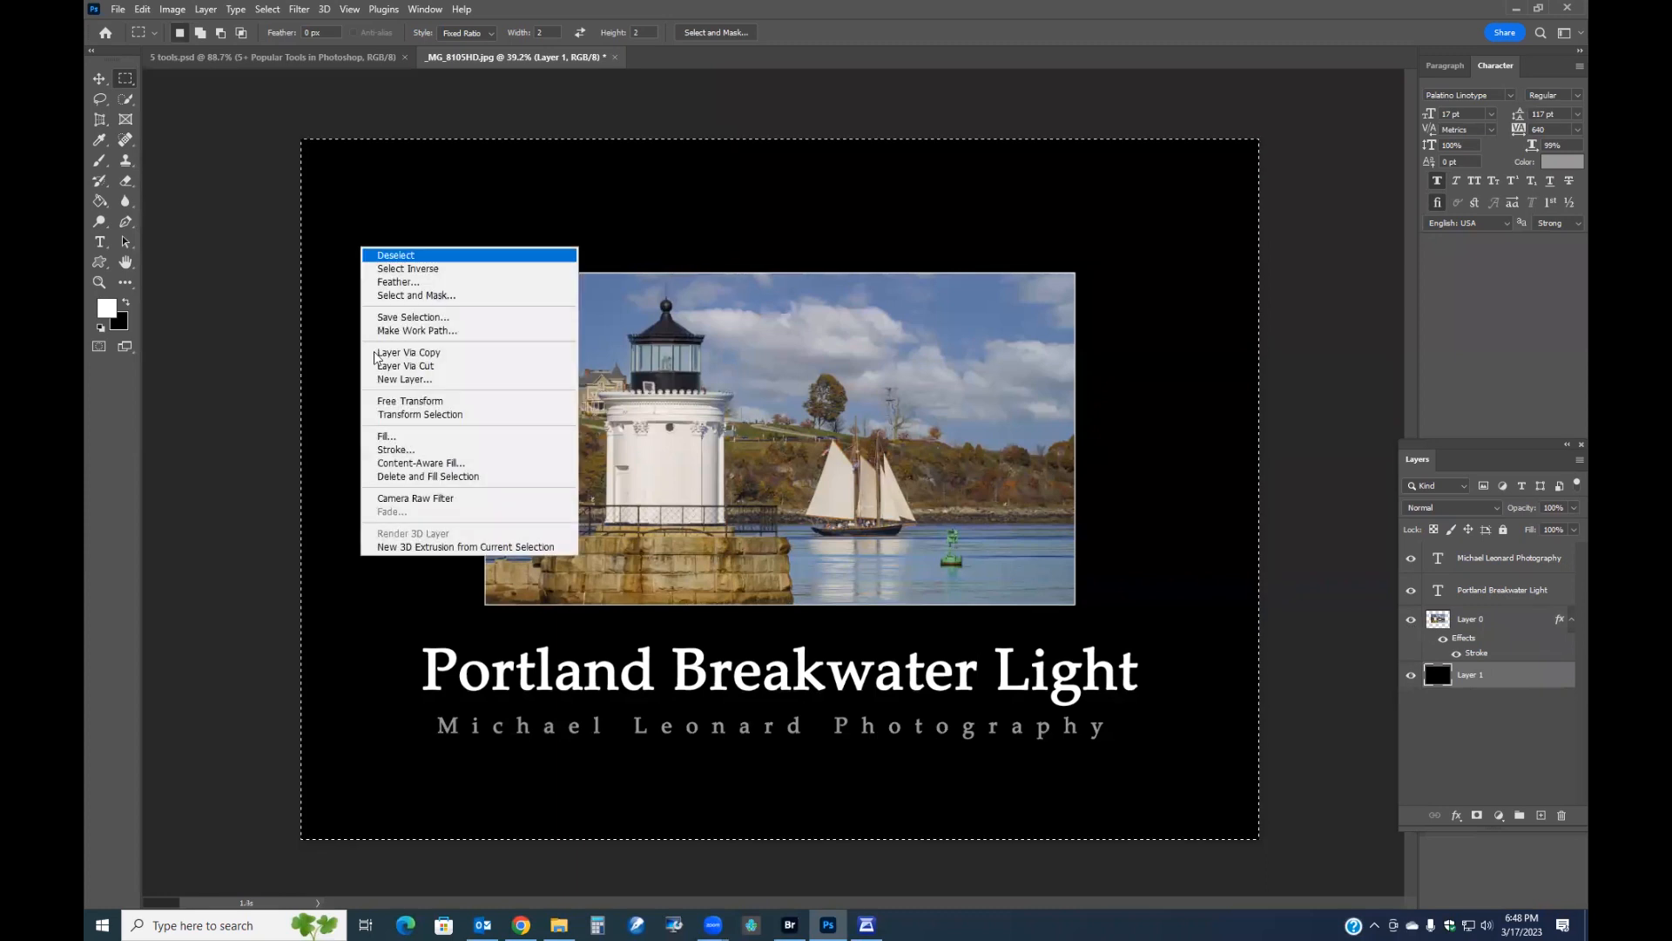
left_click(412, 451)
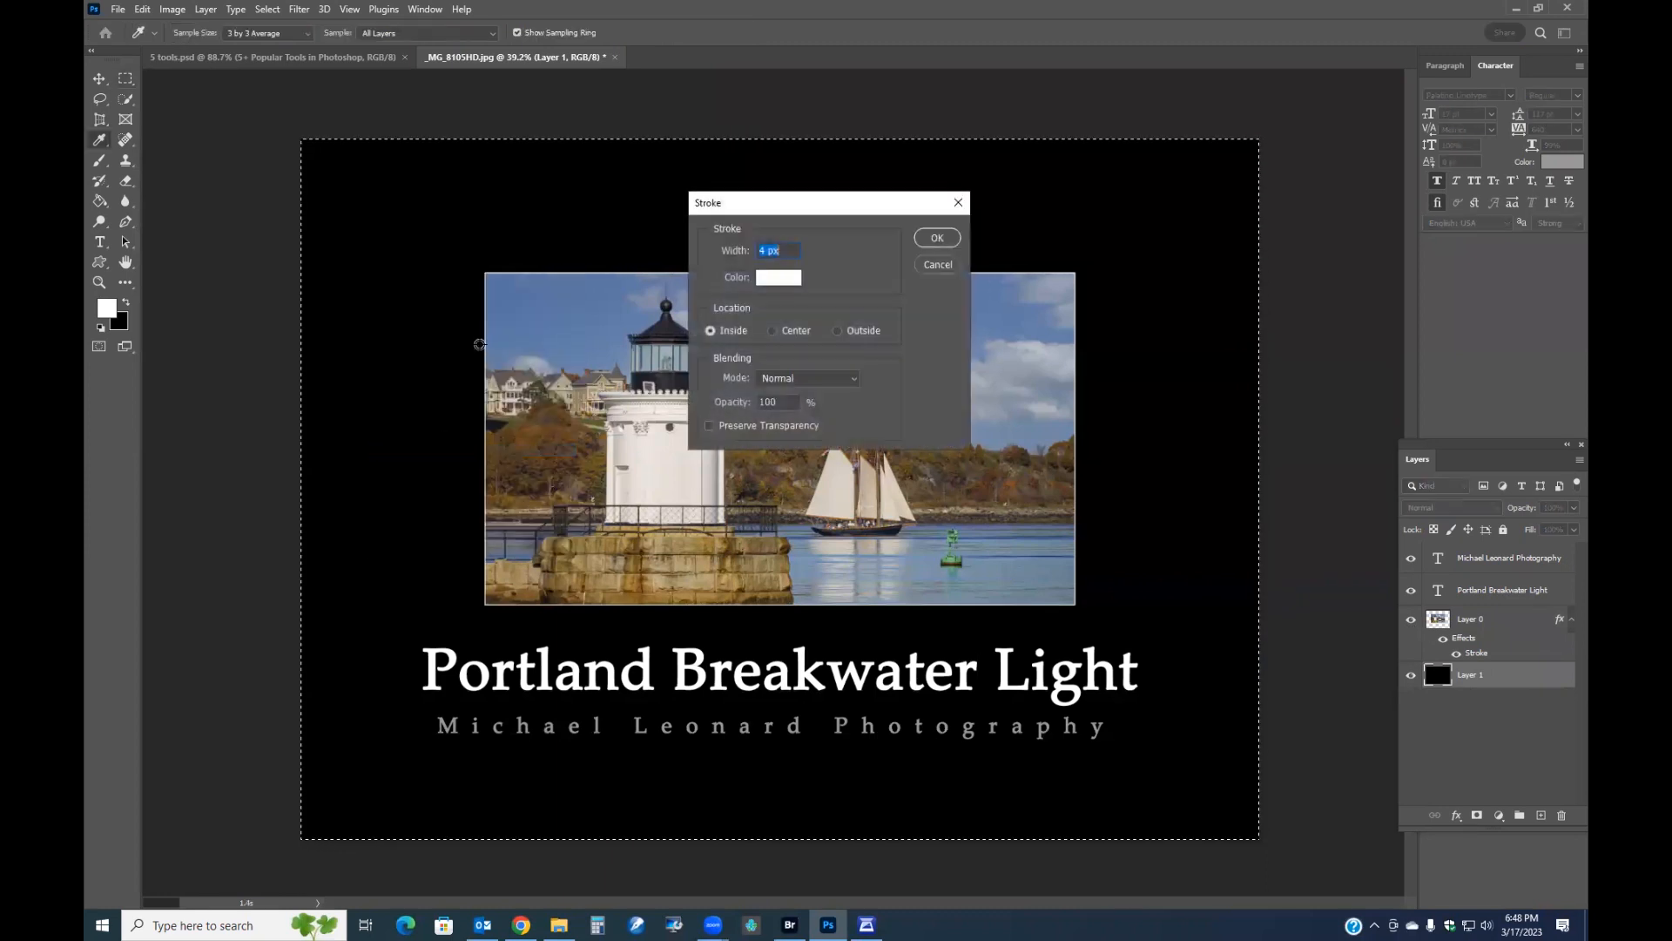
left_click(937, 238)
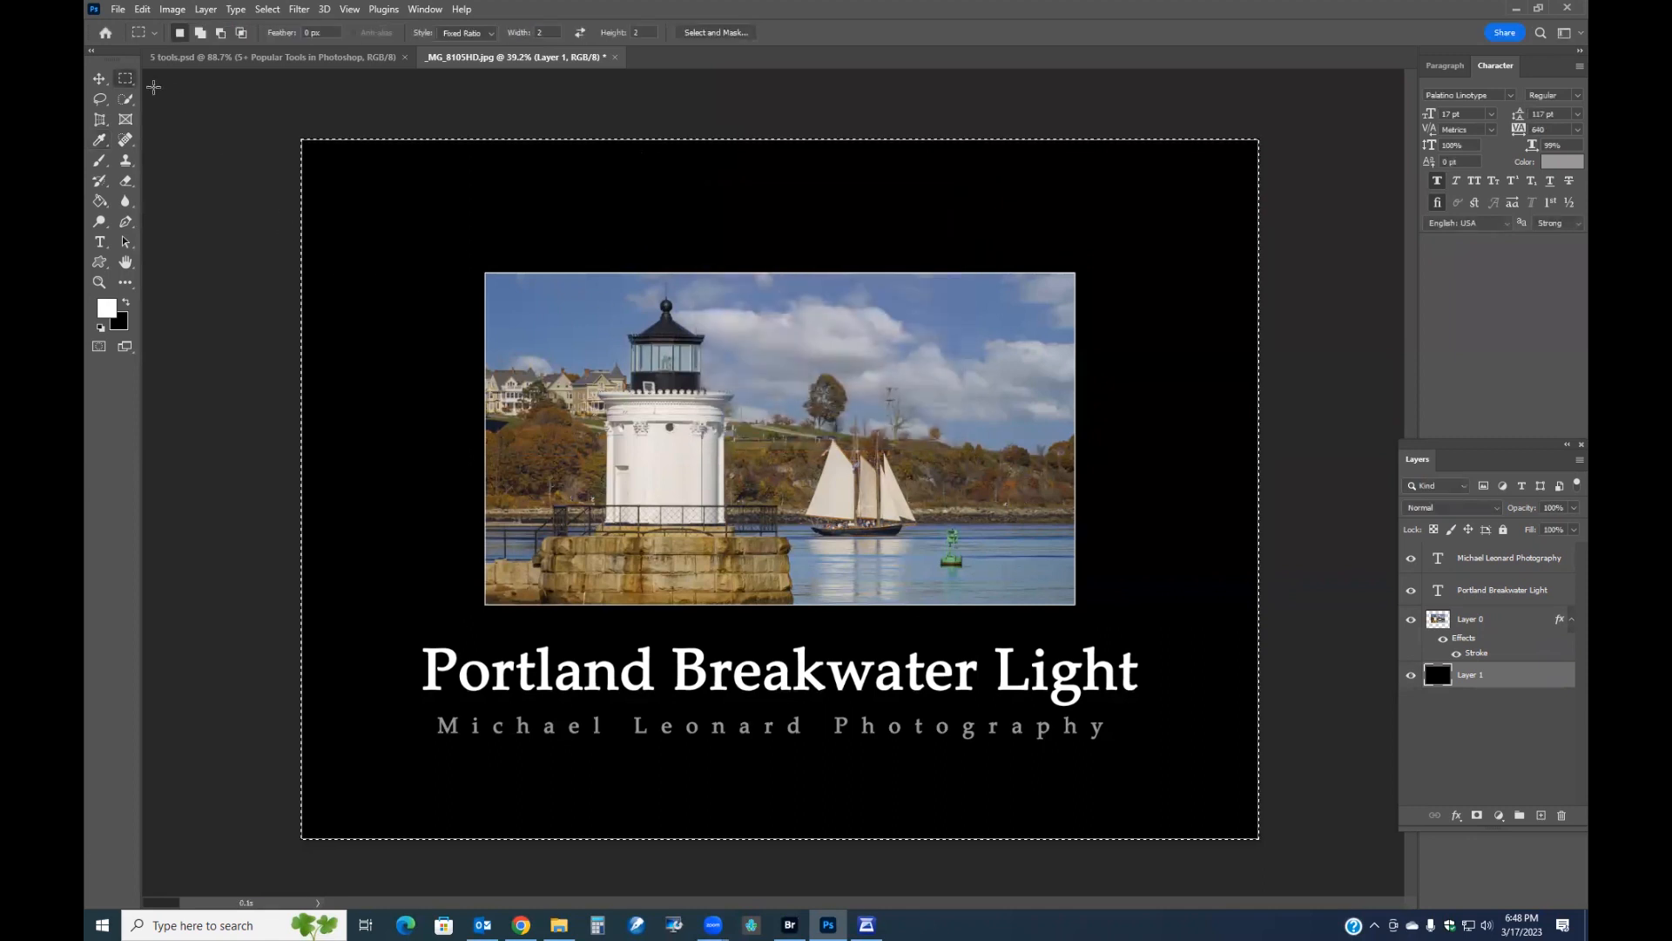
Deselect the canvas and preview the poster in full-screen mode.
left_click(254, 178)
key("f")
key("f")
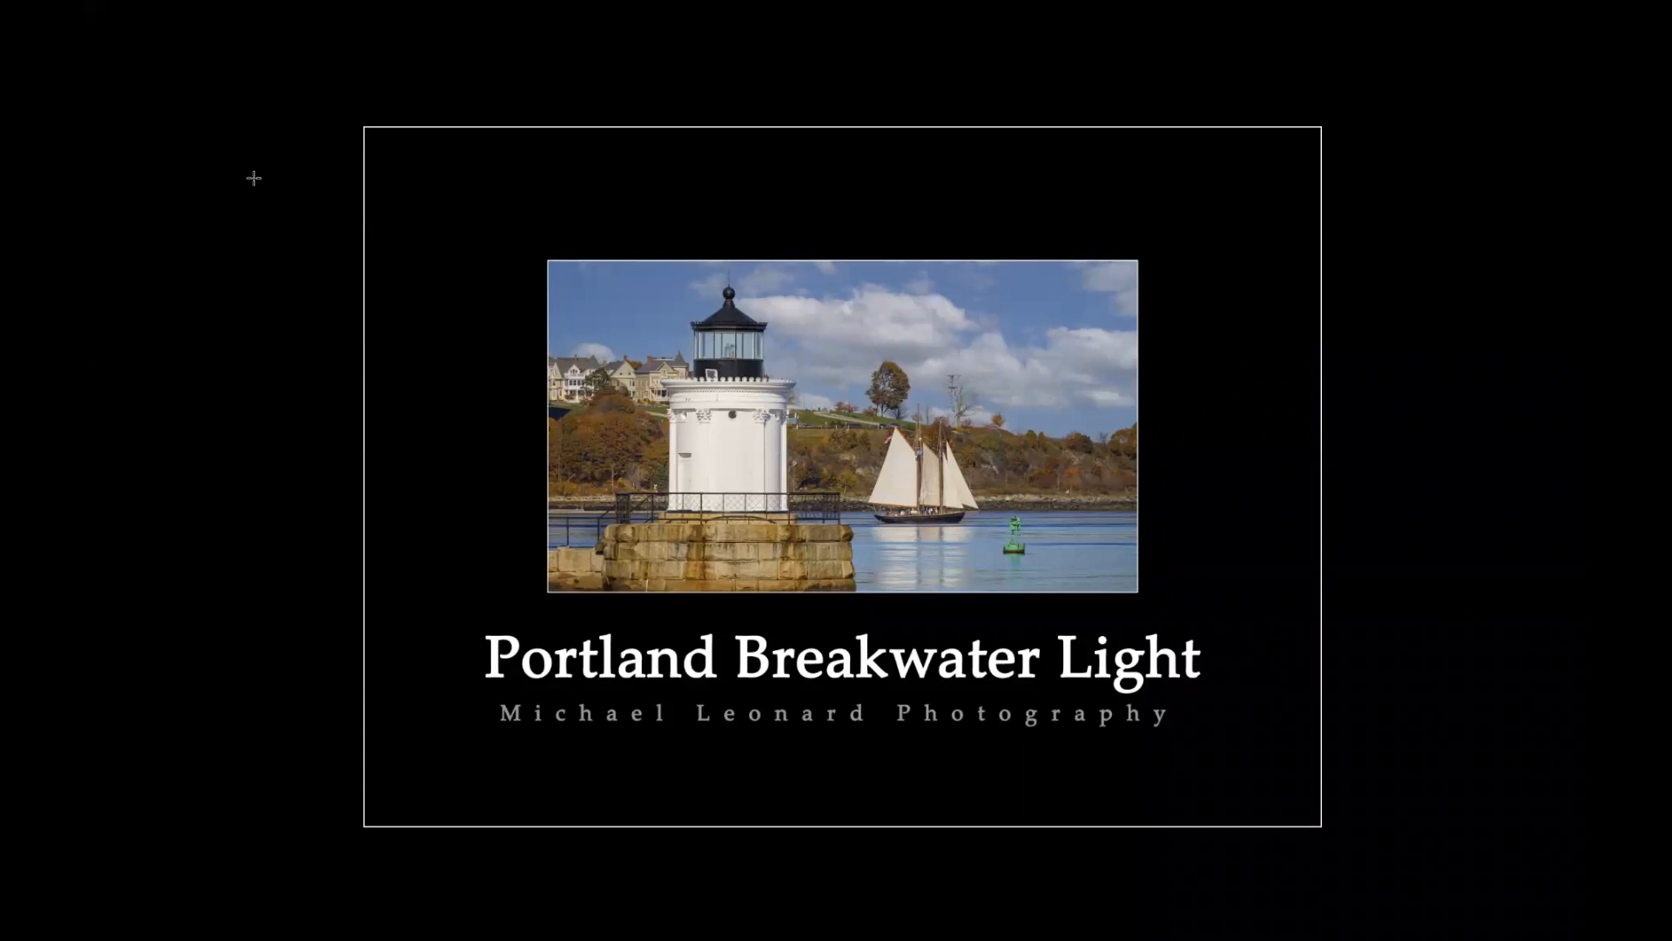
key("f")
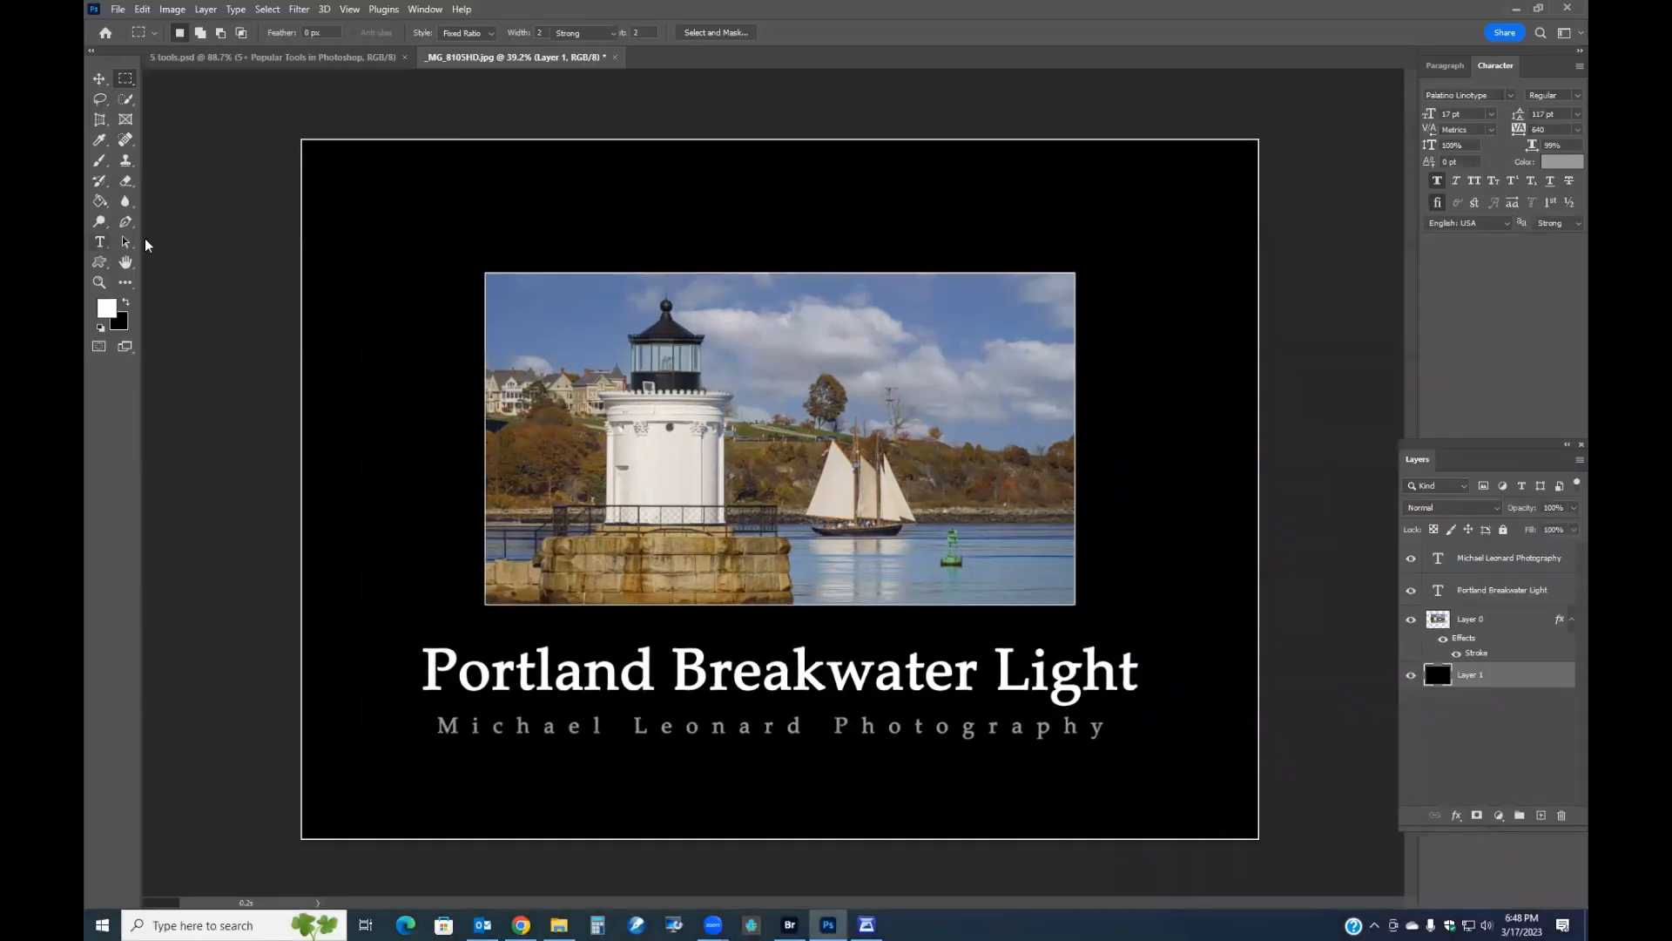
key("t")
left_click(1133, 680)
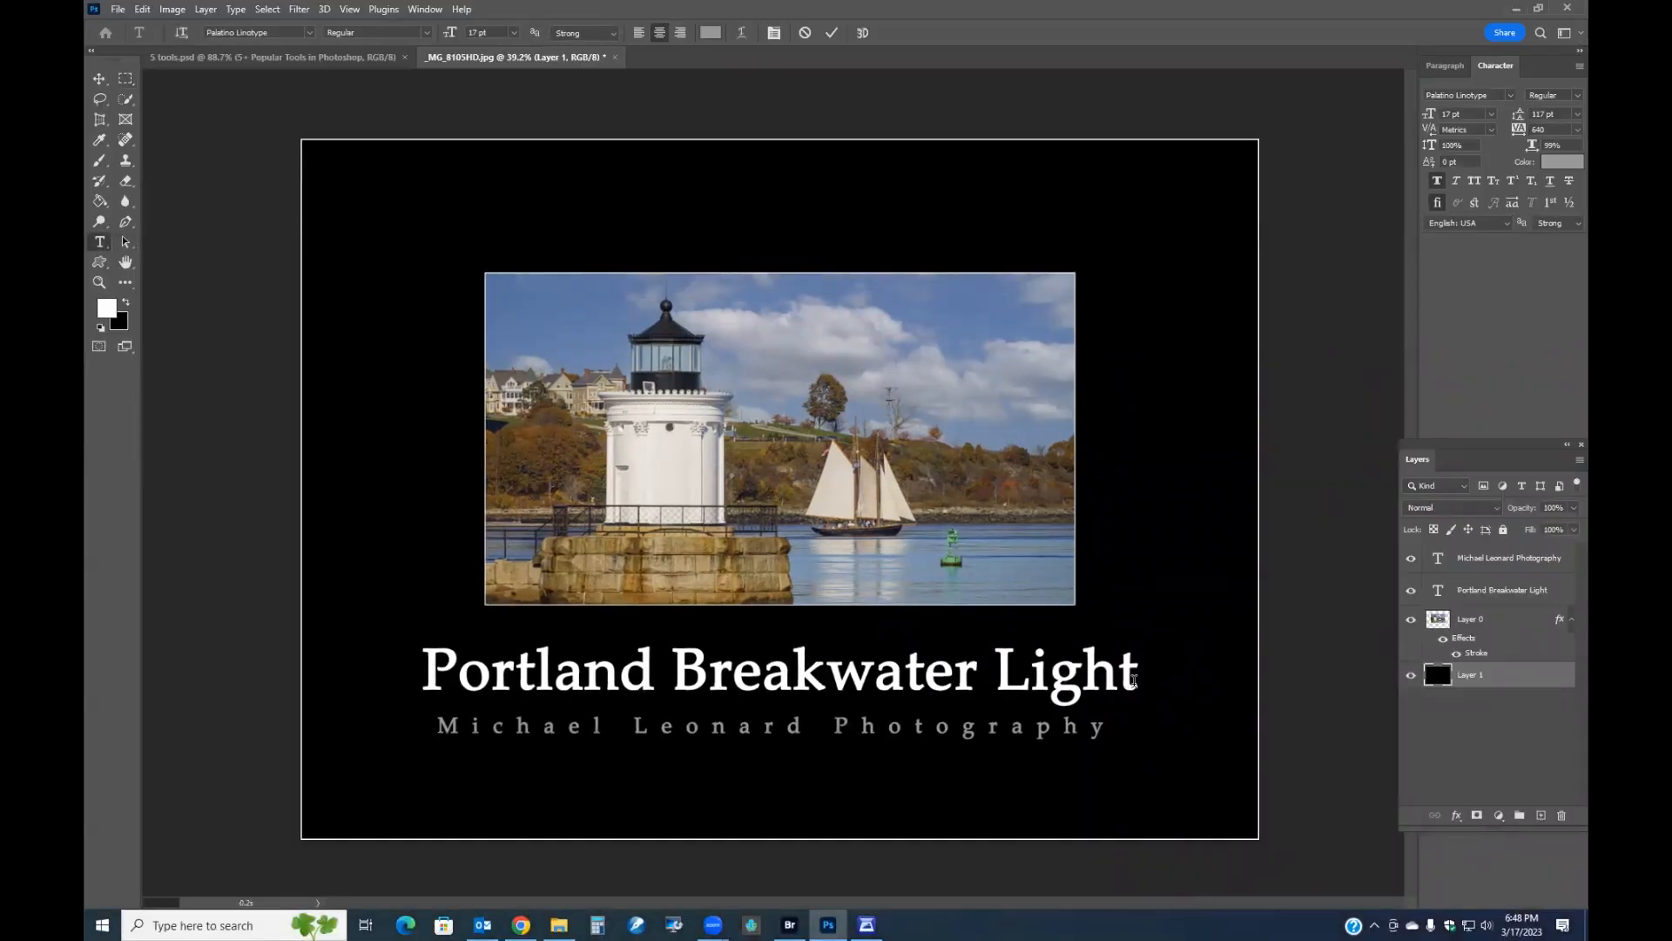
left_click(805, 32)
Resize the title text to 37 pt and commit it.
left_click_drag(1134, 678, 388, 645)
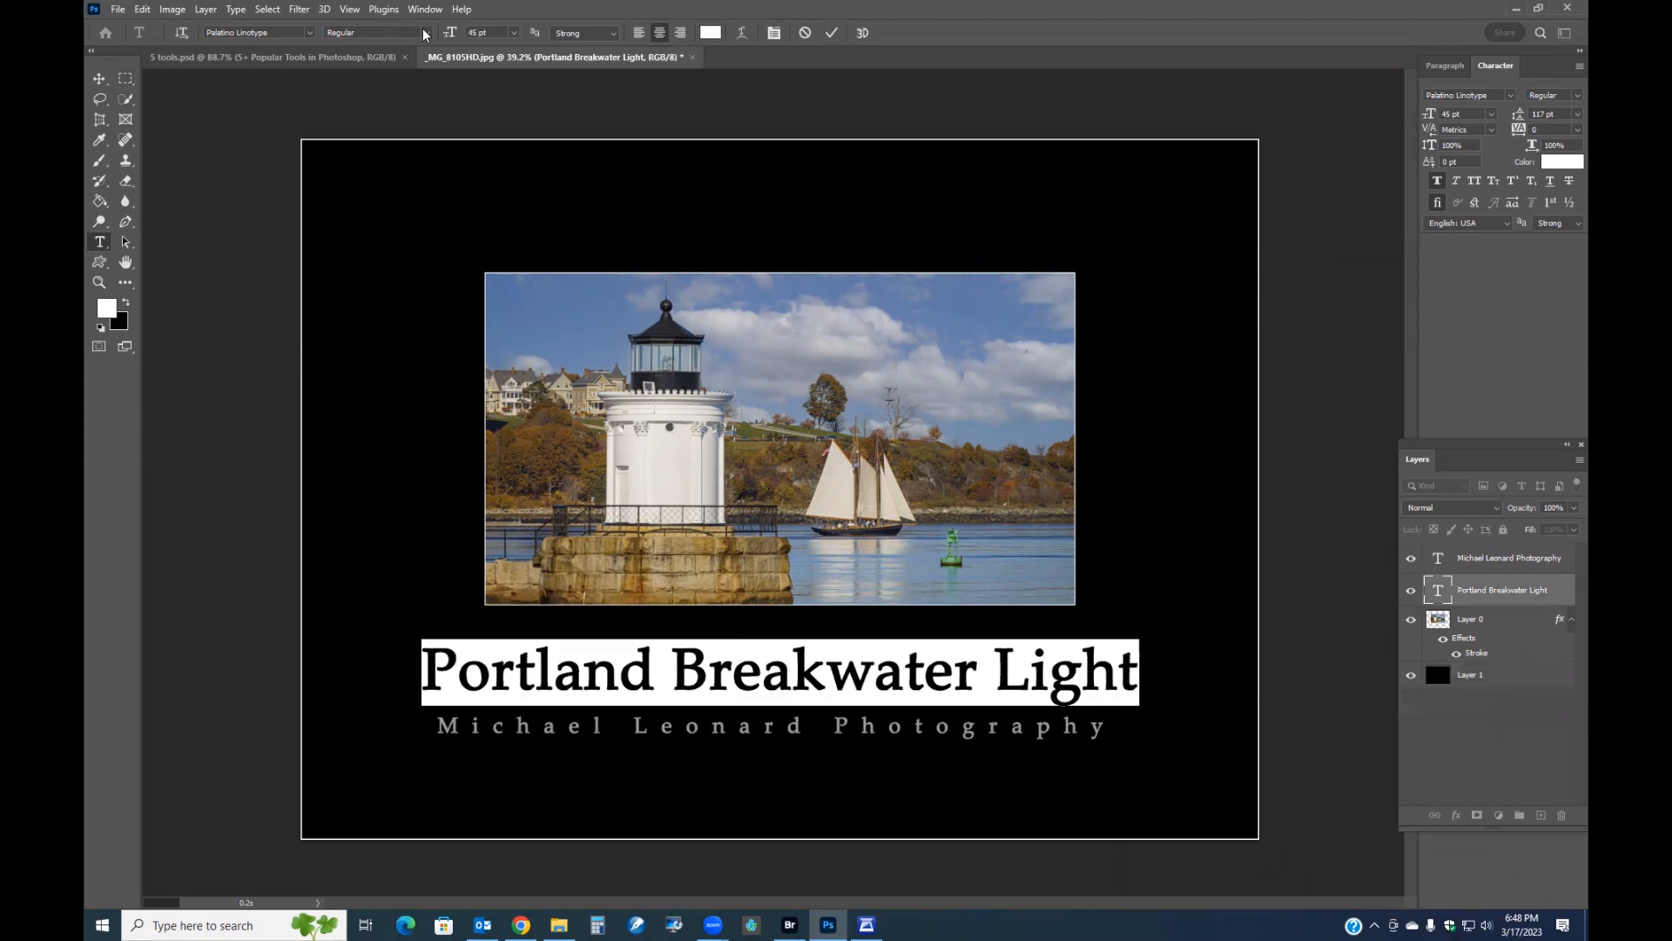
left_click_drag(451, 33, 447, 32)
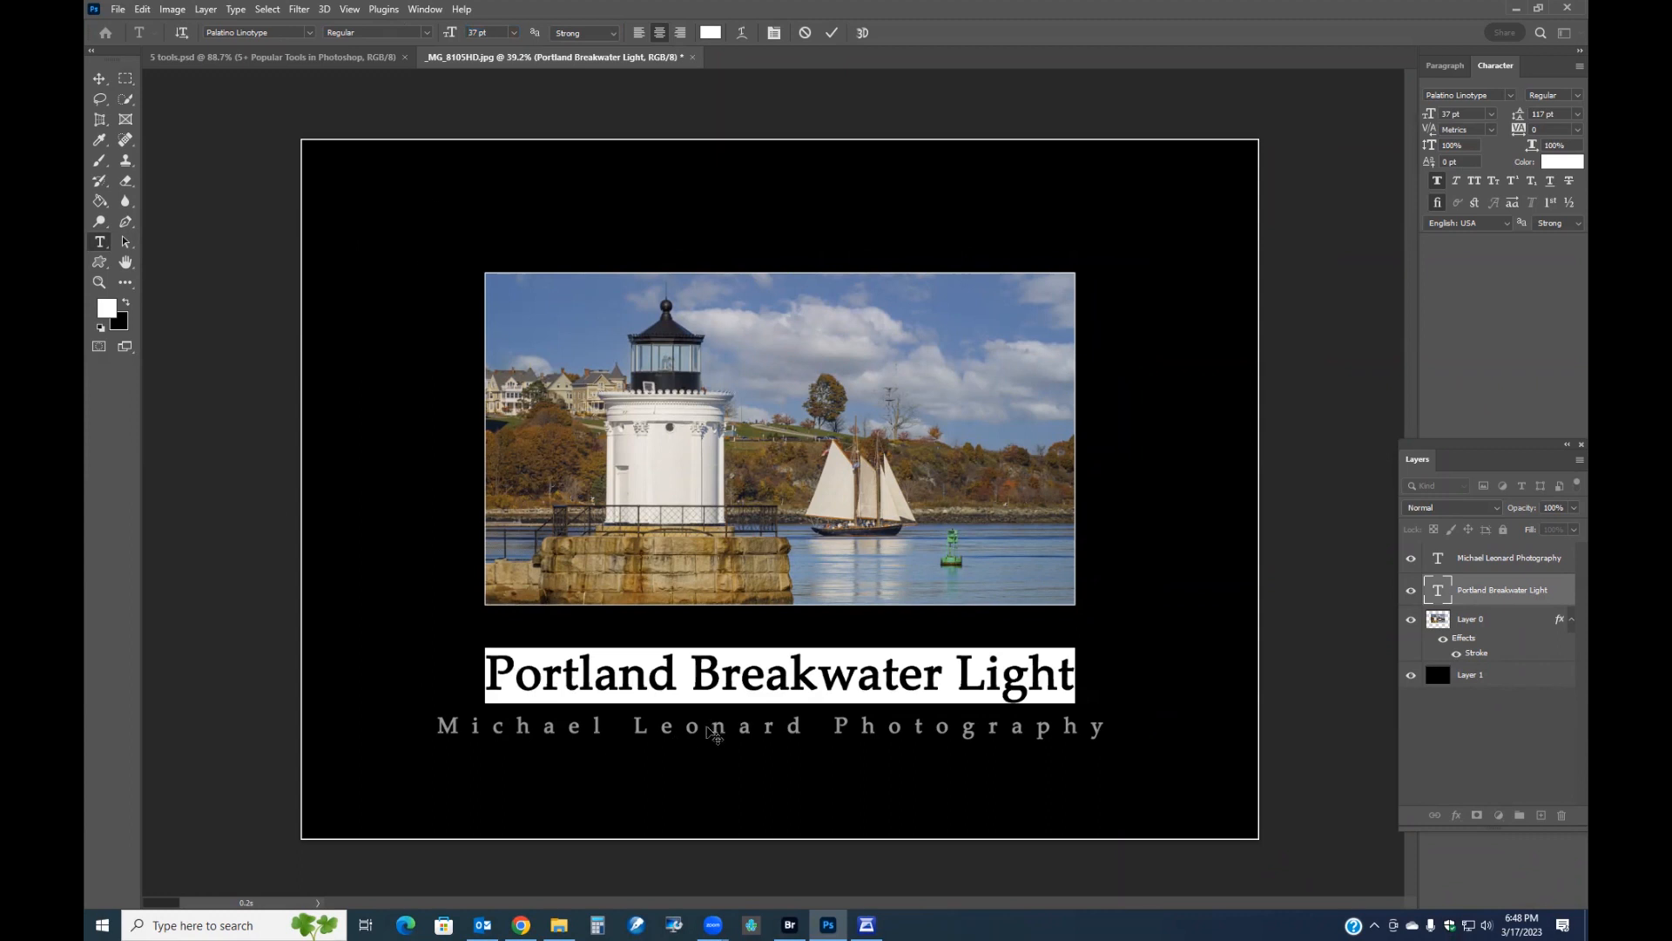
left_click(832, 32)
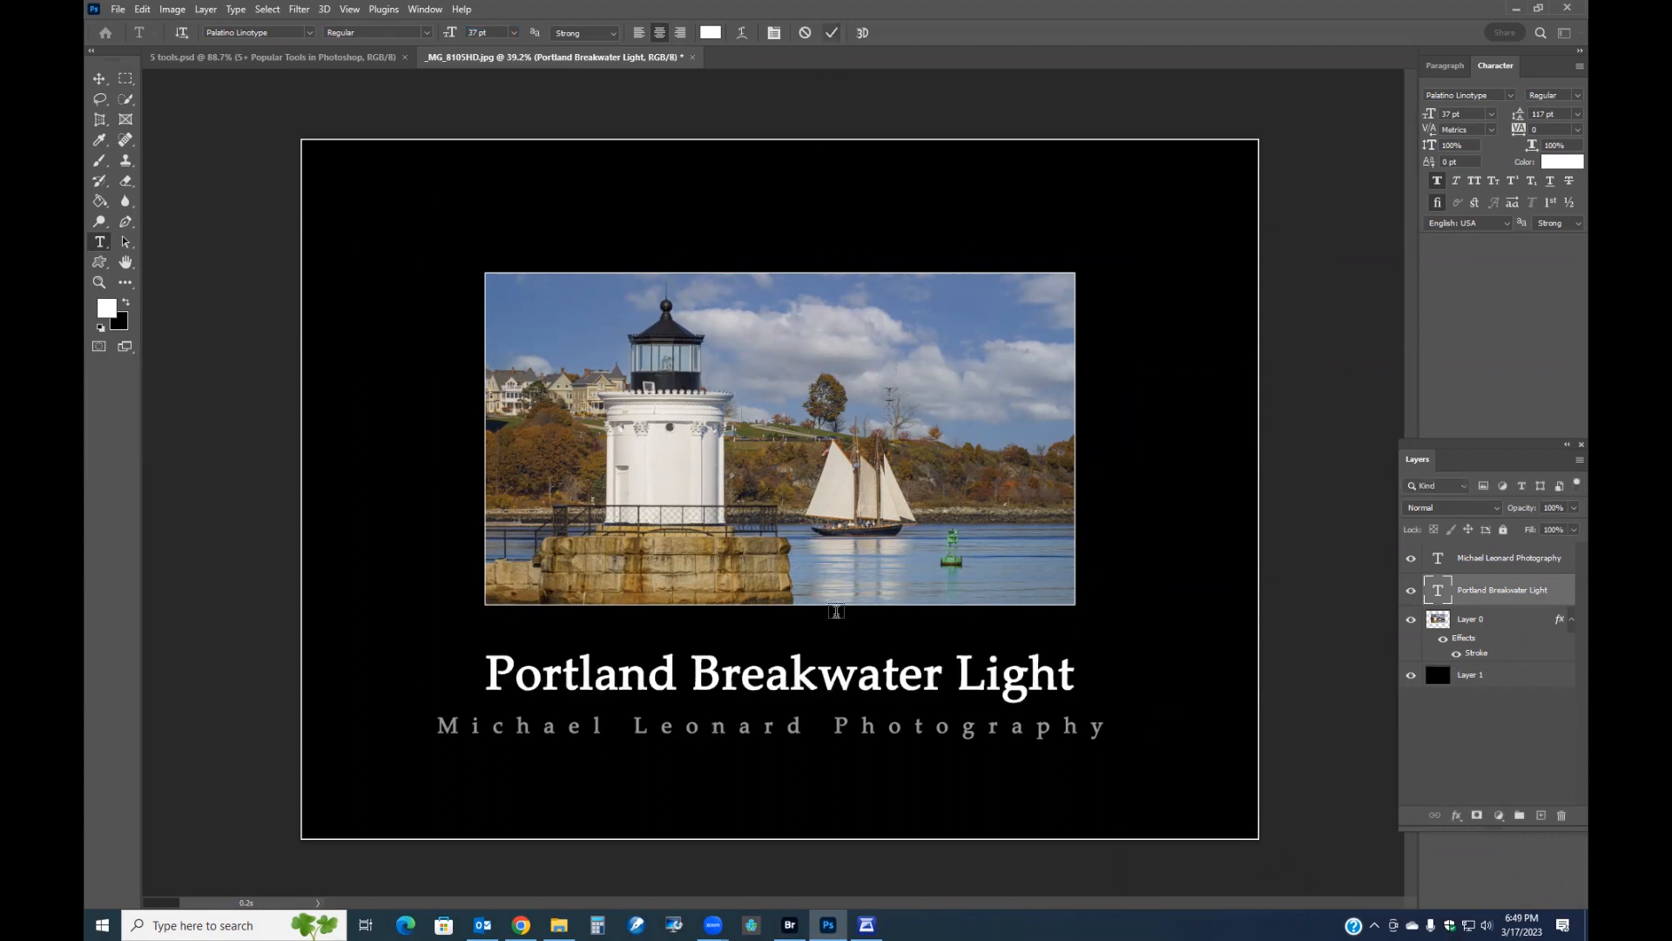
Resize the credit line to 15 pt and commit it.
left_click(1094, 724)
left_click_drag(1094, 725, 239, 717)
mouse_move(449, 33)
left_mouse_down()
mouse_move(436, 33)
mouse_move(449, 33)
left_mouse_up()
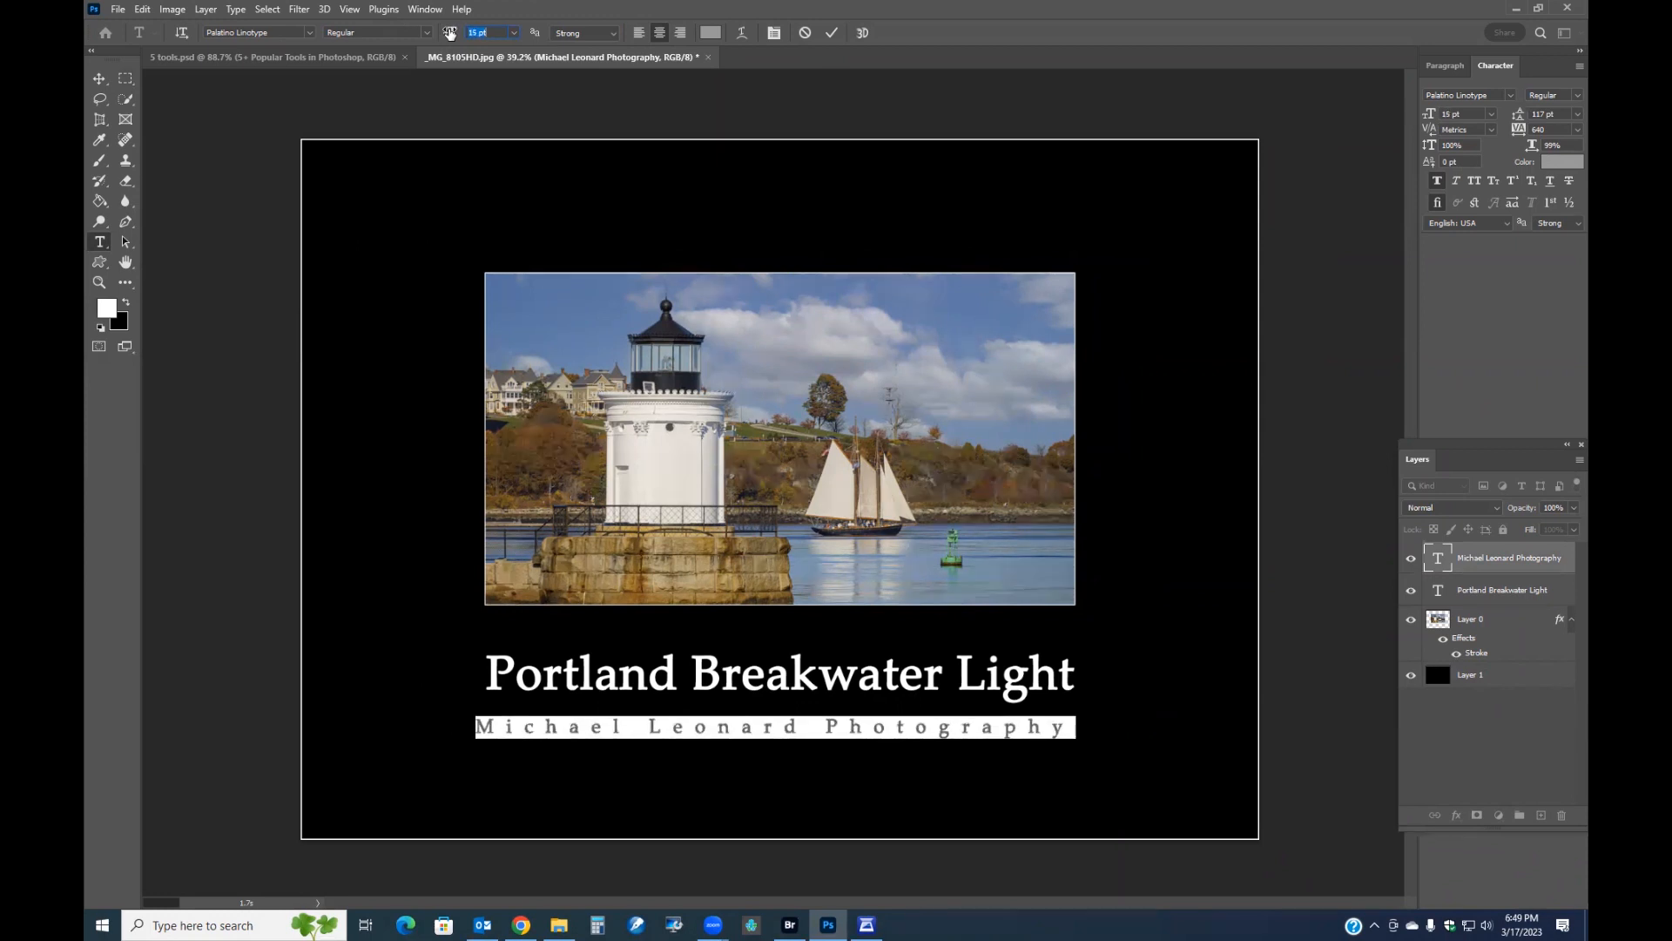
left_click(832, 32)
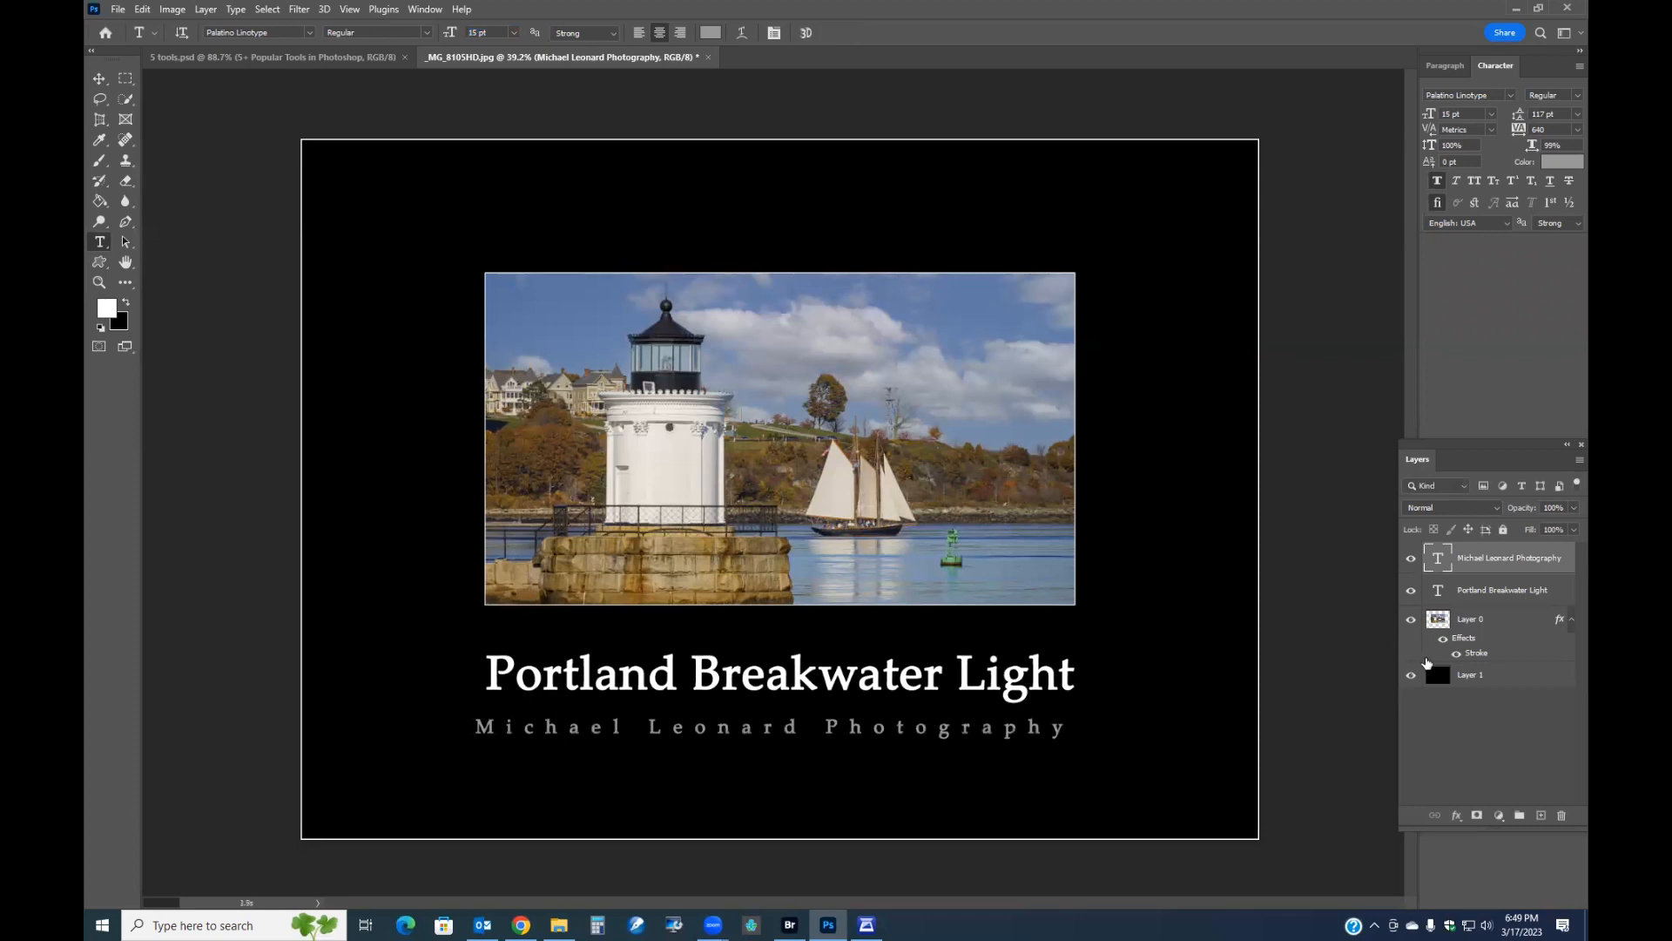
Center the credit line horizontally against the black background layer.
left_click(1491, 675)
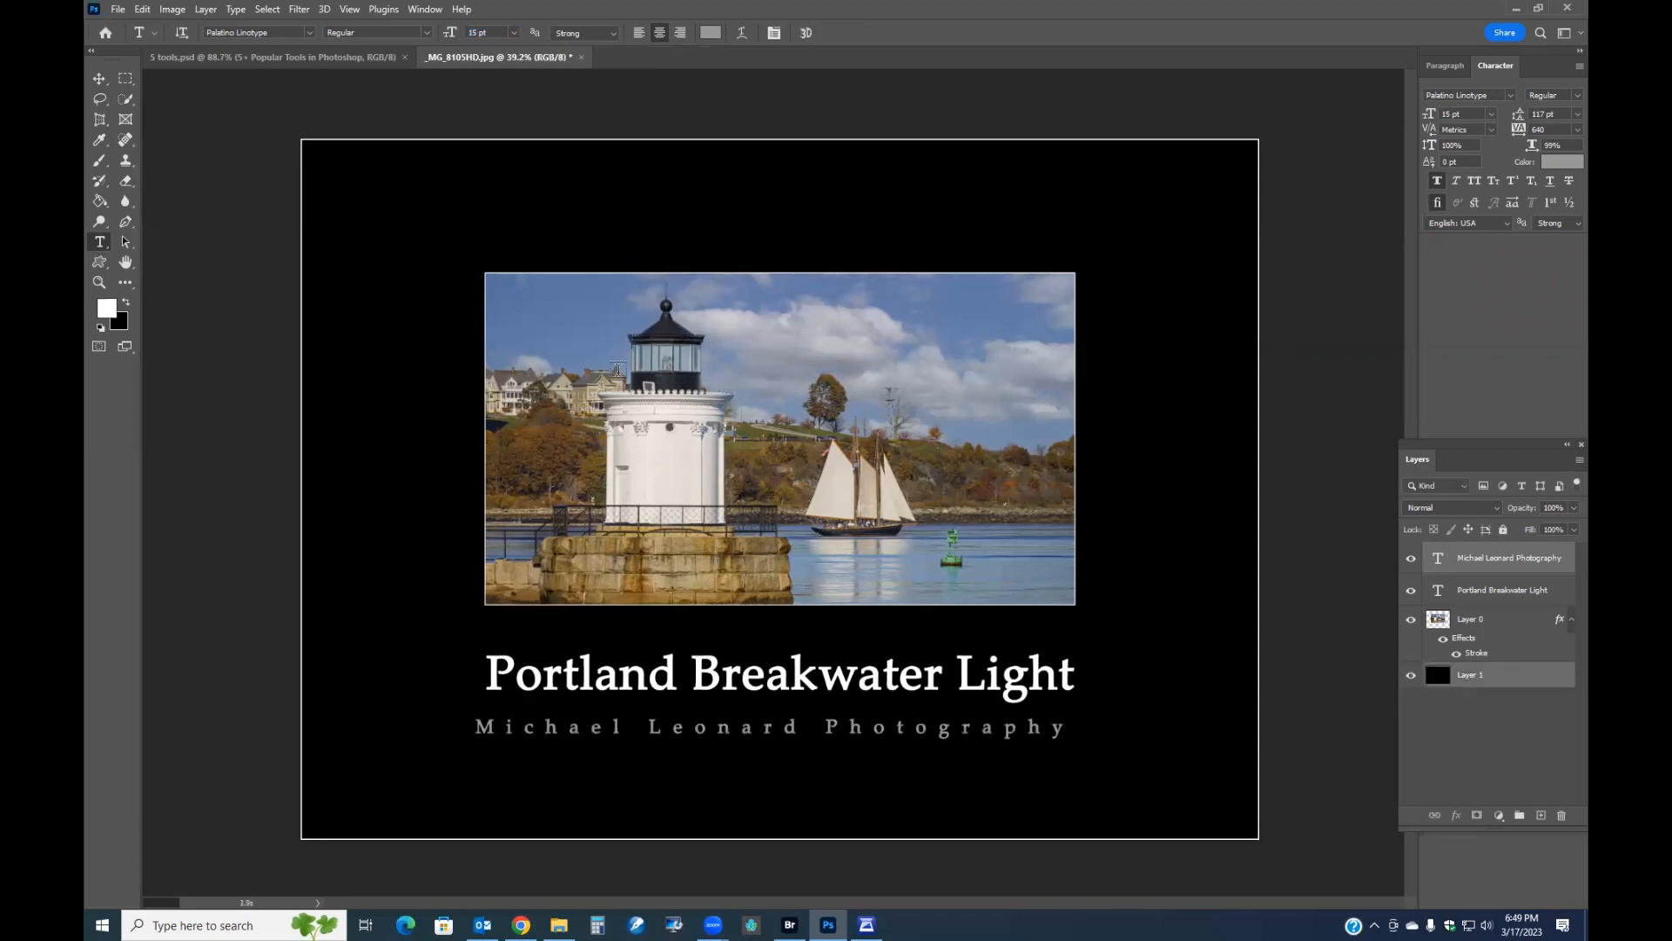
left_click(100, 79)
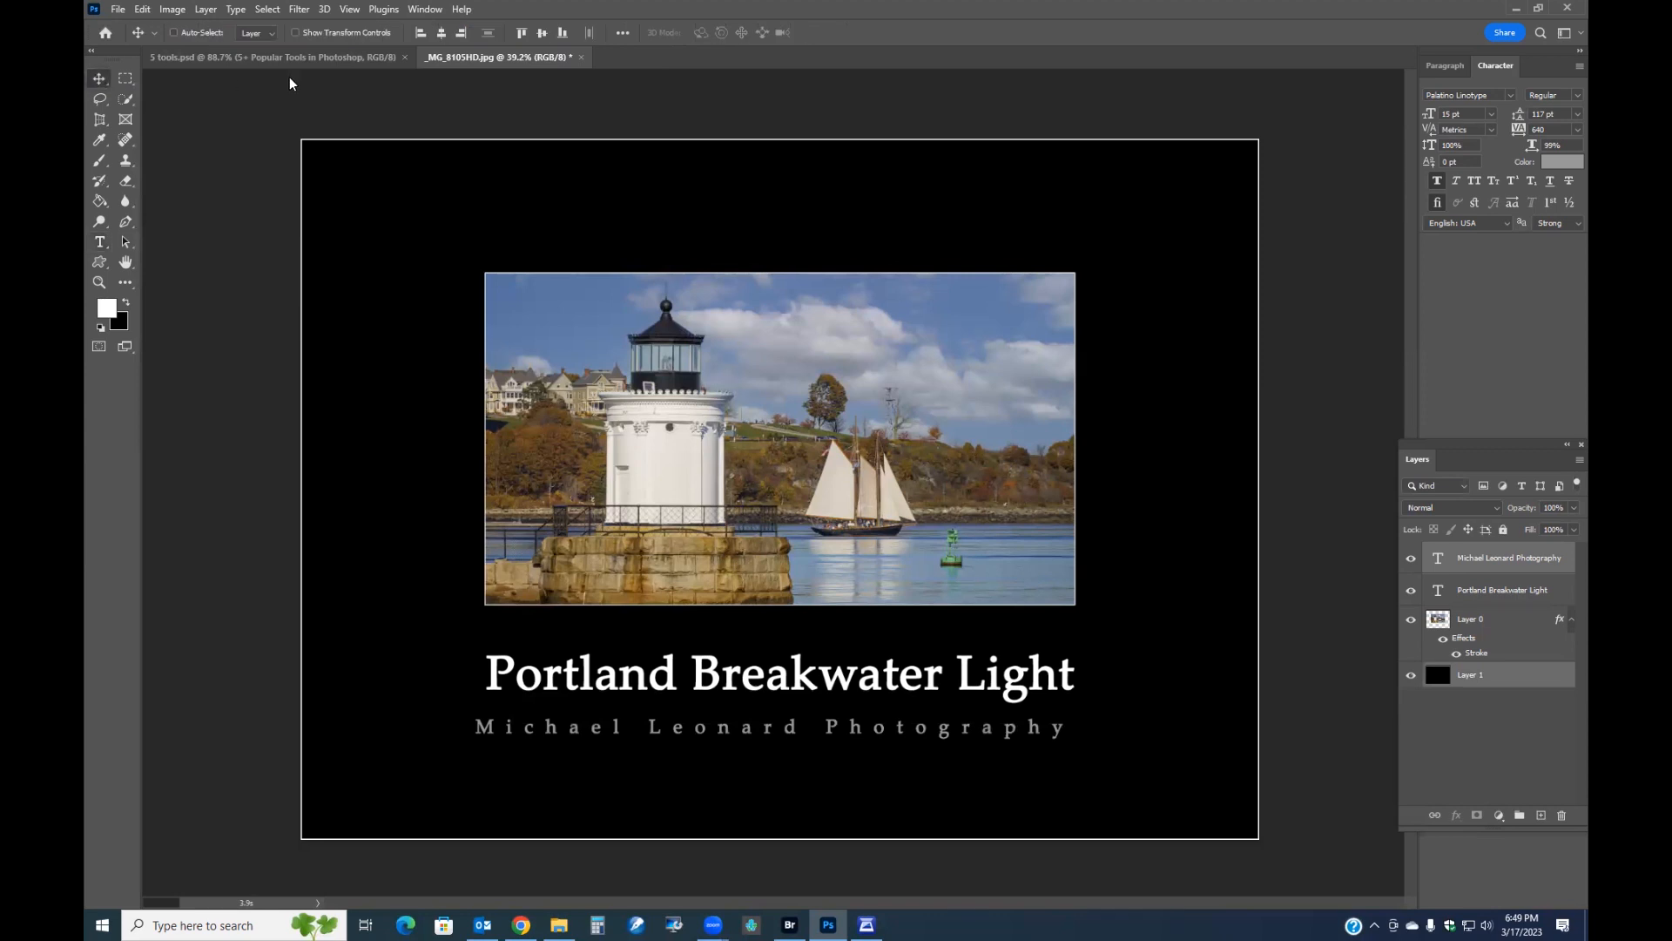
left_click(441, 35)
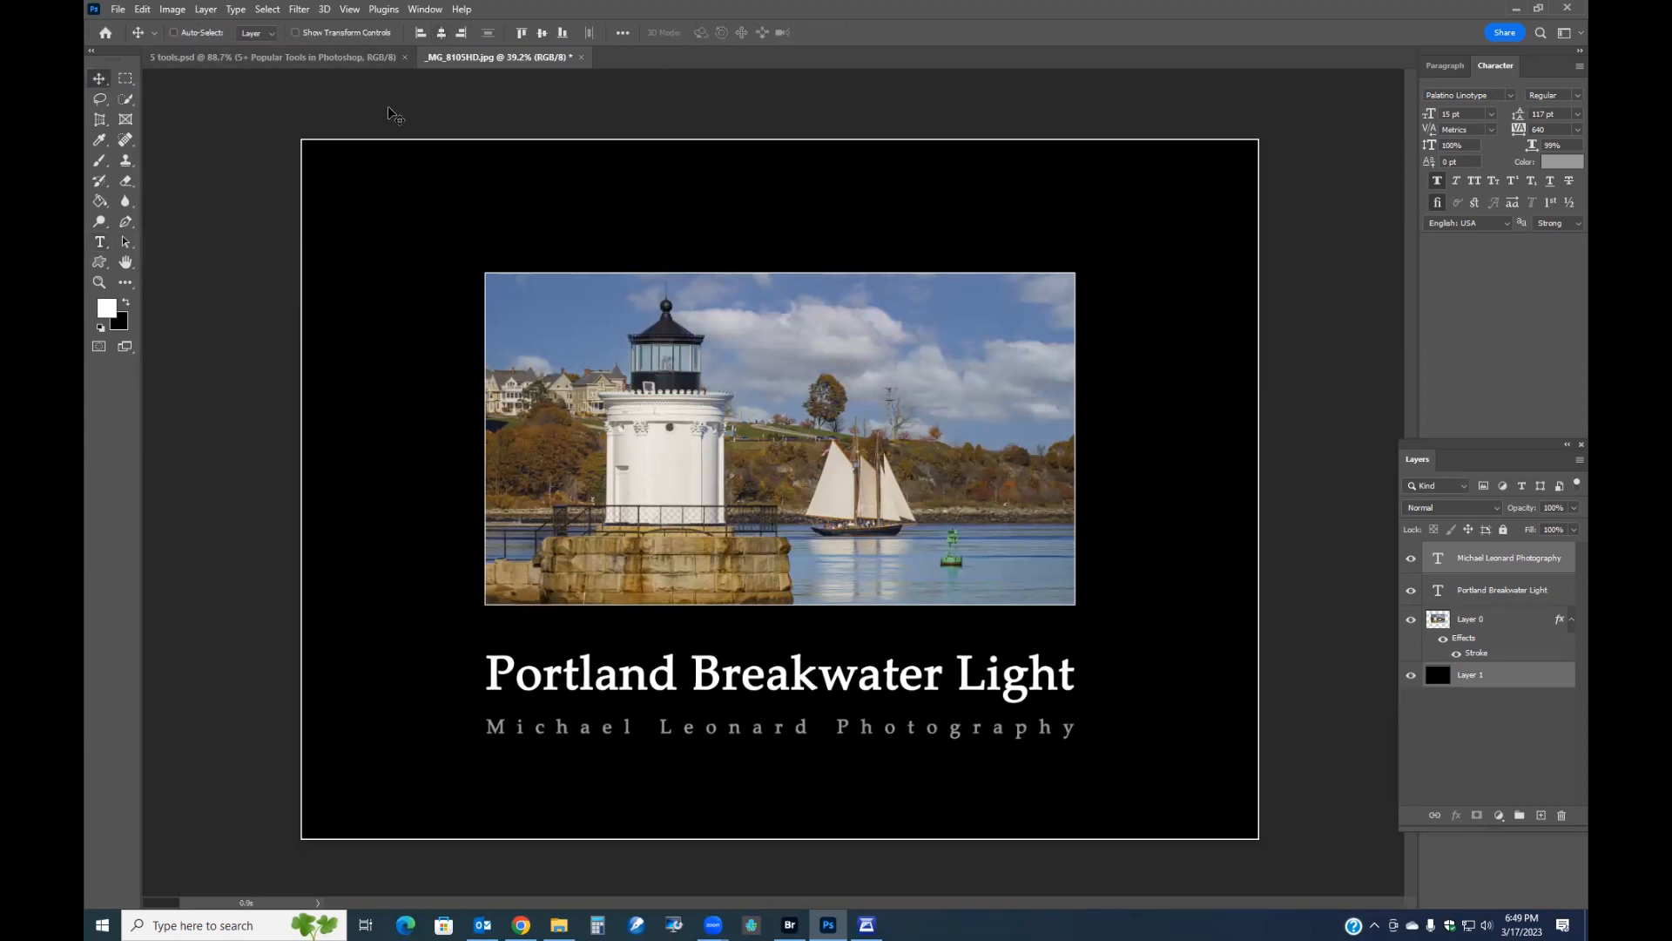
left_click(125, 78)
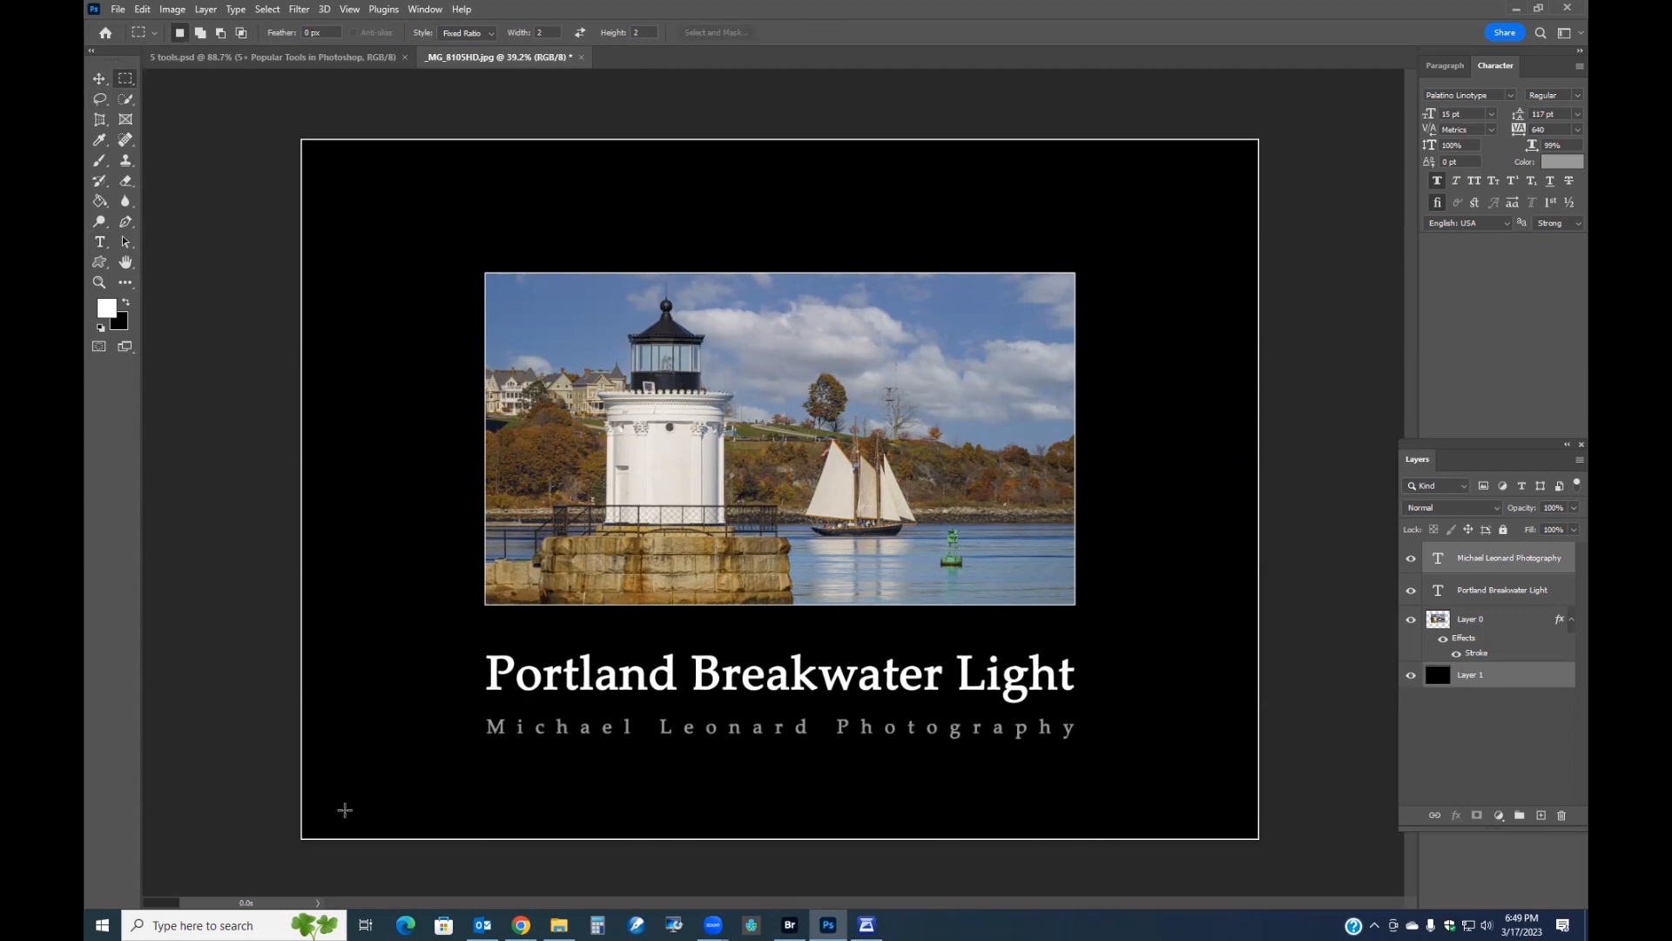
scroll(329, 799, "up", 1)
key("f")
key("f")
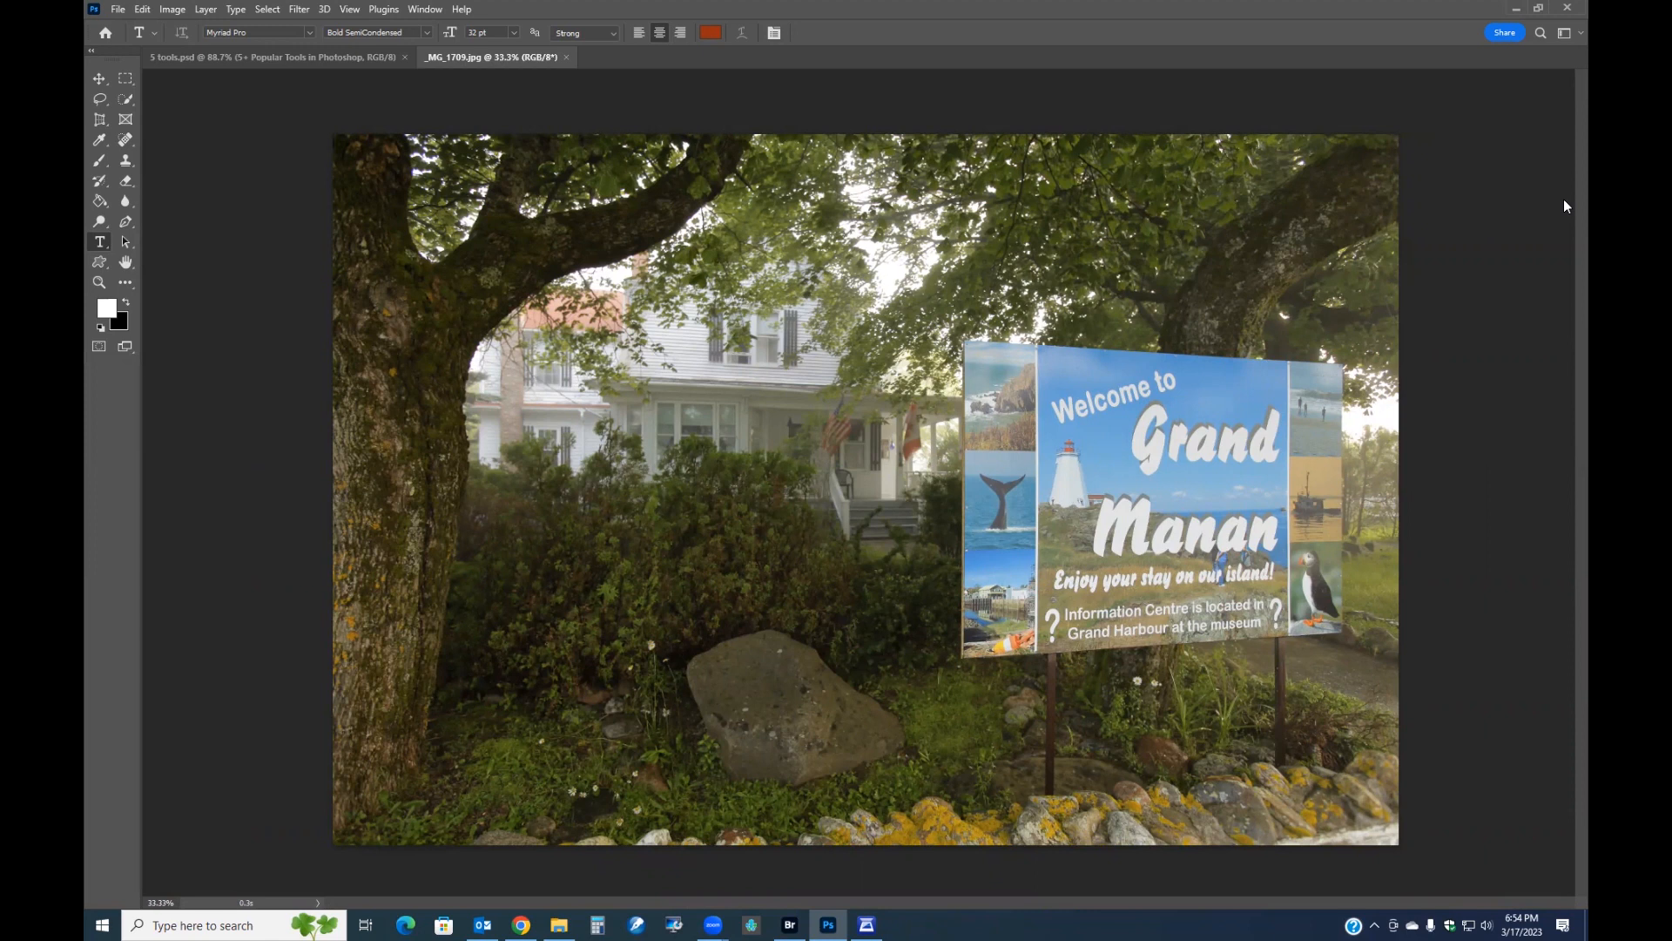
Switch to the Perspective Crop Tool and draw a crop box around the Grand Manan sign.
left_click(100, 122)
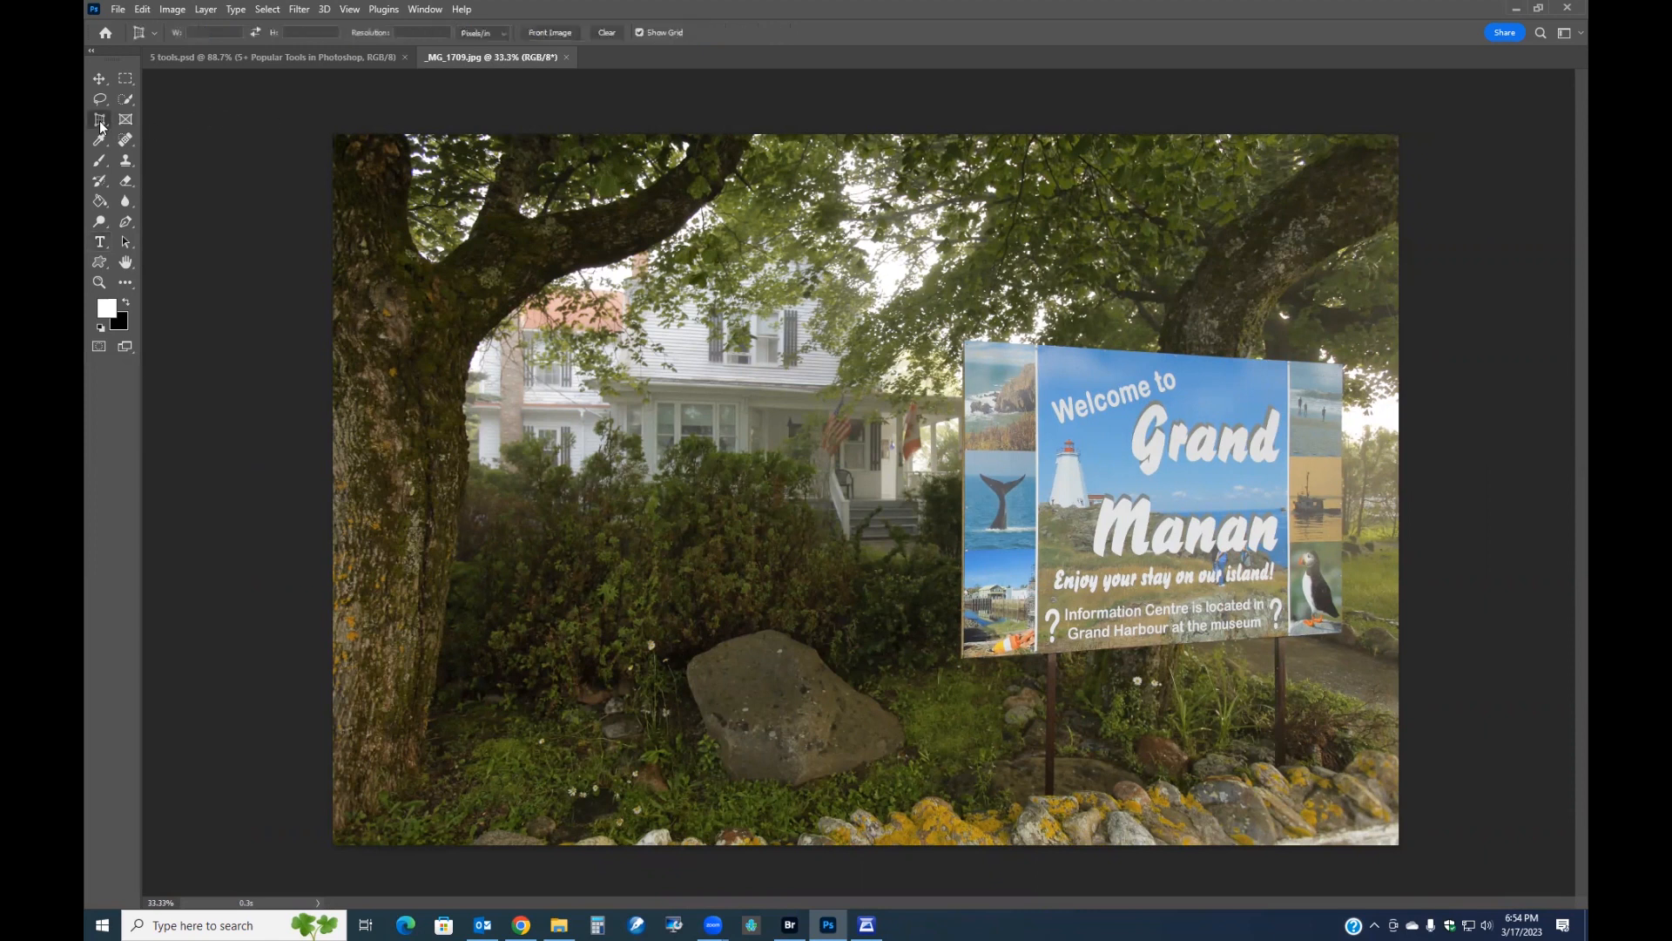
right_click(101, 124)
left_click(126, 123)
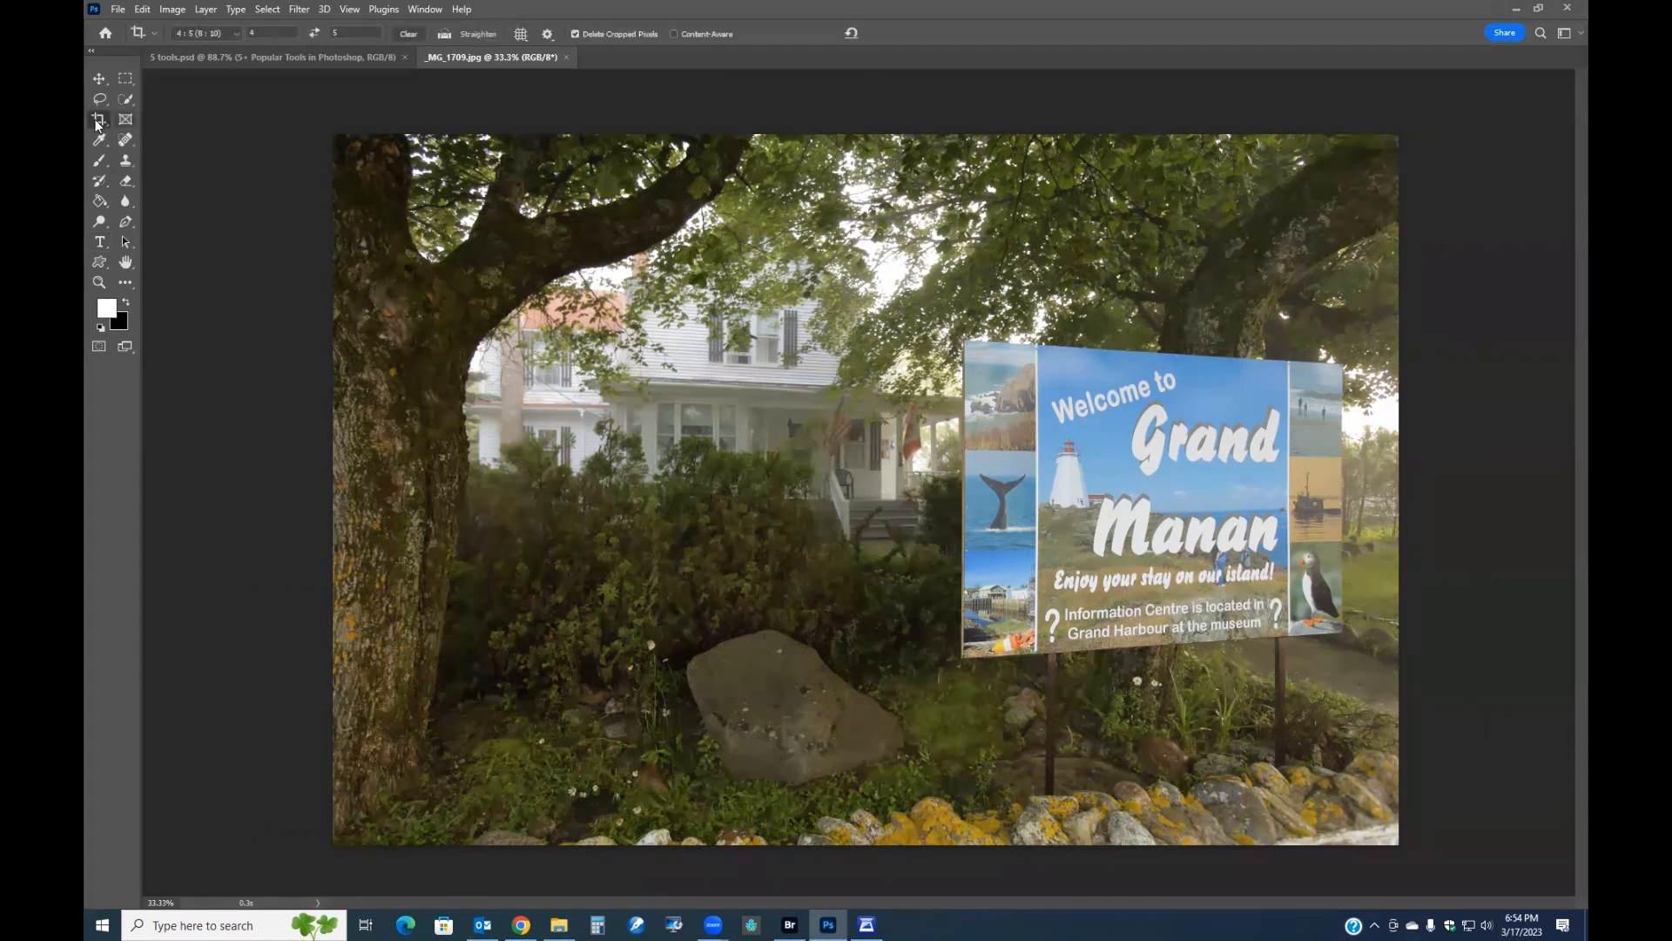
right_click(98, 125)
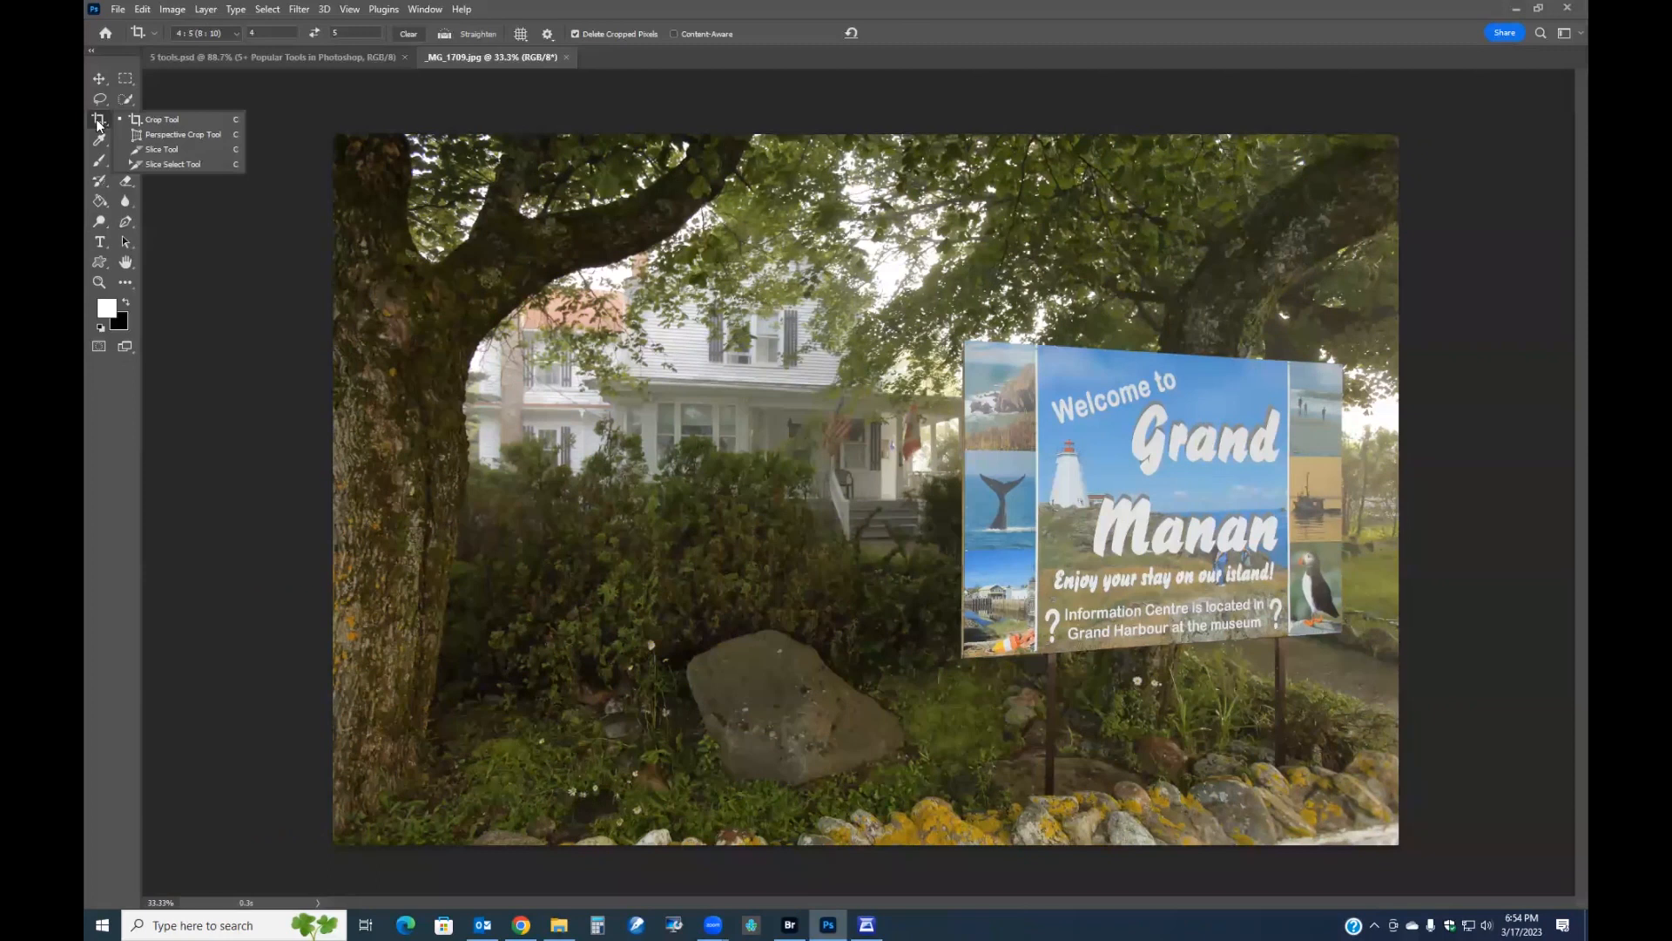
left_click(162, 136)
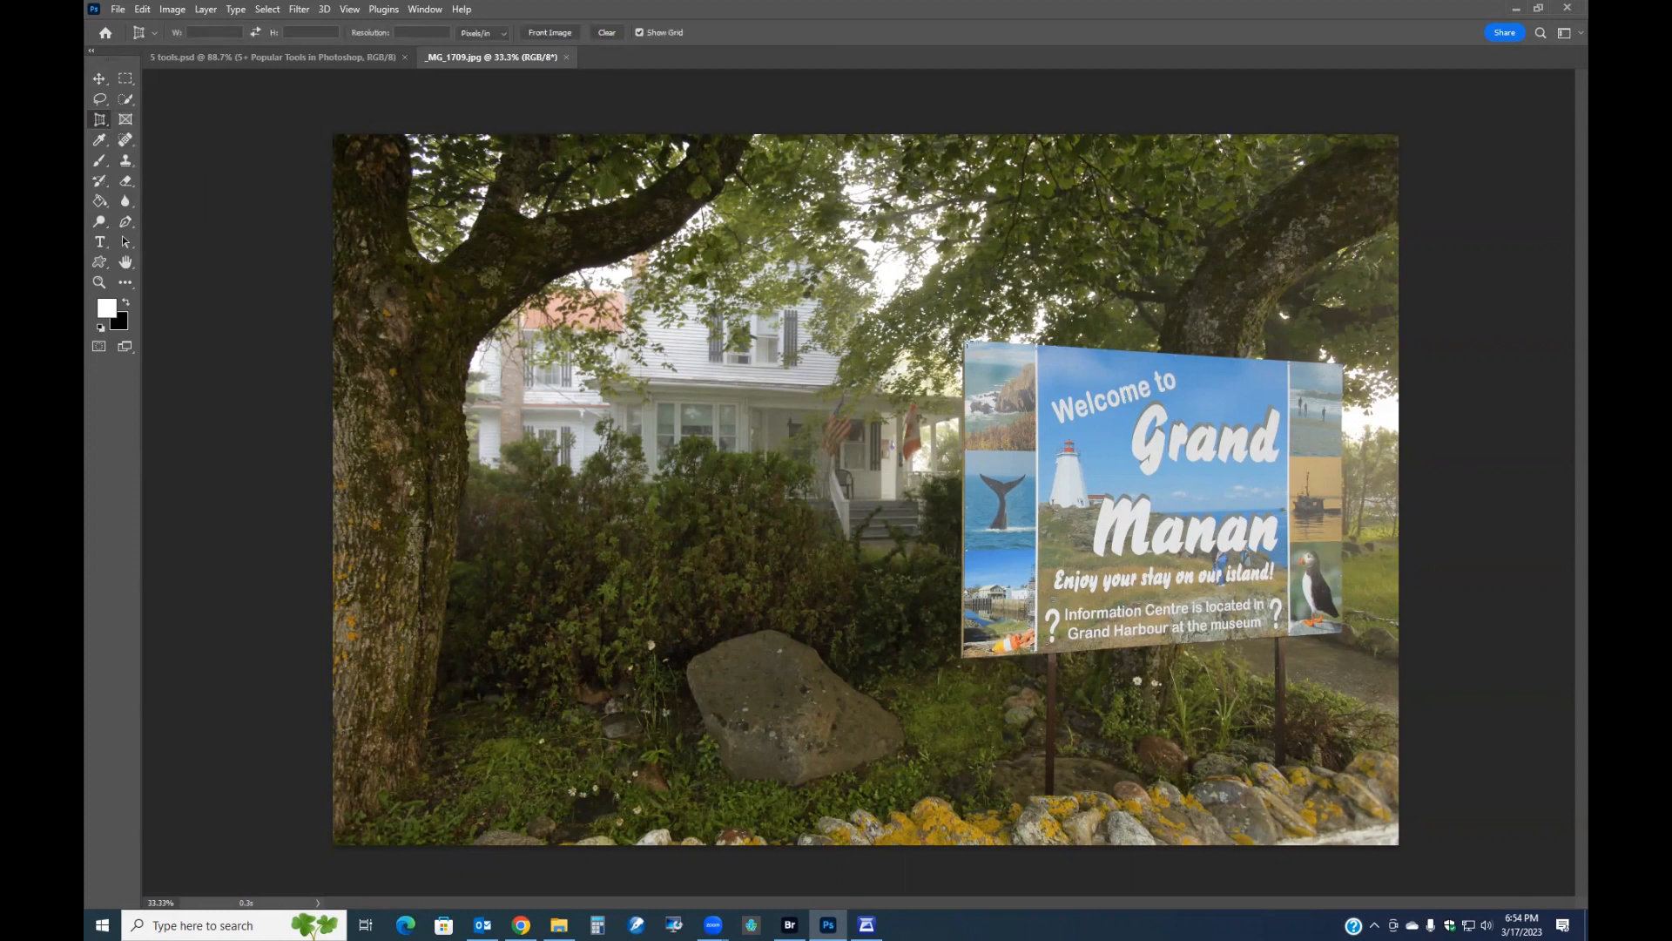
scroll(1065, 422, "up", 4)
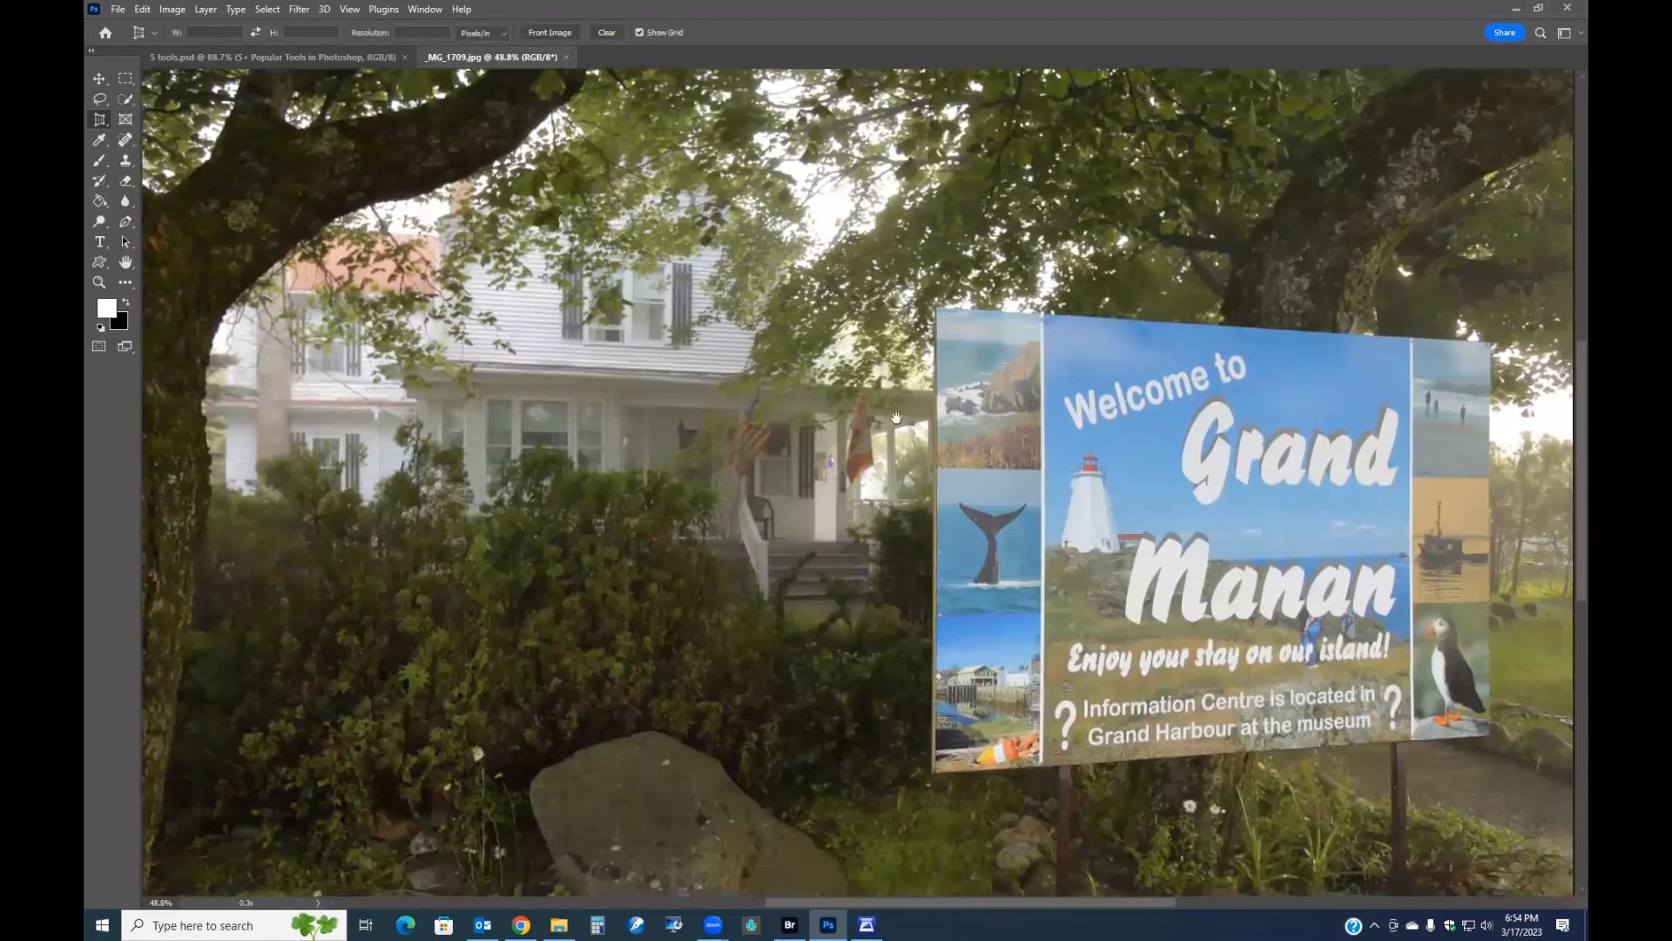
scroll(871, 415, "up", 3)
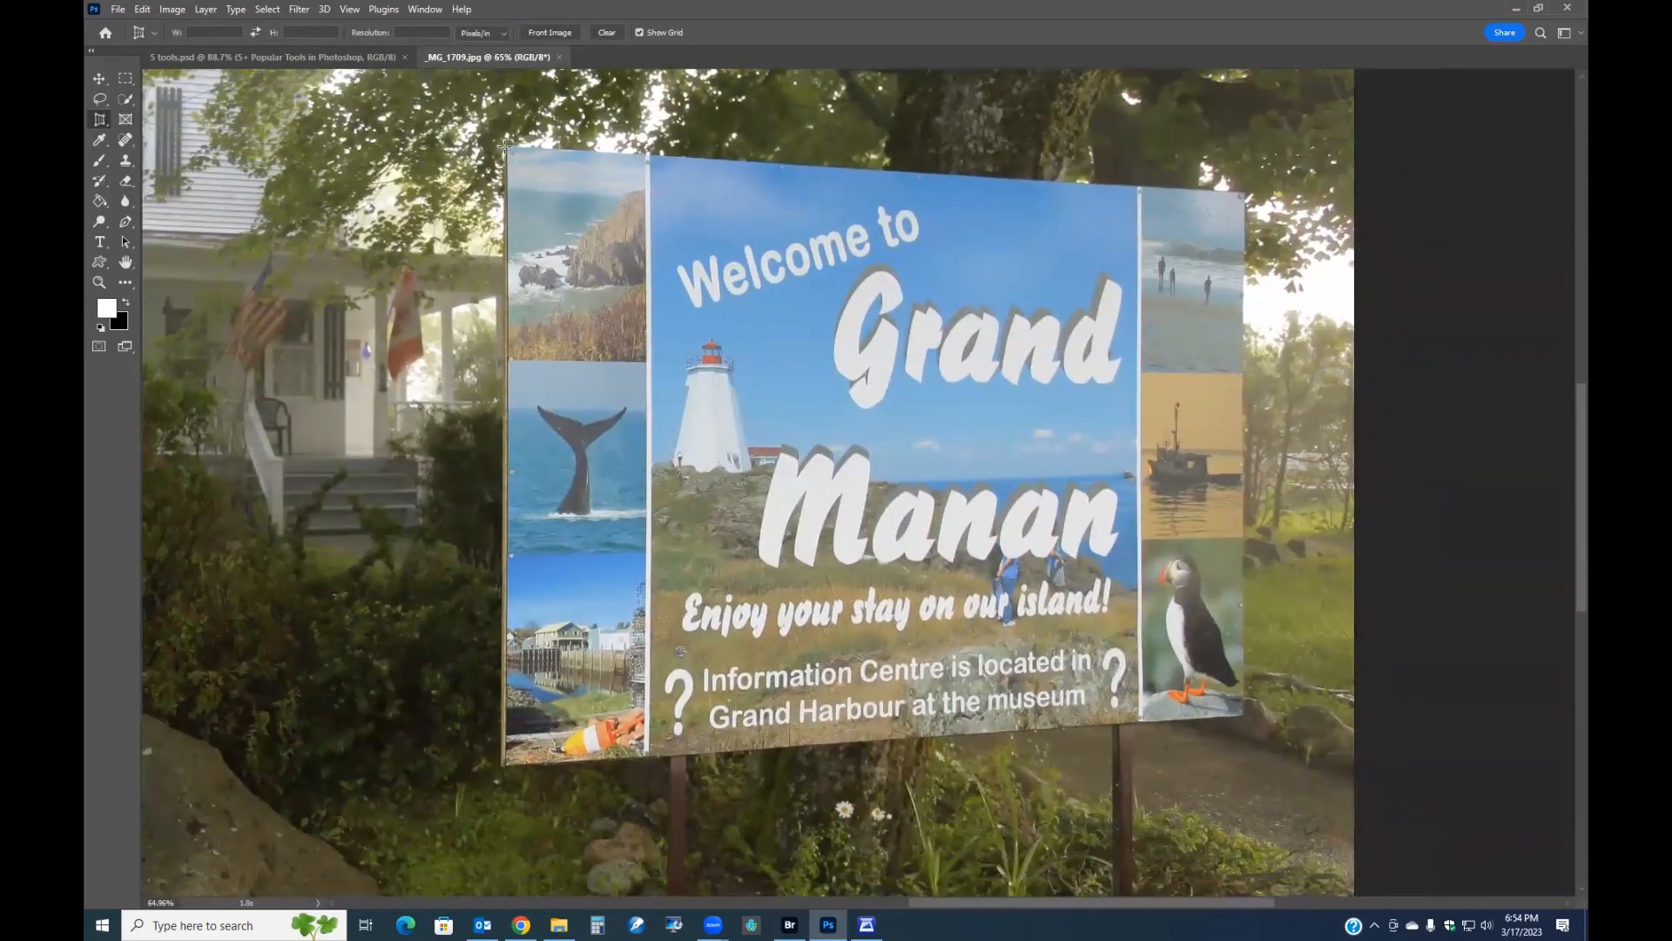
left_click_drag(507, 146, 1244, 715)
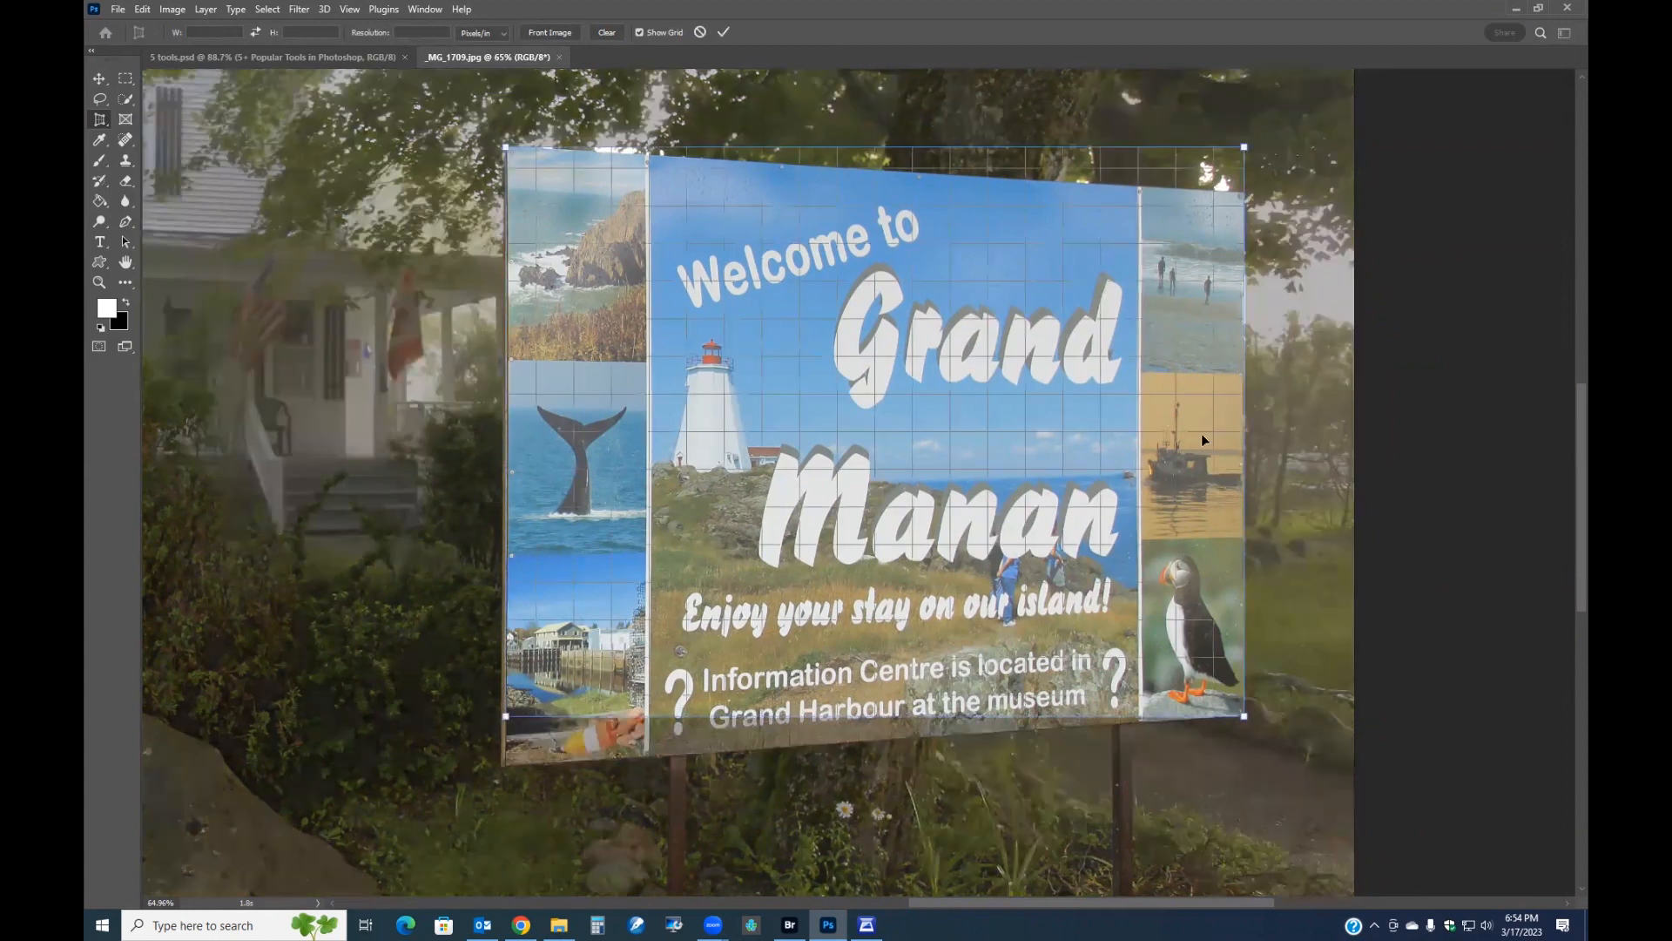
Align the top-right and bottom-left crop corners with the sign's edges and commit the perspective crop.
scroll(1203, 439, "up", 1)
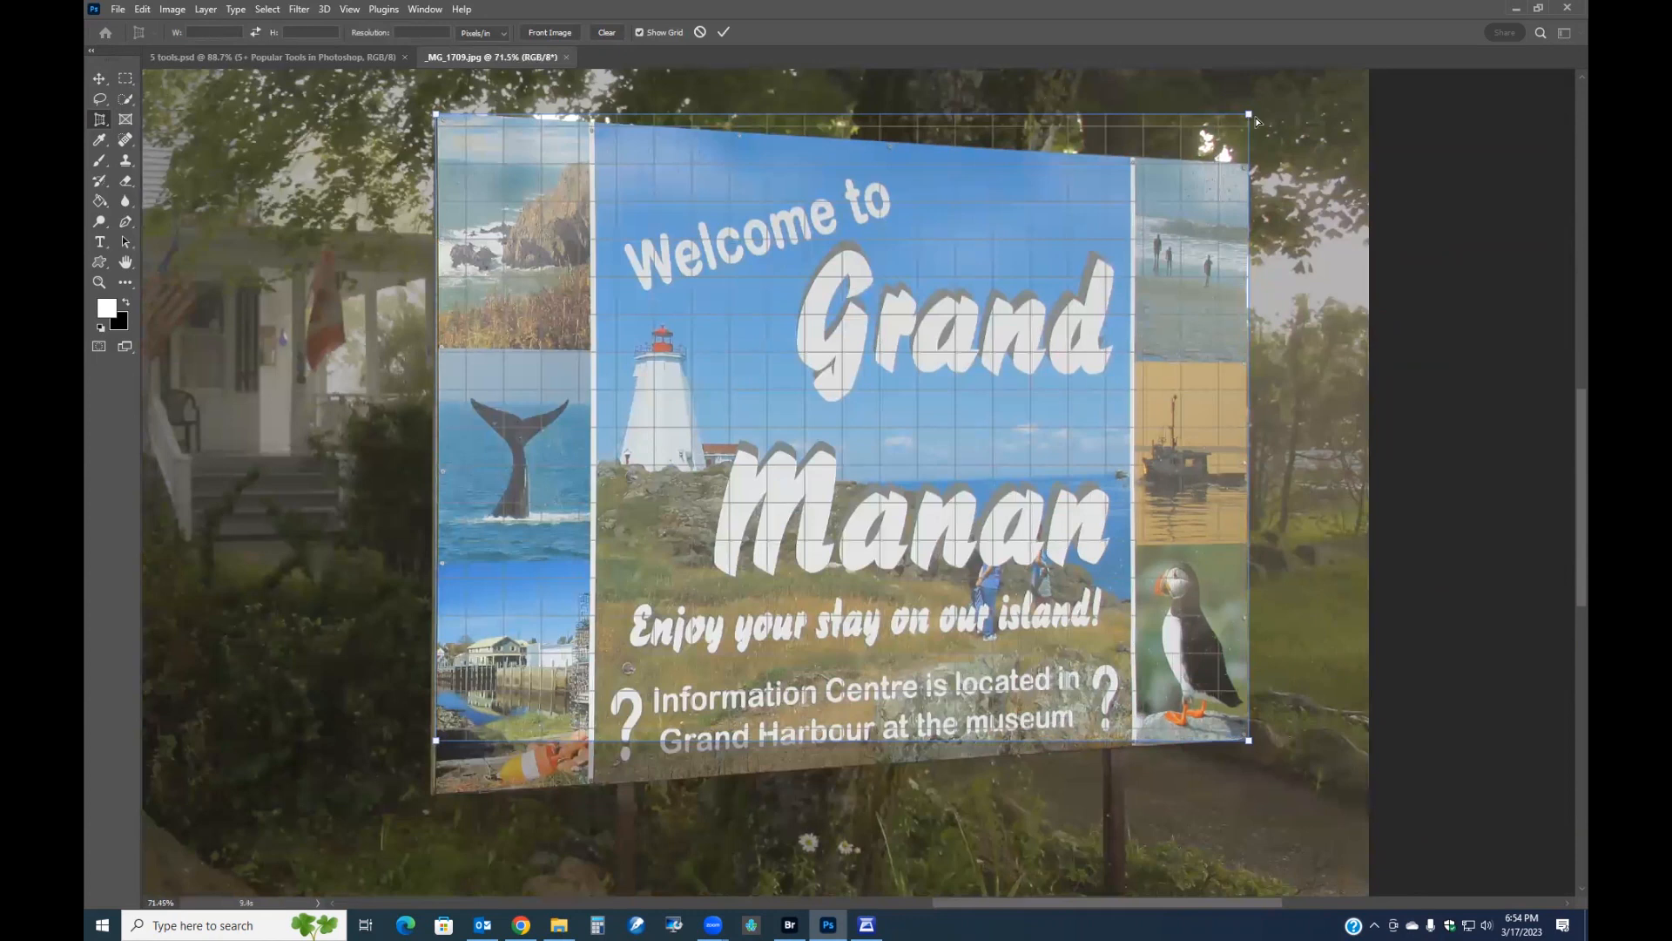
left_click_drag(1249, 115, 1246, 164)
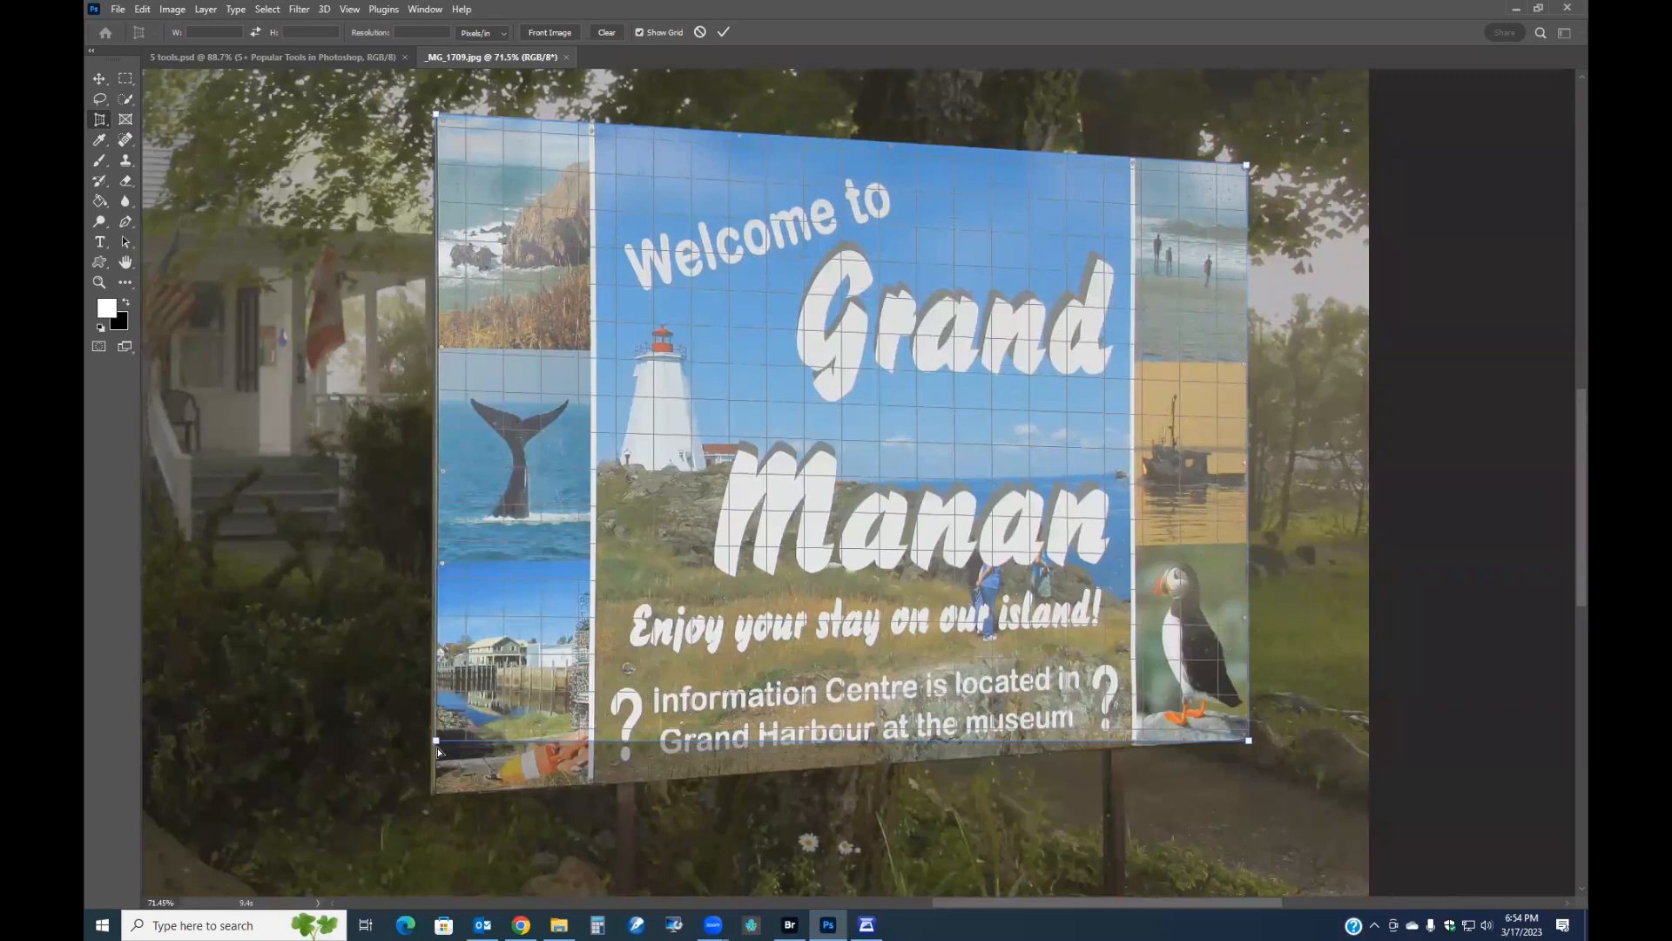
left_click_drag(436, 747, 436, 794)
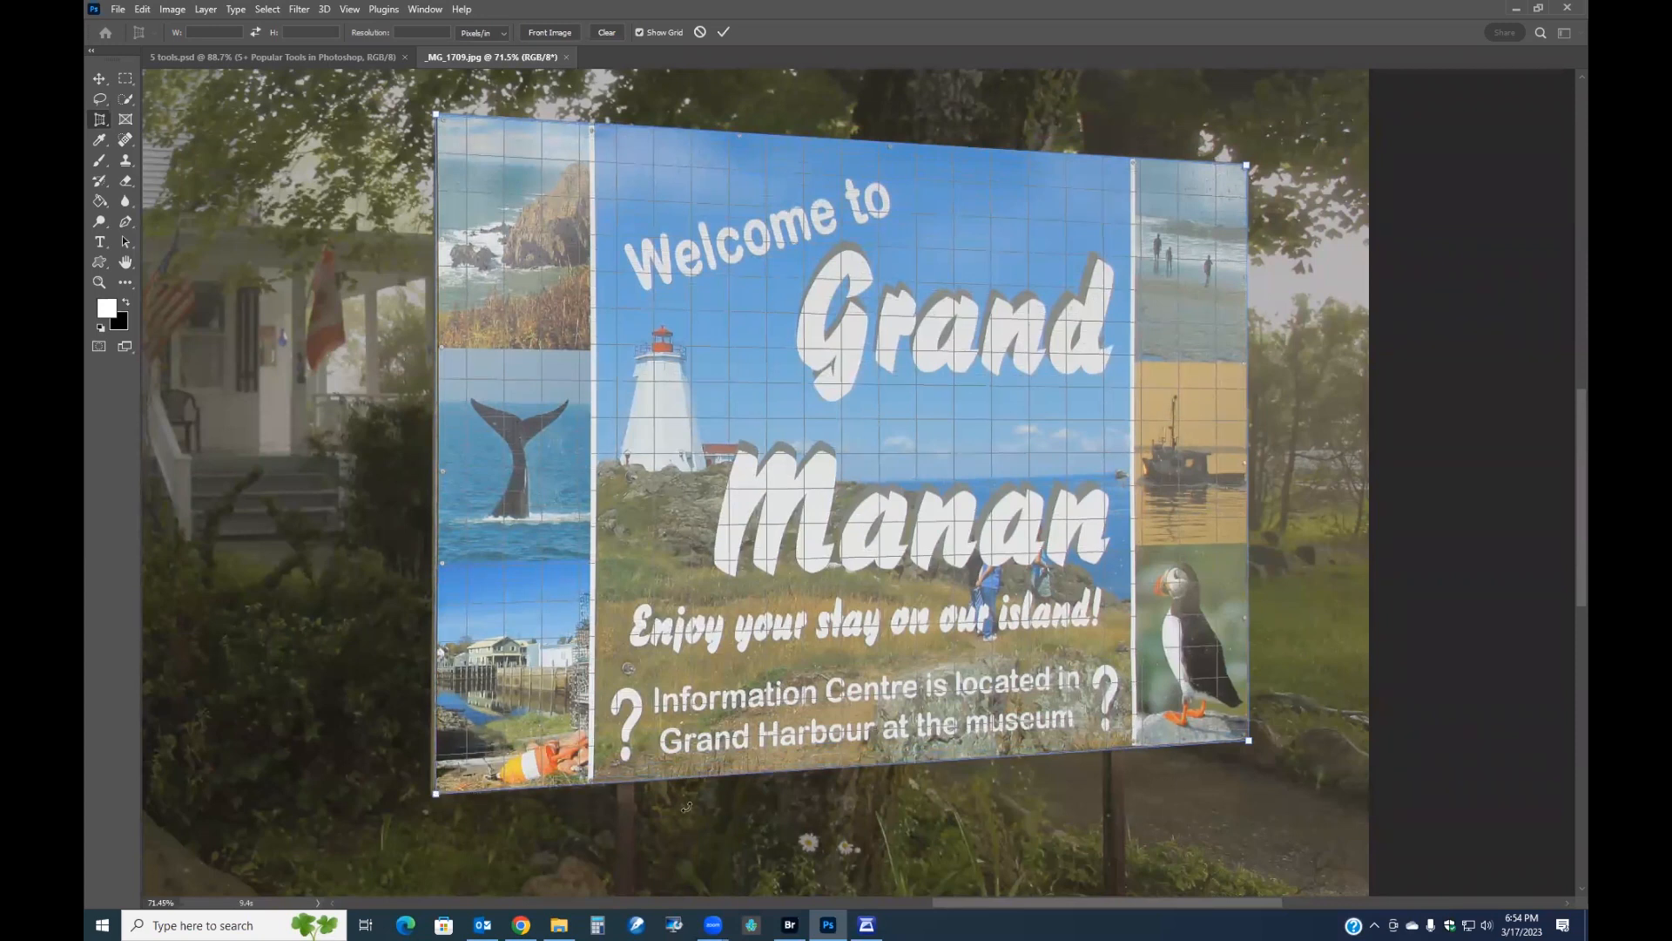
left_click(724, 33)
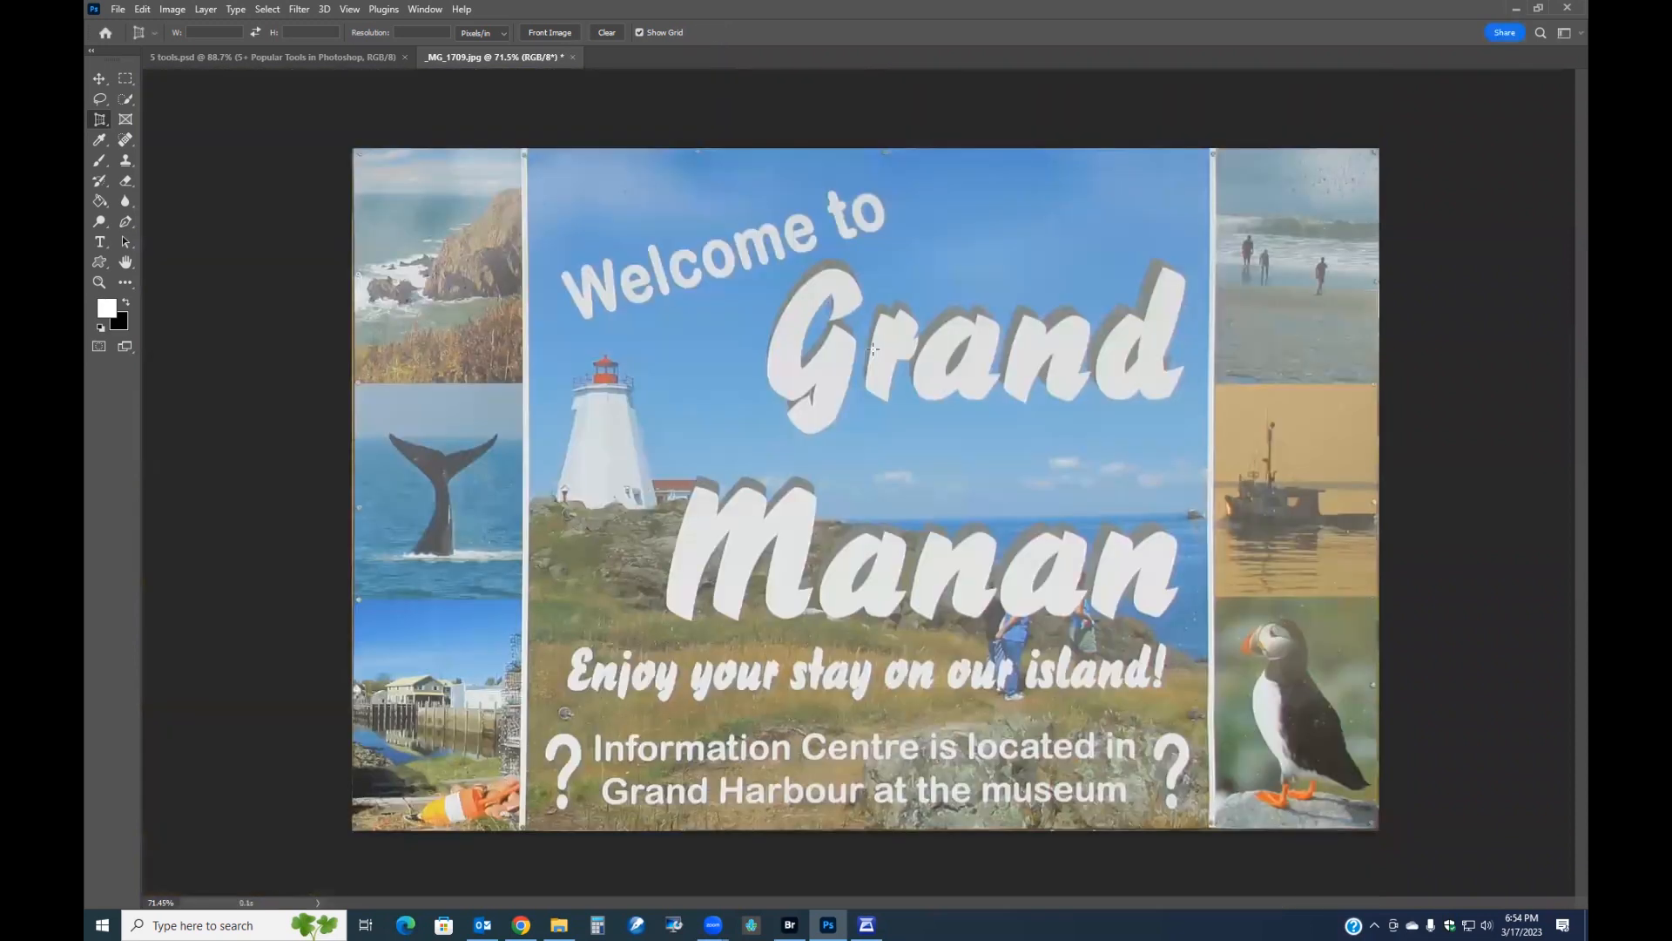
Apply a Levels adjustment that moves the black input point inward to add contrast.
scroll(873, 349, "down", 2)
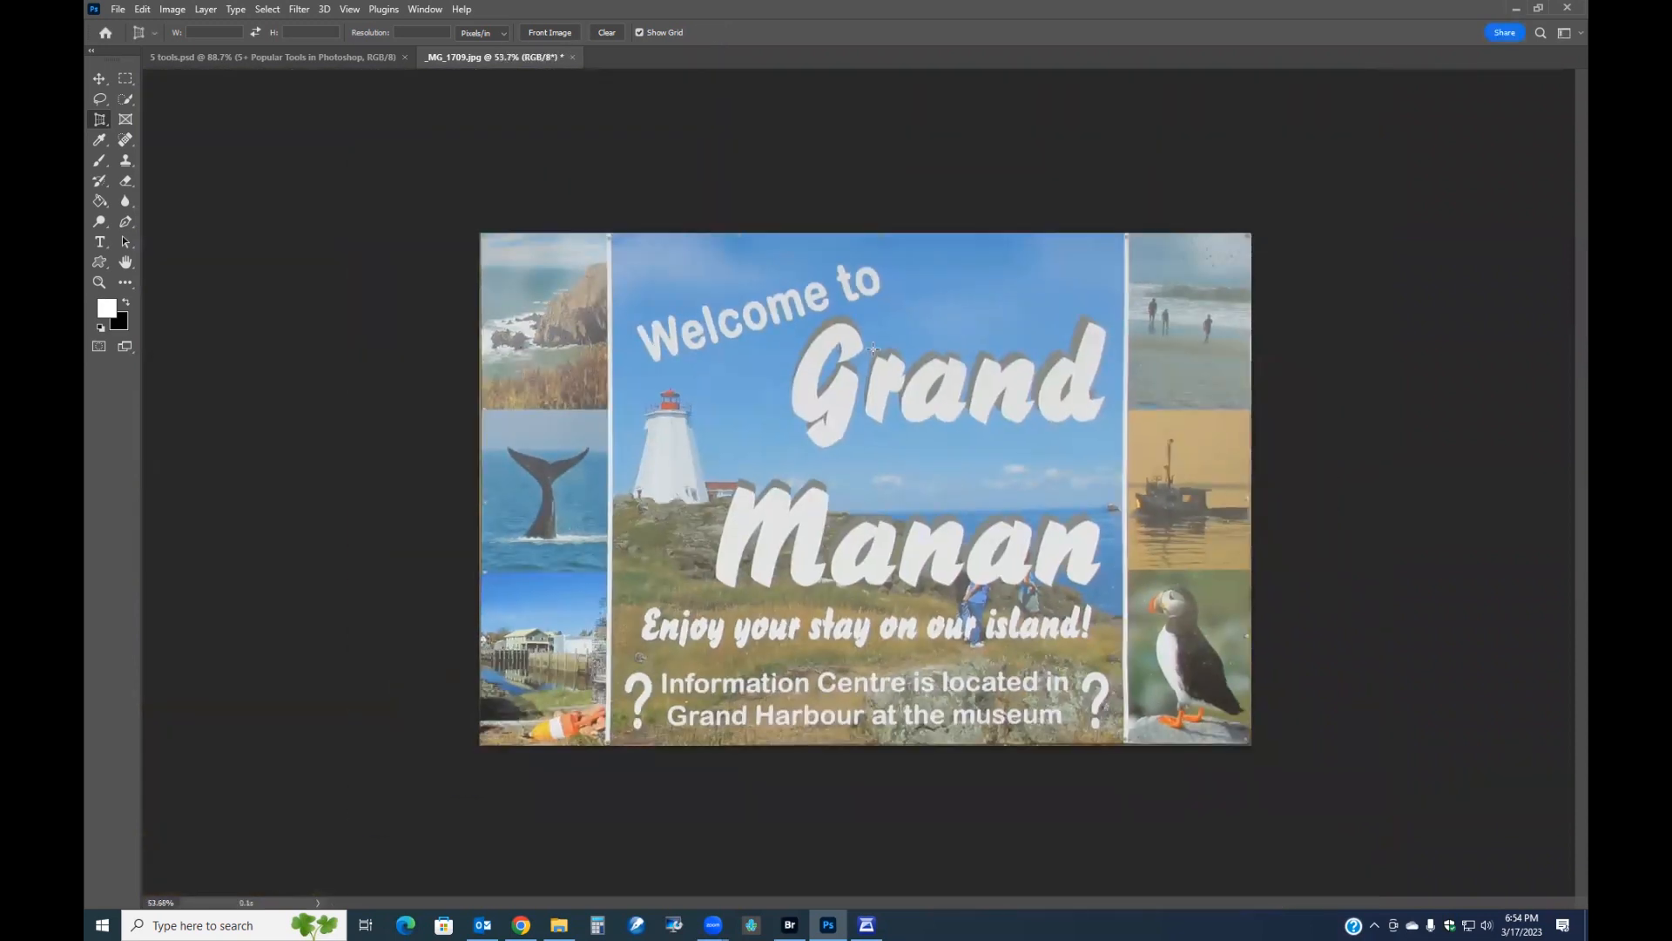
key("ctrl+l")
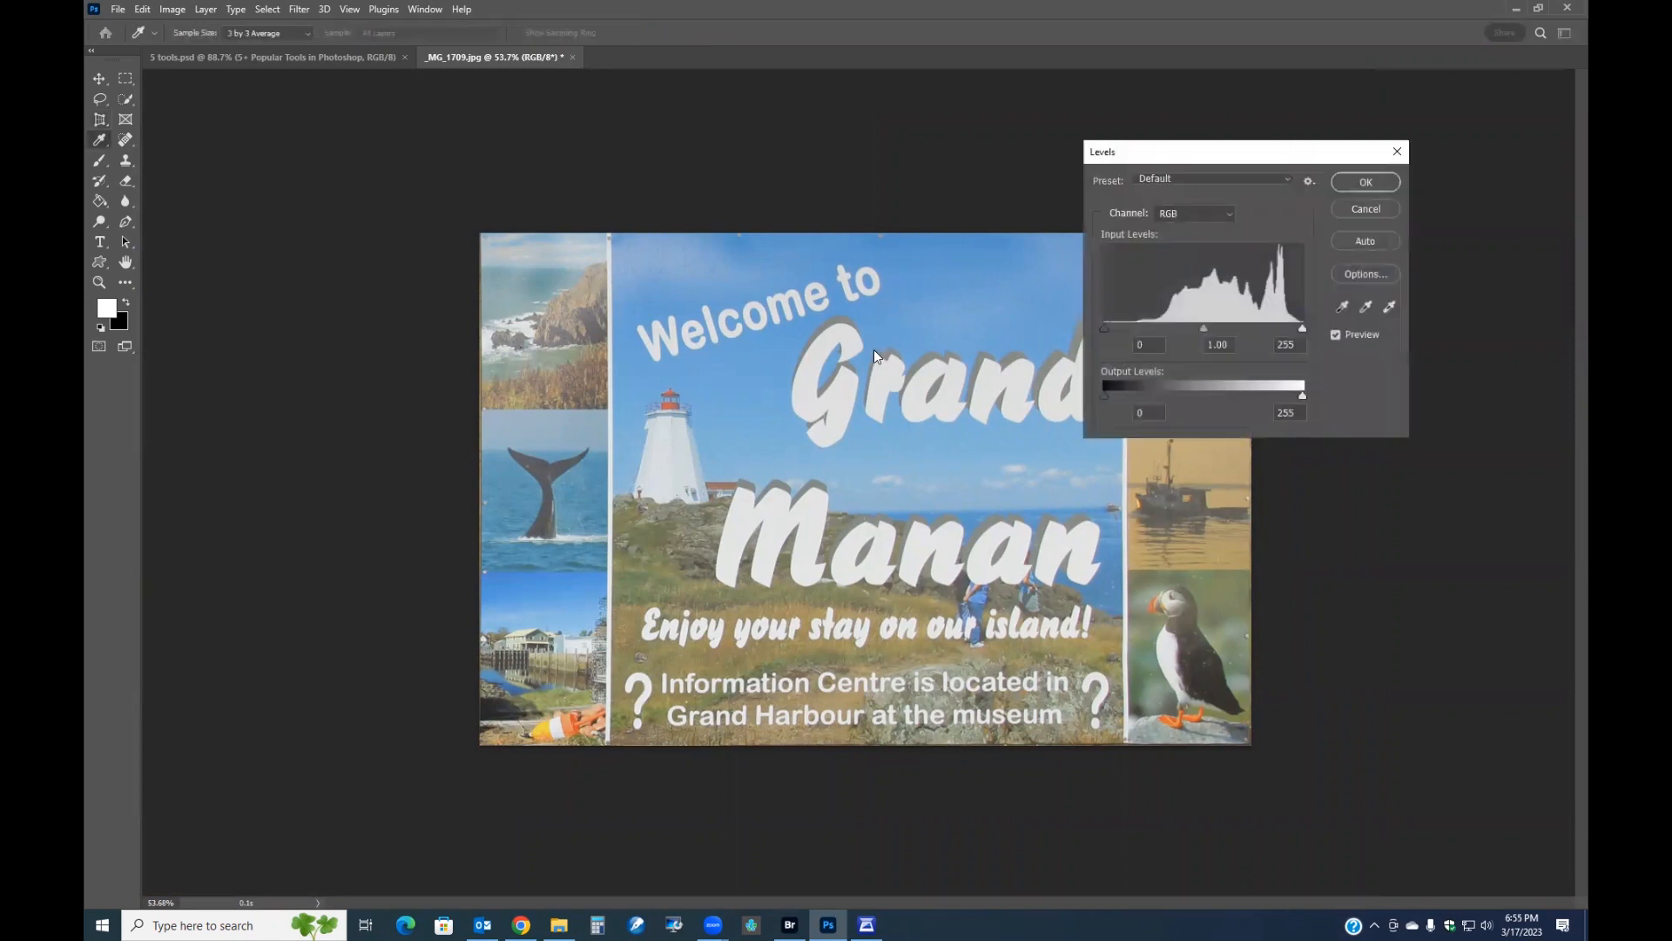
left_click_drag(1107, 325, 1151, 329)
left_click(1366, 181)
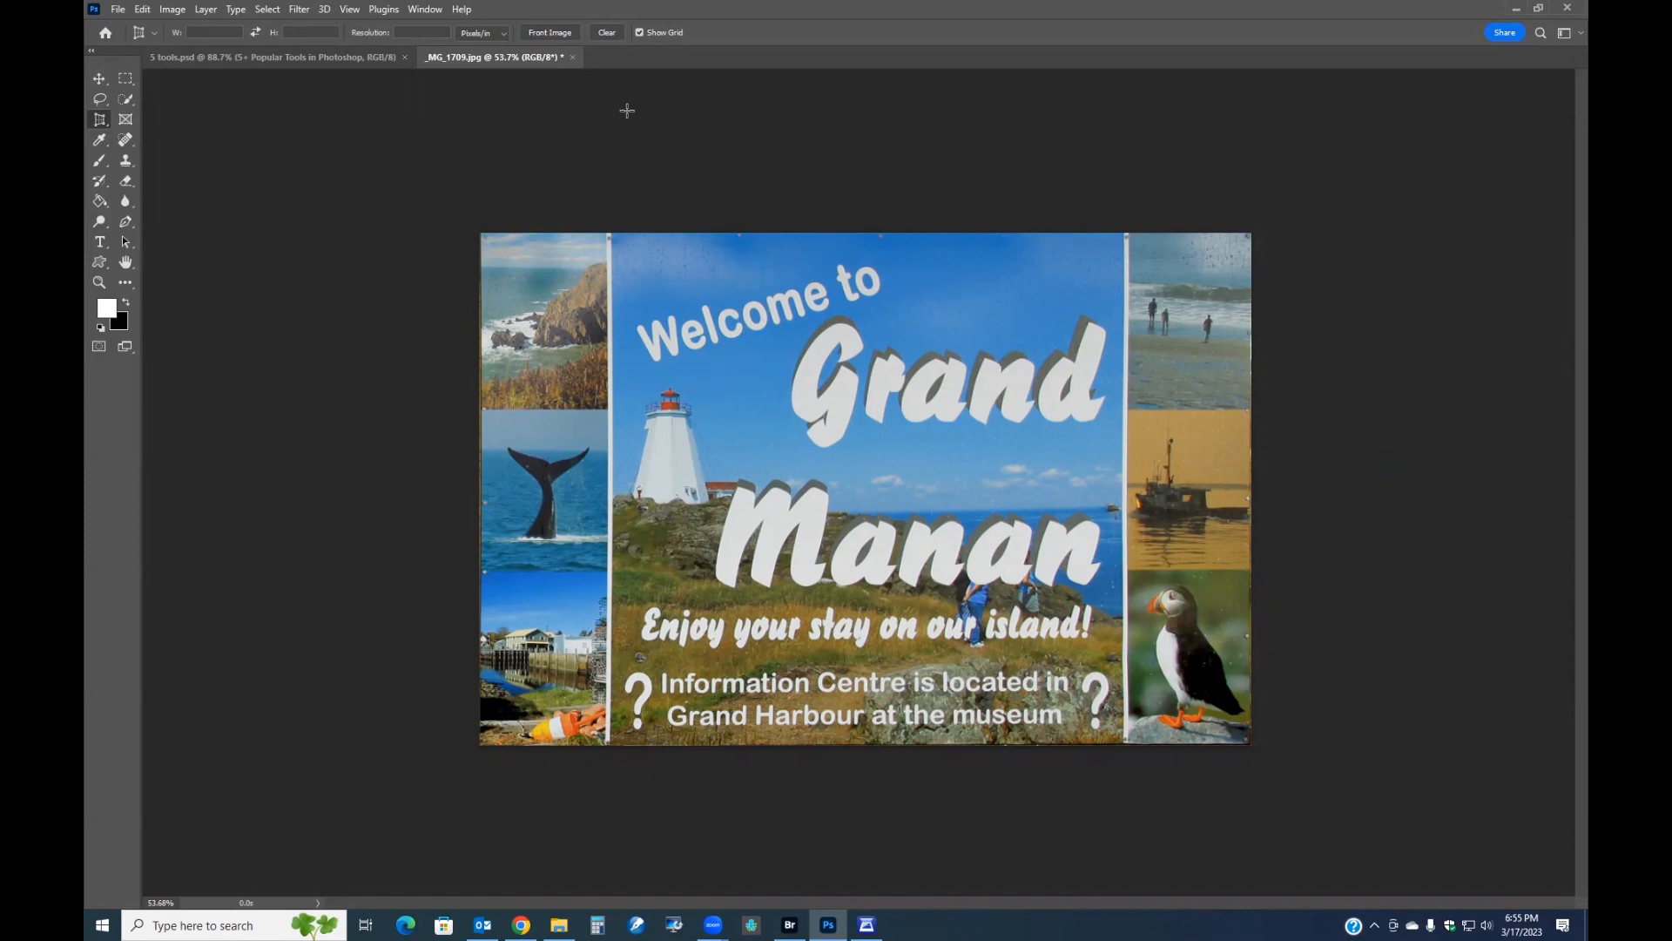
Close the Grand Manan photo without saving changes.
left_click(573, 56)
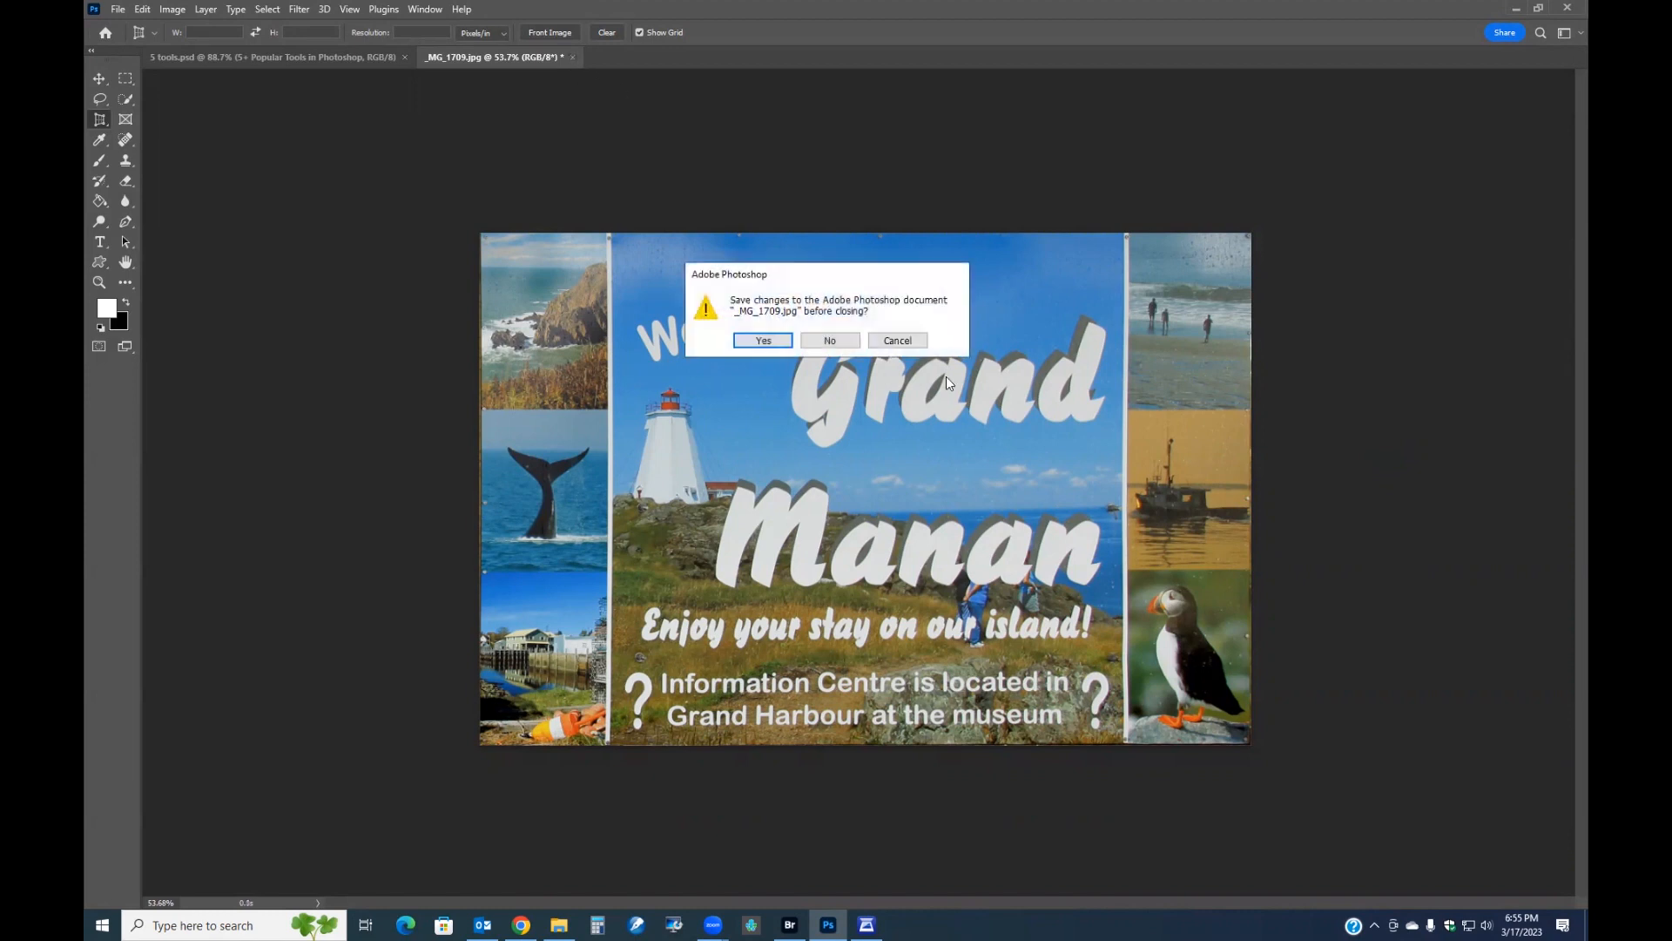
left_click(827, 340)
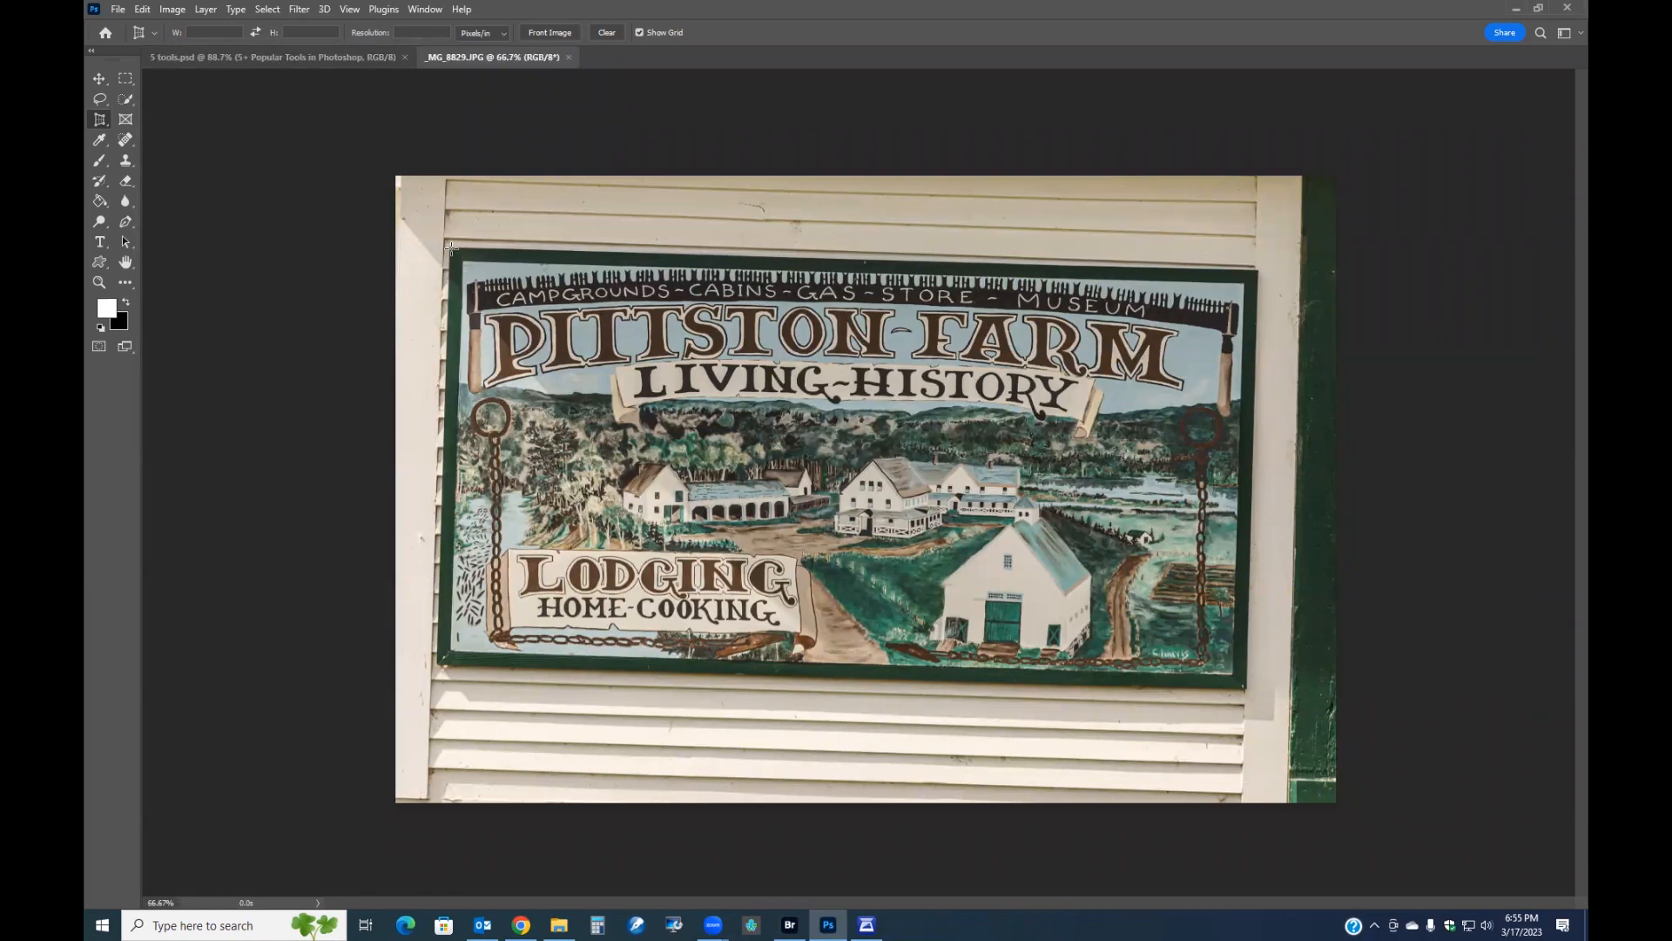
Draw a perspective crop box around the Pittston Farm sign and align its bottom-left corner with the sign's corner.
left_click_drag(452, 248, 1245, 688)
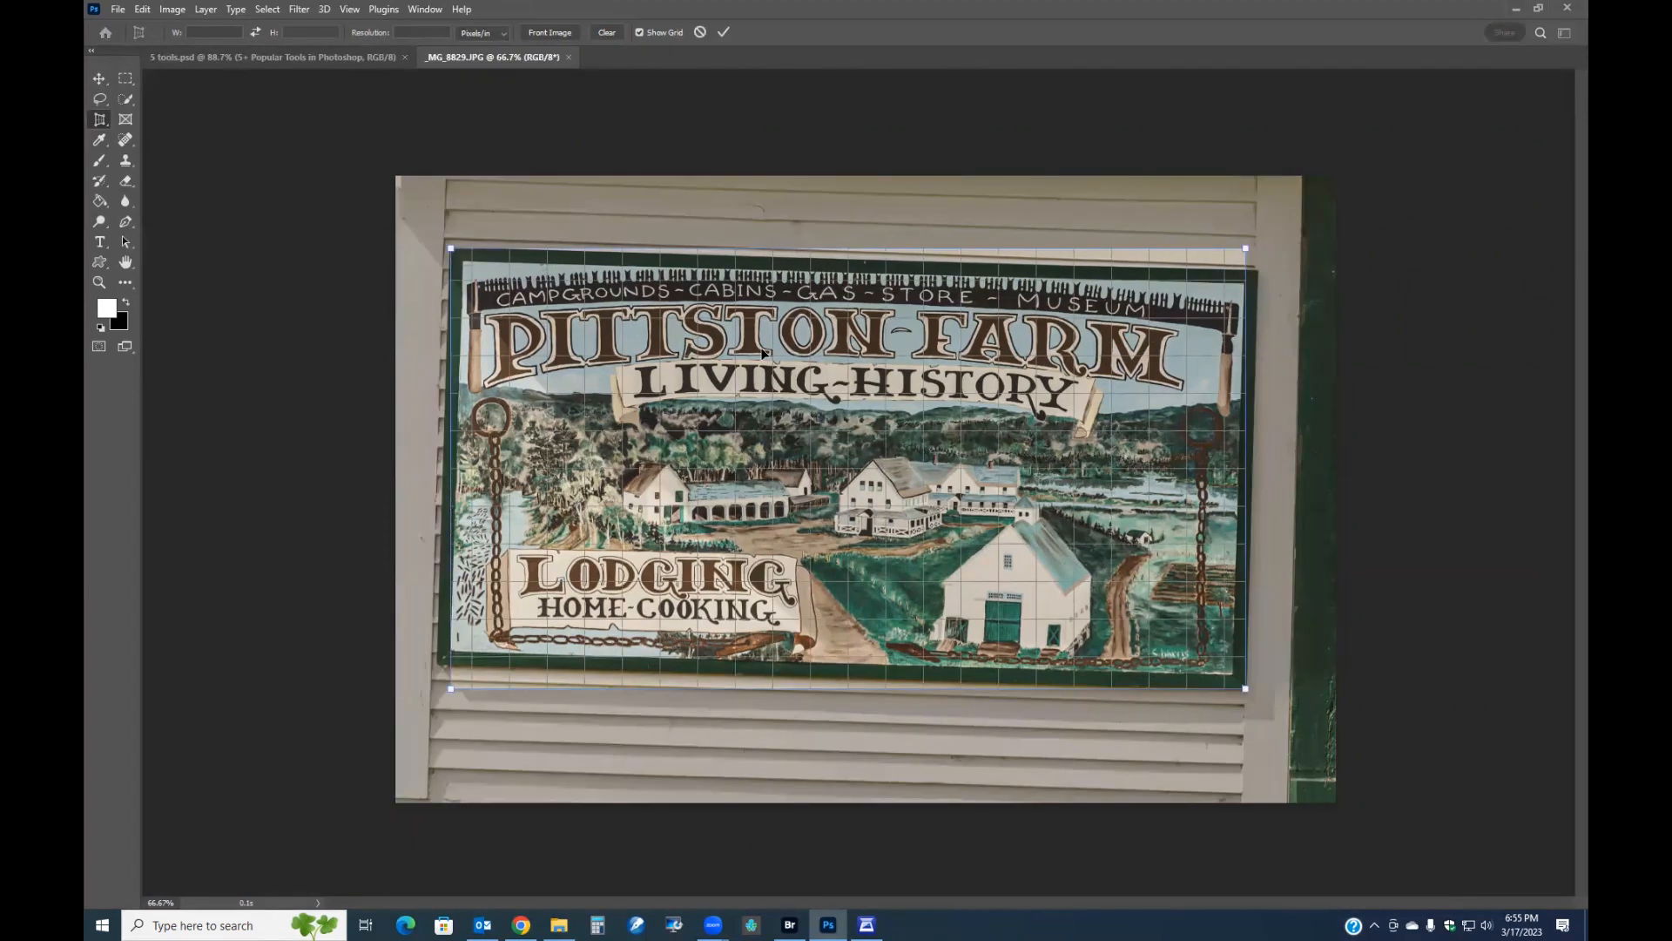
scroll(425, 684, "up", 5)
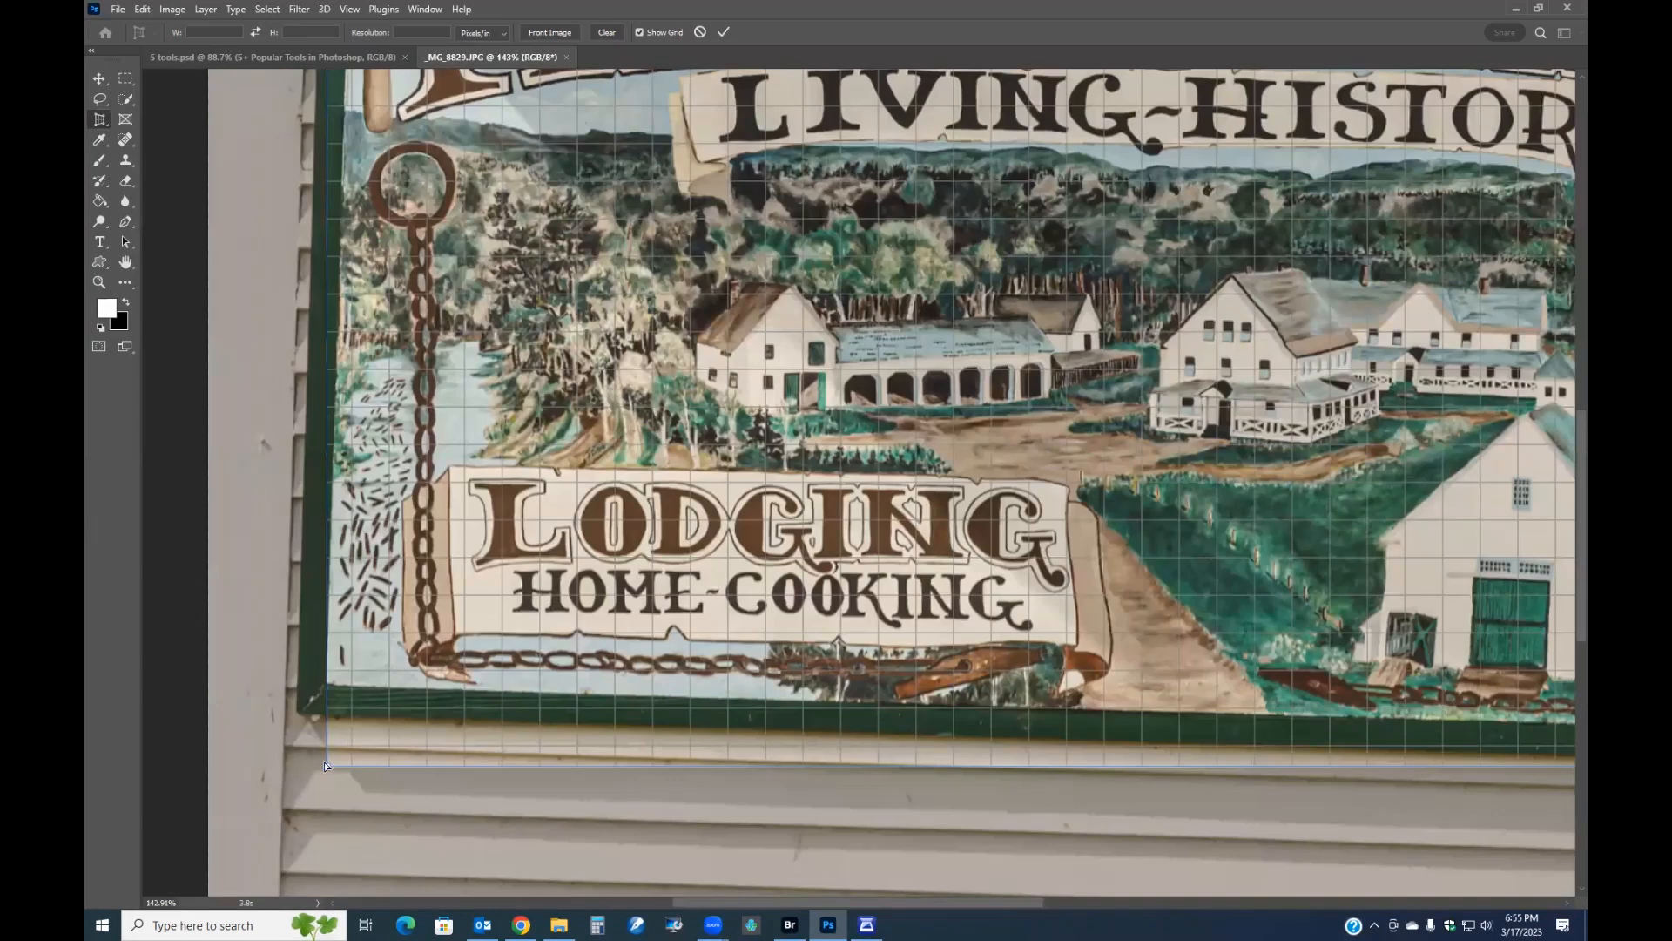
left_click_drag(324, 765, 298, 713)
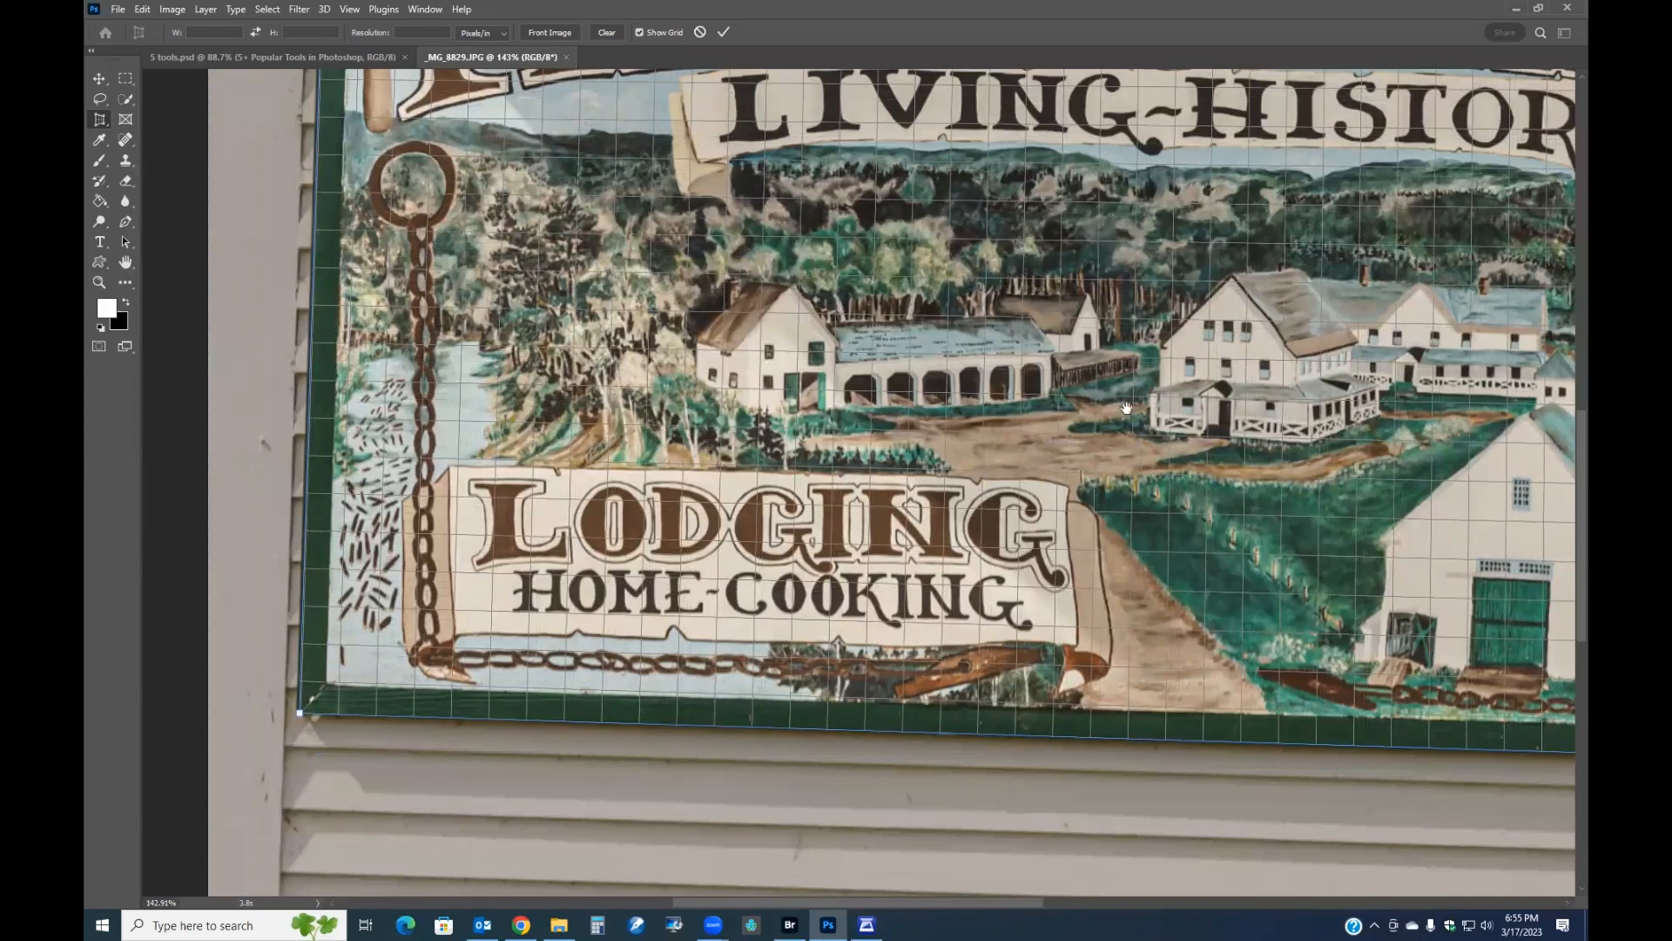
Align the top-right crop corner with the sign's corner and commit the perspective crop.
left_click_drag(1160, 381, 654, 721)
left_click_drag(1209, 417, 738, 474)
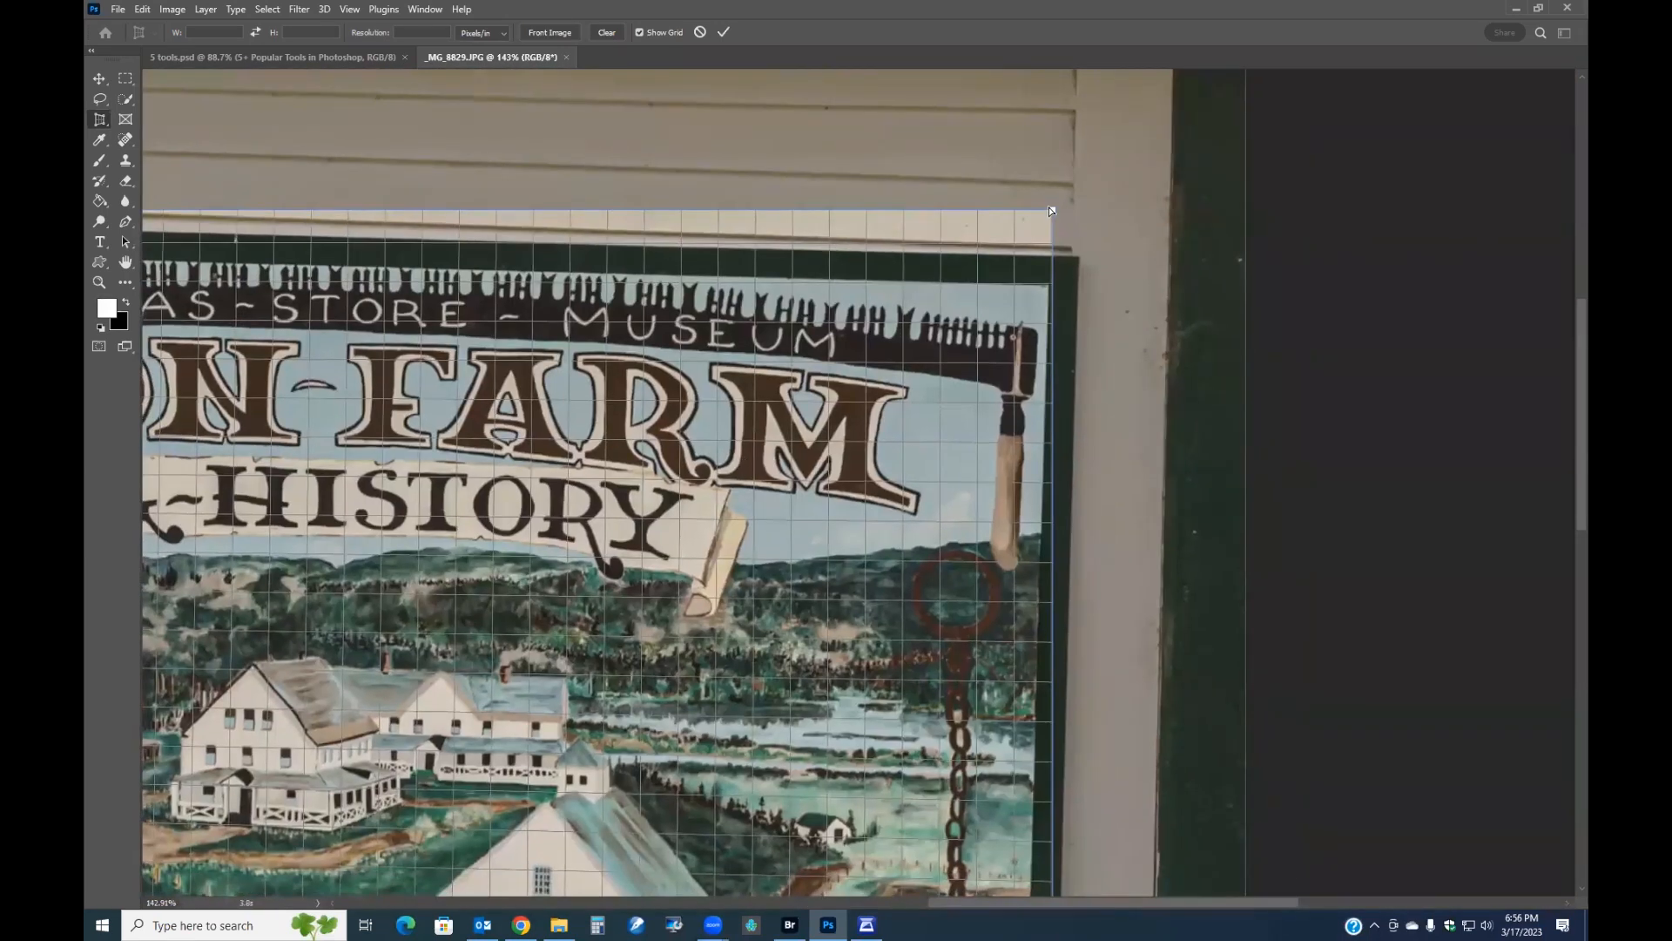
left_click_drag(1054, 212, 1077, 260)
scroll(834, 430, "down", 5)
key("Return")
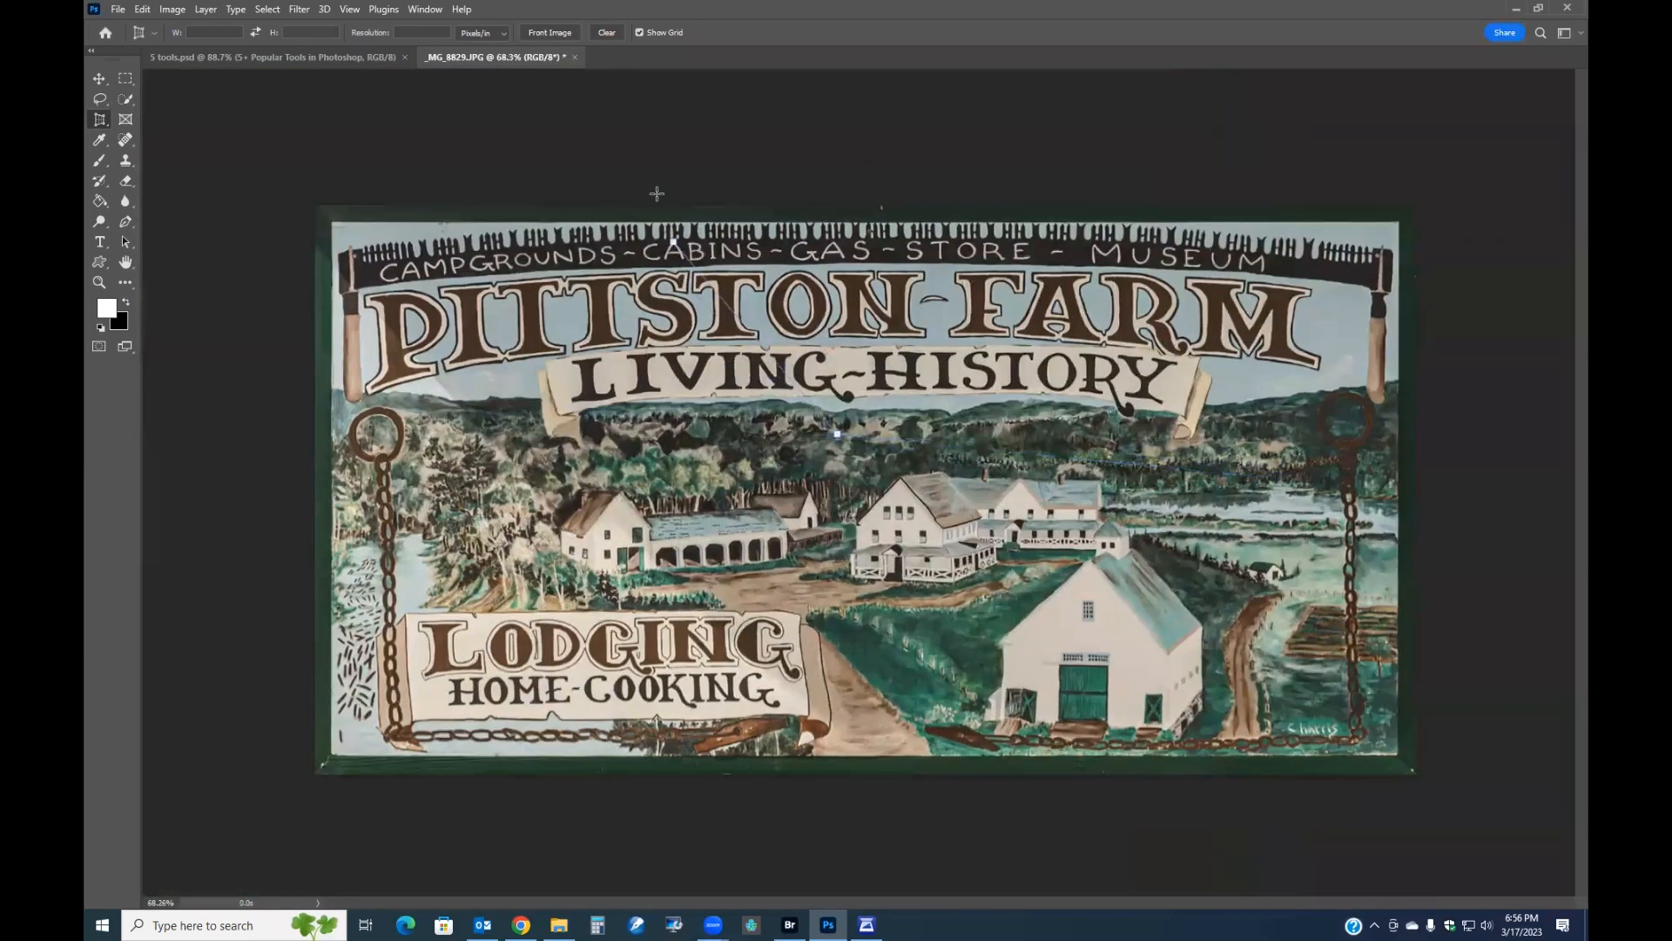
left_click(840, 439)
left_click(433, 175)
left_click(594, 168)
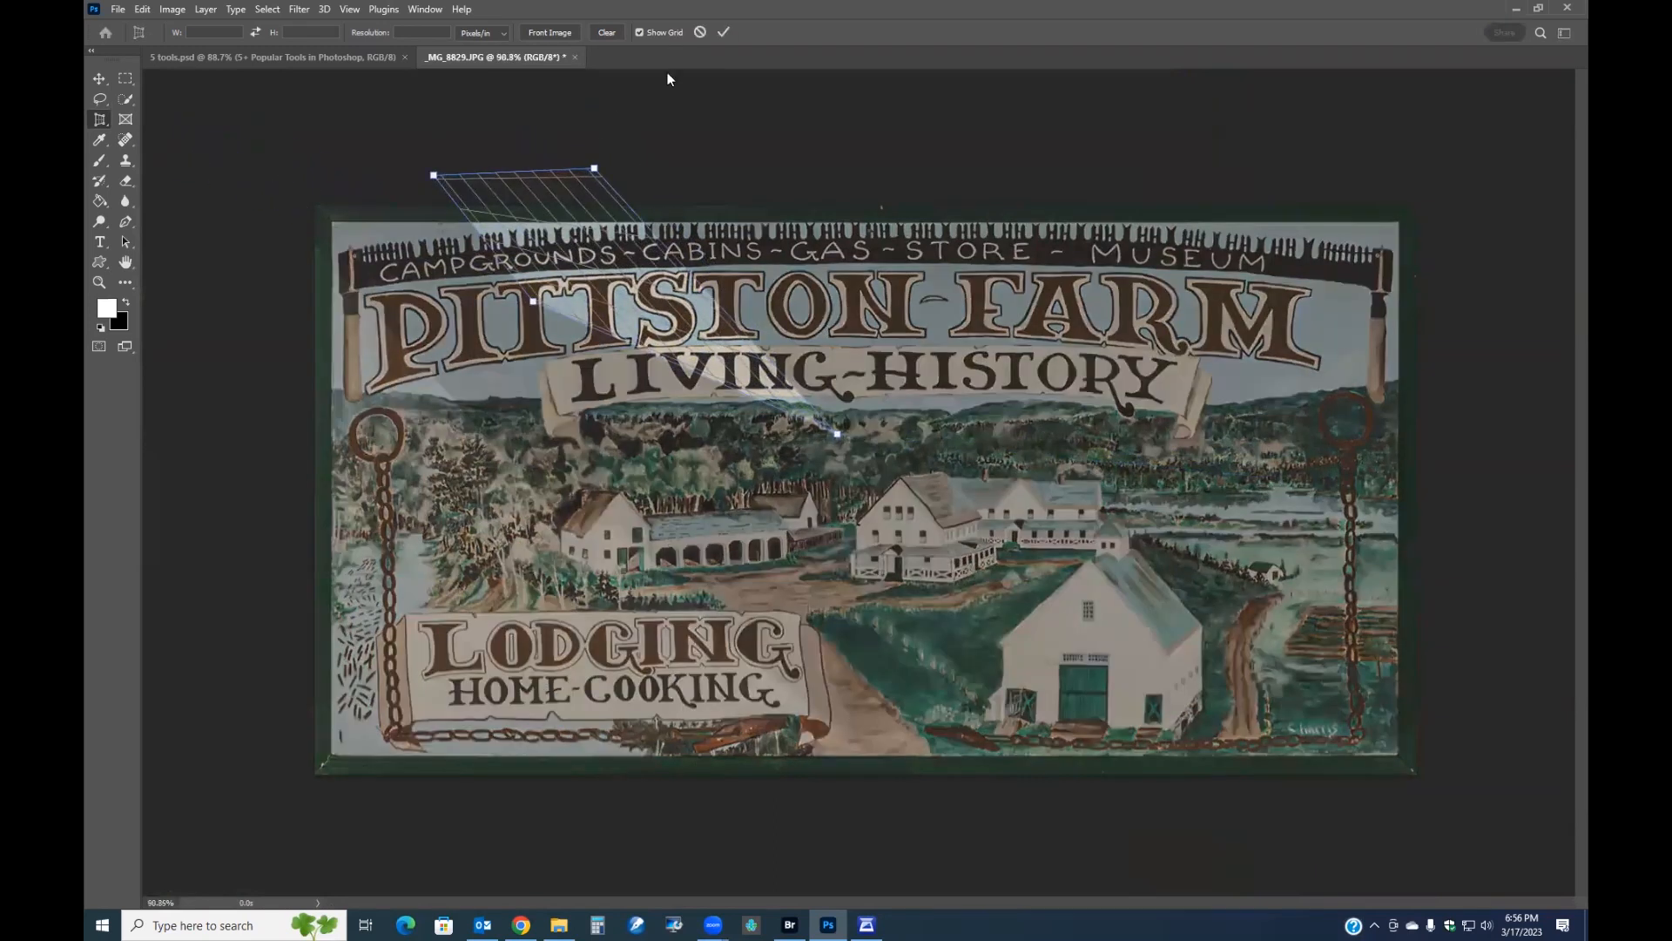
left_click(699, 32)
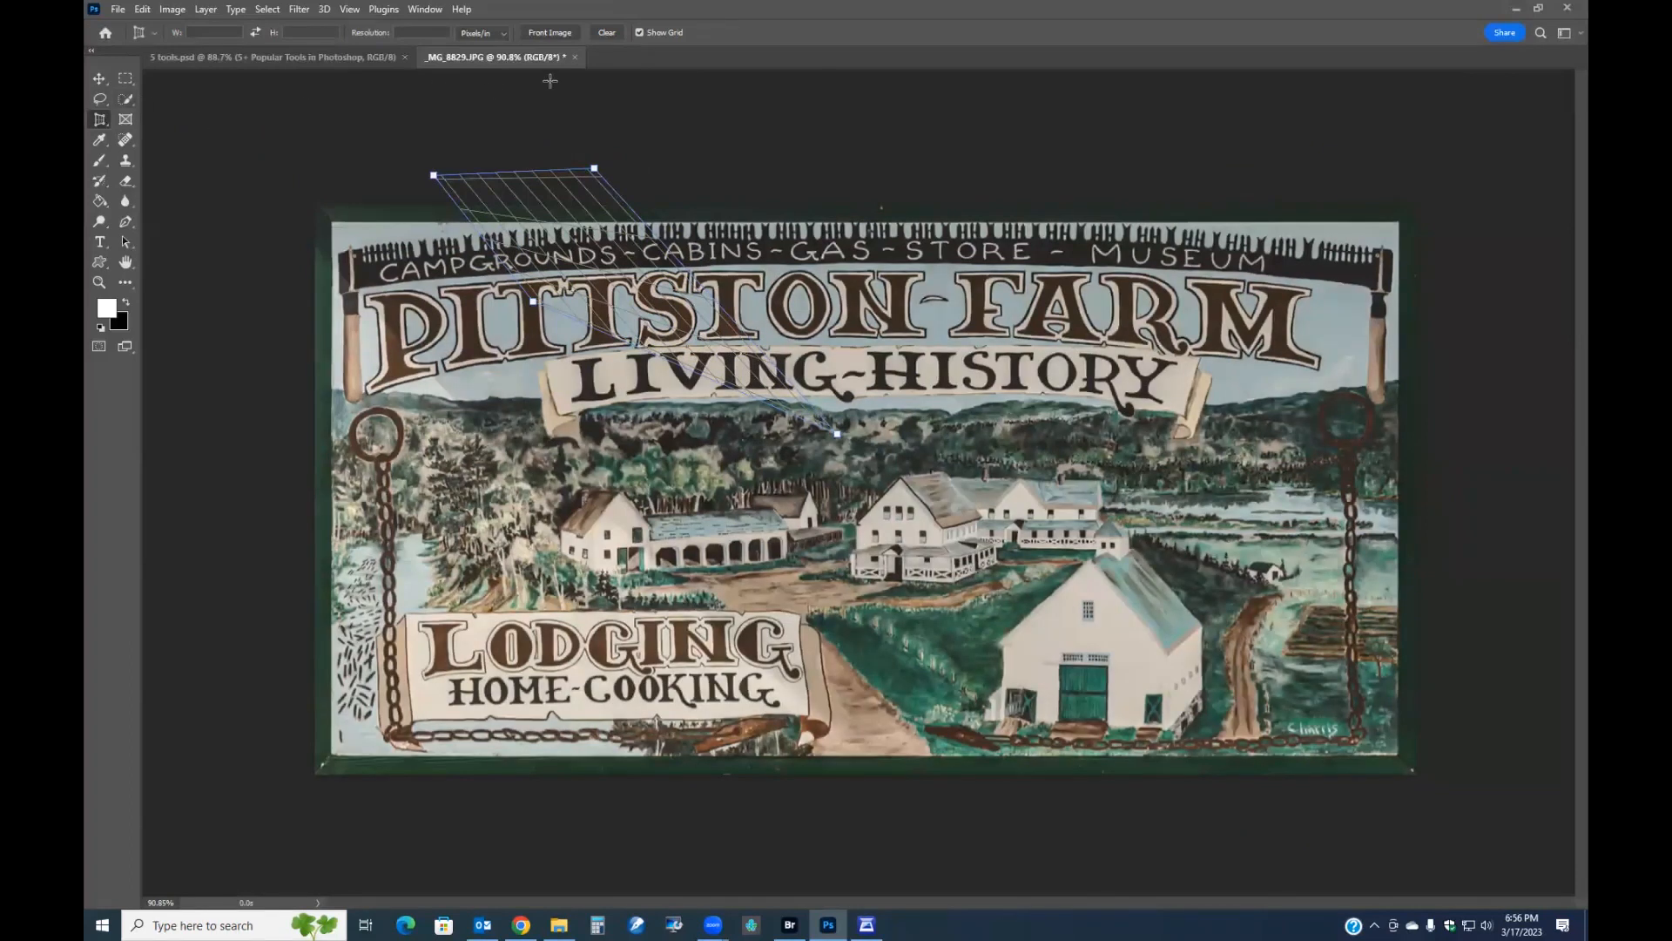
left_click(127, 78)
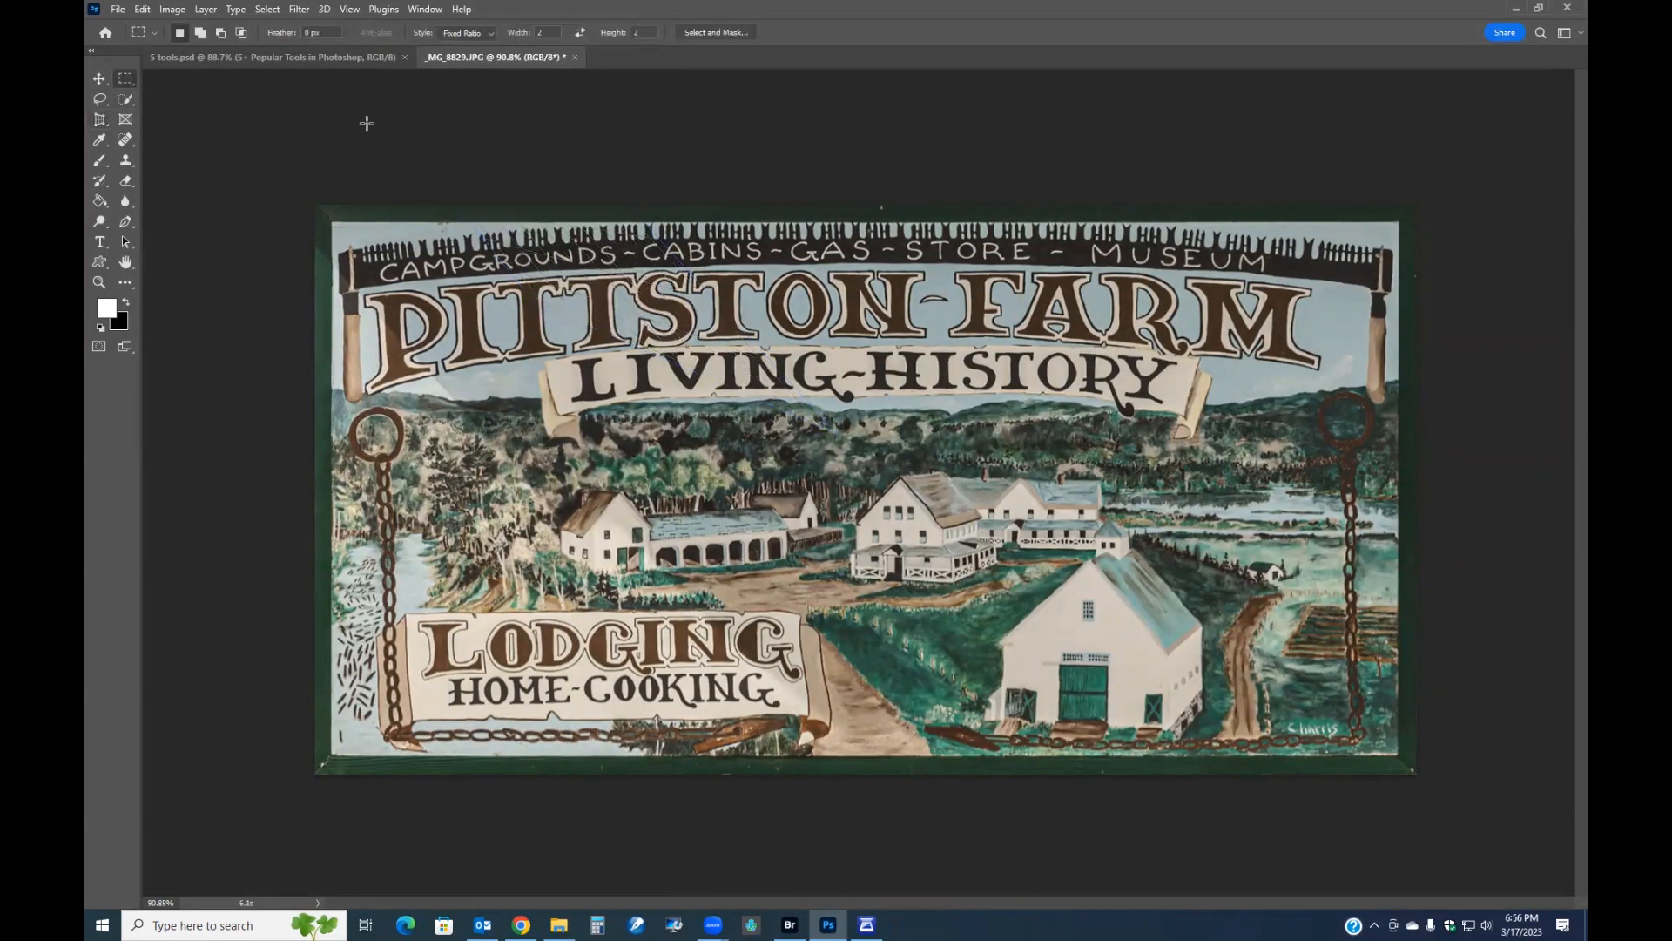
key("ctrl+plus")
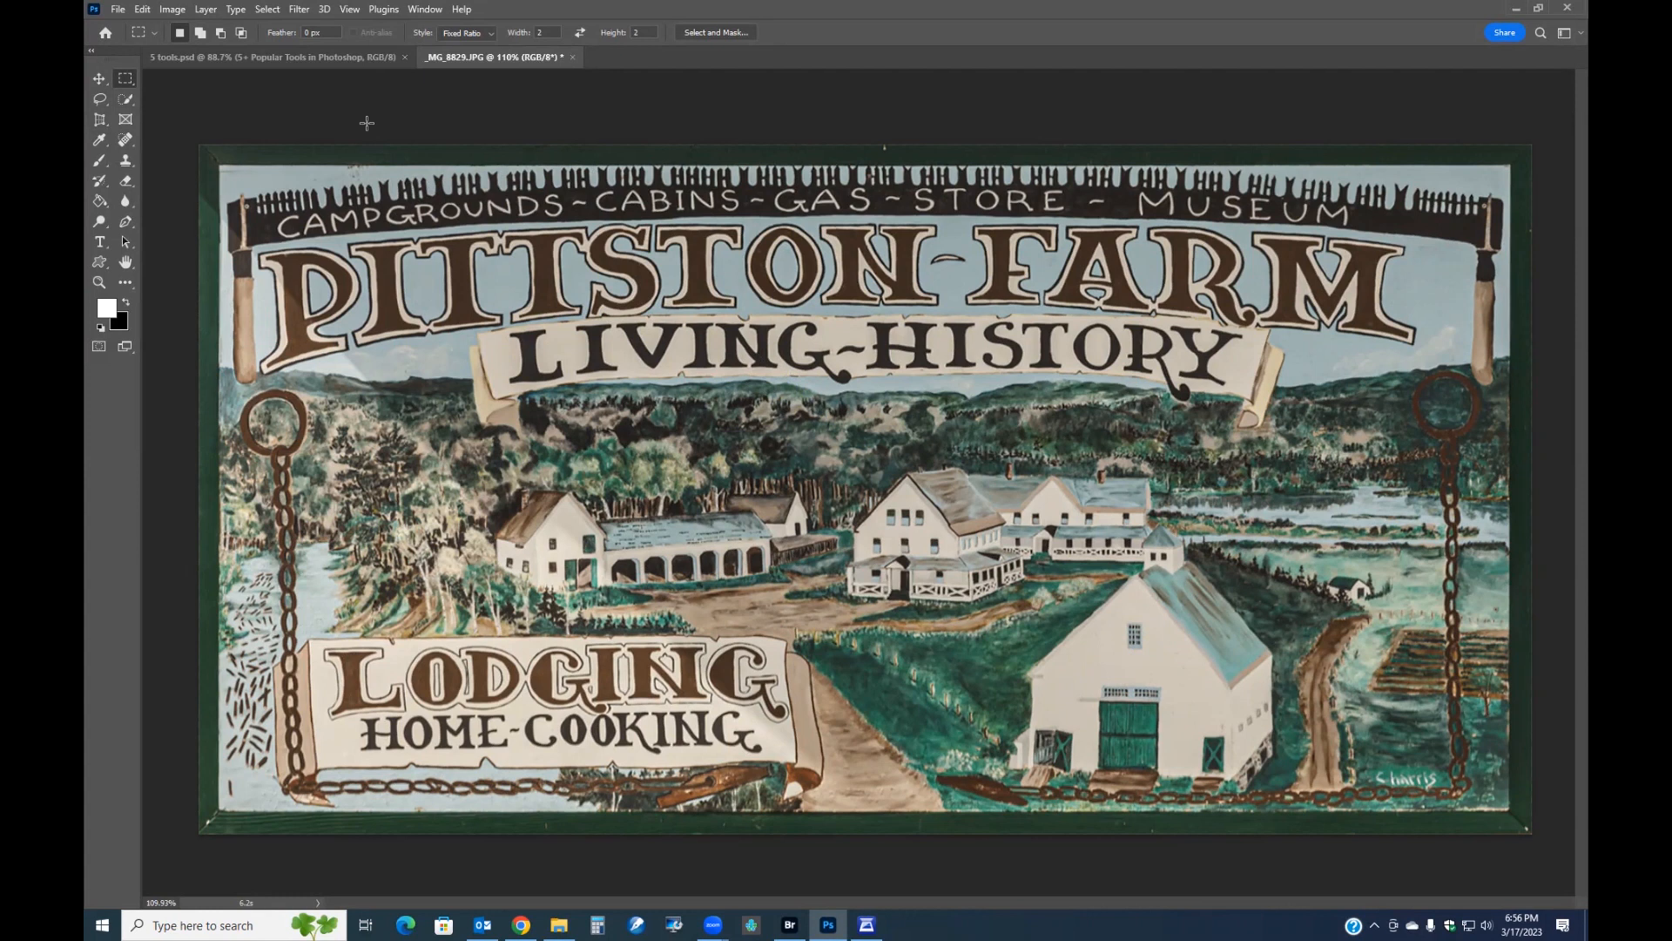
left_click(100, 119)
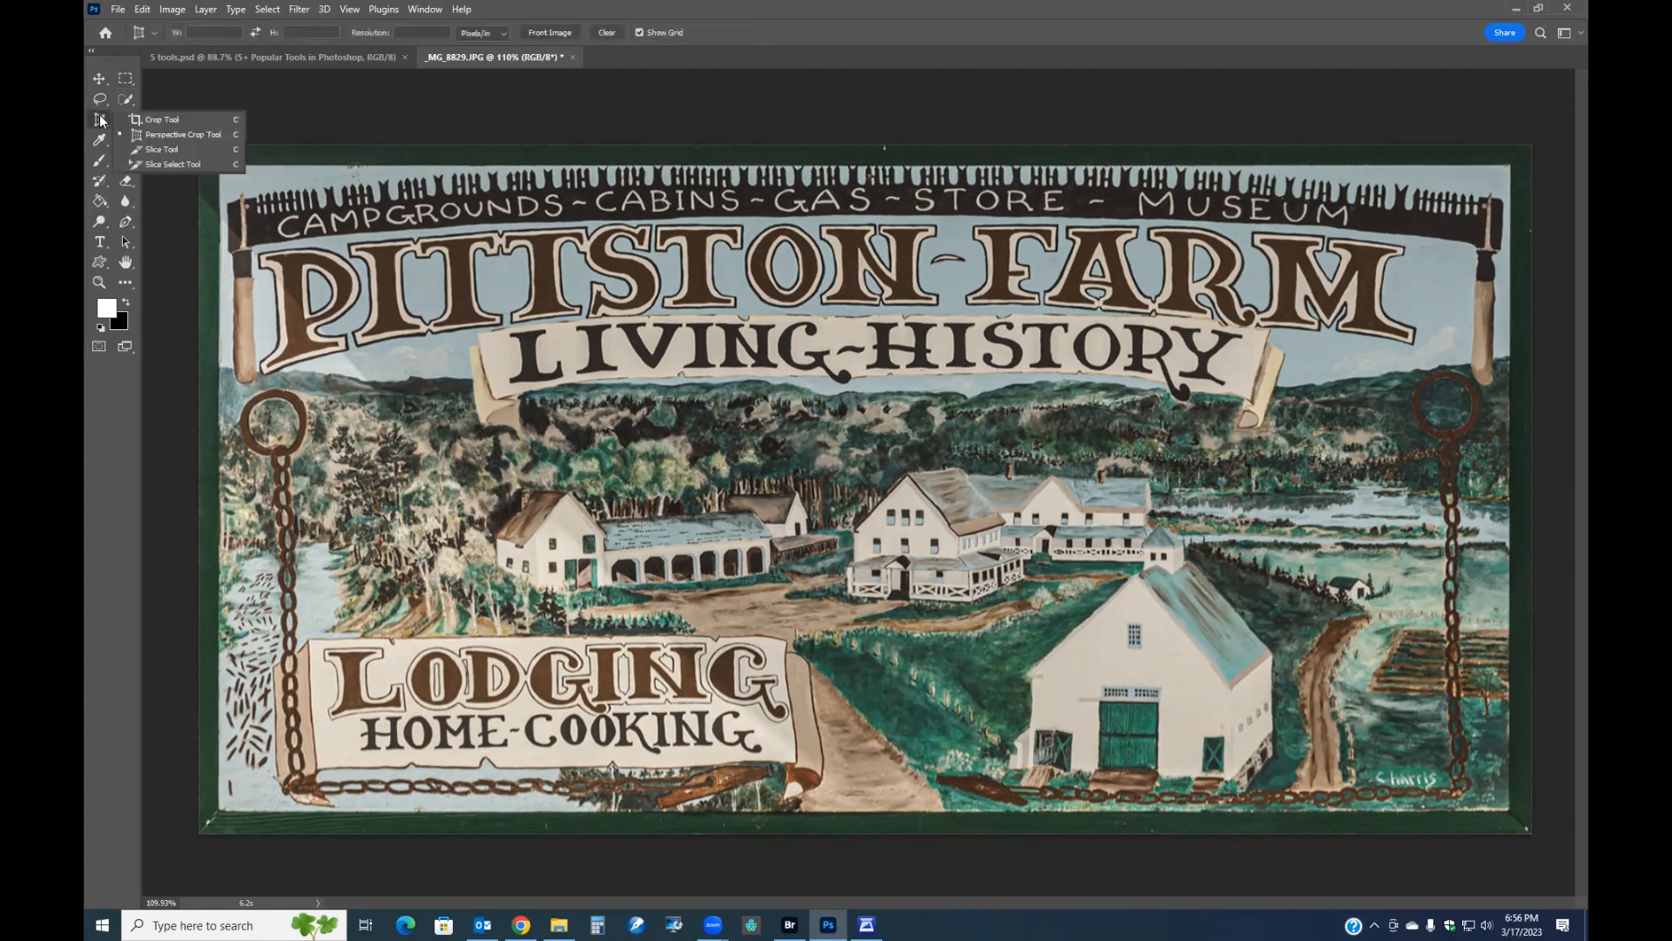
left_click(195, 118)
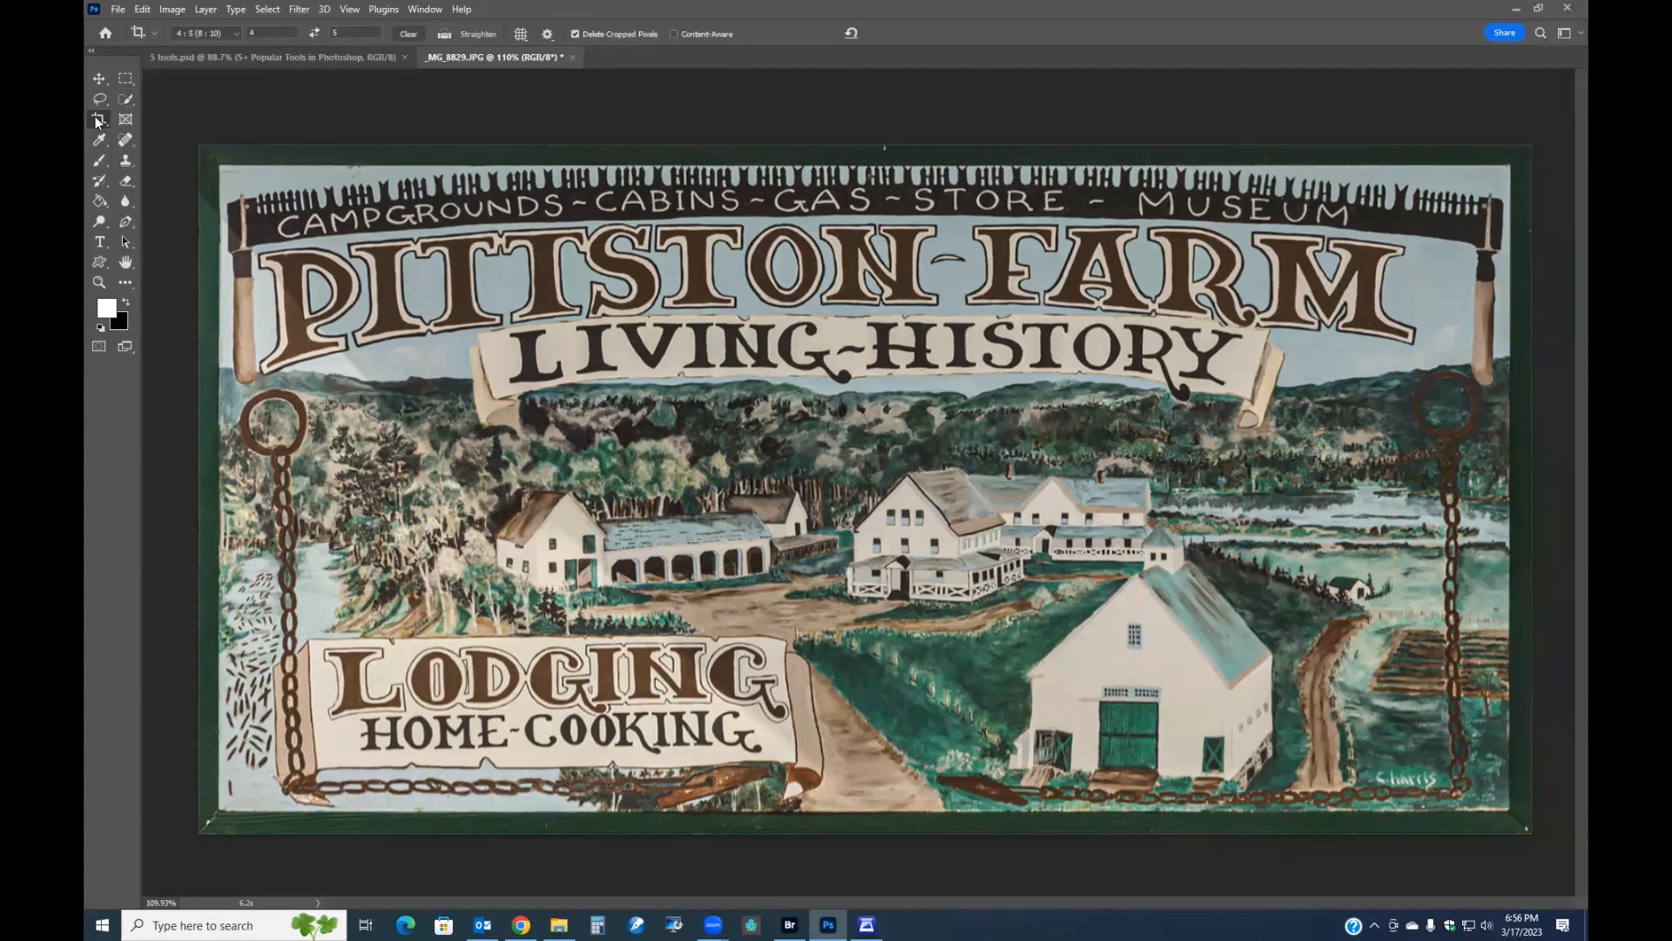
left_click(98, 118)
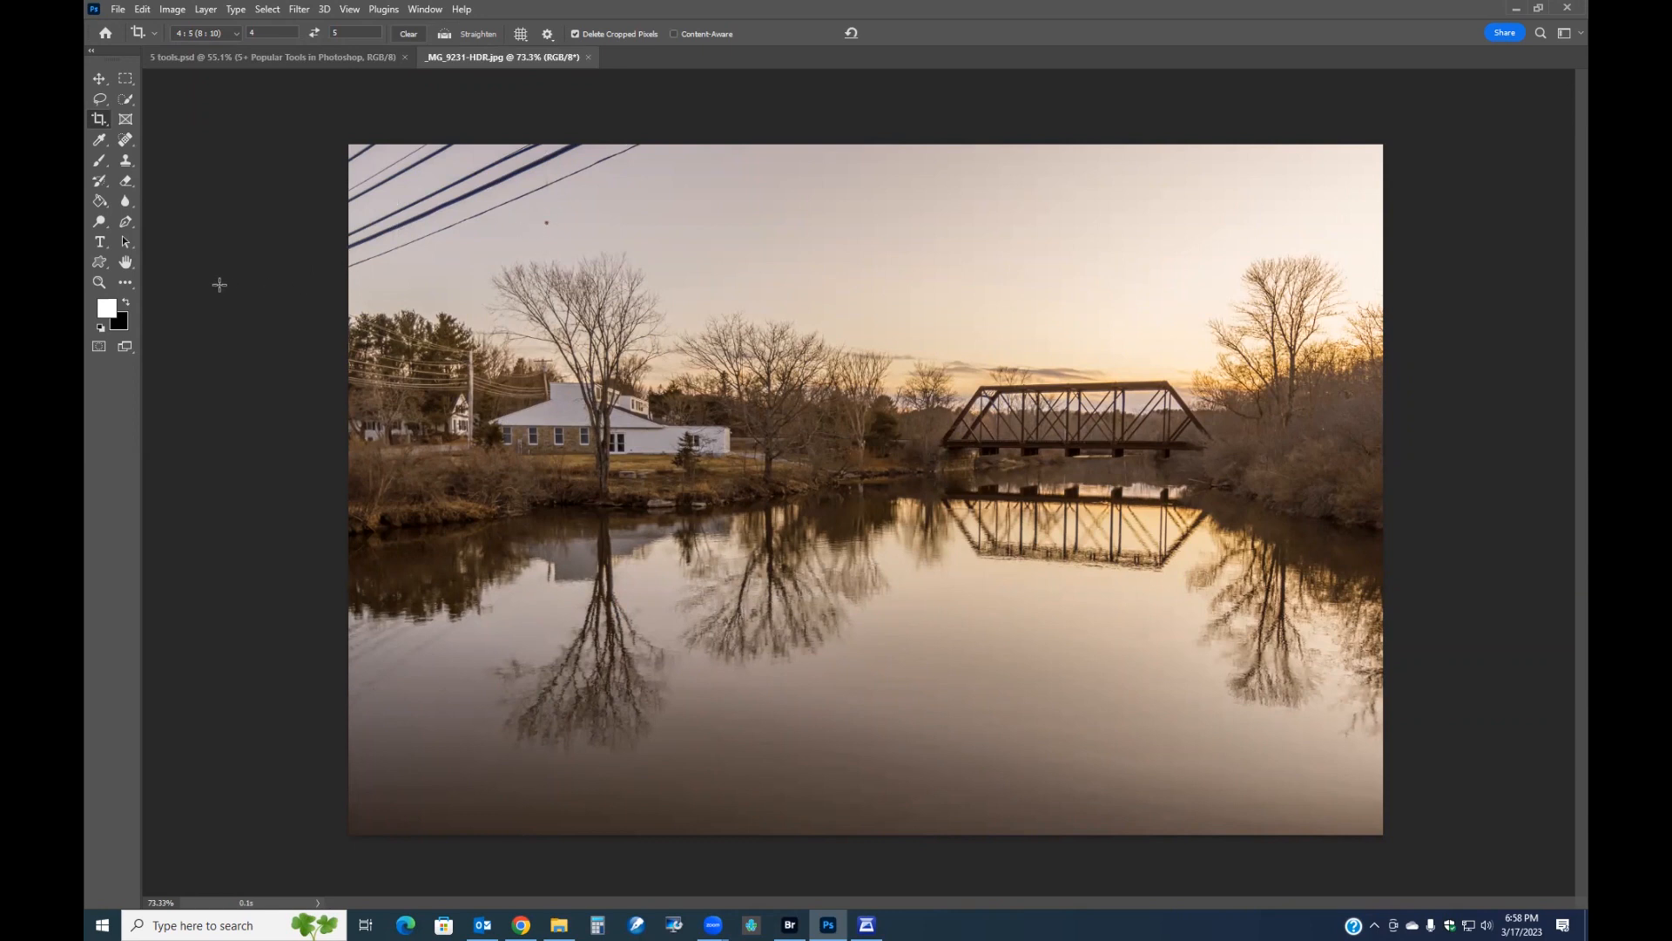
Select the Spot Healing Brush, enlarge the brush, and paint over the power lines at the top of the bridge photo.
left_click(126, 139)
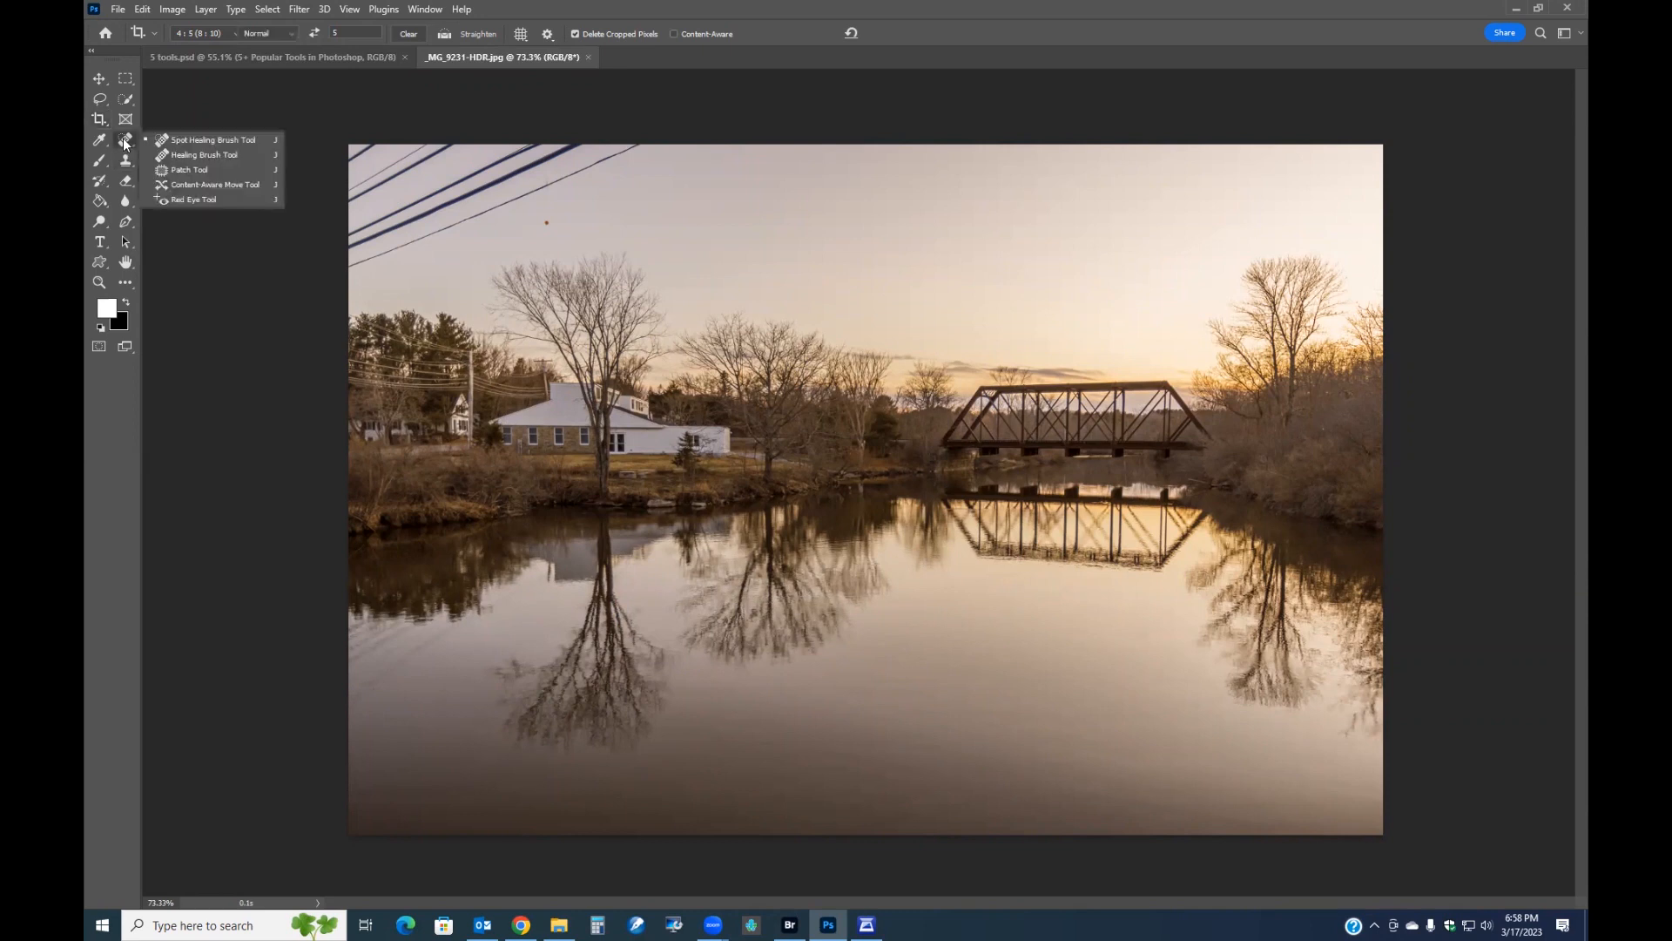
left_click(201, 142)
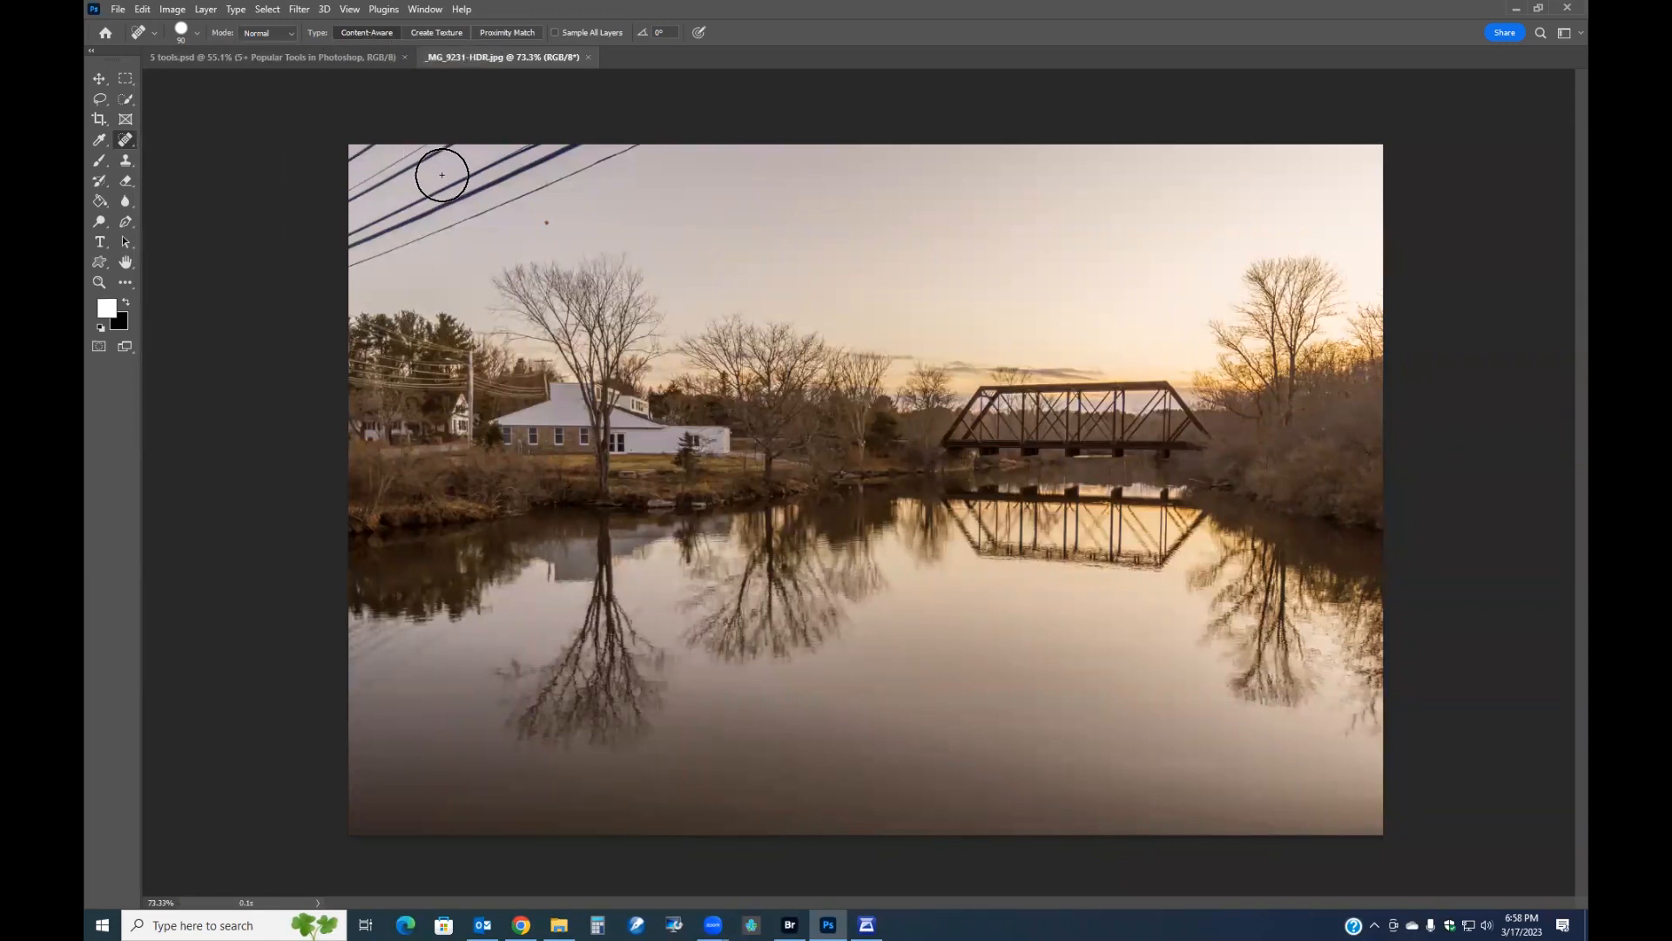
key("bracketright")
key("bracketright")
mouse_move(645, 150)
left_mouse_down()
mouse_move(379, 158)
mouse_move(375, 238)
mouse_move(671, 161)
mouse_move(457, 225)
mouse_move(398, 251)
mouse_move(366, 292)
mouse_move(528, 210)
mouse_move(684, 174)
mouse_move(727, 148)
mouse_move(710, 96)
left_mouse_up()
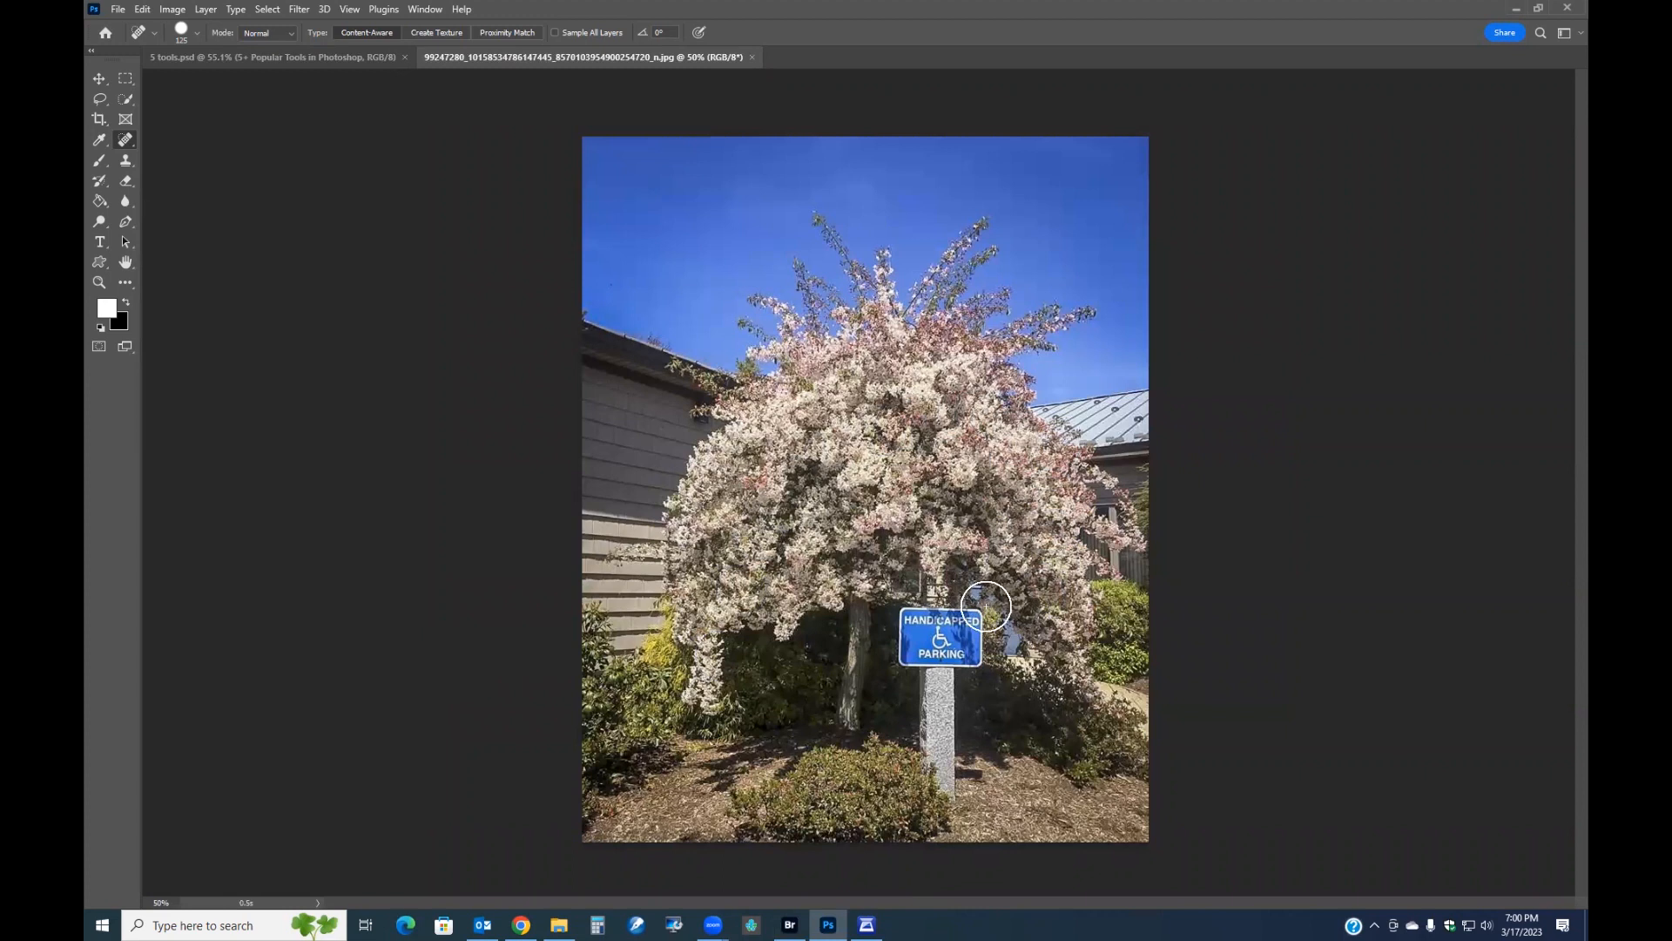
Paint out the handicapped parking sign and its post under the blossom tree with the Spot Healing Brush.
mouse_move(989, 624)
left_mouse_down()
mouse_move(917, 615)
mouse_move(902, 634)
mouse_move(966, 654)
mouse_move(939, 667)
mouse_move(943, 803)
mouse_move(972, 623)
mouse_move(951, 606)
mouse_move(898, 621)
mouse_move(933, 805)
left_mouse_up()
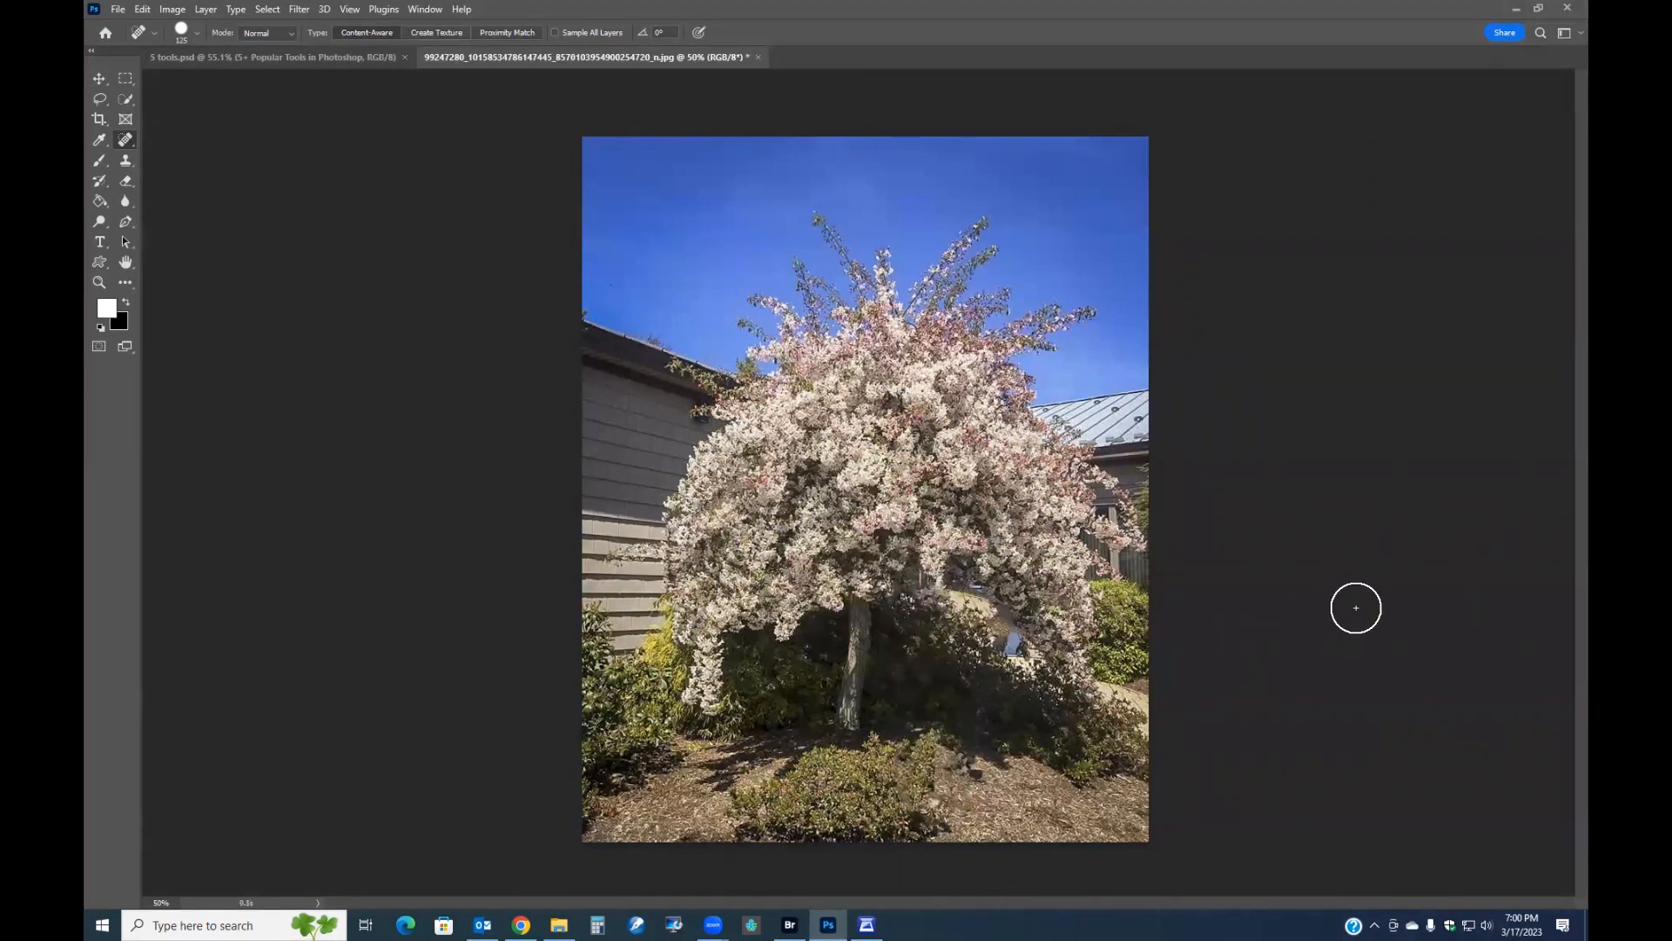
left_click_drag(1004, 639, 1034, 657)
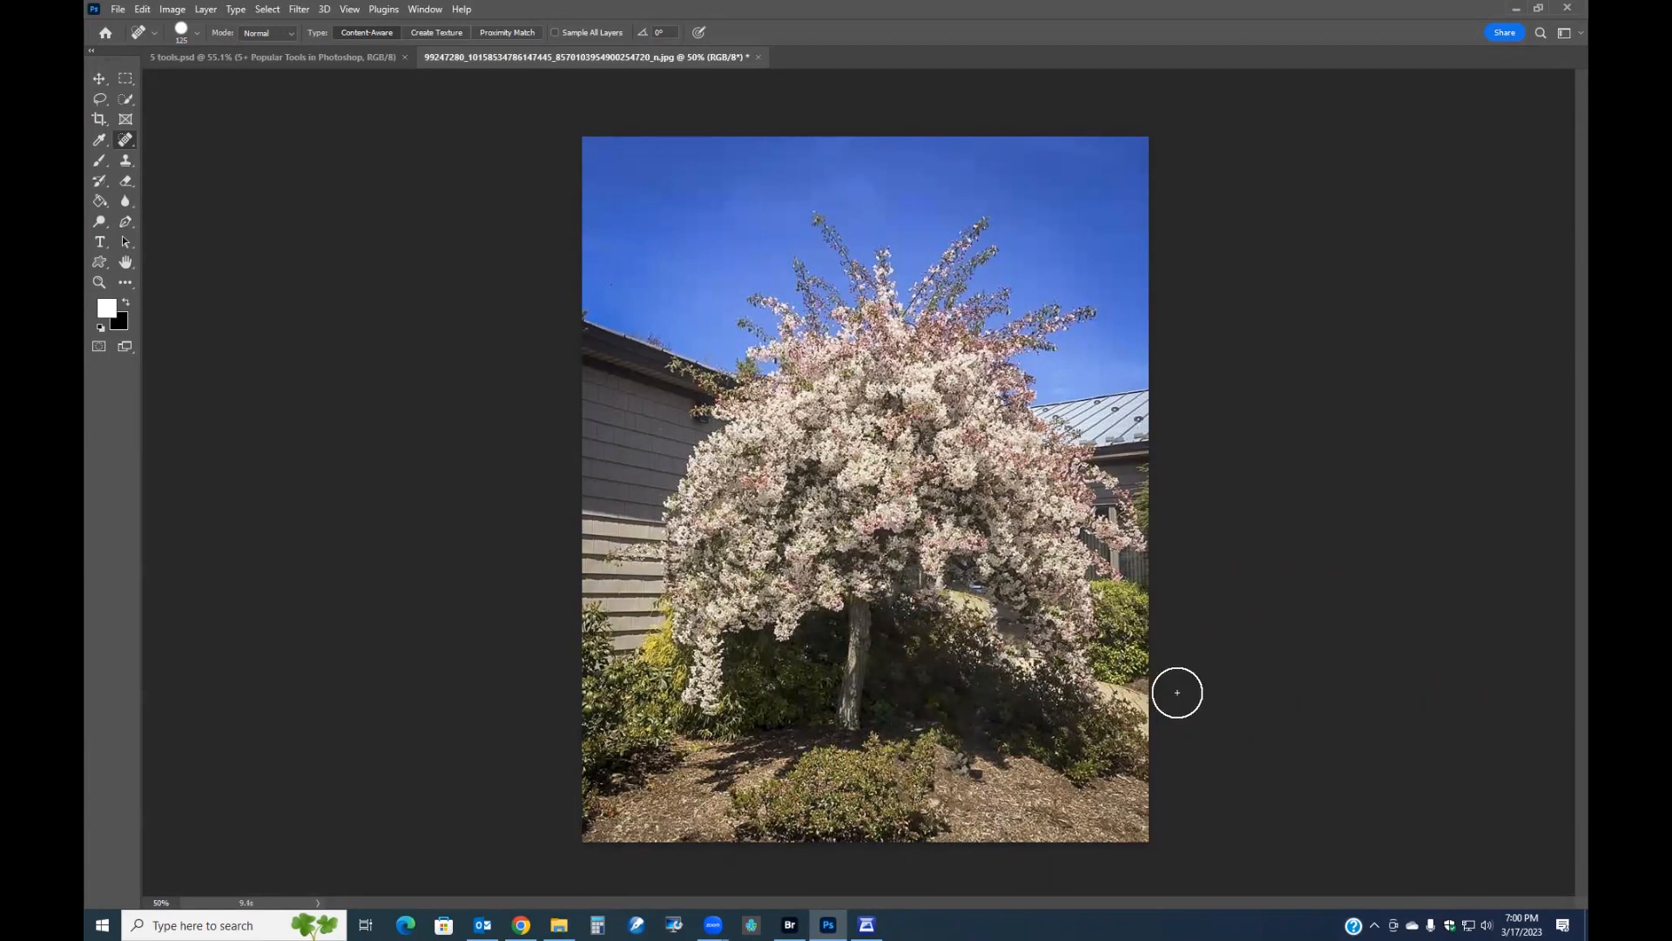
left_click(1019, 624)
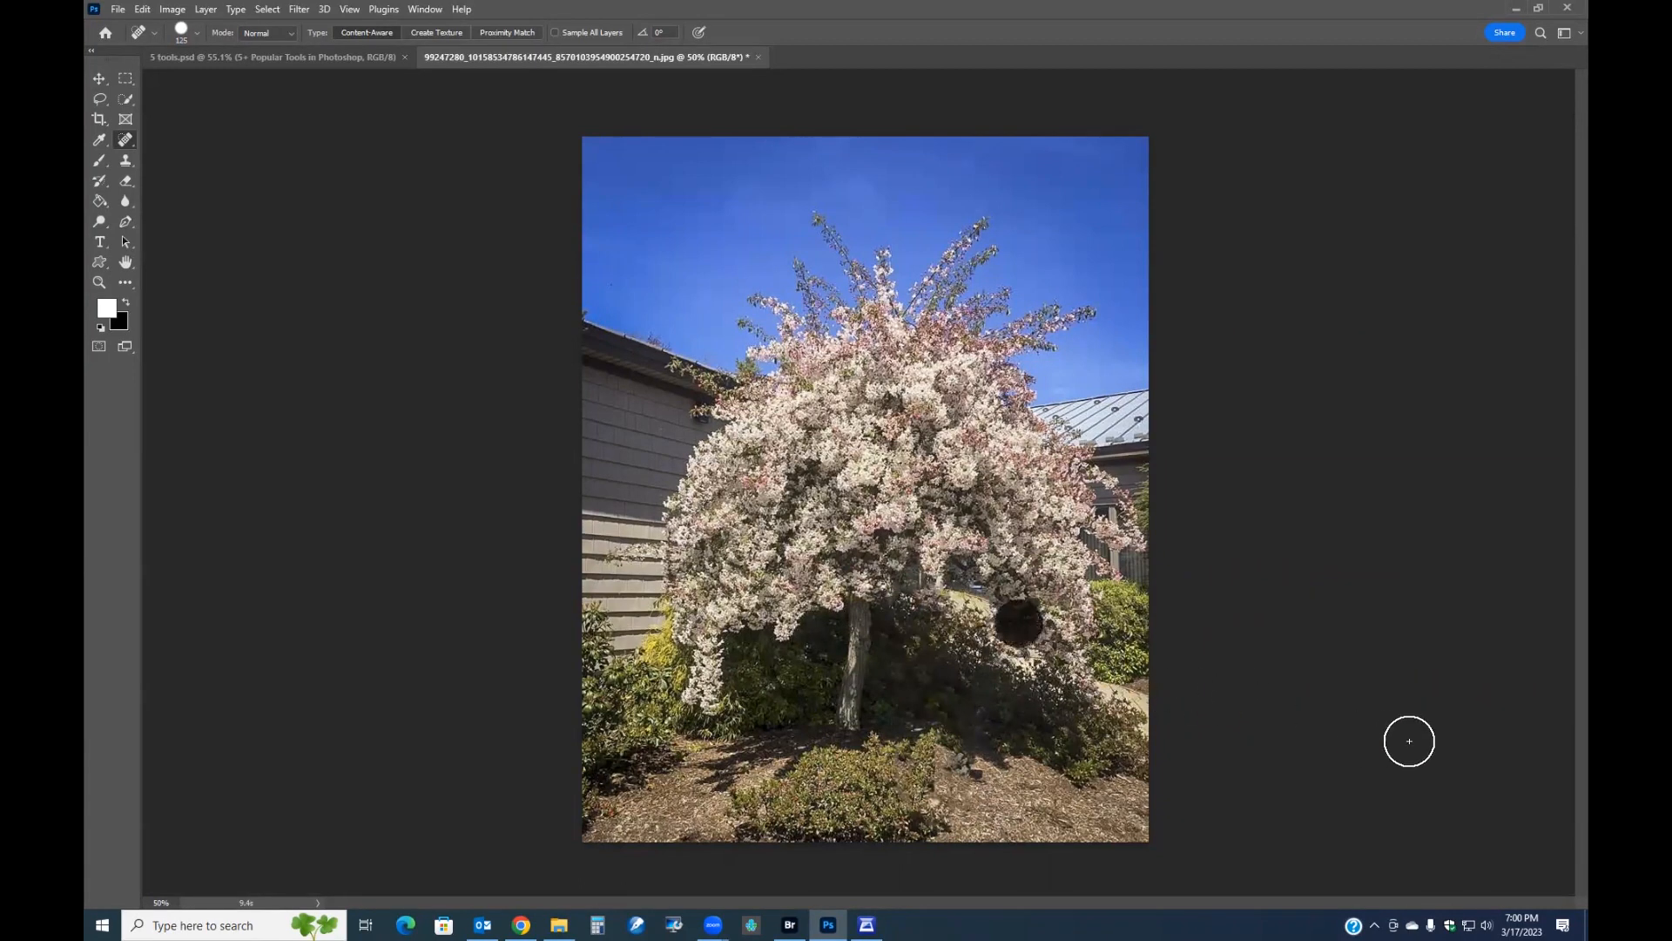
scroll(1299, 717, "down", 2)
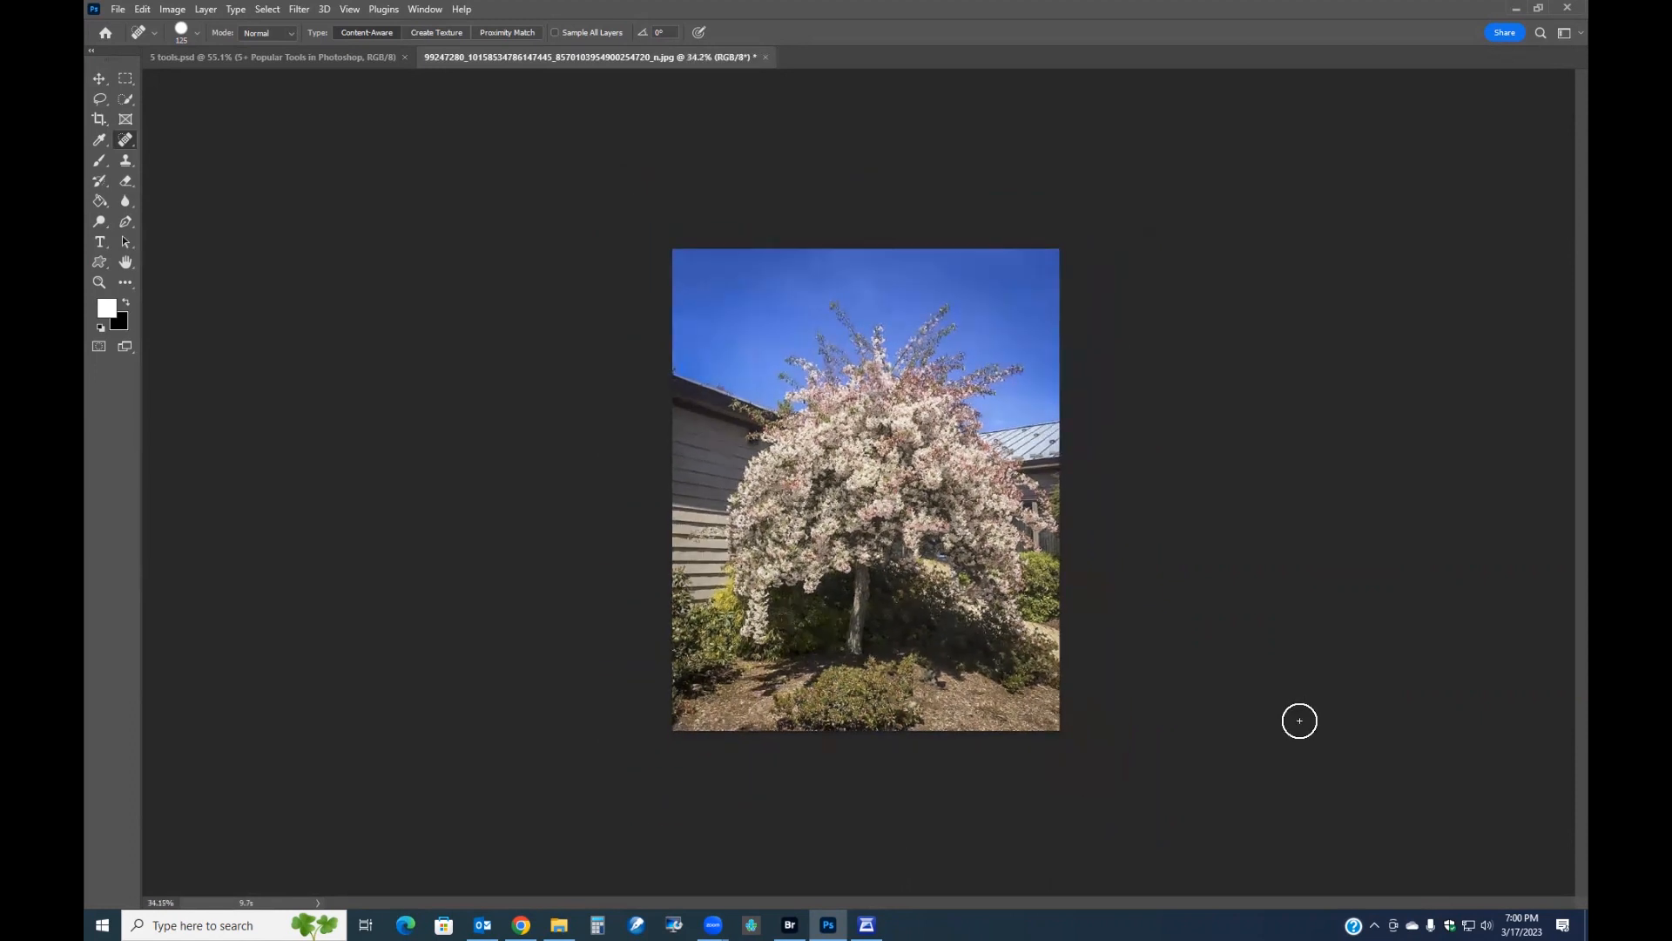
scroll(1230, 718, "up", 2)
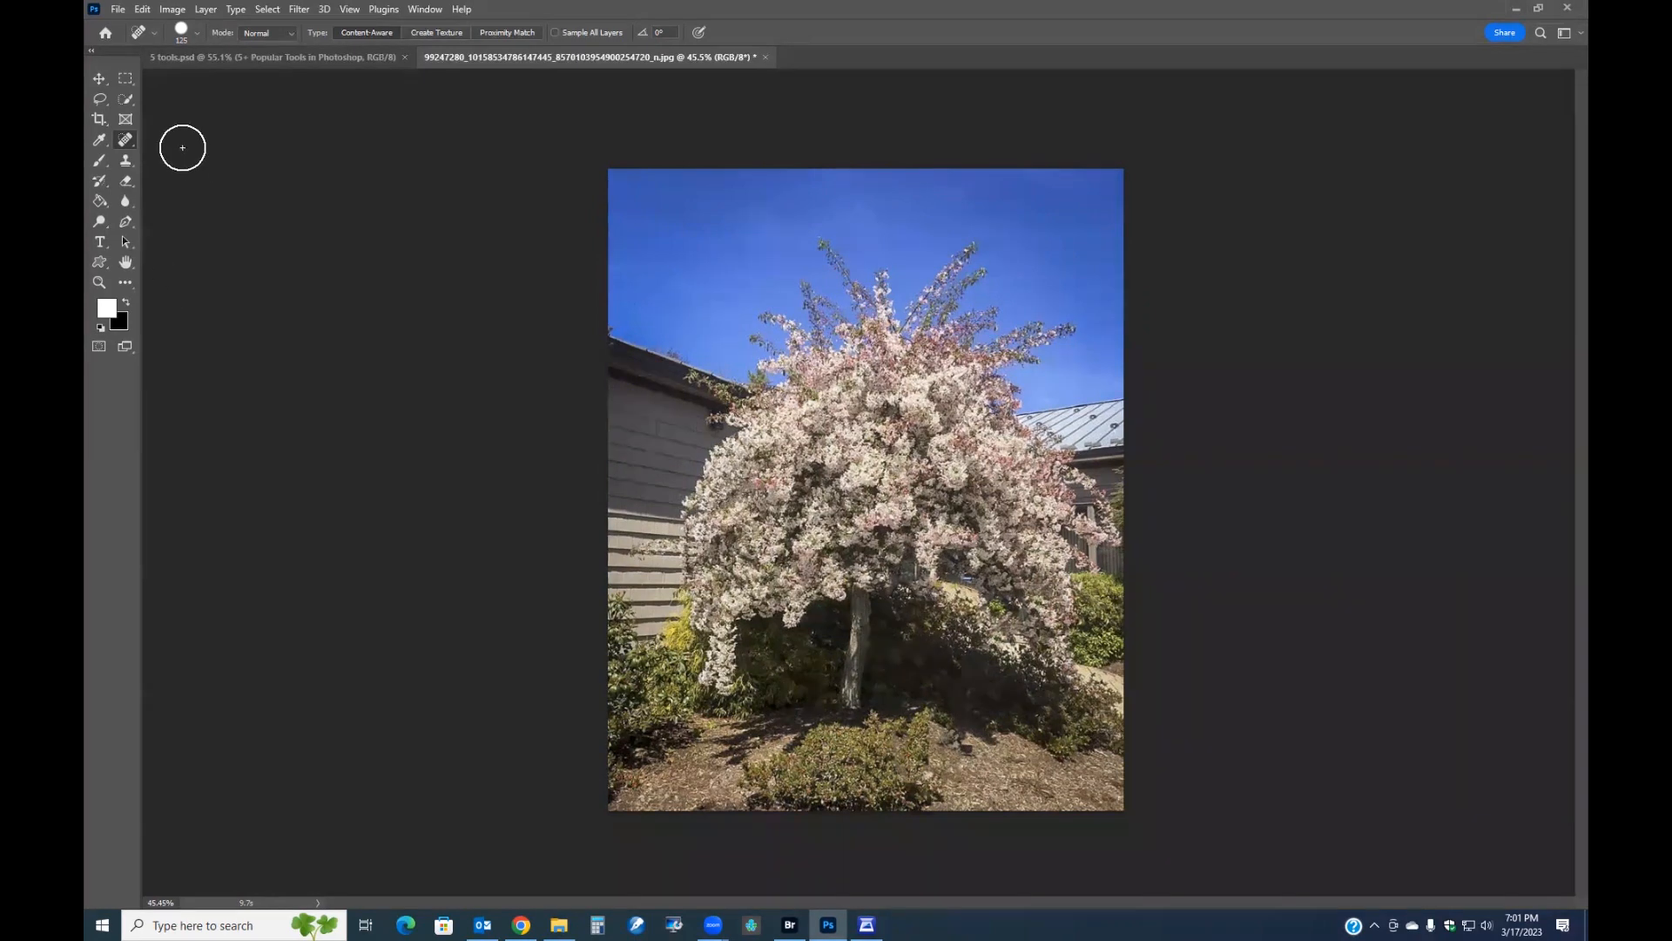
right_click(126, 146)
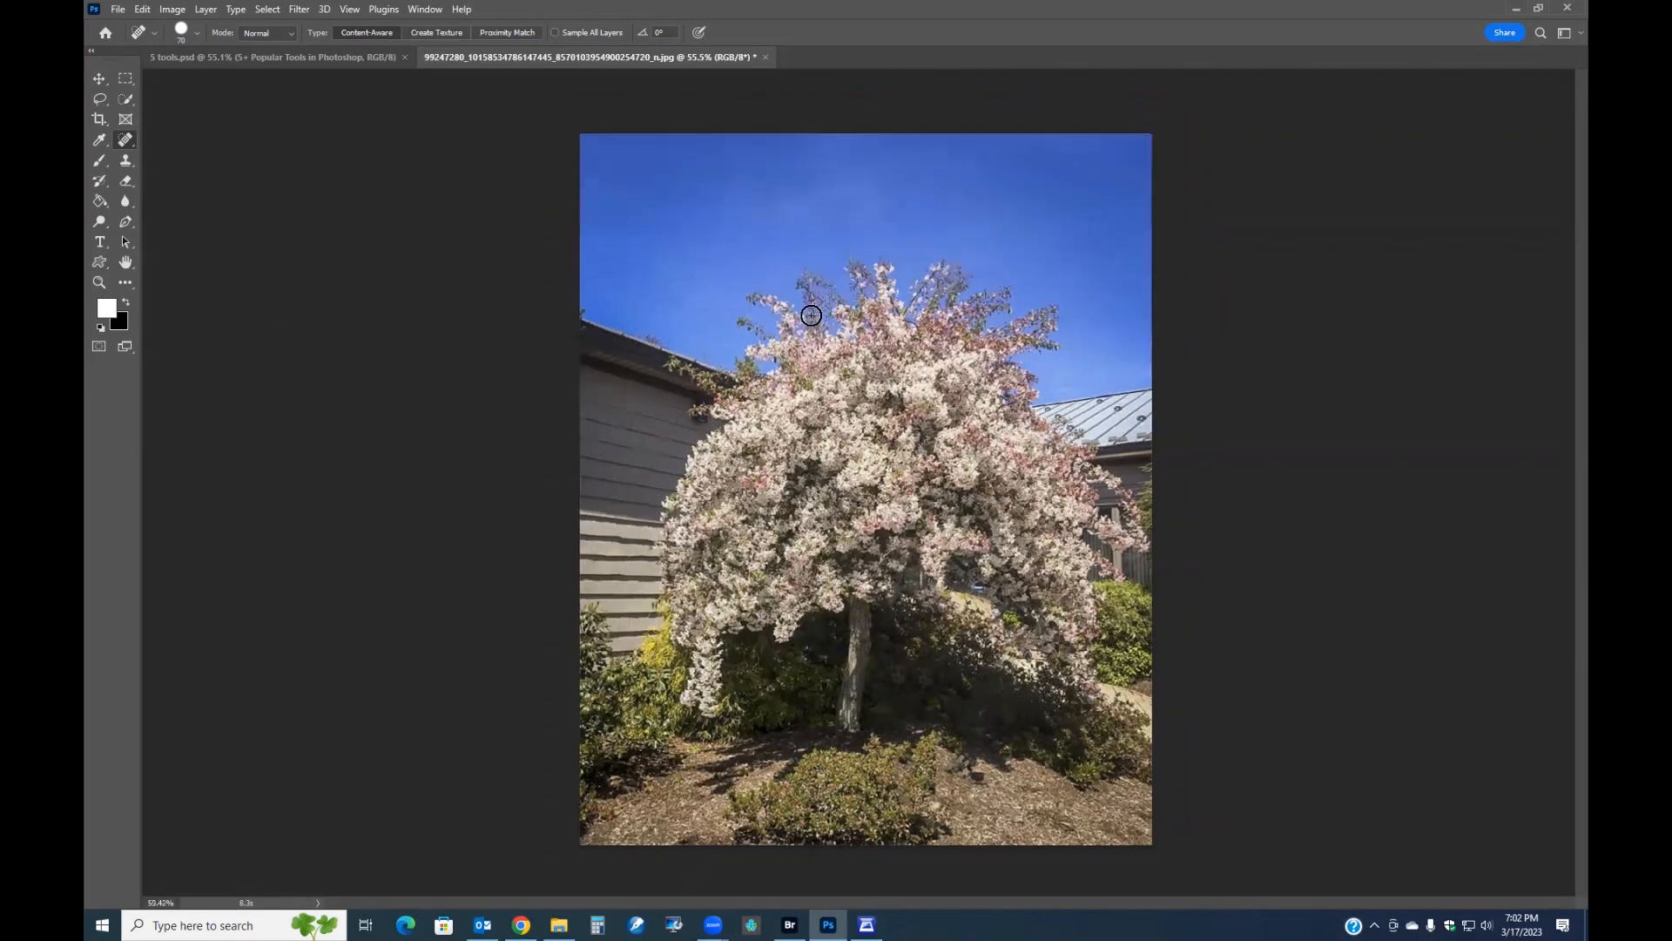
Create a new 1920 x 1080 px document at 72 ppi from the recent presets.
left_click(117, 9)
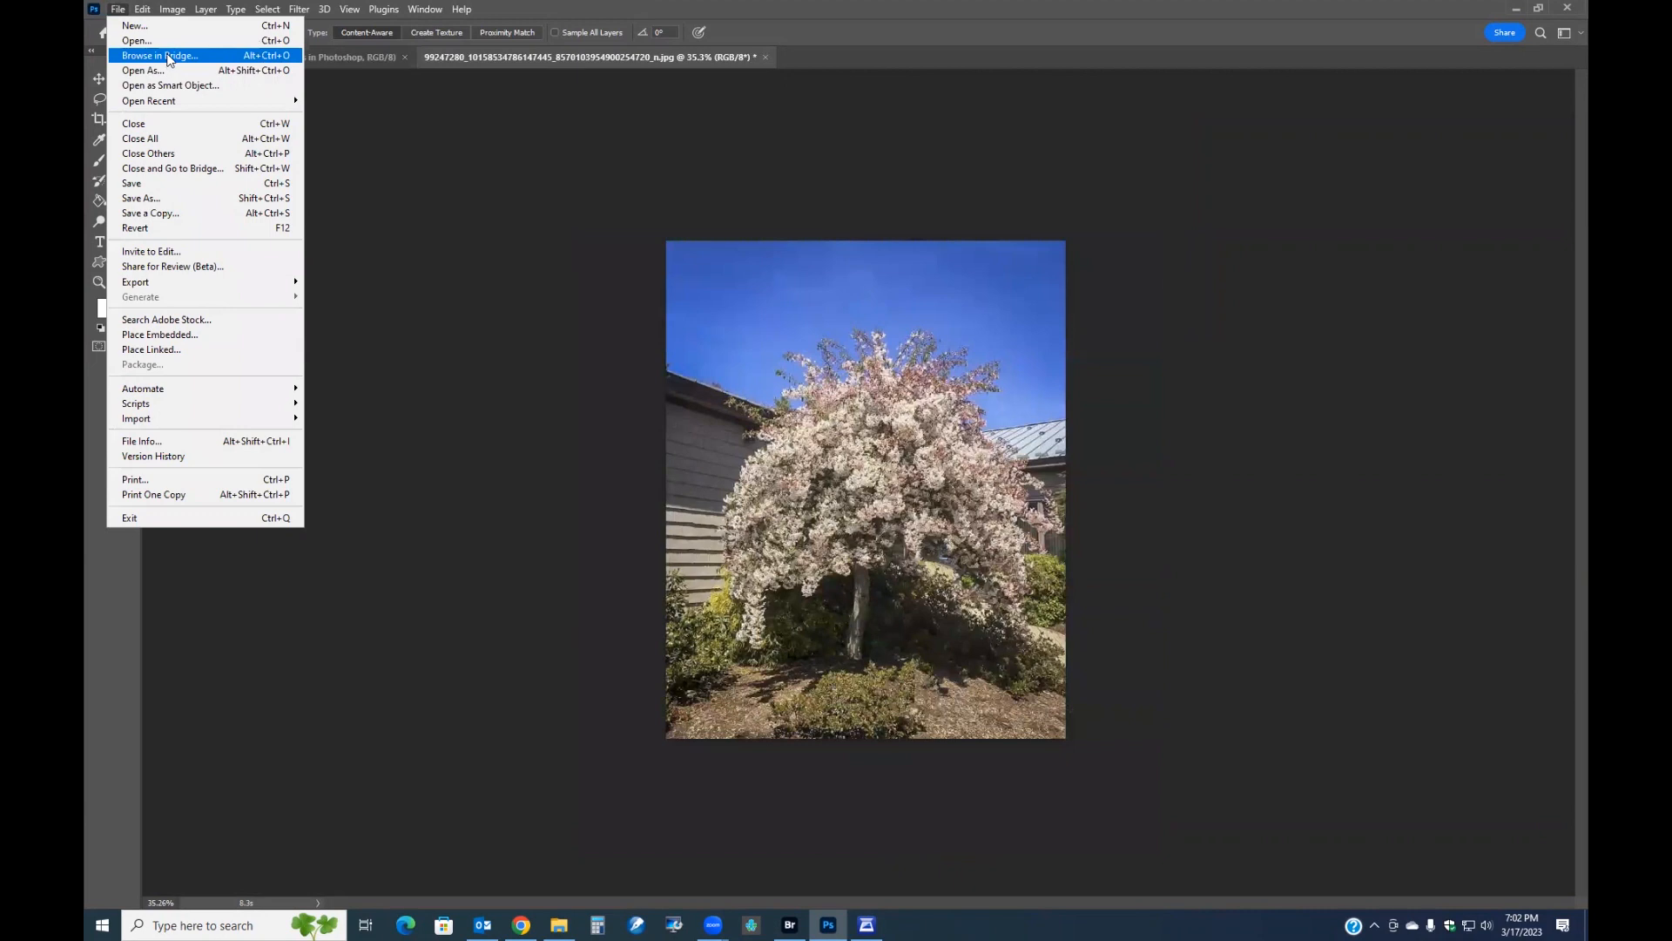
left_click(140, 25)
left_click(910, 318)
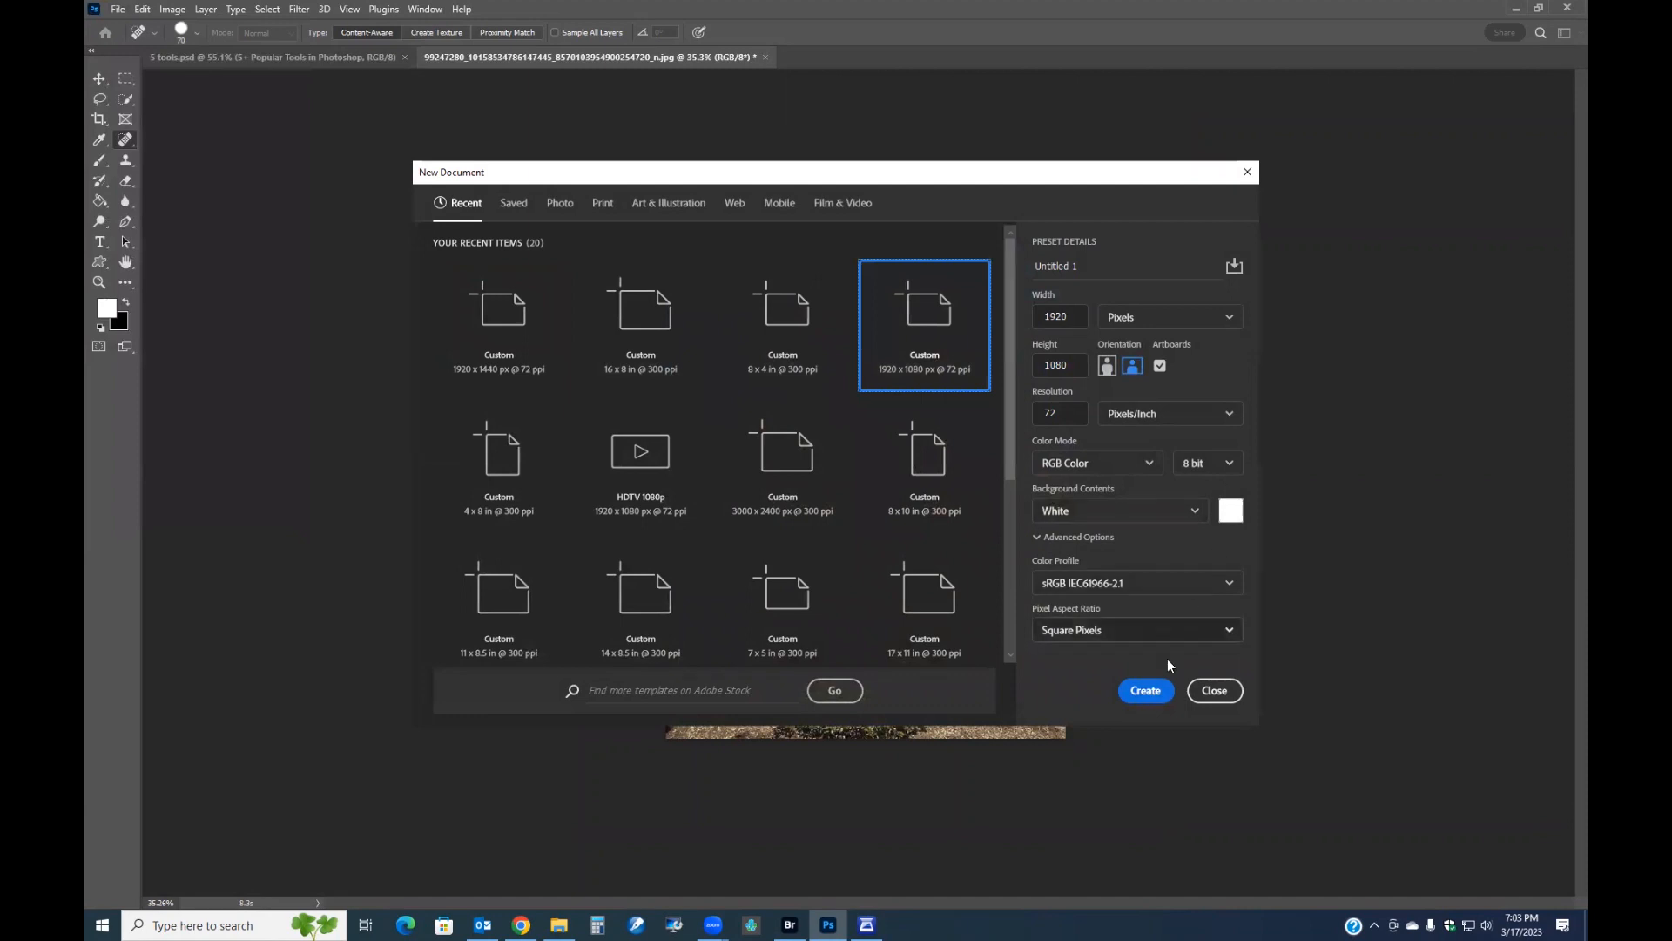
left_click(1148, 691)
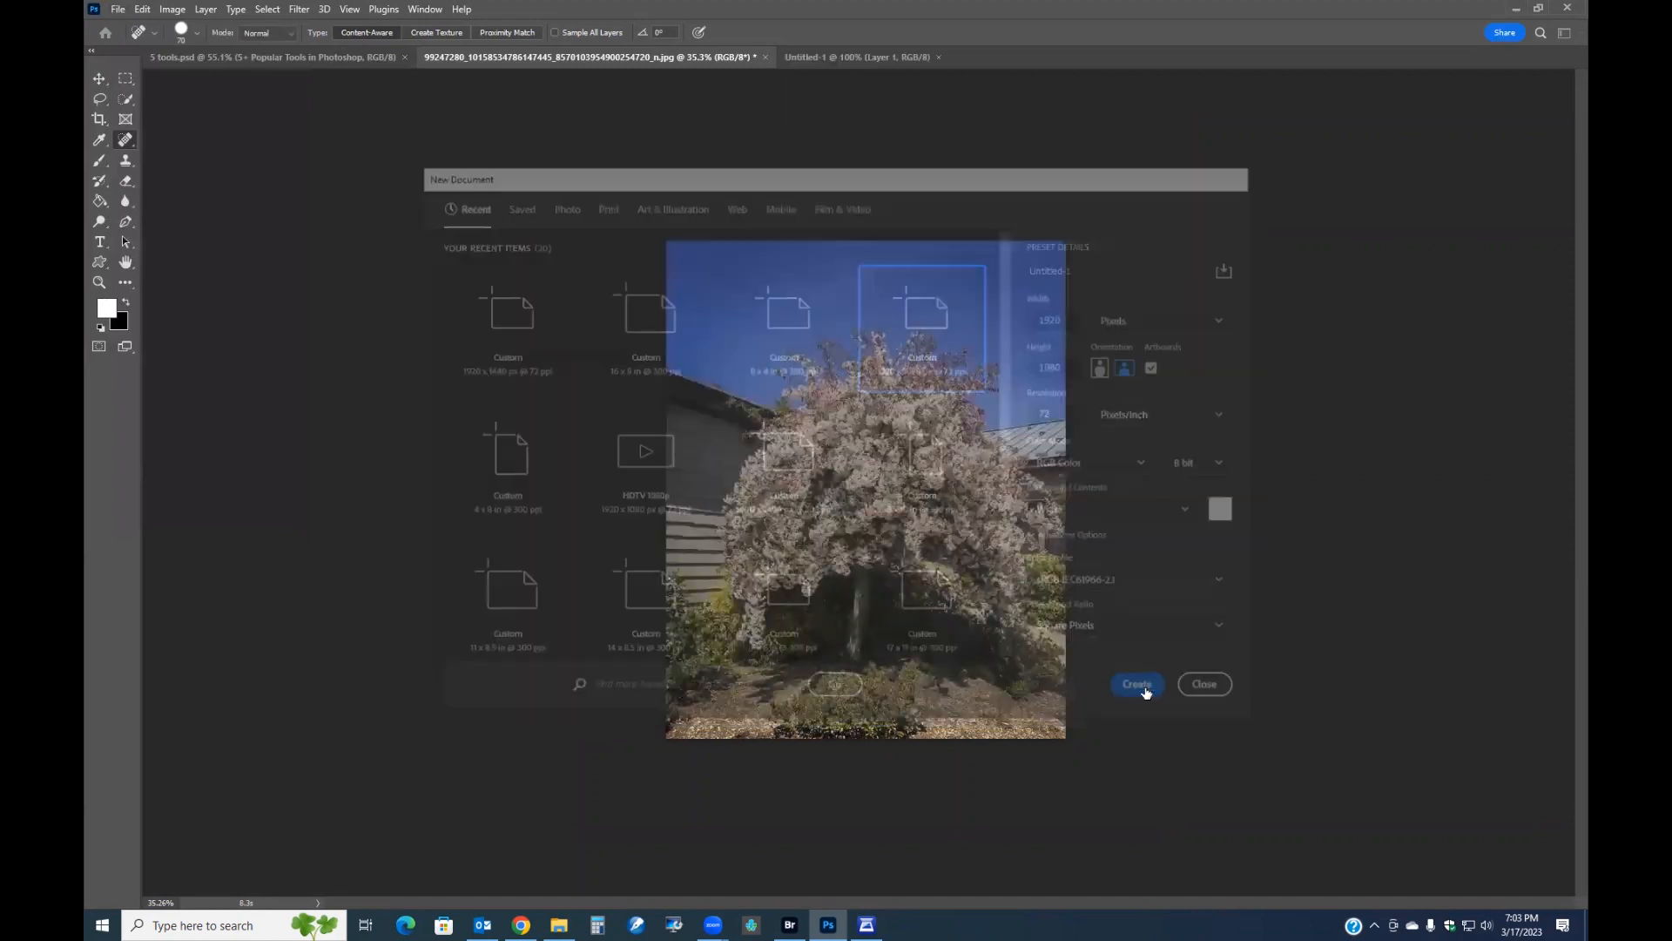
Copy the blossom tree photo into the new document as a layer and close the original without saving.
left_click(598, 56)
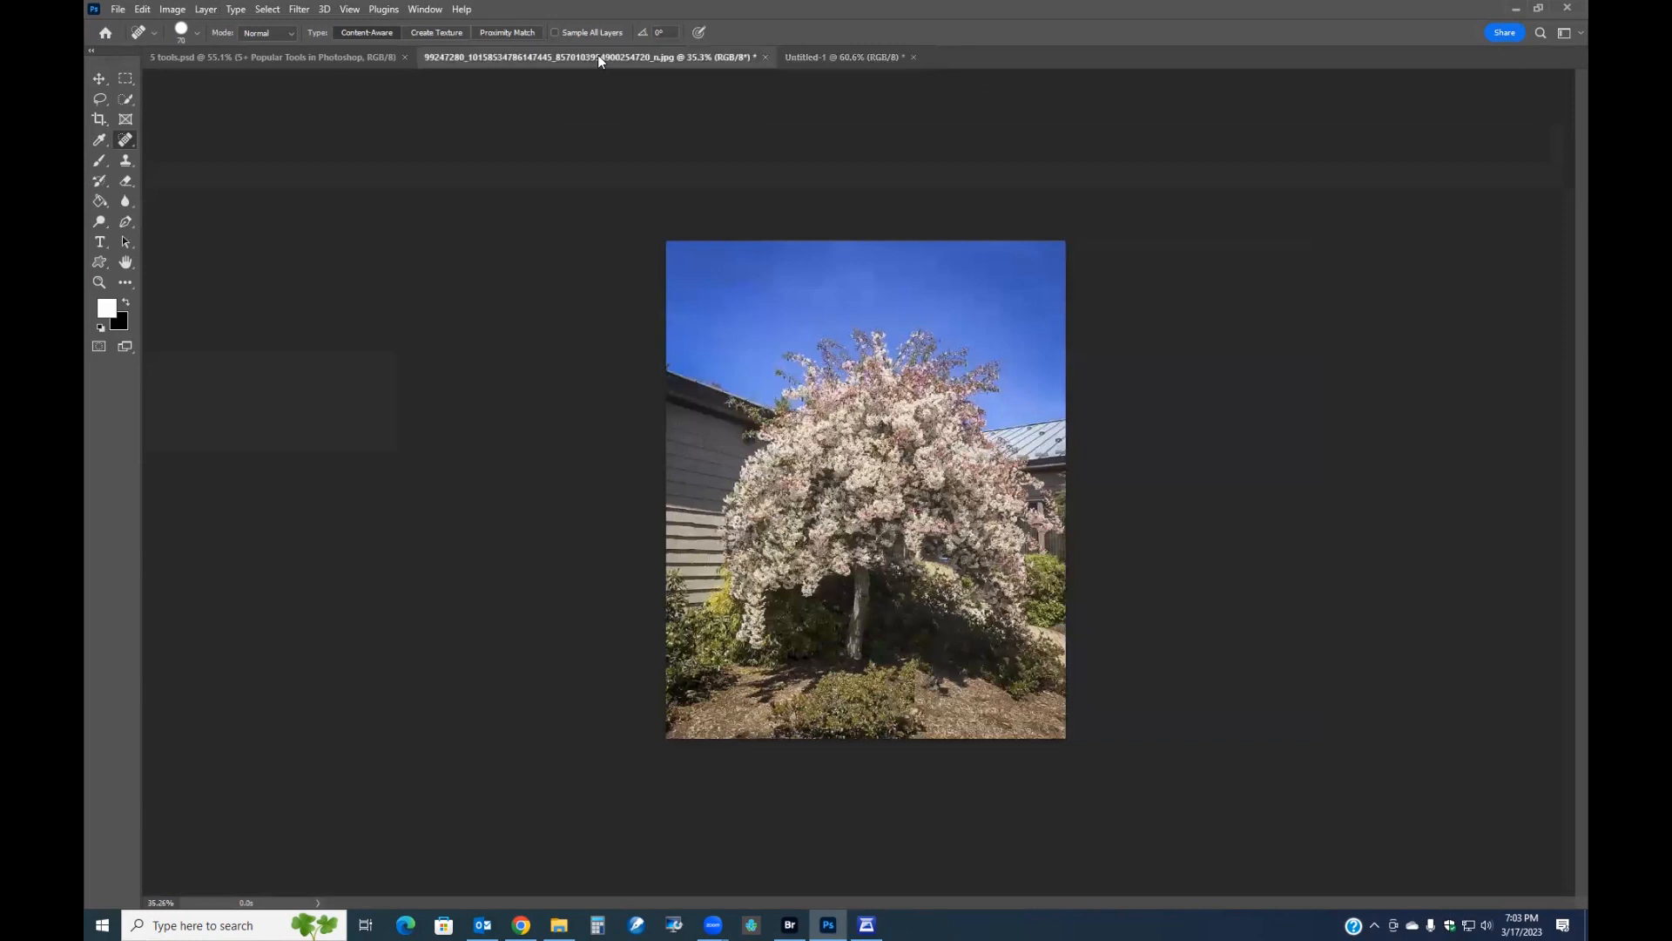
left_click_drag(600, 55, 549, 380)
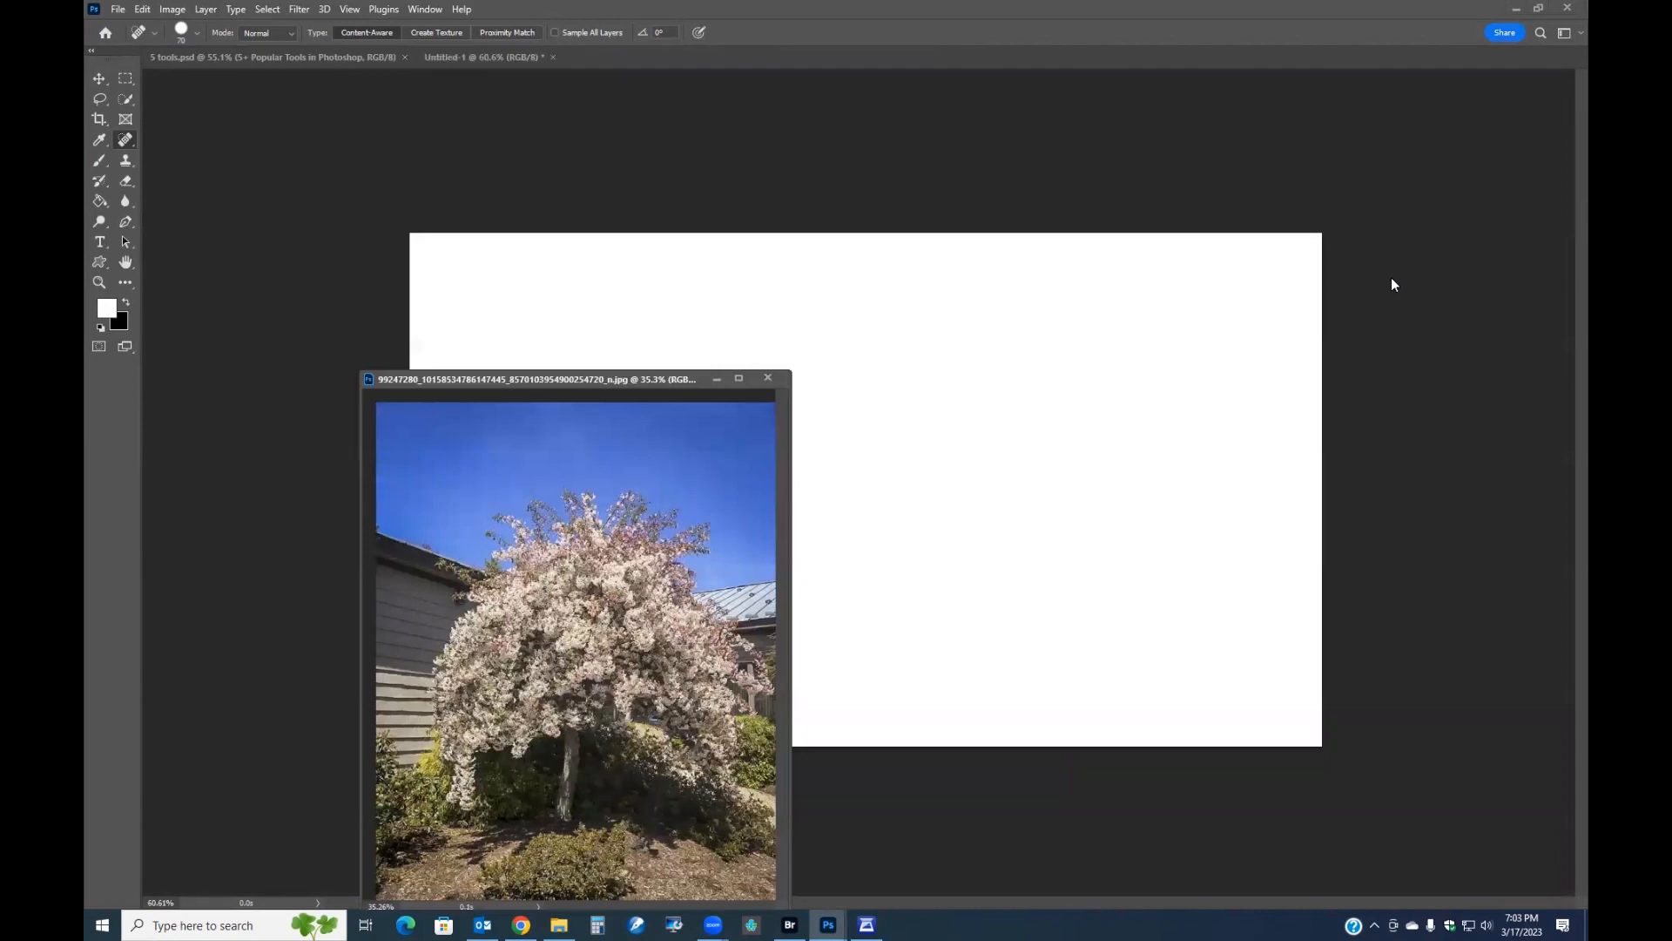
key("F7")
left_click_drag(1492, 564, 1089, 405)
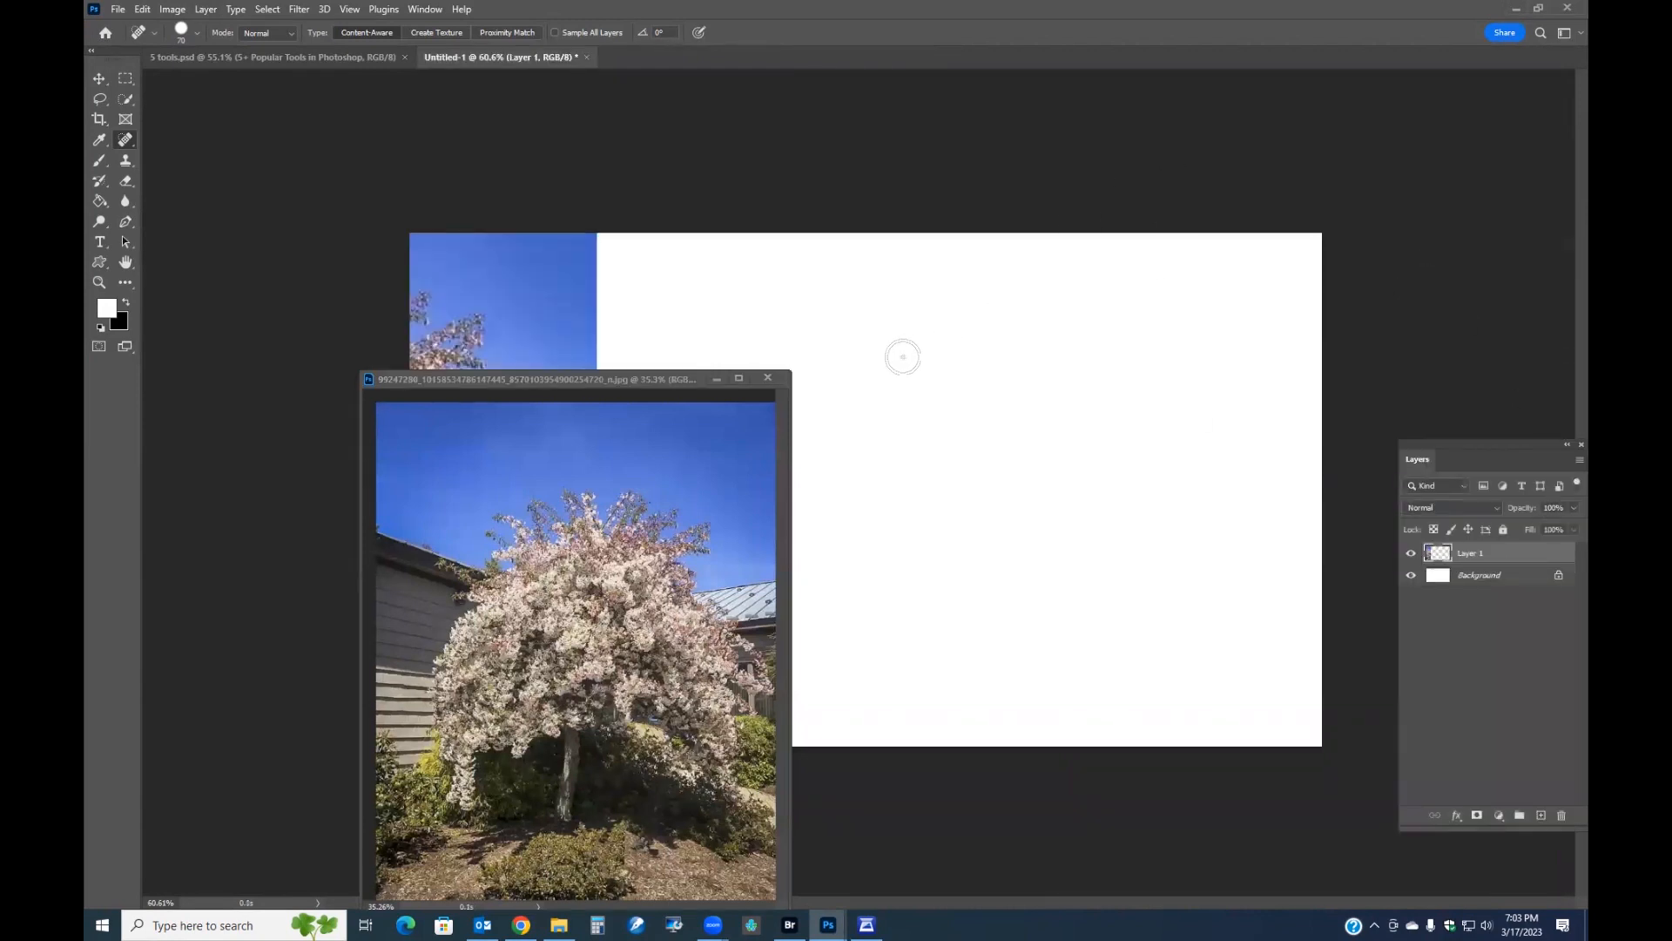
left_click(767, 378)
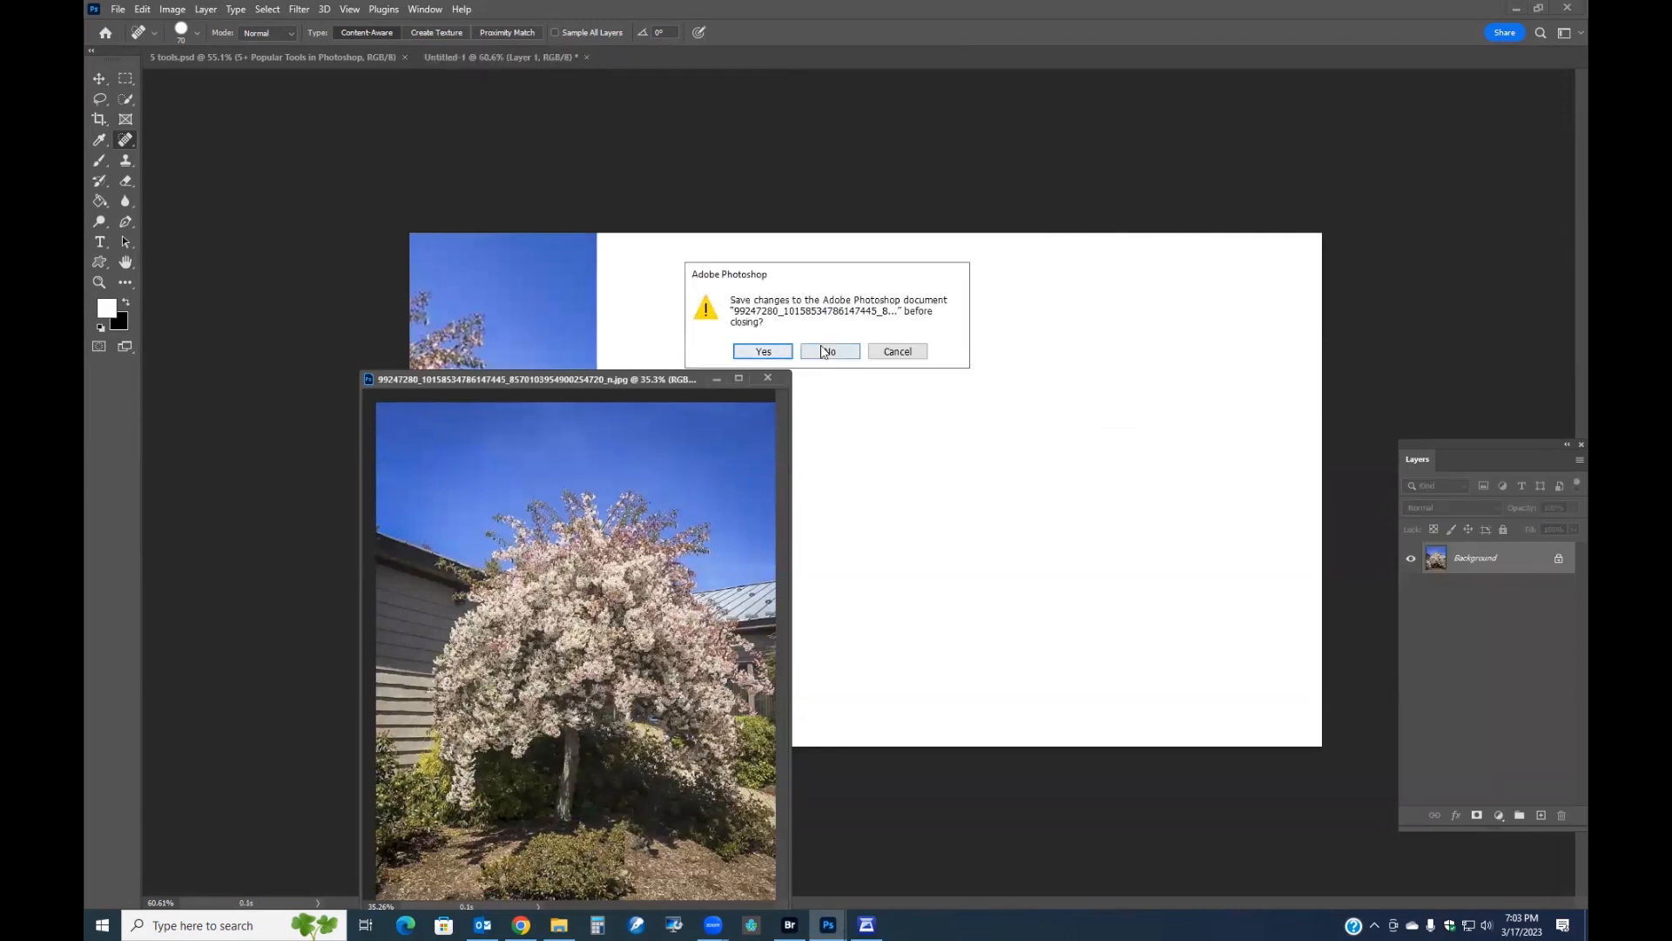
left_click(825, 351)
Scale the tree photo layer down to about 34% with Free Transform and place it near the canvas's top-left.
left_click(125, 81)
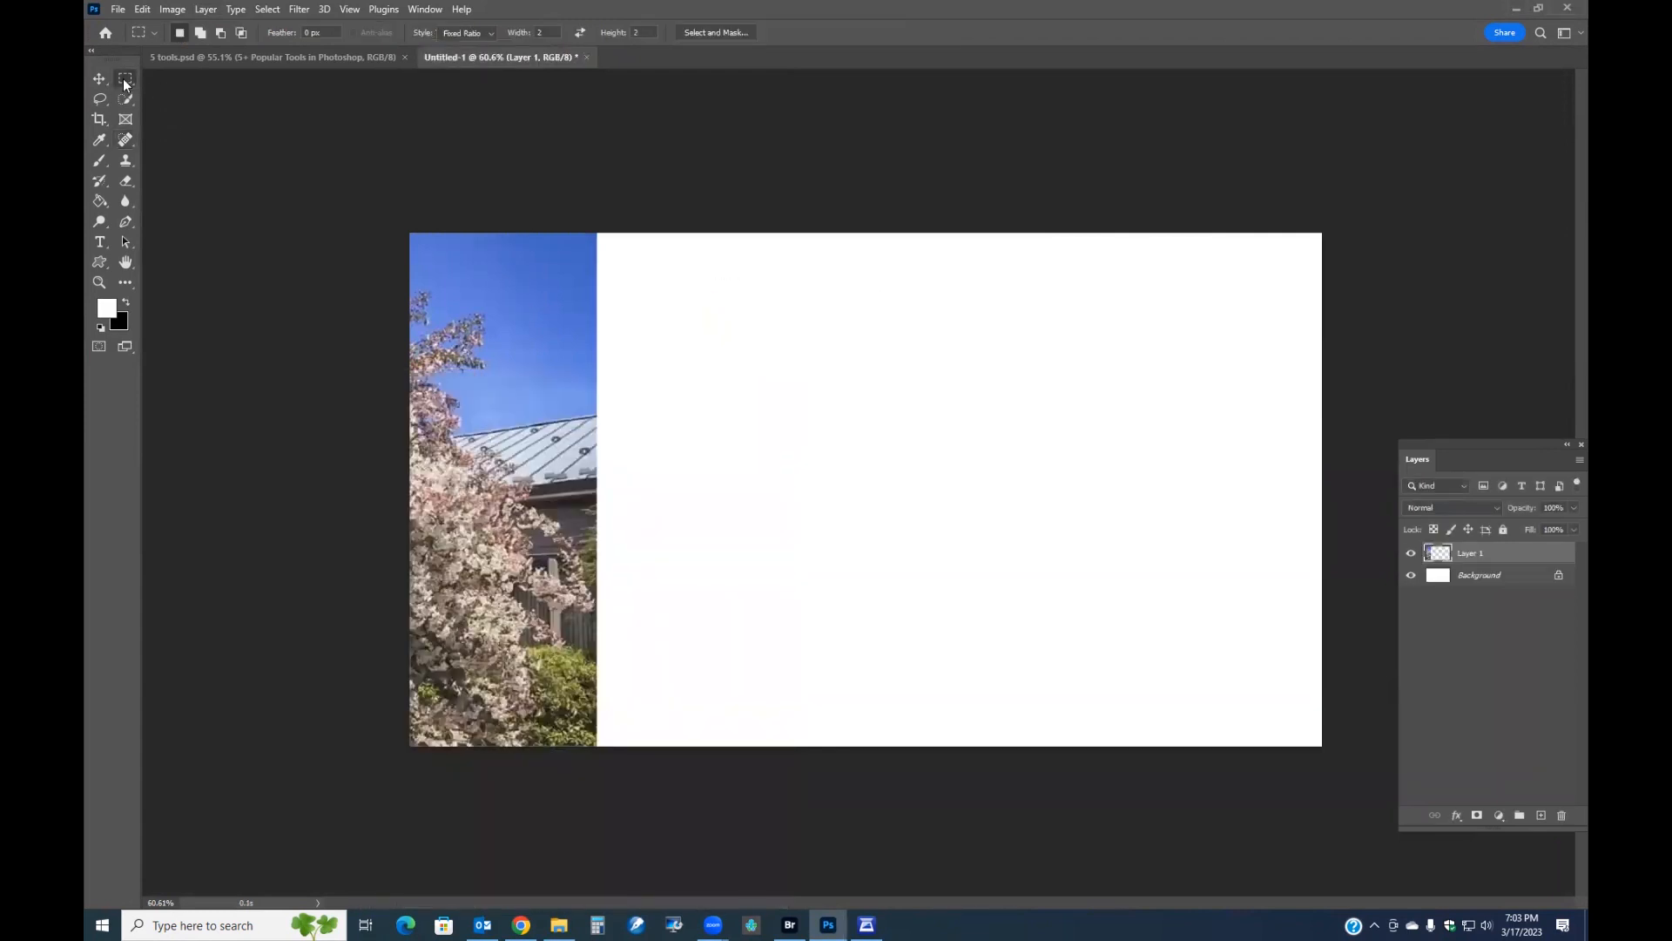
right_click(473, 394)
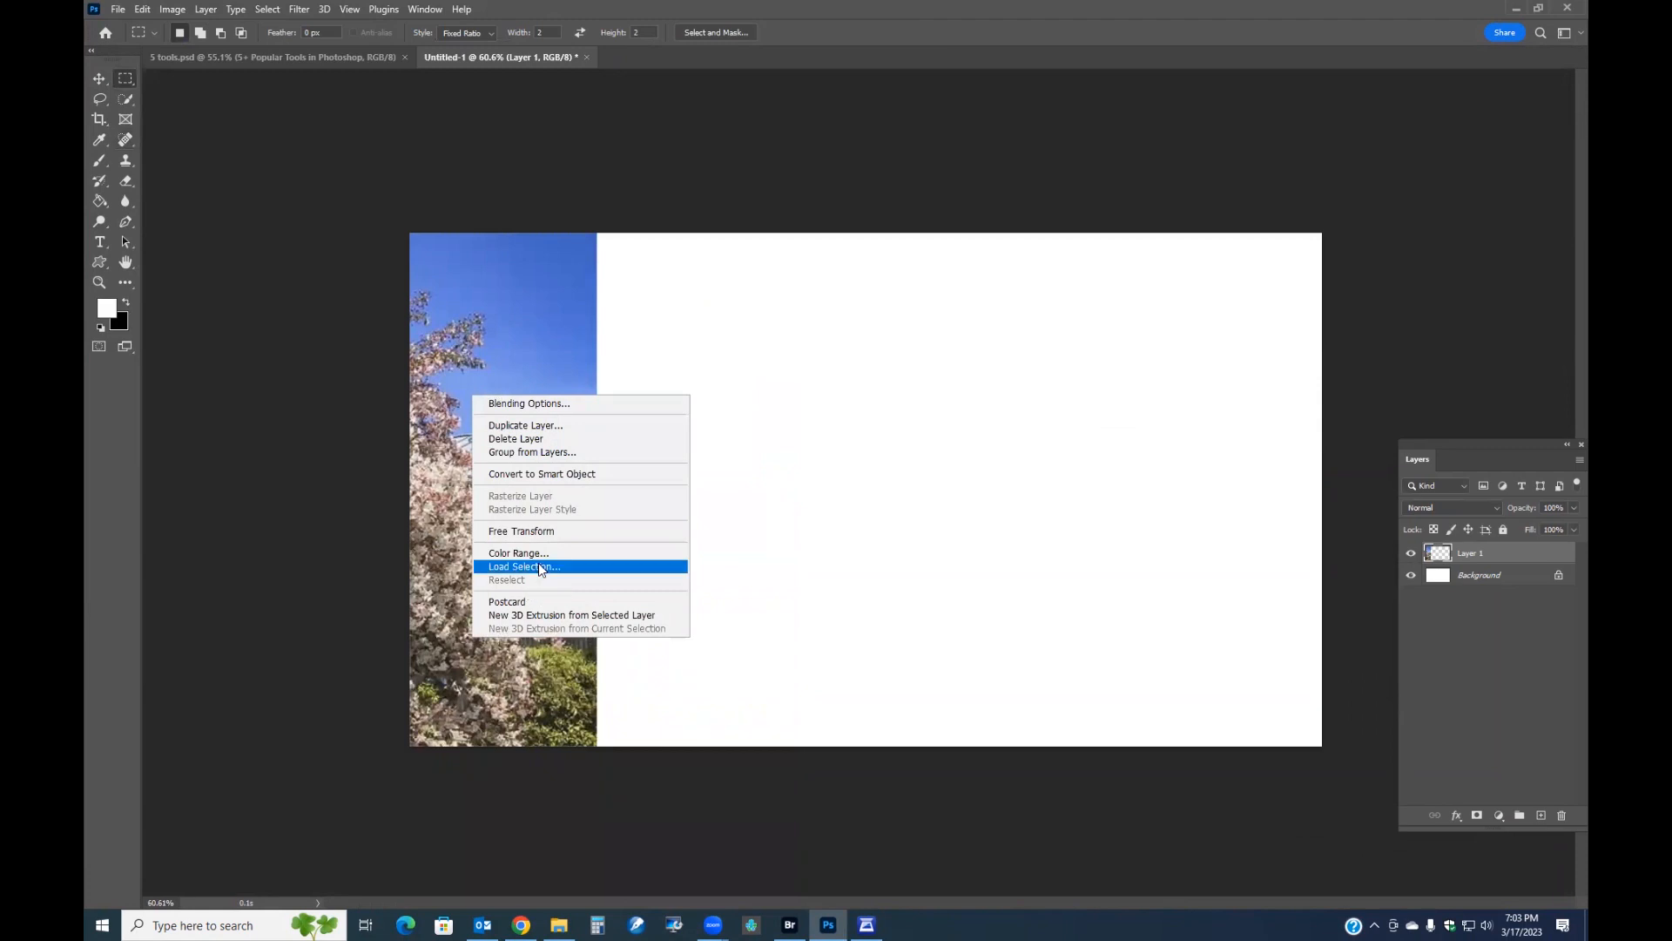
left_click(538, 531)
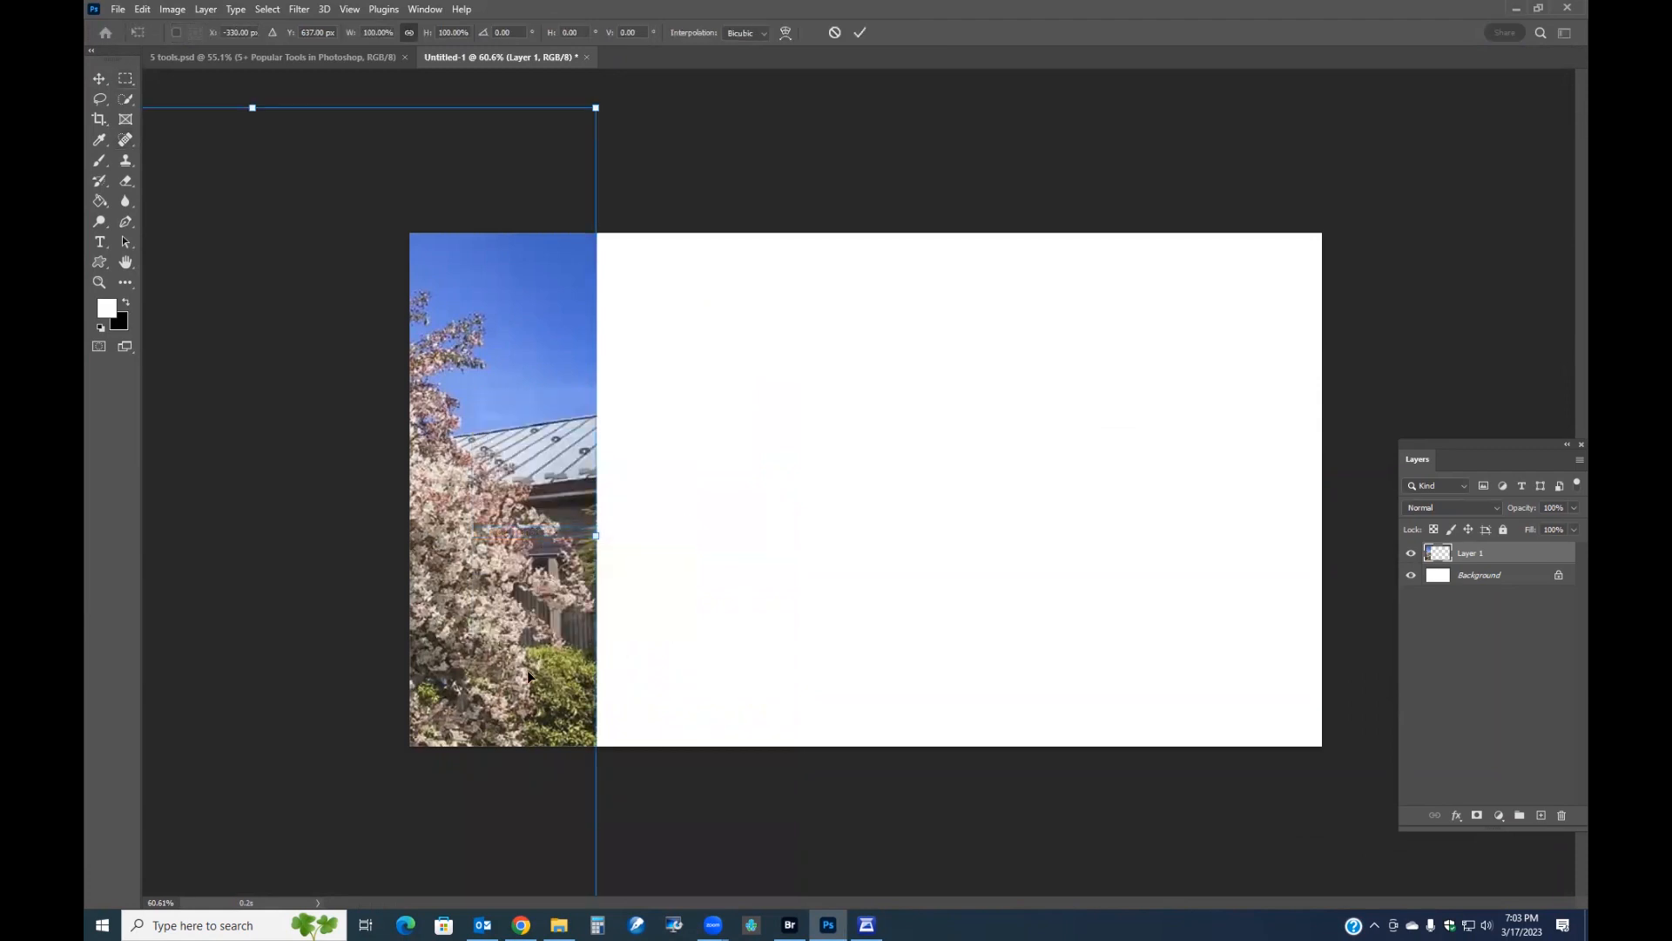
key("ctrl+0")
left_click_drag(206, 814, 612, 507)
left_click_drag(640, 373, 734, 485)
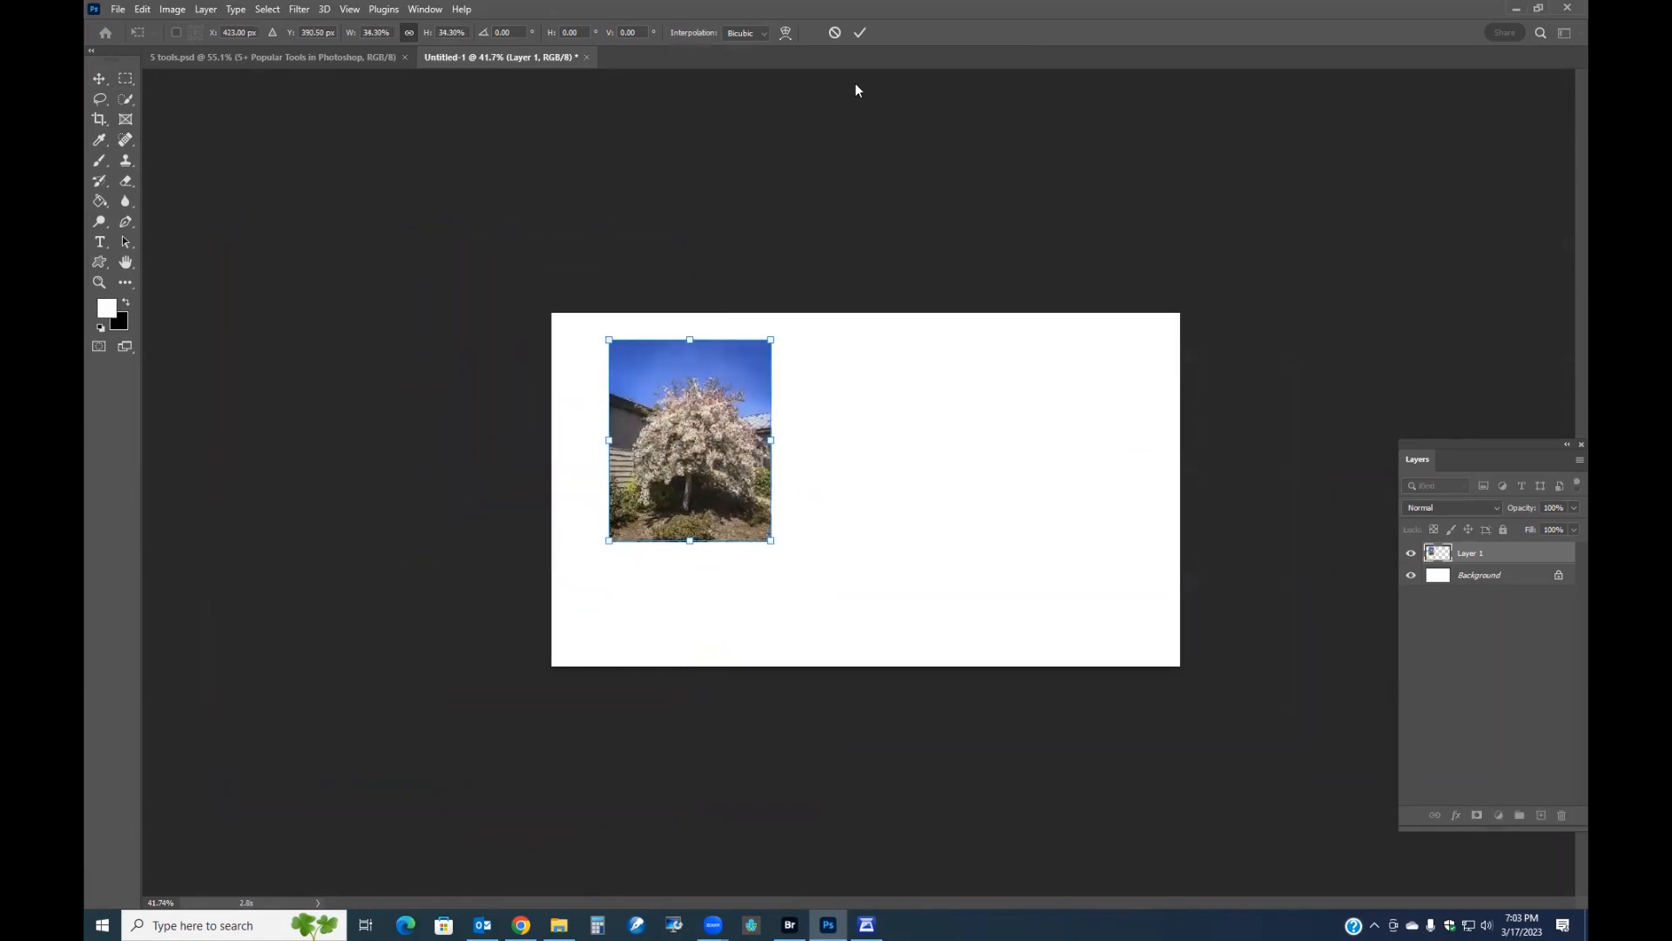
left_click(862, 33)
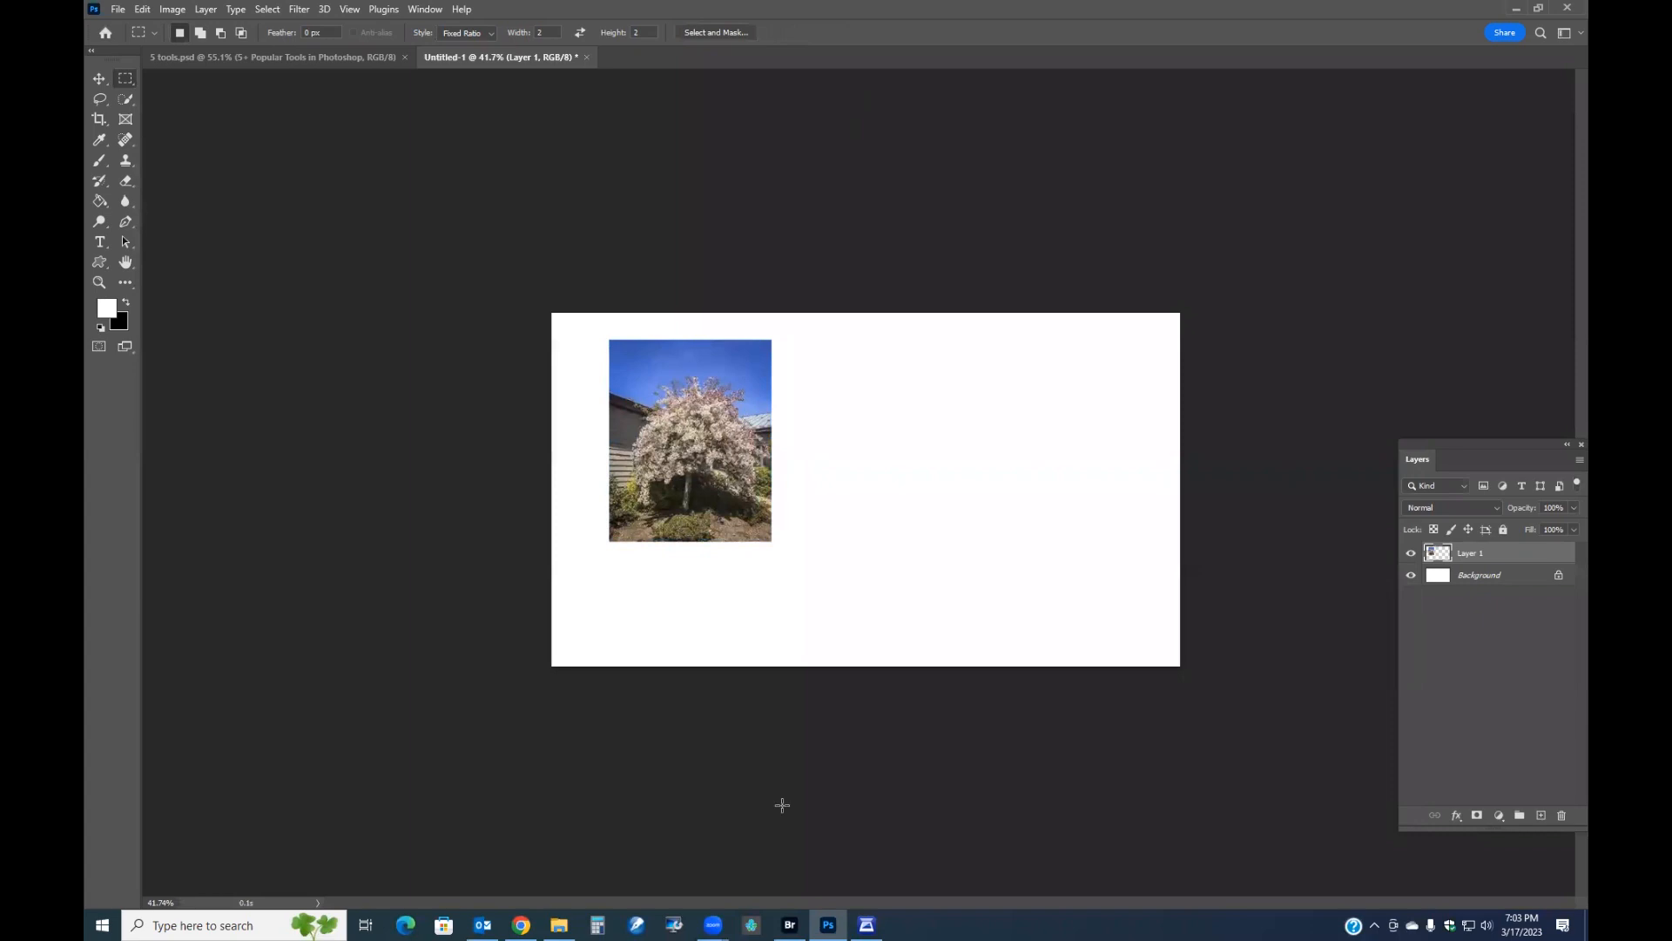
Open the daffodil photo _MG_7091.CR2 from Bridge, copy it into the collage, and close it without saving.
left_click(790, 925)
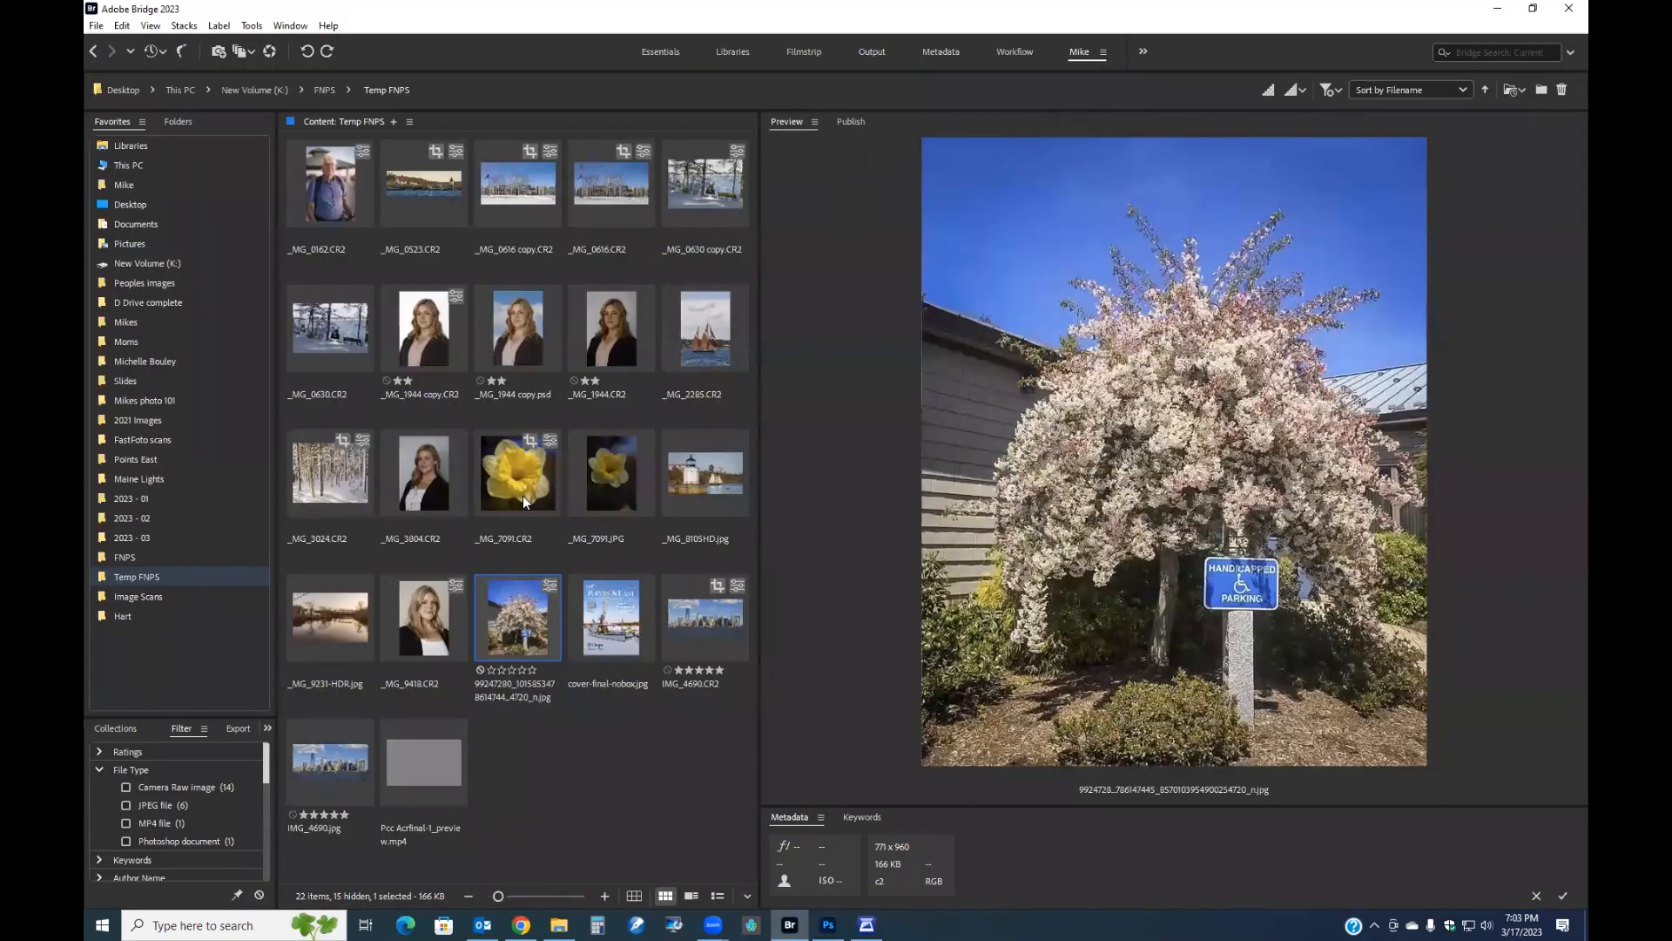
left_click(521, 474)
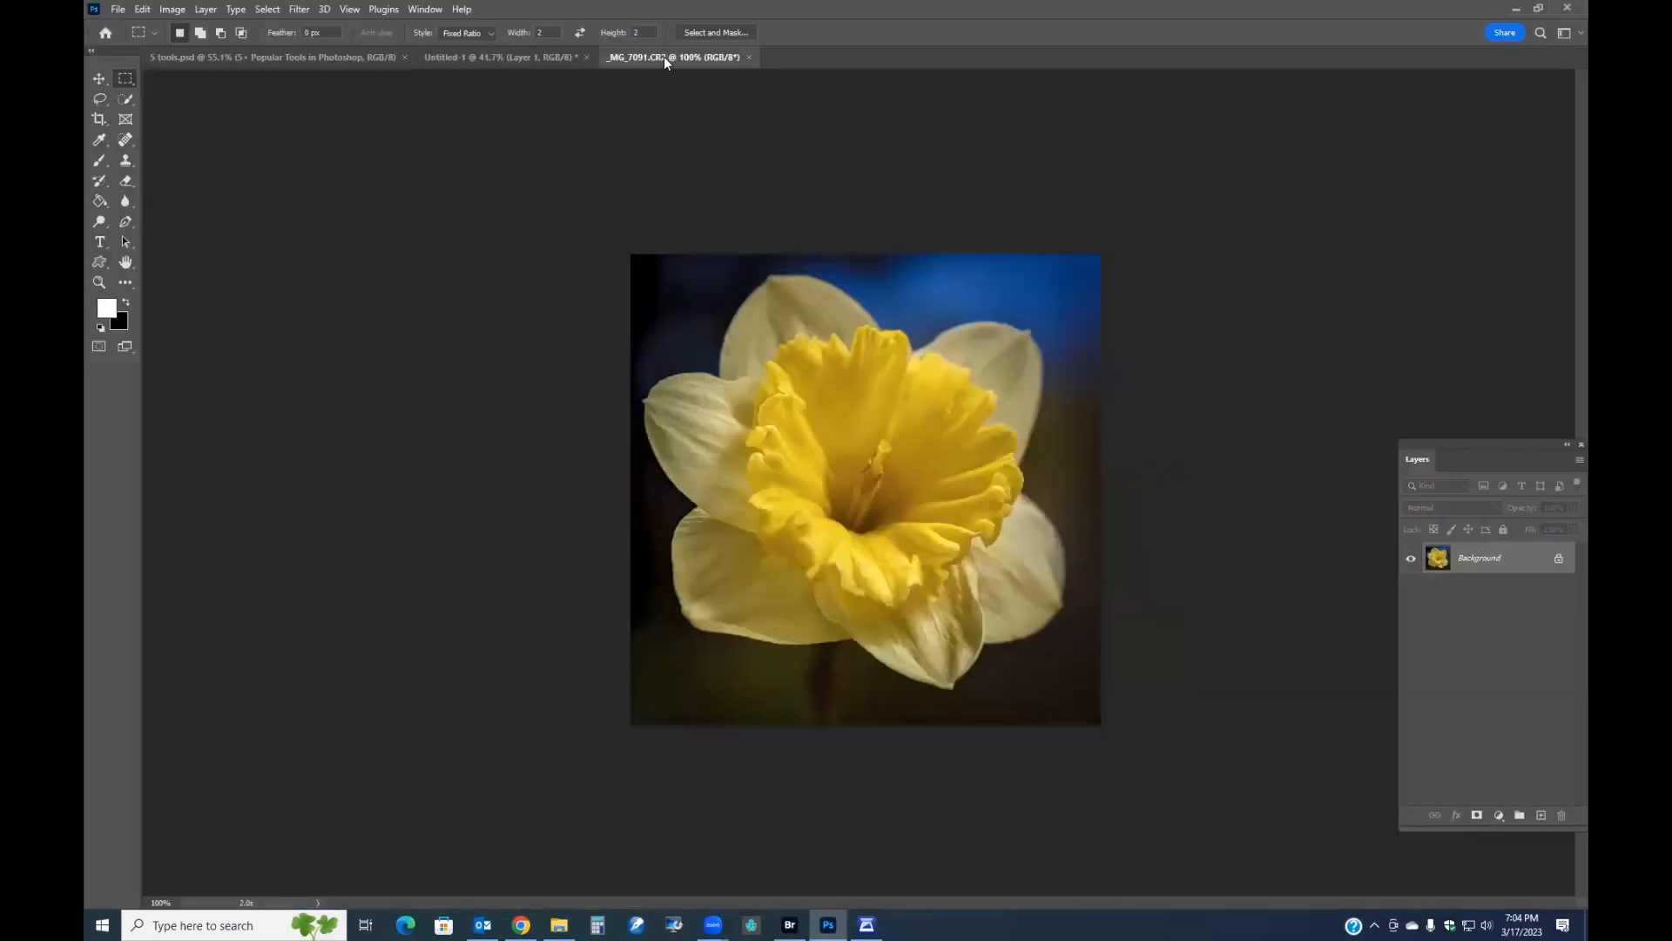
left_click_drag(664, 57, 415, 544)
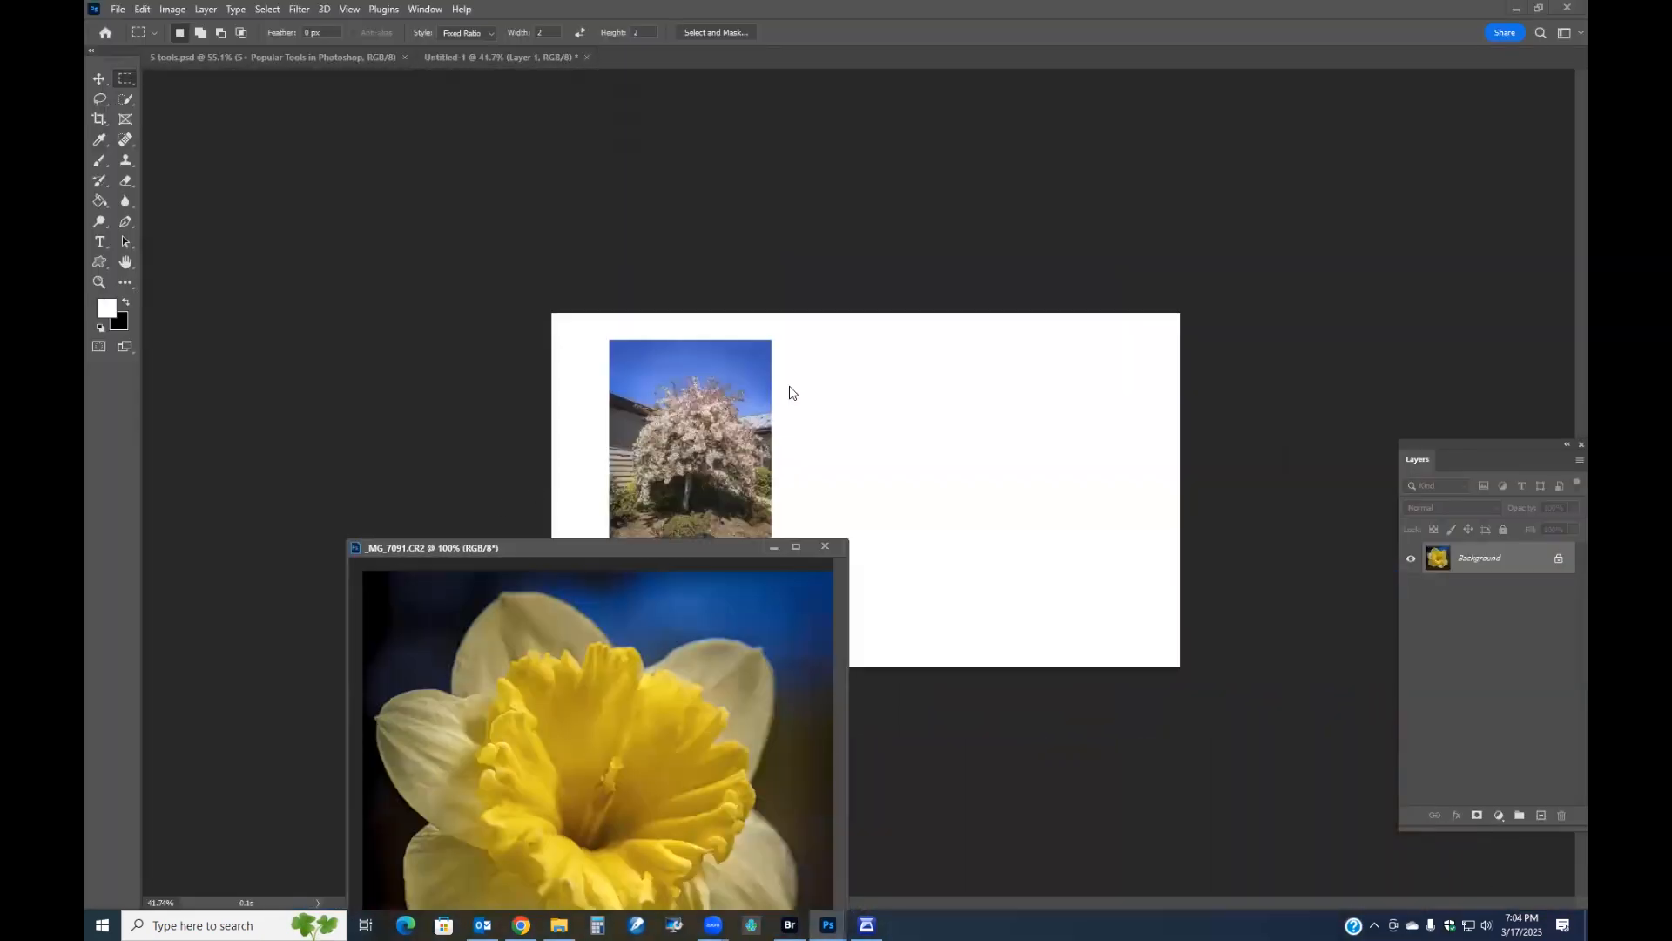
left_click_drag(1474, 565, 838, 373)
left_click(825, 547)
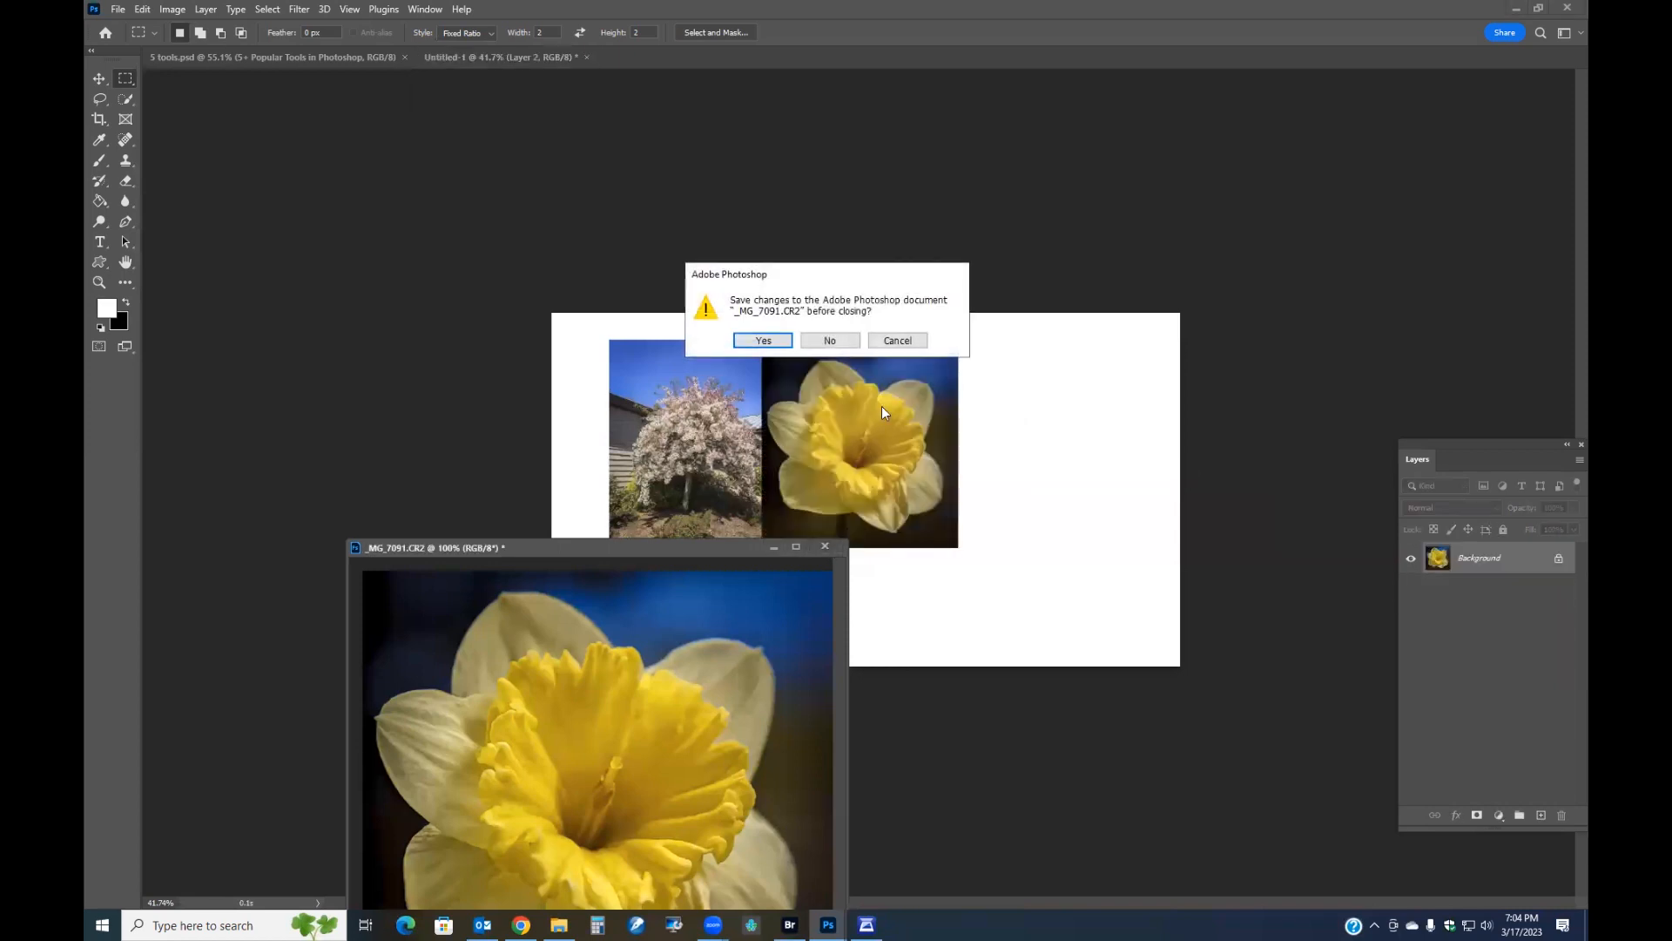
left_click(820, 338)
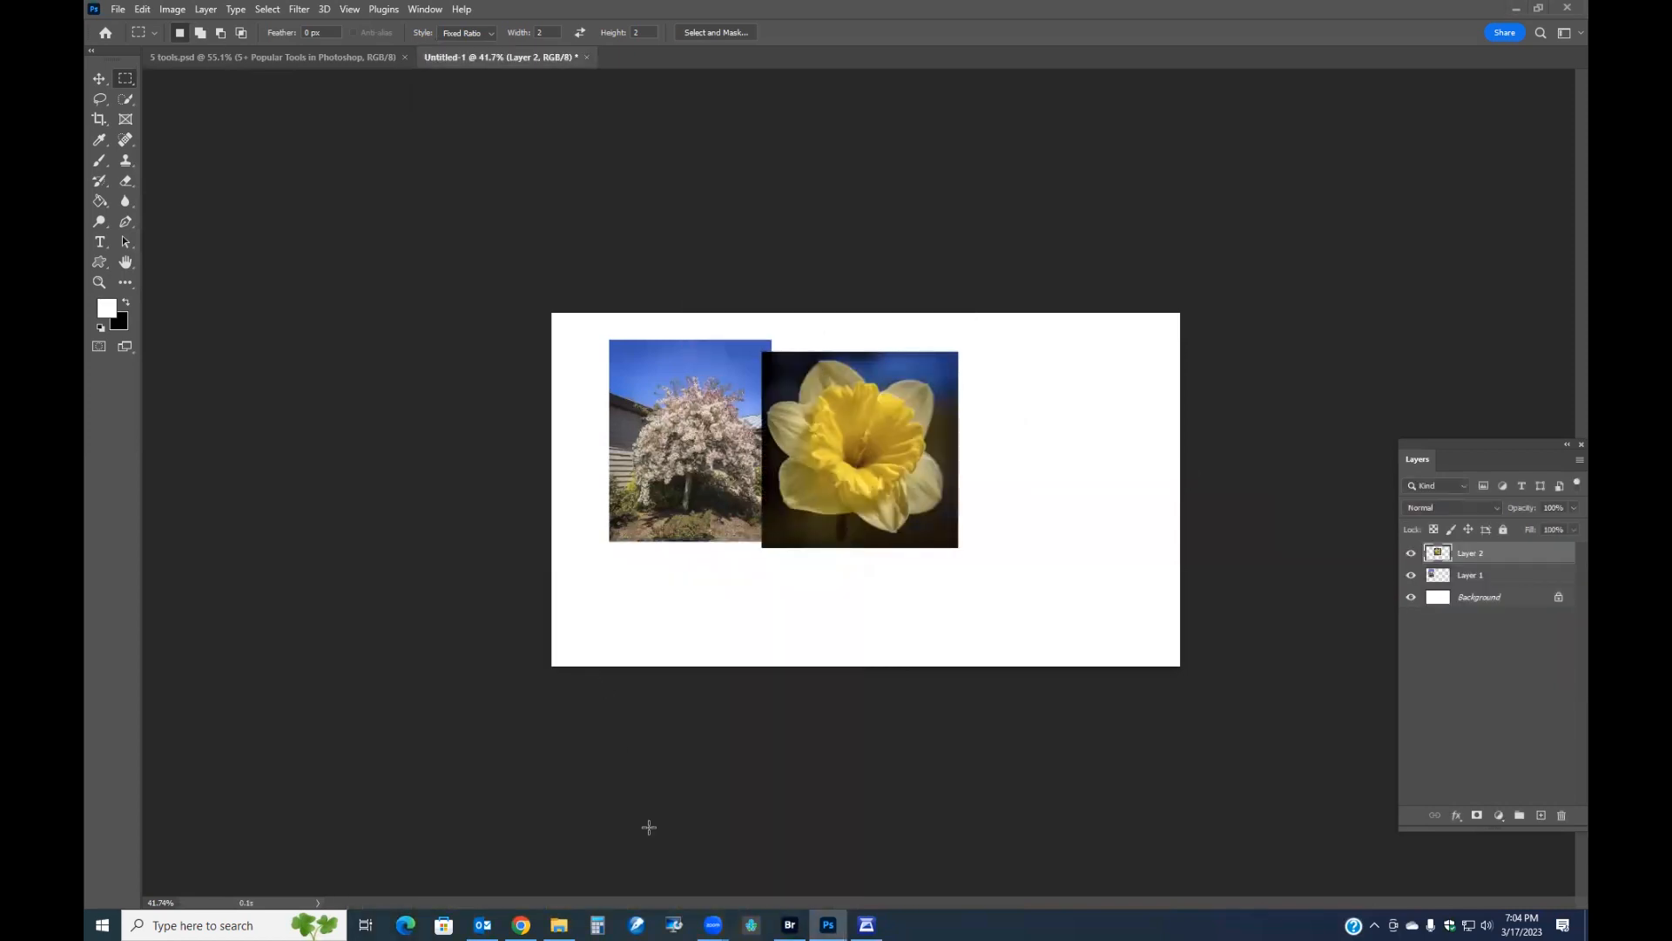
Open the skyline photo IMG_4690.jpg from Bridge and copy it into the collage document.
left_click(790, 924)
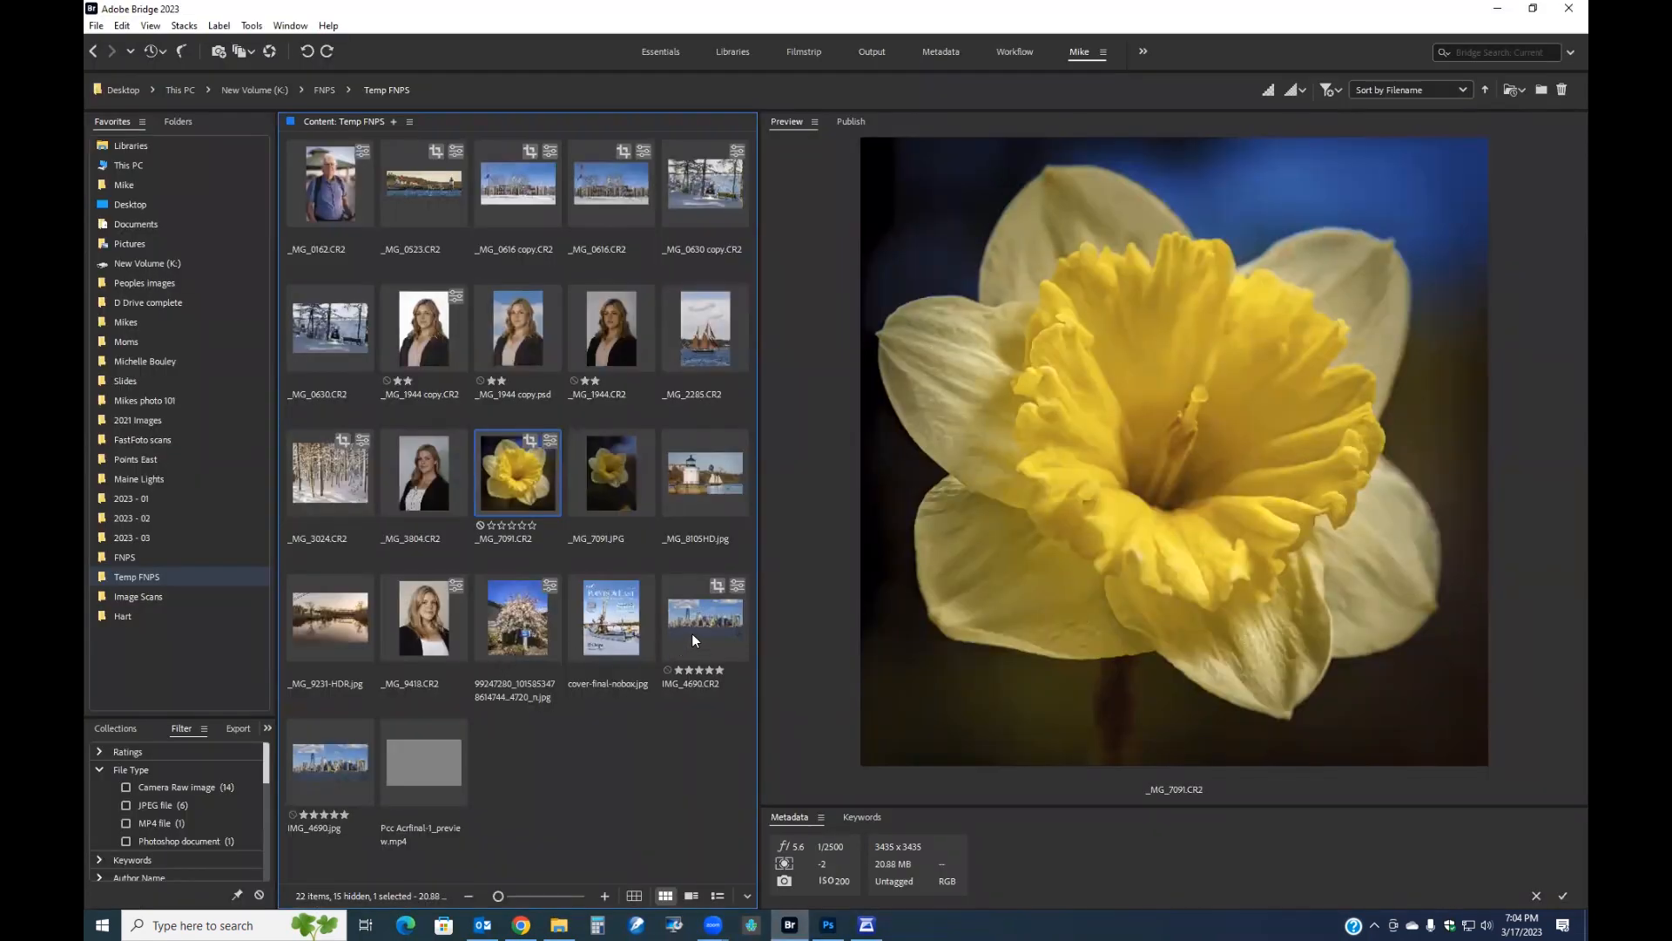
left_click(333, 766)
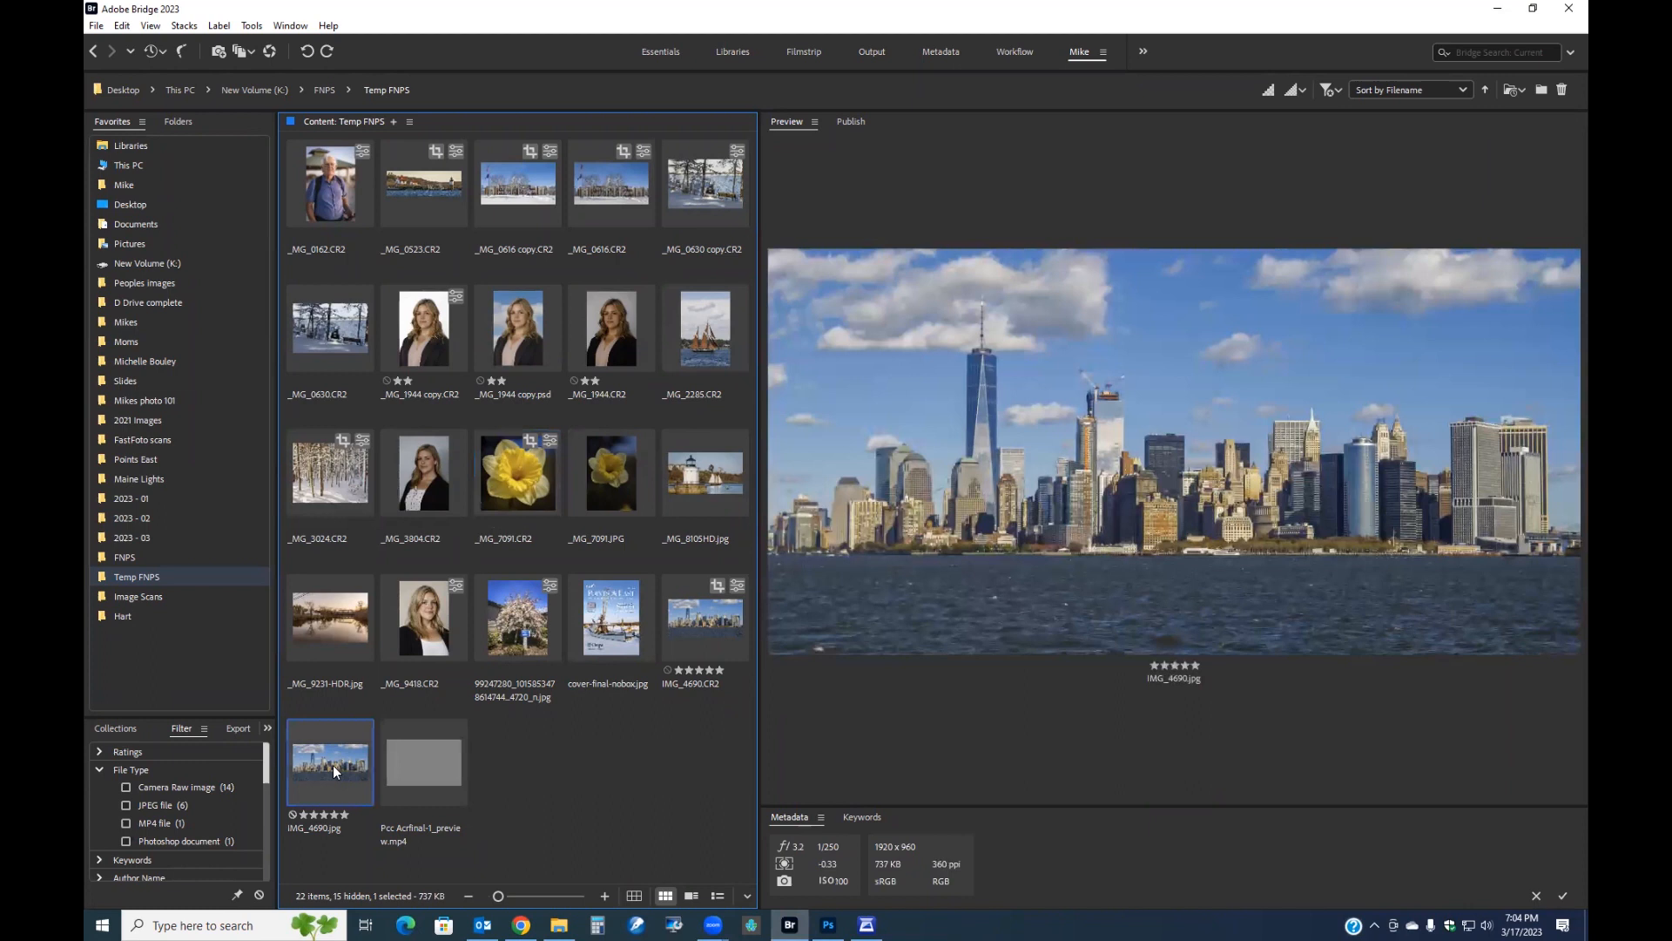
double_click(332, 764)
left_click_drag(667, 56, 499, 669)
left_click_drag(1474, 551, 884, 587)
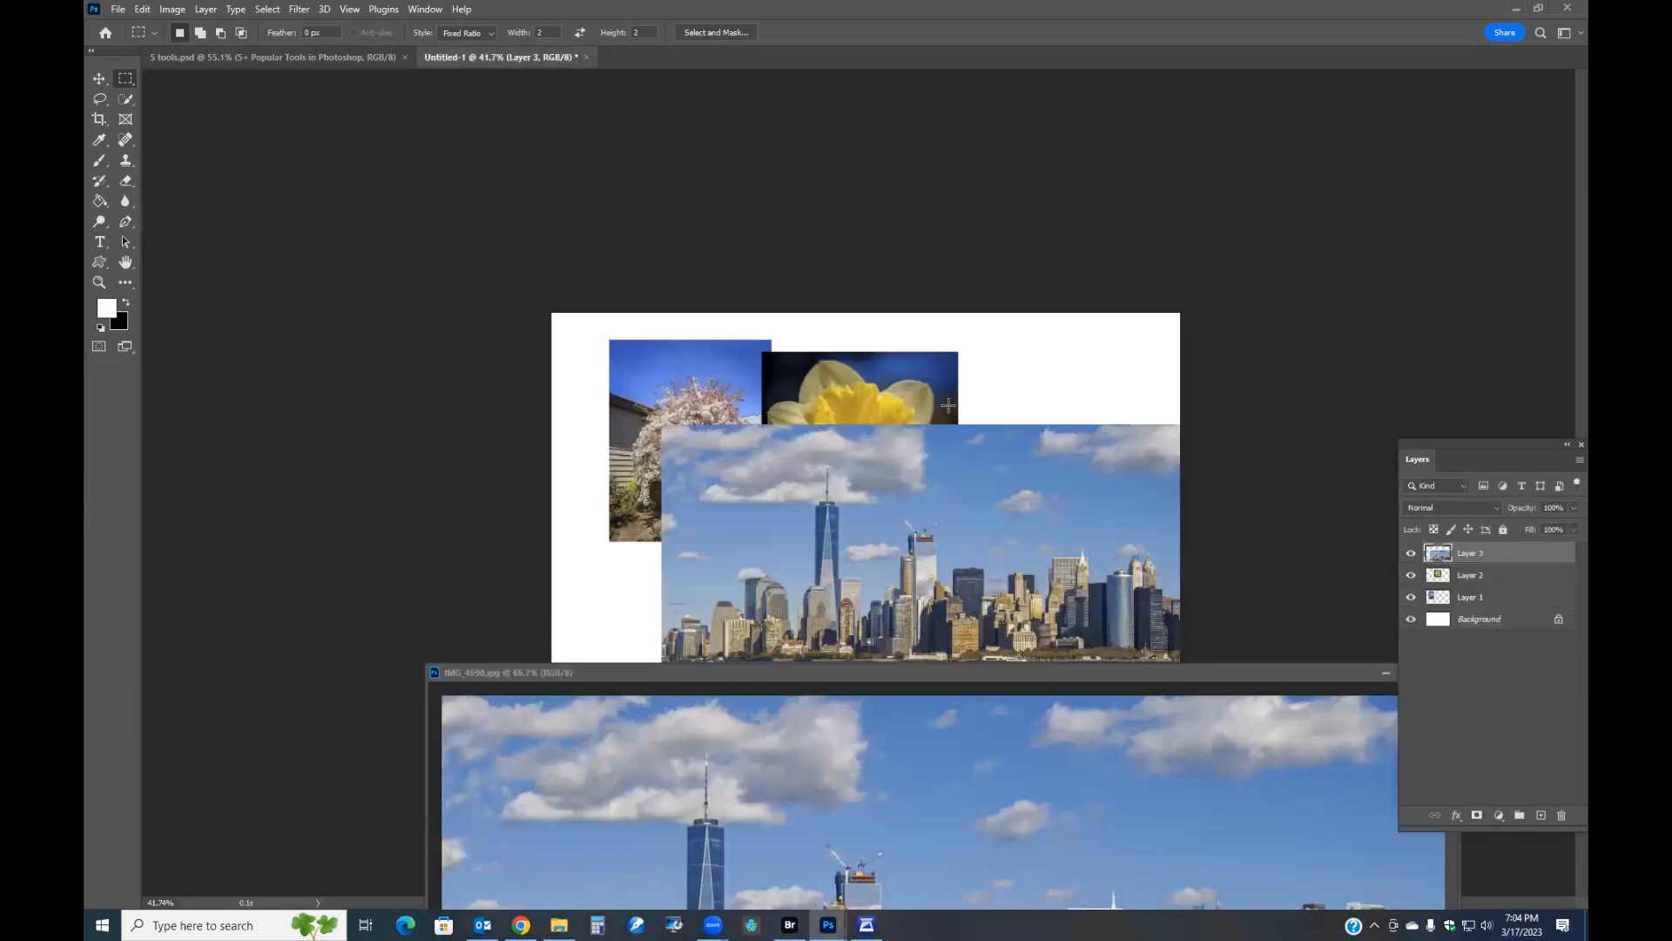
left_click_drag(1169, 674, 362, 647)
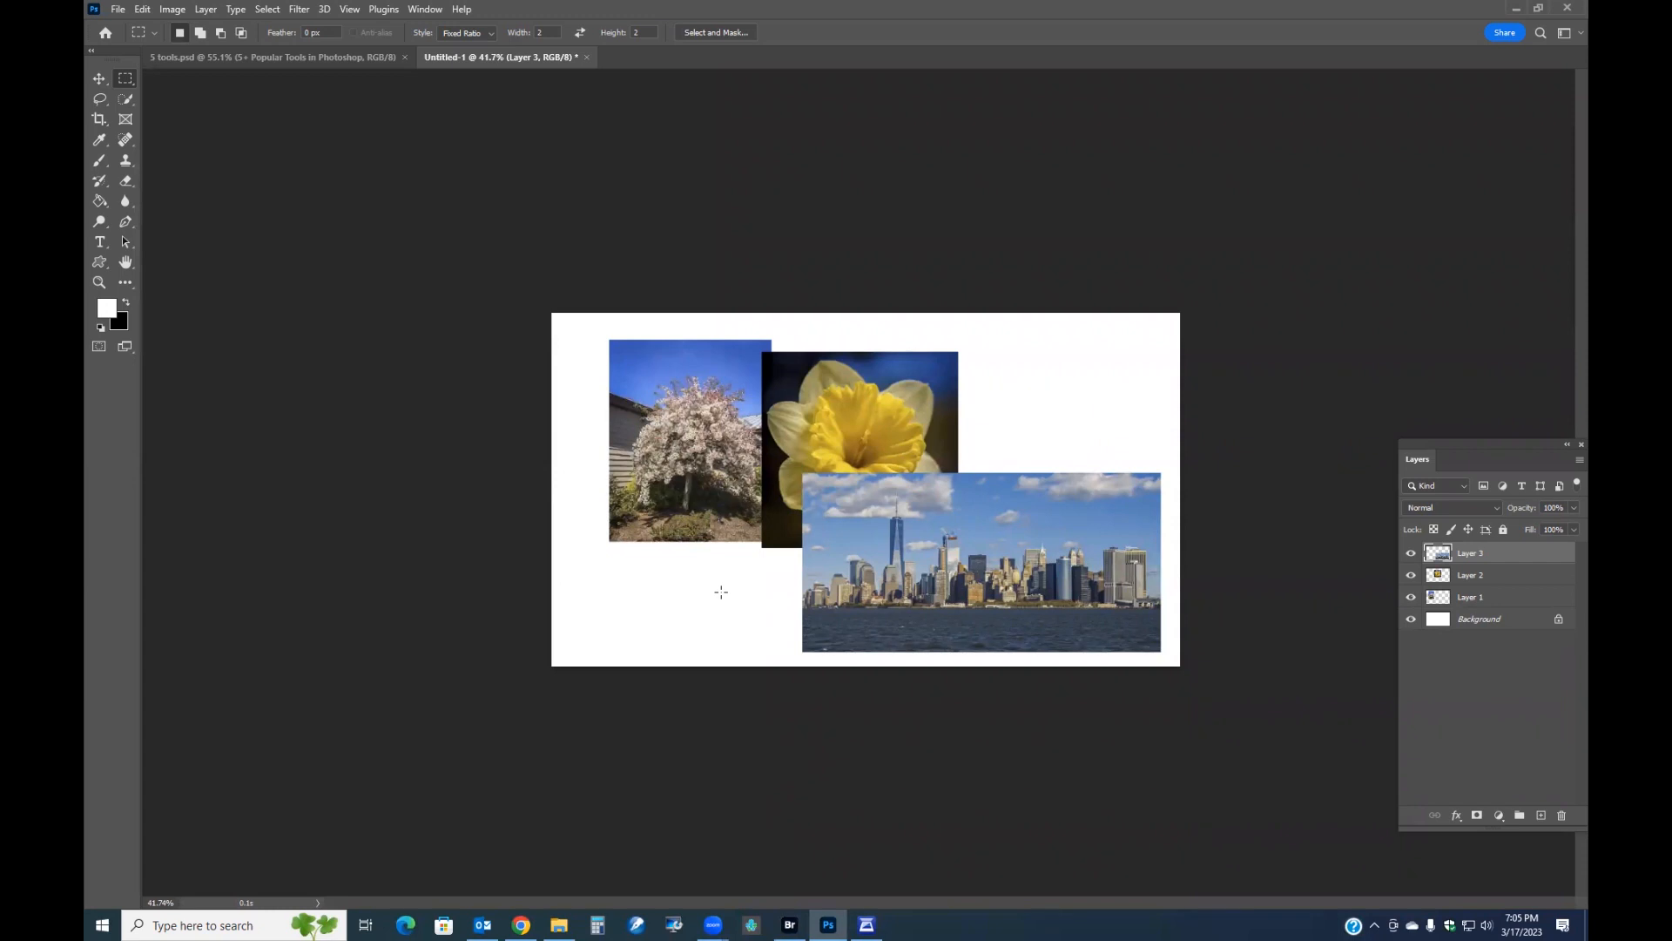
Move the tree photo layer to the top-left corner of the canvas with the Move tool.
left_click(99, 78)
right_click(664, 432)
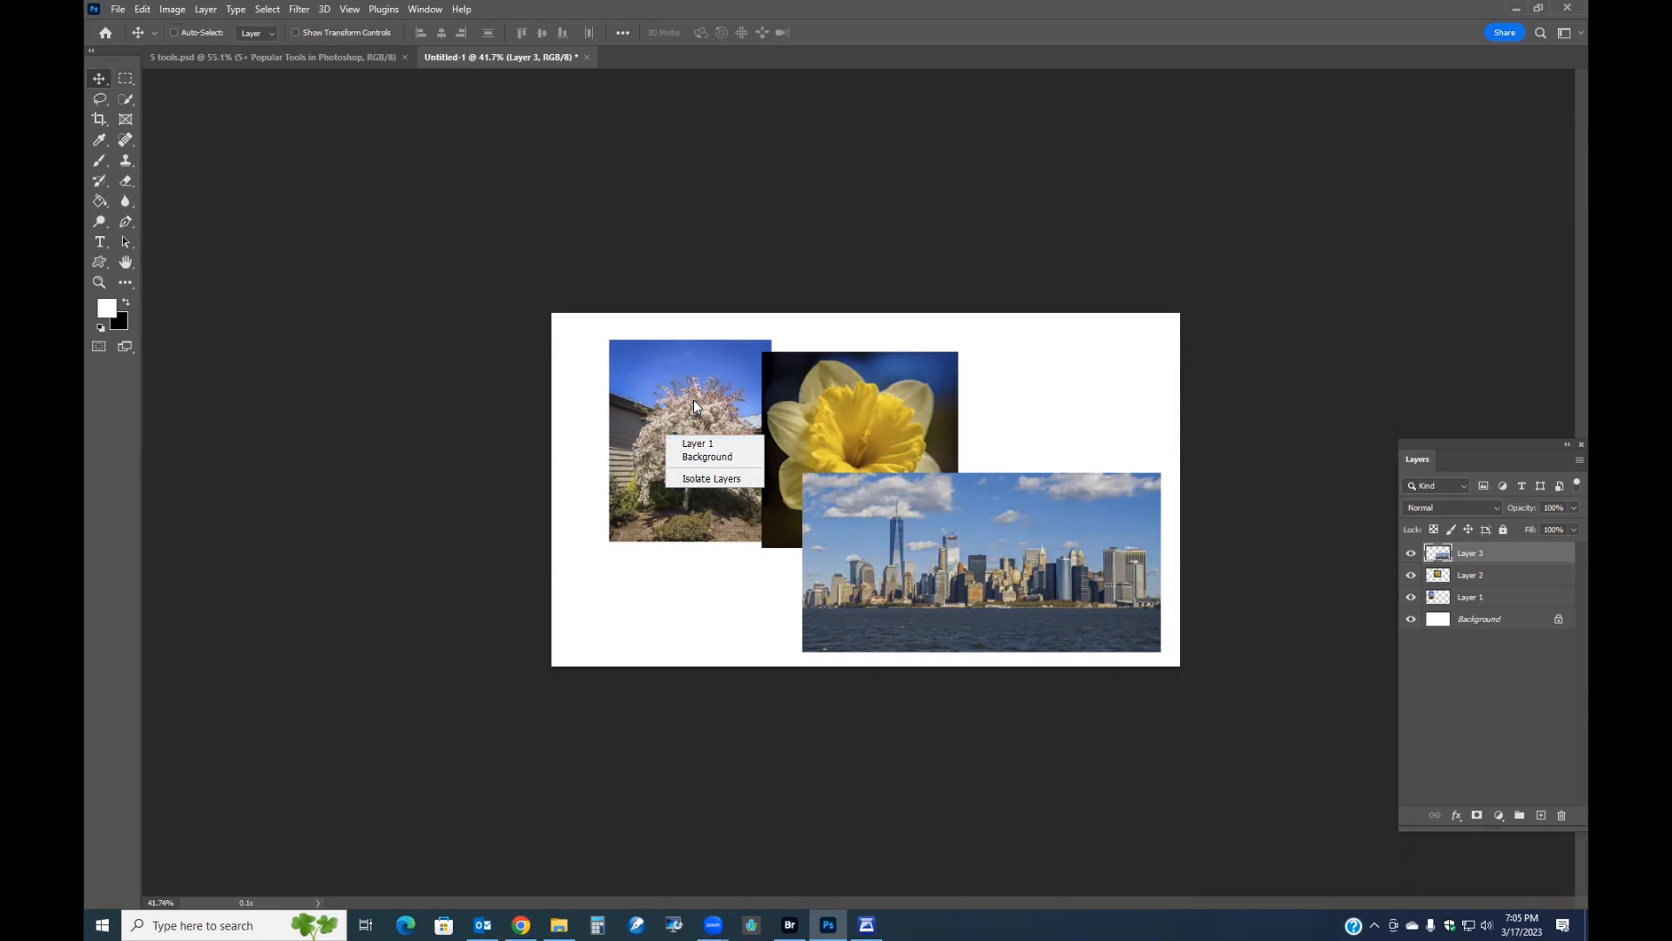
left_click(693, 400)
right_click(683, 432)
left_click_drag(683, 427, 667, 422)
left_click(723, 450)
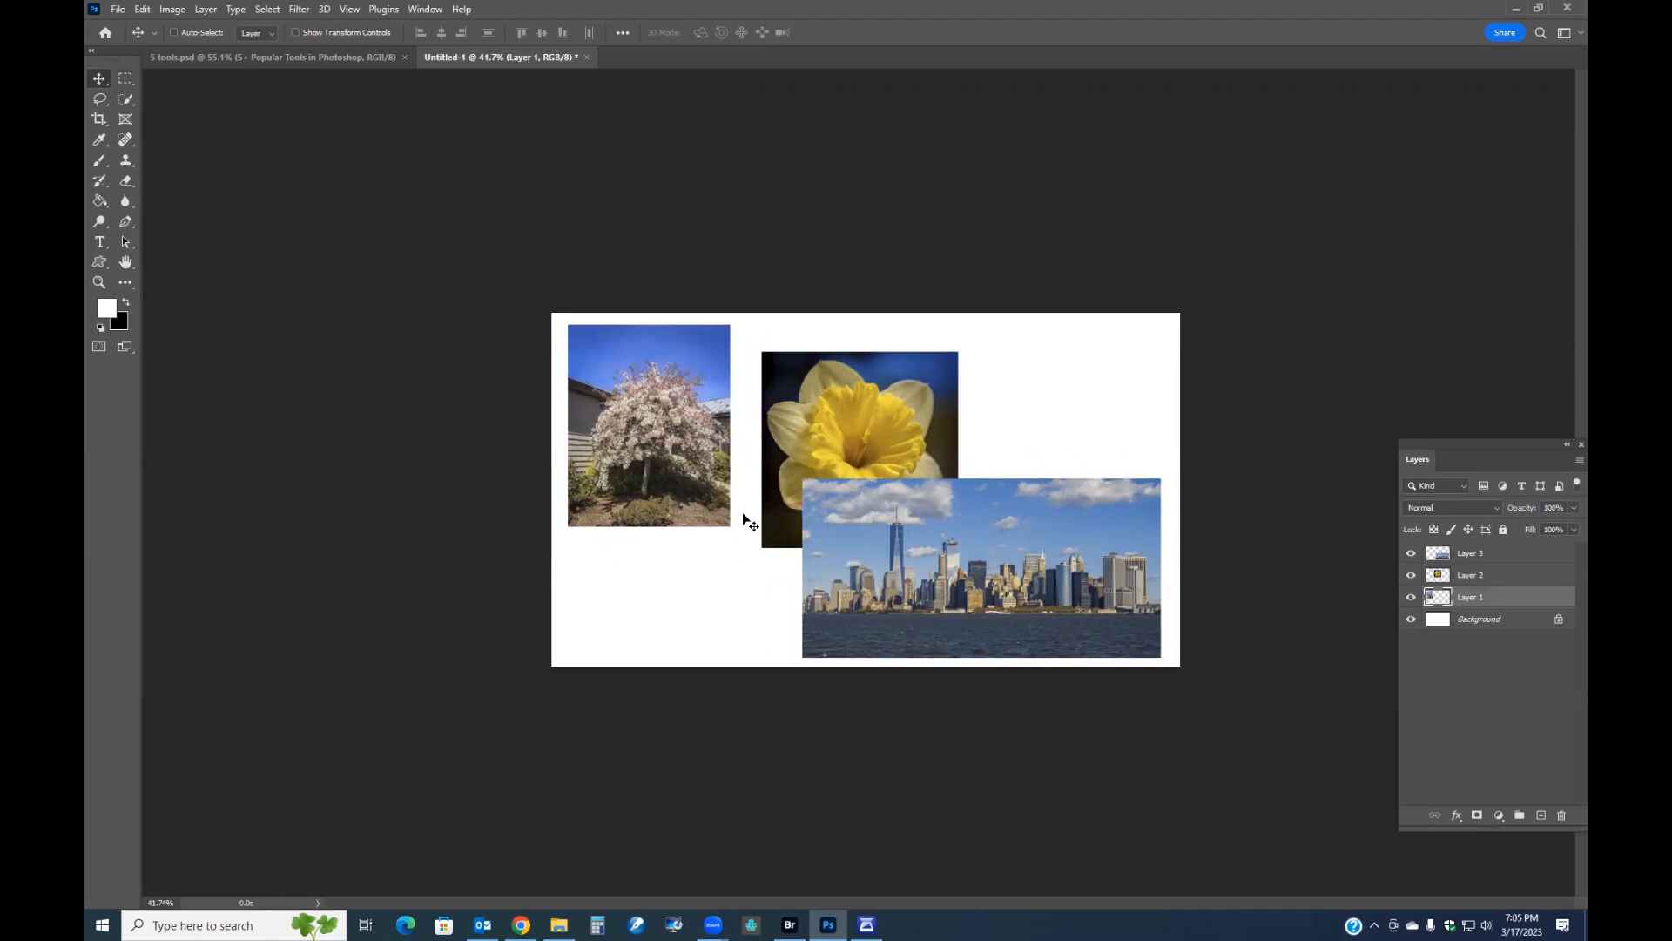
Arrange the daffodil photo at the top-right and the skyline photo along the bottom centre of the canvas.
right_click(841, 426)
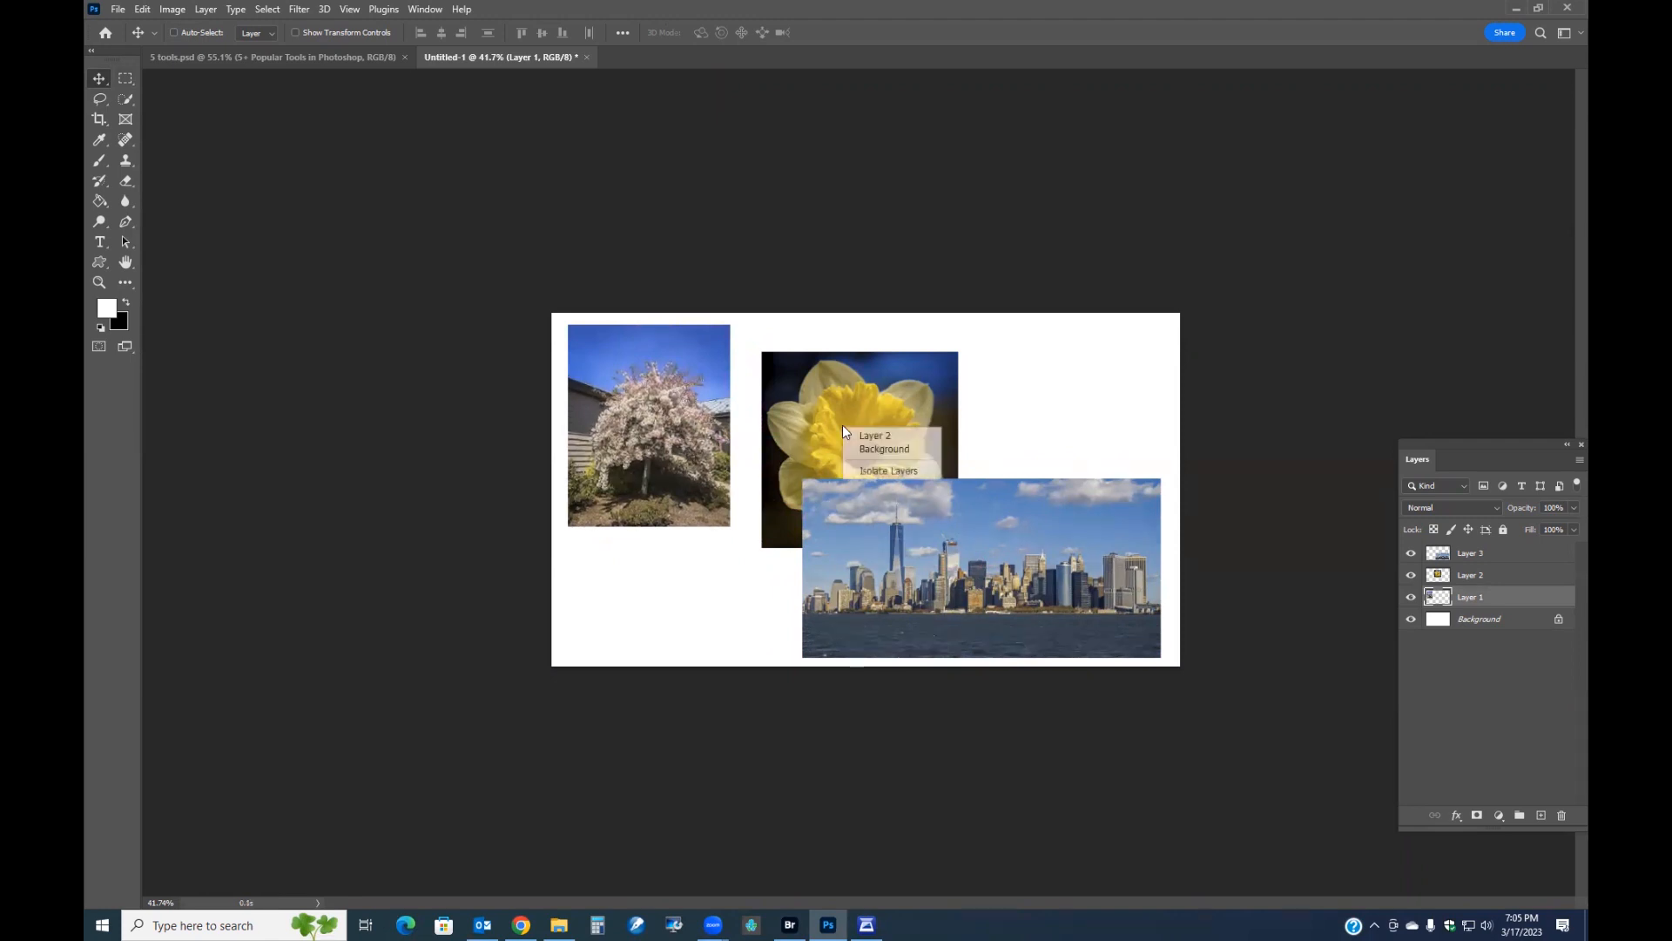
left_click(871, 440)
left_click_drag(871, 443, 826, 386)
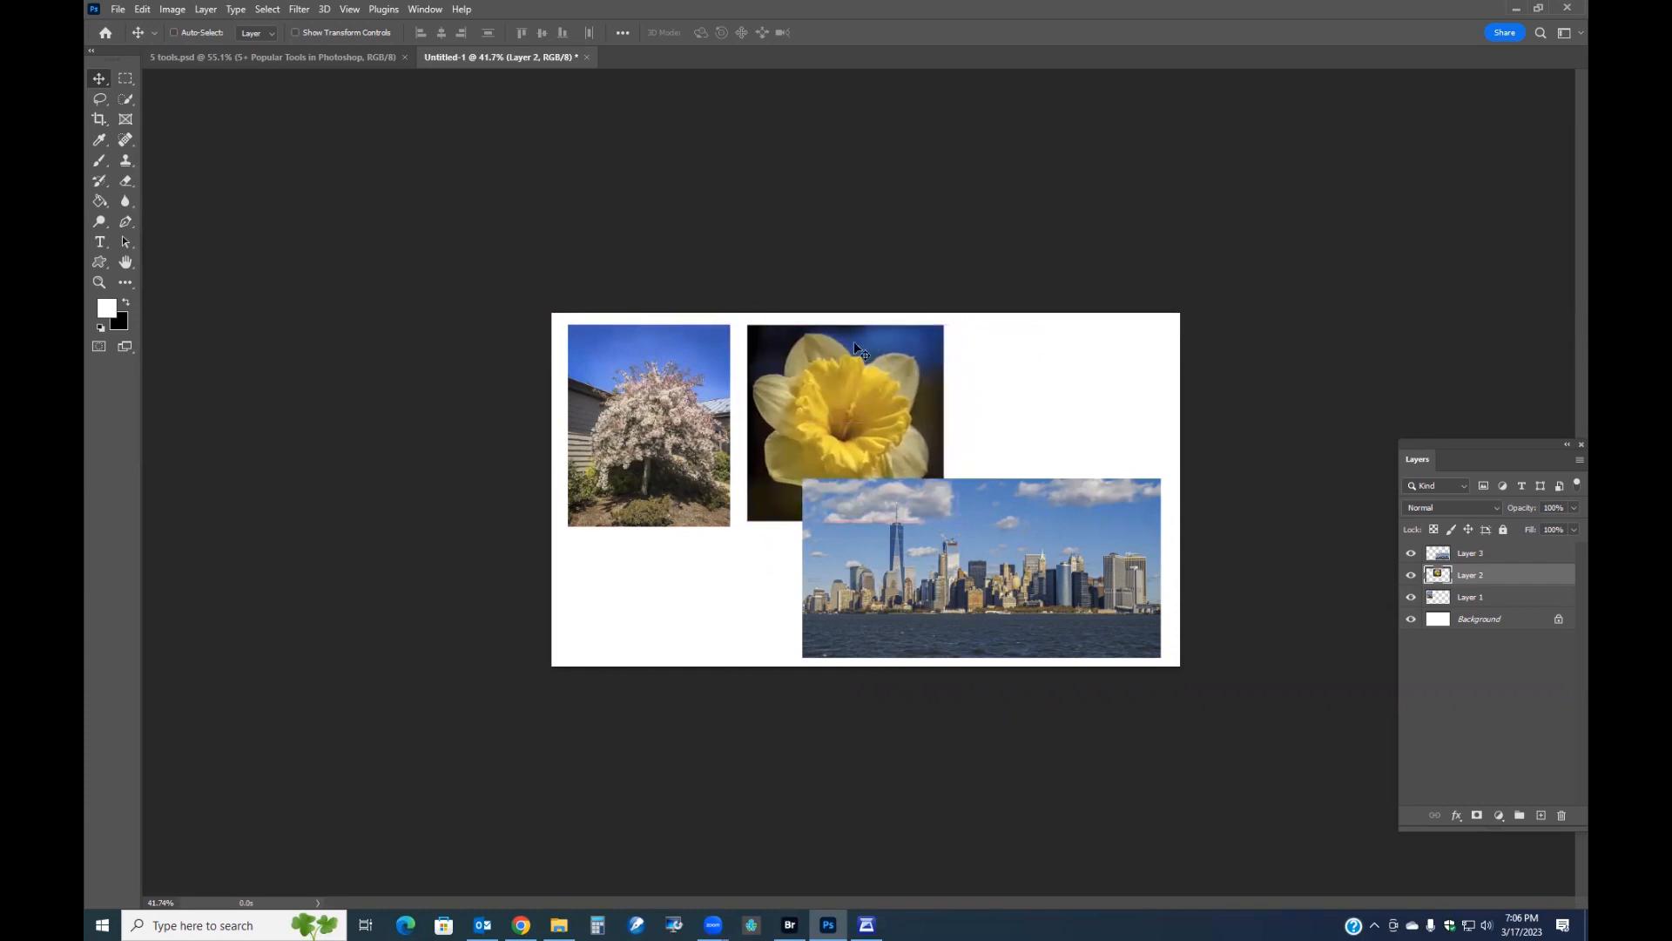
right_click(884, 554)
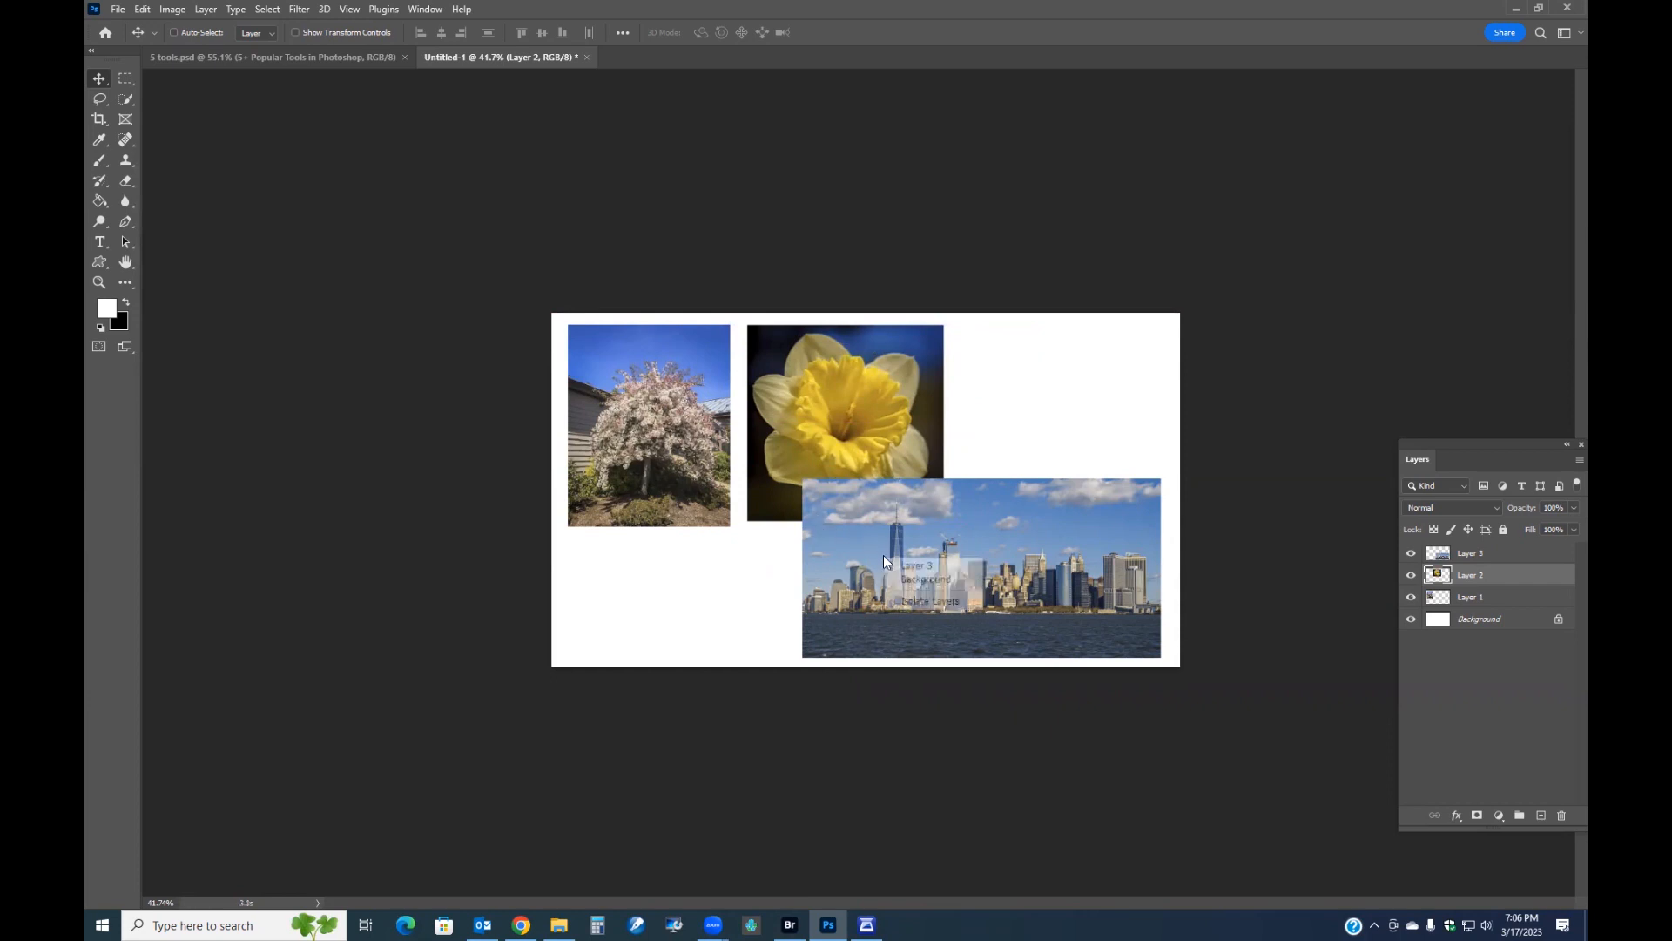
left_click(912, 569)
left_click_drag(897, 557, 823, 544)
right_click(831, 413)
left_click(850, 418)
left_click_drag(833, 413, 1037, 404)
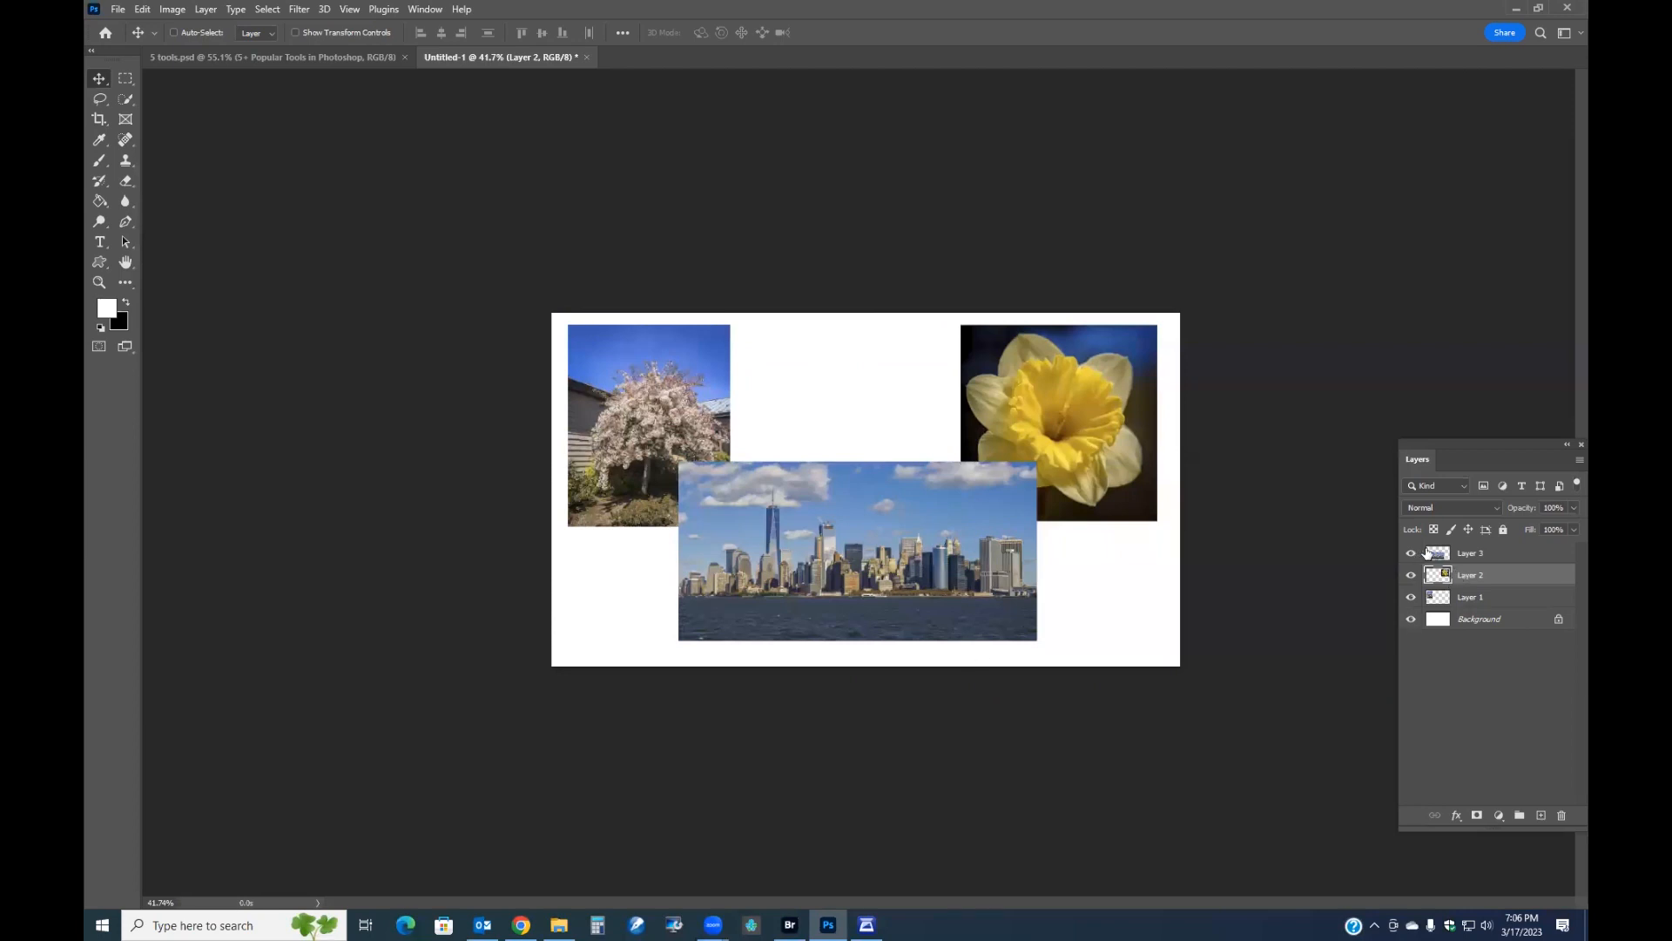
Add a black Stroke layer style to the skyline photo layer.
left_click(1470, 554)
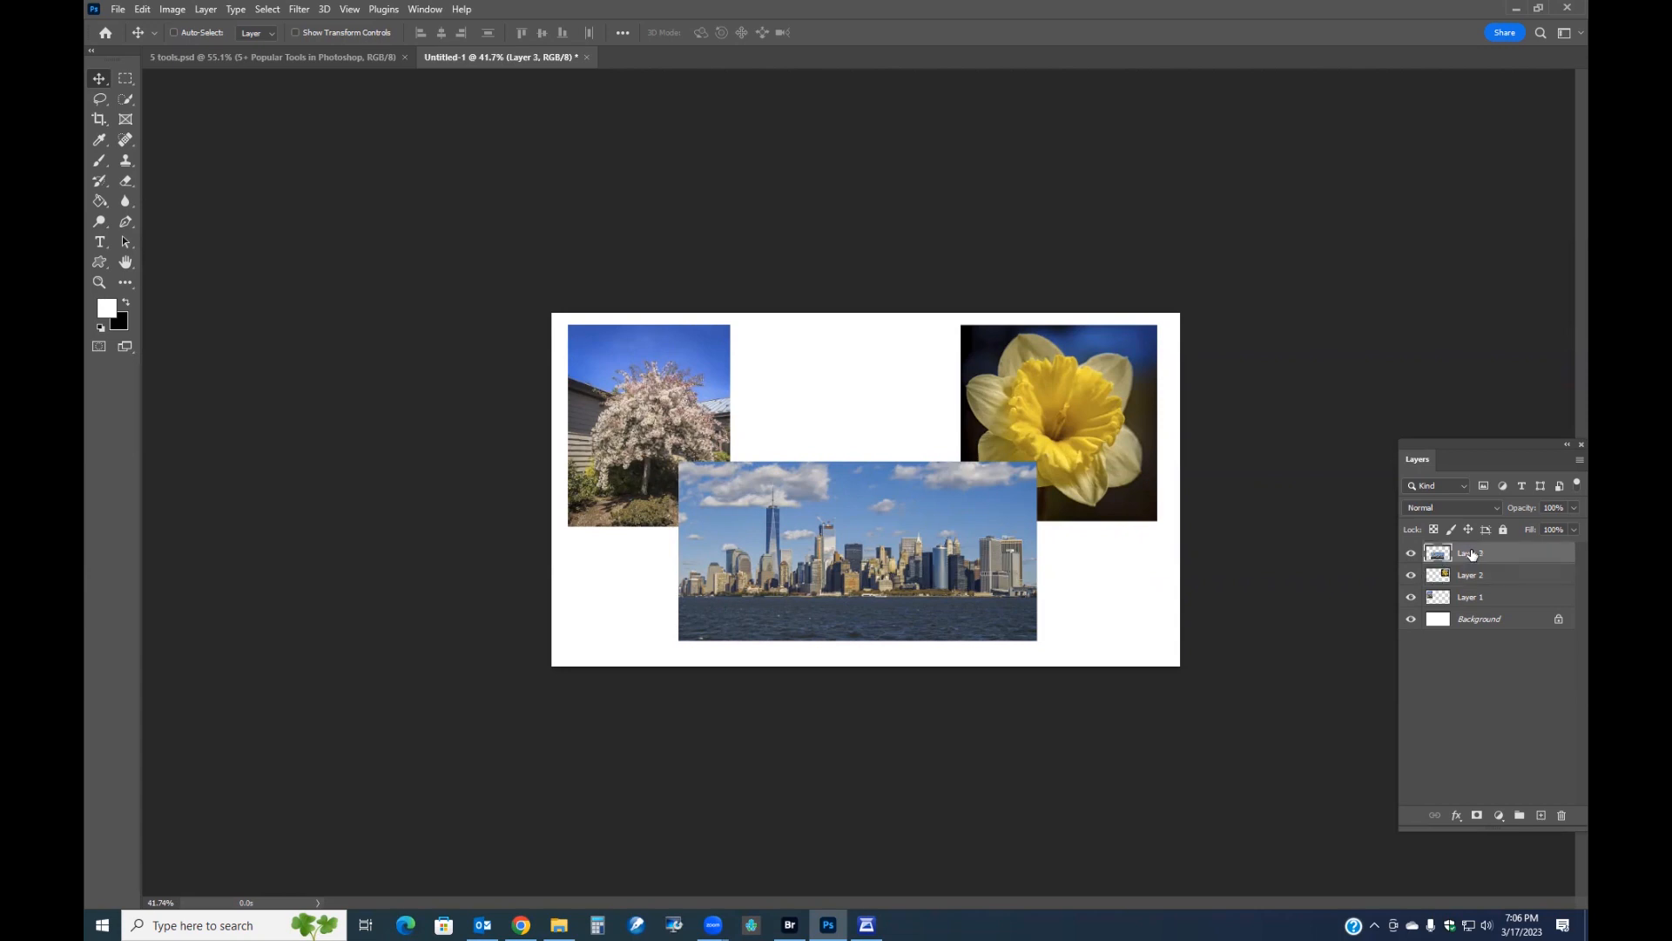
left_click(1412, 554)
left_click(1412, 554)
scroll(970, 604, "up", 3)
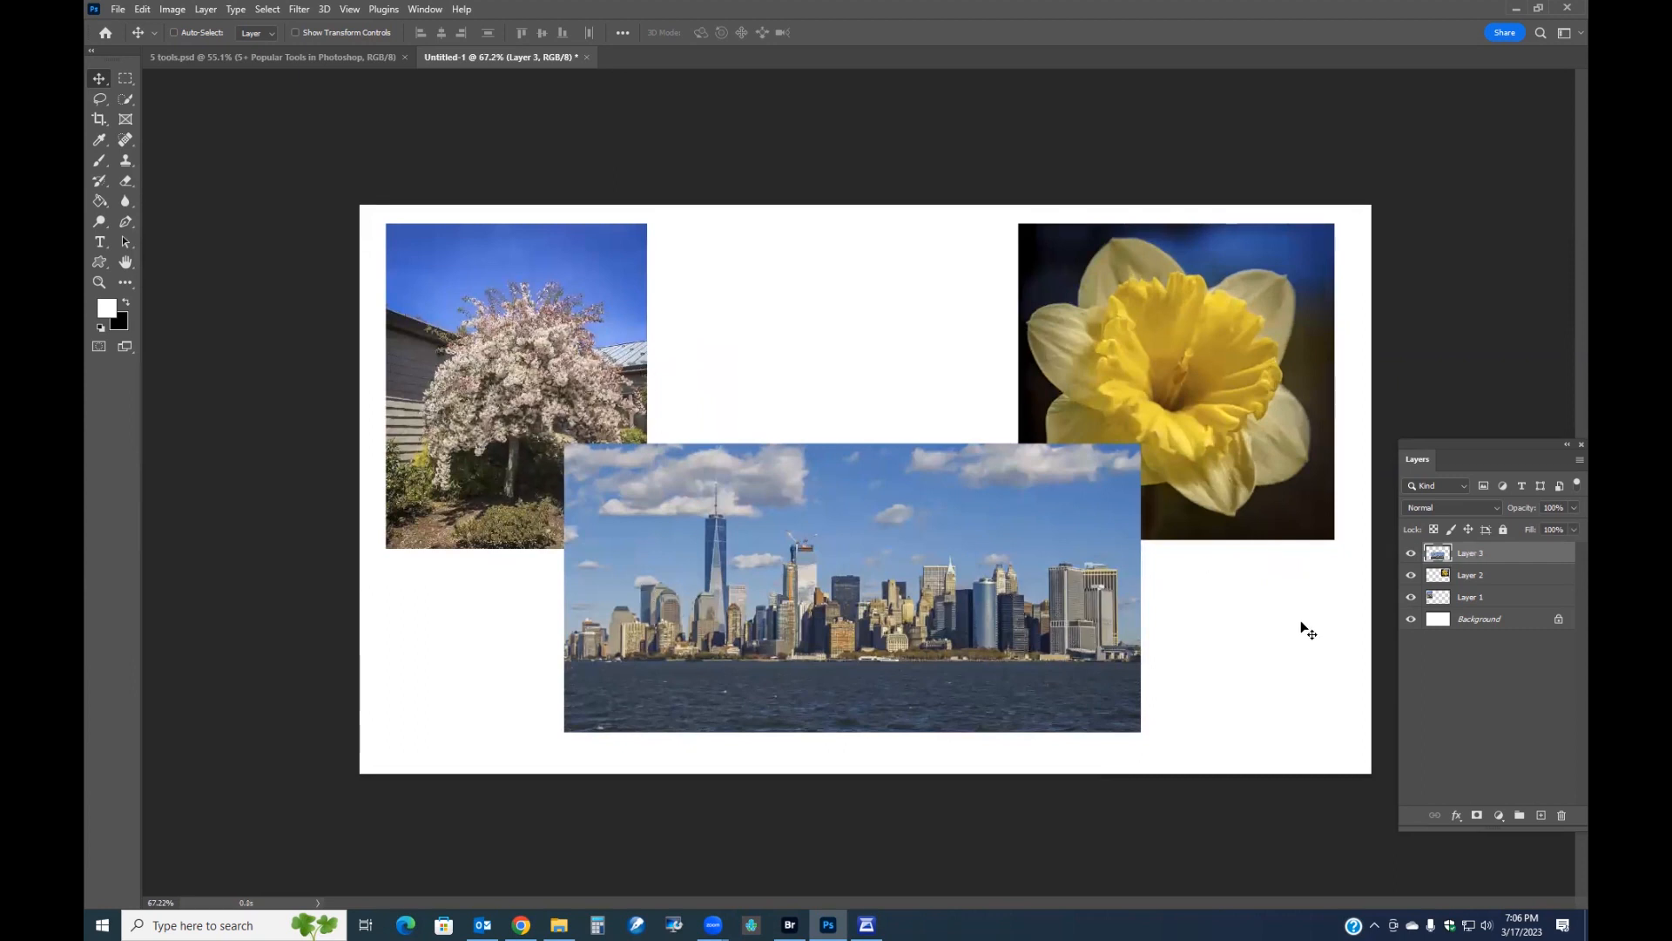
left_click(1459, 814)
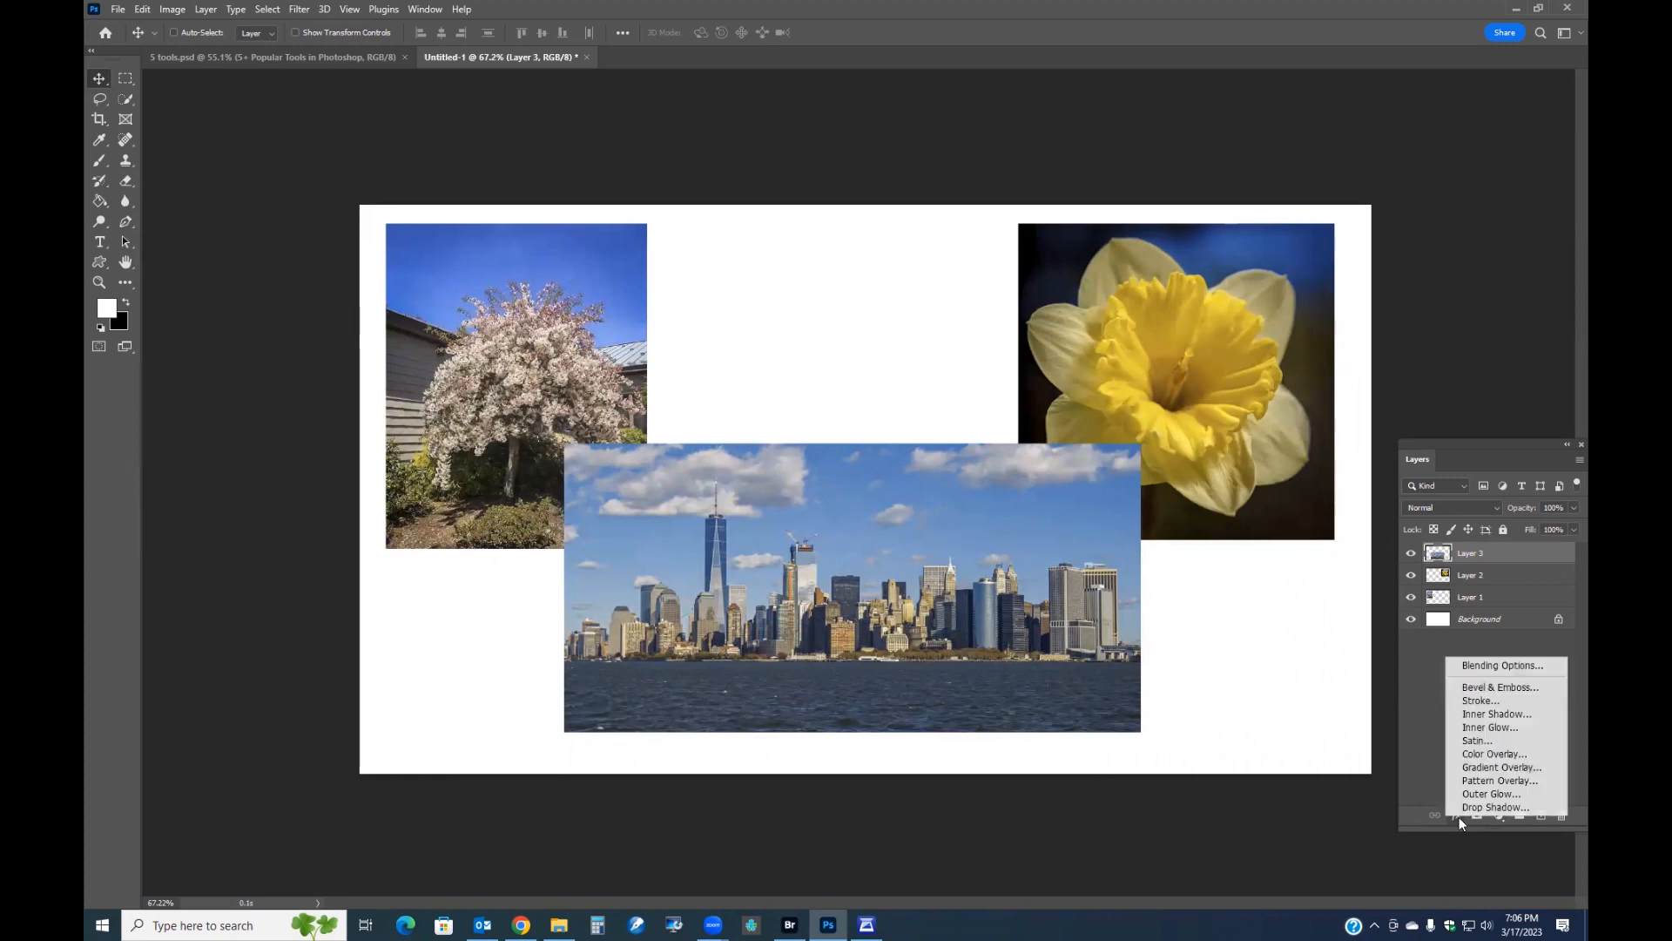
left_click(1467, 701)
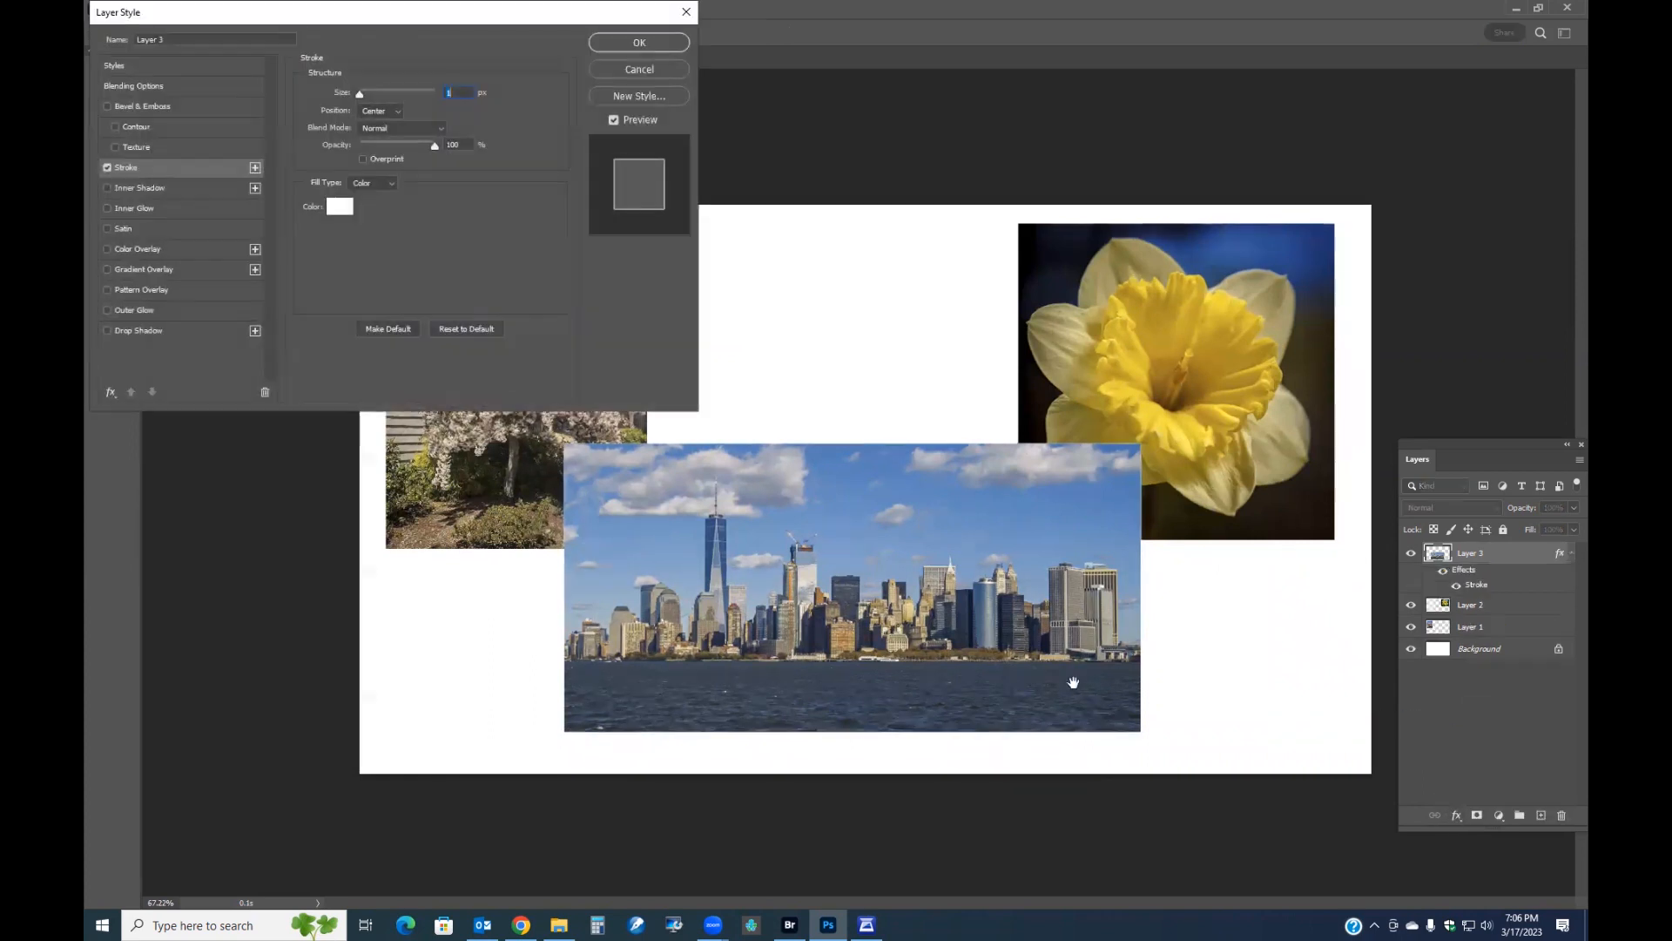
left_click(340, 207)
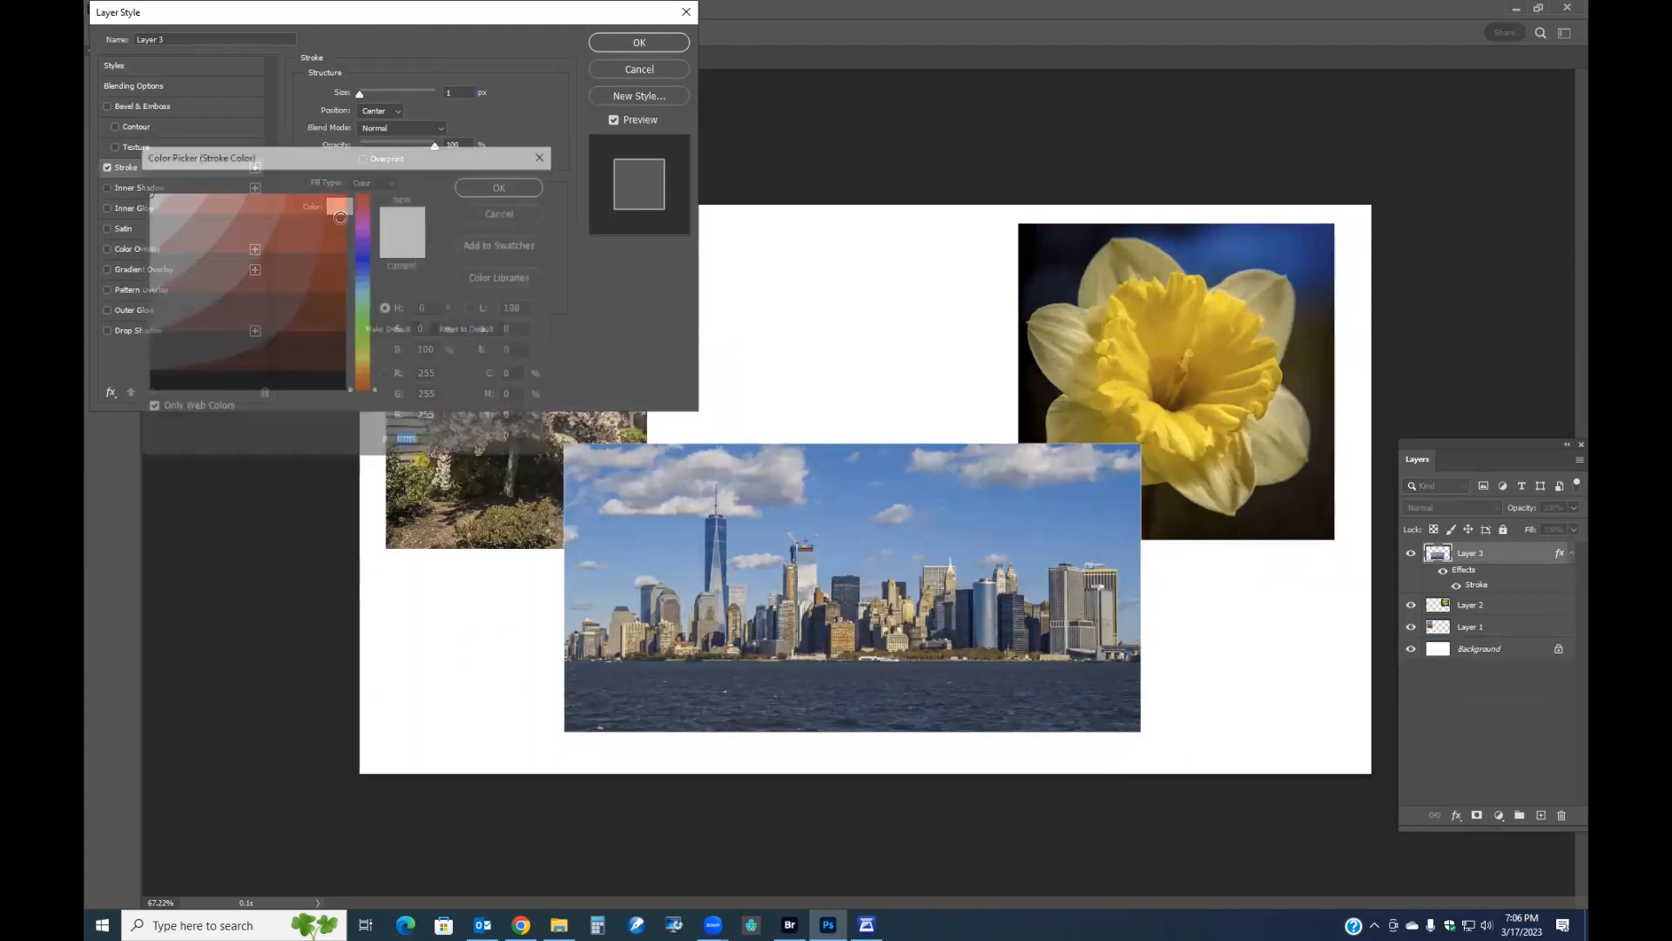
left_click(206, 384)
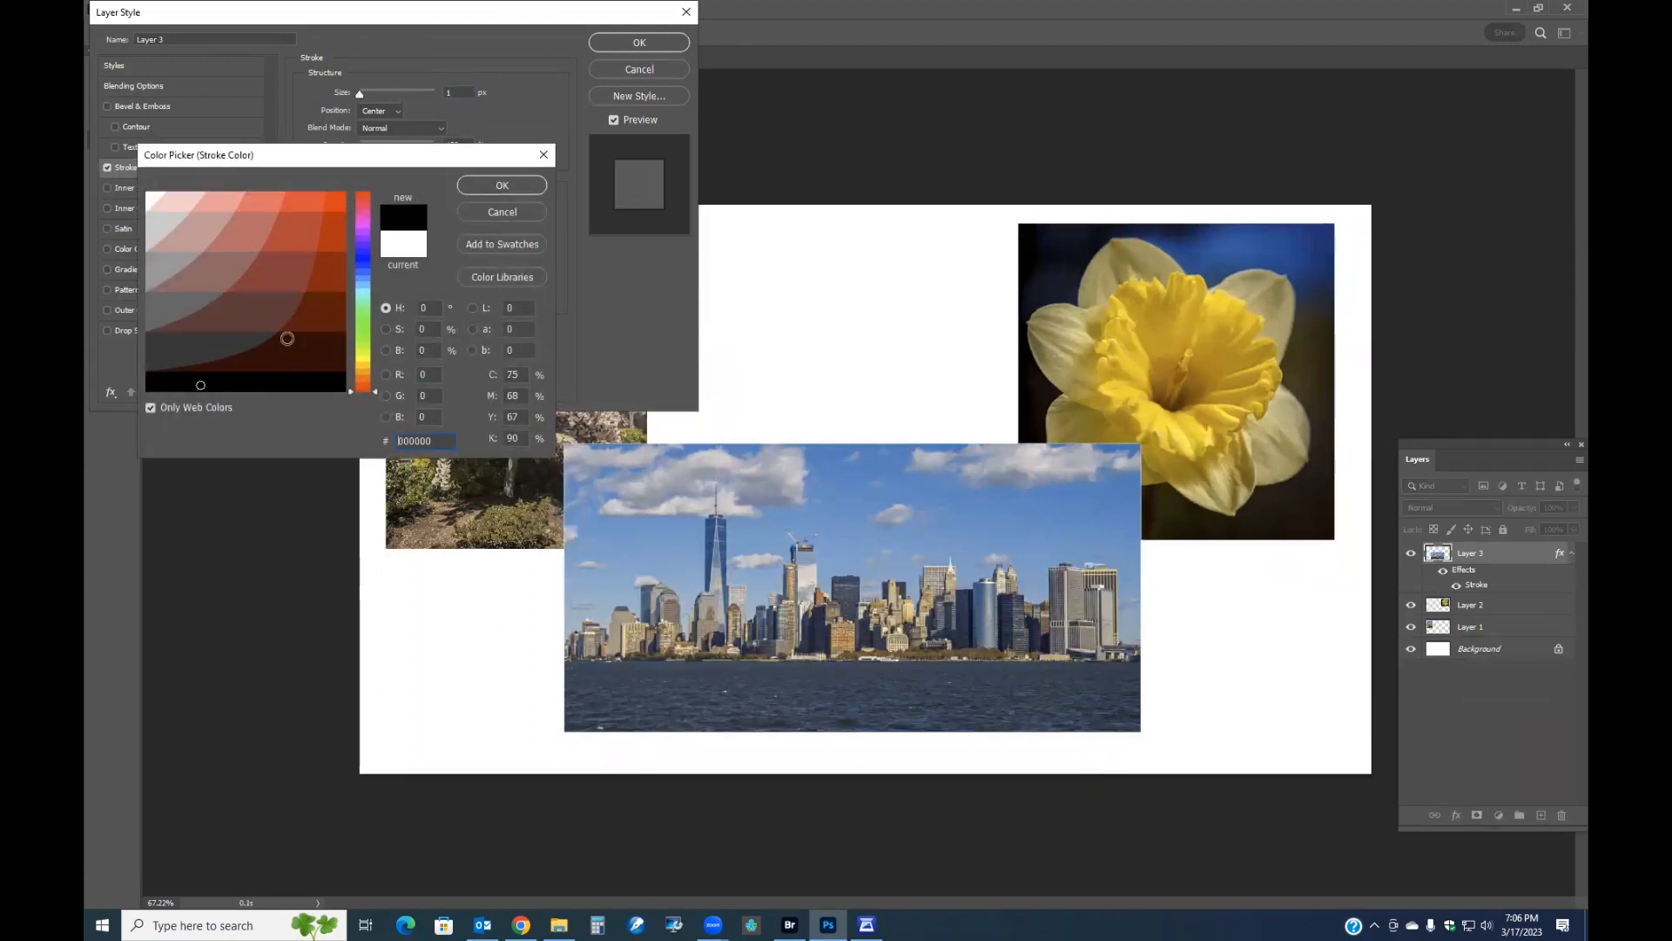
left_click(495, 188)
left_click_drag(360, 97, 365, 98)
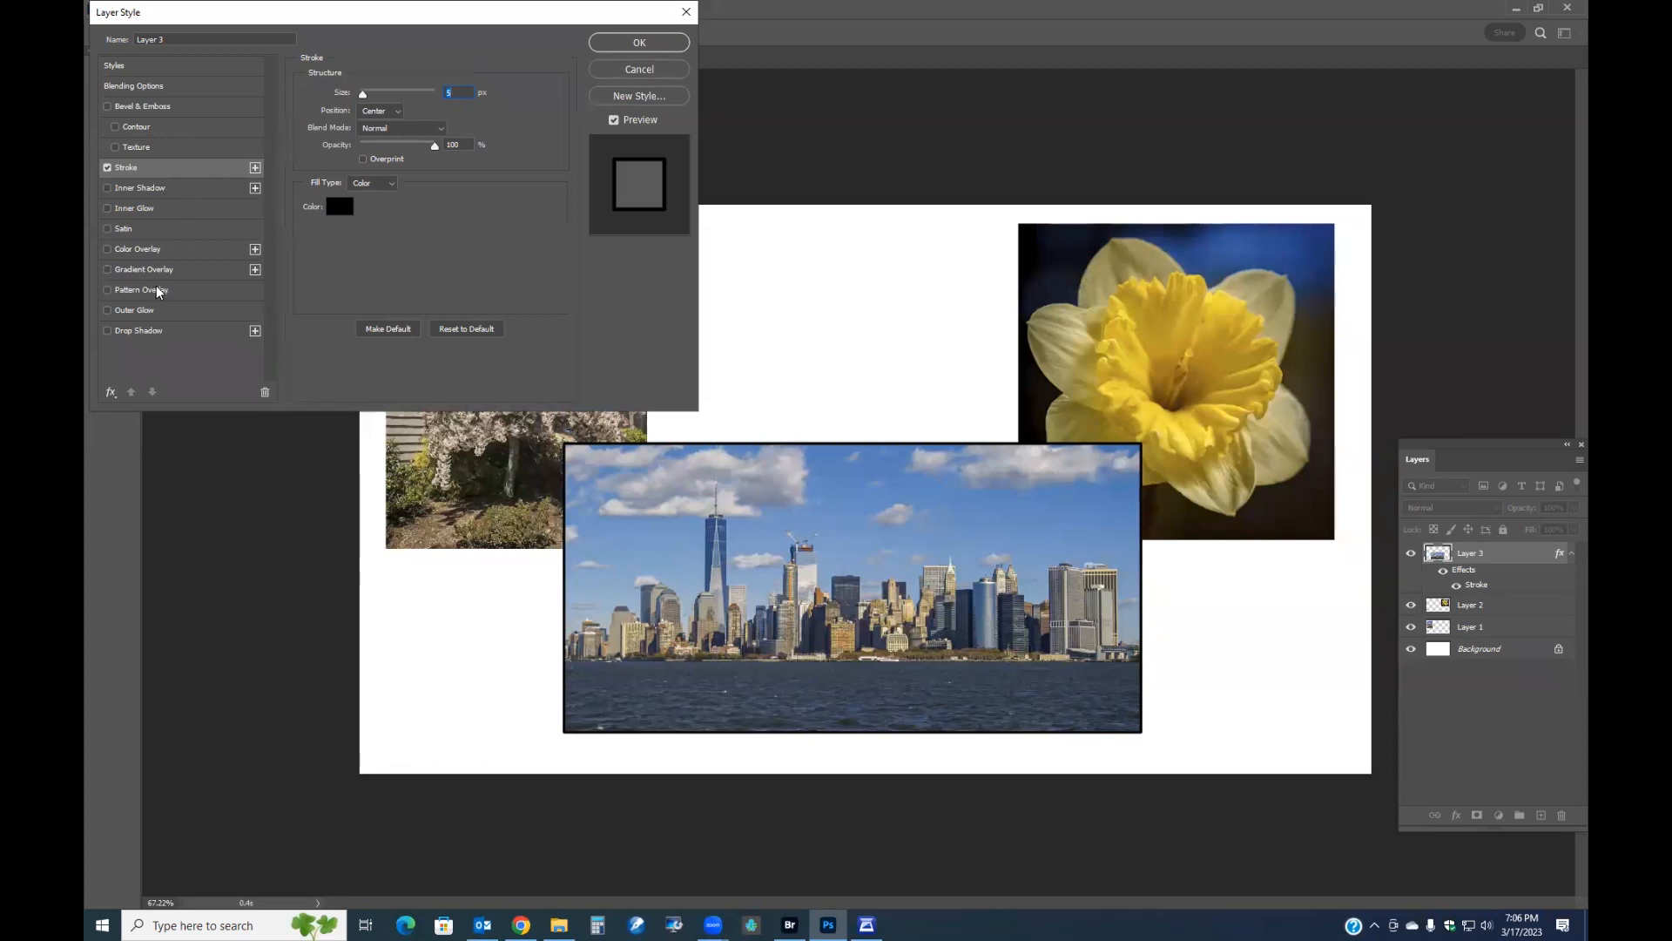
Add a Drop Shadow to the skyline layer with about 57% opacity, 42° angle, 17 px distance, 30% spread and 40 px size.
left_click(130, 332)
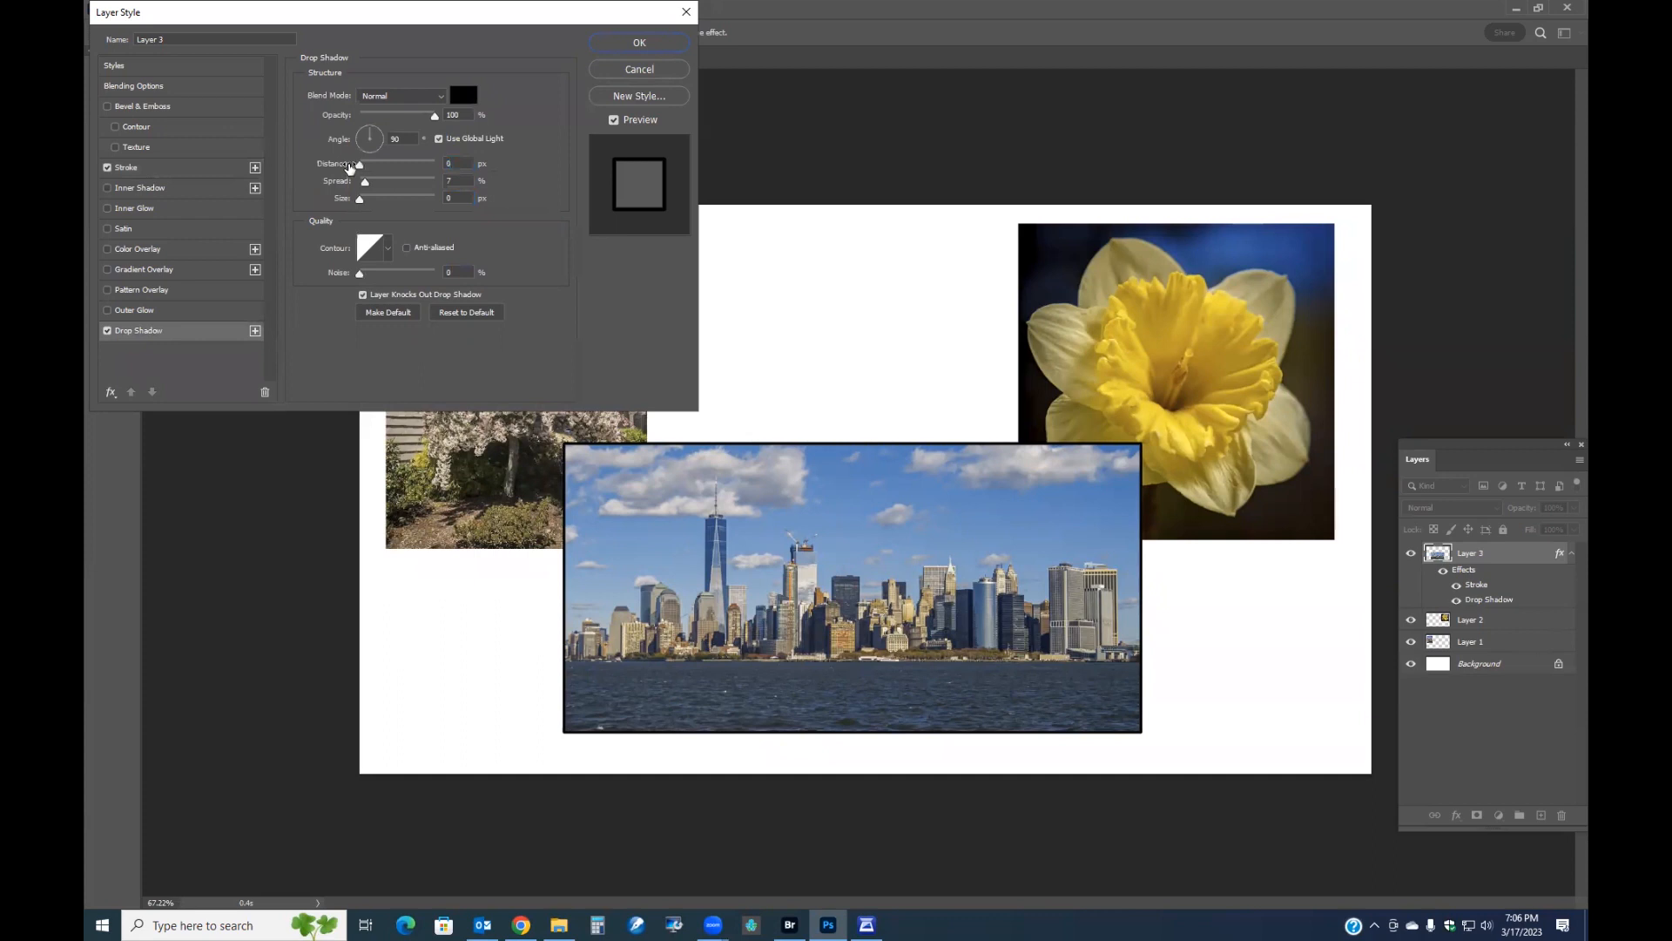
left_click_drag(360, 168, 379, 199)
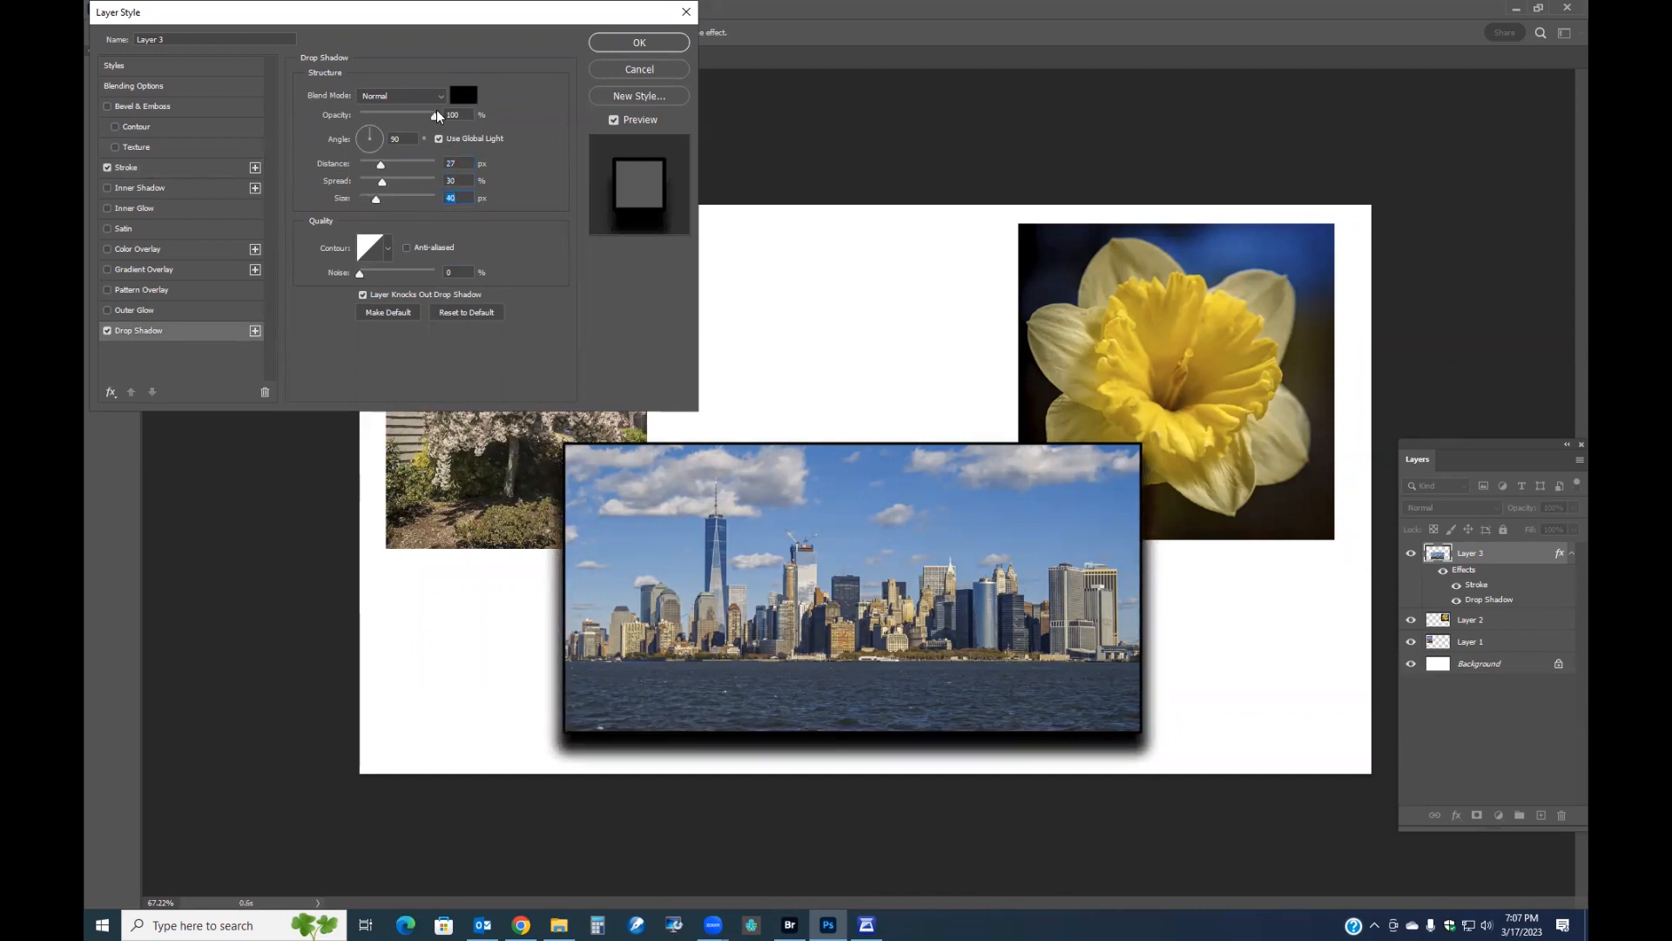
left_click_drag(434, 116, 392, 116)
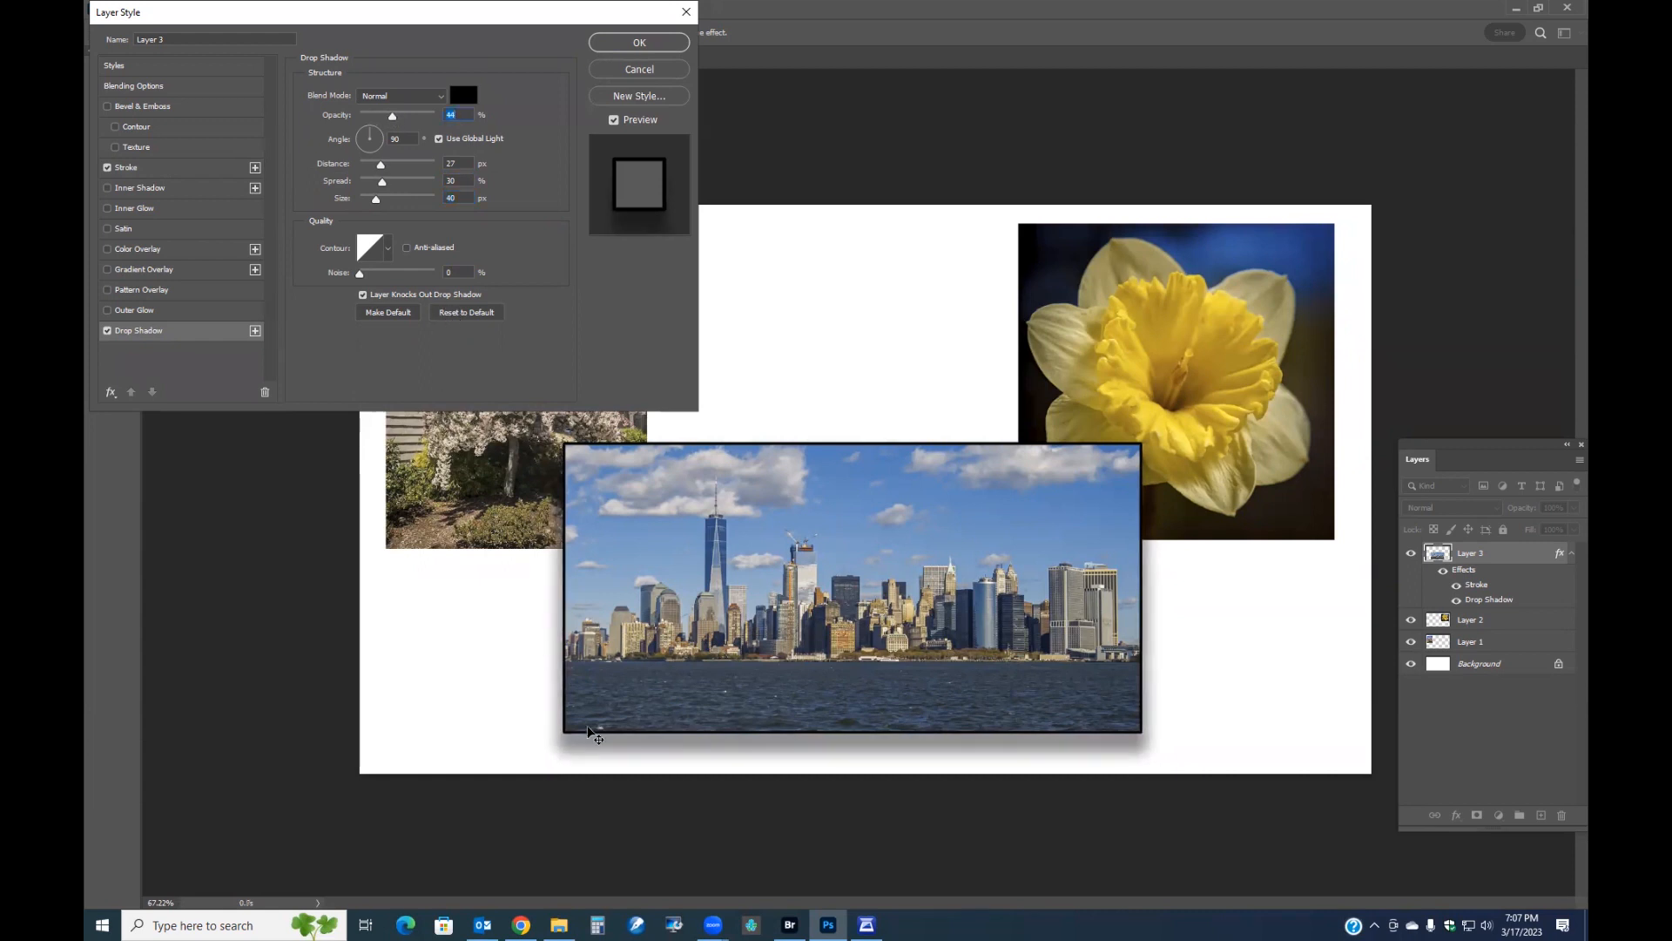
mouse_move(593, 747)
left_mouse_down()
mouse_move(557, 715)
mouse_move(571, 740)
mouse_move(624, 755)
mouse_move(698, 736)
mouse_move(582, 748)
mouse_move(587, 730)
left_mouse_up()
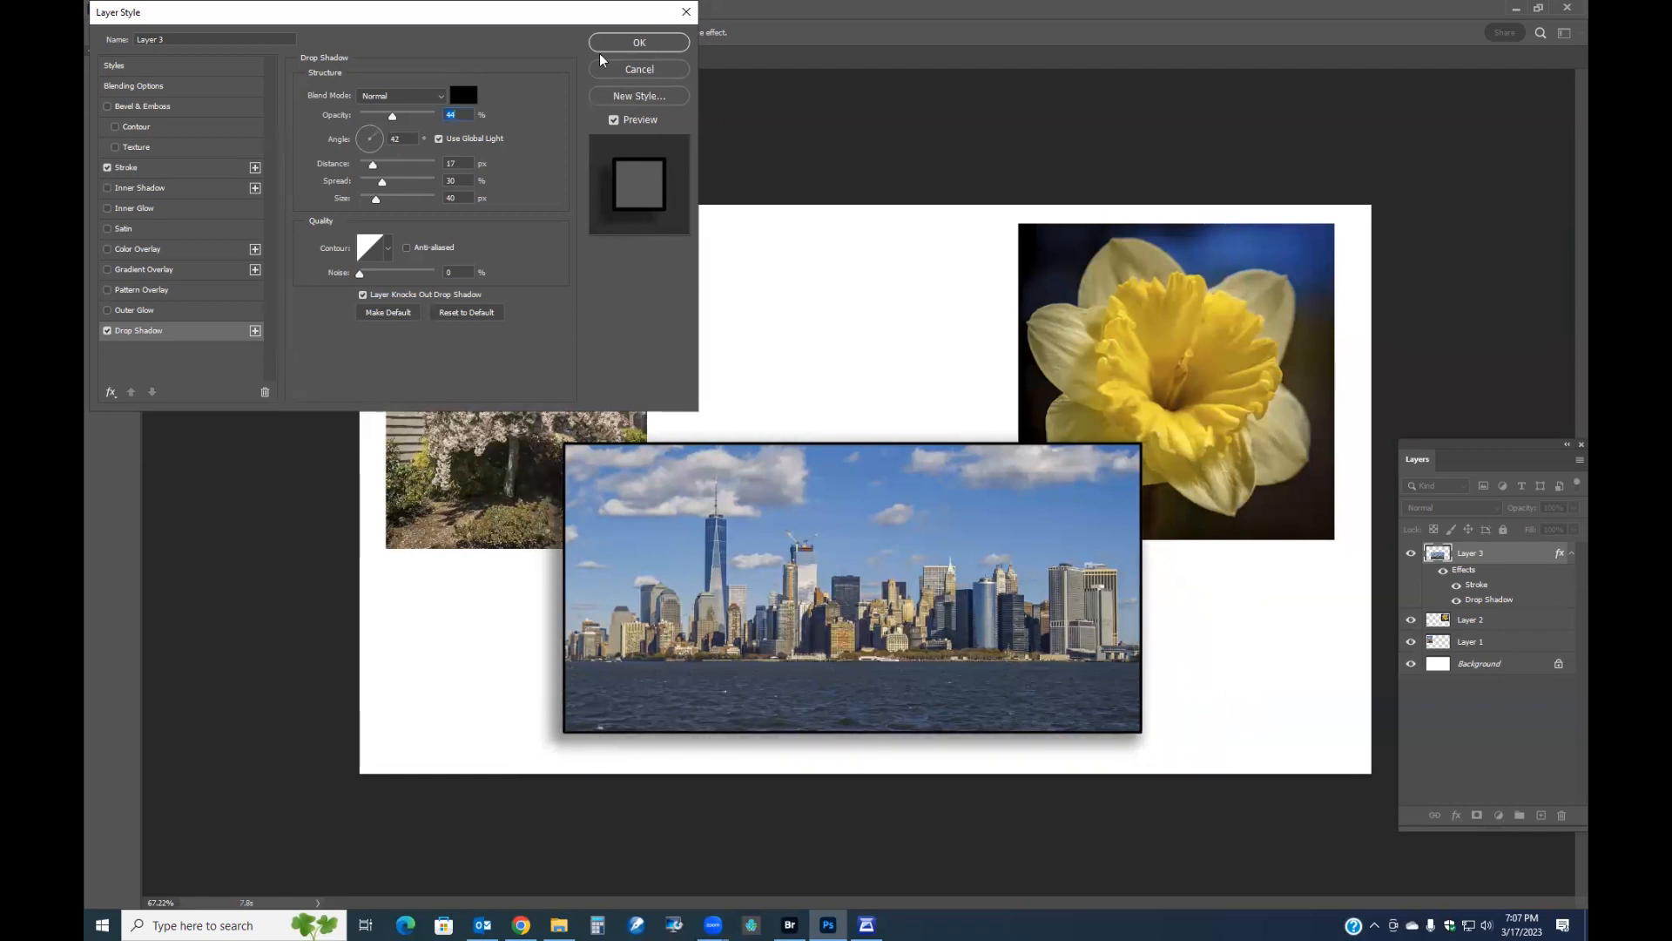
left_click_drag(394, 115, 405, 120)
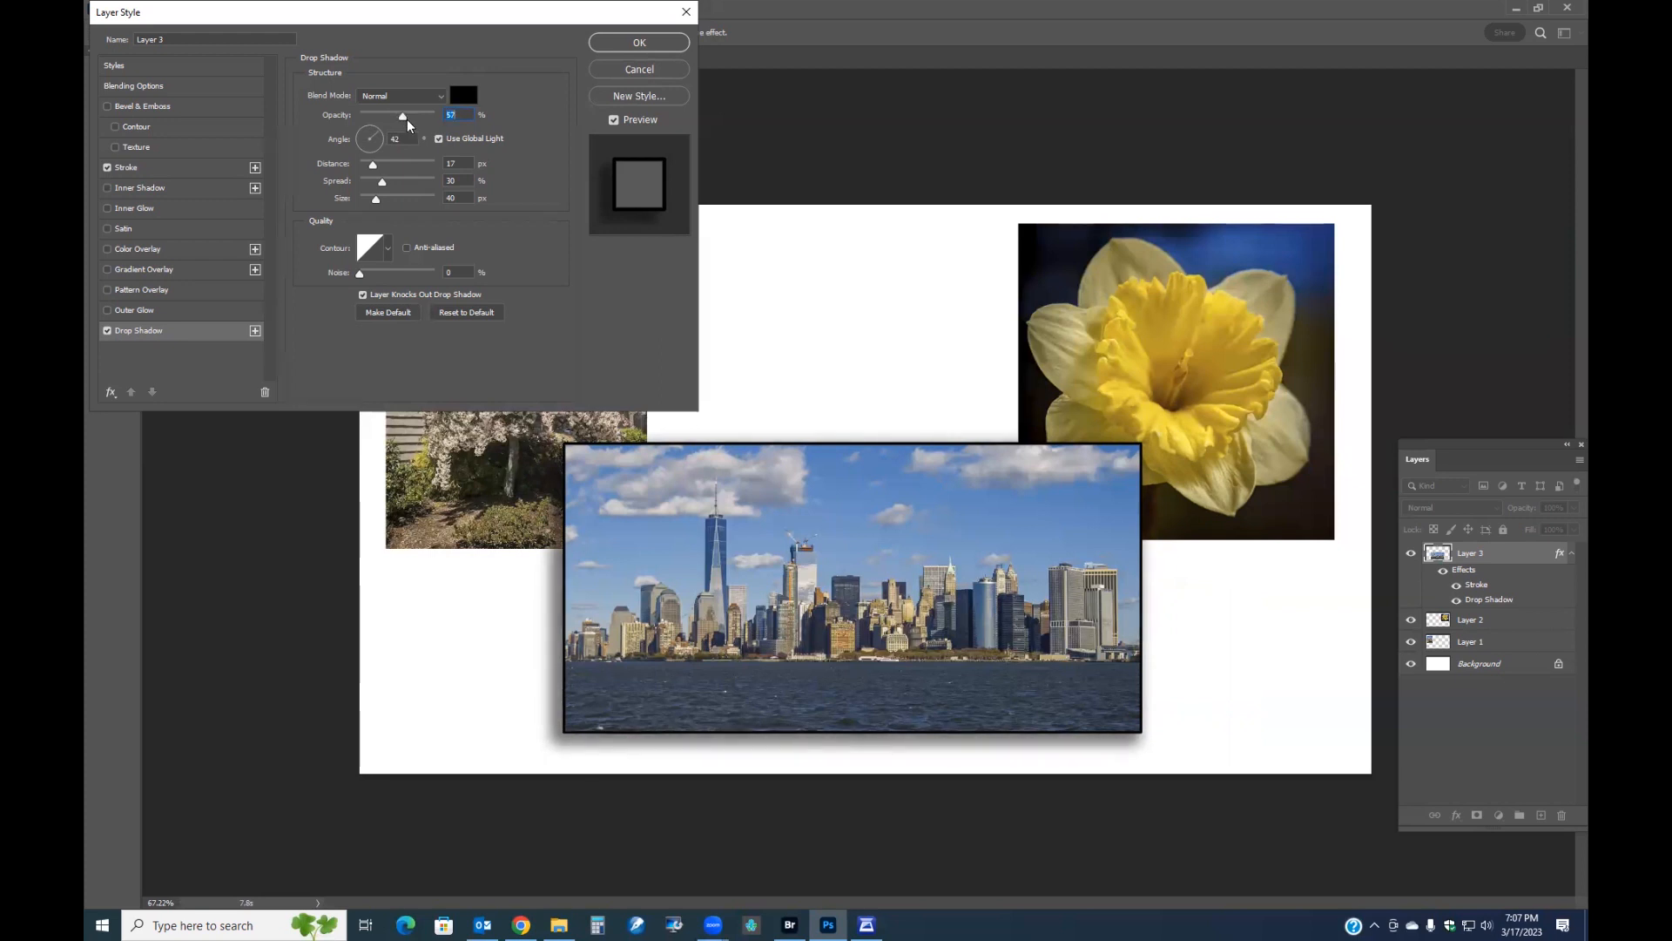
left_click(639, 43)
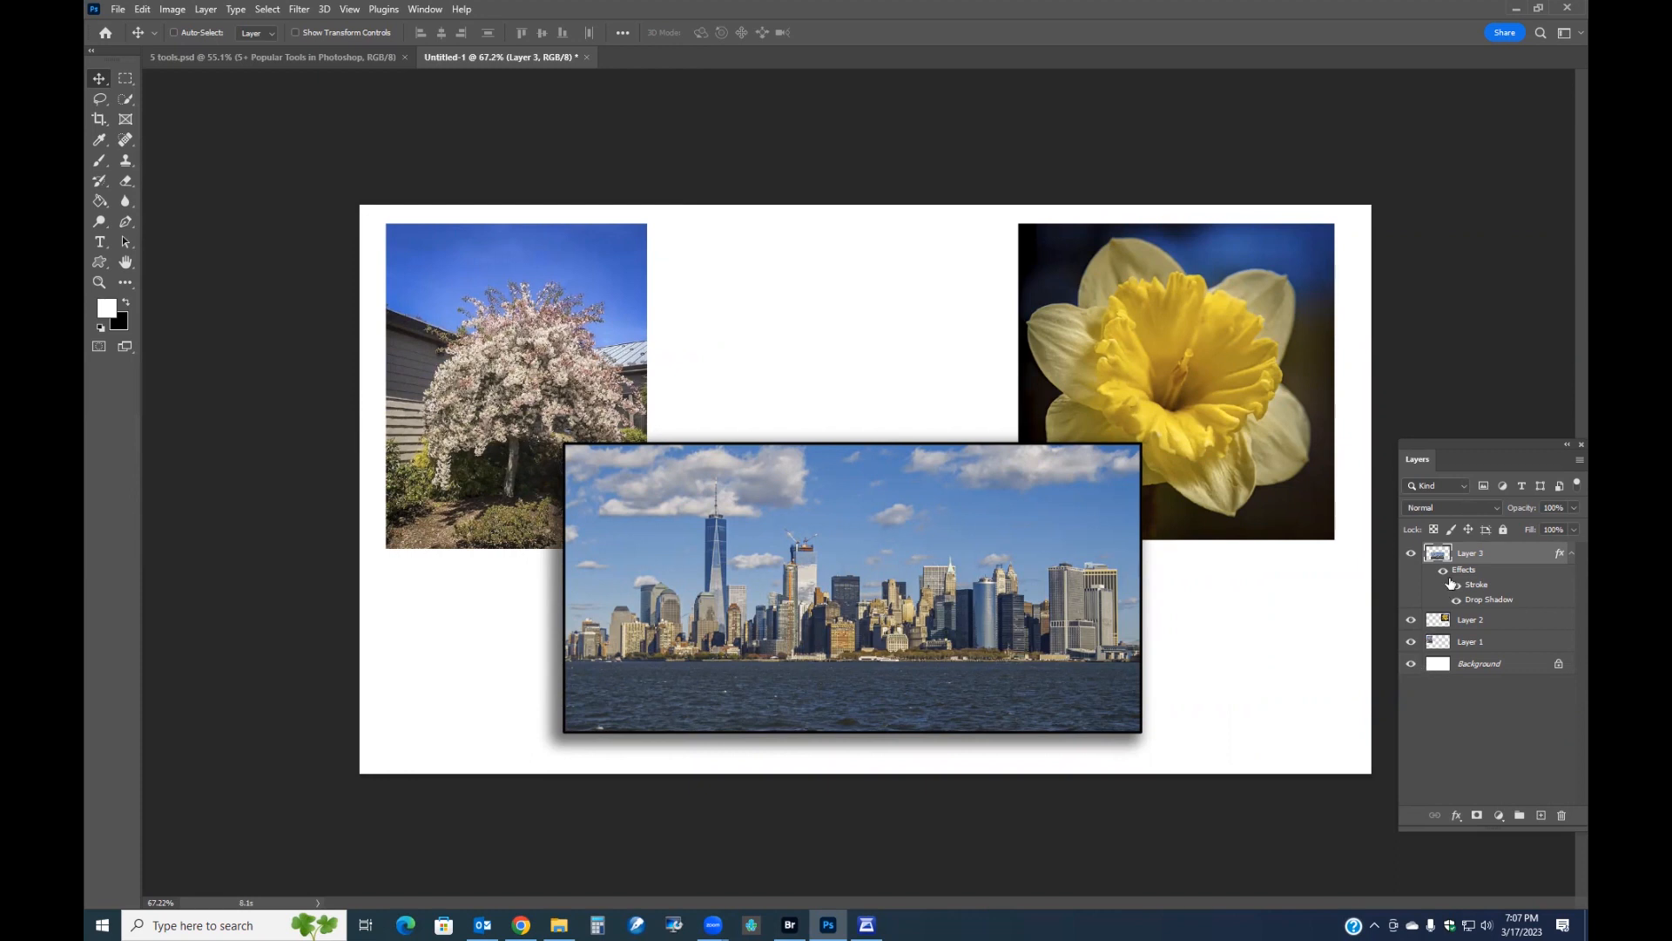
Copy the skyline layer's style and paste it onto both the tree and daffodil photo layers.
right_click(1471, 578)
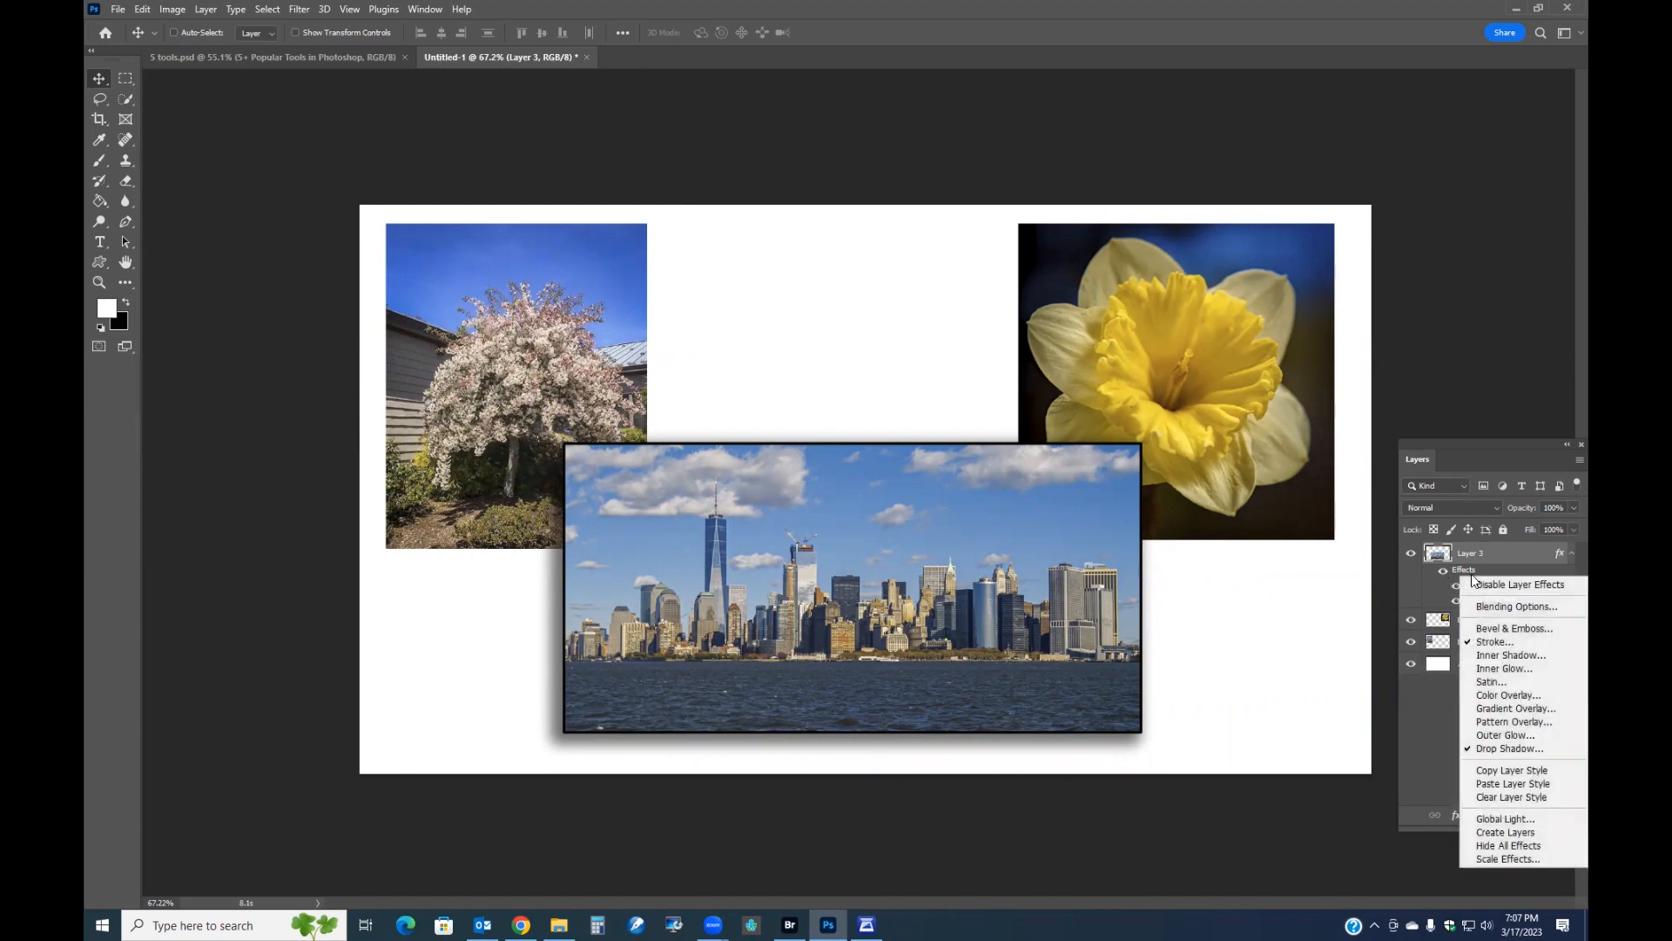
left_click(1533, 772)
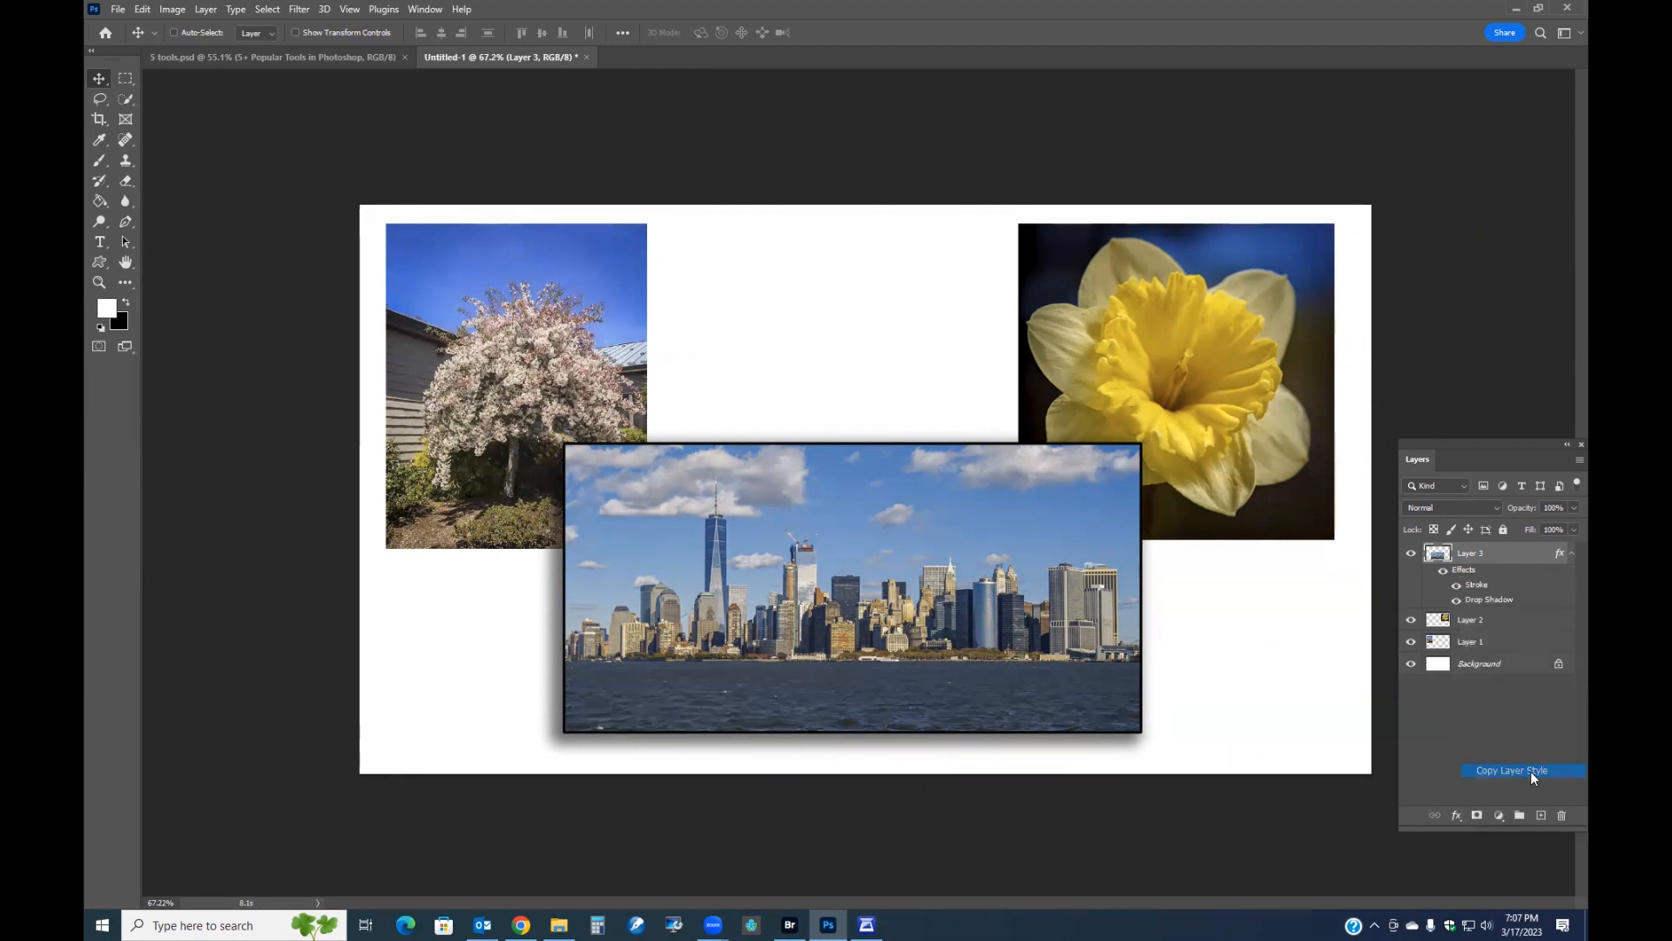
left_click(1469, 619)
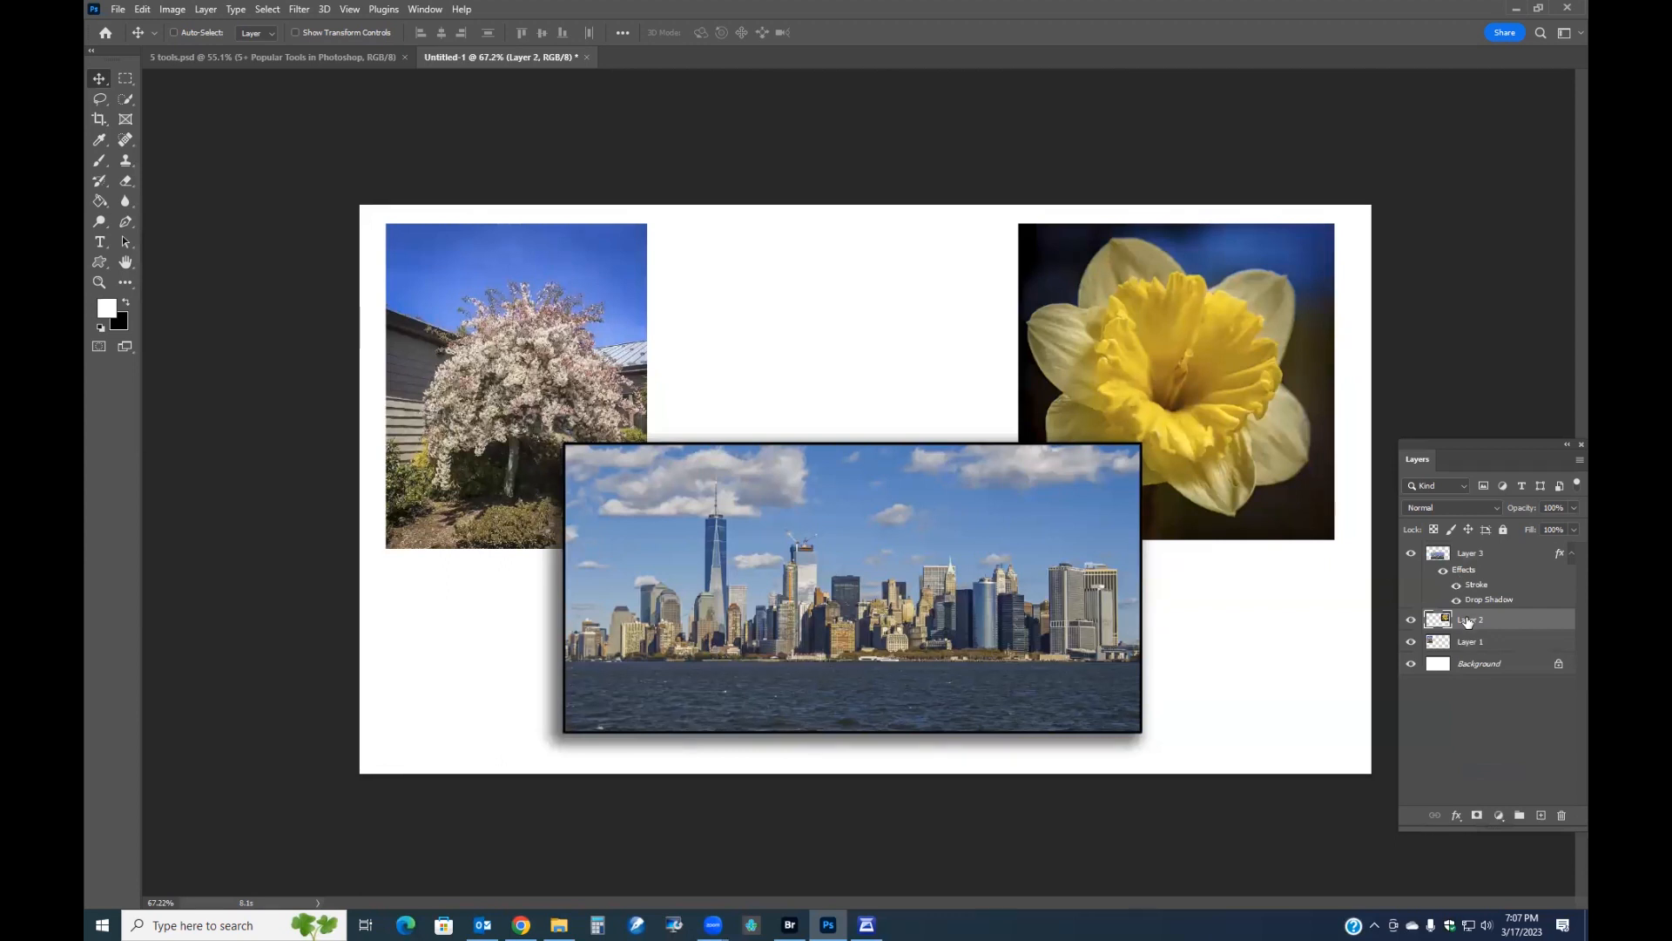
key("ctrl")
left_click(1475, 644, "ctrl")
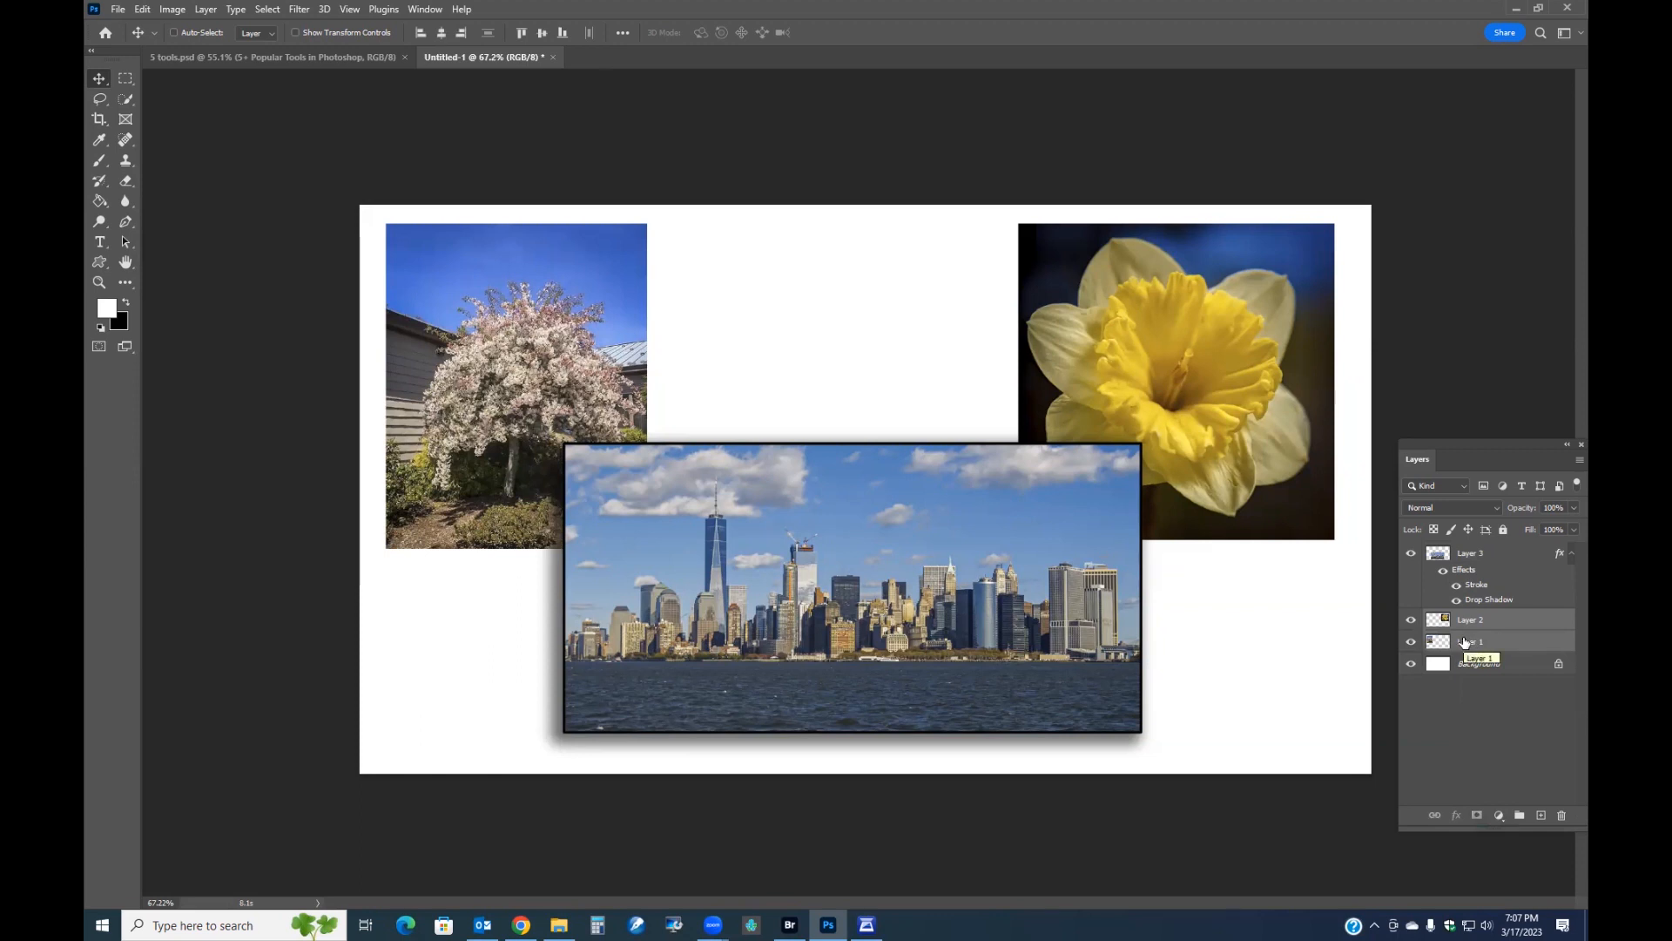
right_click(1466, 643)
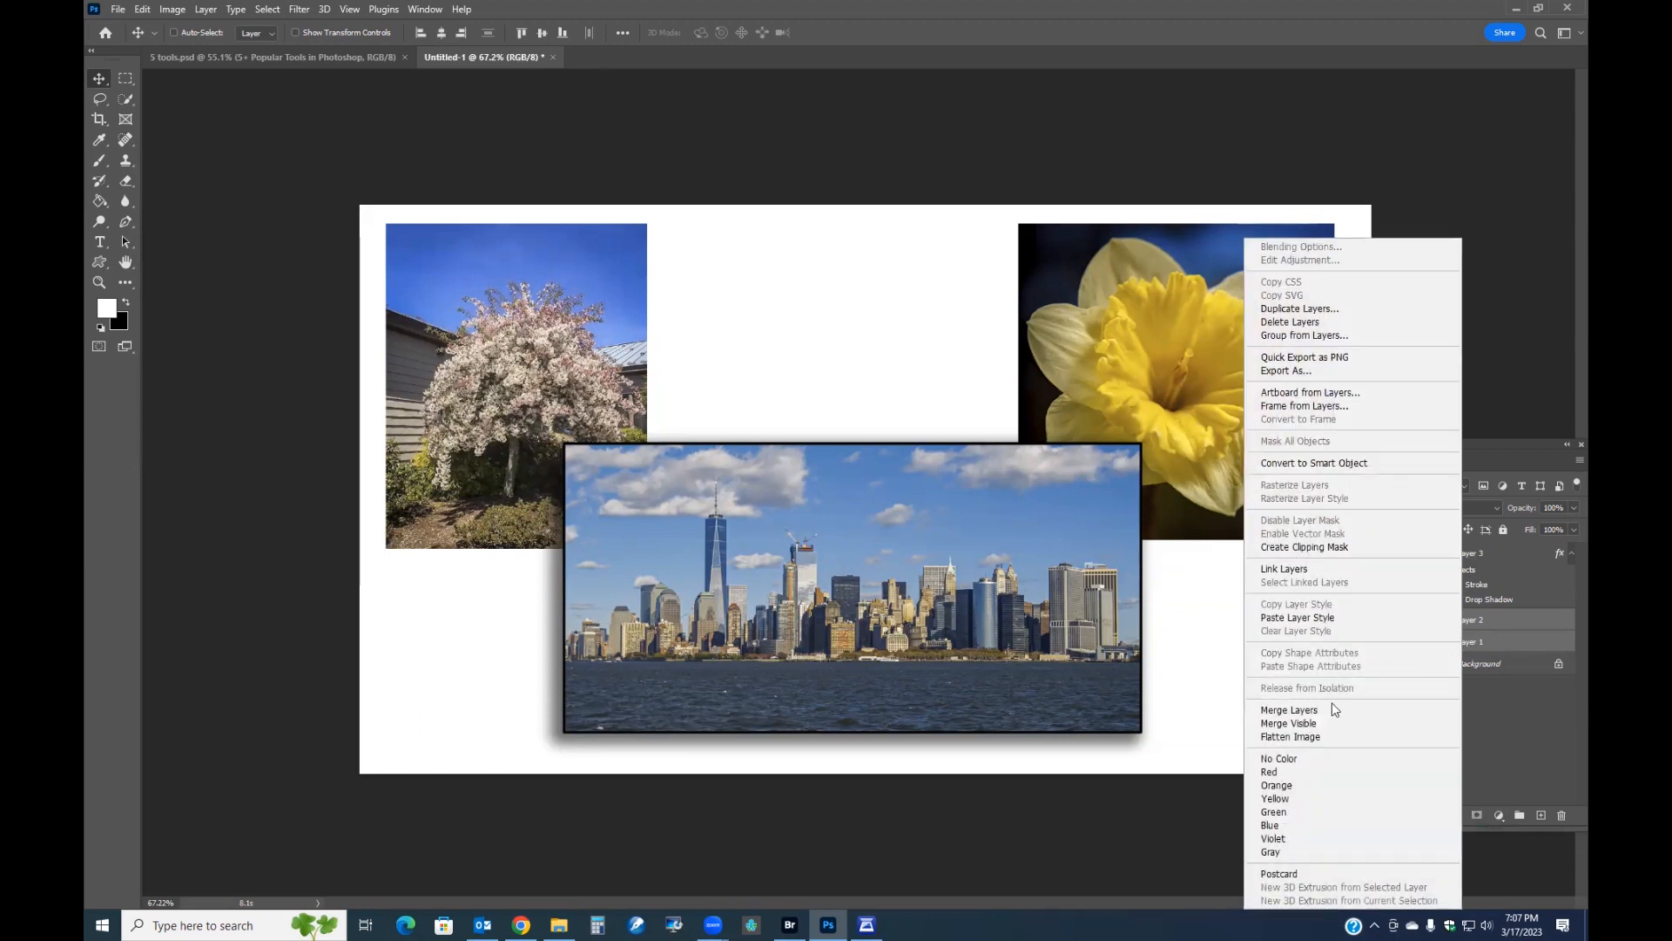
left_click(1303, 619)
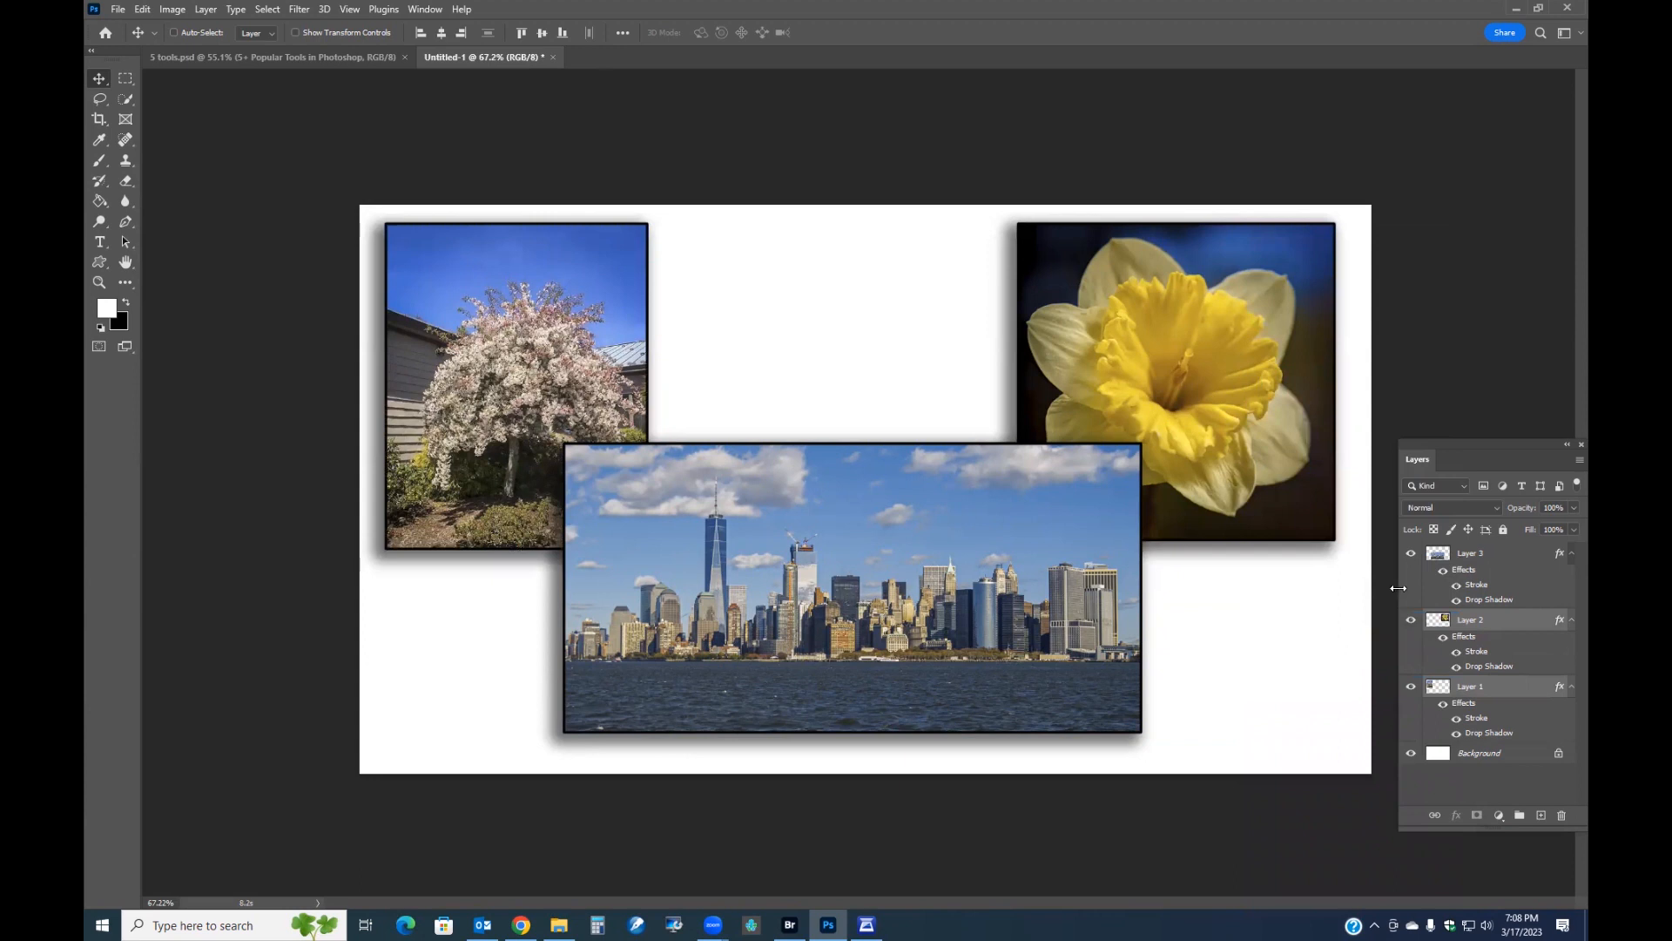
Scale the skyline photo down and move it to the top centre between the tree and daffodil photos.
left_click(1465, 556)
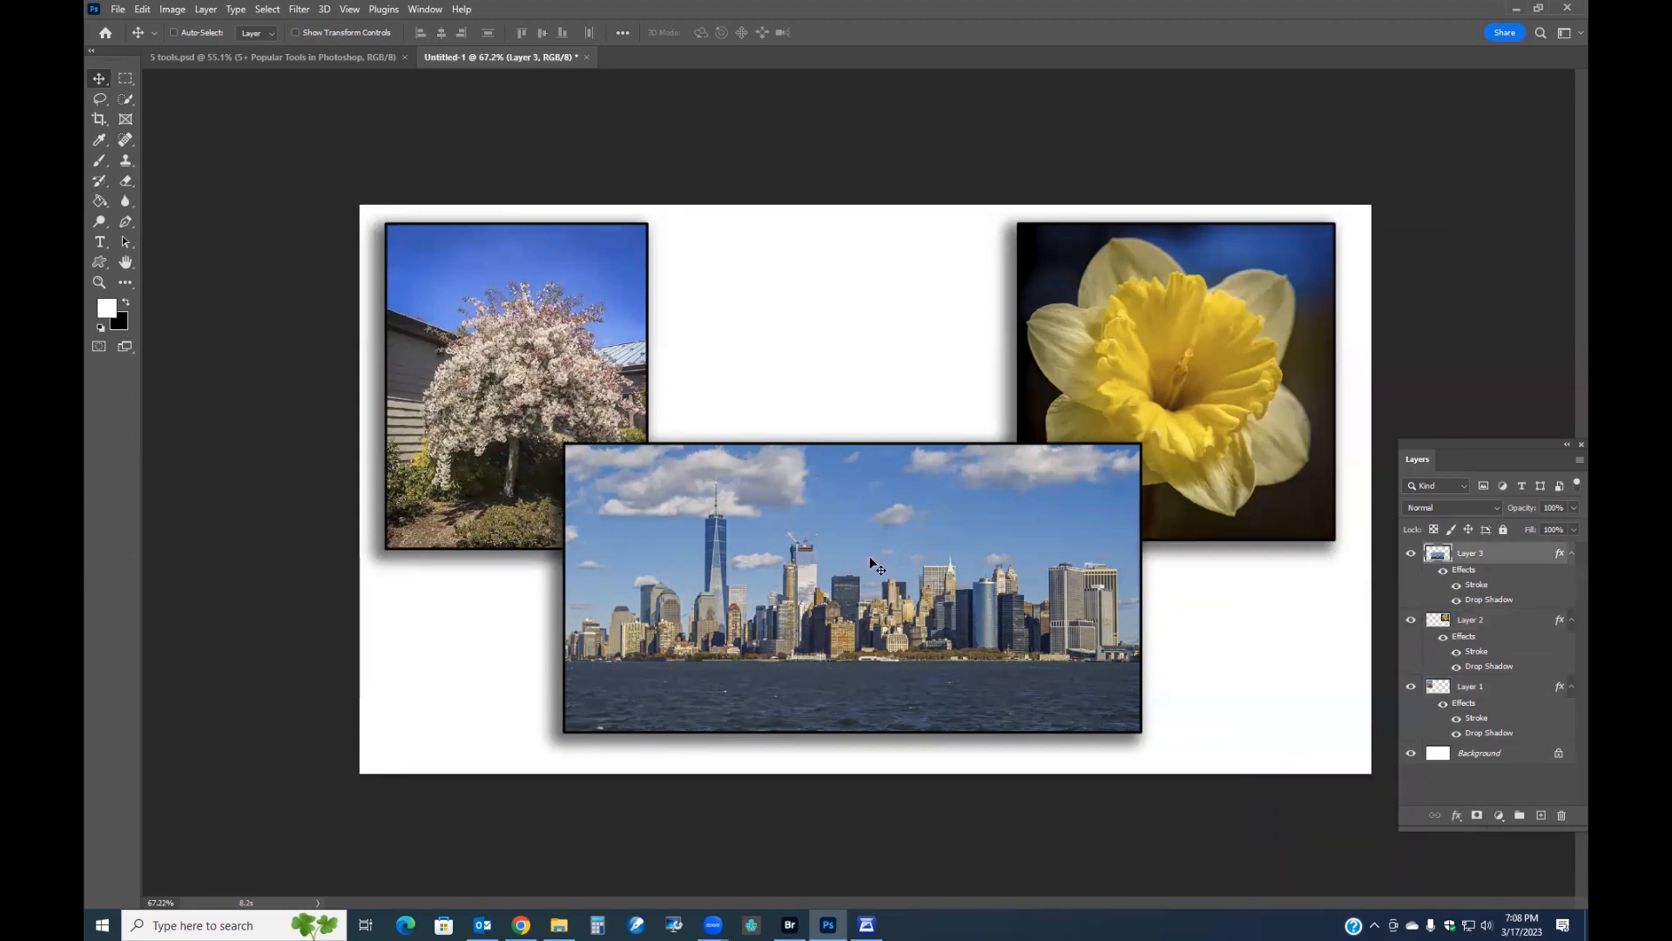
left_click(125, 80)
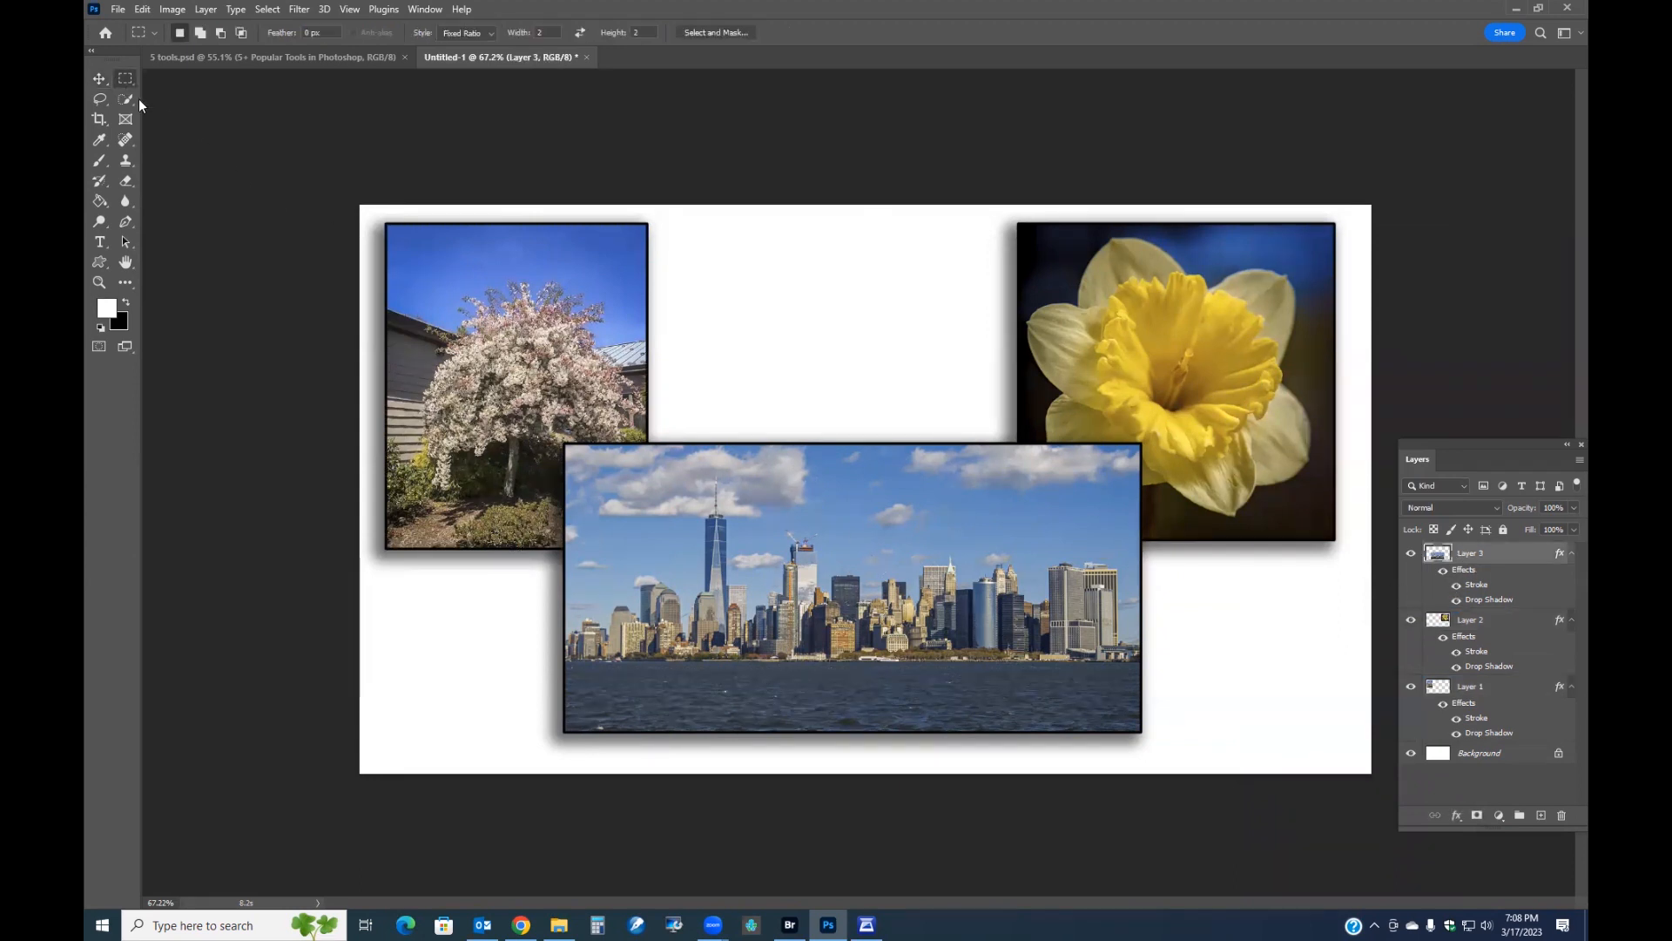
right_click(828, 546)
left_click(880, 684)
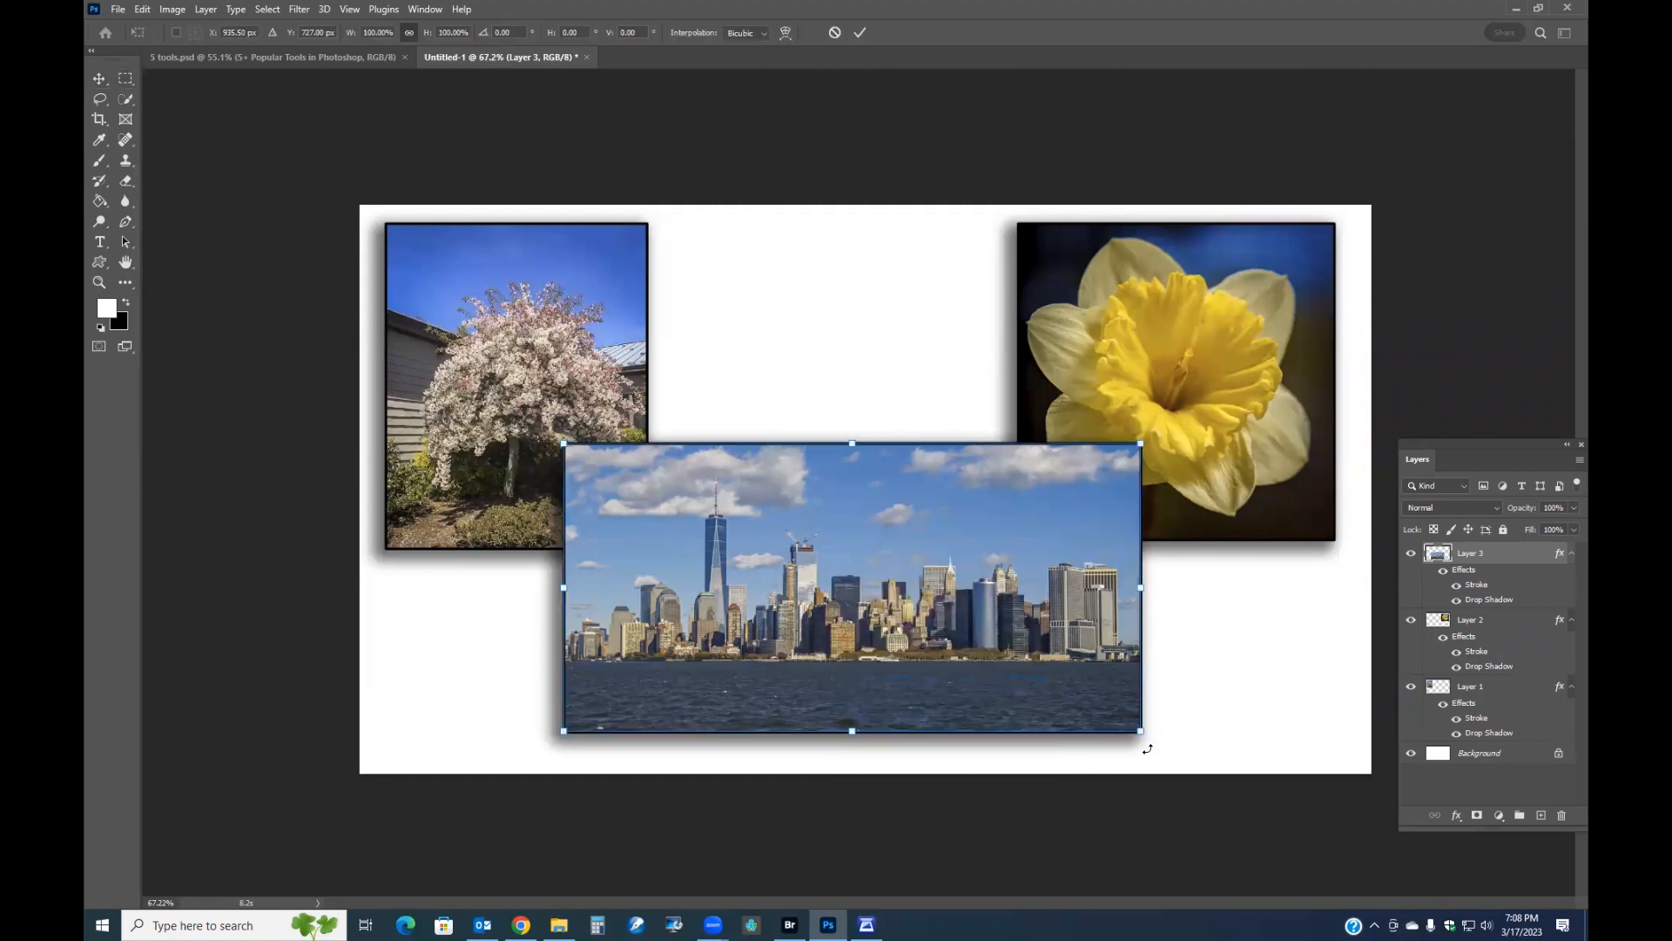
left_click_drag(1141, 732, 858, 553)
left_click_drag(749, 502, 885, 457)
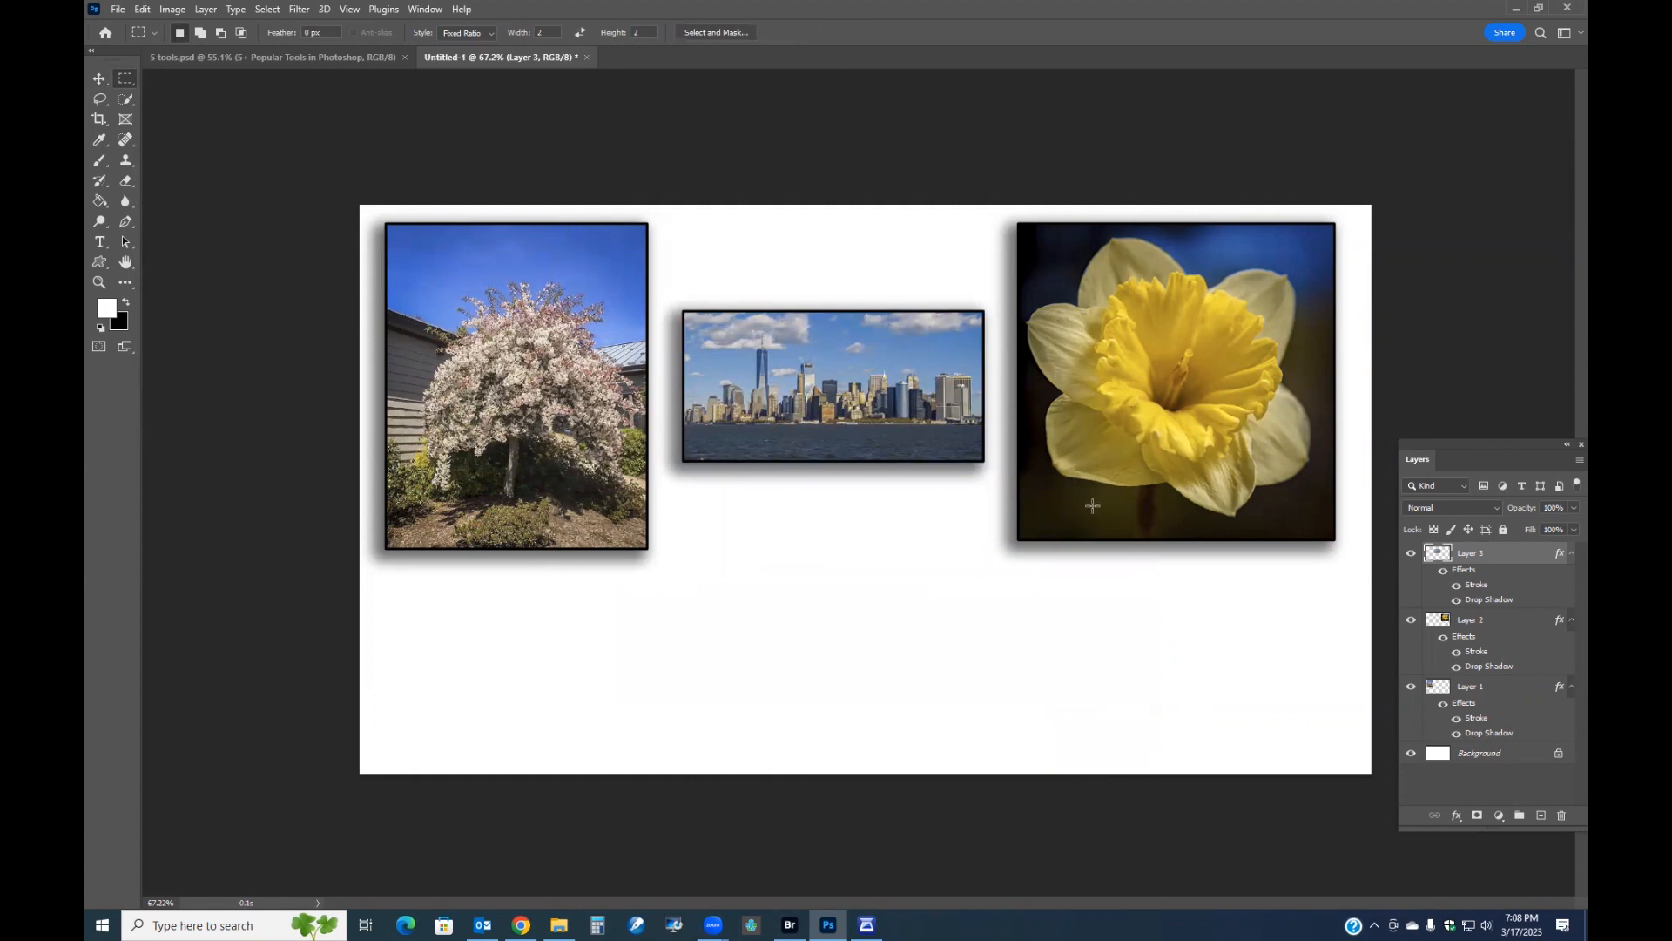
Change the daffodil layer's stroke colour to light grey #cccccc.
left_click(1457, 652)
left_click(1457, 652)
left_click(1474, 653)
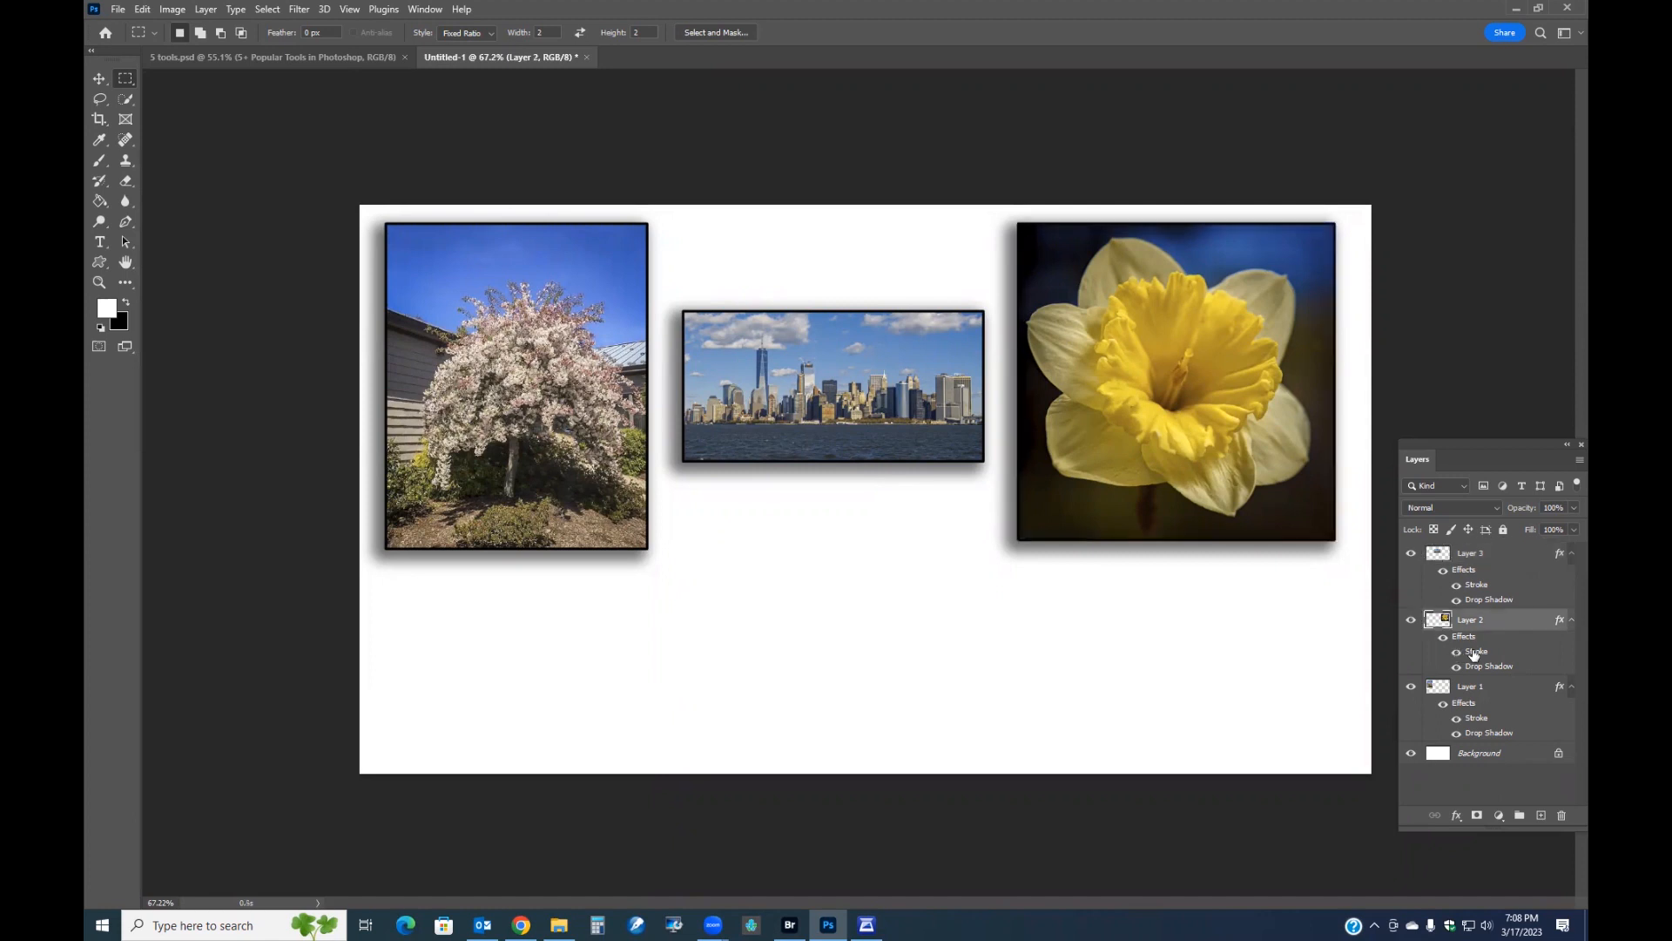
double_click(1474, 655)
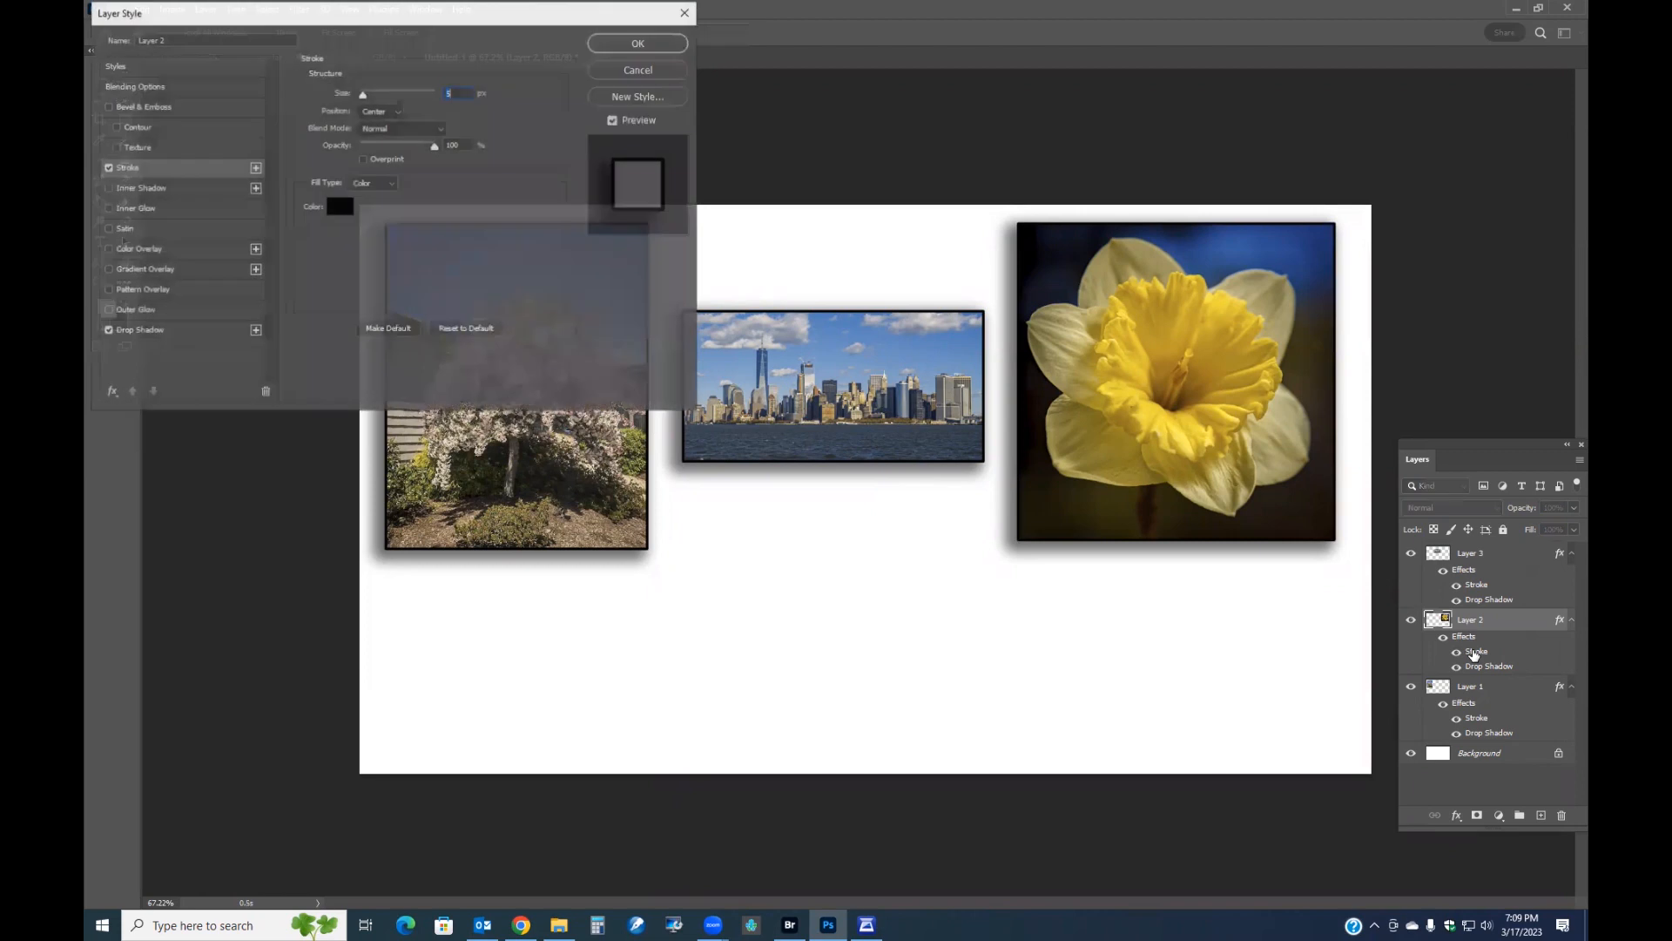
left_click(337, 209)
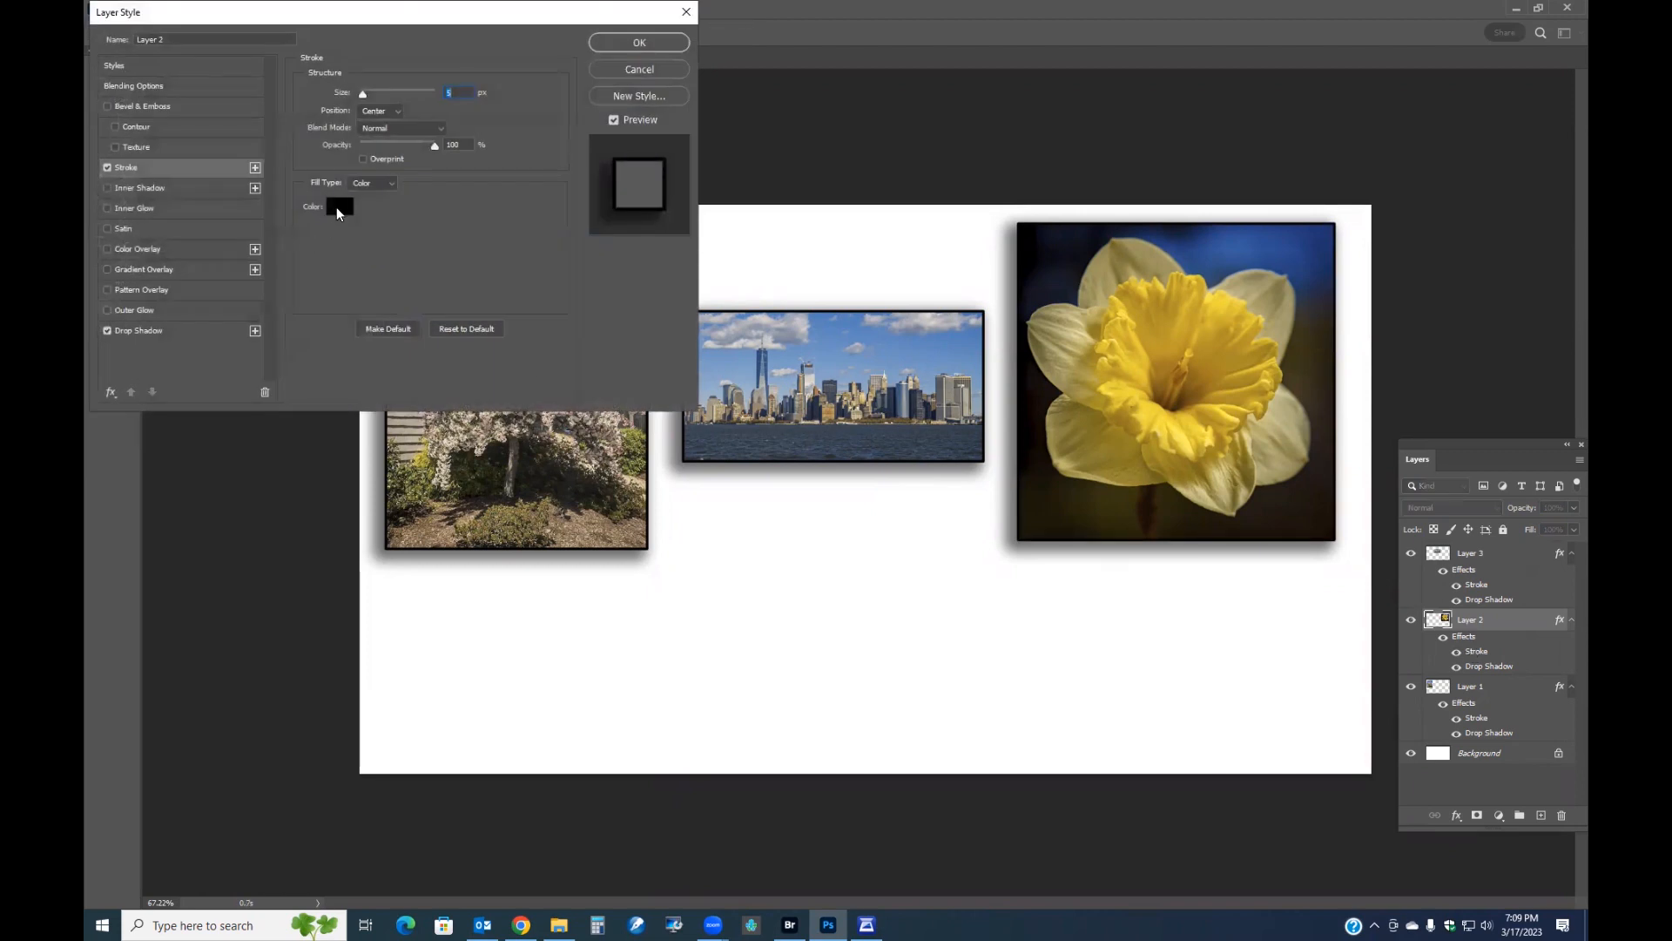
left_click(149, 230)
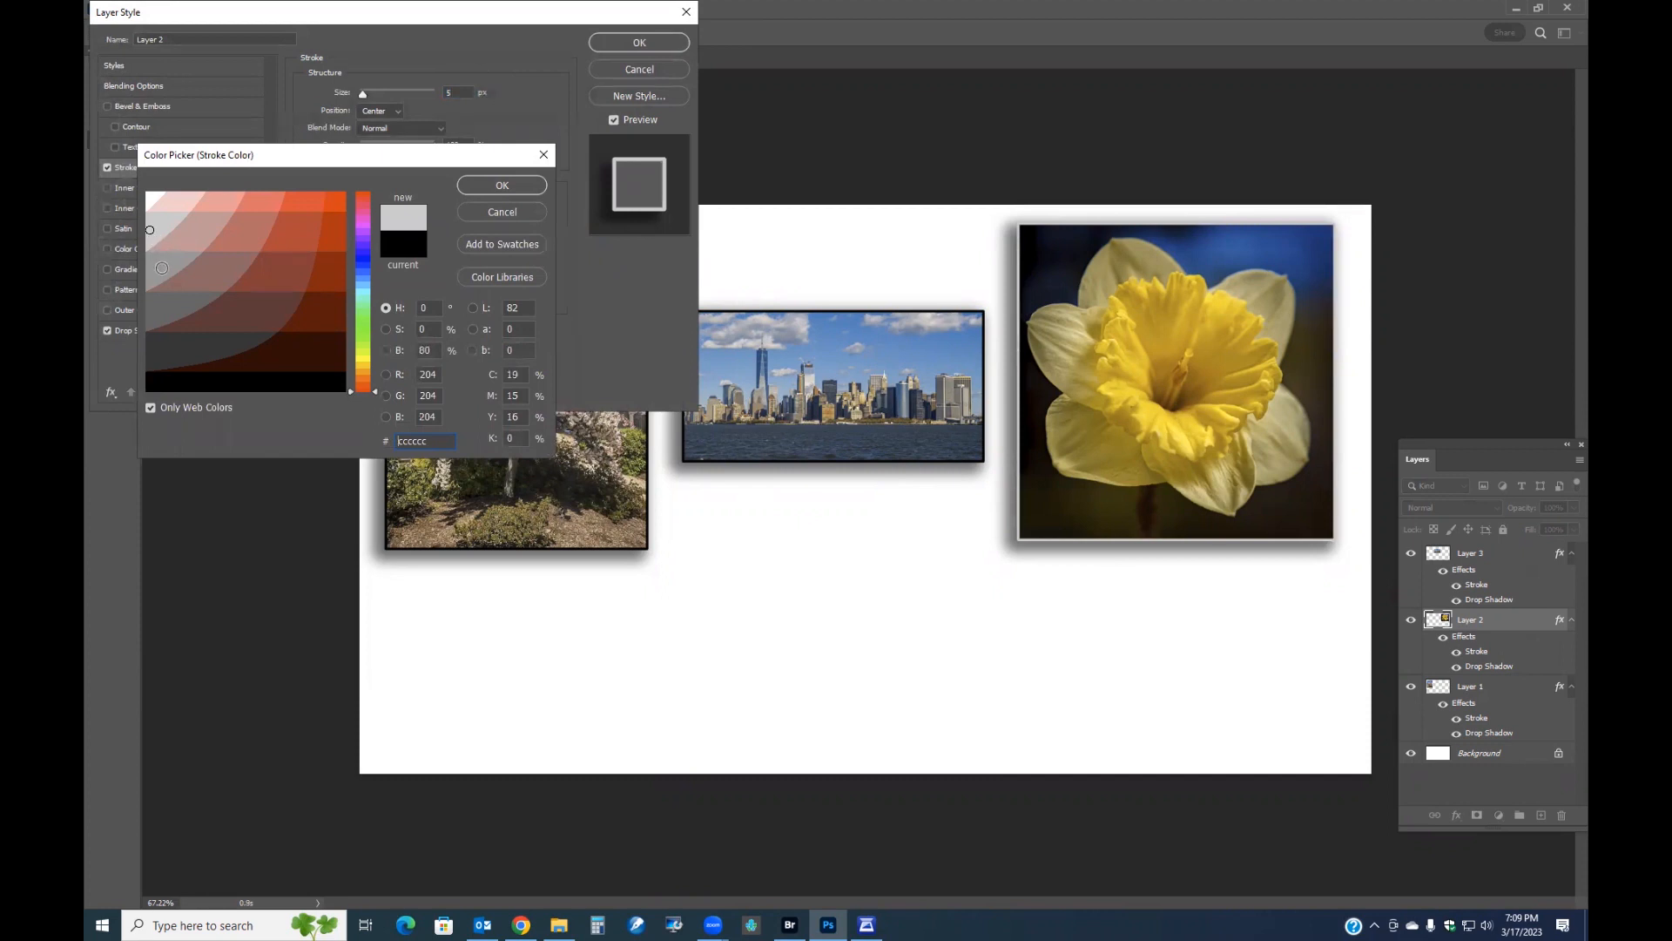
left_click(162, 268)
left_click(155, 230)
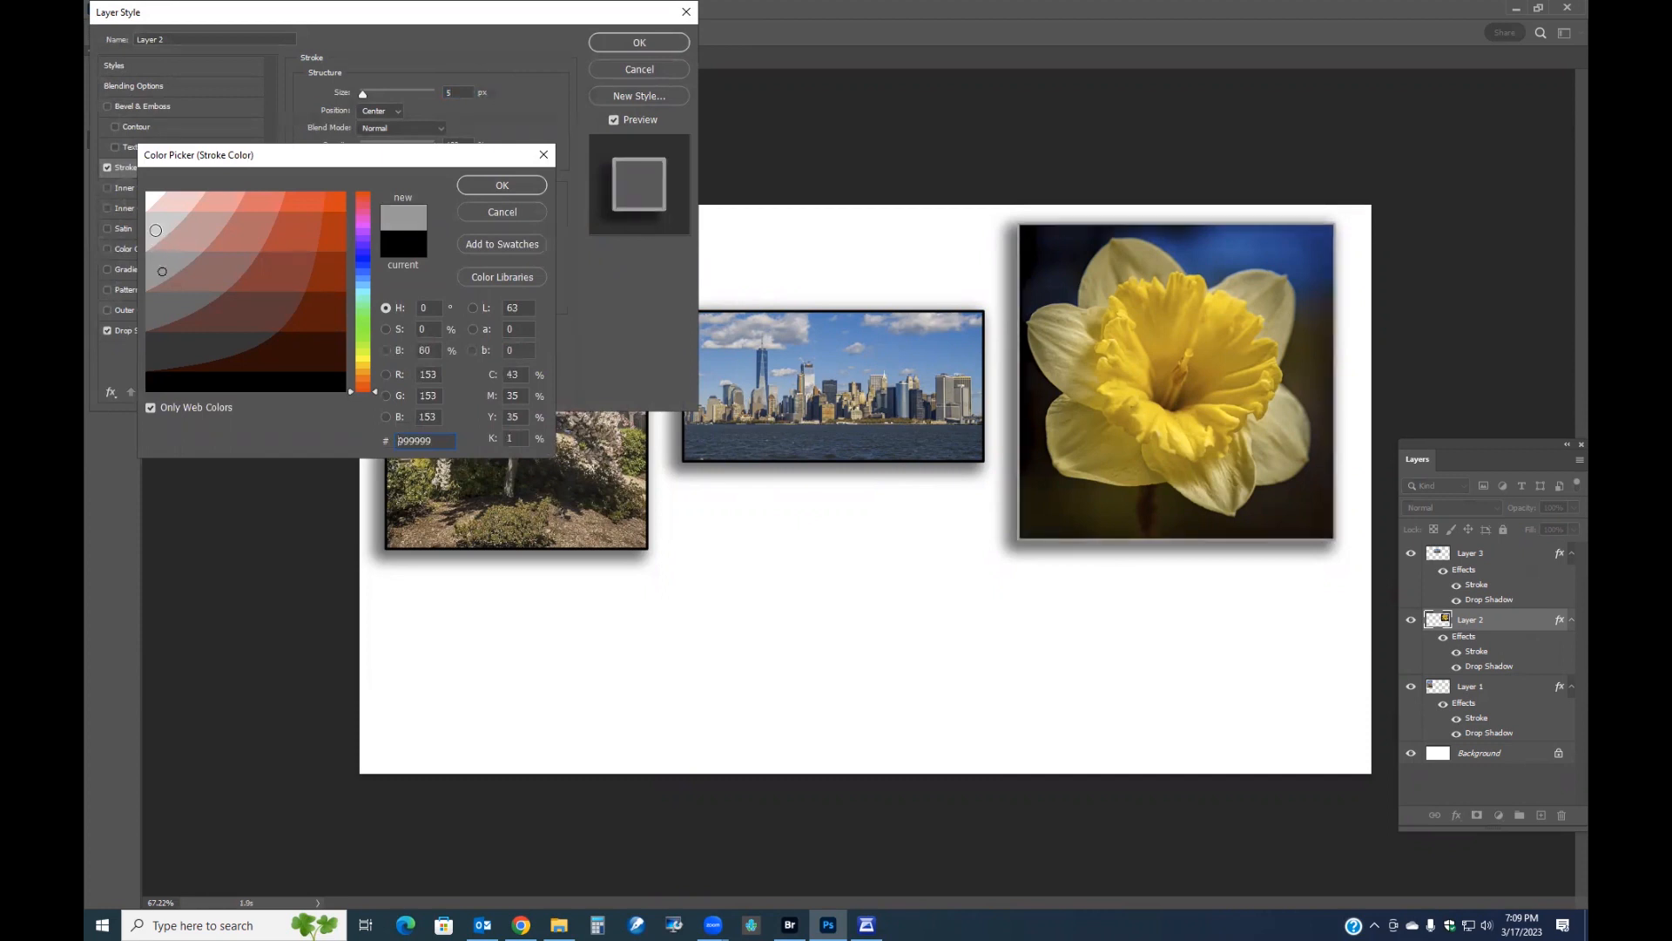
left_click(503, 185)
key("Return")
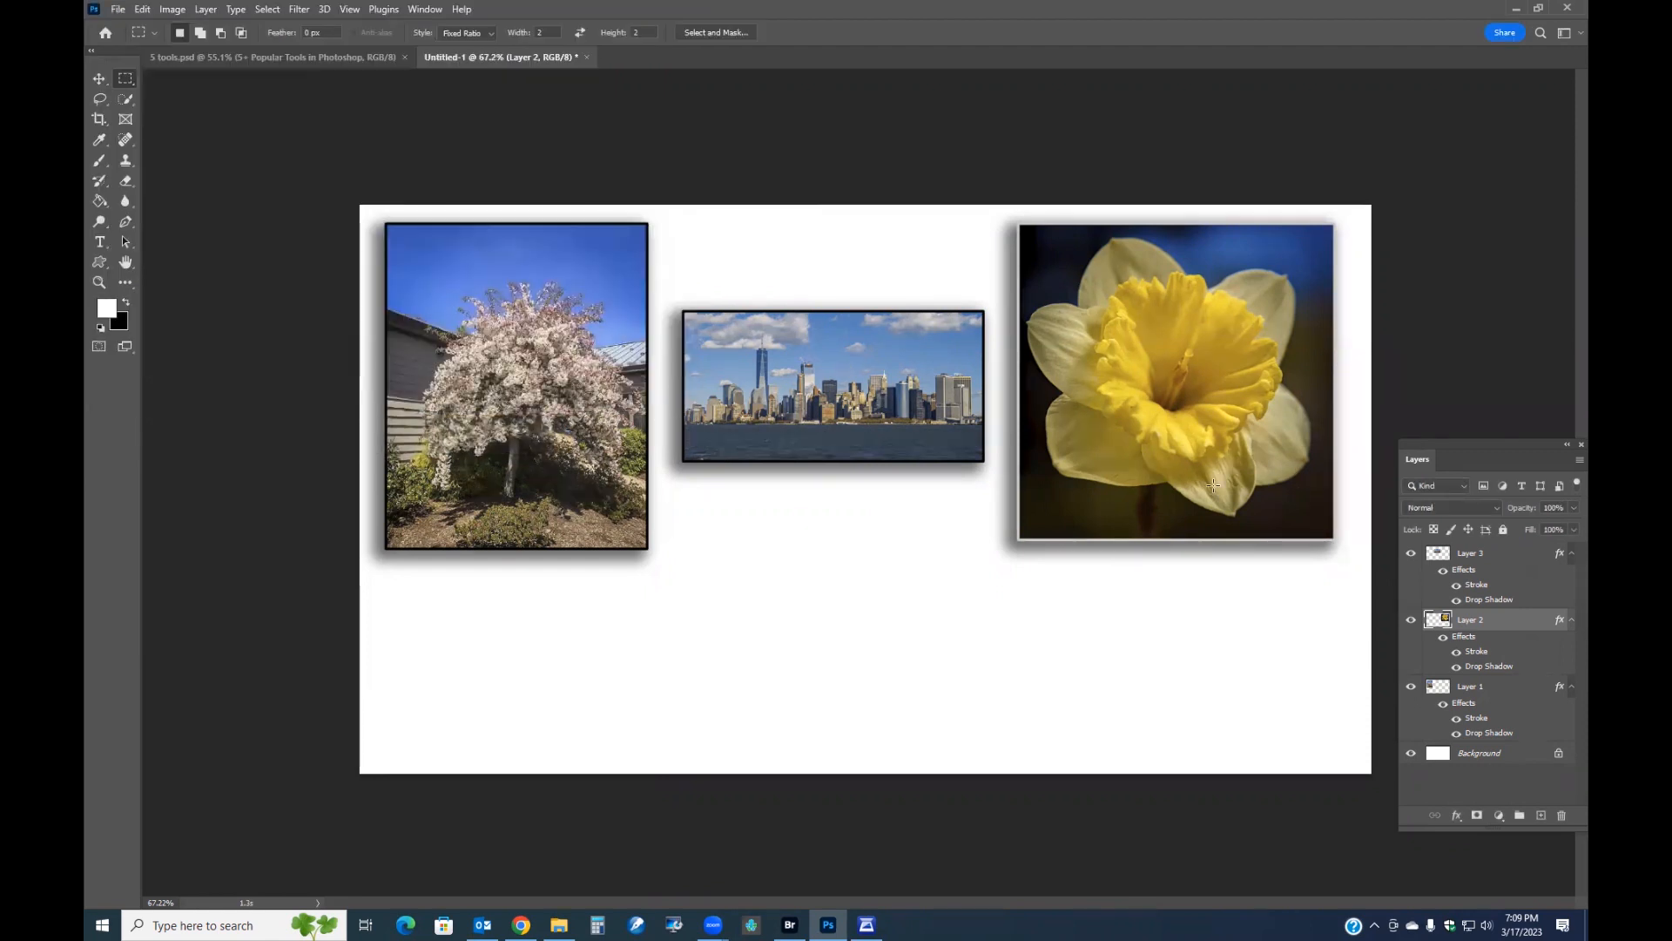
Copy the daffodil layer's style and paste it onto the skyline and tree photo layers.
right_click(1477, 639)
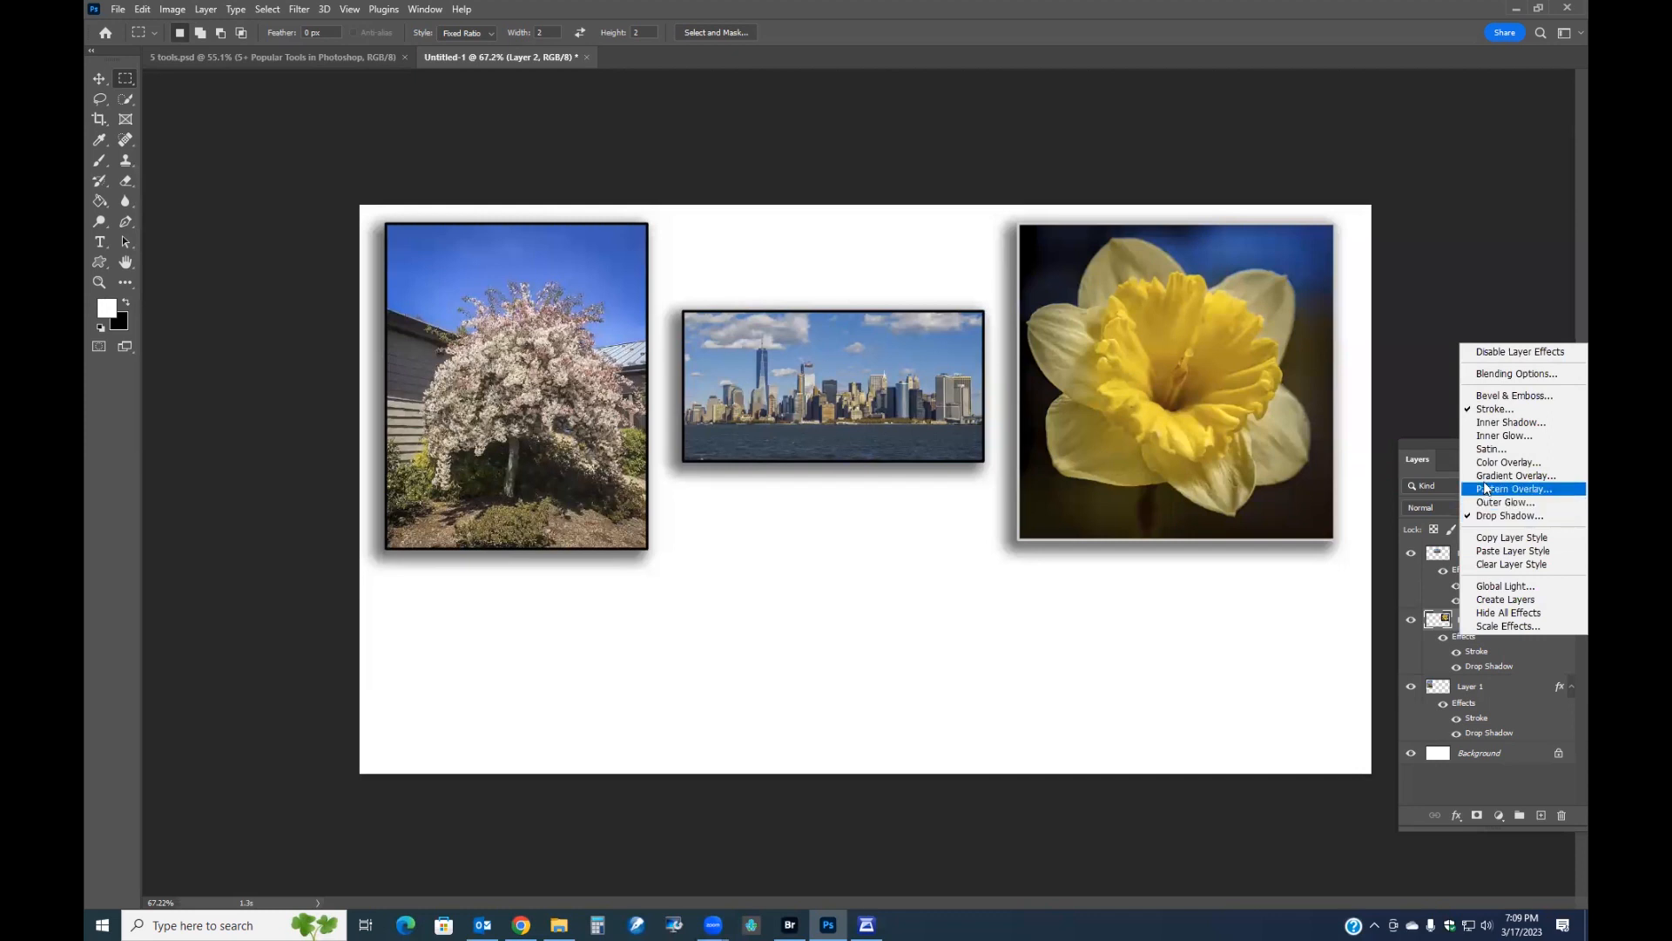
left_click(1502, 542)
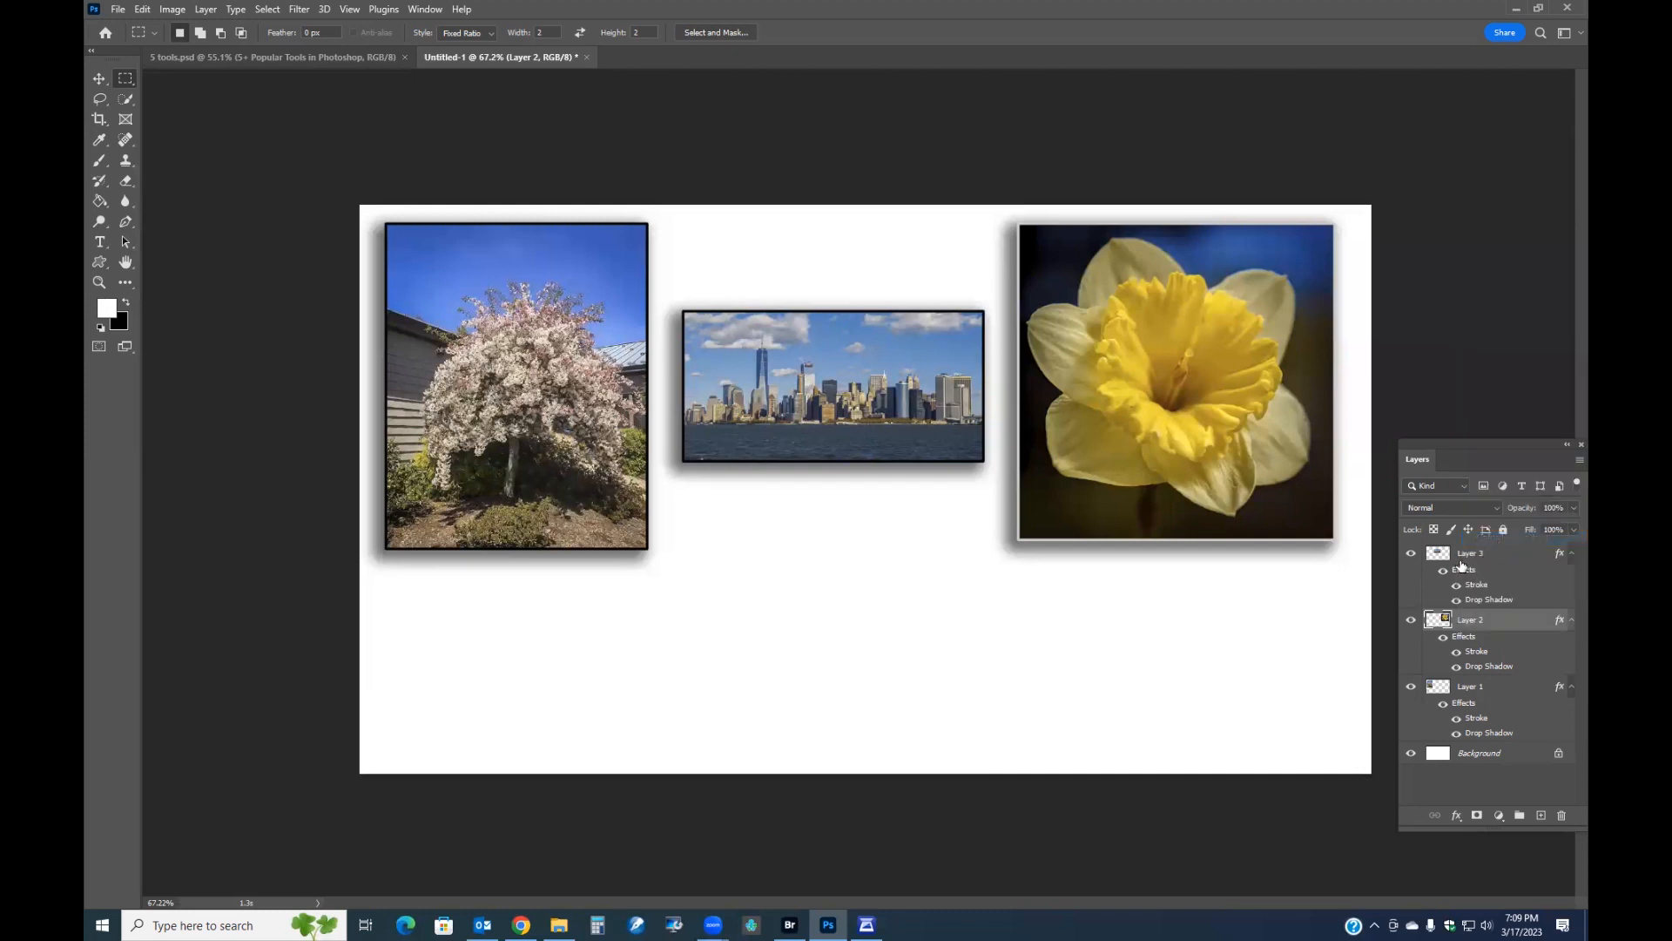
left_click(1459, 562)
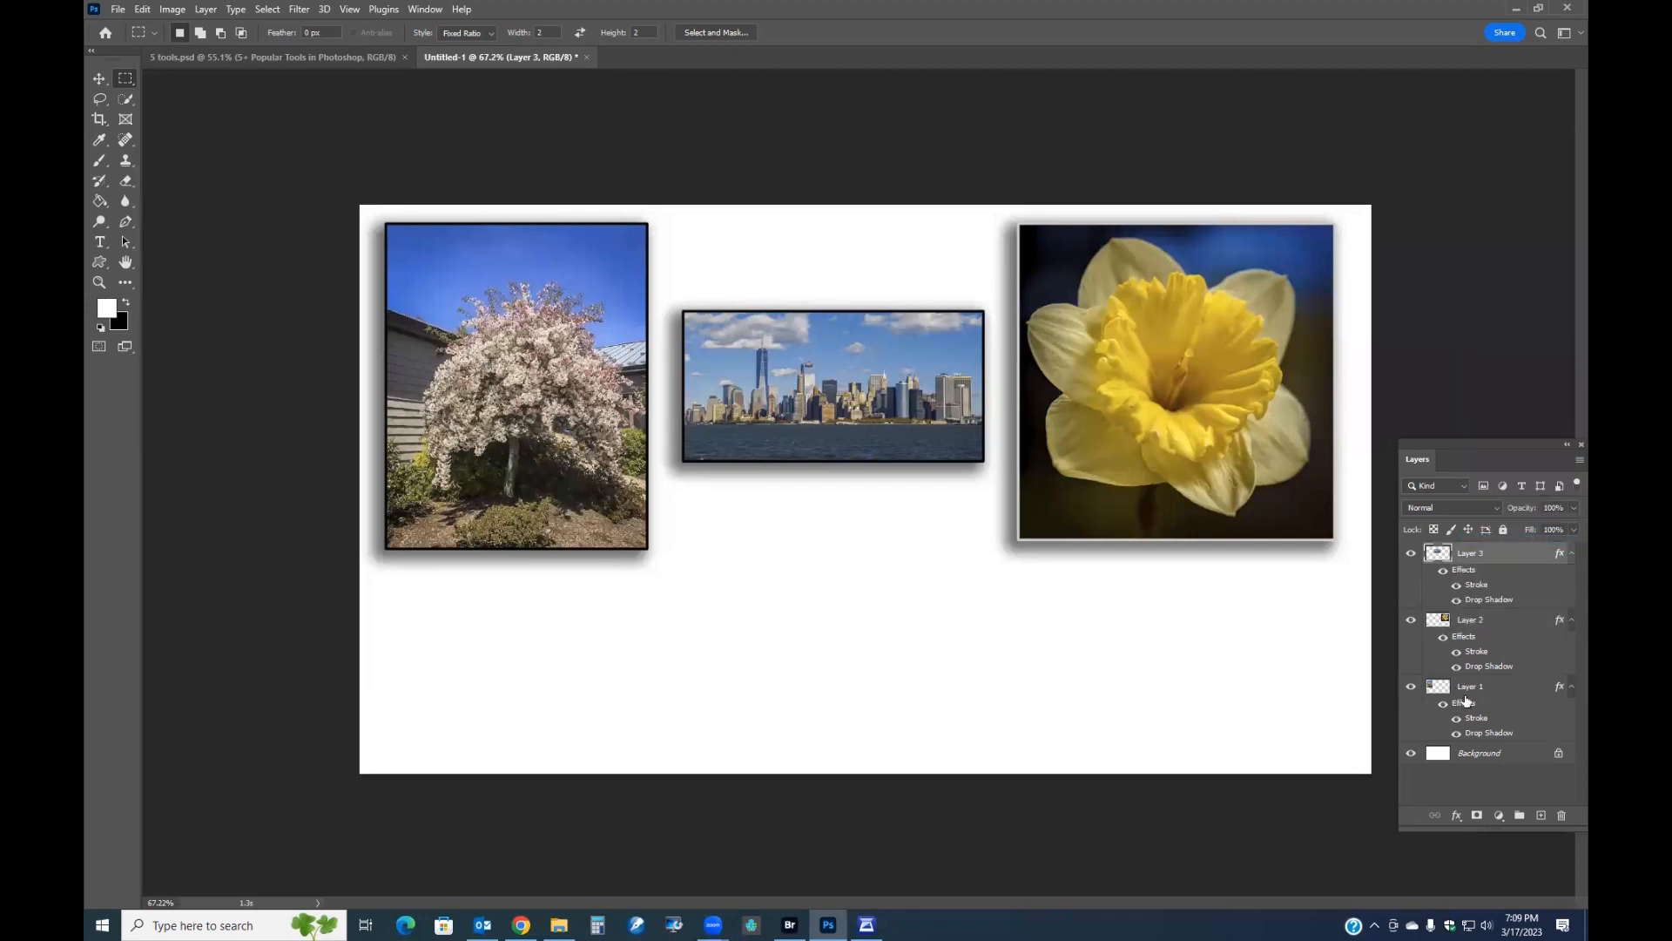
left_click(1466, 700, "ctrl")
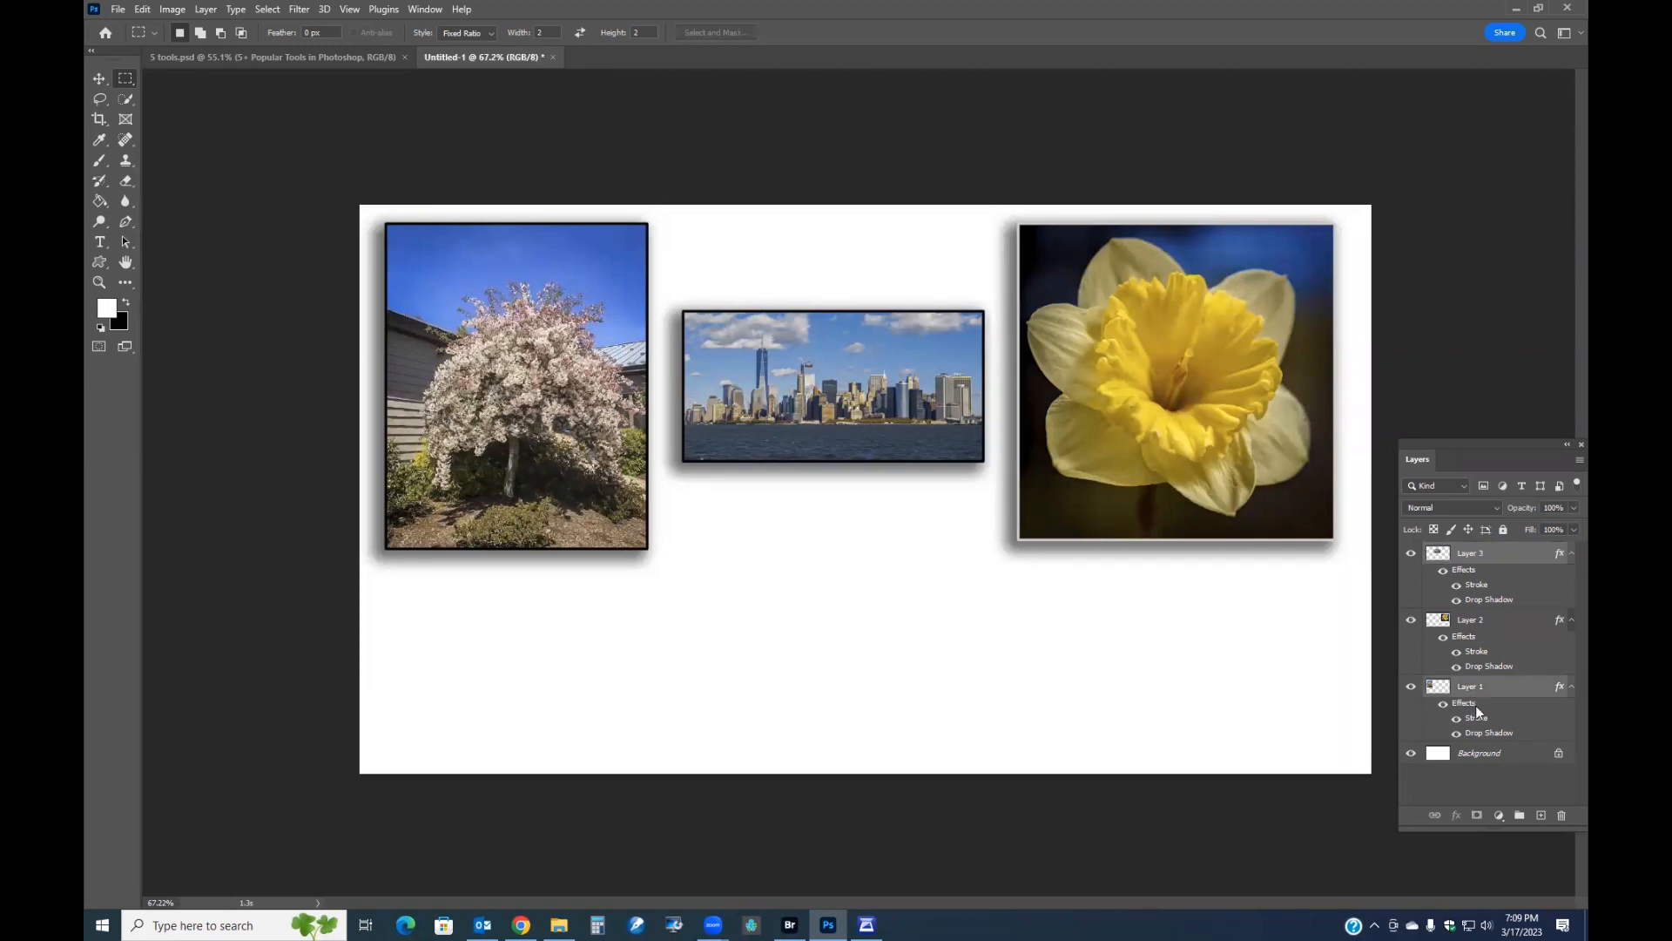
right_click(1474, 713)
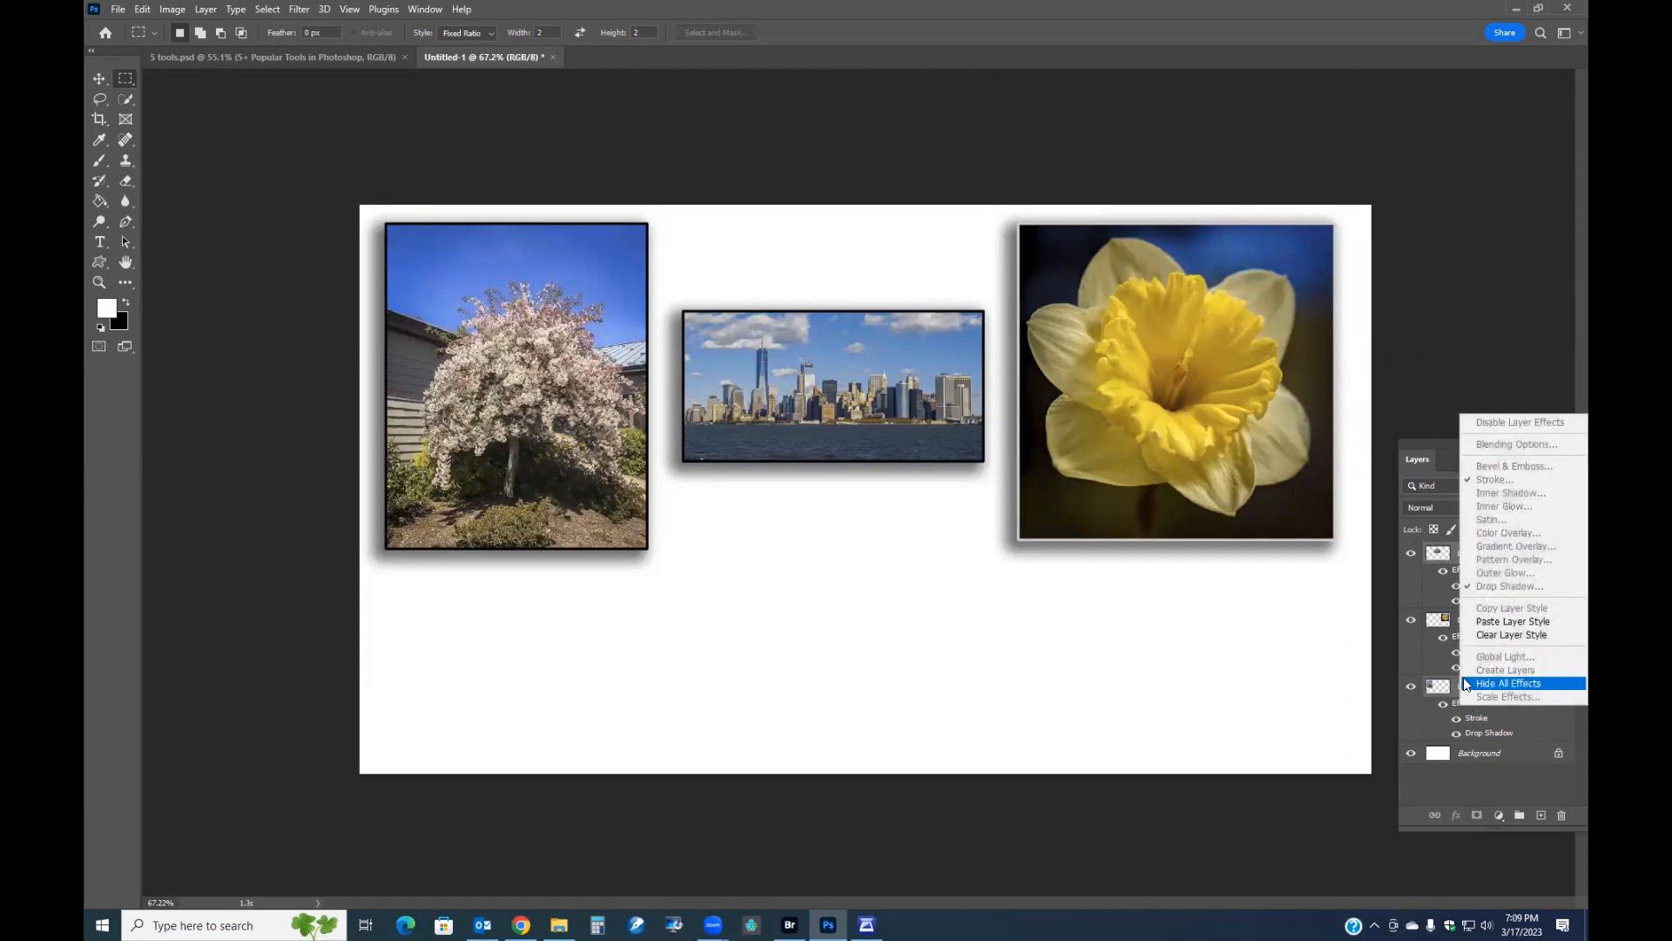
left_click(1496, 622)
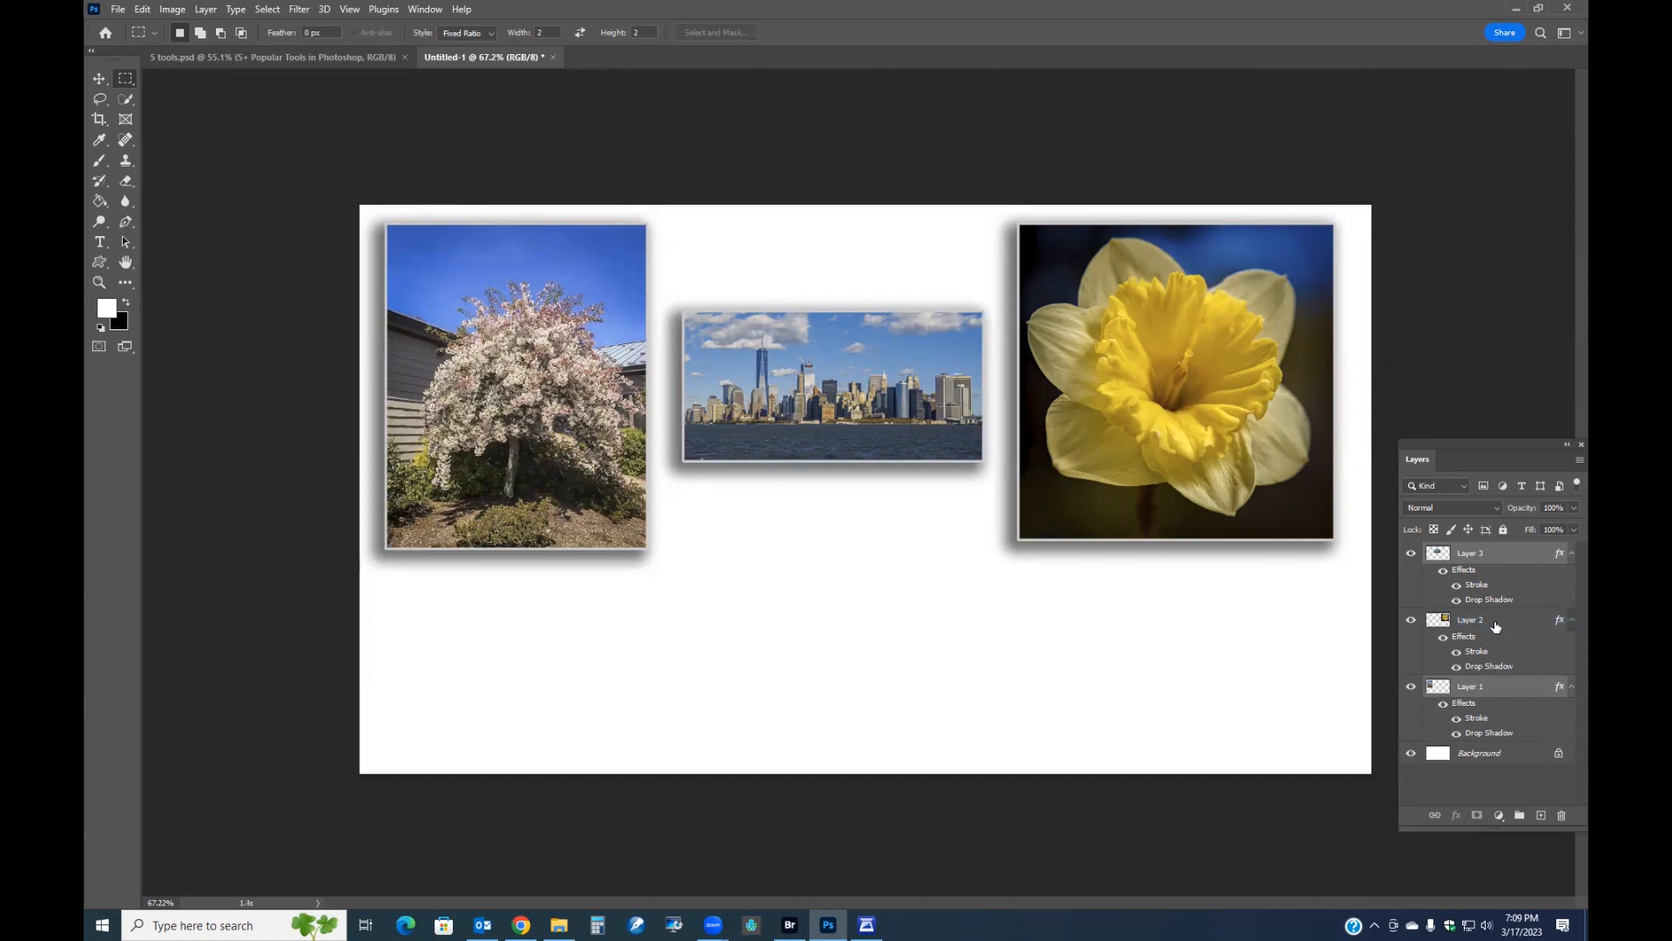
Add a "Photos" text title below the skyline photo and set its font size to 216 pt.
left_click(100, 242)
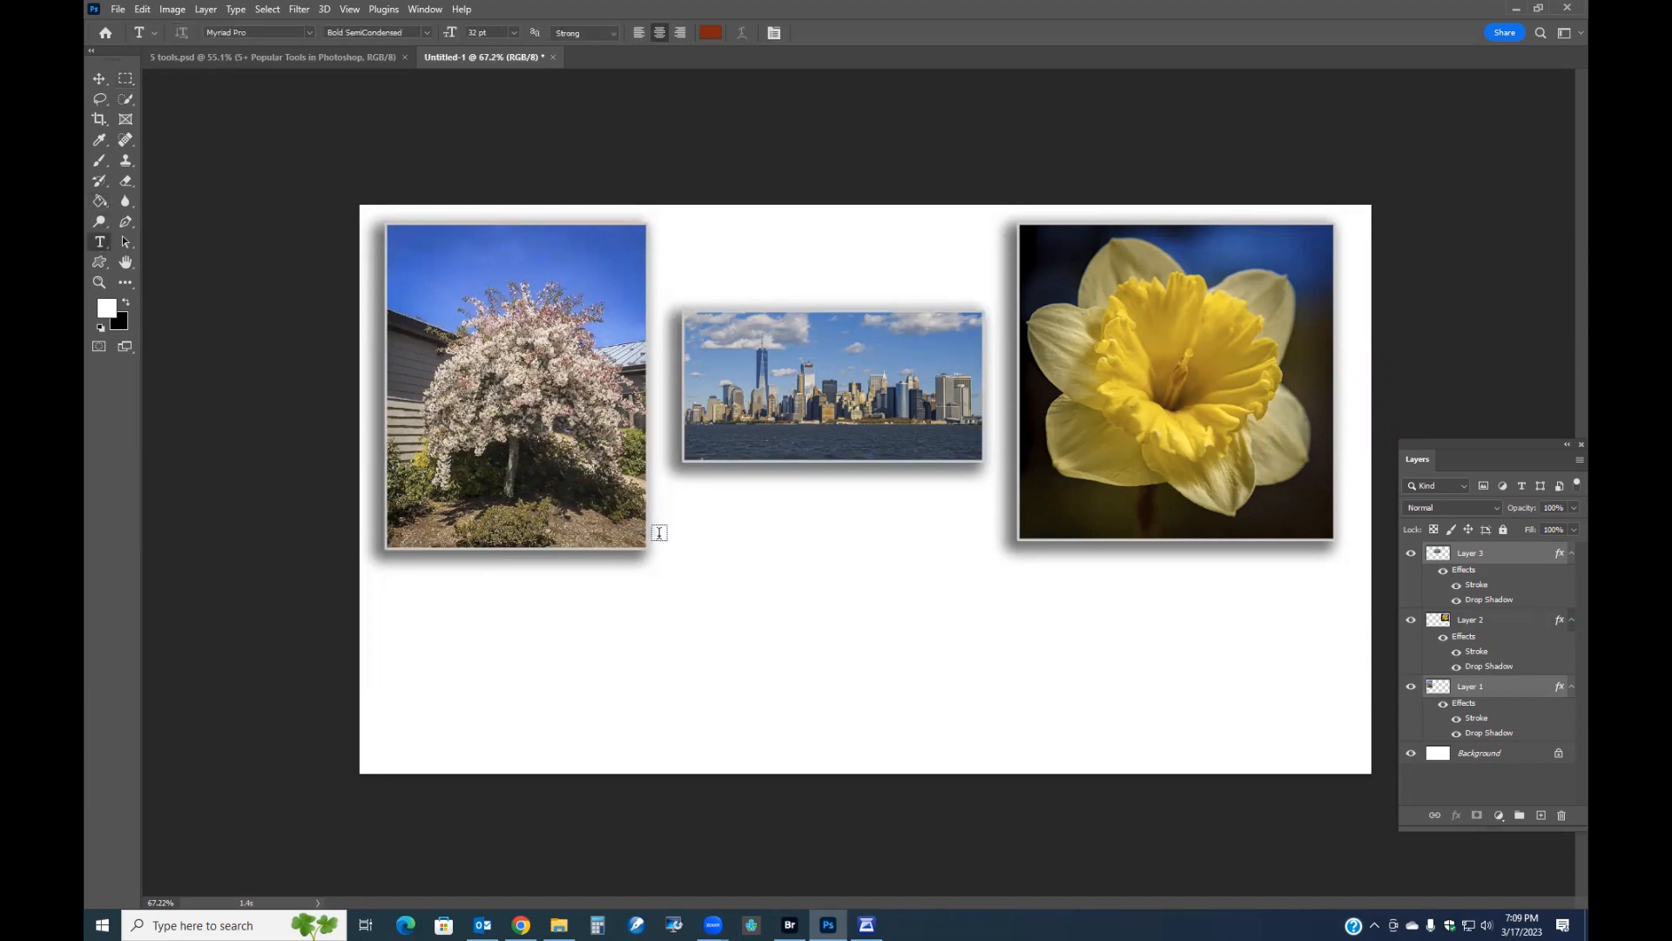
left_click(805, 621)
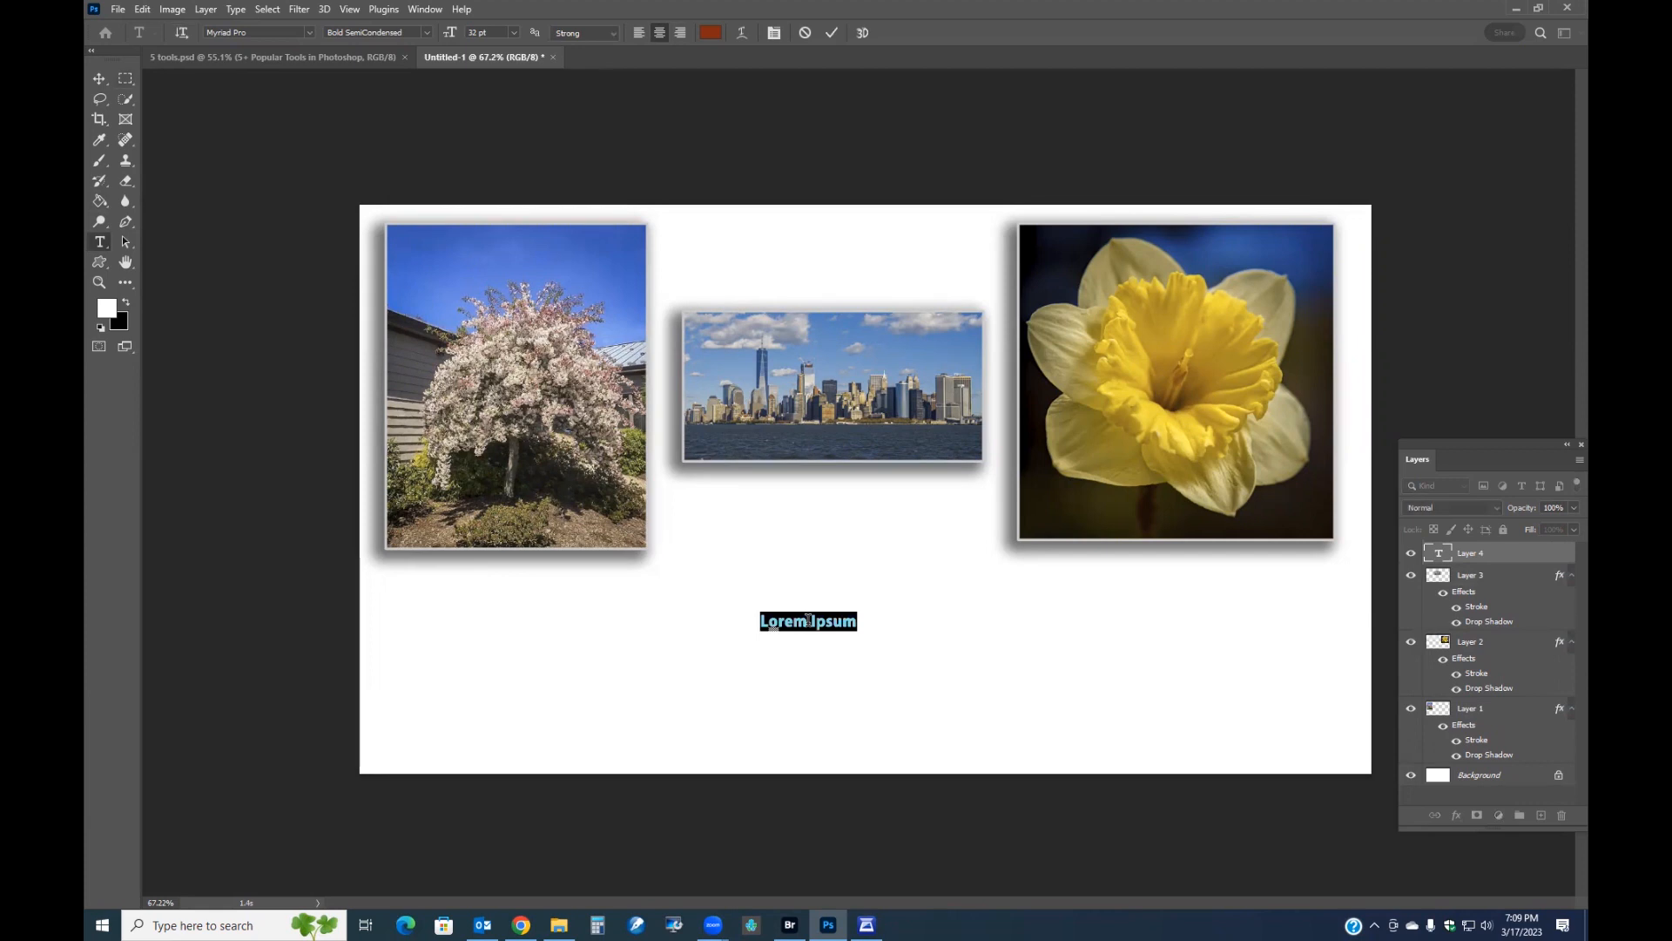
type("Photos")
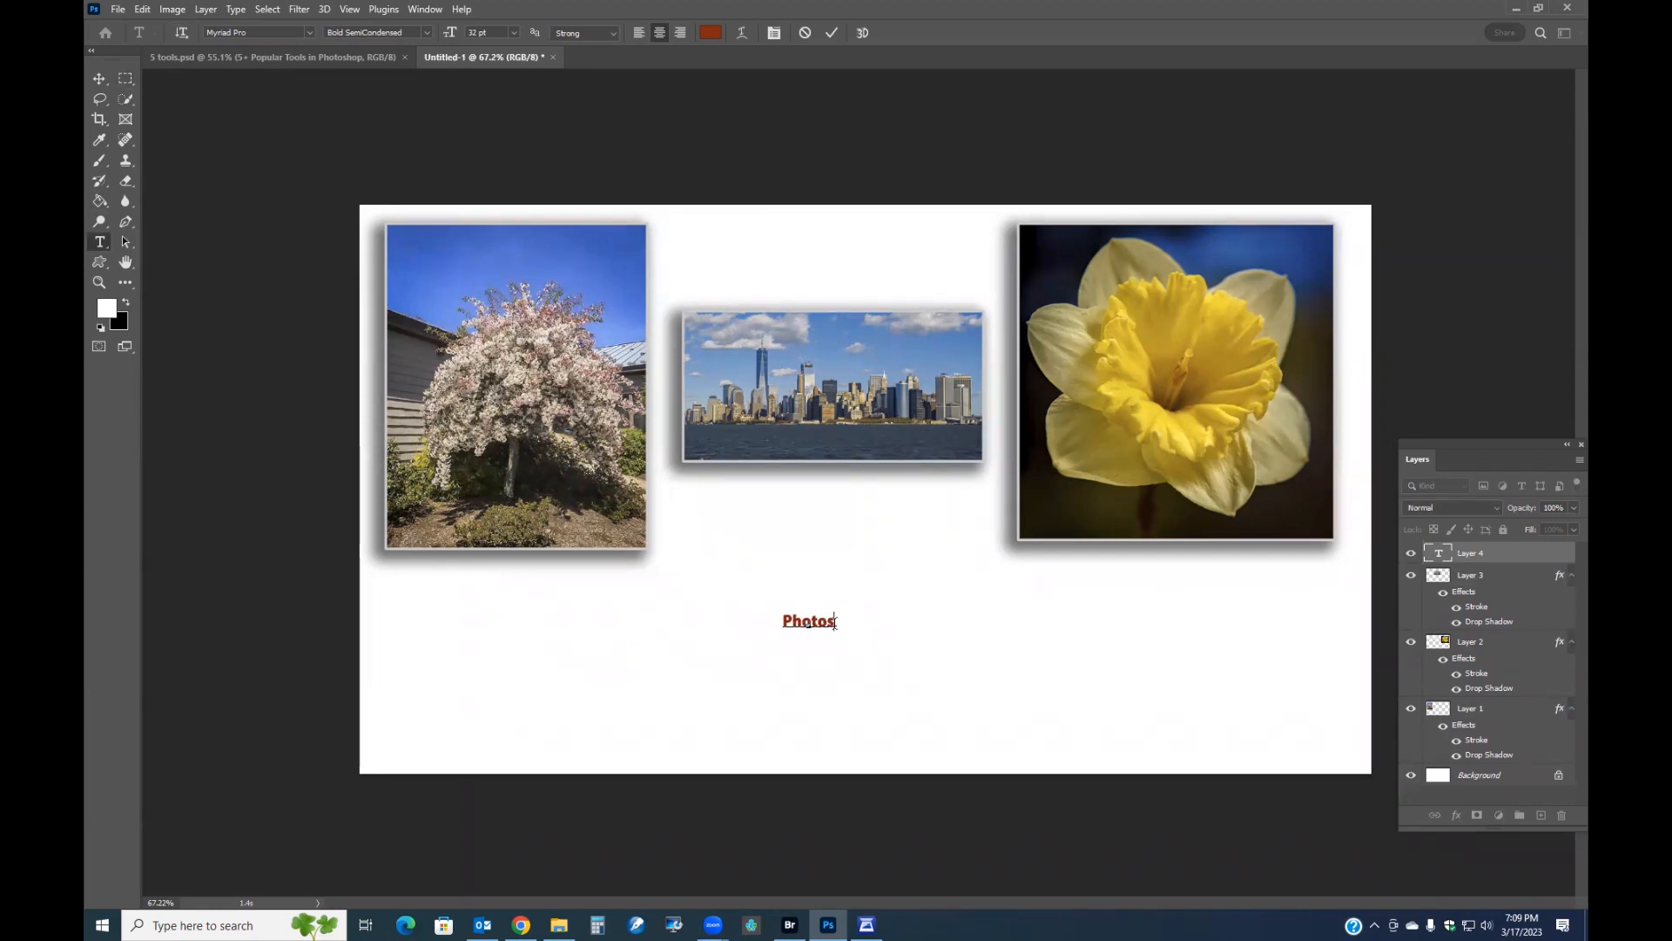
left_click_drag(838, 622, 720, 613)
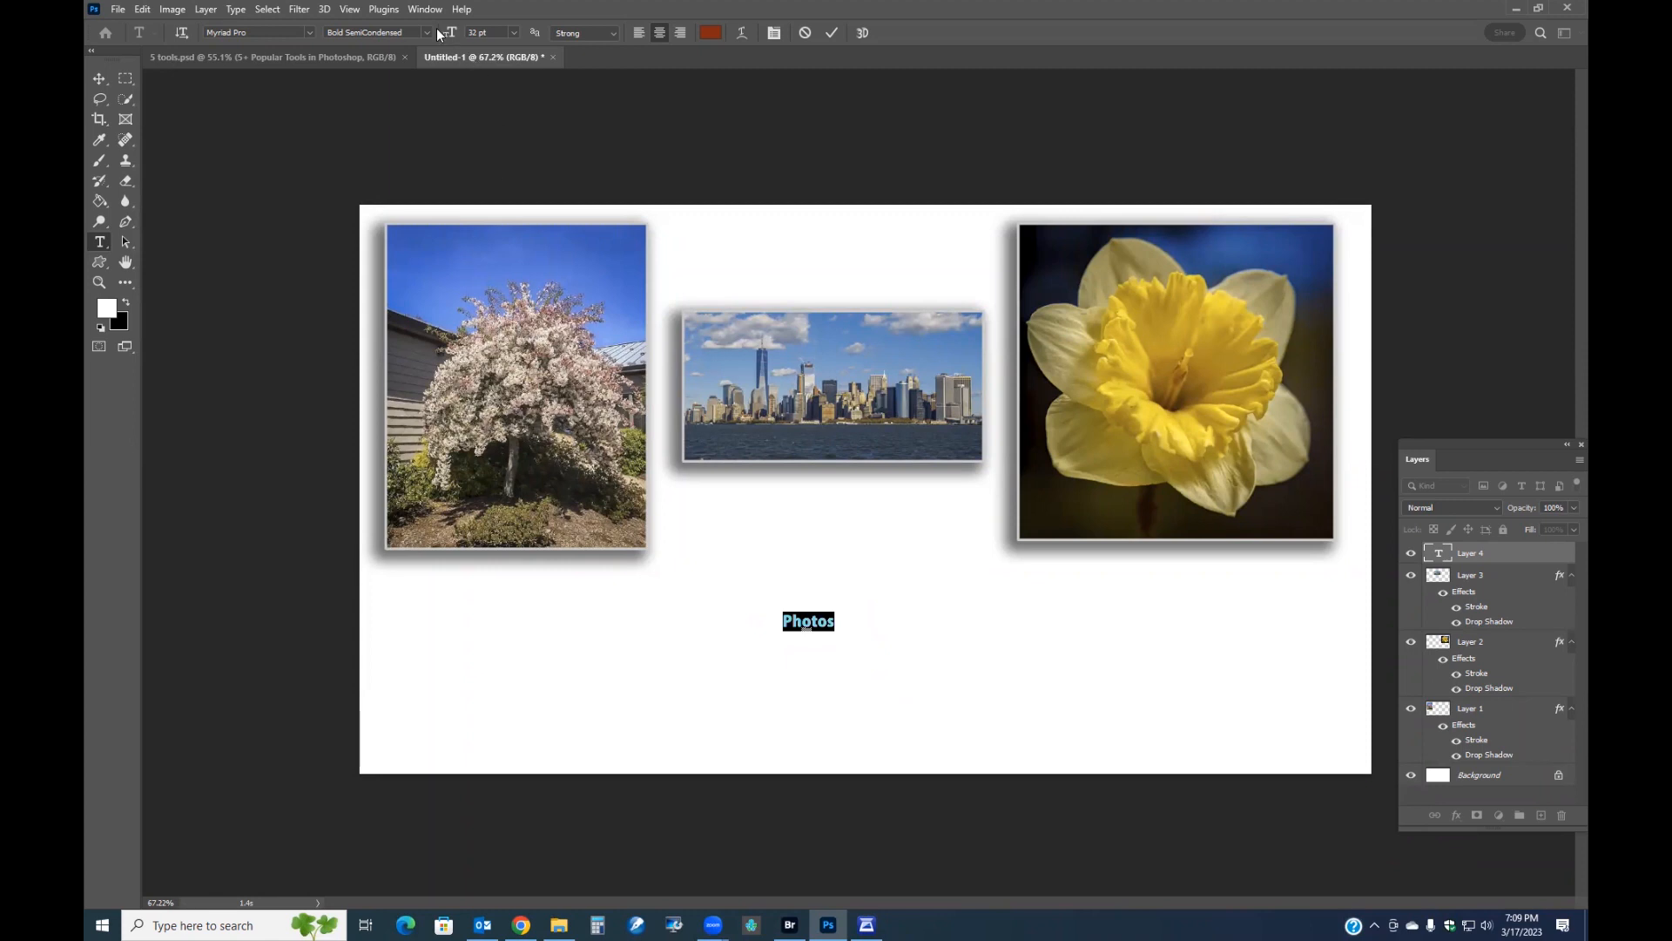
left_click_drag(446, 32, 589, 61)
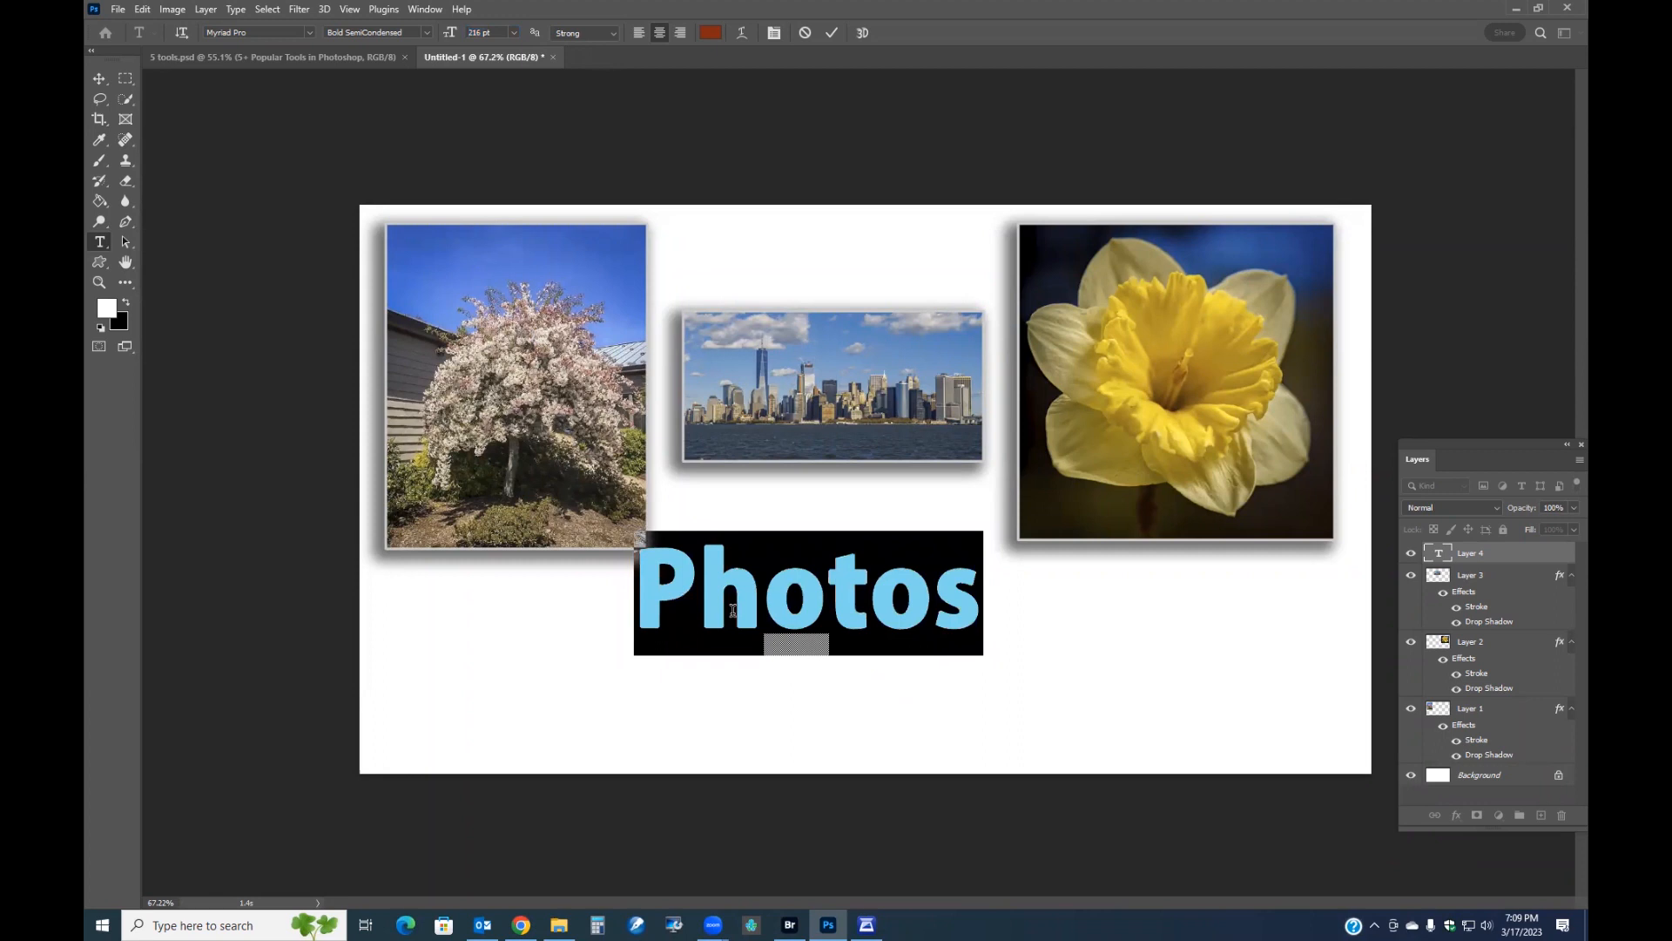
left_click_drag(829, 714, 847, 735)
left_click(832, 33)
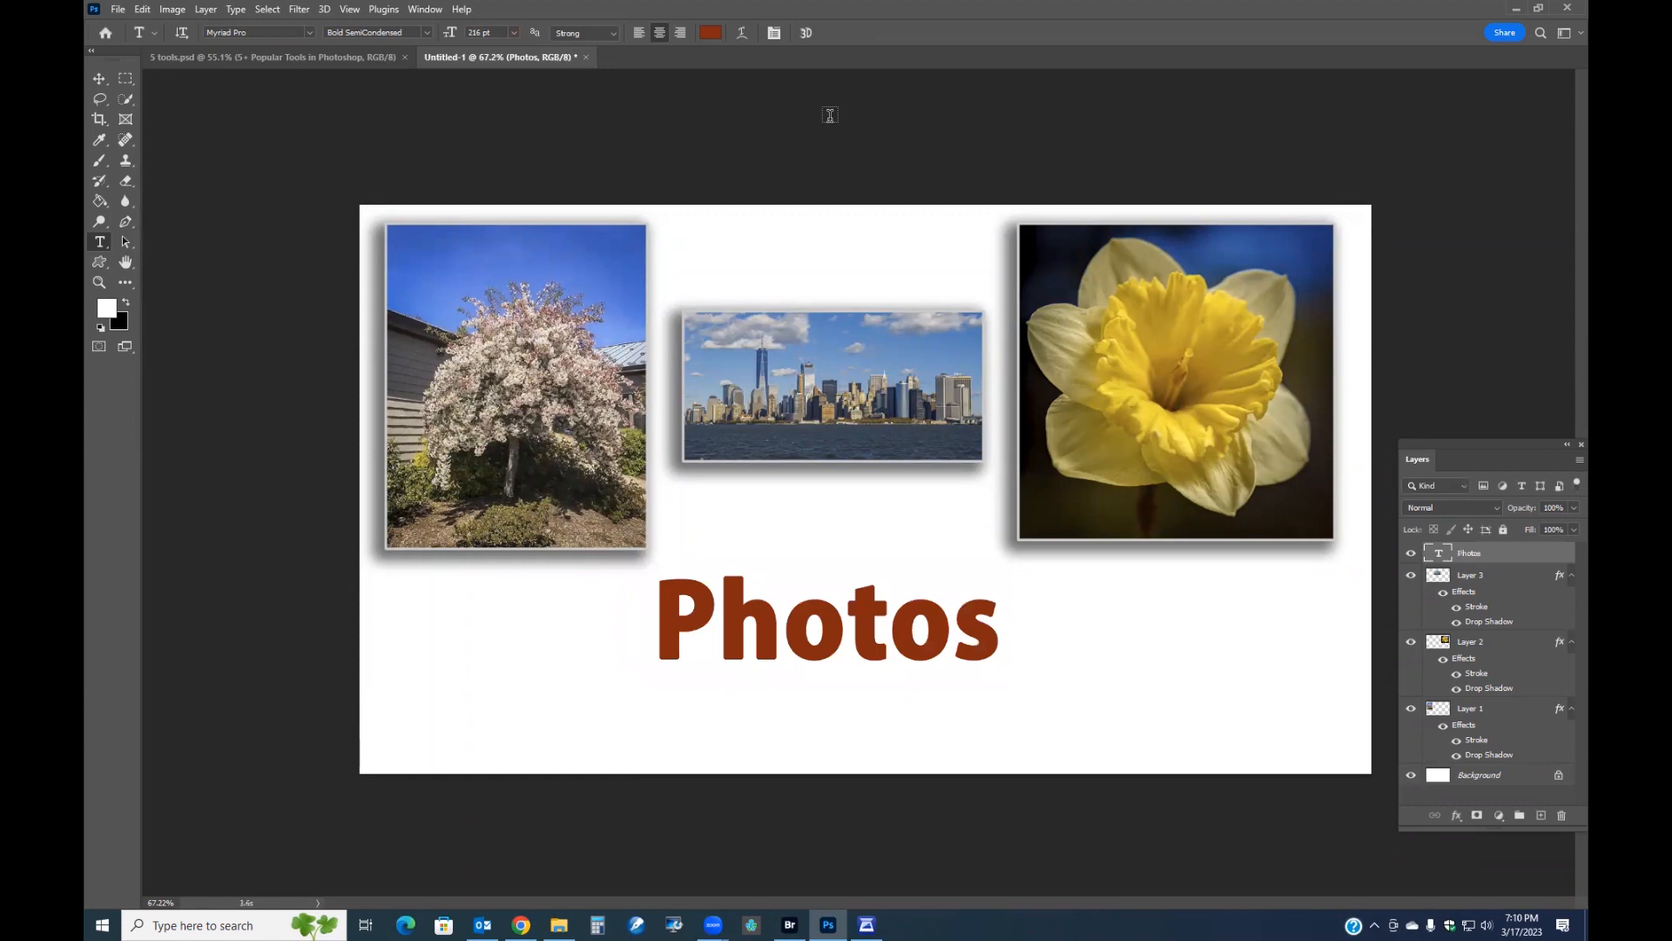
Paste the copied layer style onto the Photos text layer and adjust its drop shadow angle.
right_click(1478, 554)
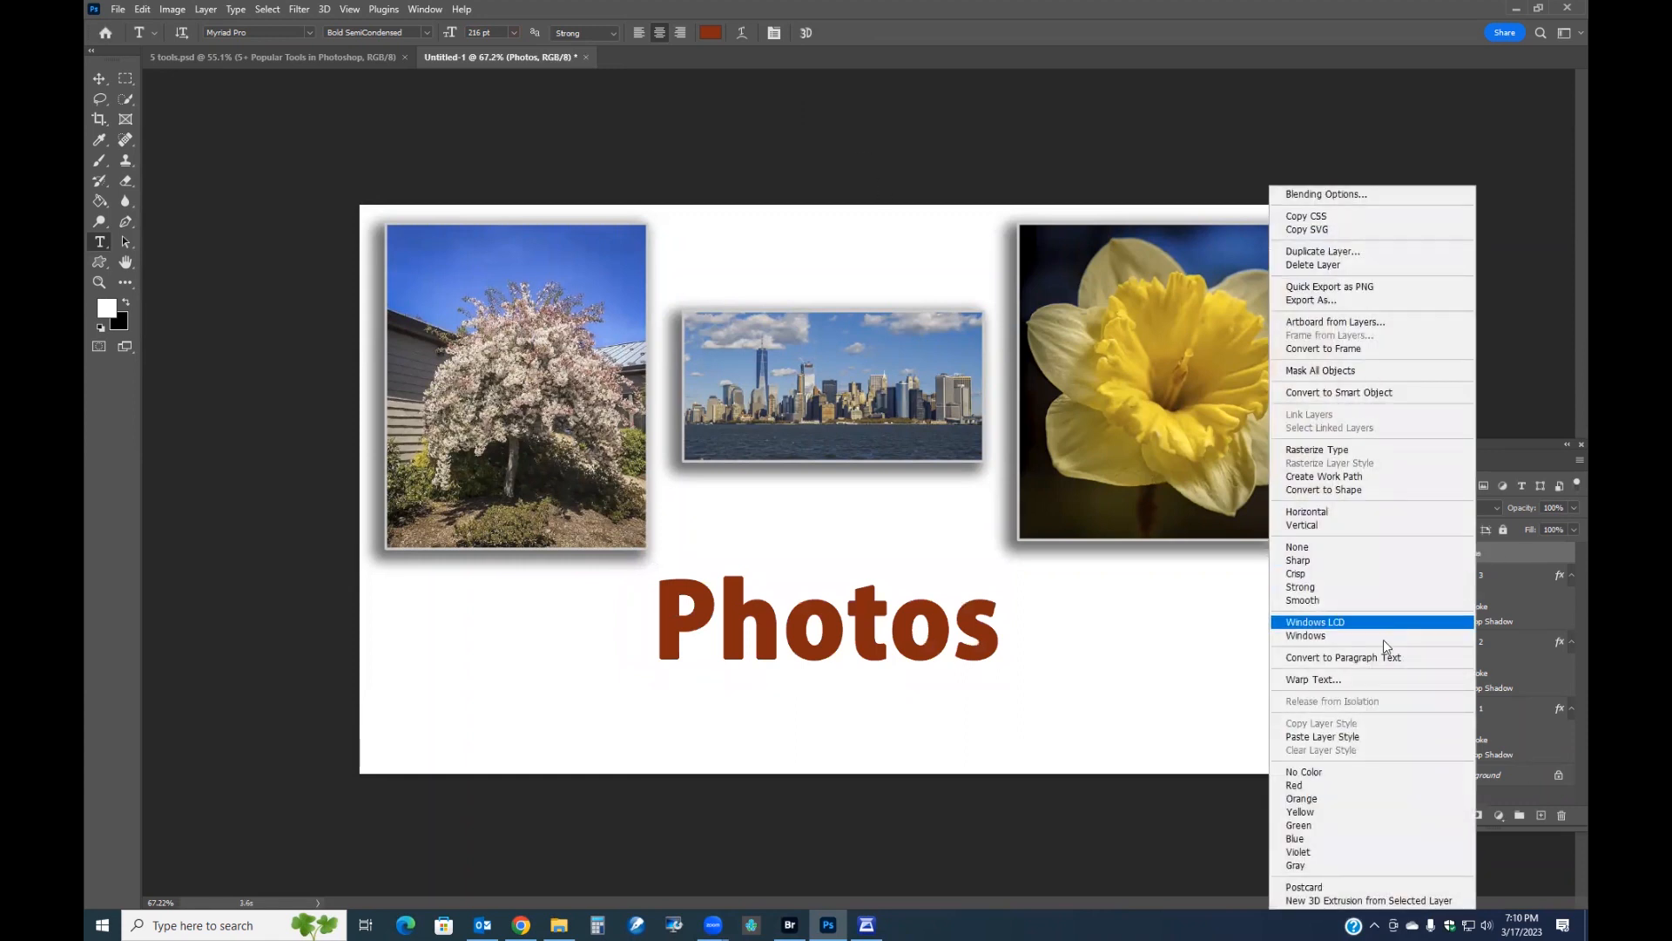
left_click(1341, 736)
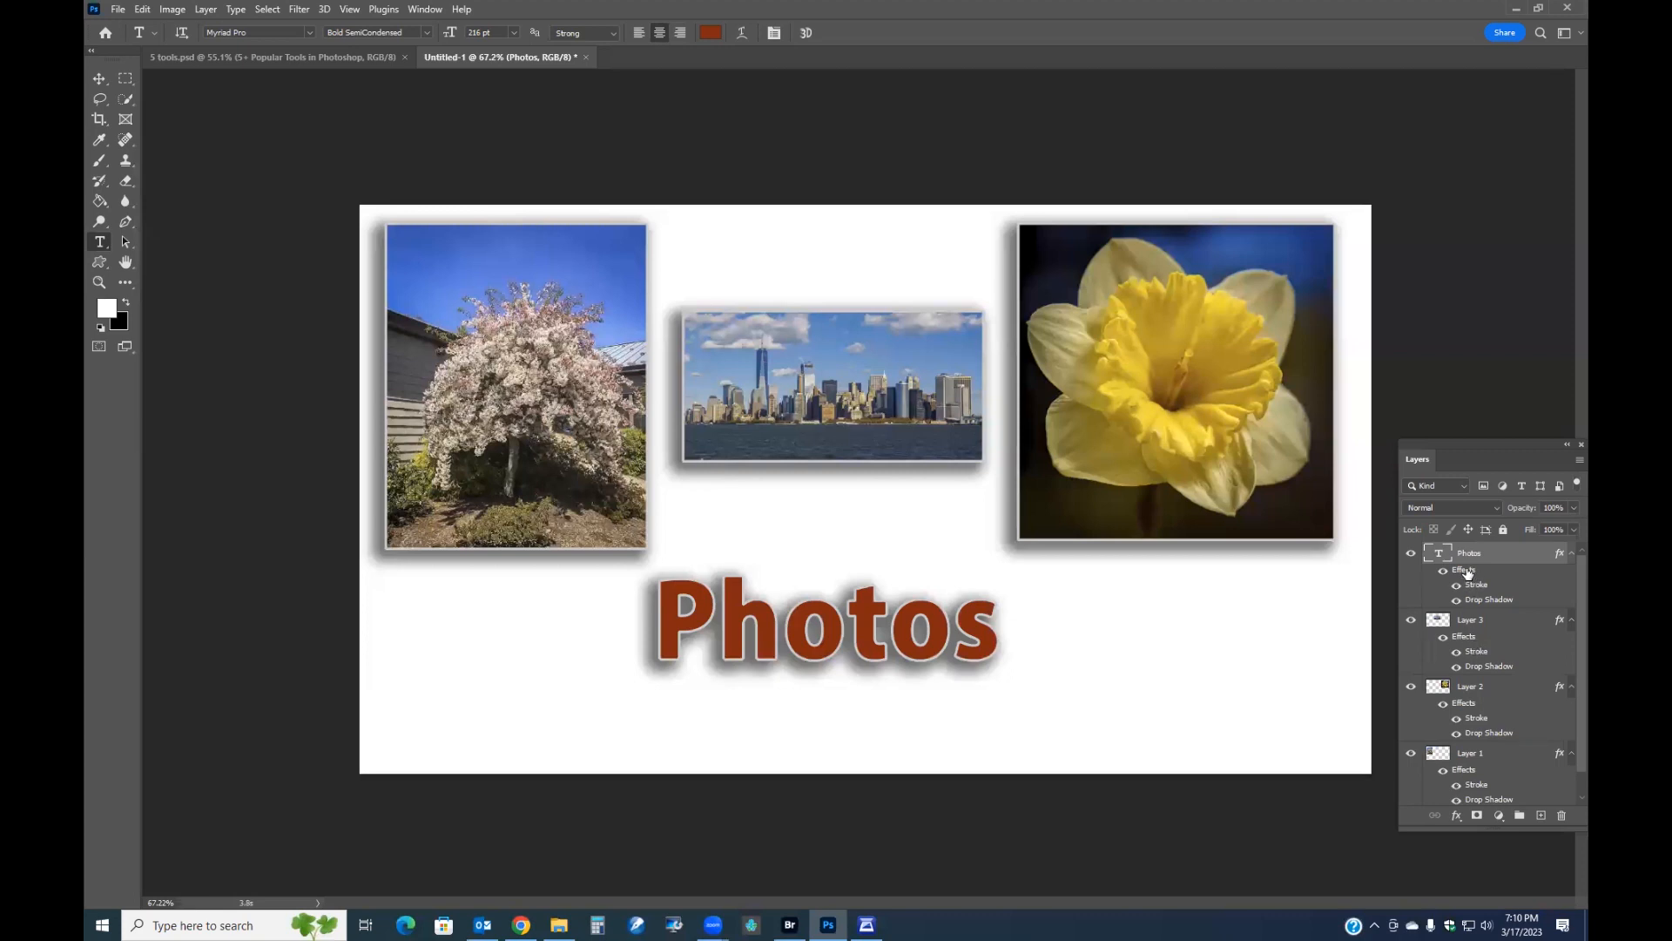
double_click(1468, 572)
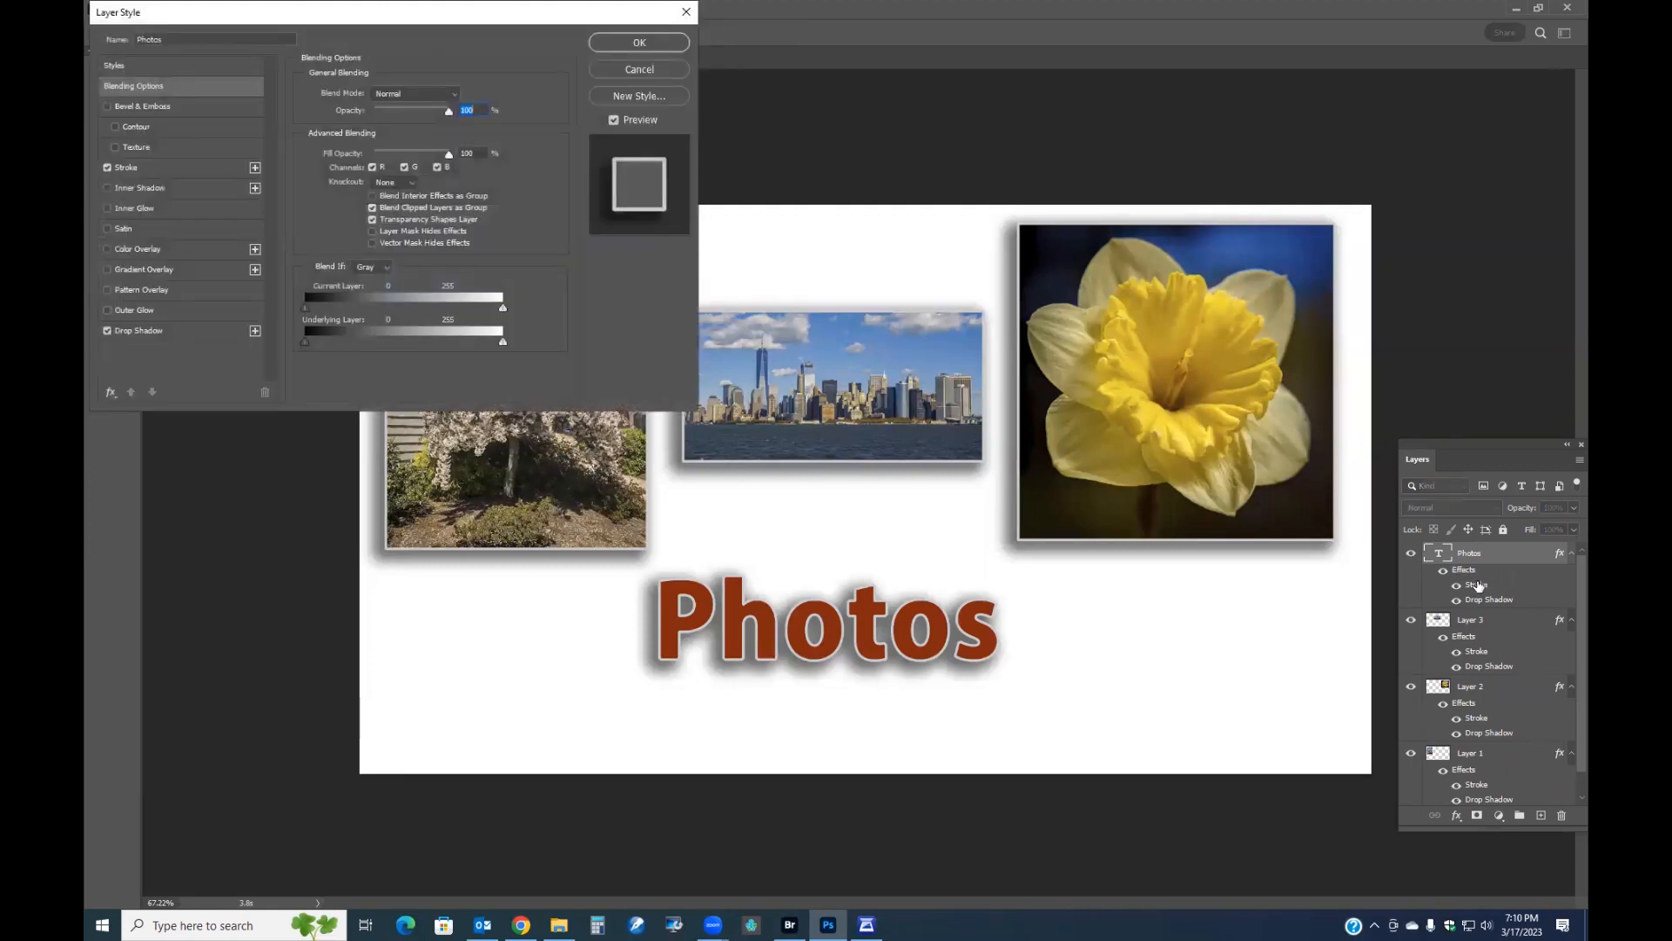
left_click(132, 329)
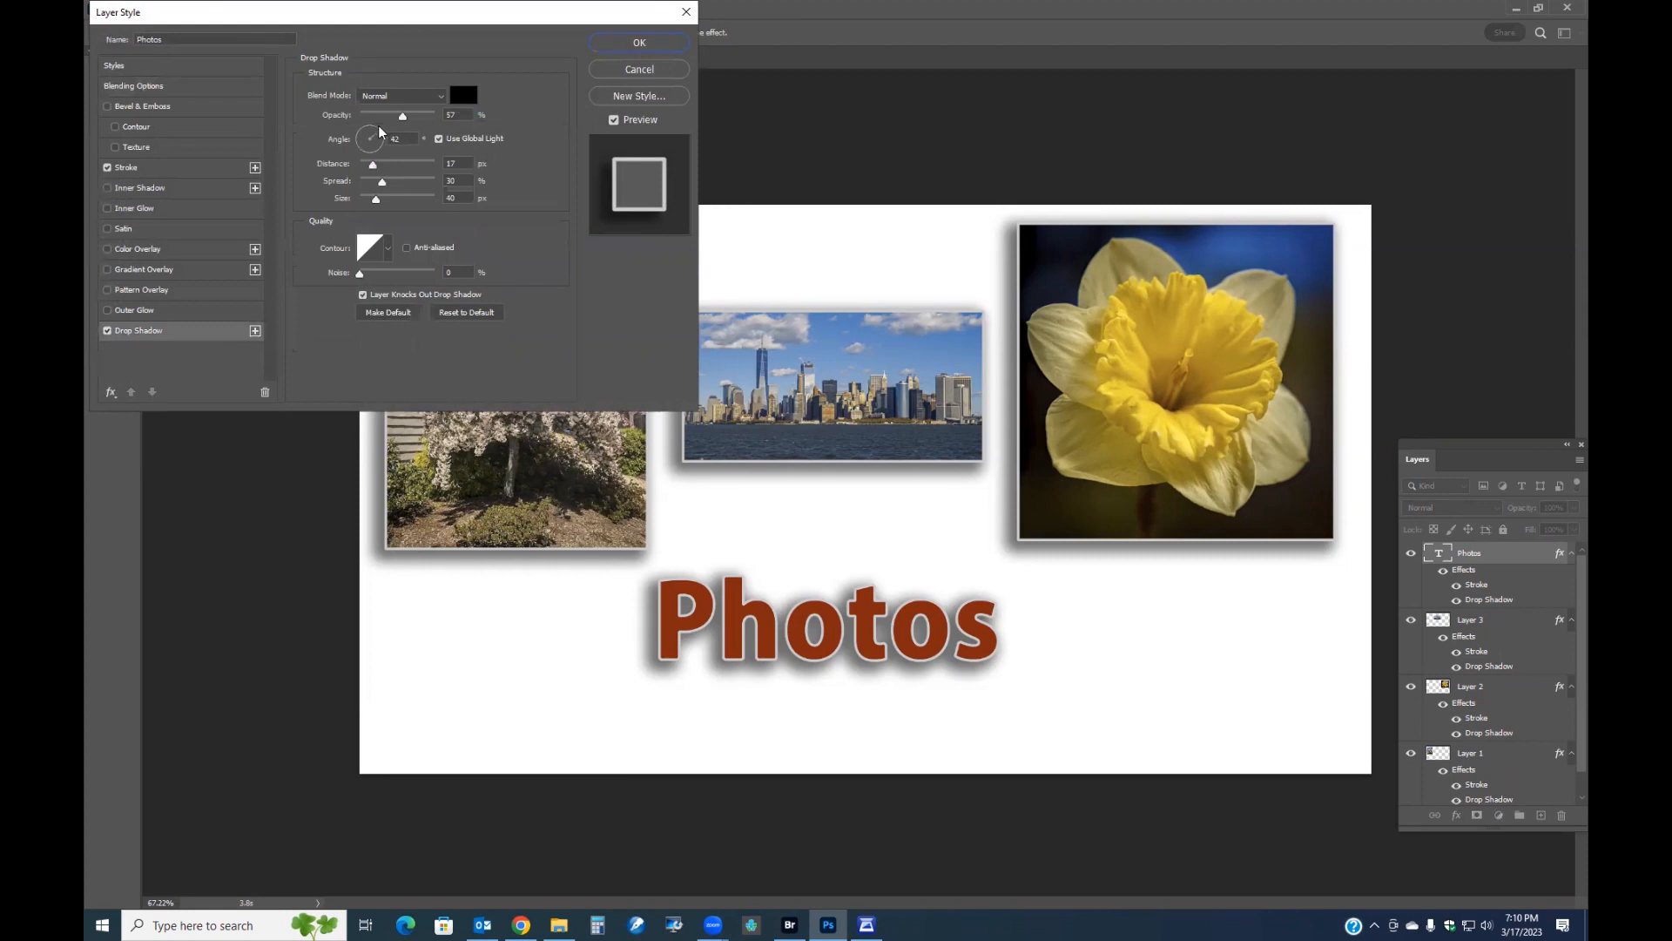
mouse_move(365, 147)
left_mouse_down()
mouse_move(378, 135)
mouse_move(360, 155)
mouse_move(356, 137)
left_mouse_up()
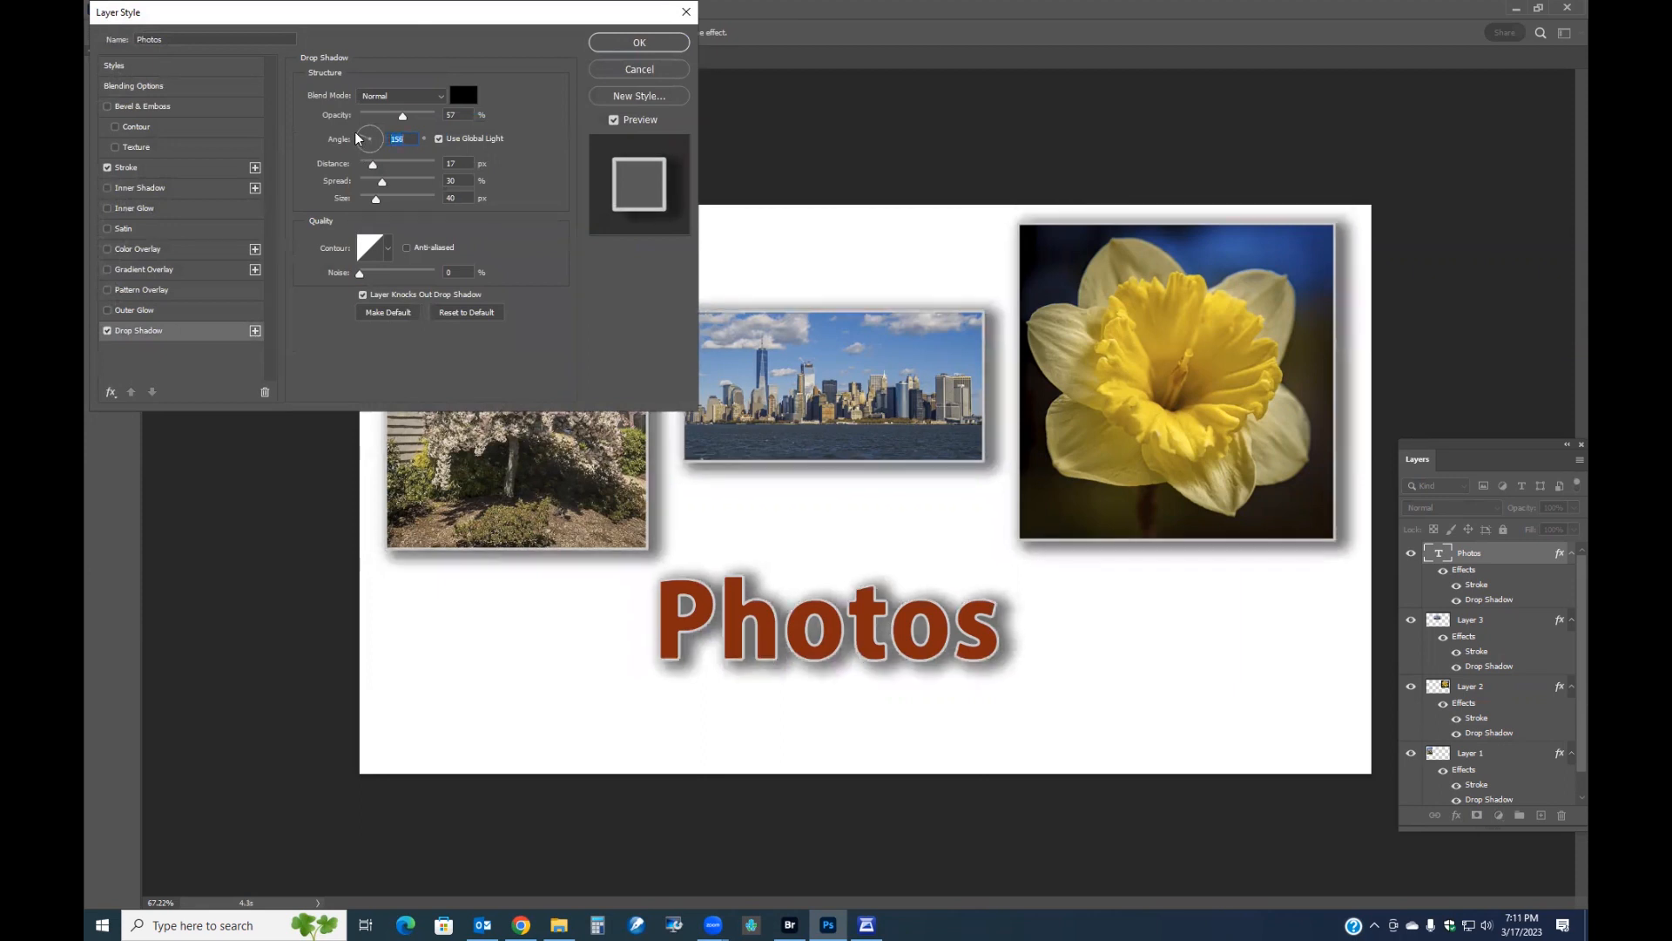
left_click_drag(362, 137, 375, 131)
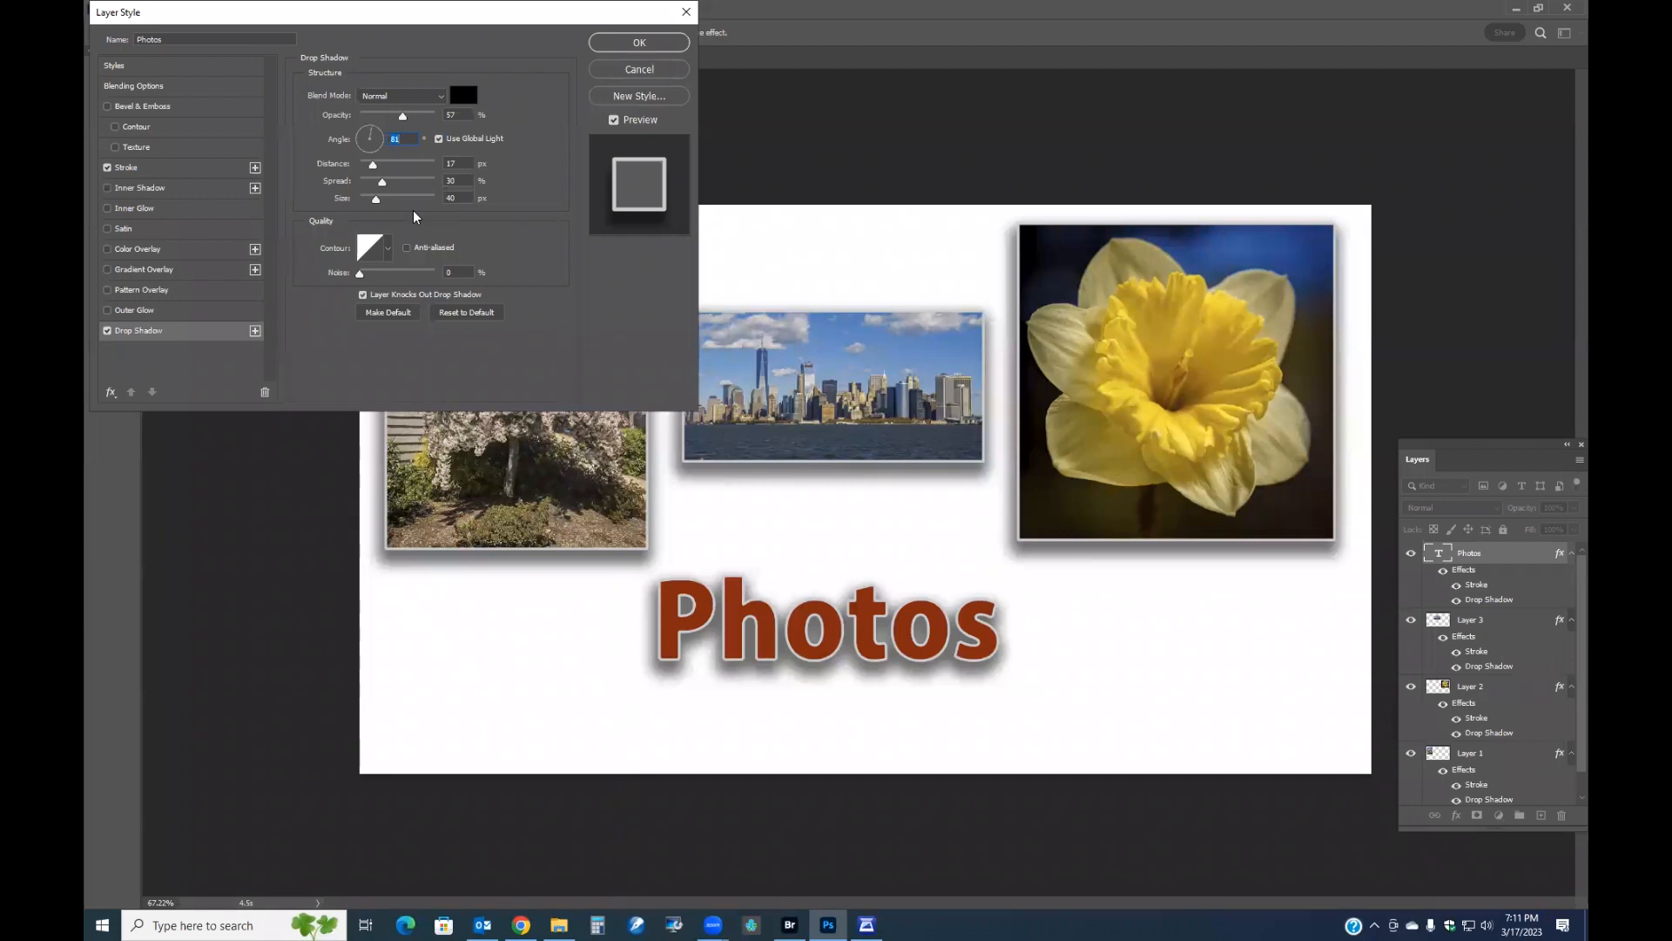
left_click(462, 146)
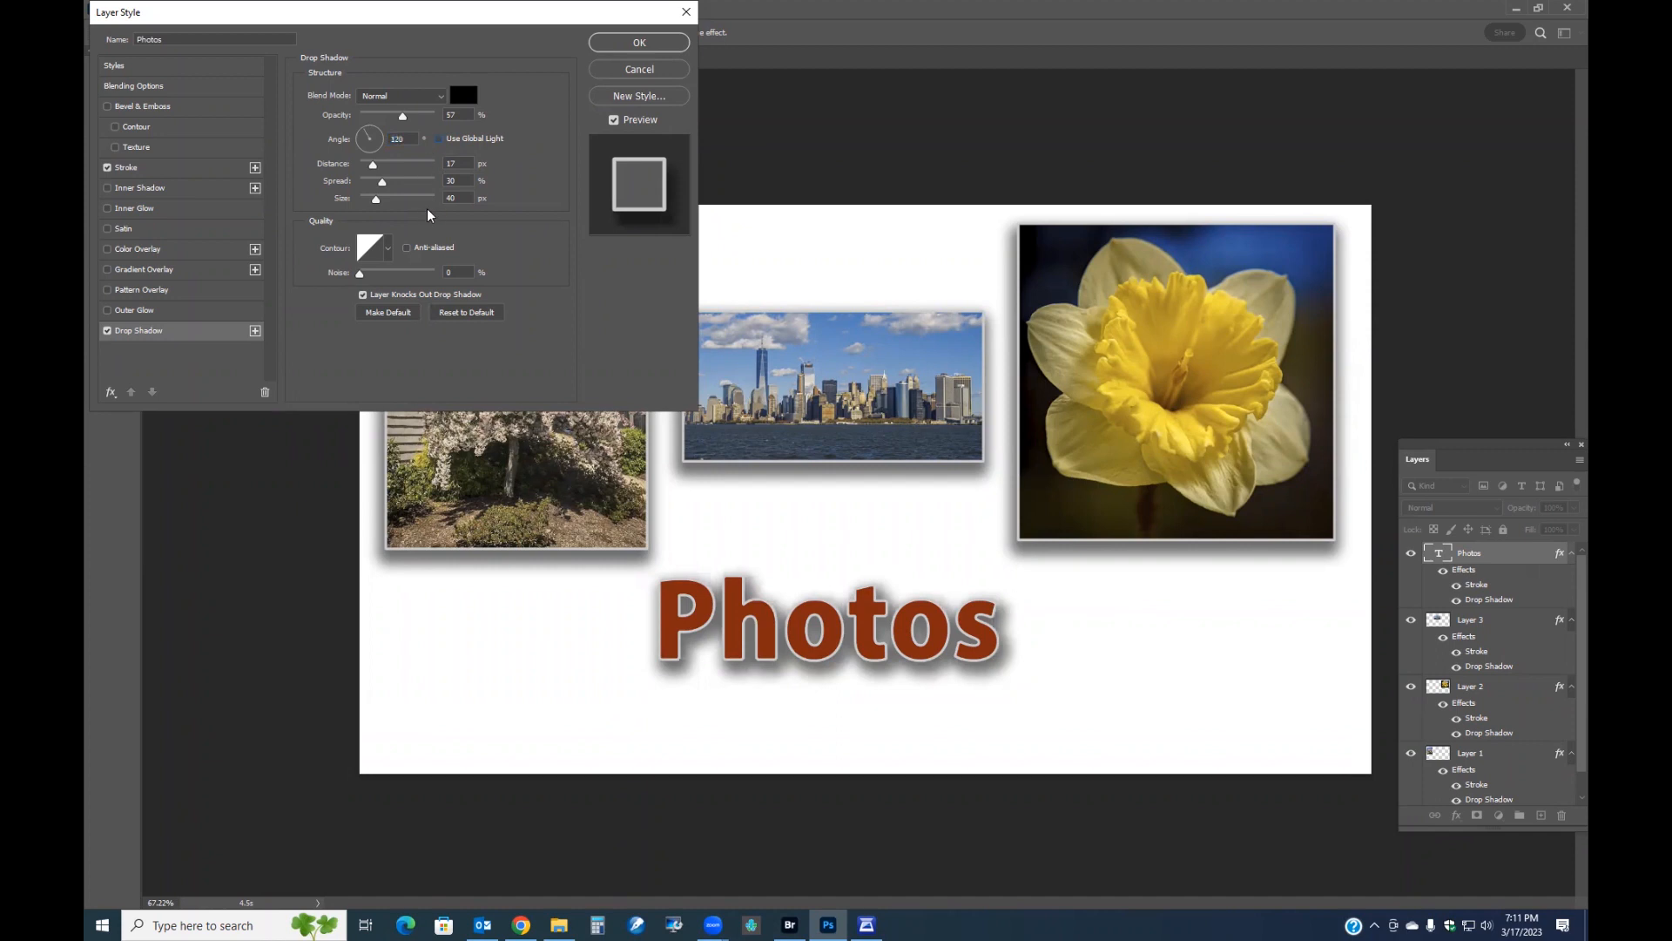
left_click_drag(365, 133, 380, 155)
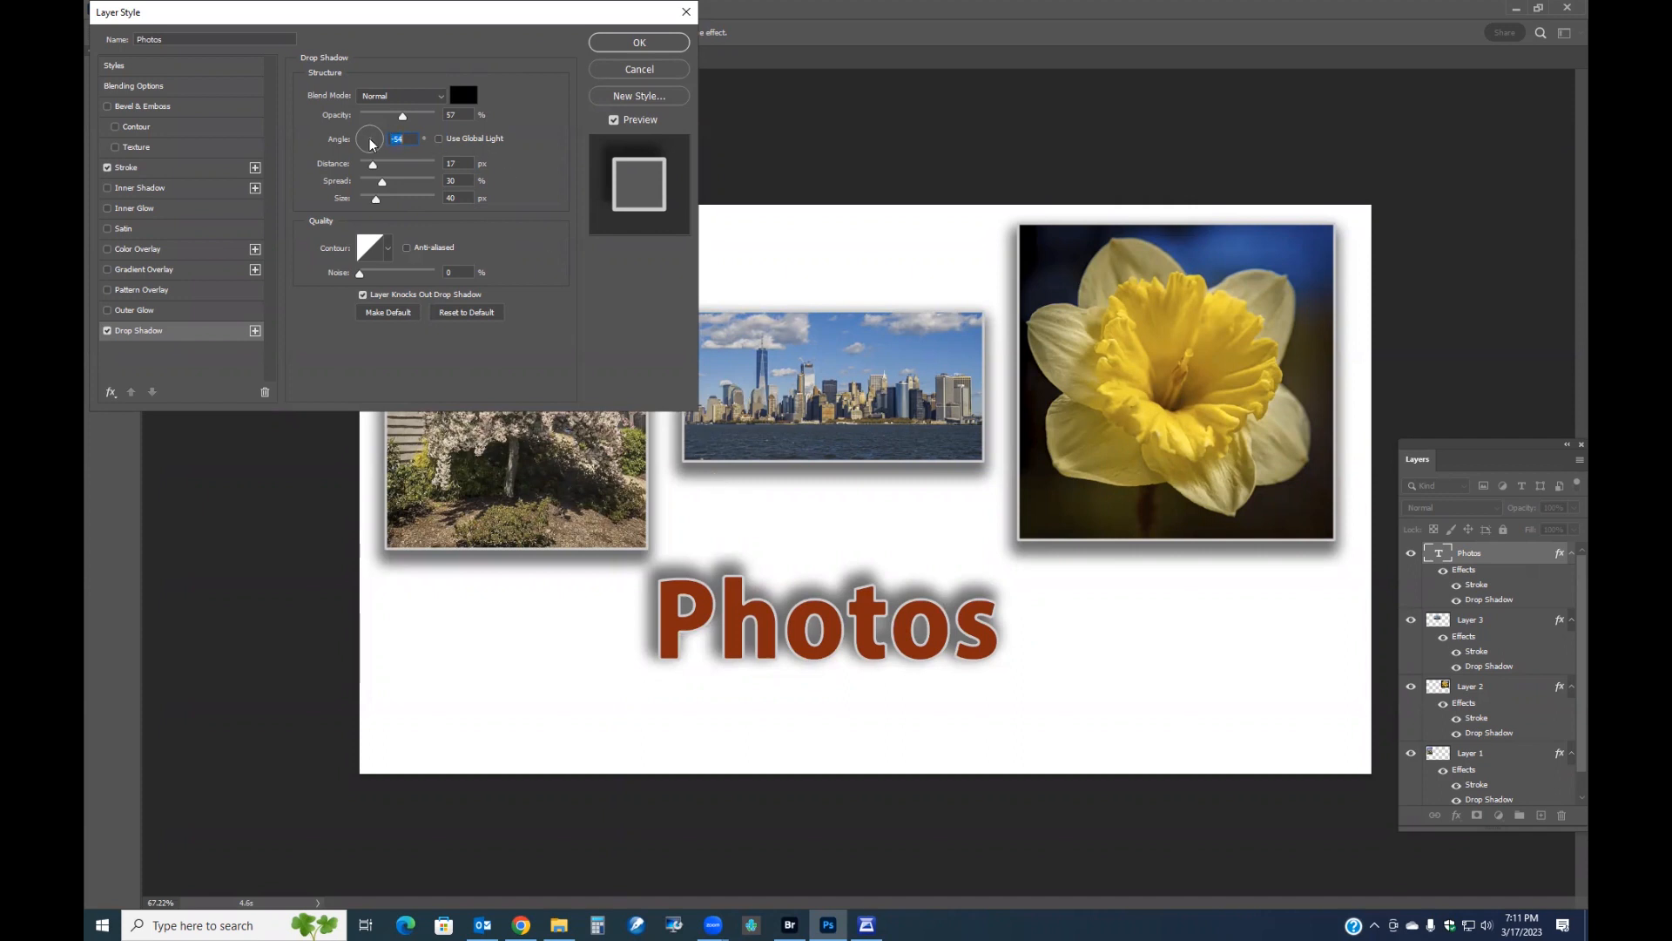
left_click(439, 139)
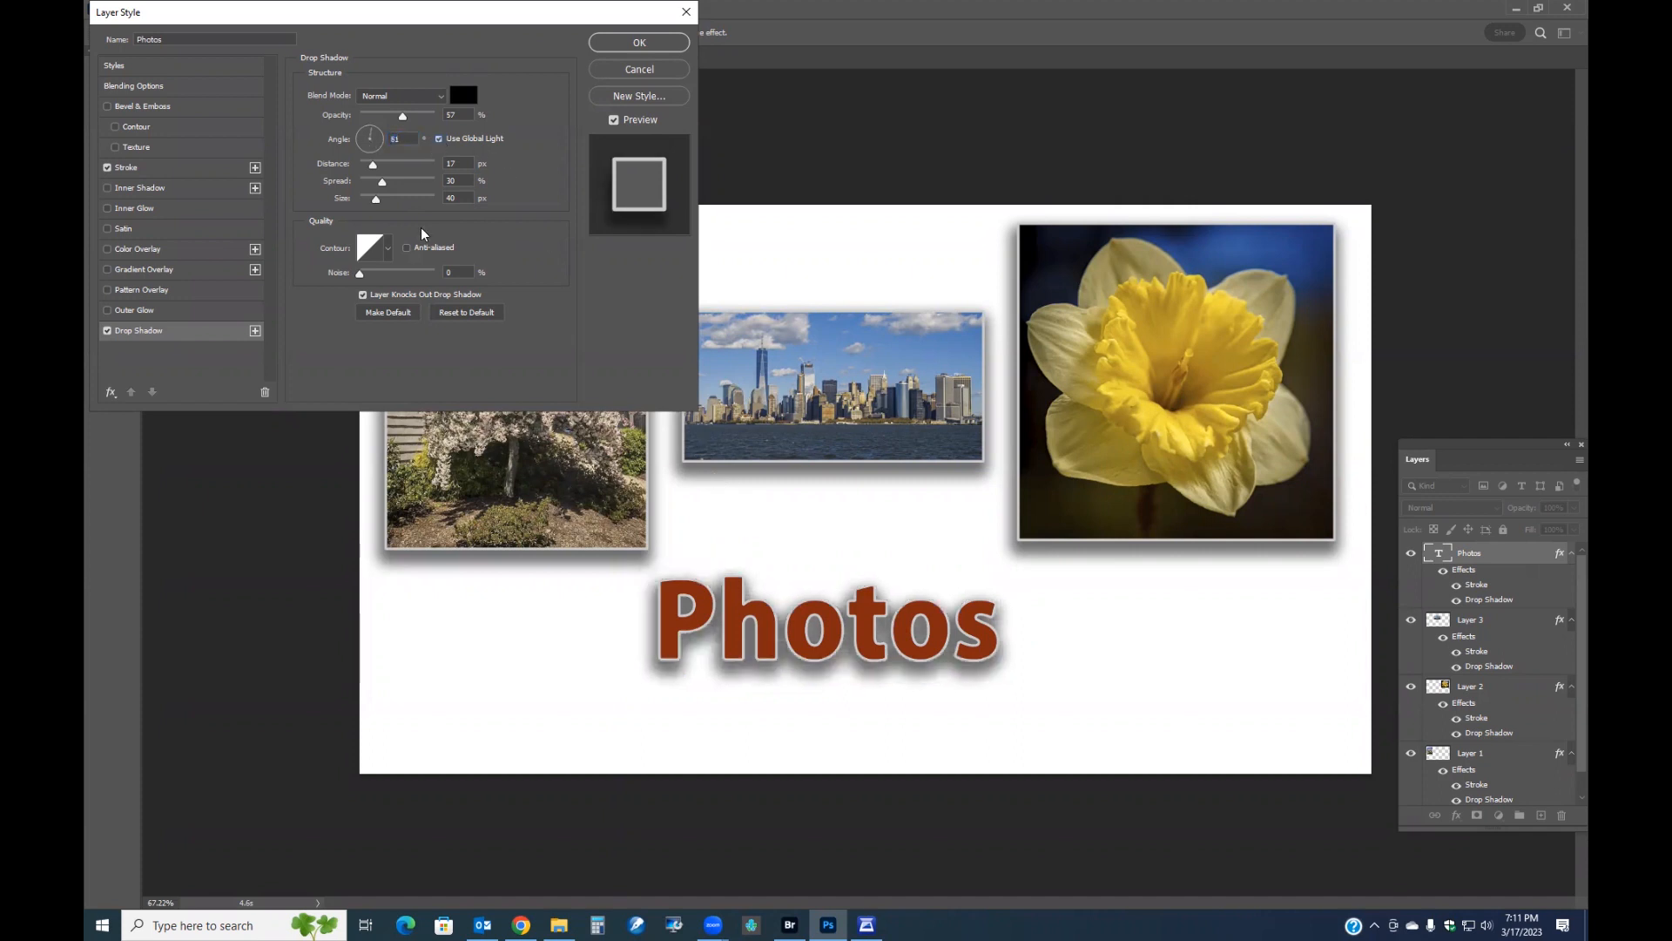
left_click_drag(375, 130, 379, 135)
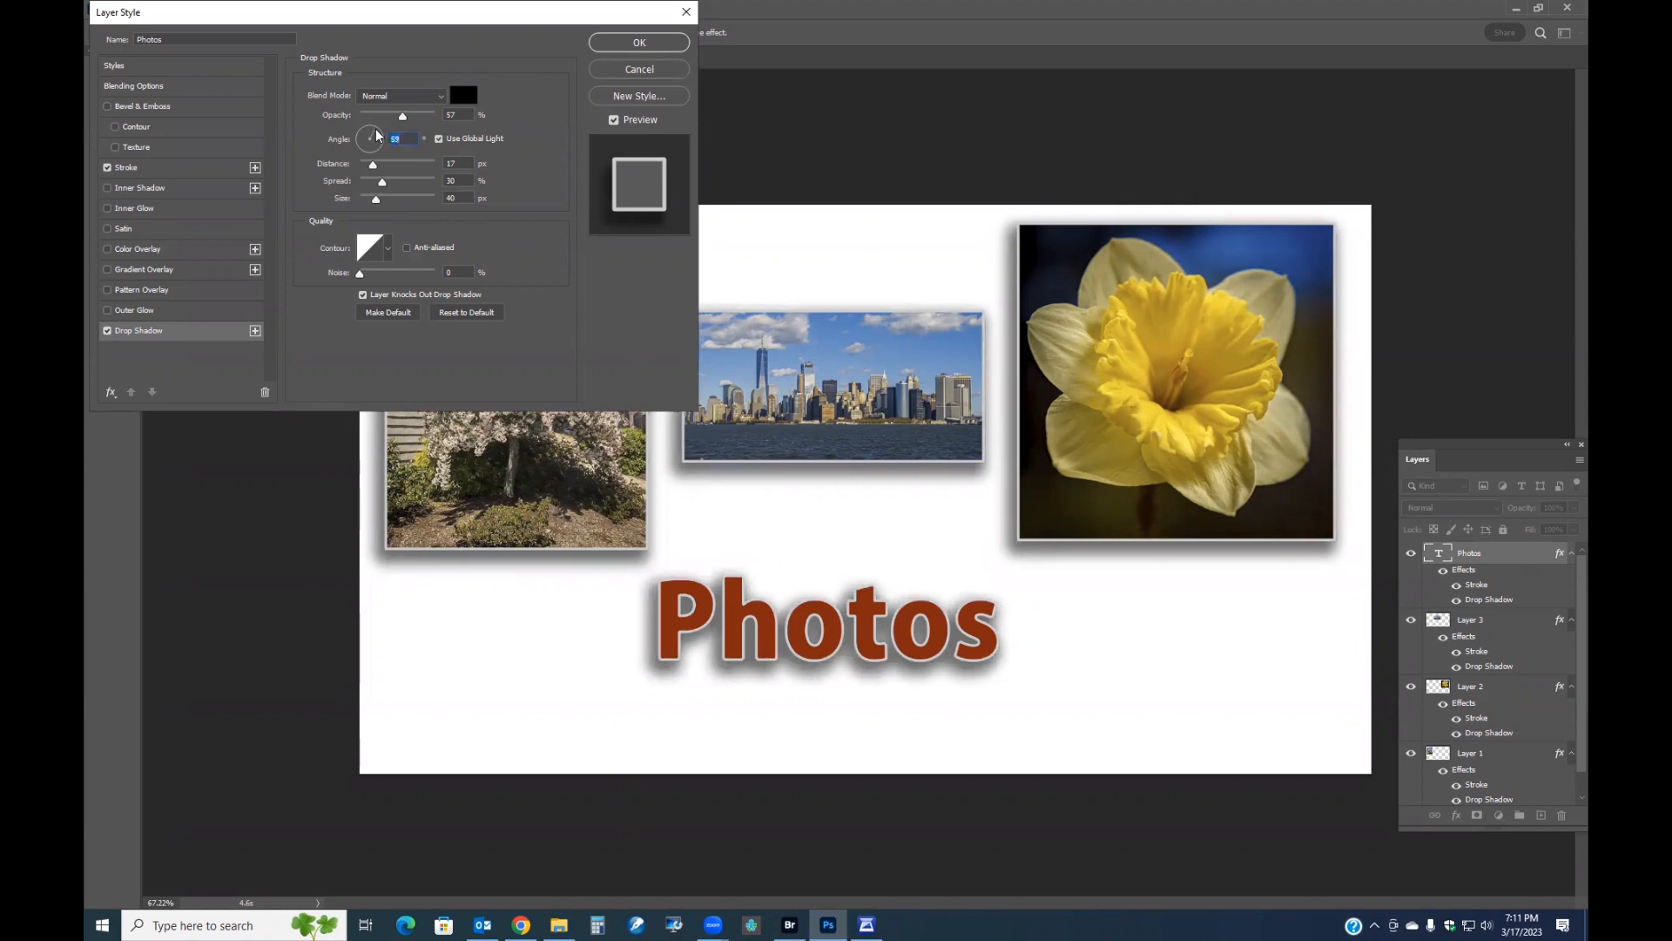
left_click(608, 47)
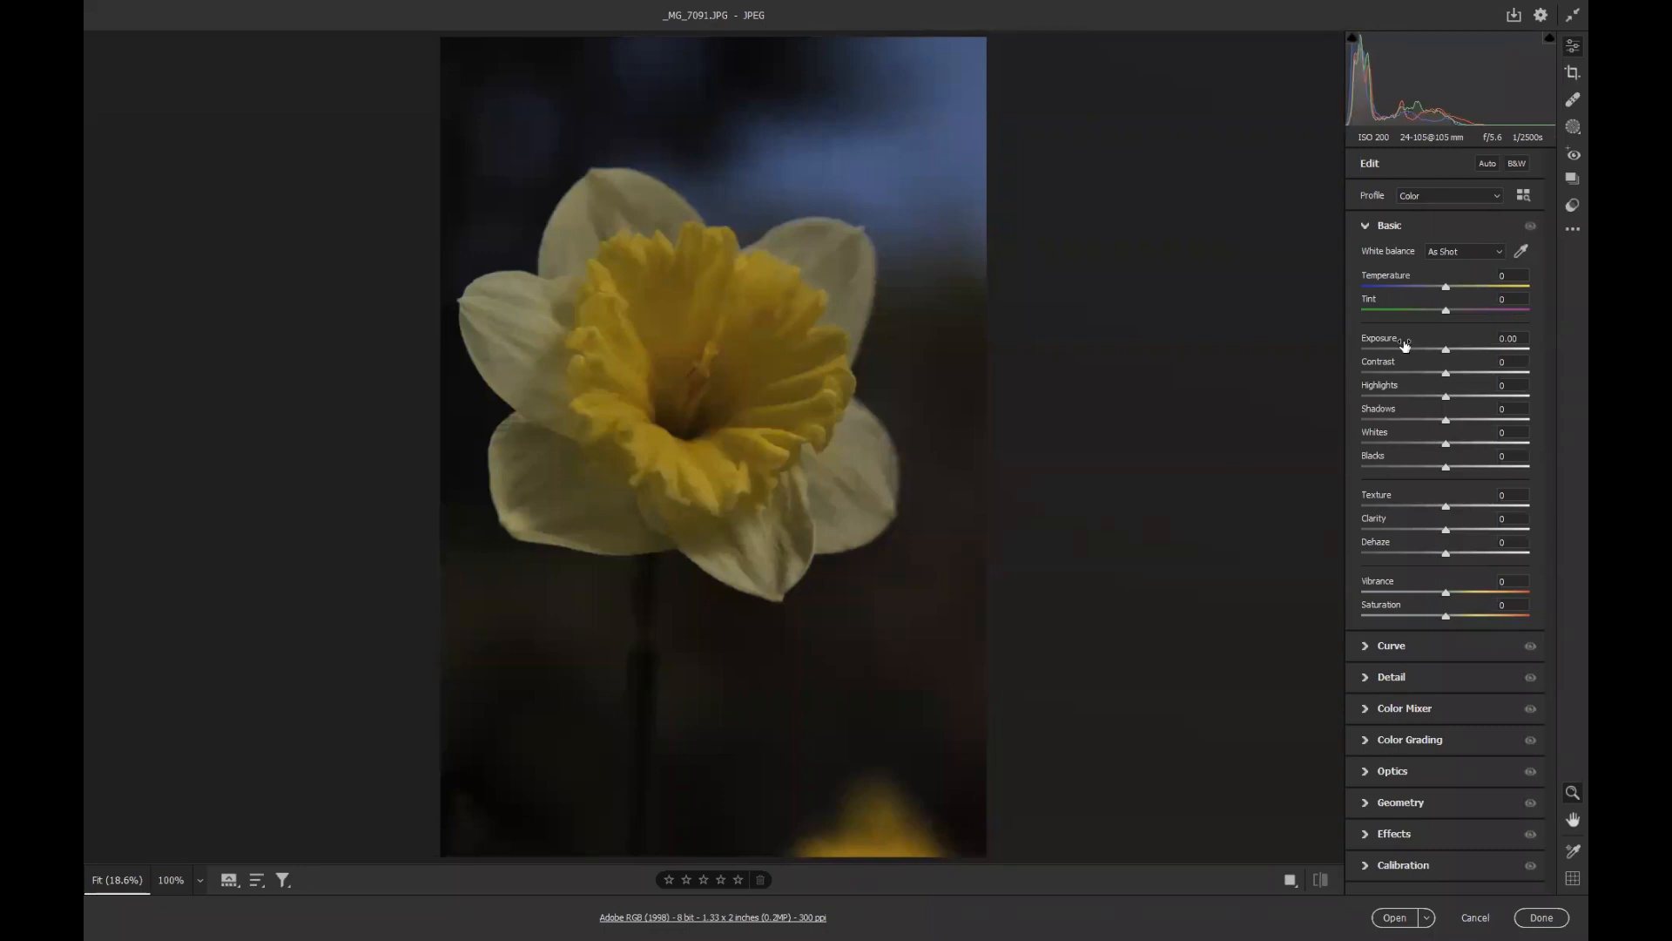
Apply Auto tone adjustments to the daffodil photo in Camera Raw and set Exposure to +1.40.
left_click(1485, 164)
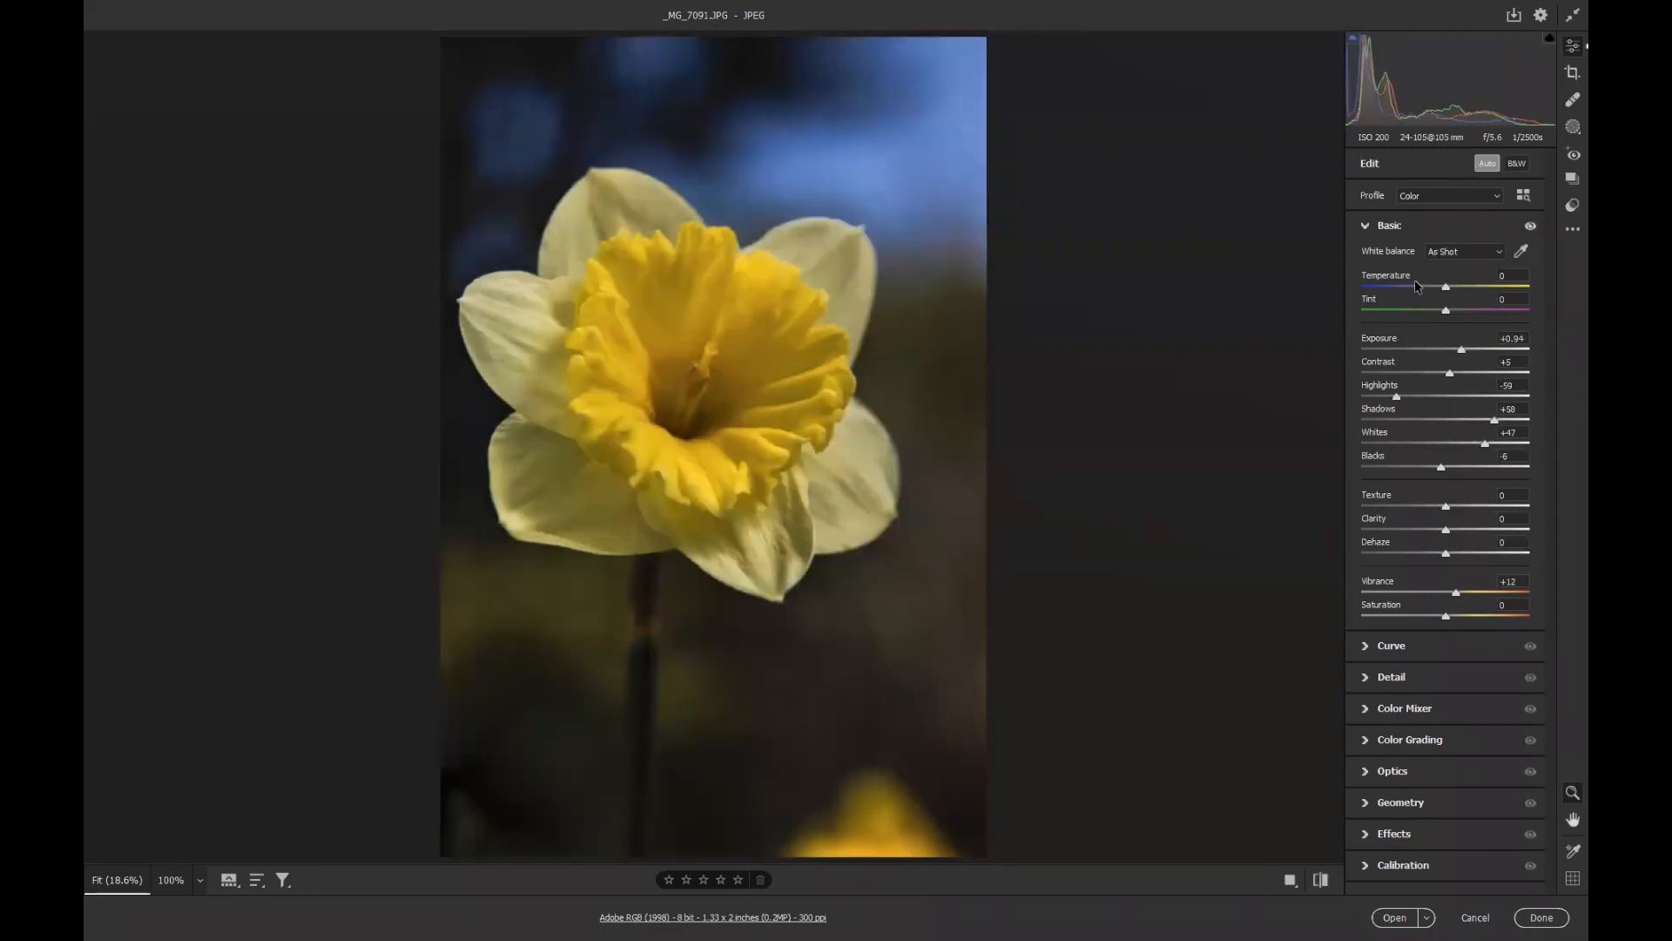
left_click_drag(1462, 349, 1469, 350)
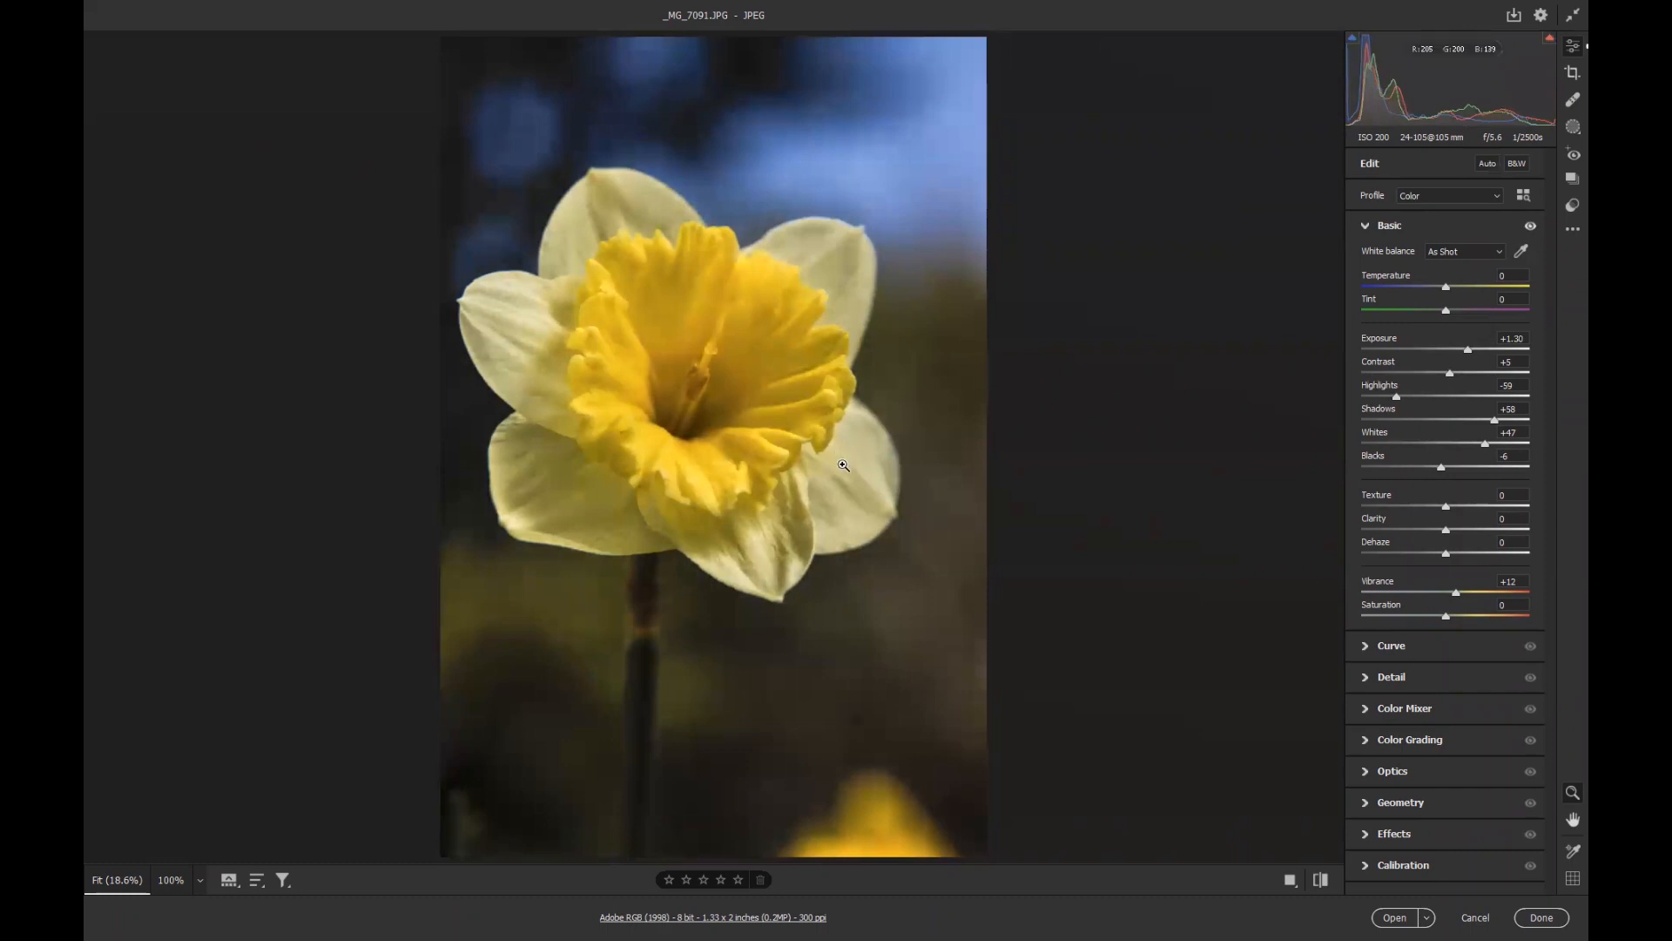
left_click_drag(710, 494, 905, 522)
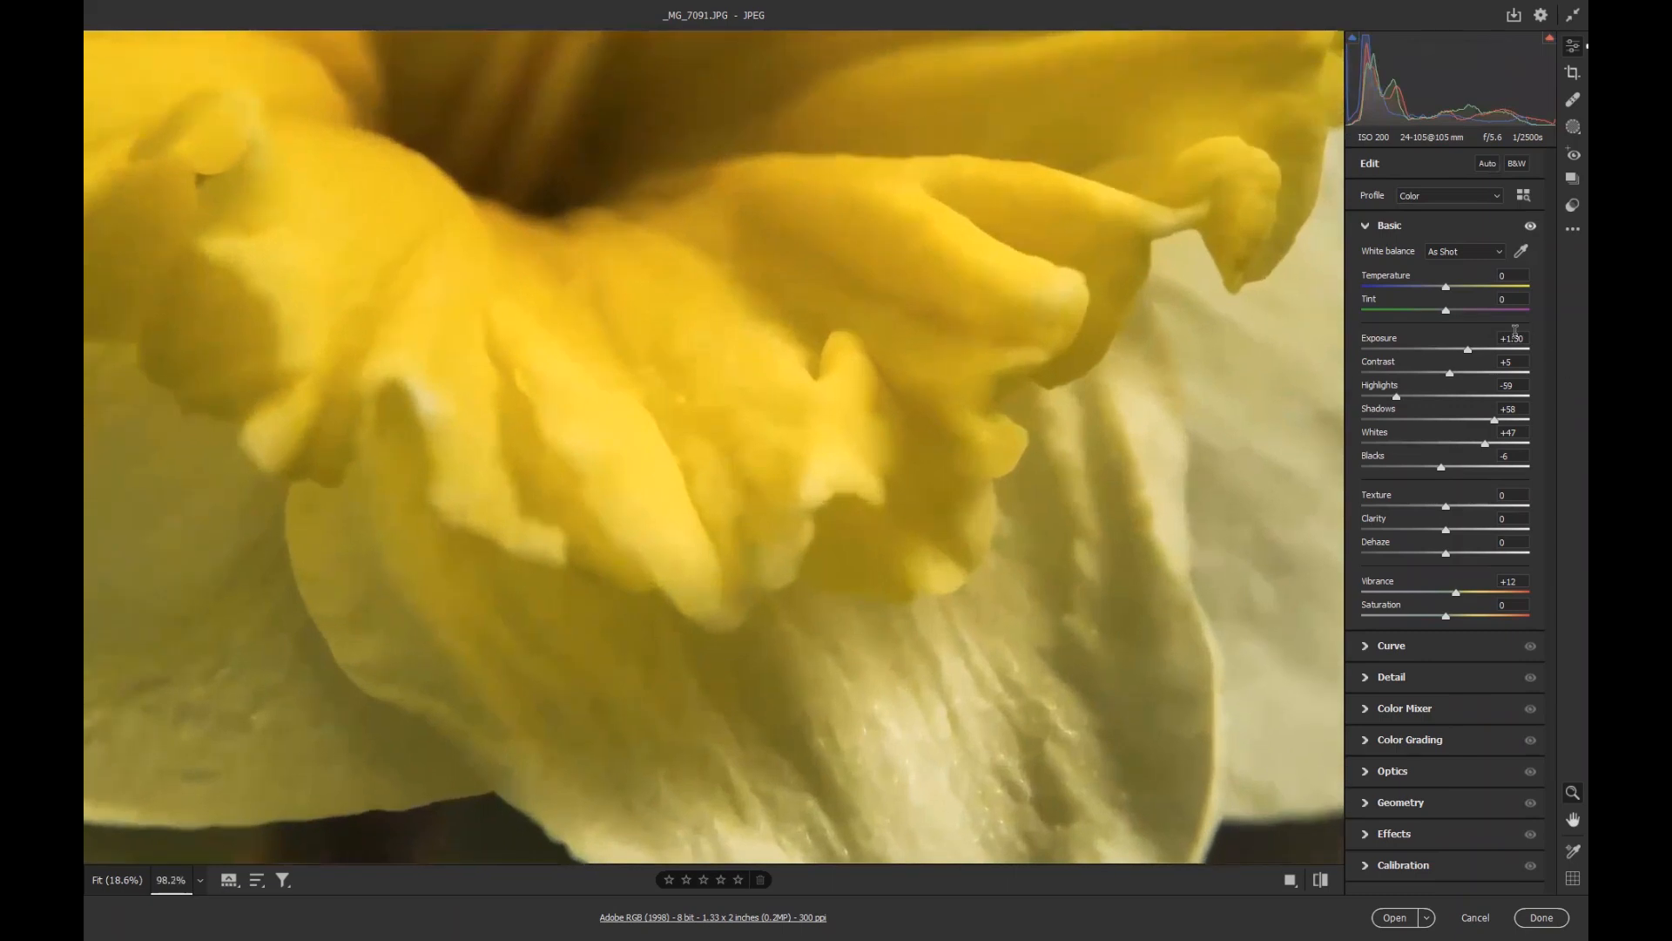
left_click_drag(1470, 350, 1470, 350)
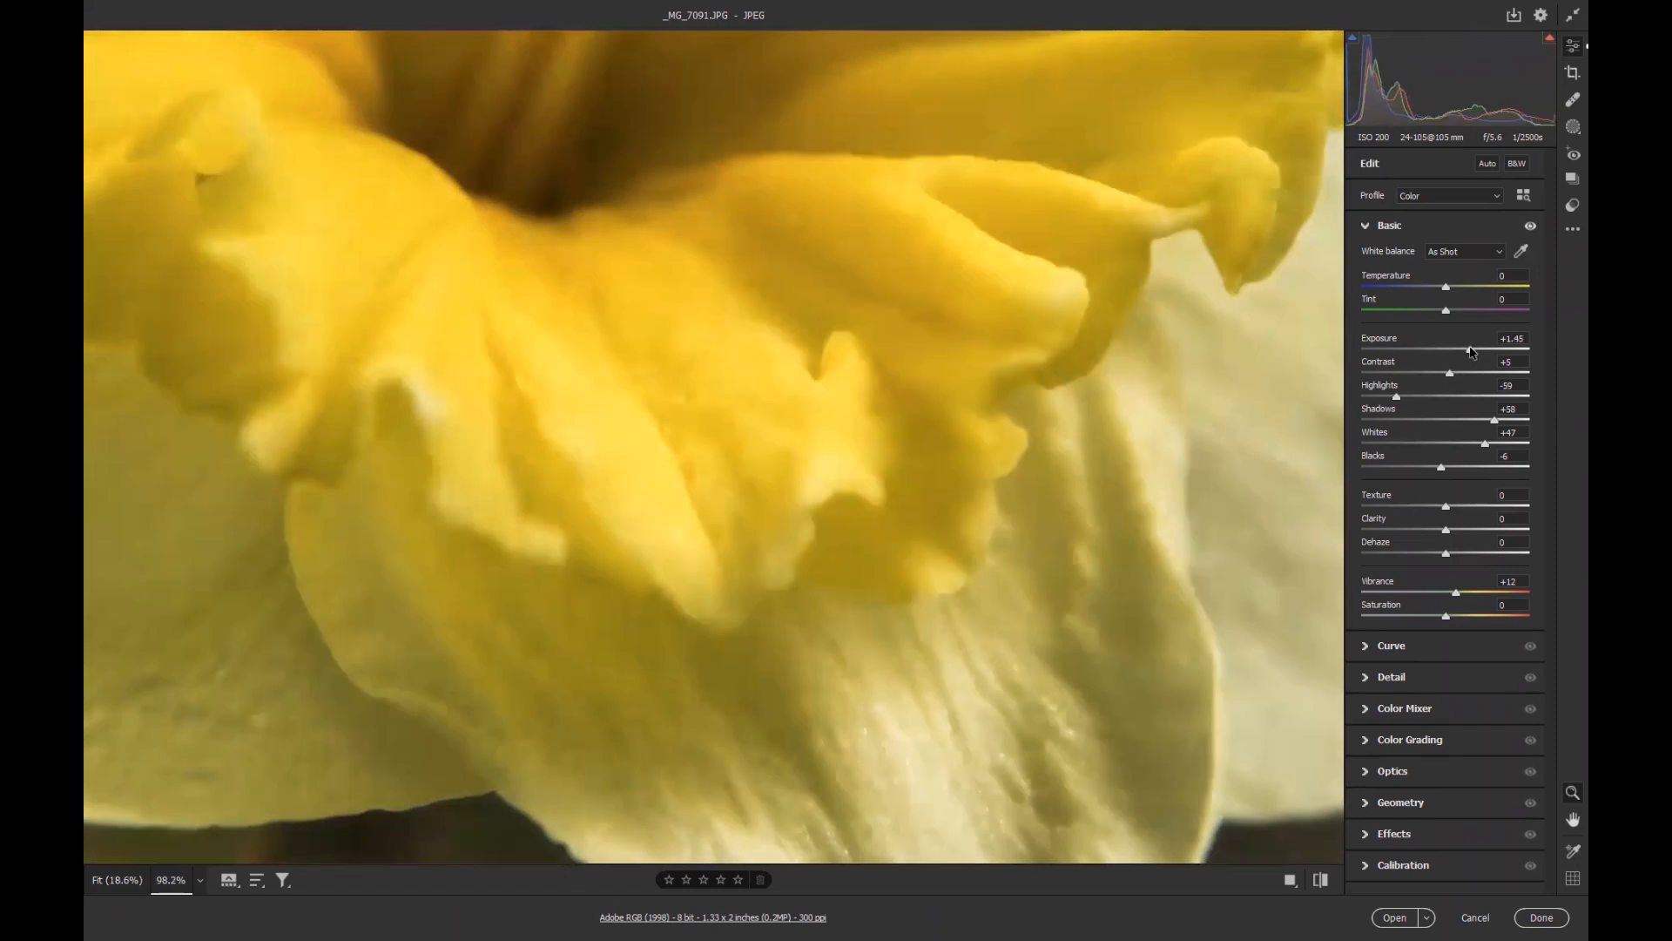
With the highlight clipping warning on, set Highlights to -100, Whites to +34 and Exposure to +1.70.
left_click(1550, 41)
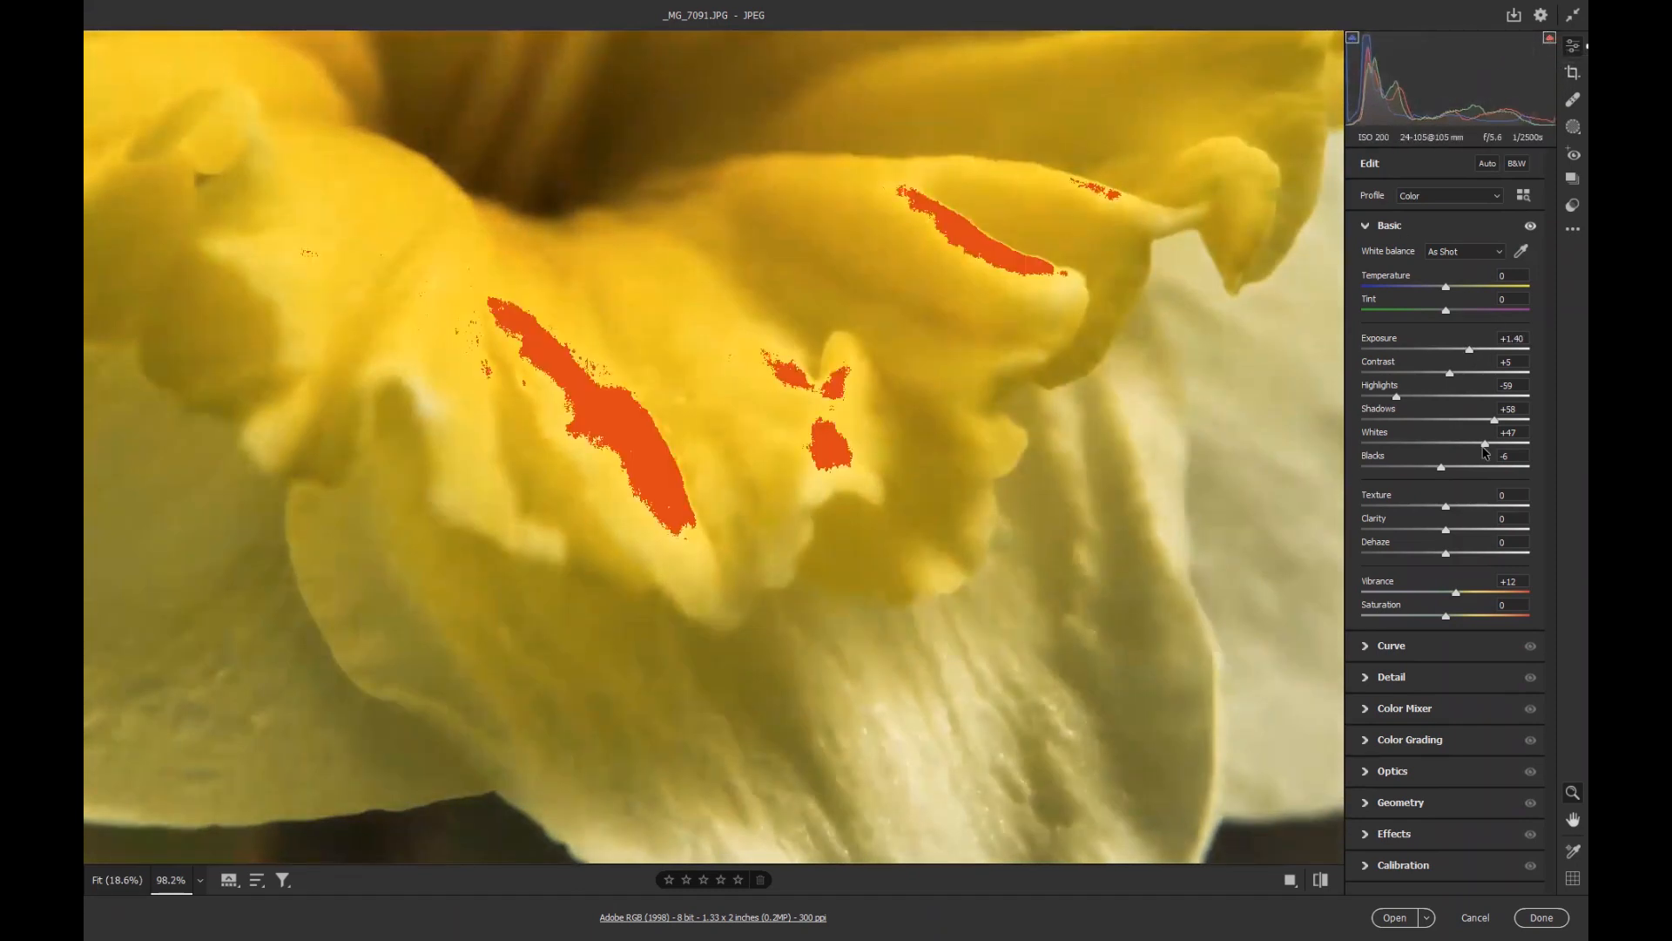
mouse_move(1470, 352)
left_mouse_down()
mouse_move(1453, 351)
mouse_move(1469, 351)
left_mouse_up()
left_click_drag(1396, 396, 1353, 399)
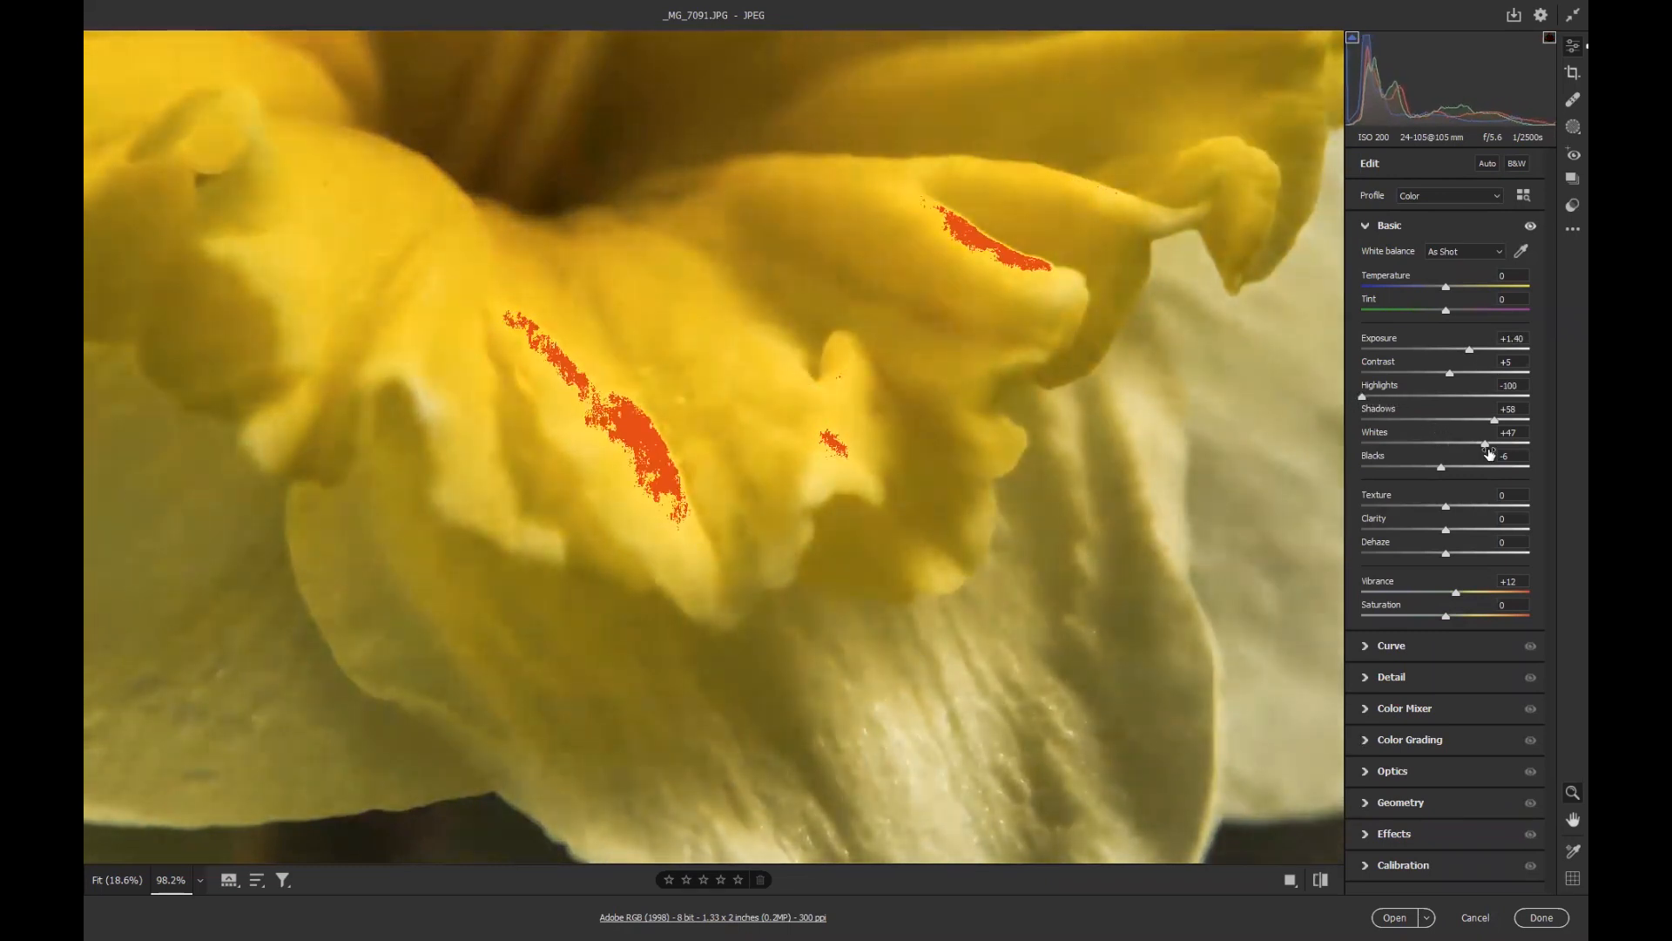
left_click_drag(1487, 446, 1474, 444)
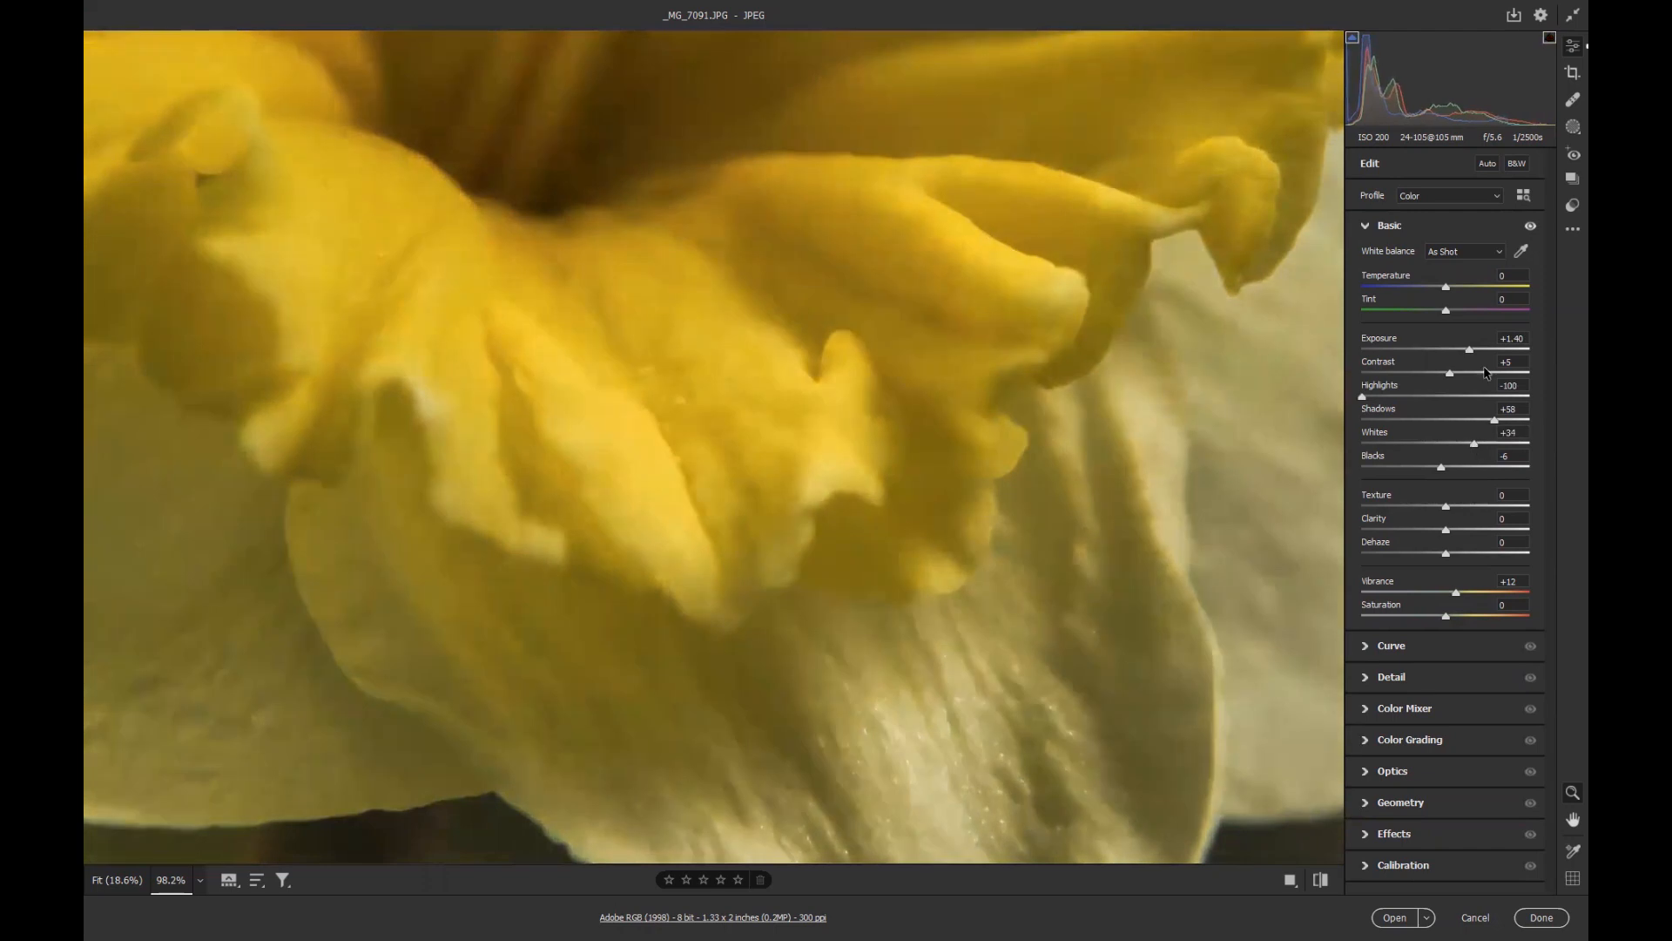
left_click_drag(1470, 351, 1477, 352)
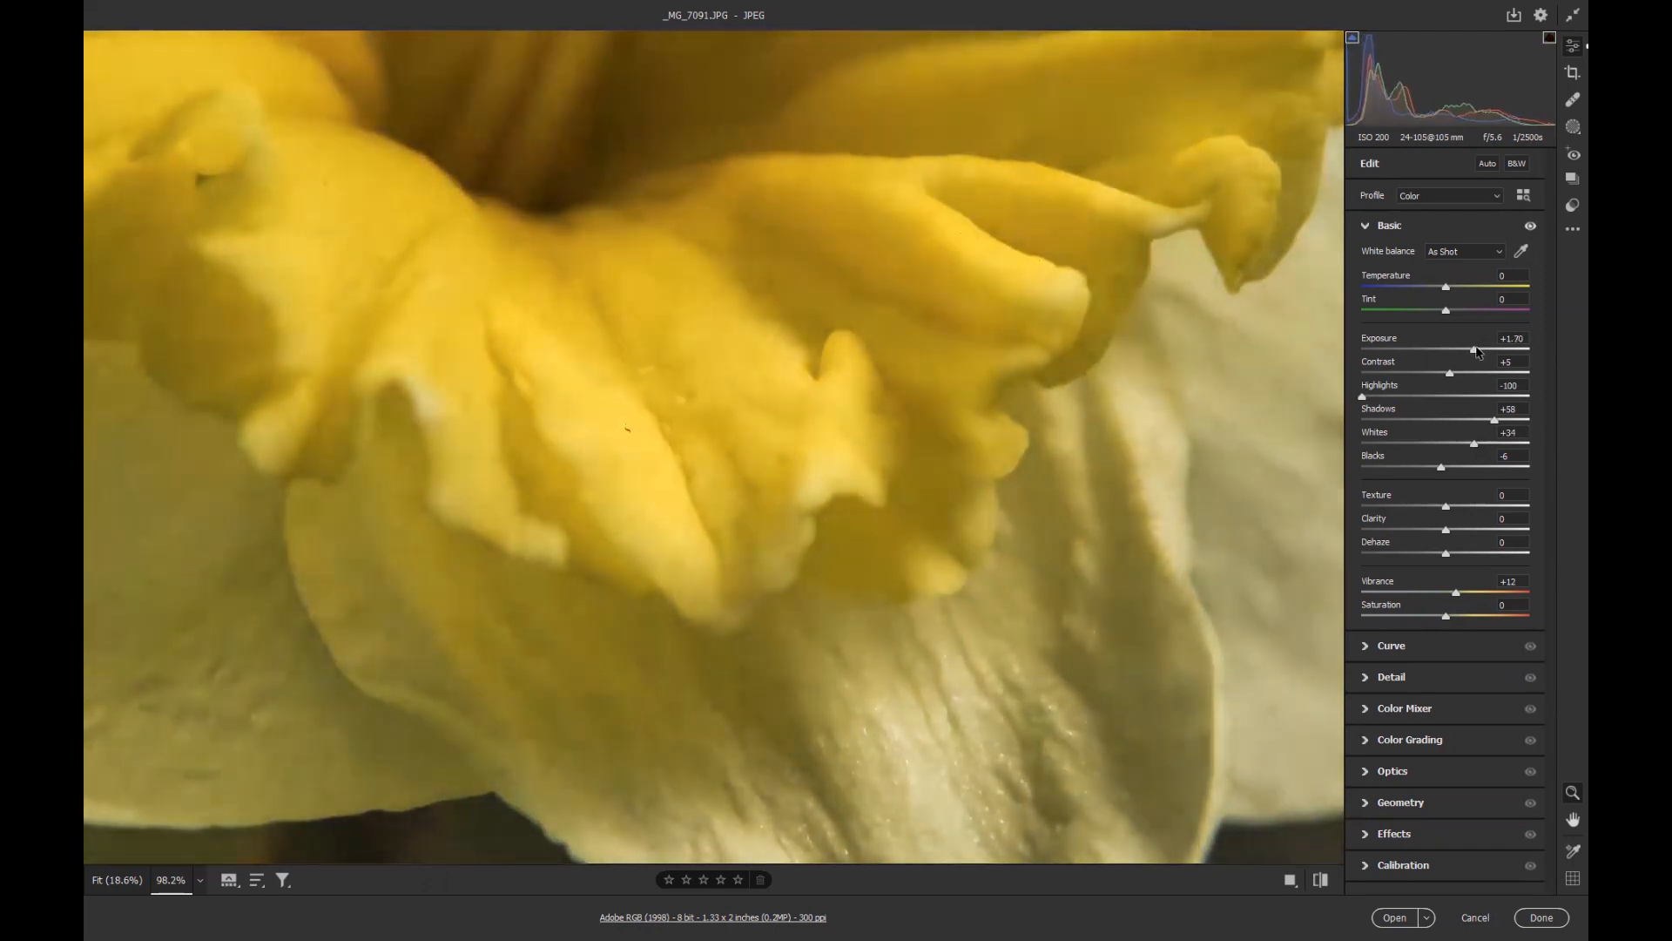
Set the white balance Temperature to -3.
left_click_drag(991, 358, 812, 371)
left_click_drag(1113, 253, 904, 400)
left_click_drag(1444, 288, 1442, 287)
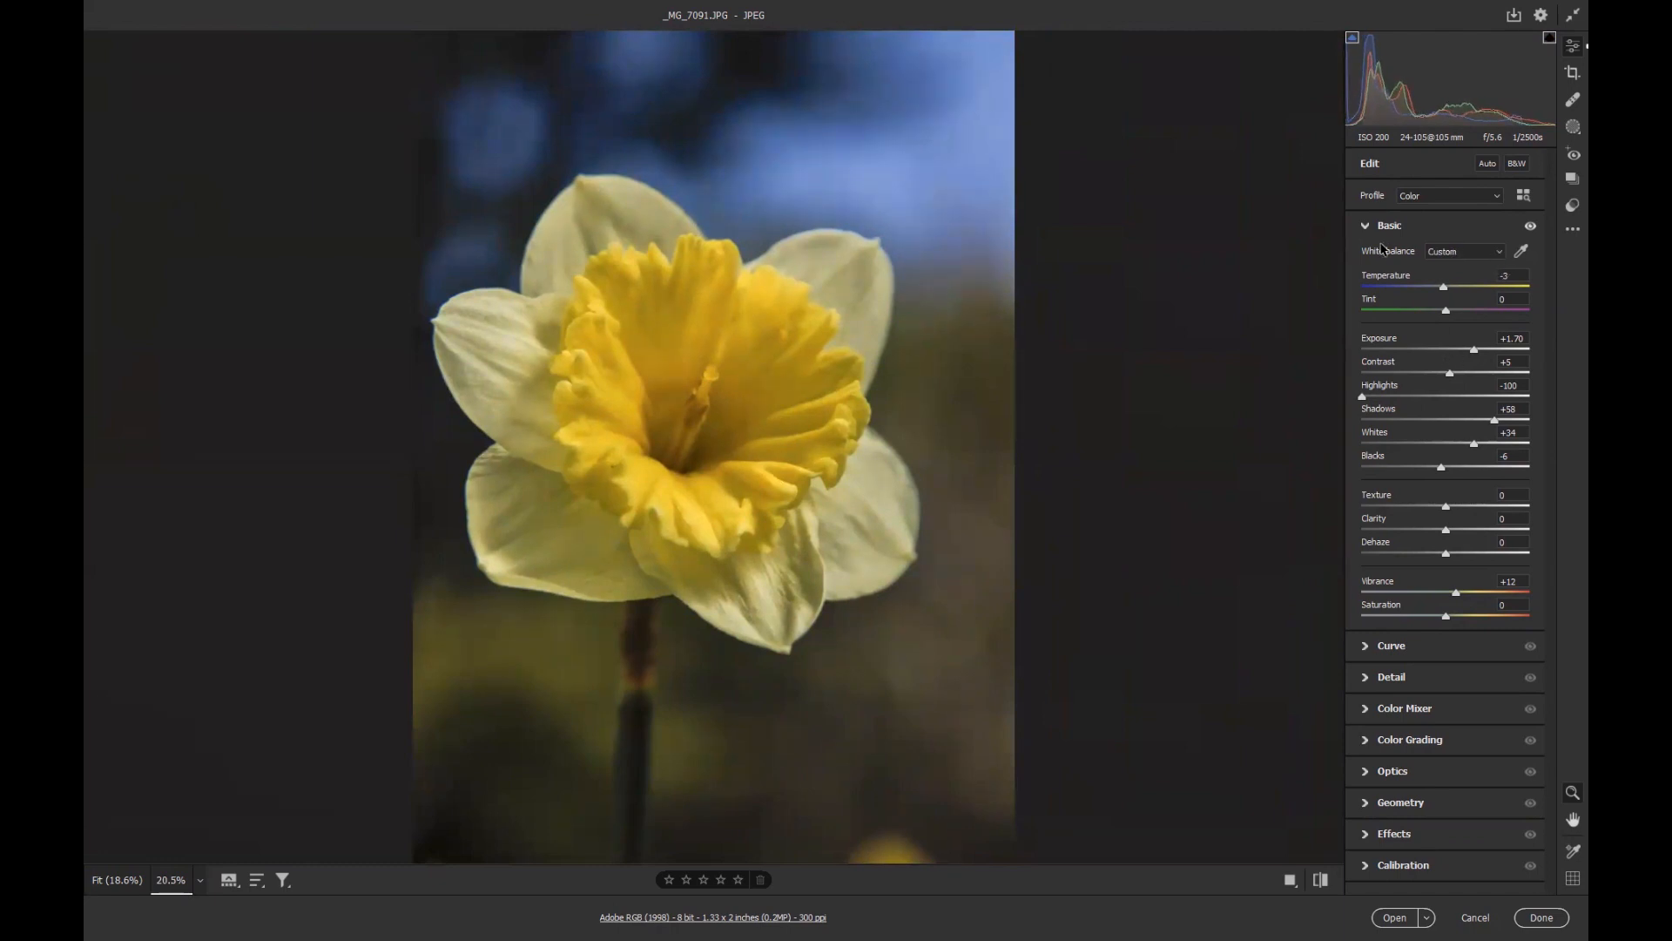
left_click(1502, 252)
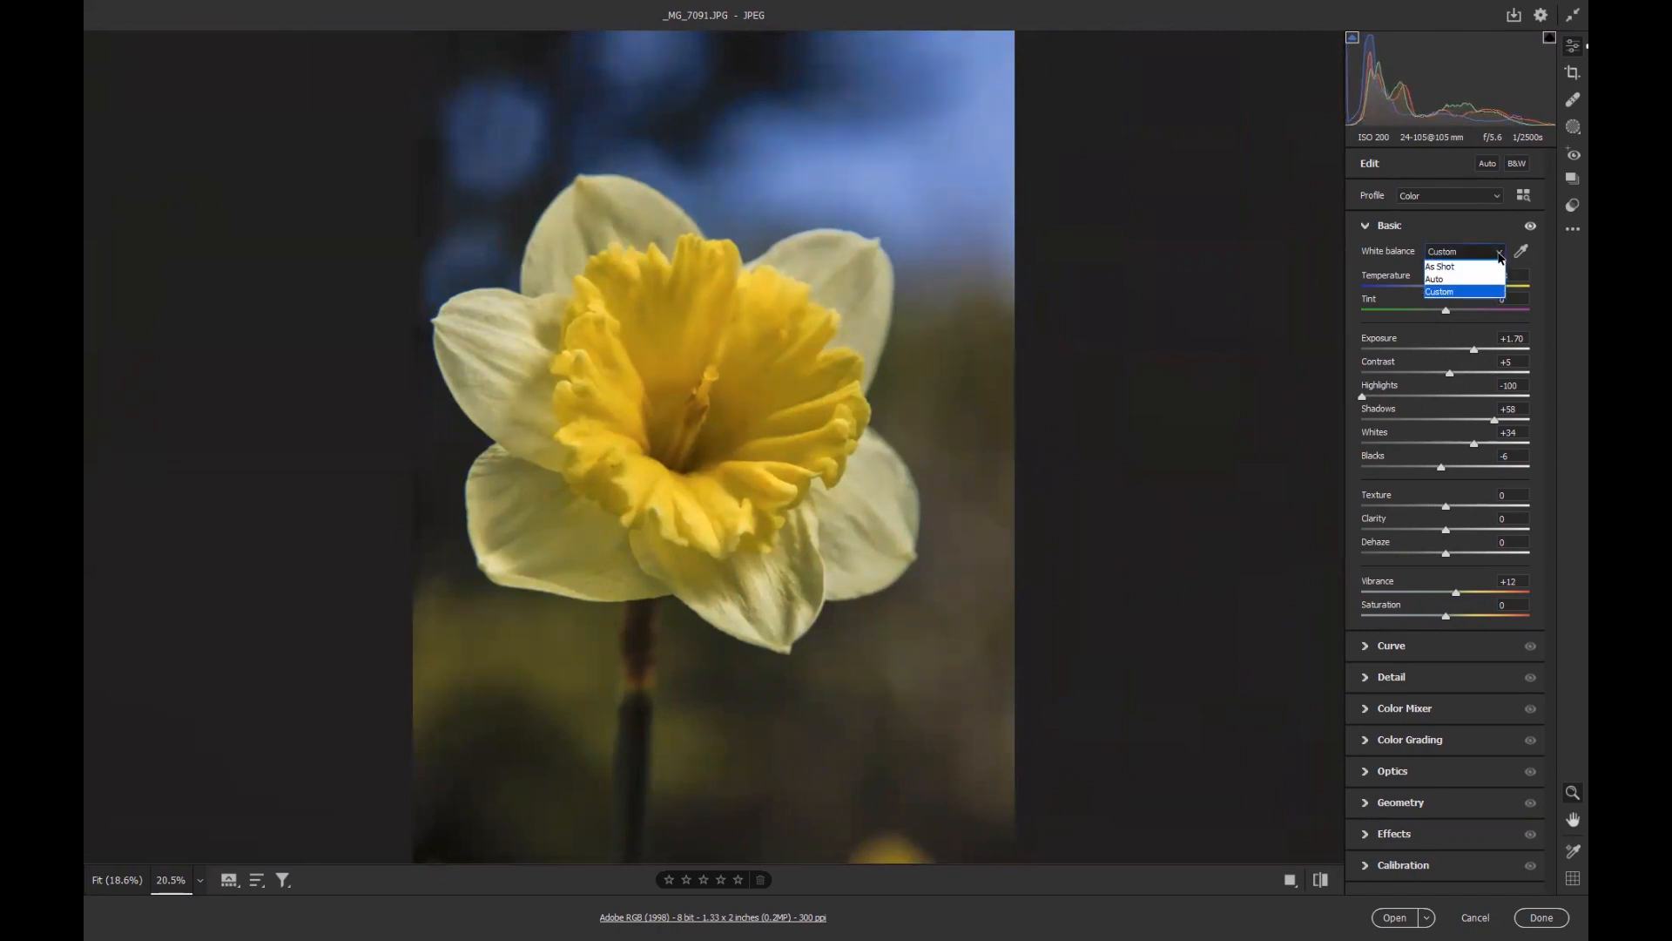
left_click(1453, 293)
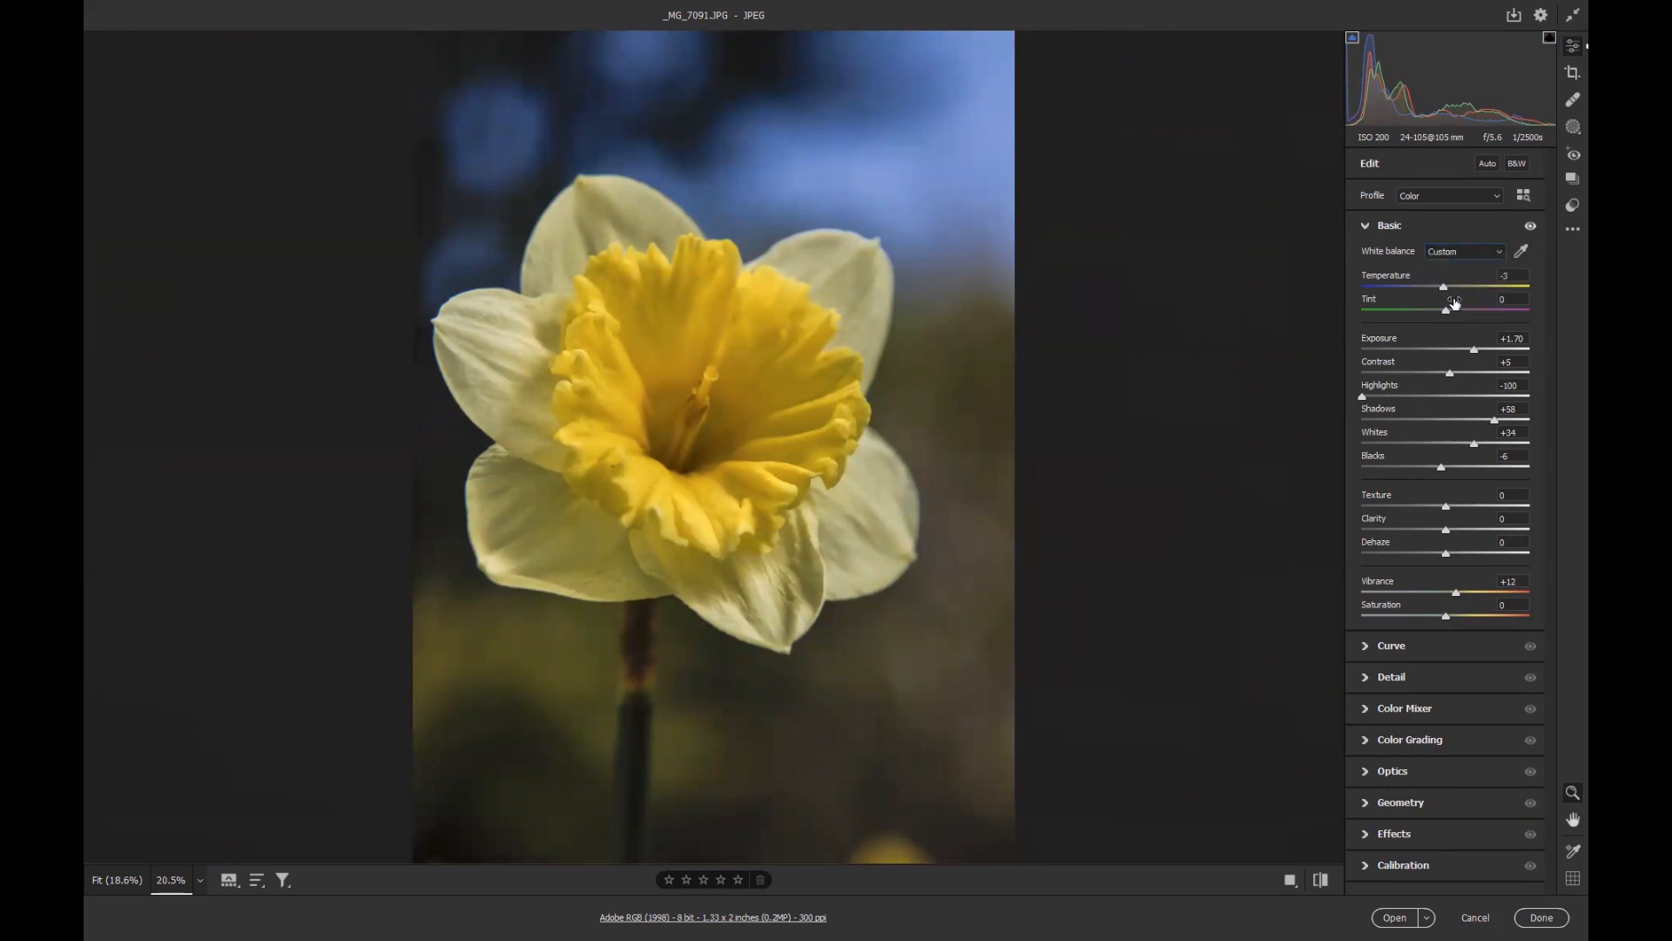
left_click(1499, 252)
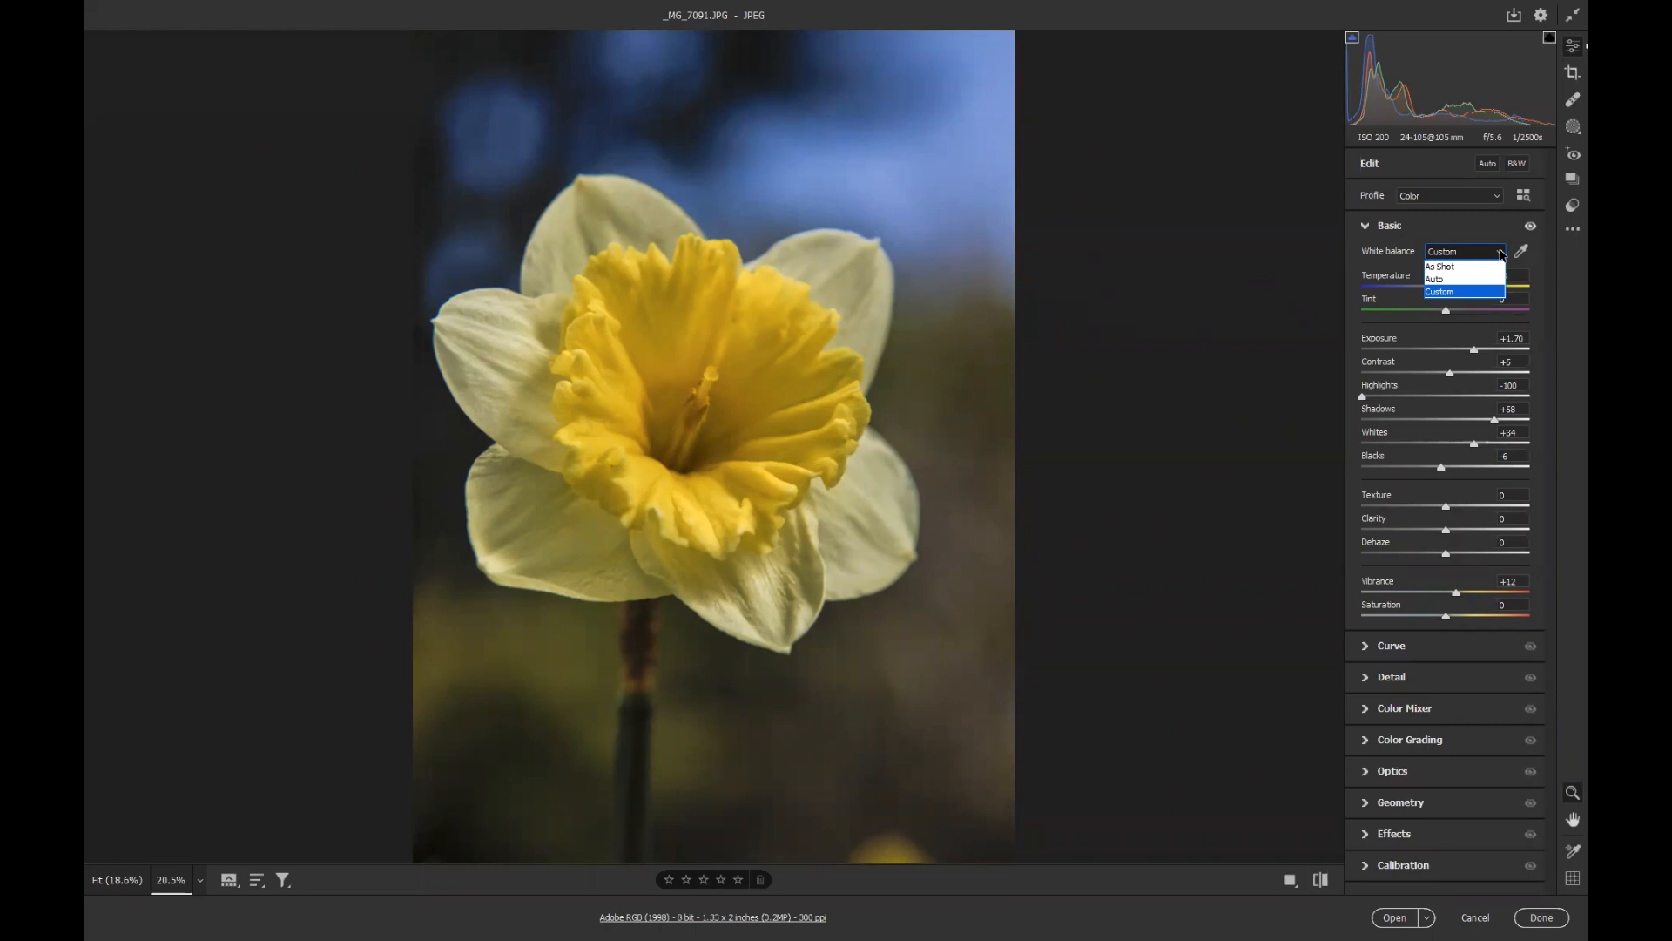
left_click(1501, 254)
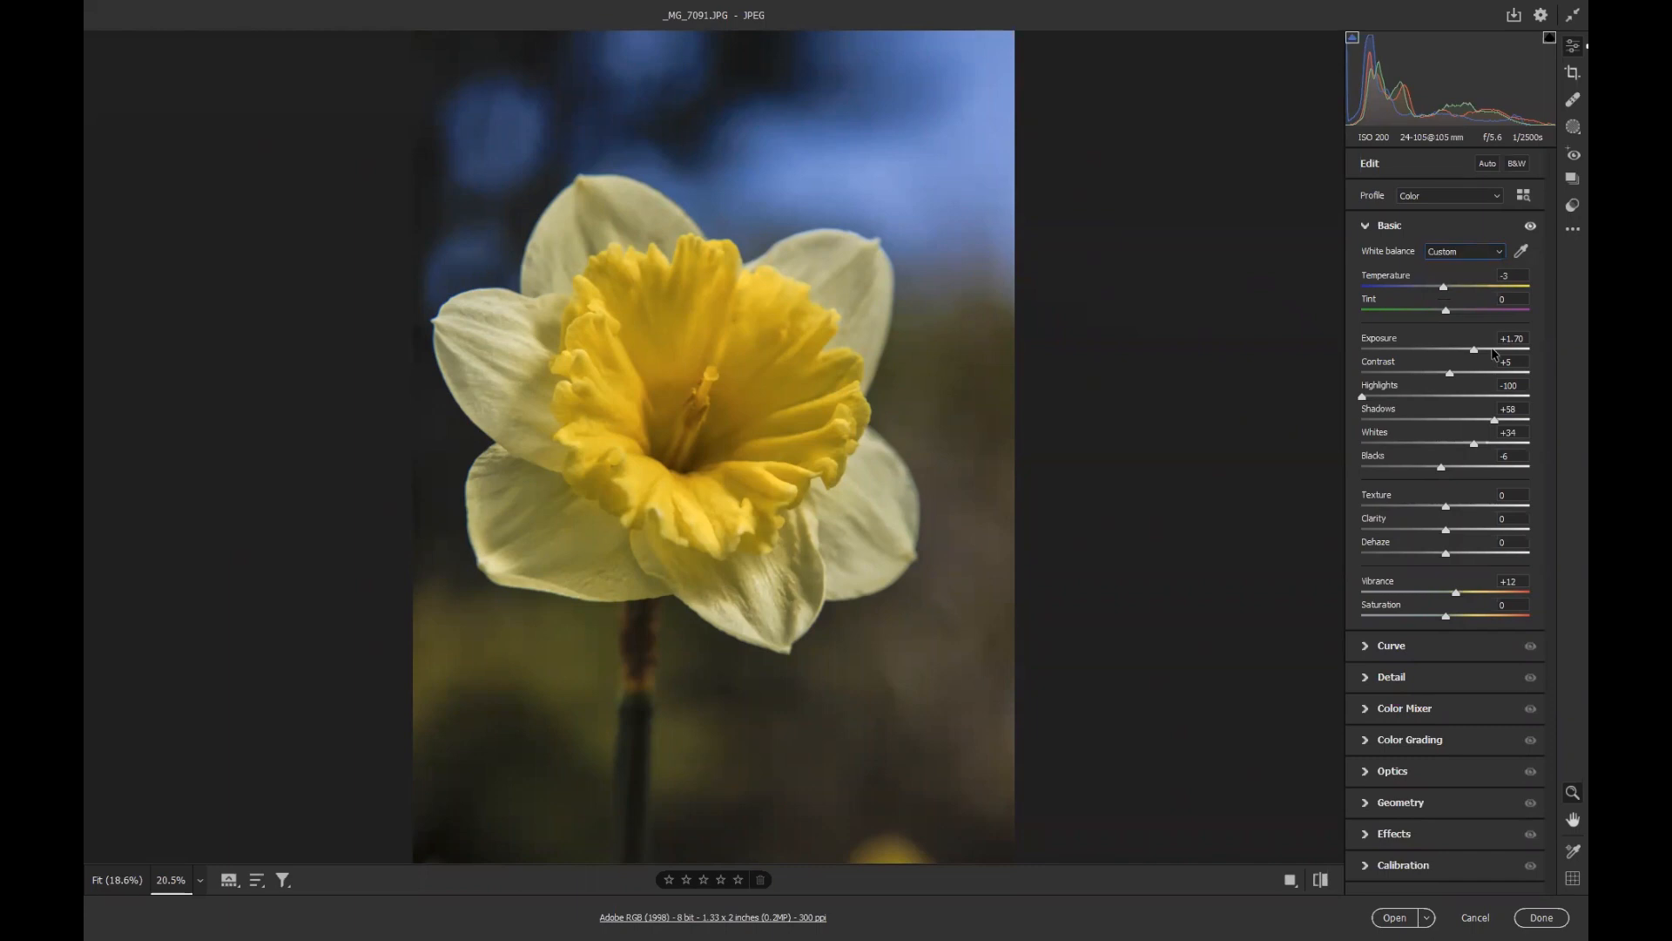
Push Exposure to +5.00 with the clipping warnings to check clipping, then set Exposure to +2.15.
left_click_drag(1477, 353, 1542, 355)
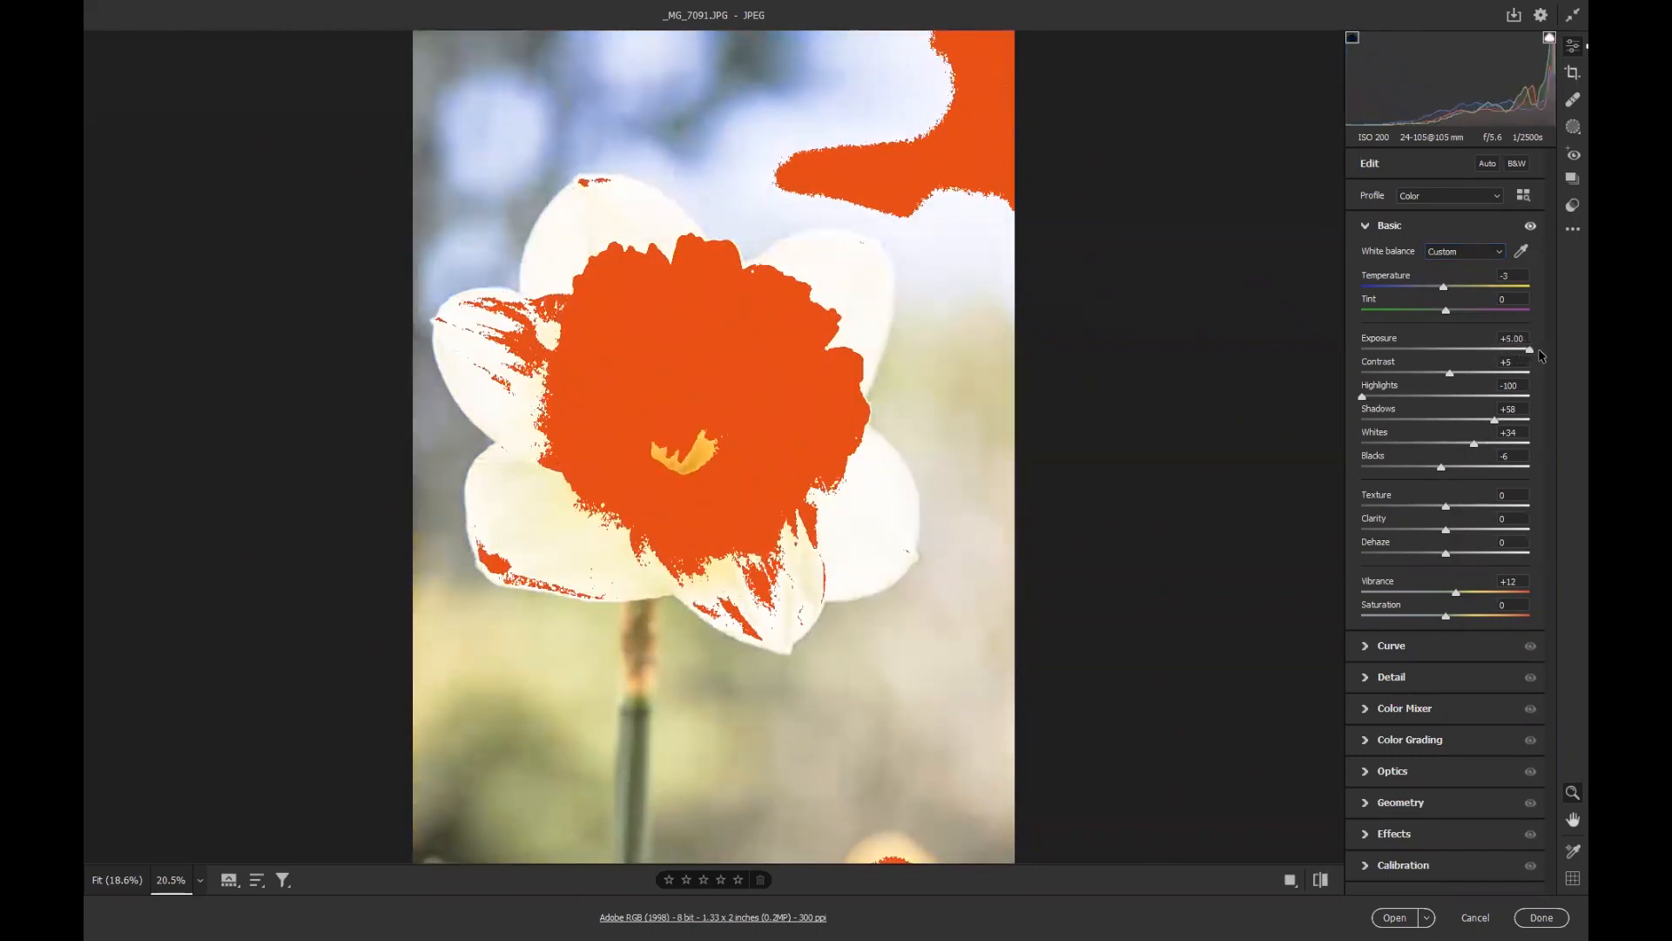
left_click(1549, 37)
left_click(1352, 38)
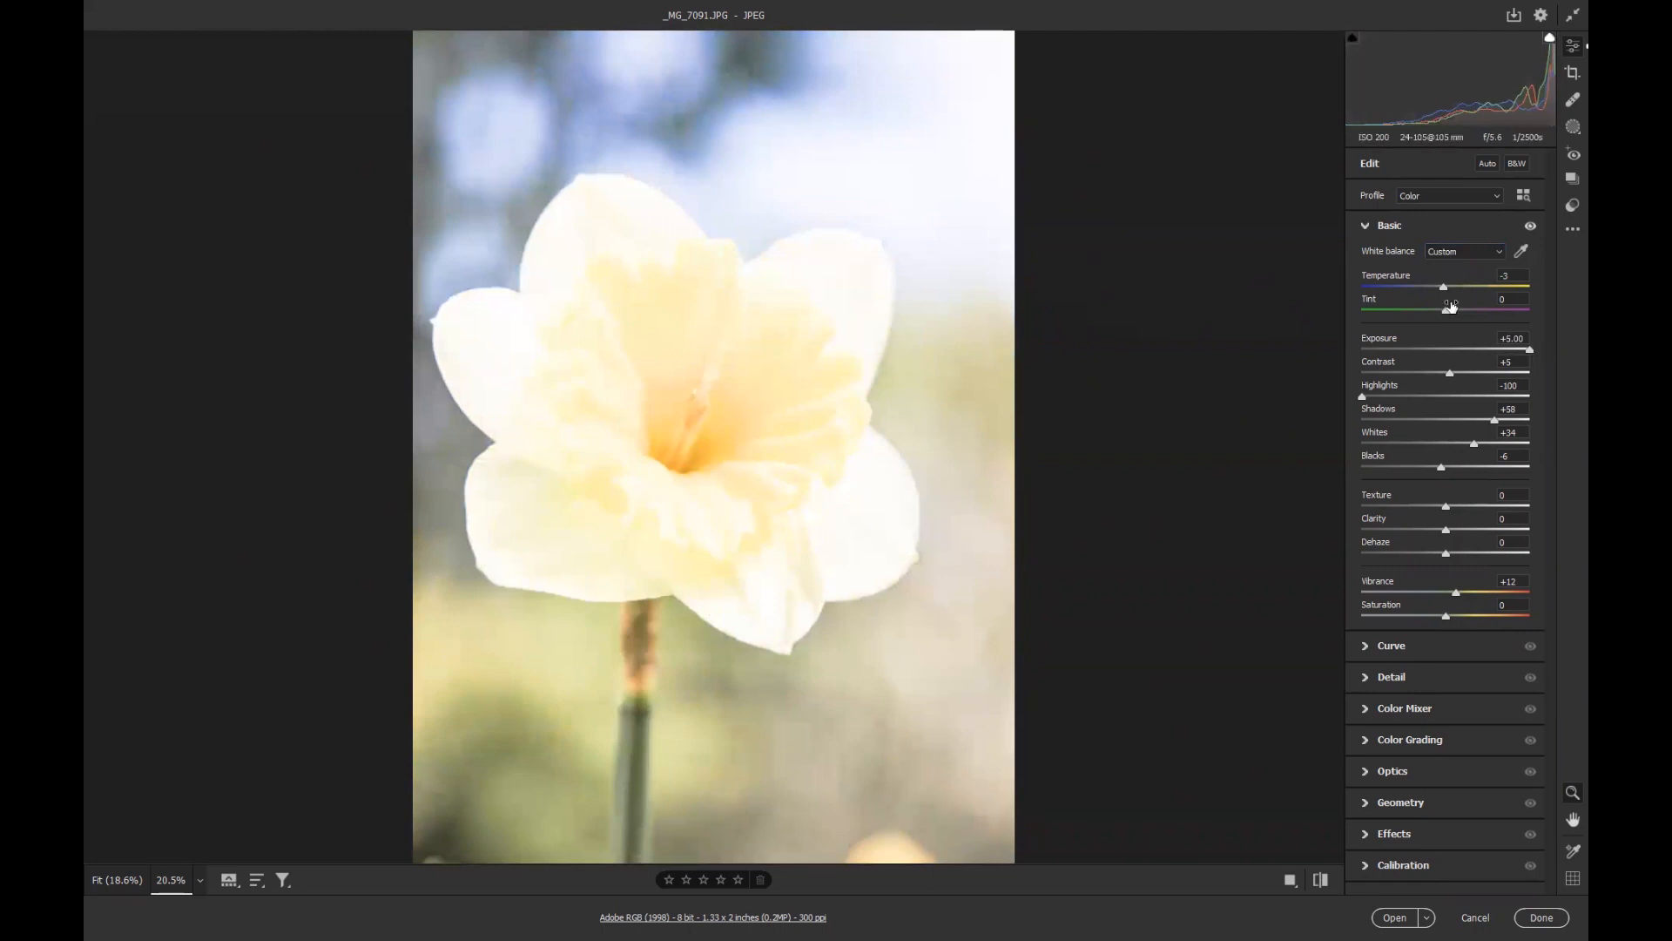
left_click_drag(1532, 353, 1484, 356)
Set Texture to +33, Clarity to -22 and Dehaze to +22.
left_click_drag(1446, 507, 1474, 509)
left_click_drag(1446, 529, 1465, 560)
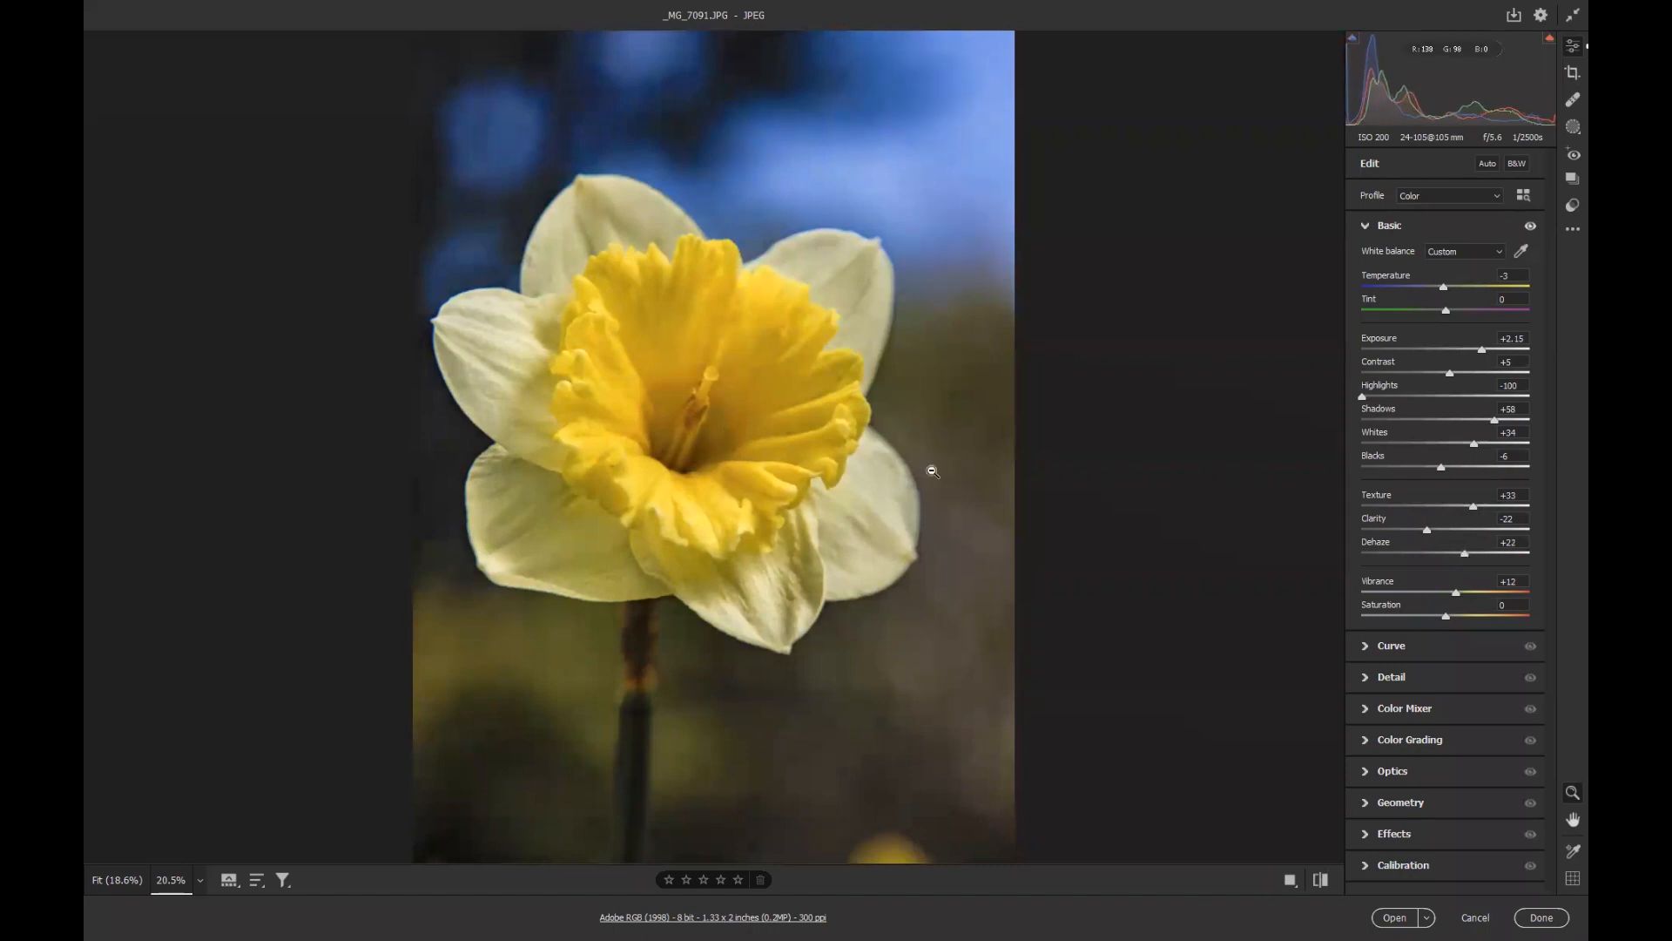
In the Detail section, set Sharpening to 8 and Masking to 21 while previewing the mask.
left_click(1391, 684)
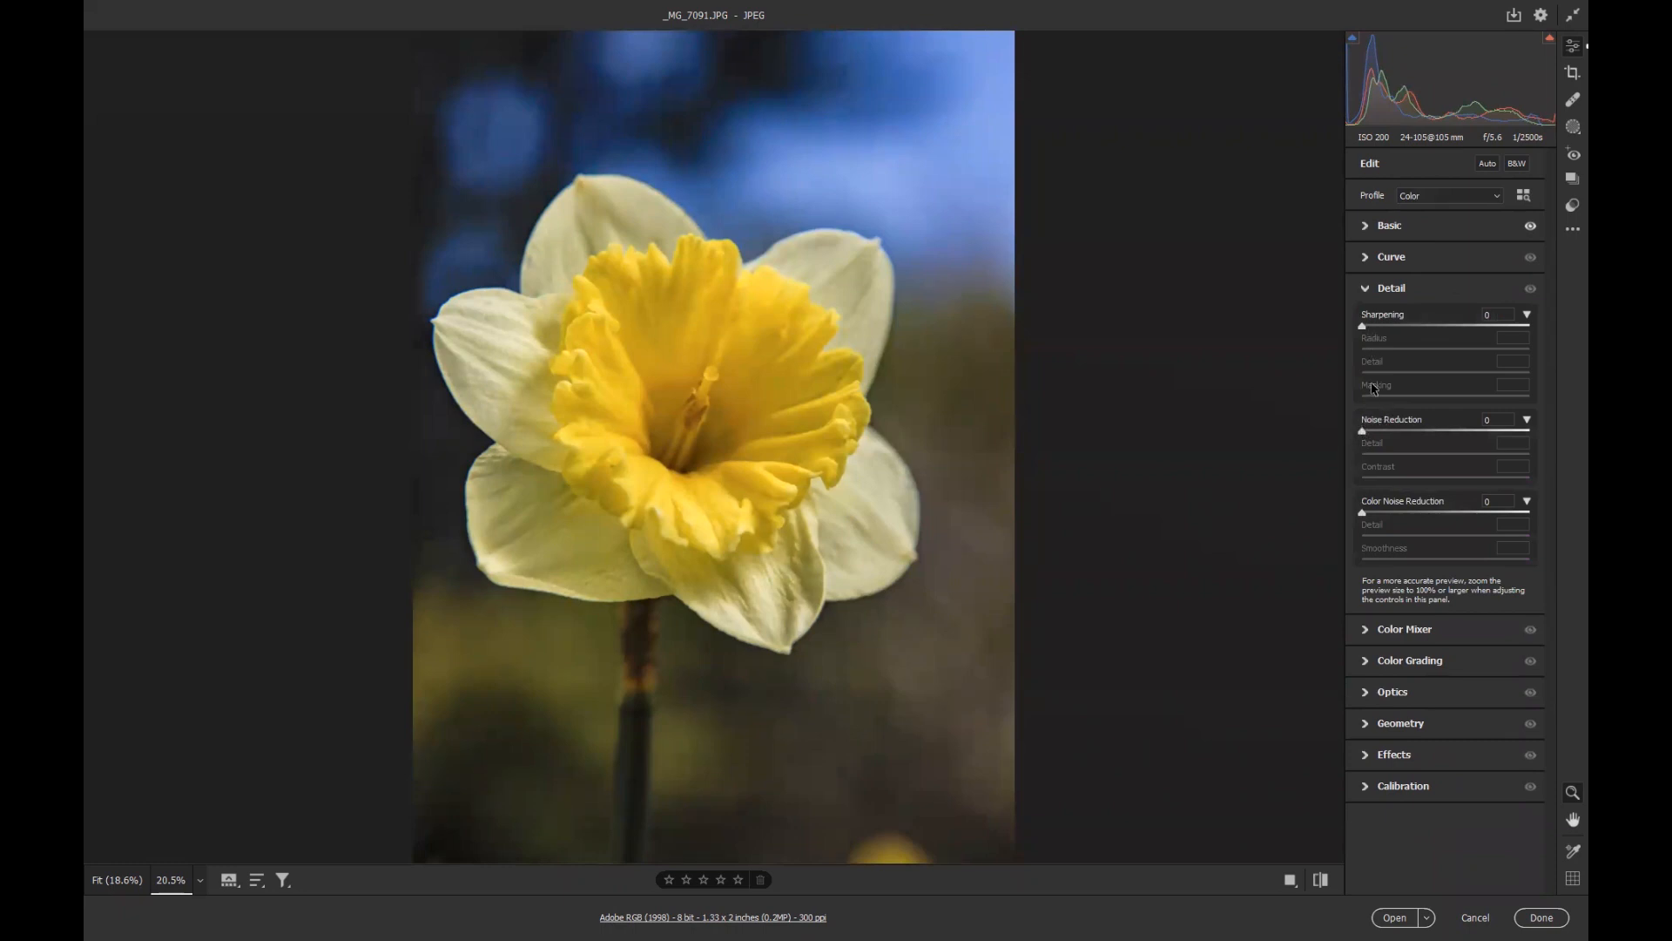
left_click_drag(1363, 325, 1372, 326)
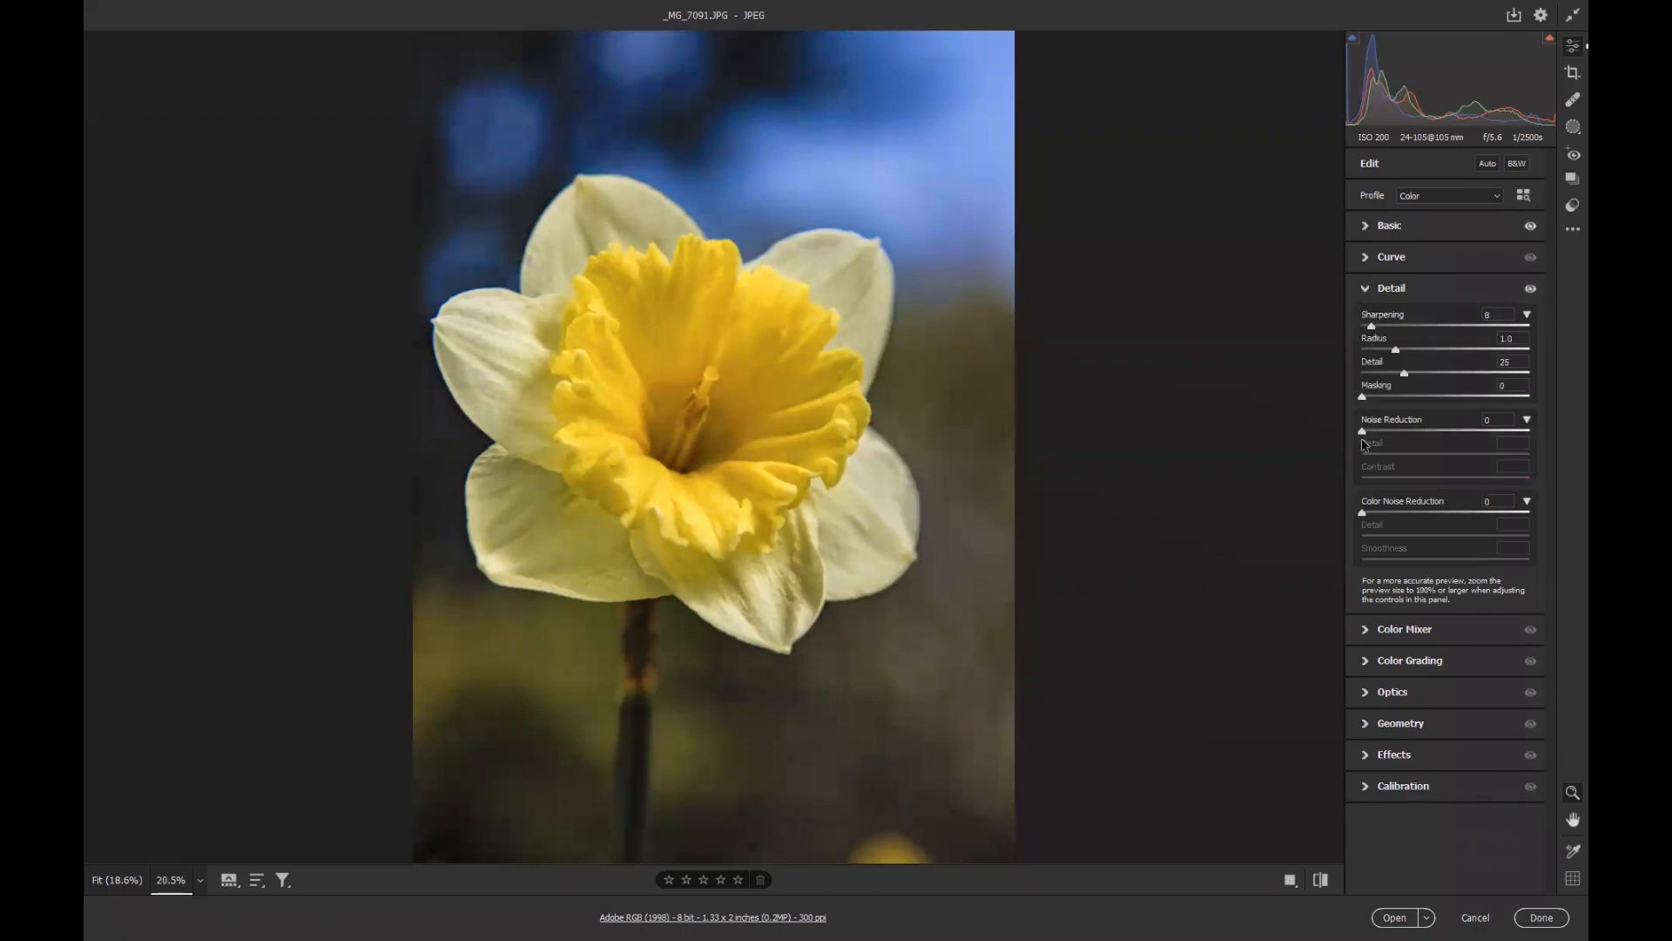
key("alt")
left_click_drag(1363, 397, 1400, 401)
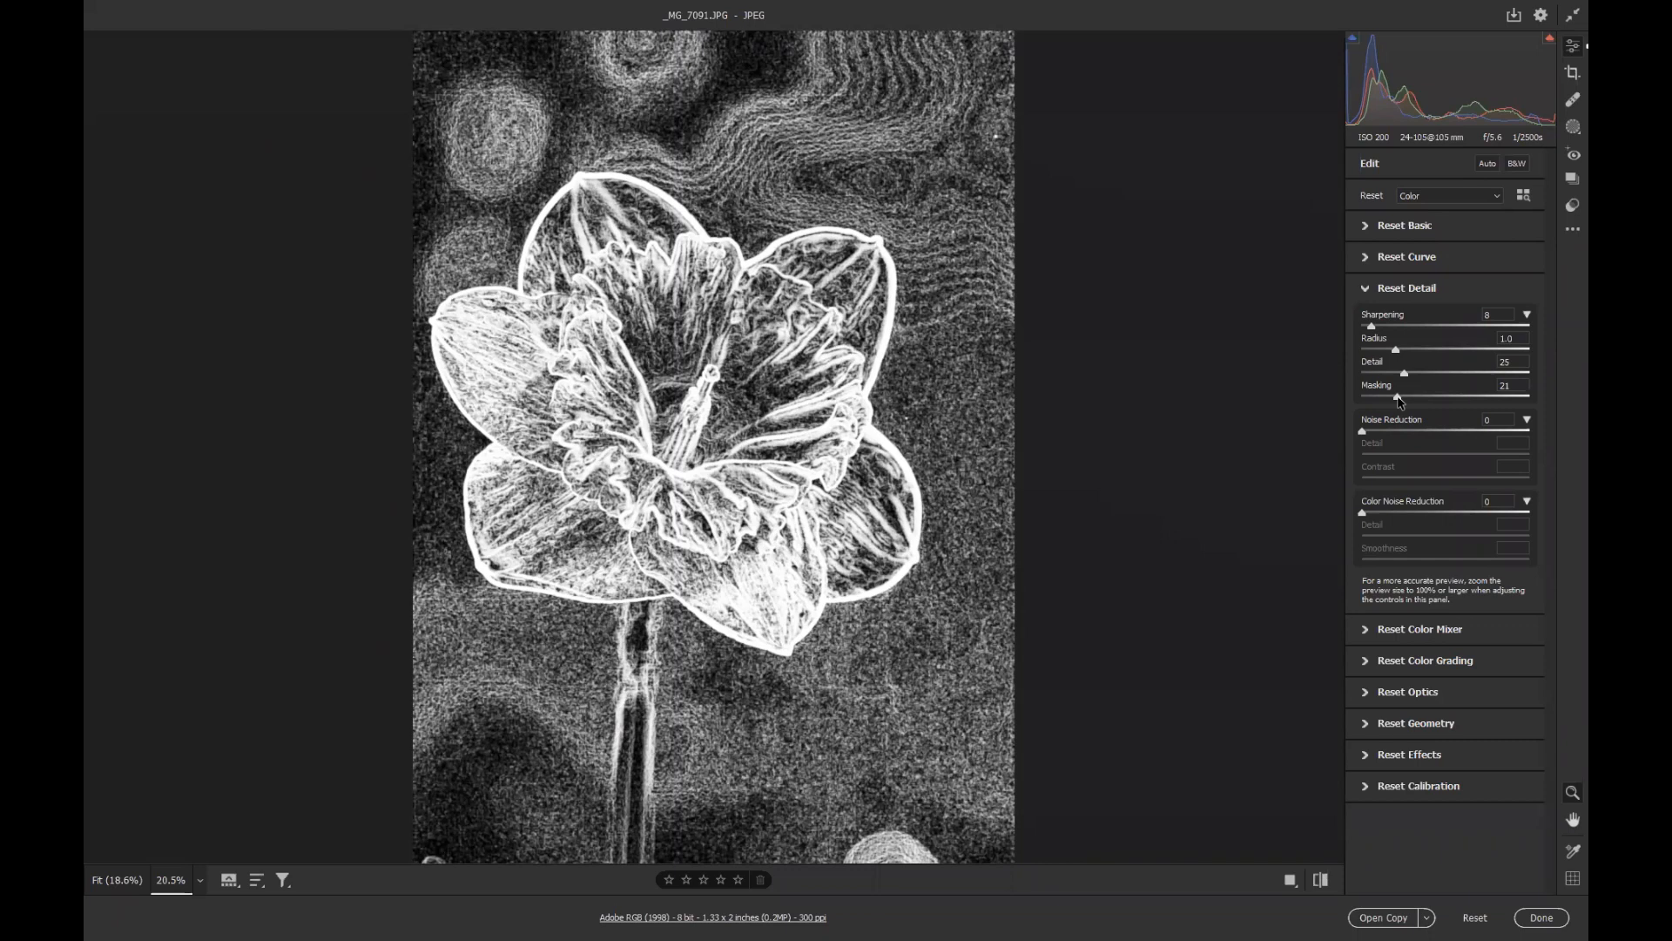
Set Masking to 74, Noise Reduction to 55, Sharpening to 70, Radius to 1.6, Detail to 72 and Color Noise Reduction to 58.
left_click_drag(1399, 400, 1490, 407)
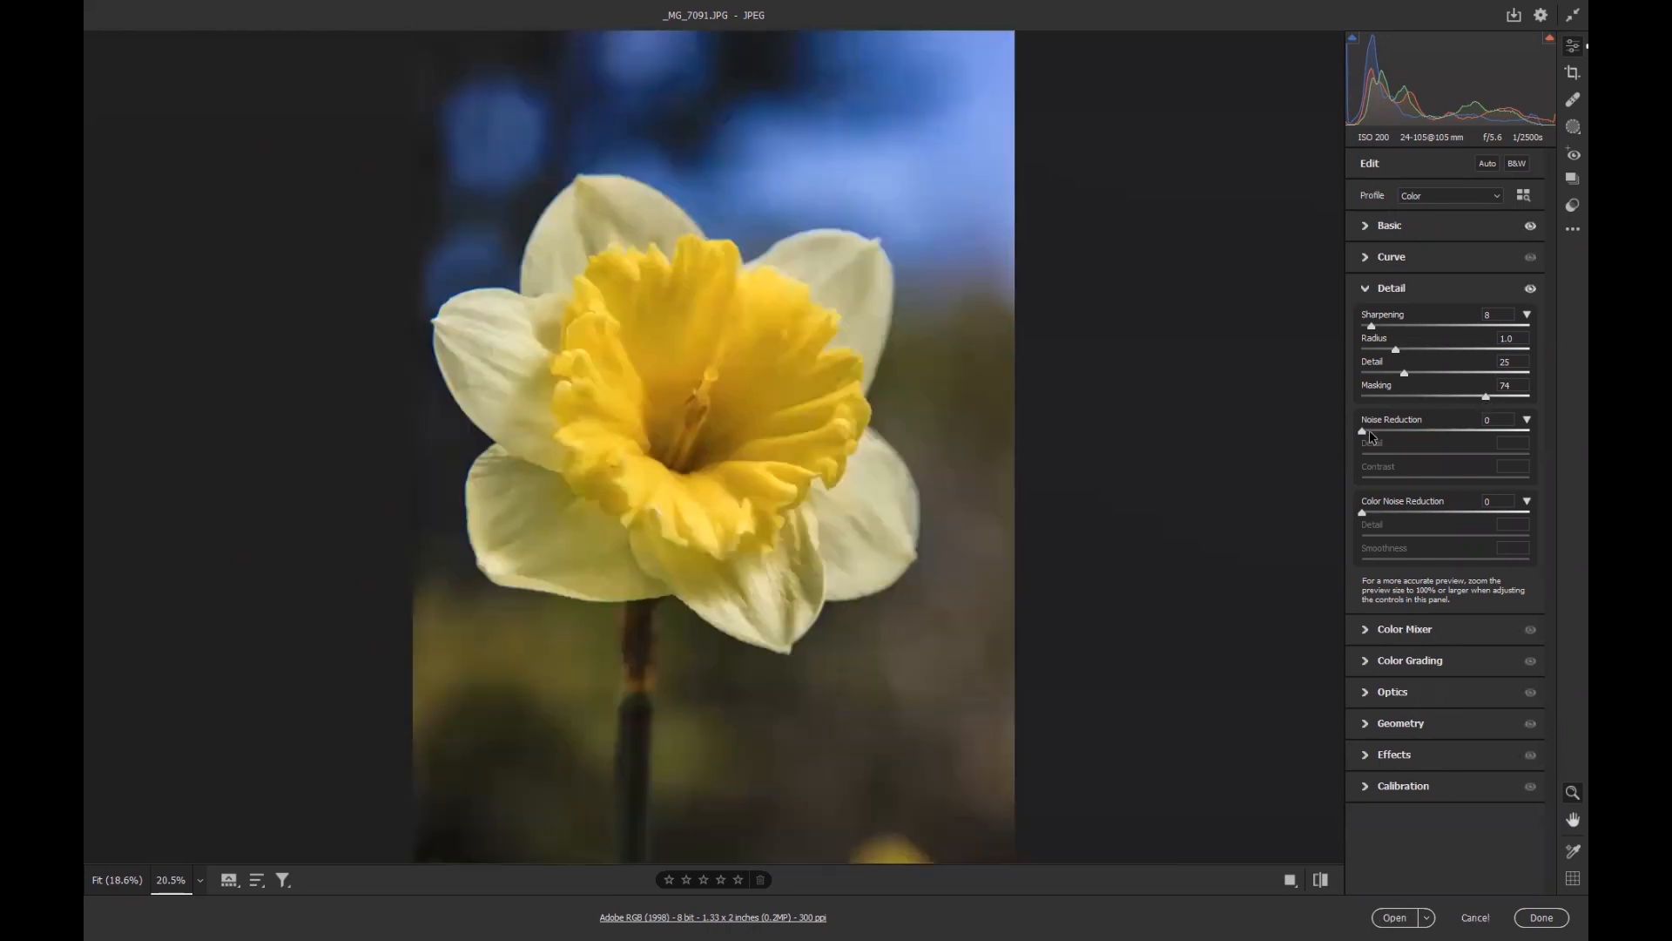
left_click_drag(1364, 432, 1460, 437)
left_click_drag(1372, 327, 1483, 380)
left_click_drag(1396, 349, 1436, 354)
left_click_drag(1363, 513, 1460, 520)
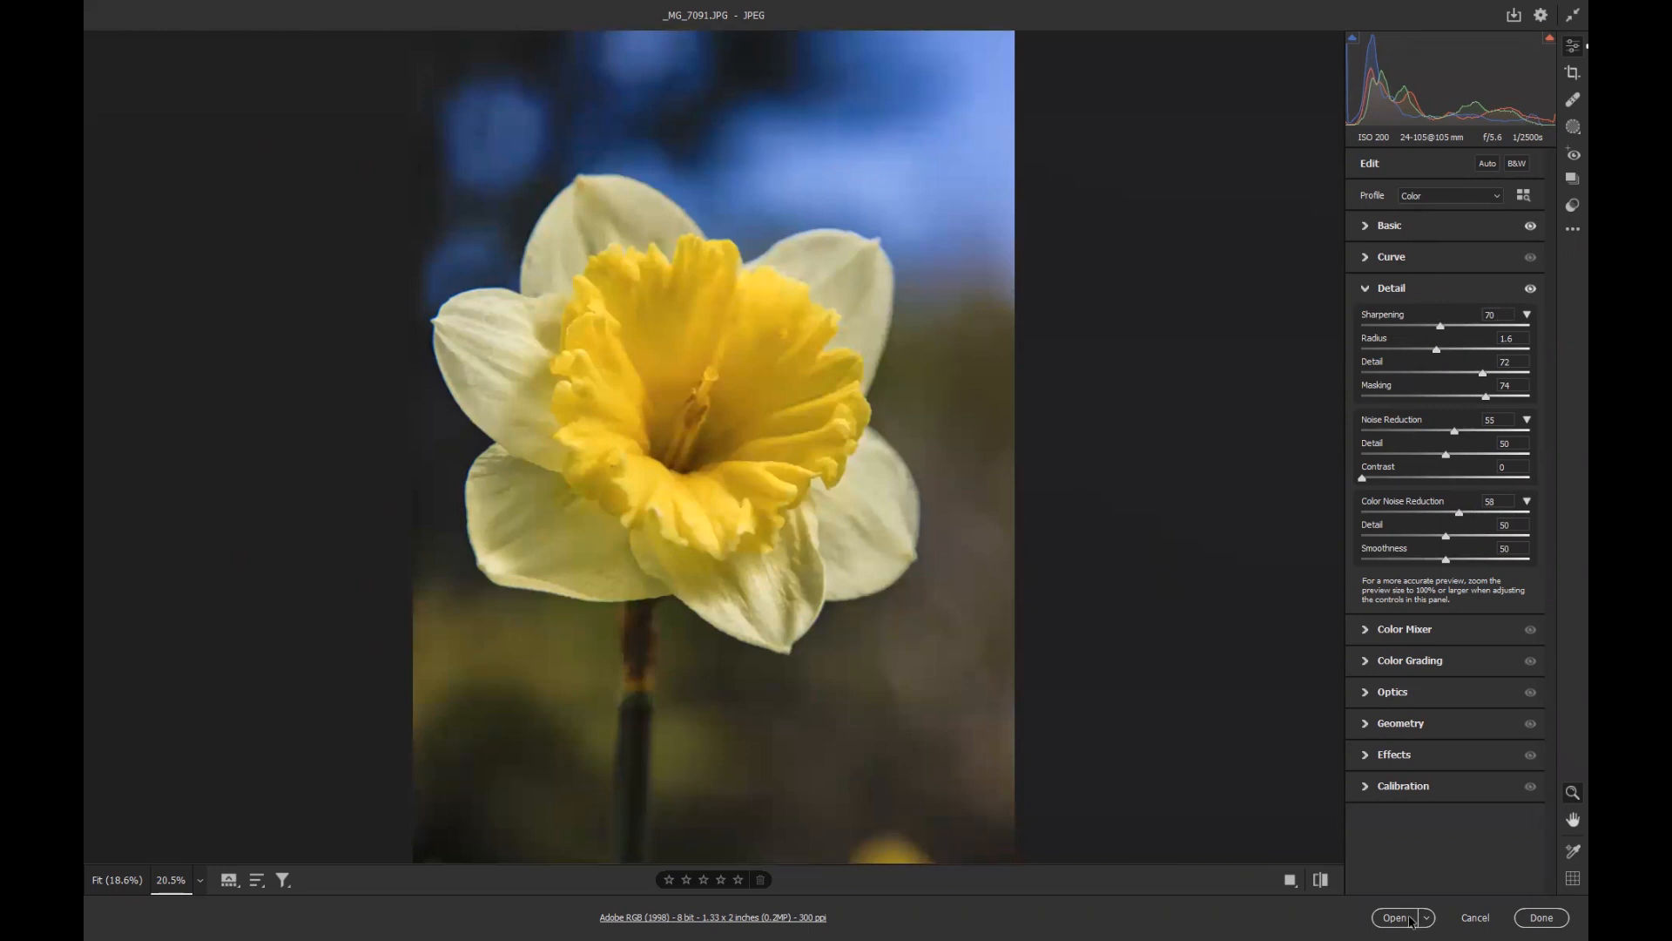
In the Effects section, set Vignetting to -39.
left_click(1391, 756)
left_click_drag(1446, 565, 1414, 564)
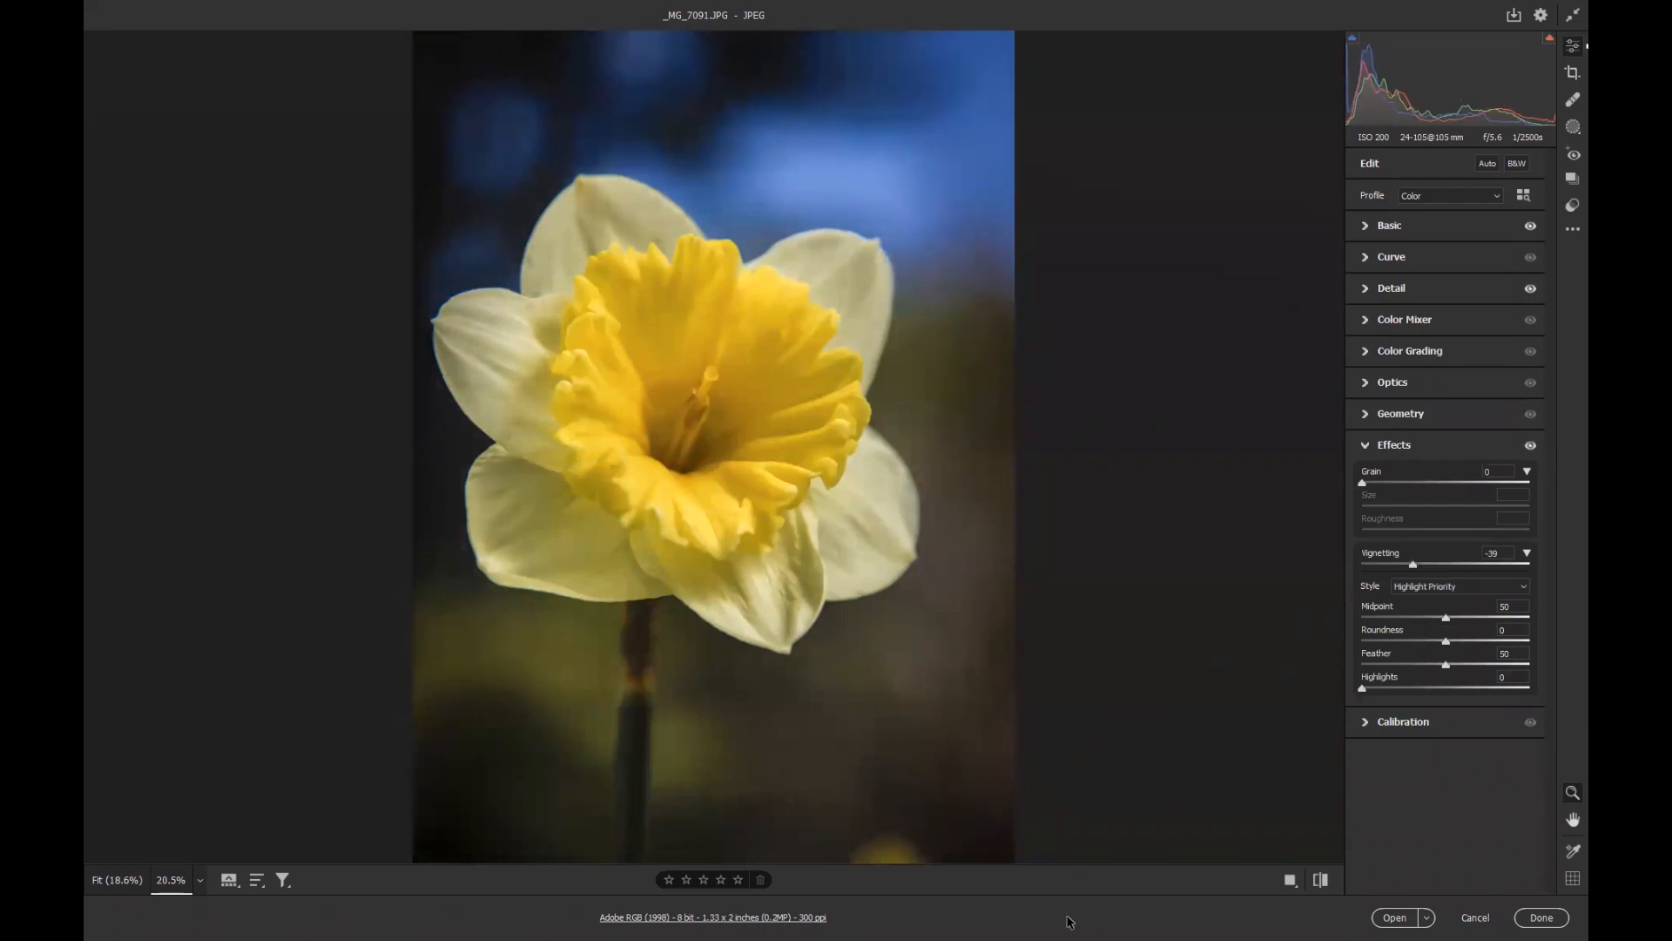
In the workflow preferences, resize the image to fit its long side at 6 inches and 300 pixels/inch.
left_click(723, 916)
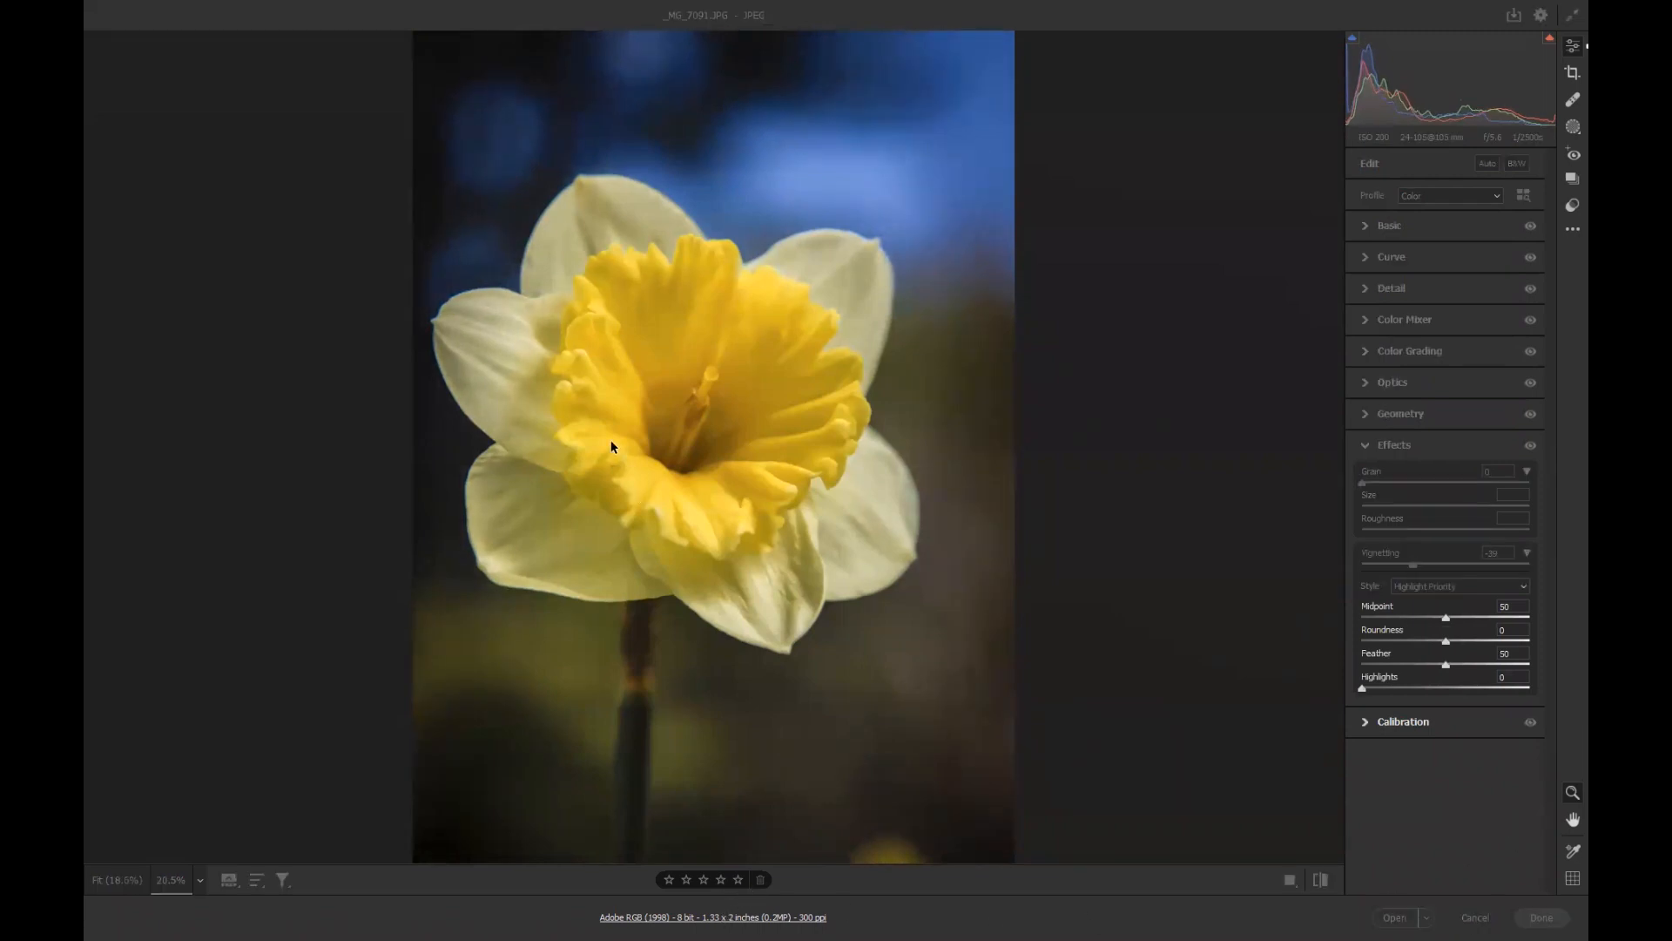
left_click(710, 328)
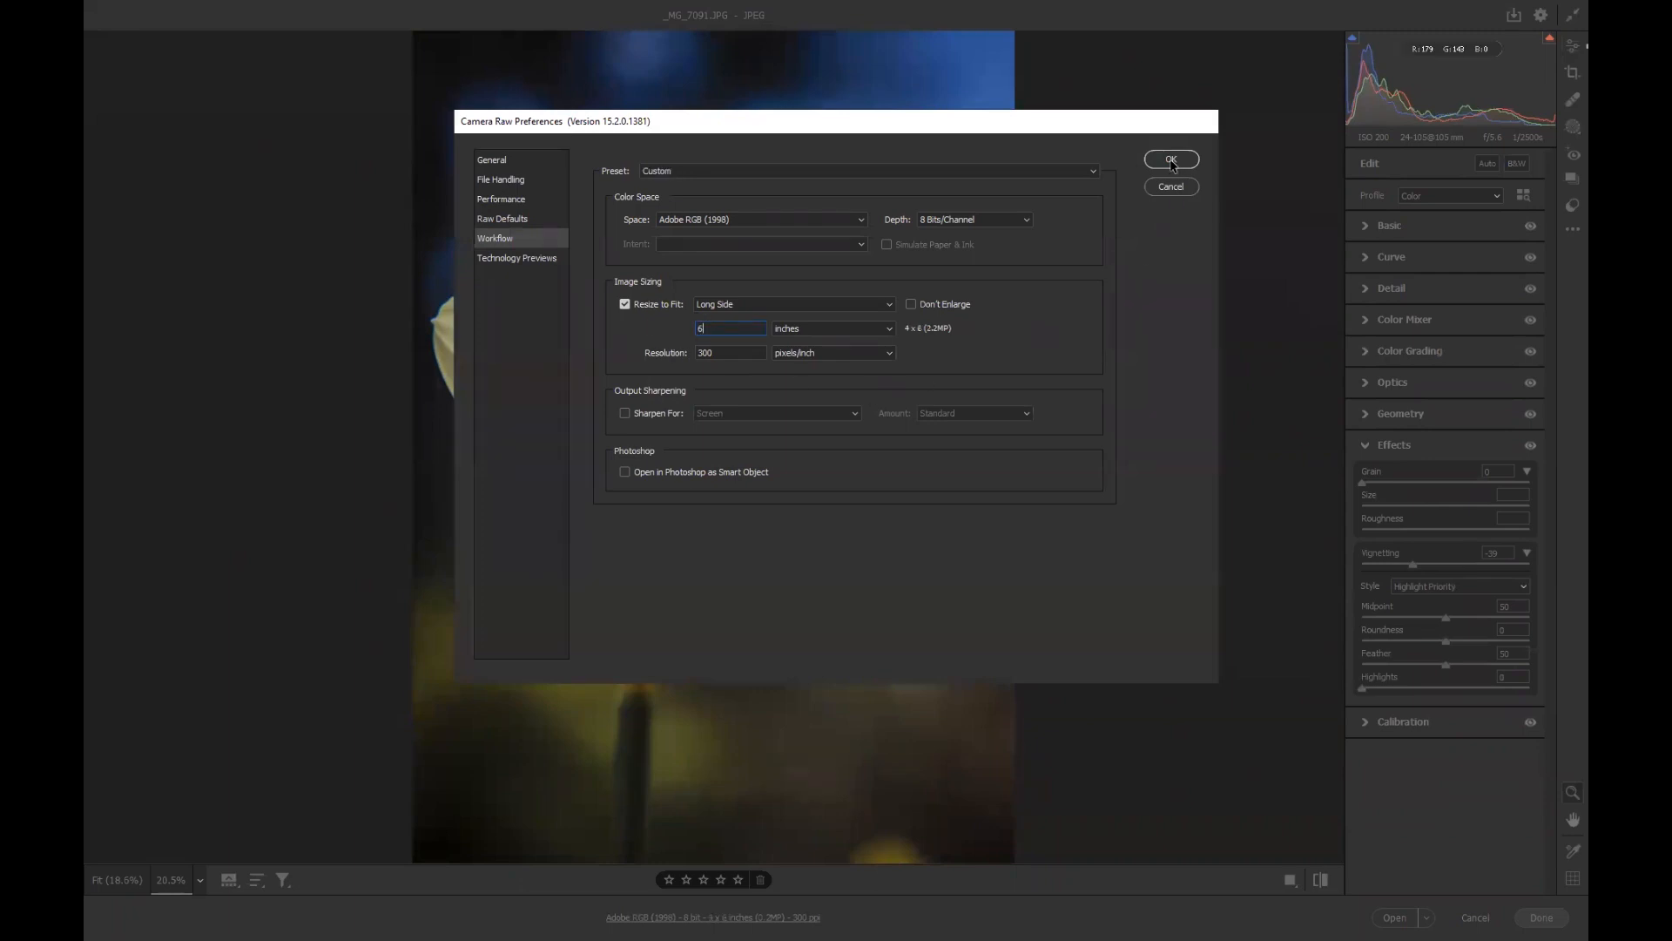
left_click(1171, 160)
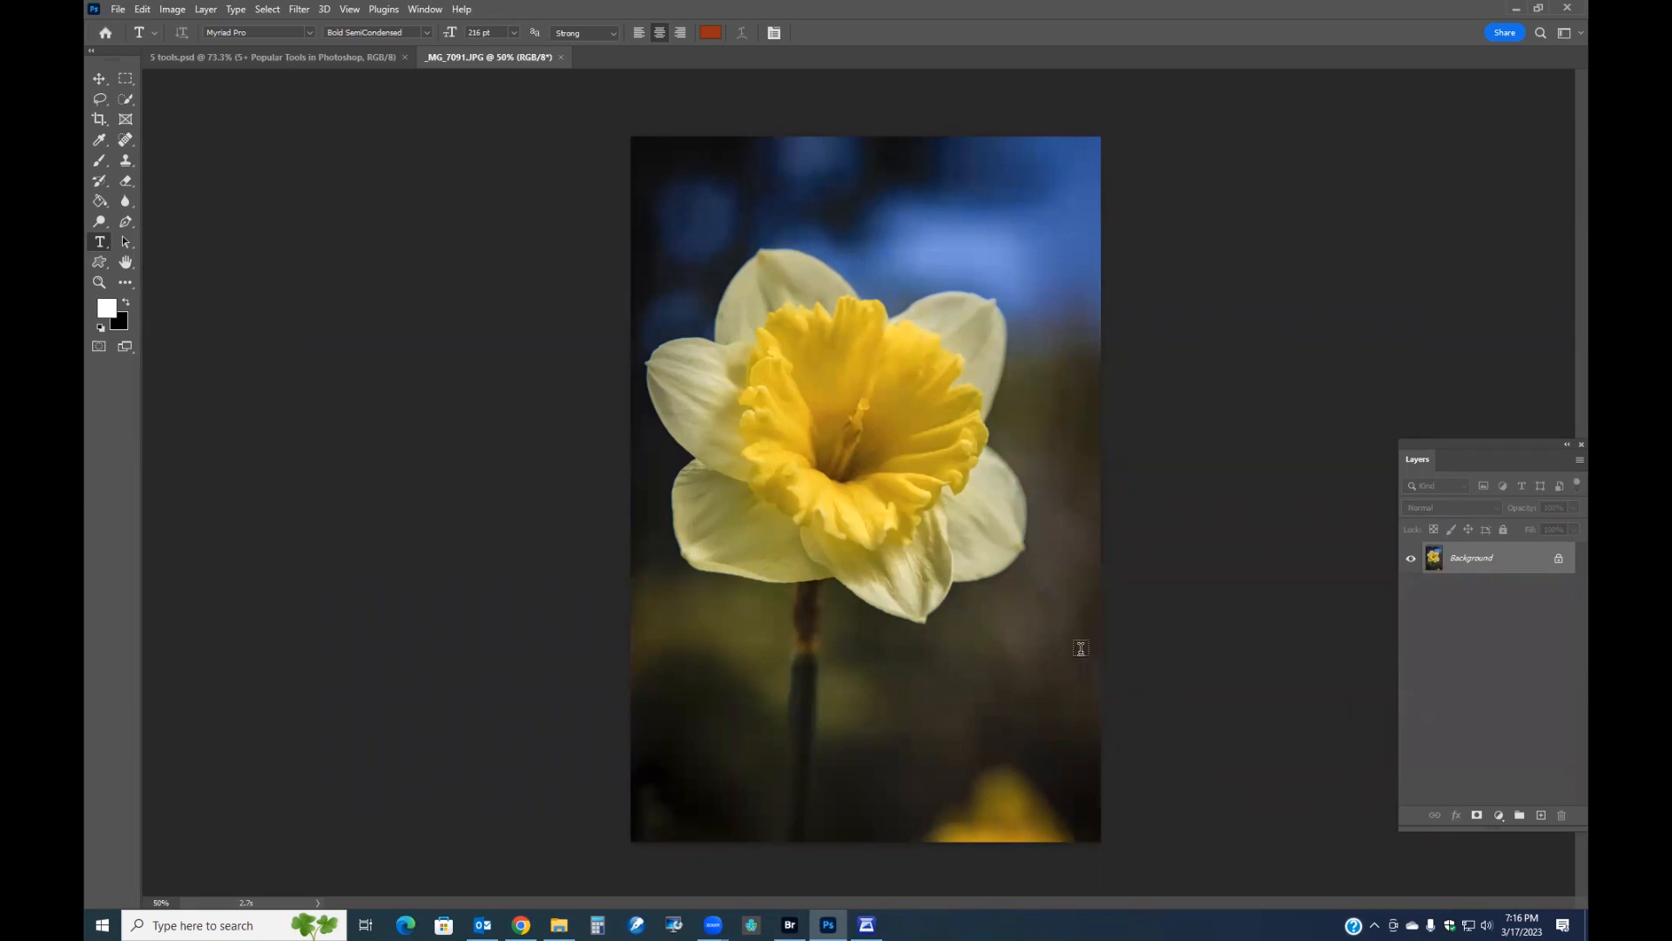
Switch to the Rectangular Marquee tool on the opened daffodil image.
key("m")
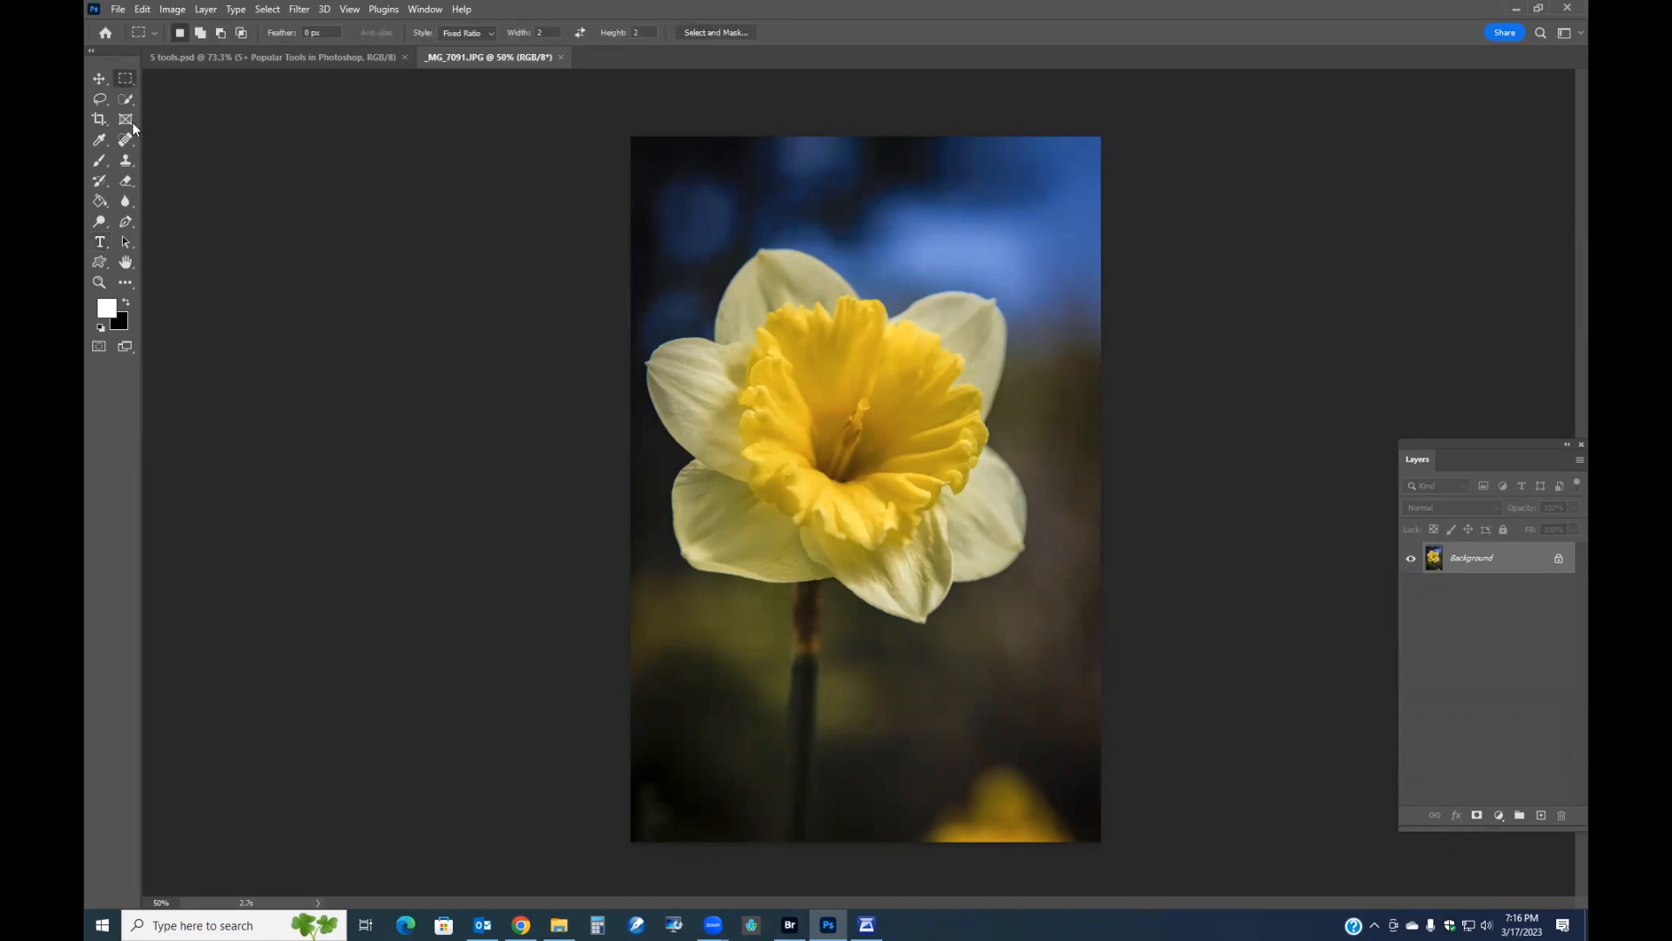
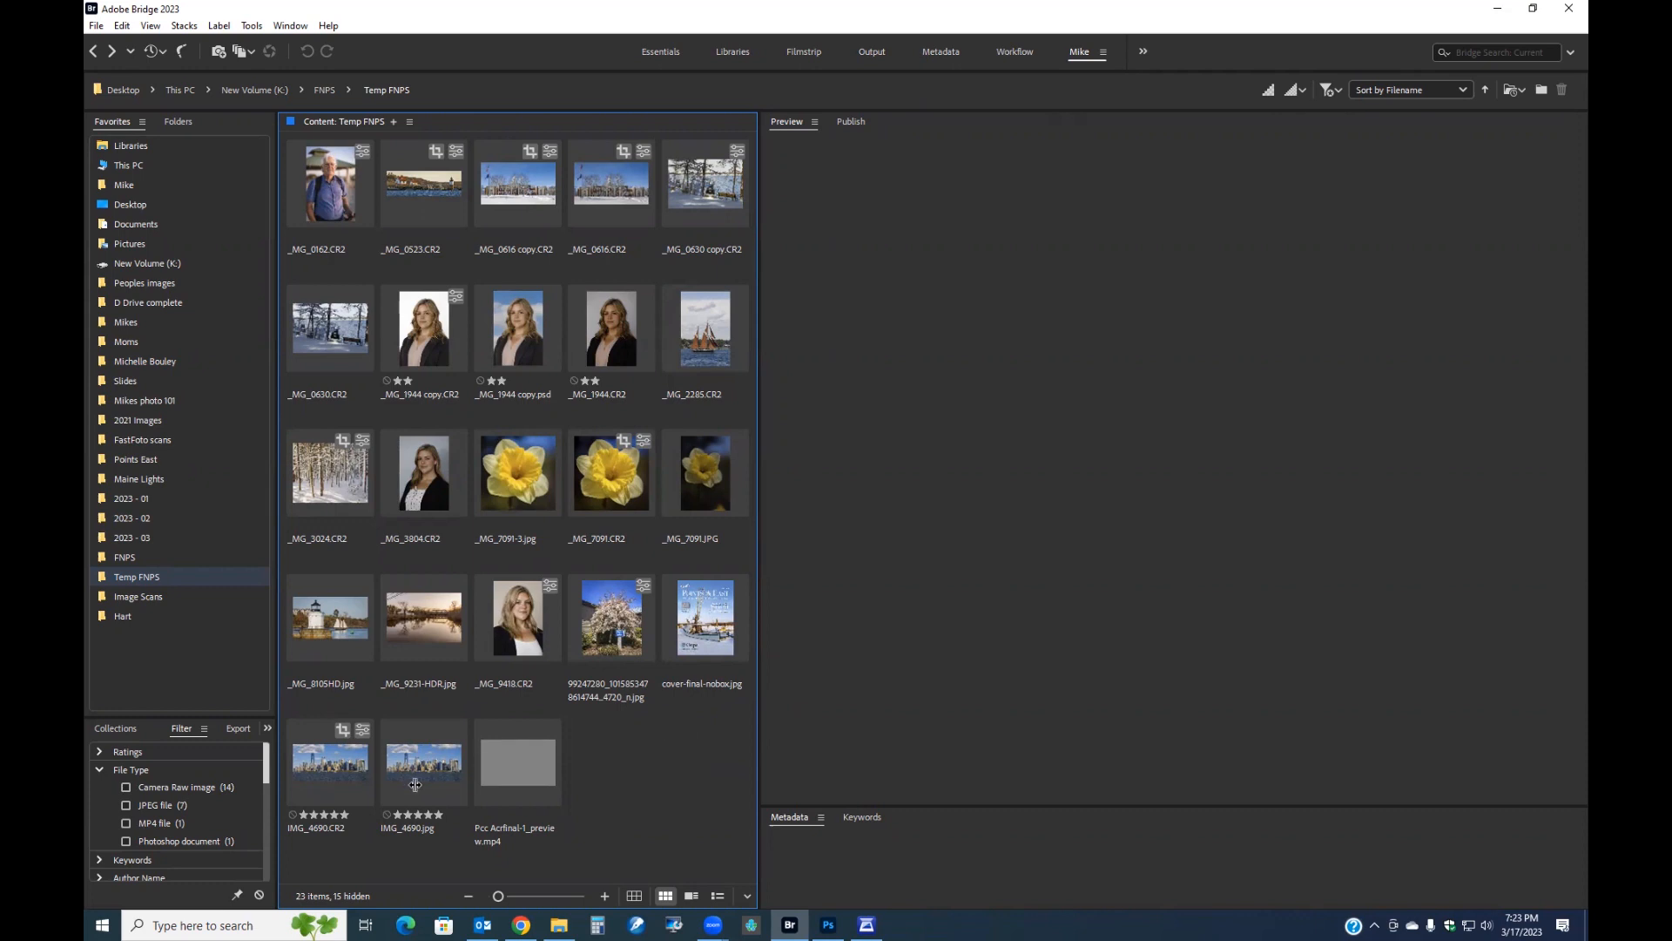
In Bridge, select eight photos in the Temp FNPS folder, including the daffodil, skyline, lighthouse and snow images.
left_click(336, 763)
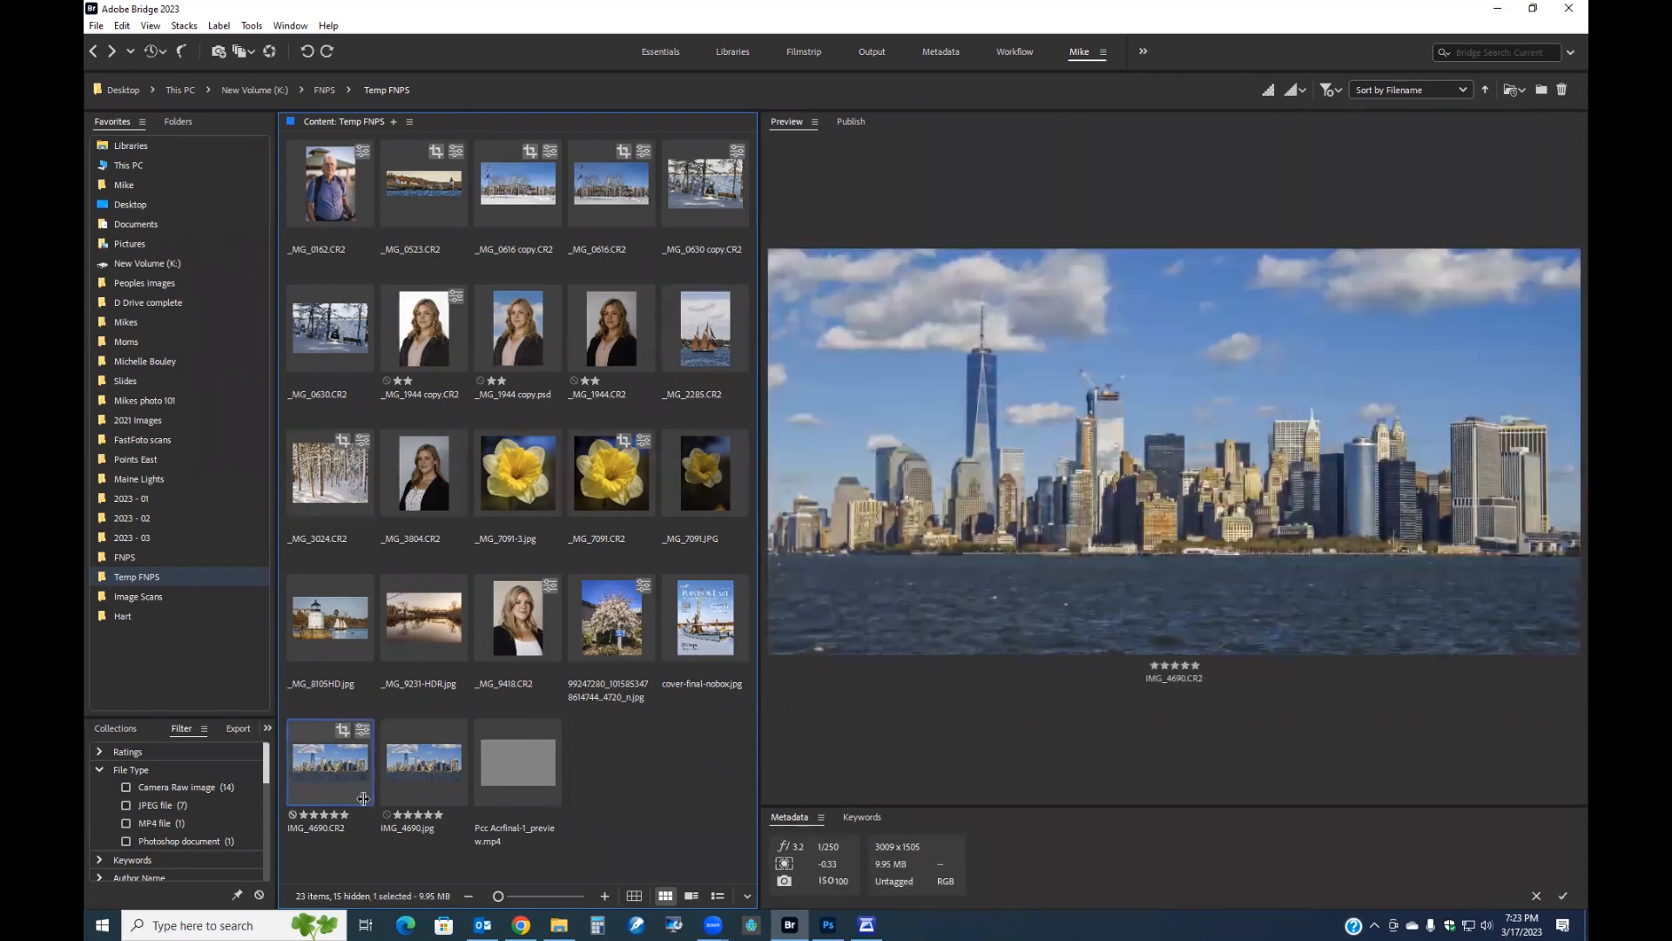
left_click(402, 608, "ctrl")
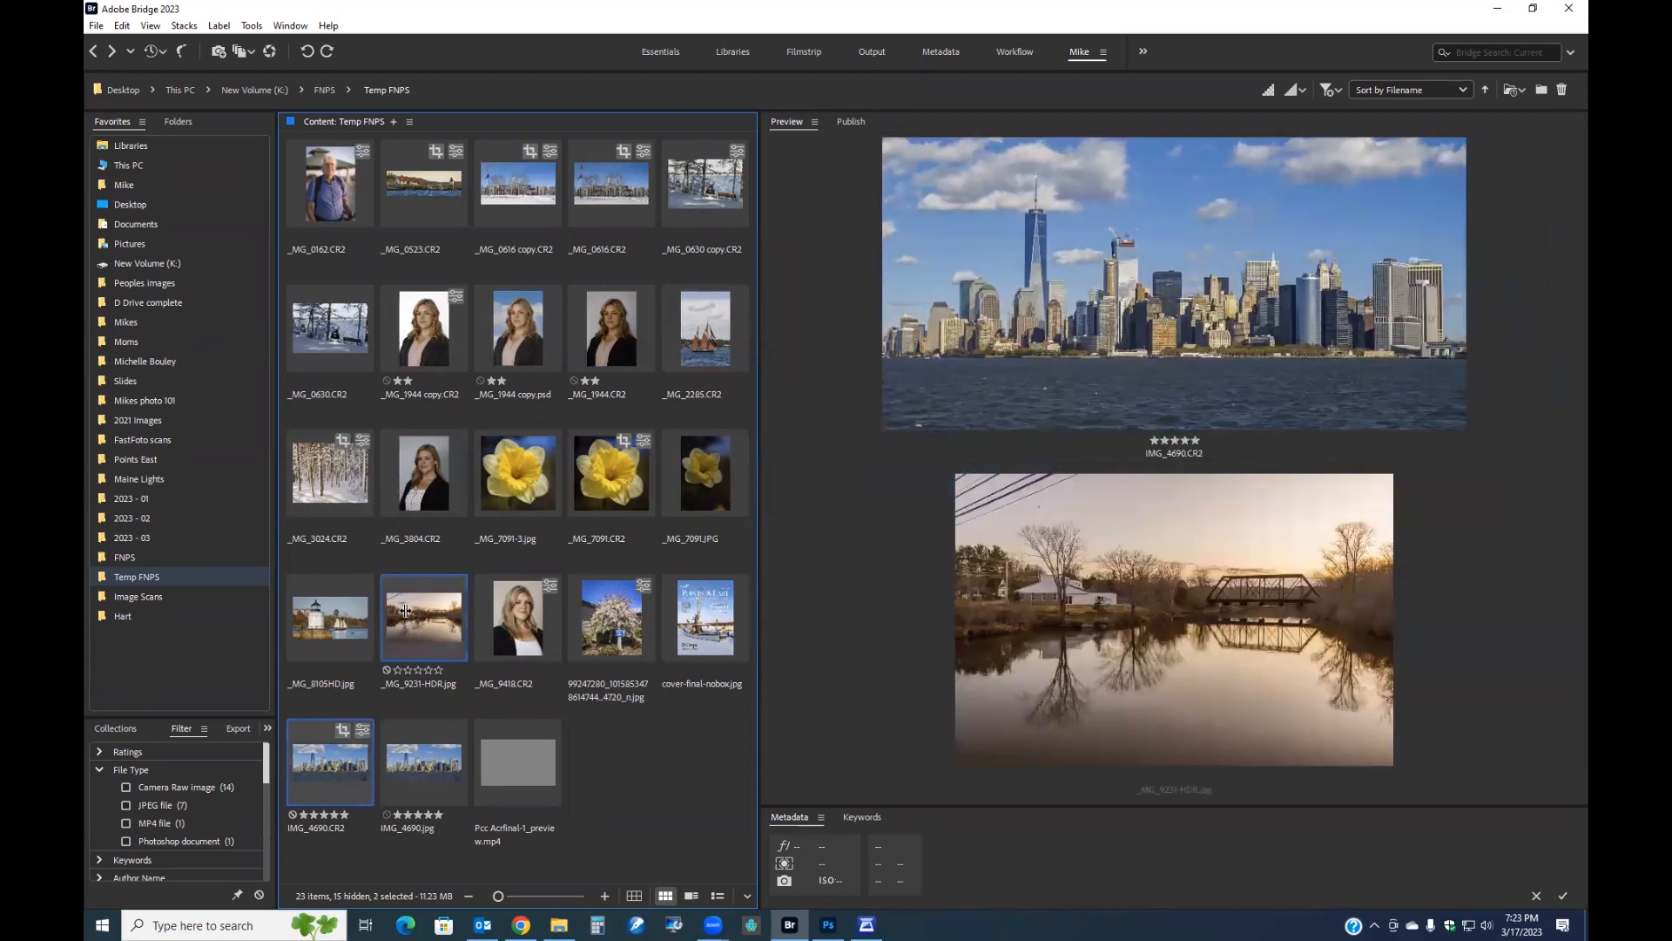
left_click(324, 623, "ctrl")
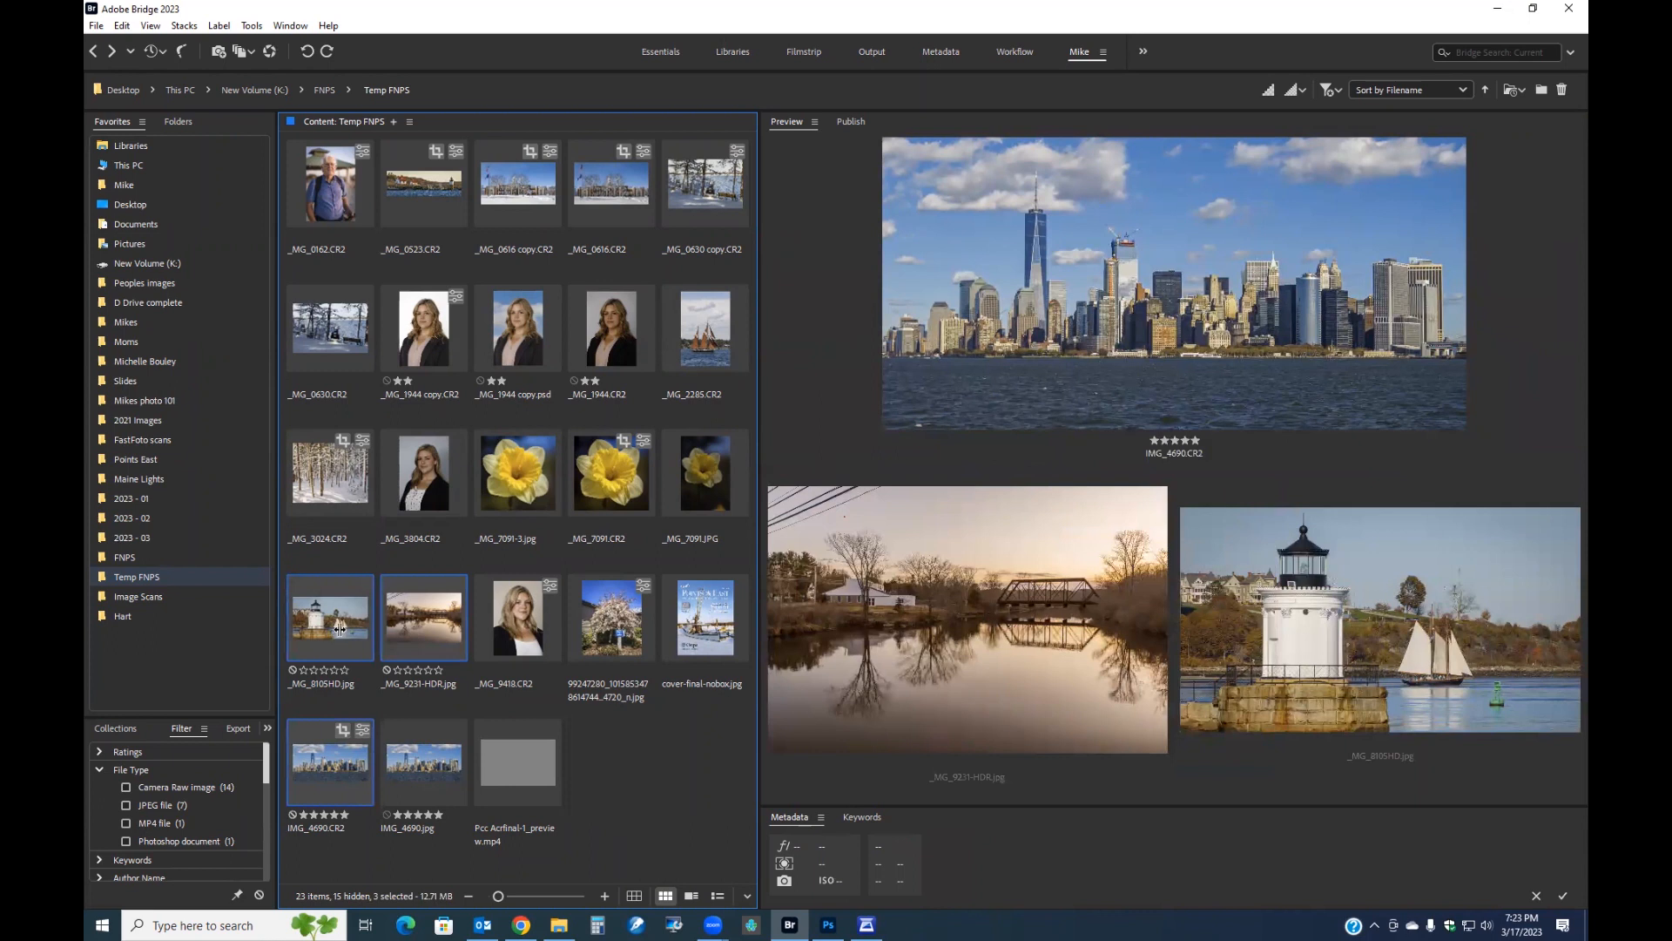
left_click(603, 471, "ctrl")
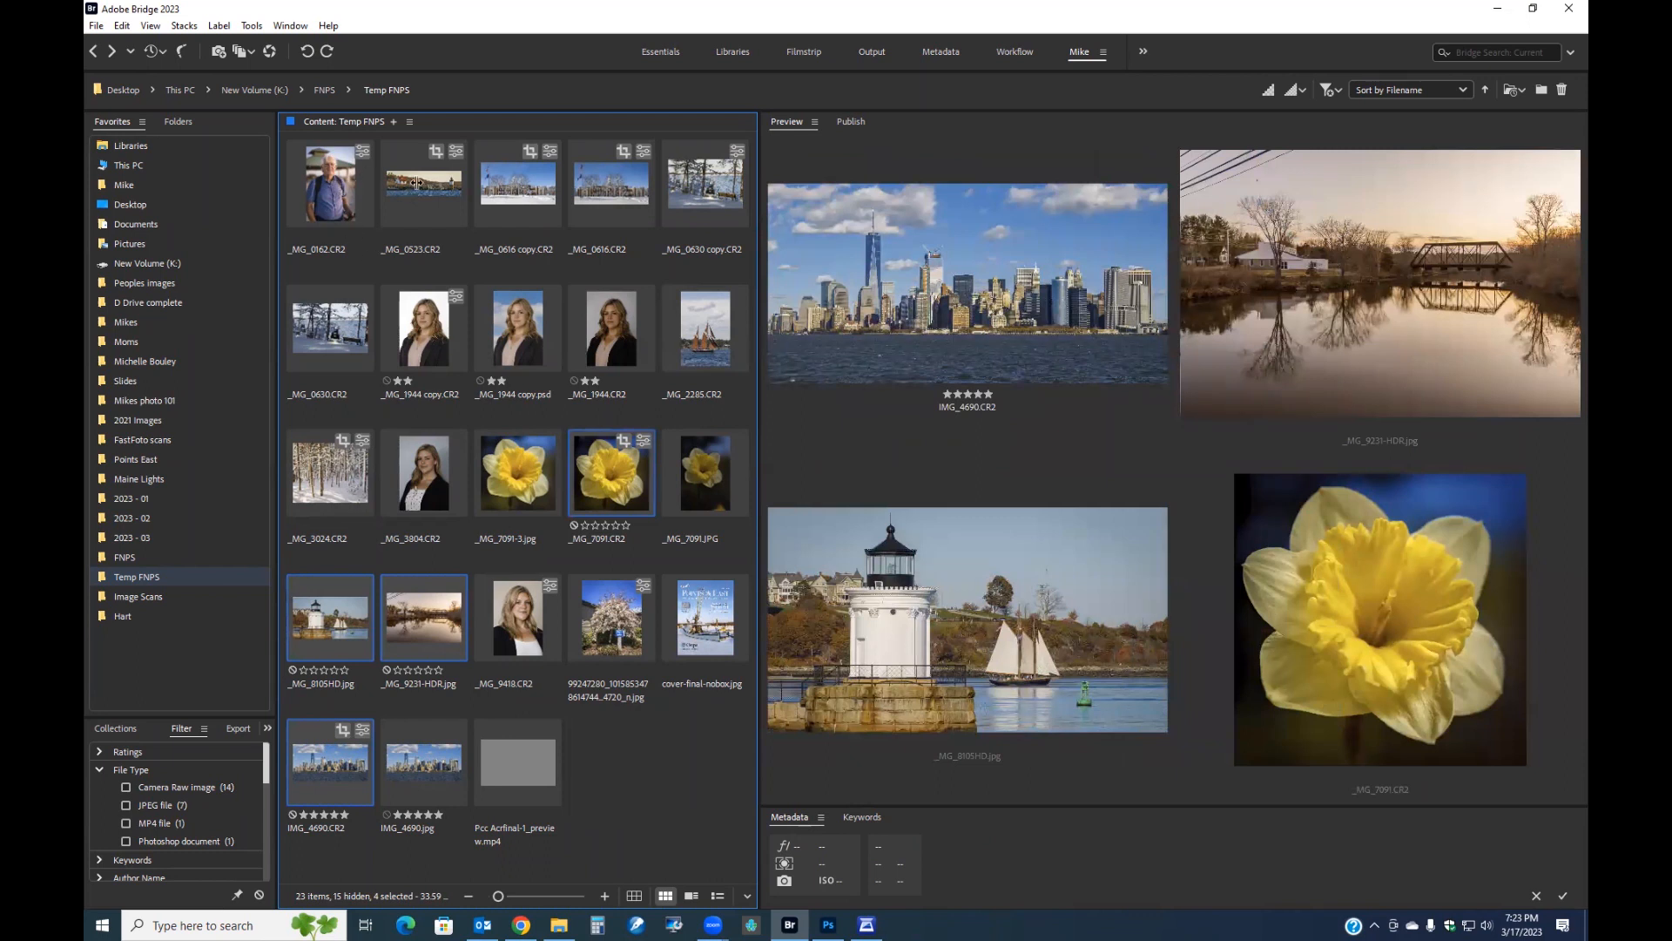
left_click(438, 205, "ctrl")
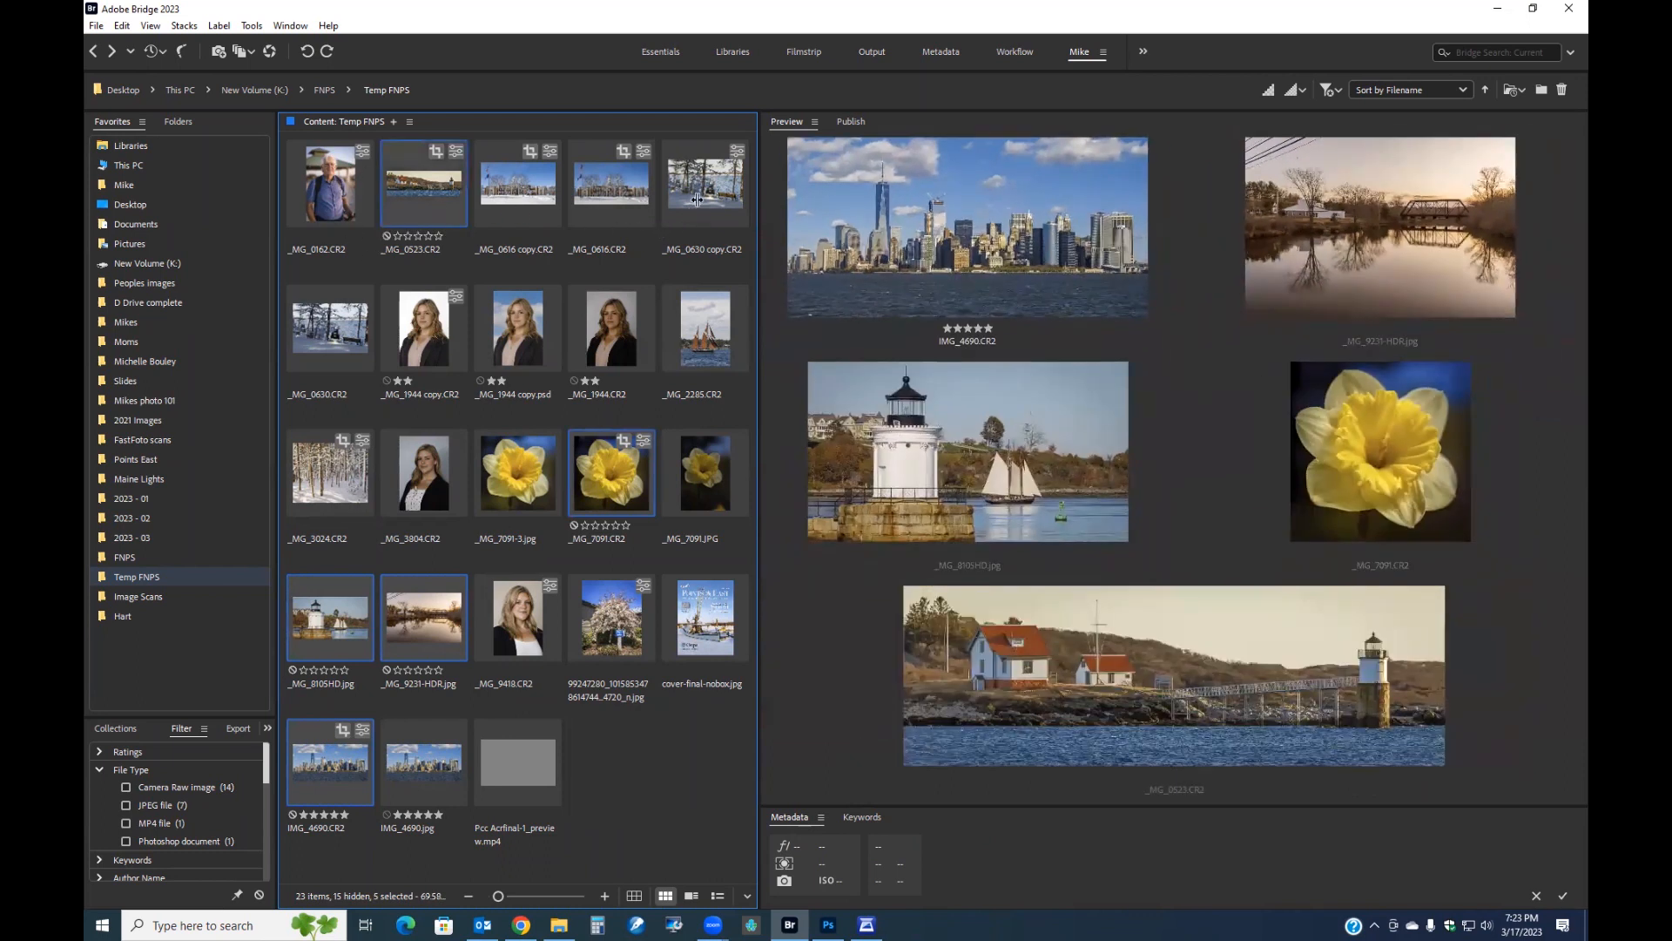
left_click(620, 186, "ctrl")
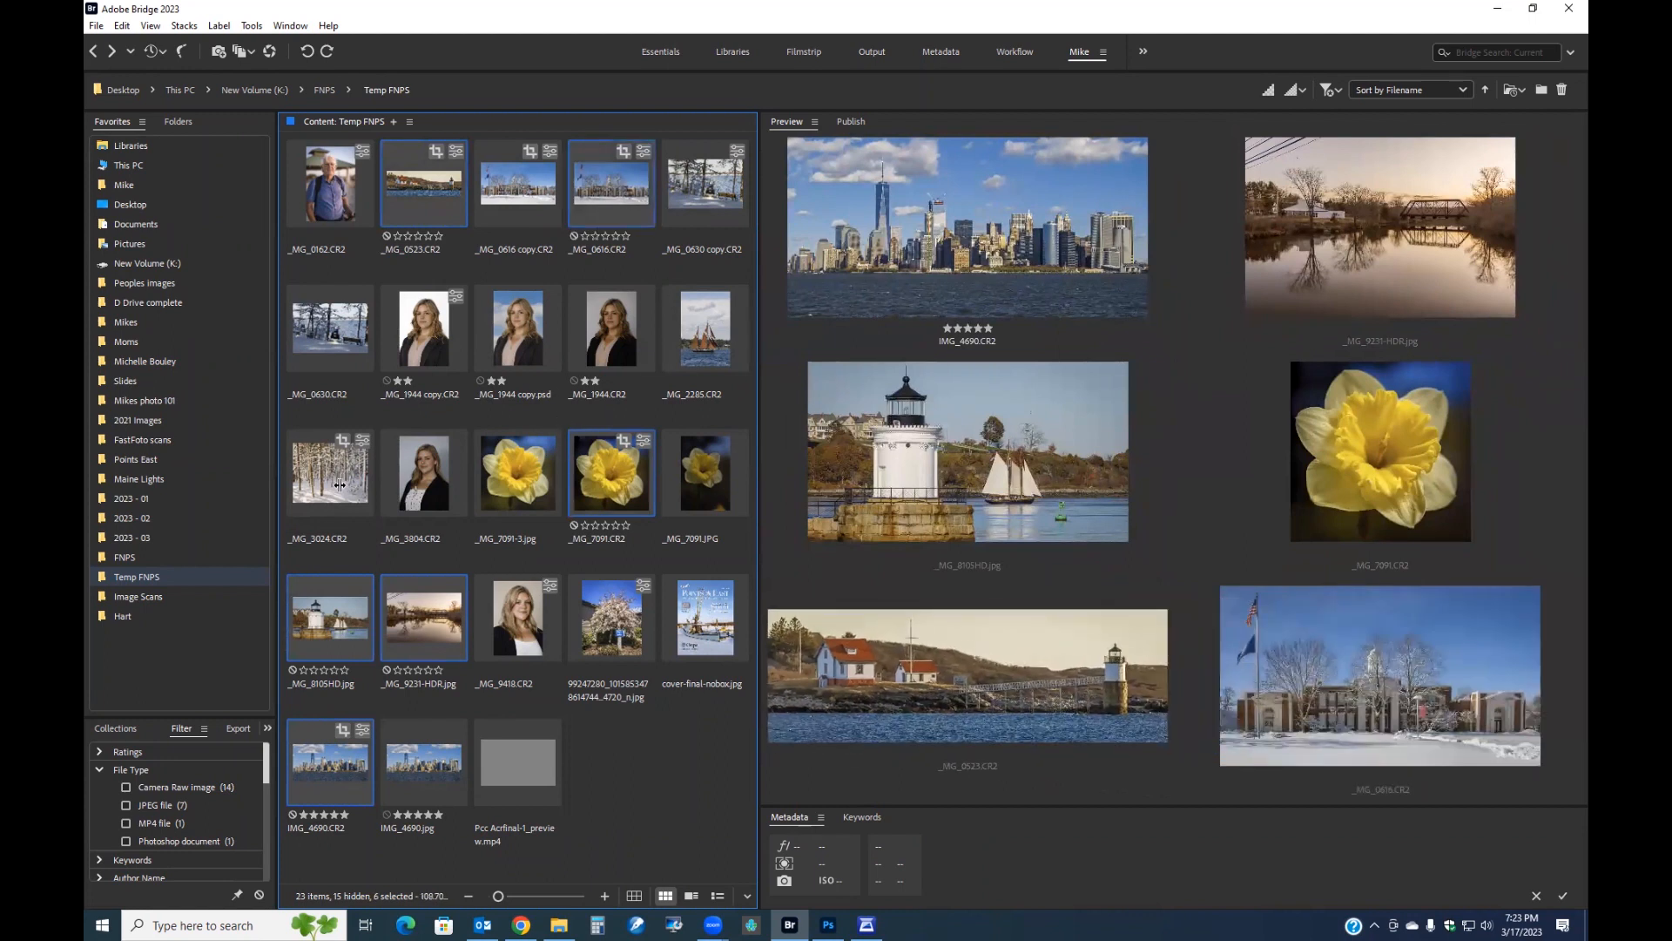
left_click(338, 485, "ctrl")
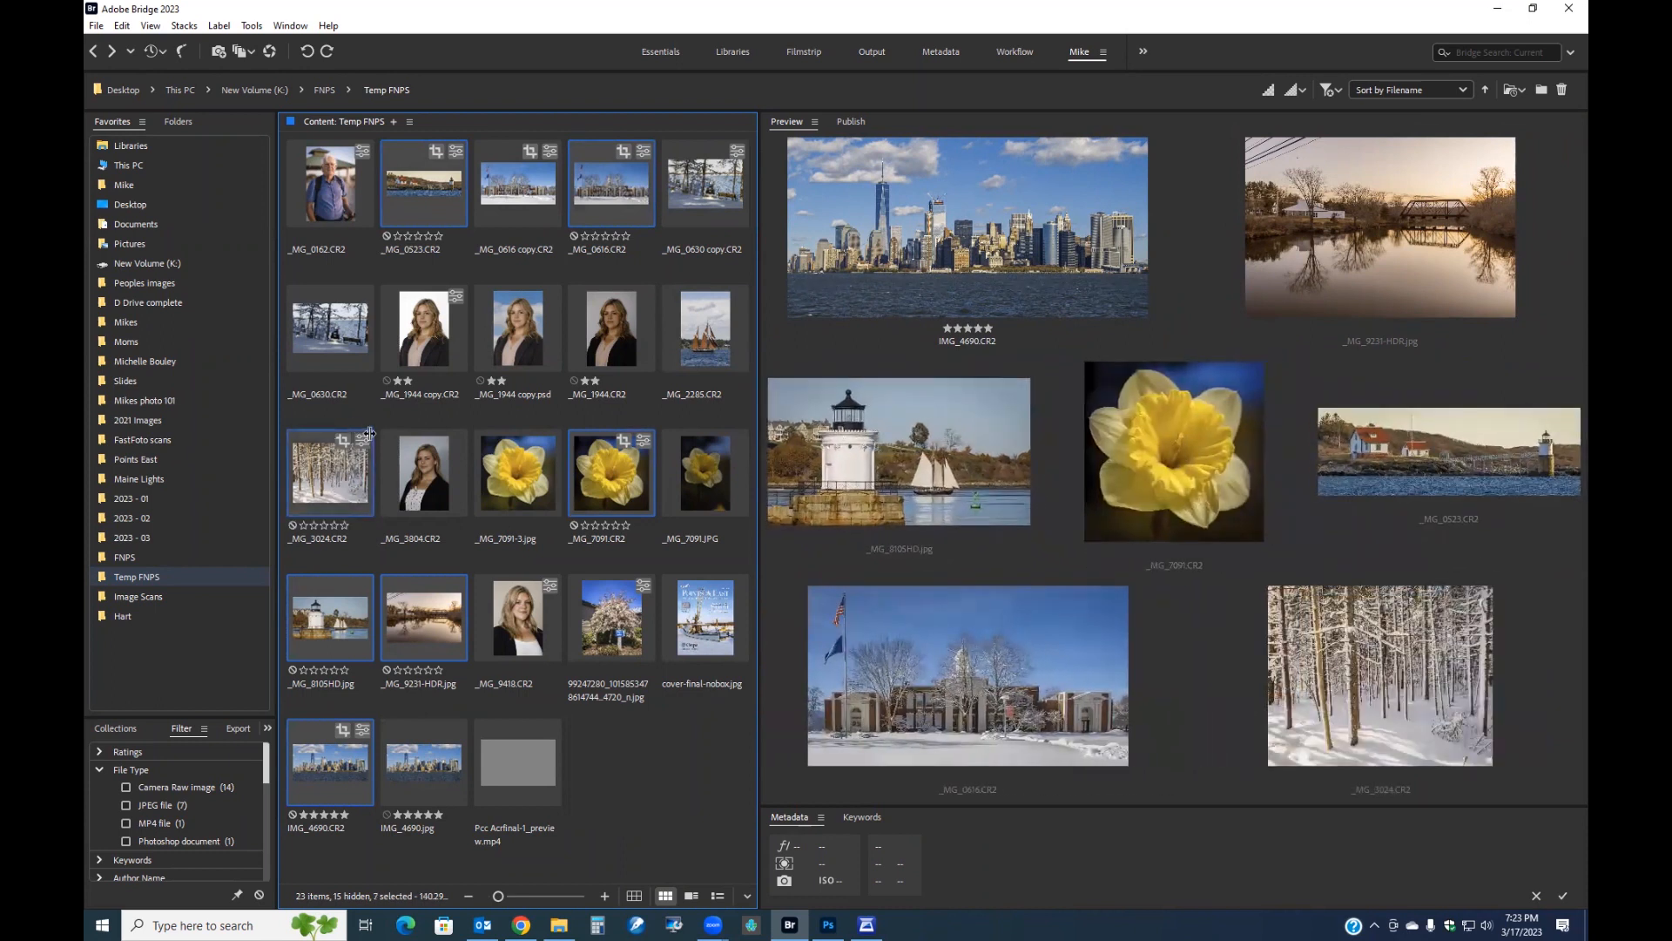
left_click(712, 359, "ctrl")
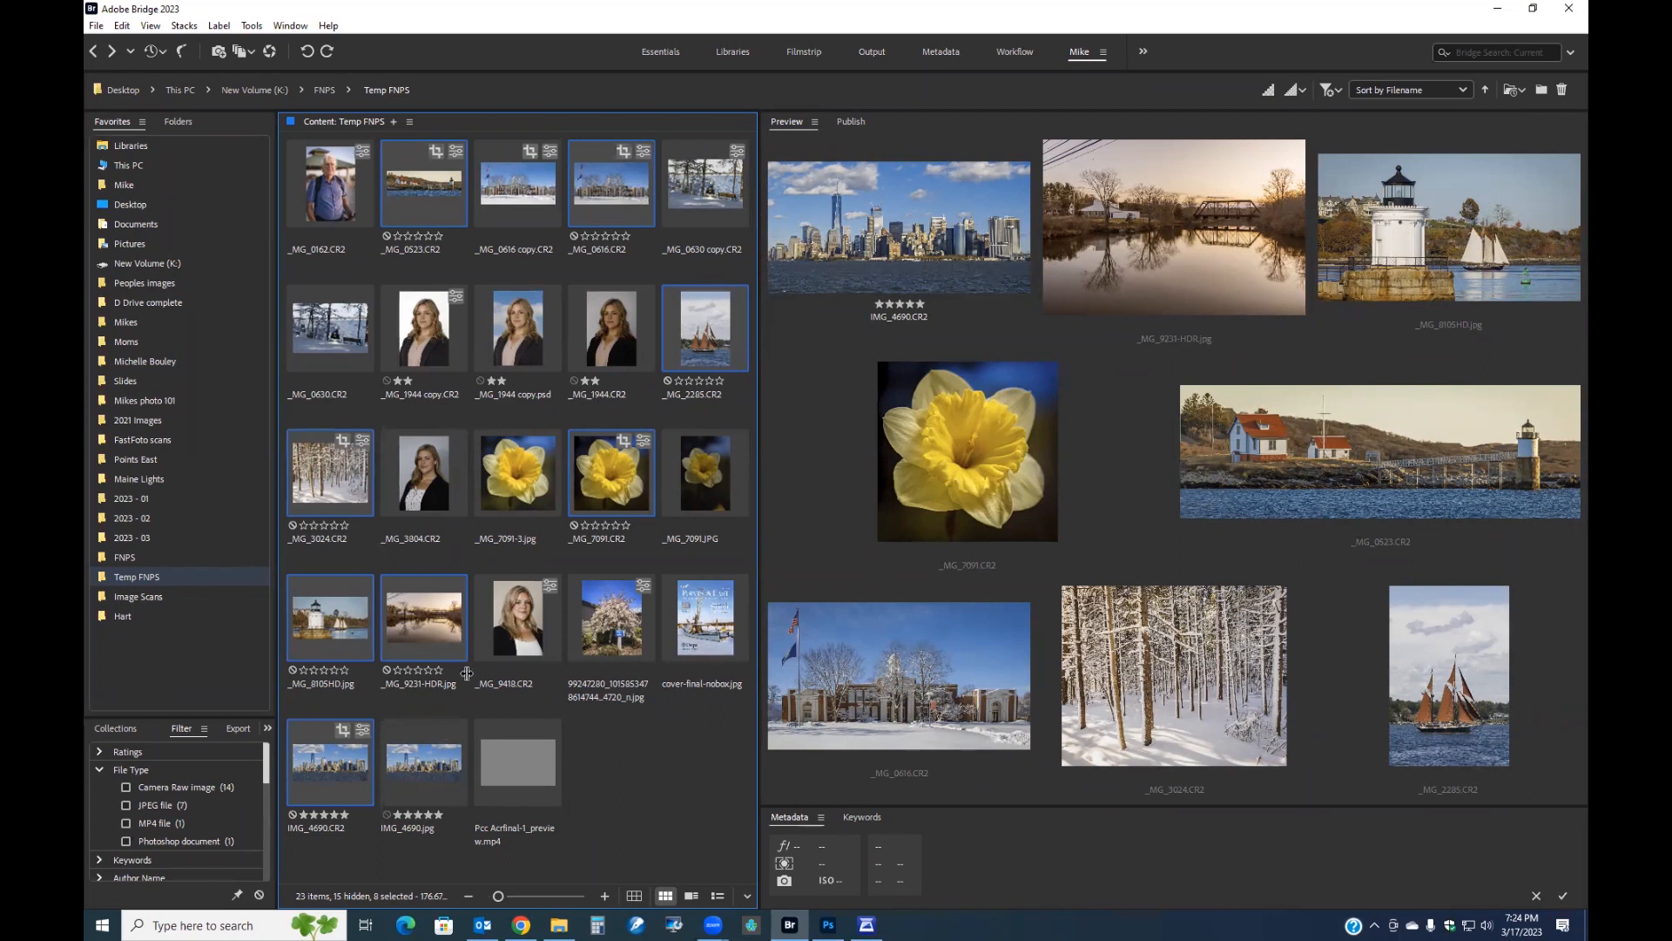
Open the Photoshop Image Processor for the selected files.
left_click(254, 26)
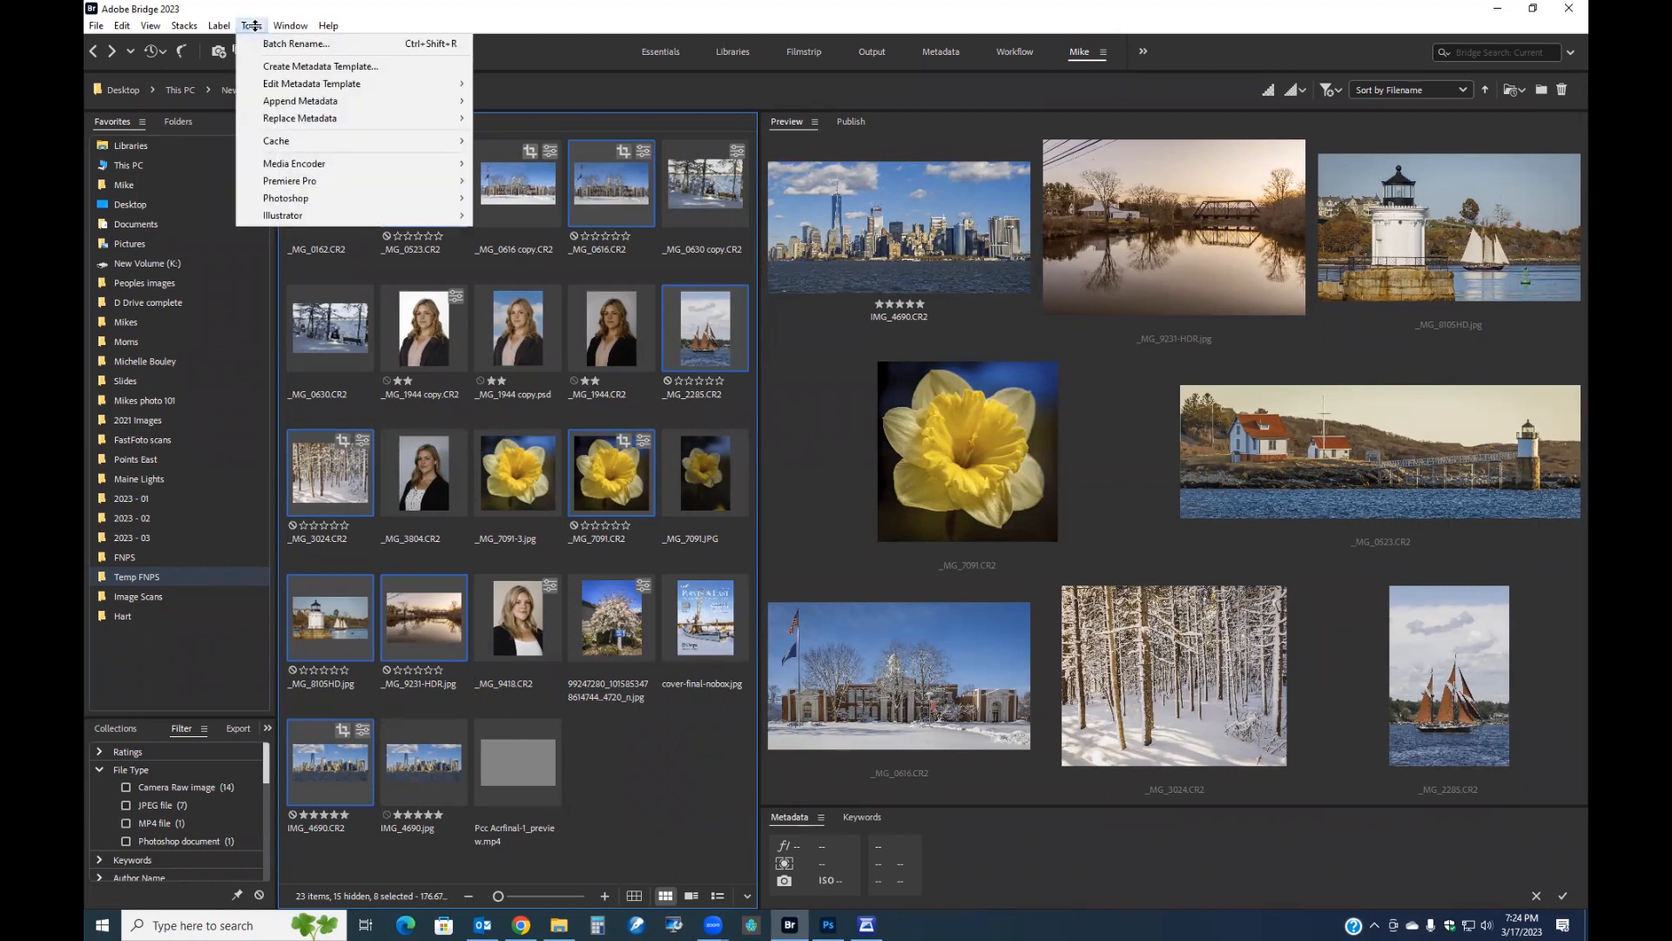
mouse_move(313, 198)
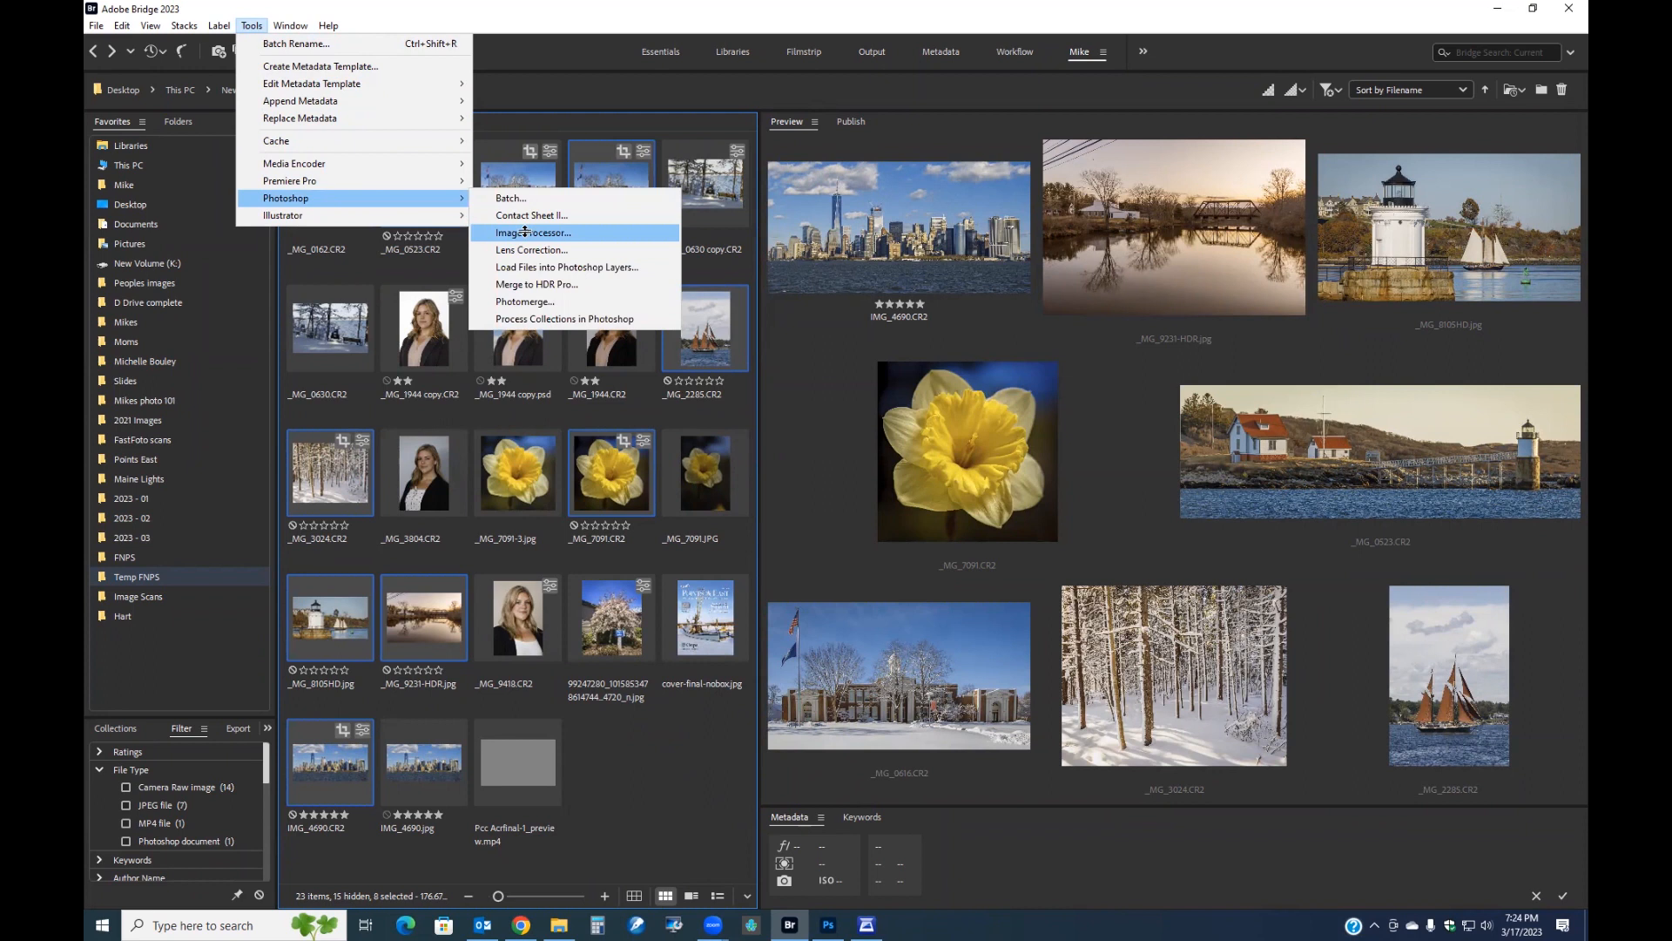
left_click(578, 233)
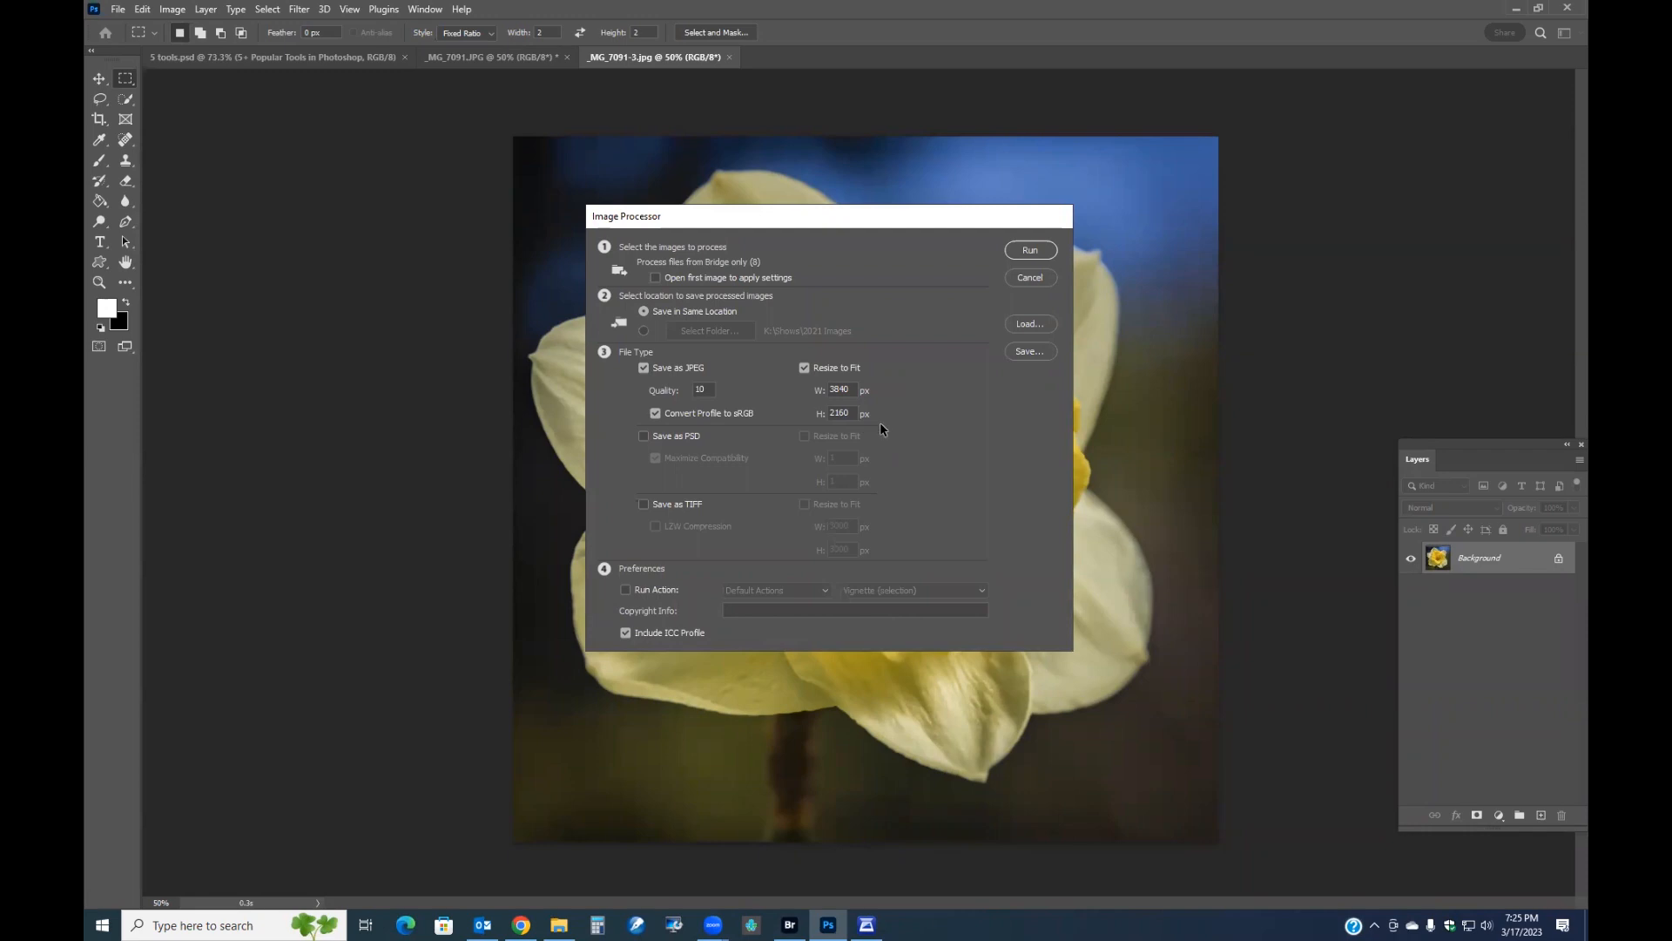
Toggle the Save as PSD and Save as TIFF output options on and off.
left_click(645, 435)
left_click(644, 435)
left_click(644, 504)
left_click(644, 504)
Enter the photographer's name as copyright info and run the Image Processor.
left_click(748, 611)
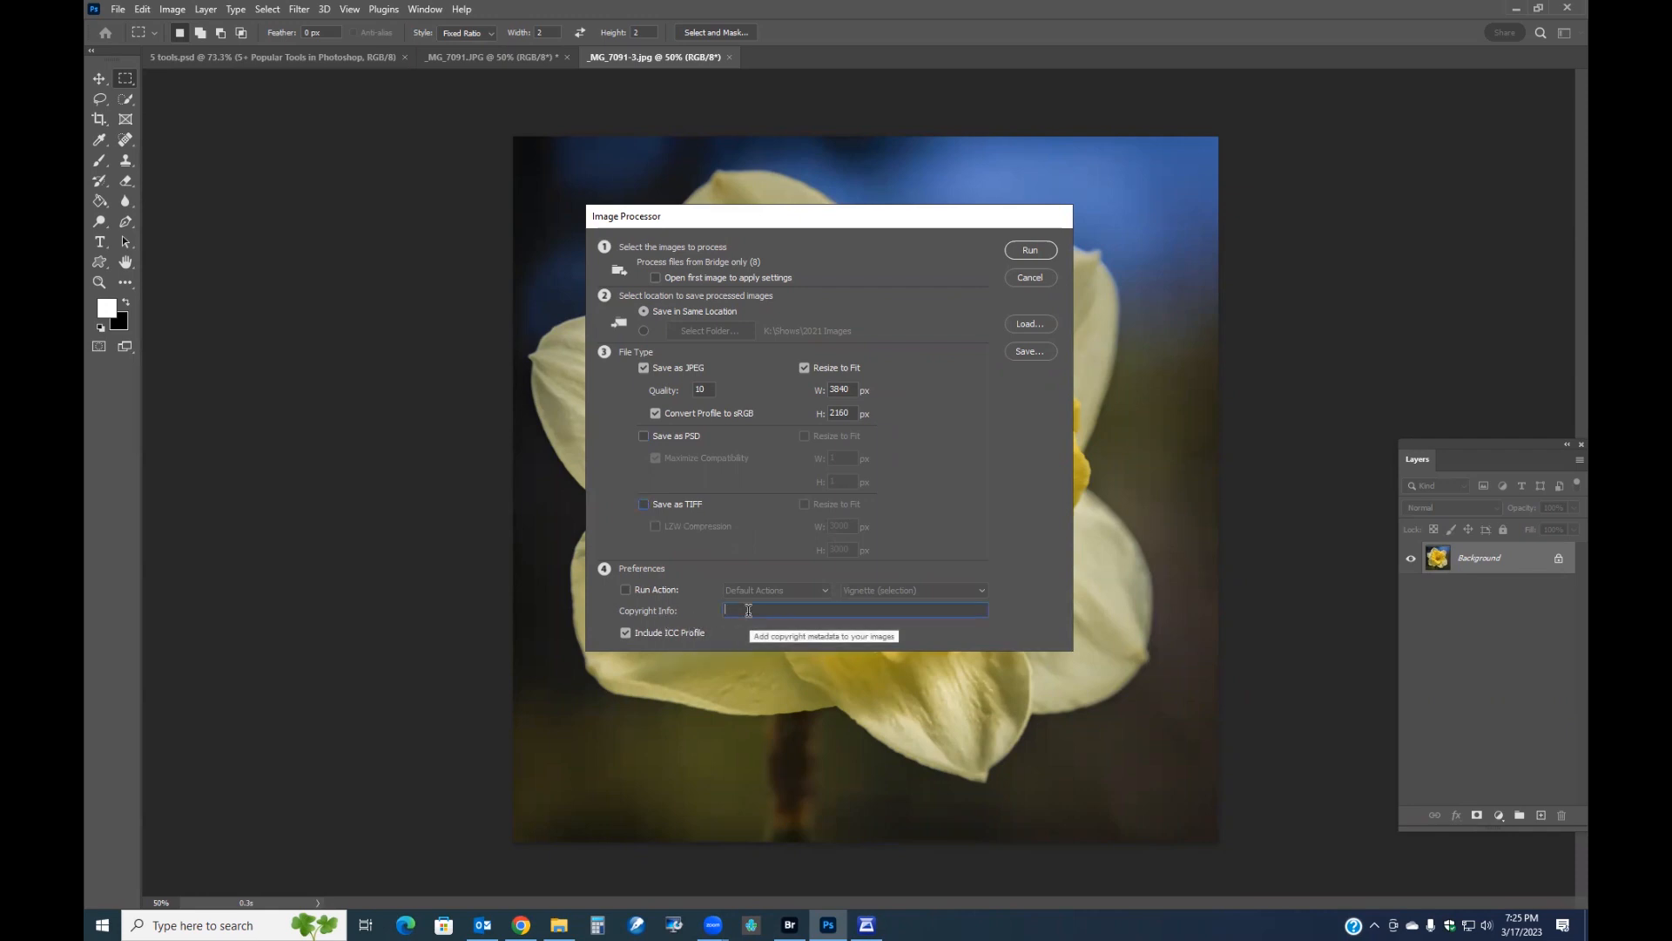
type("Mike Leonard")
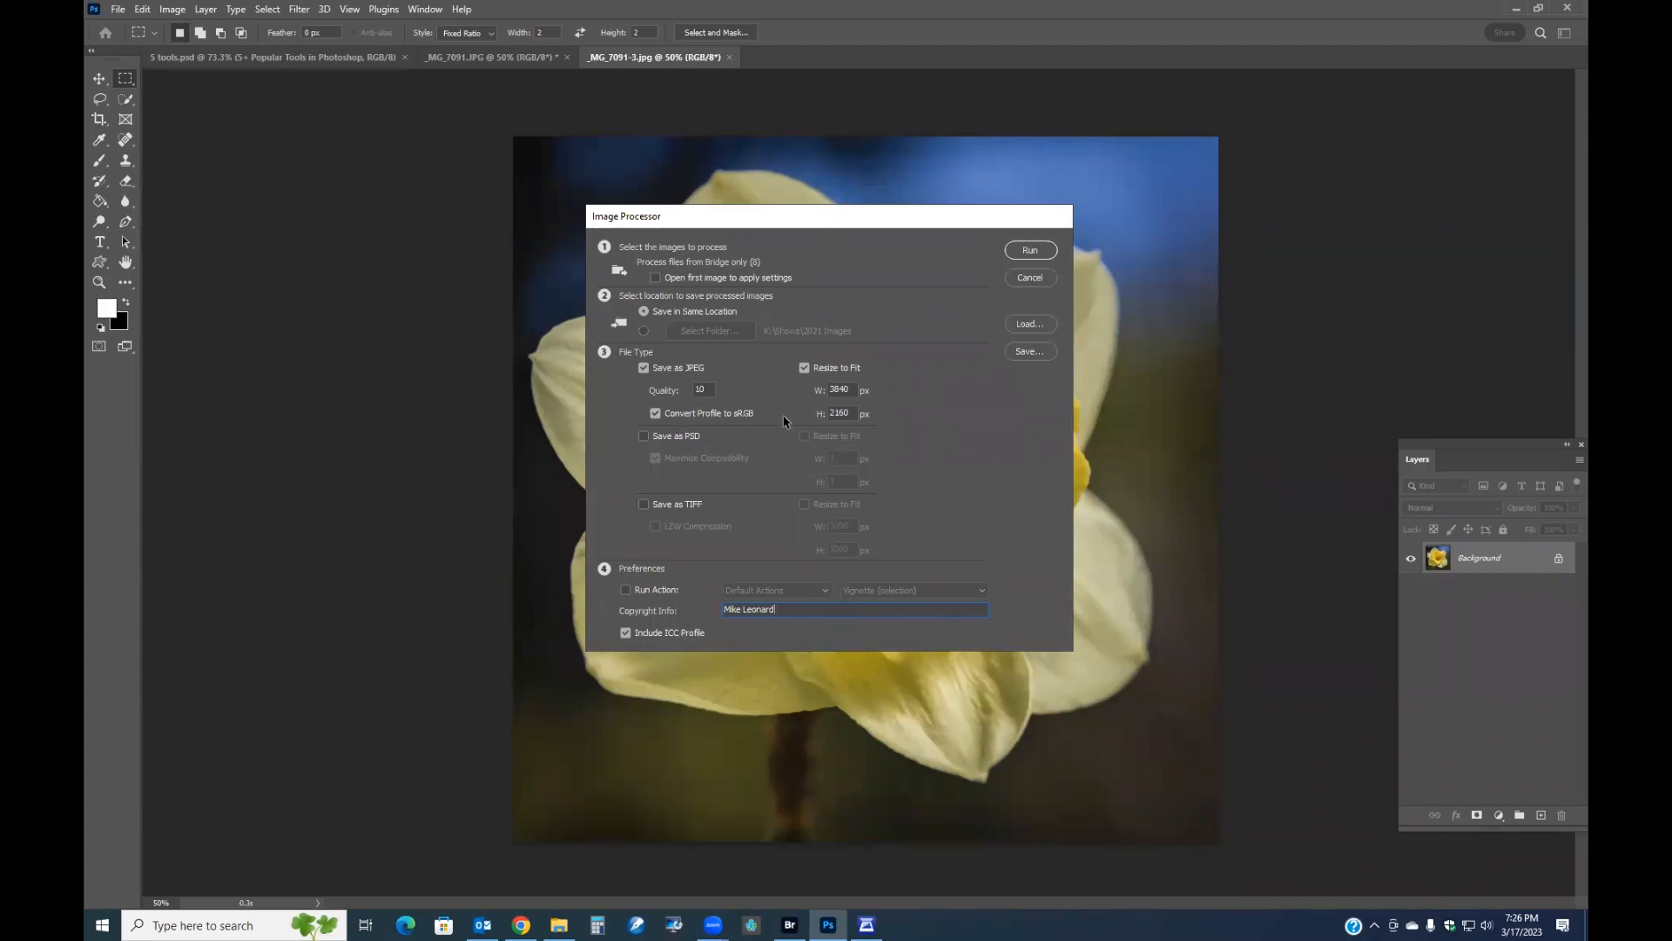
left_click(1030, 251)
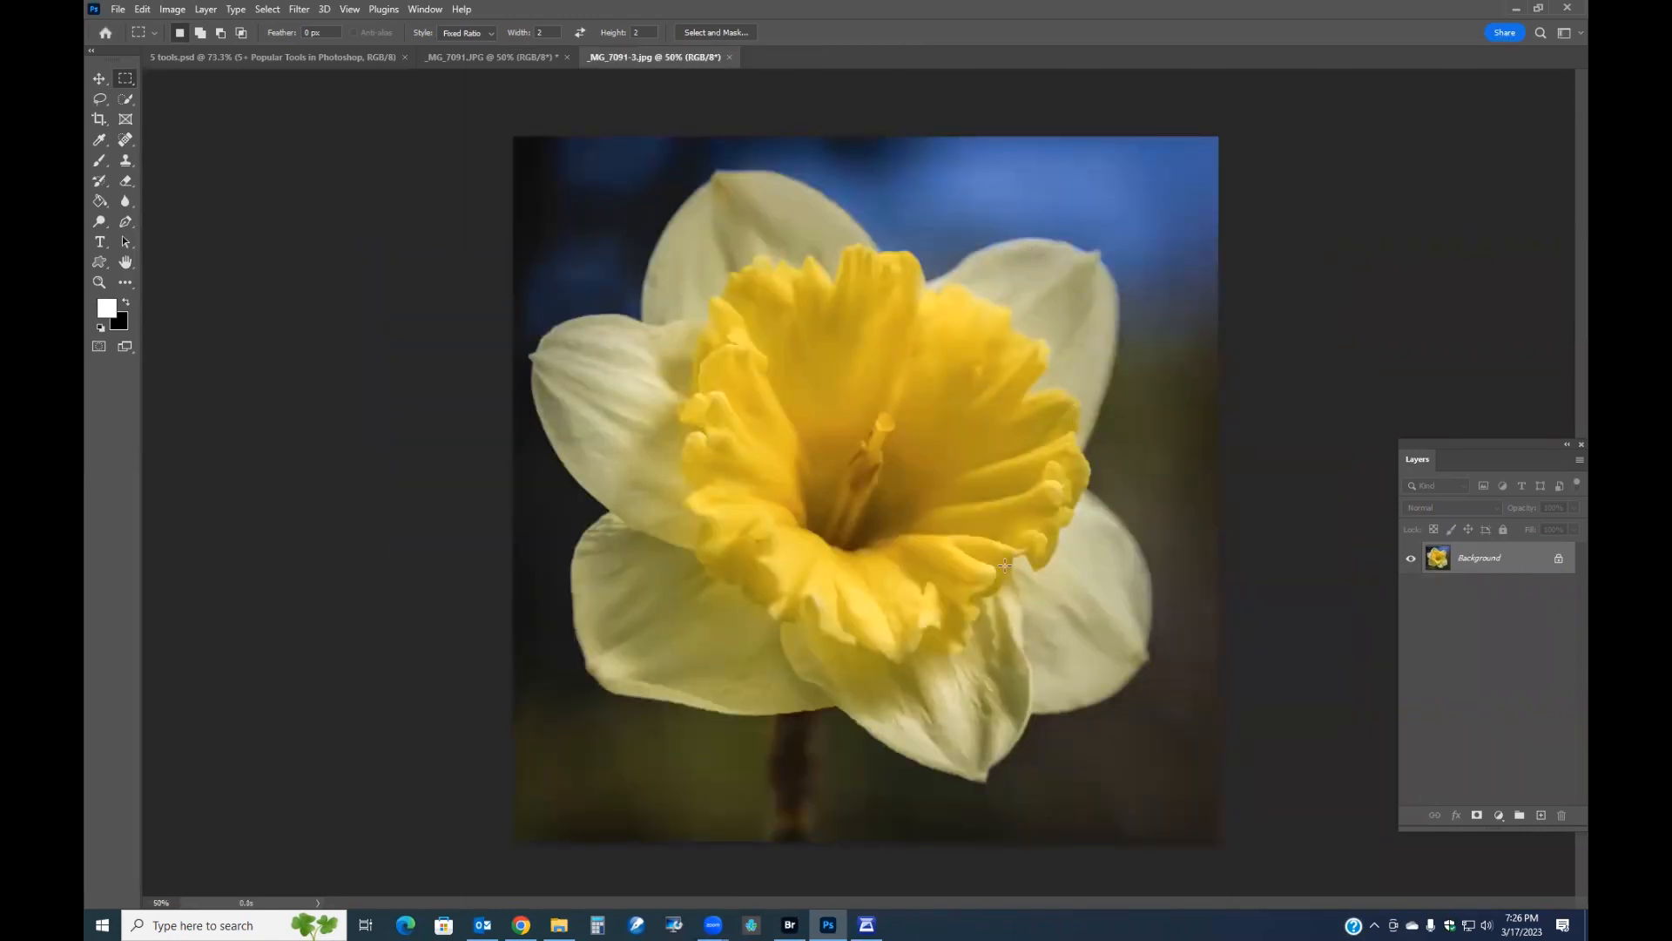
Switch to Bridge, open the new JPEG folder and inspect each processed image's dimensions.
key("alt+Tab")
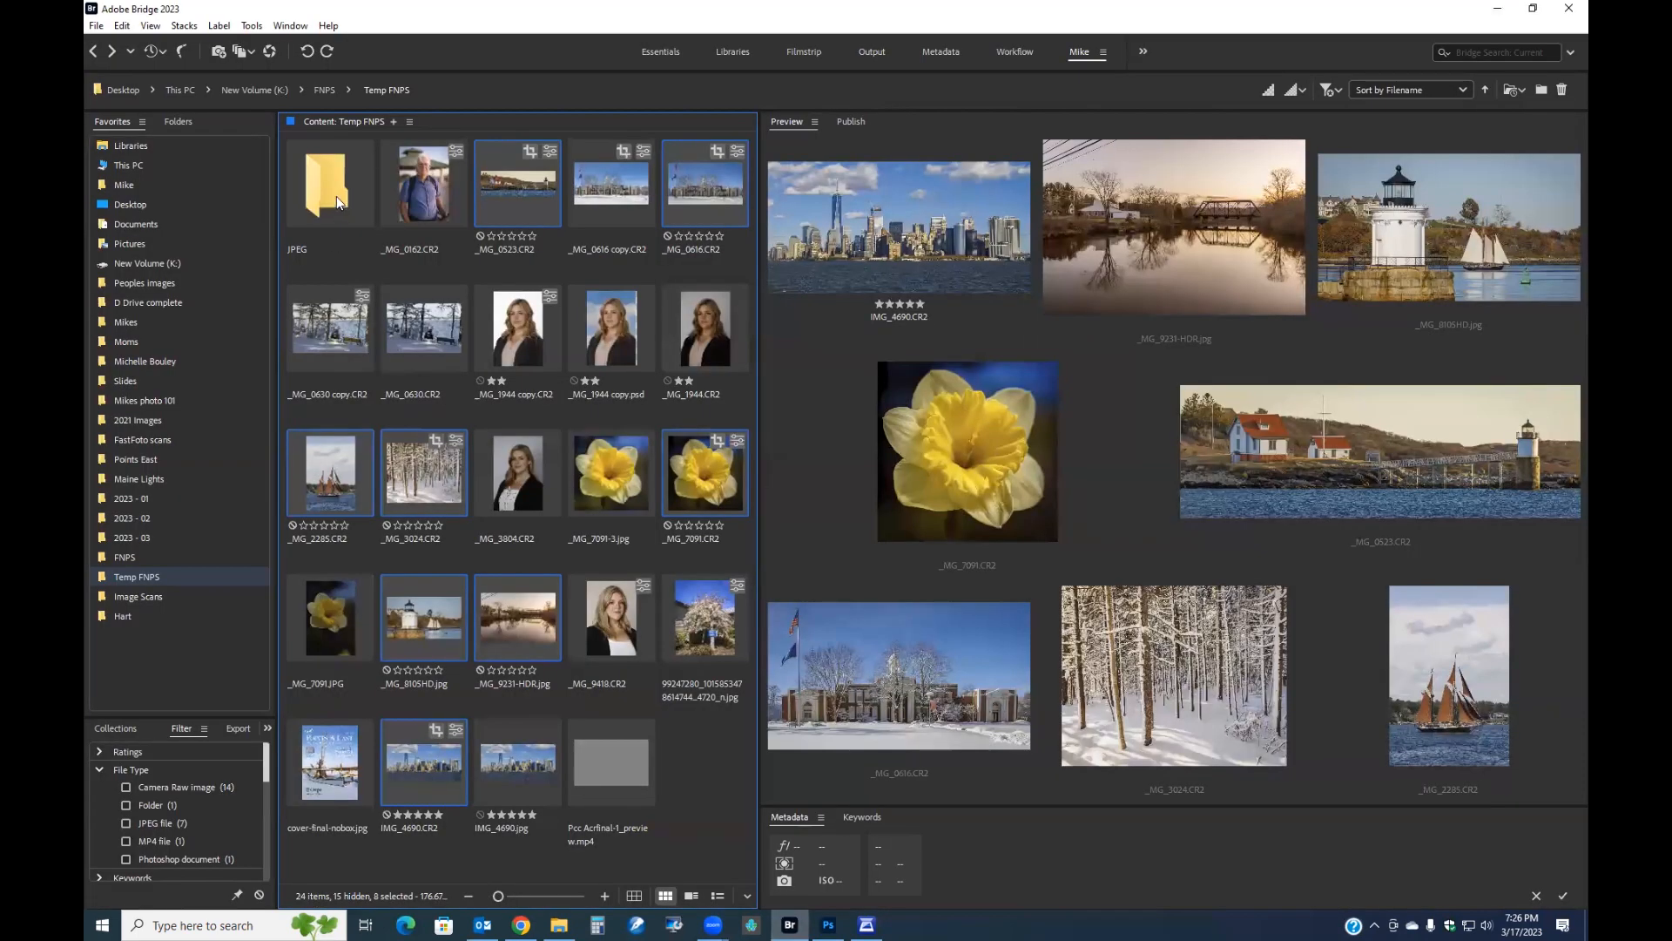
double_click(333, 195)
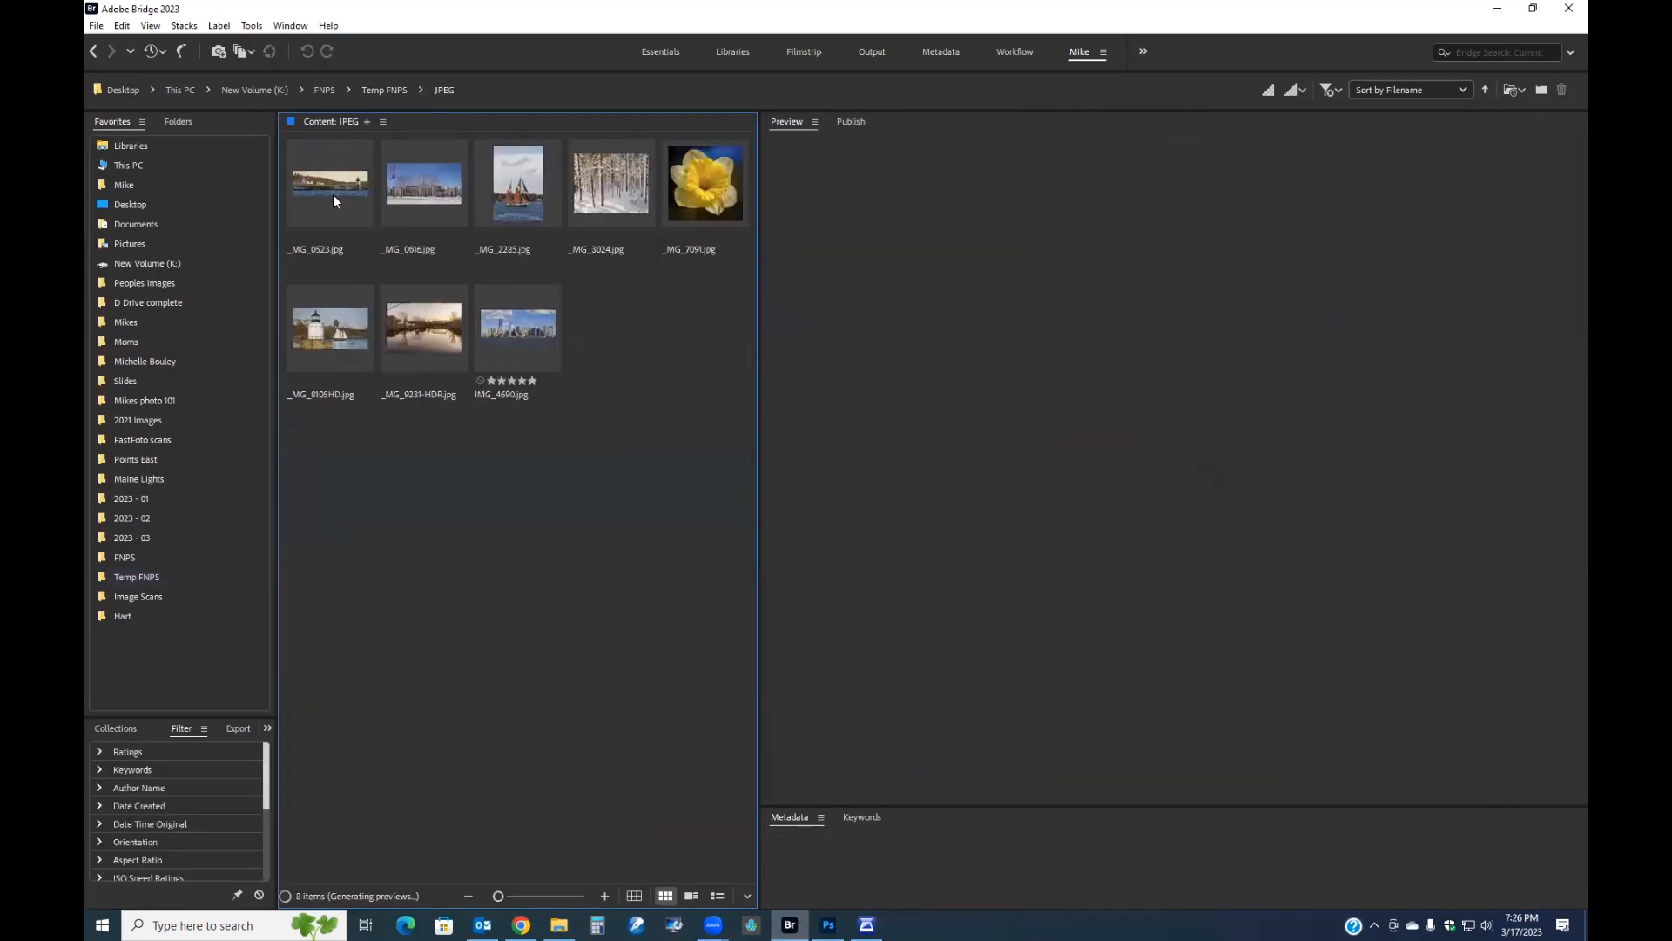
left_click(331, 185)
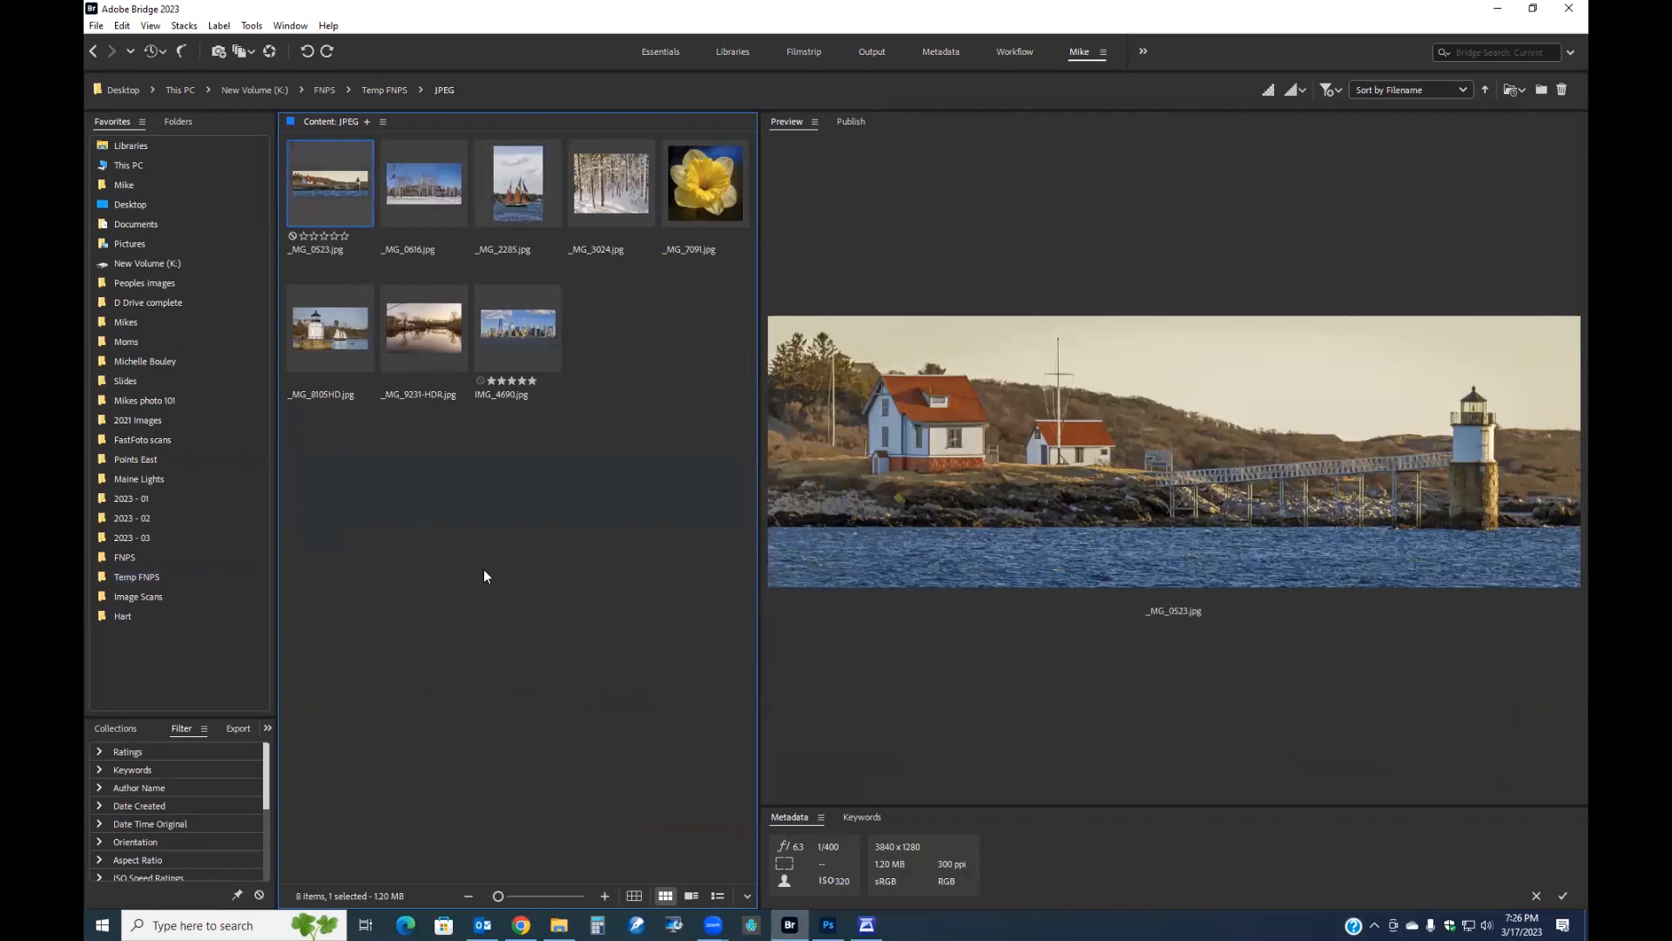
left_click_drag(1015, 808, 1026, 565)
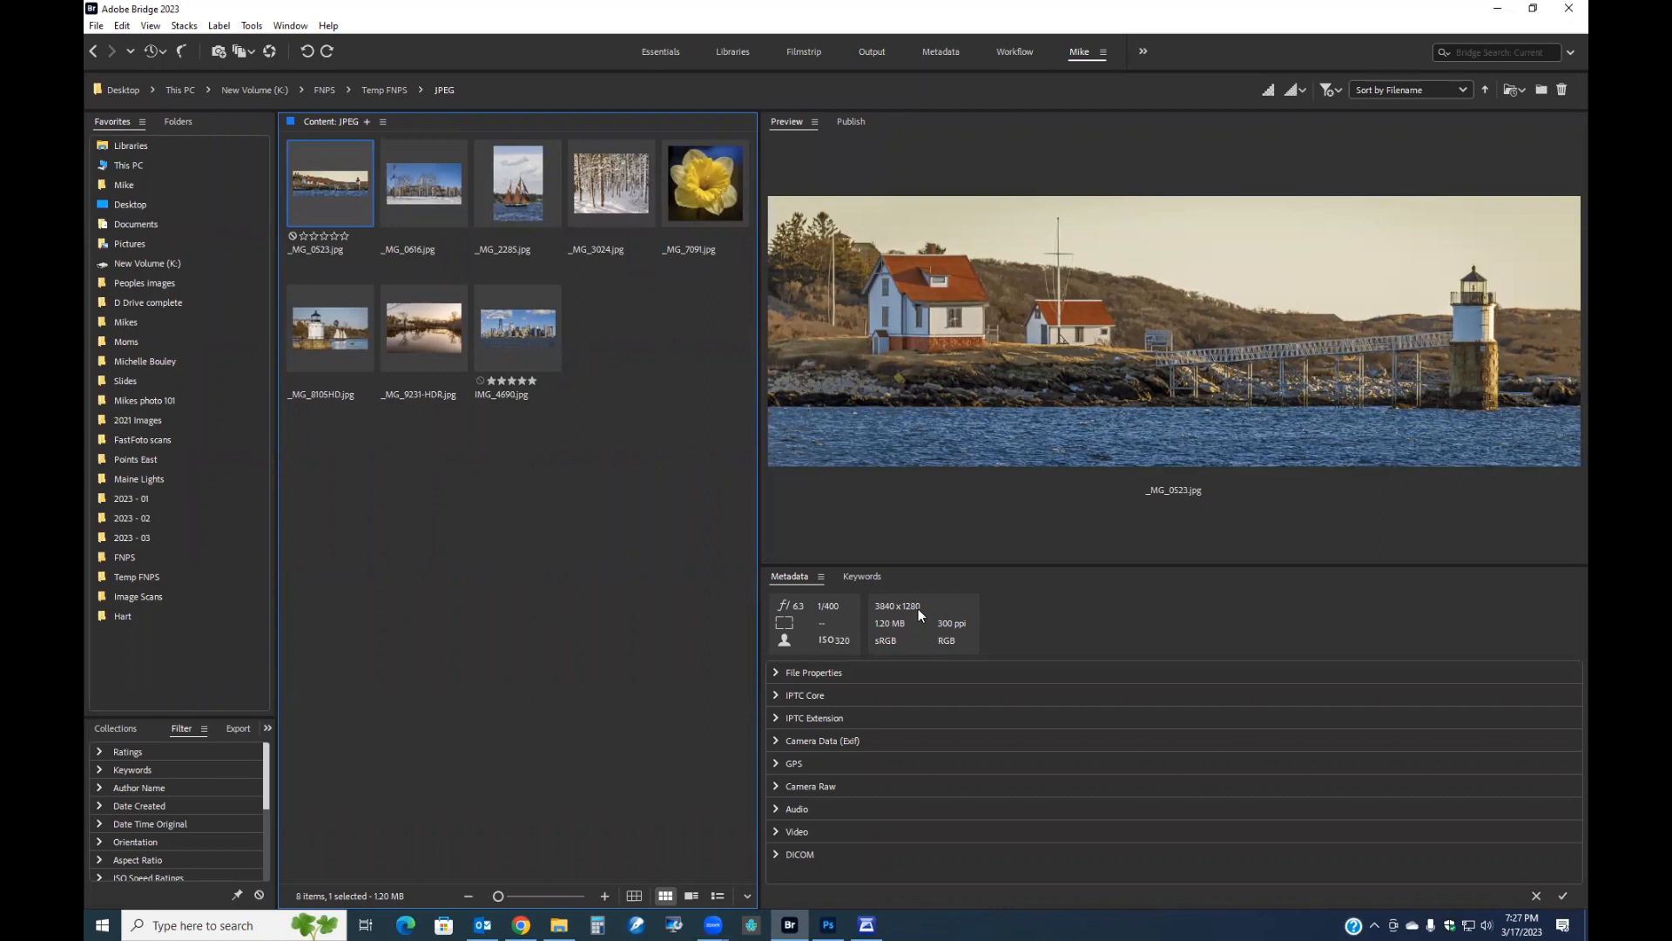
left_click(507, 200)
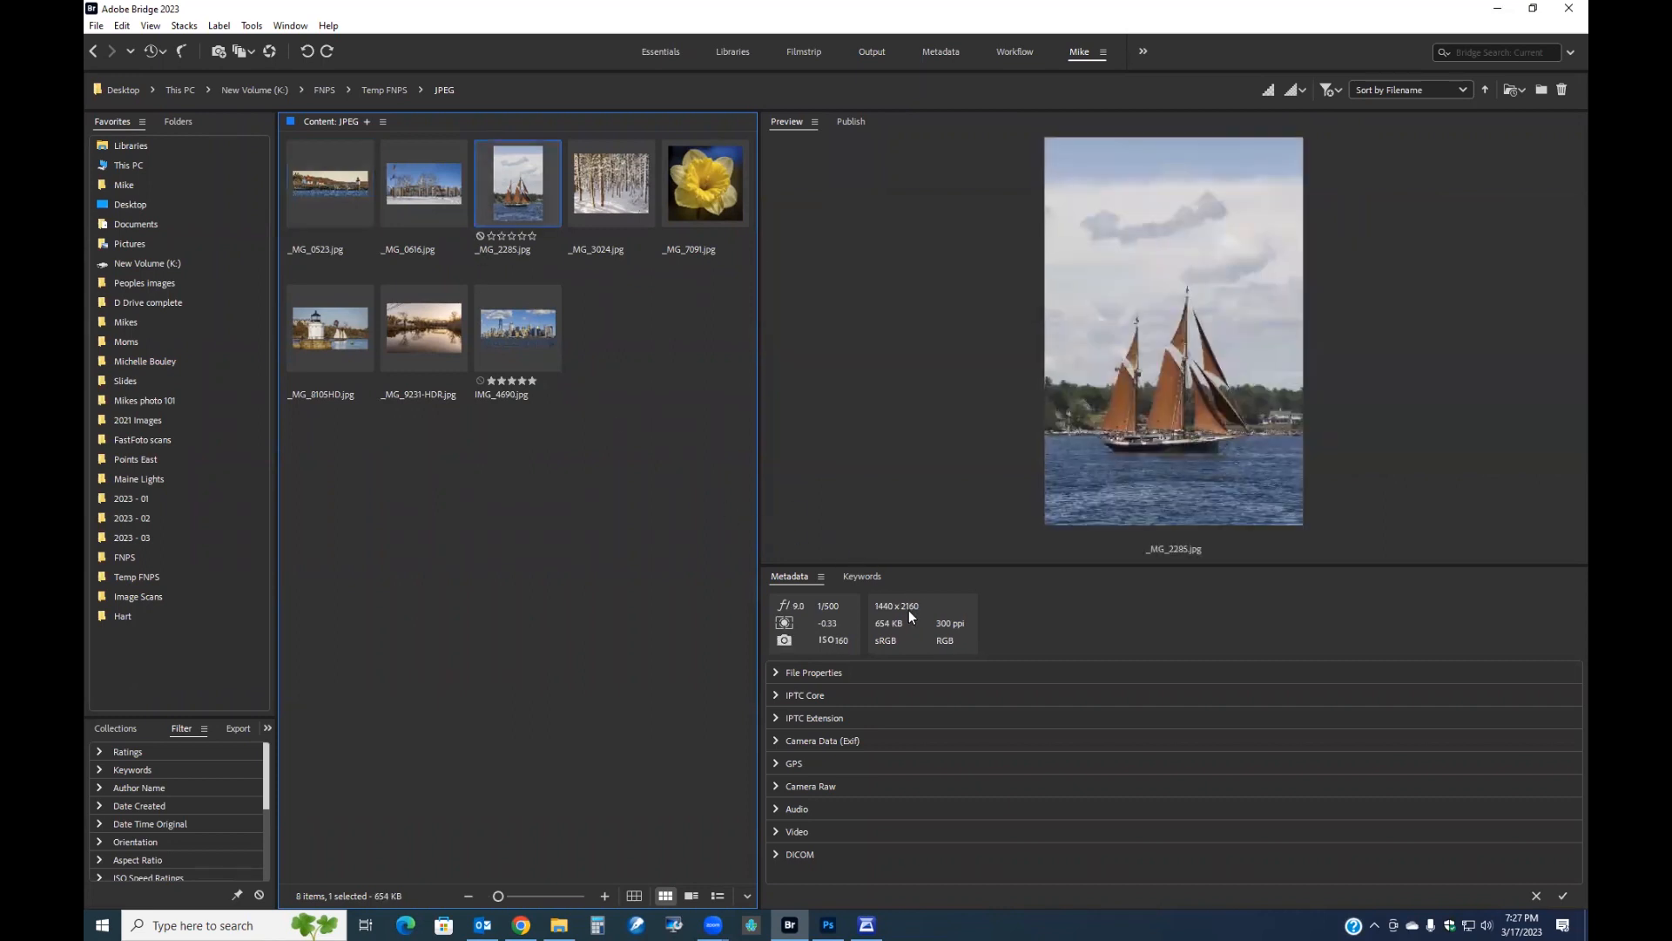
left_click(704, 194)
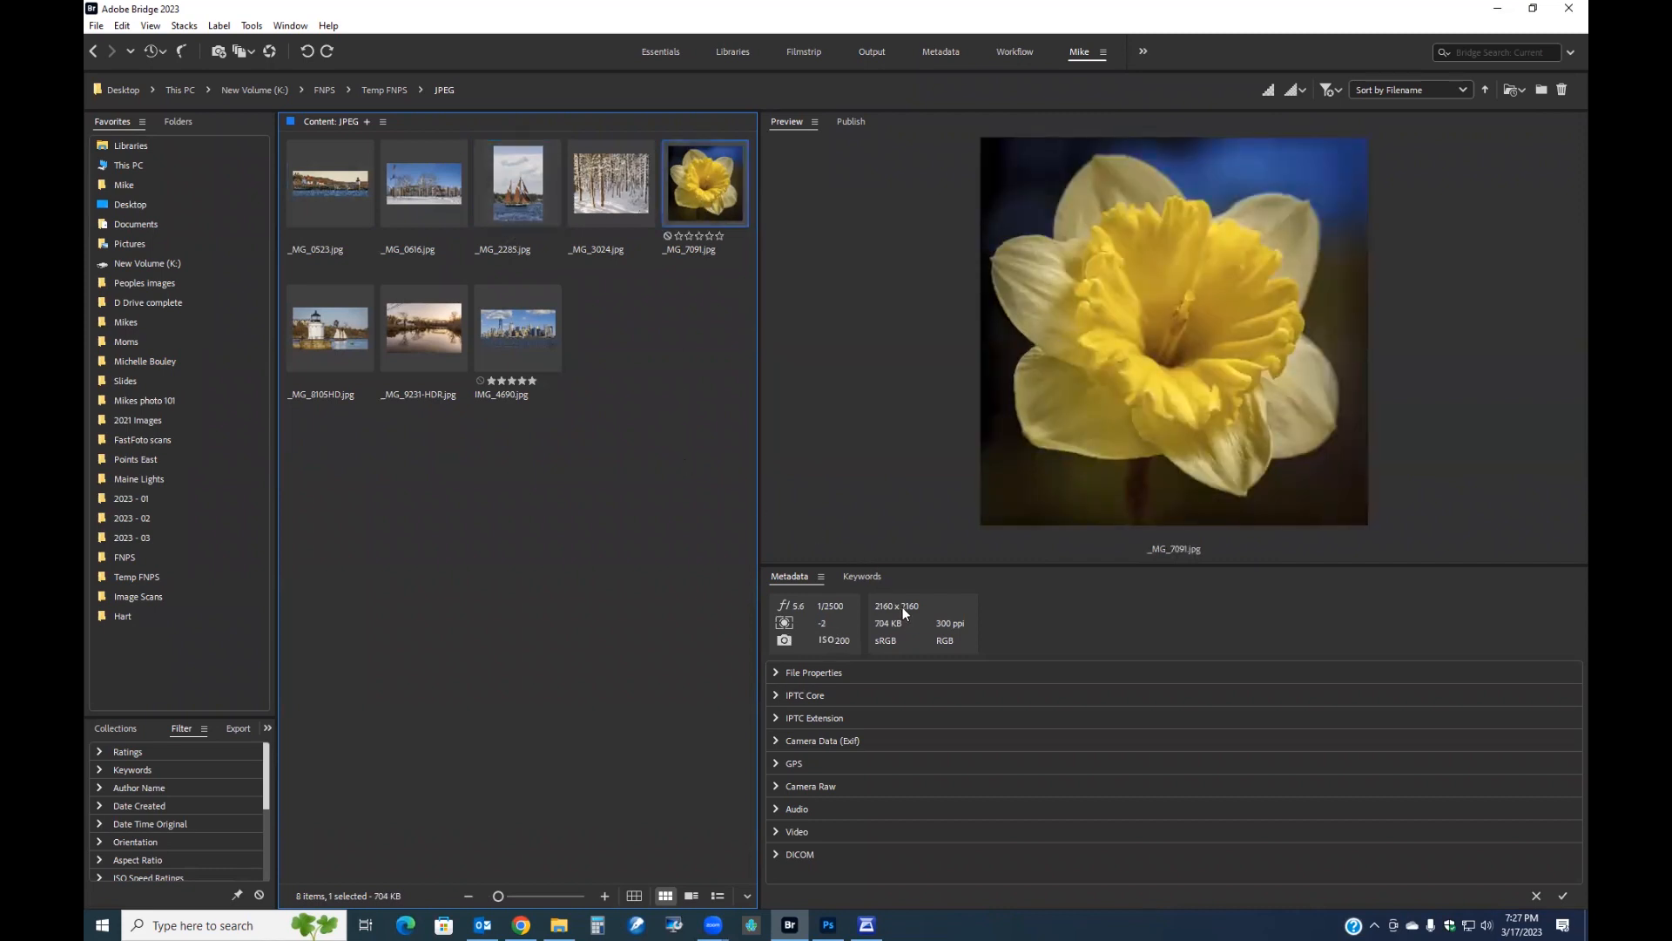
left_click(338, 335)
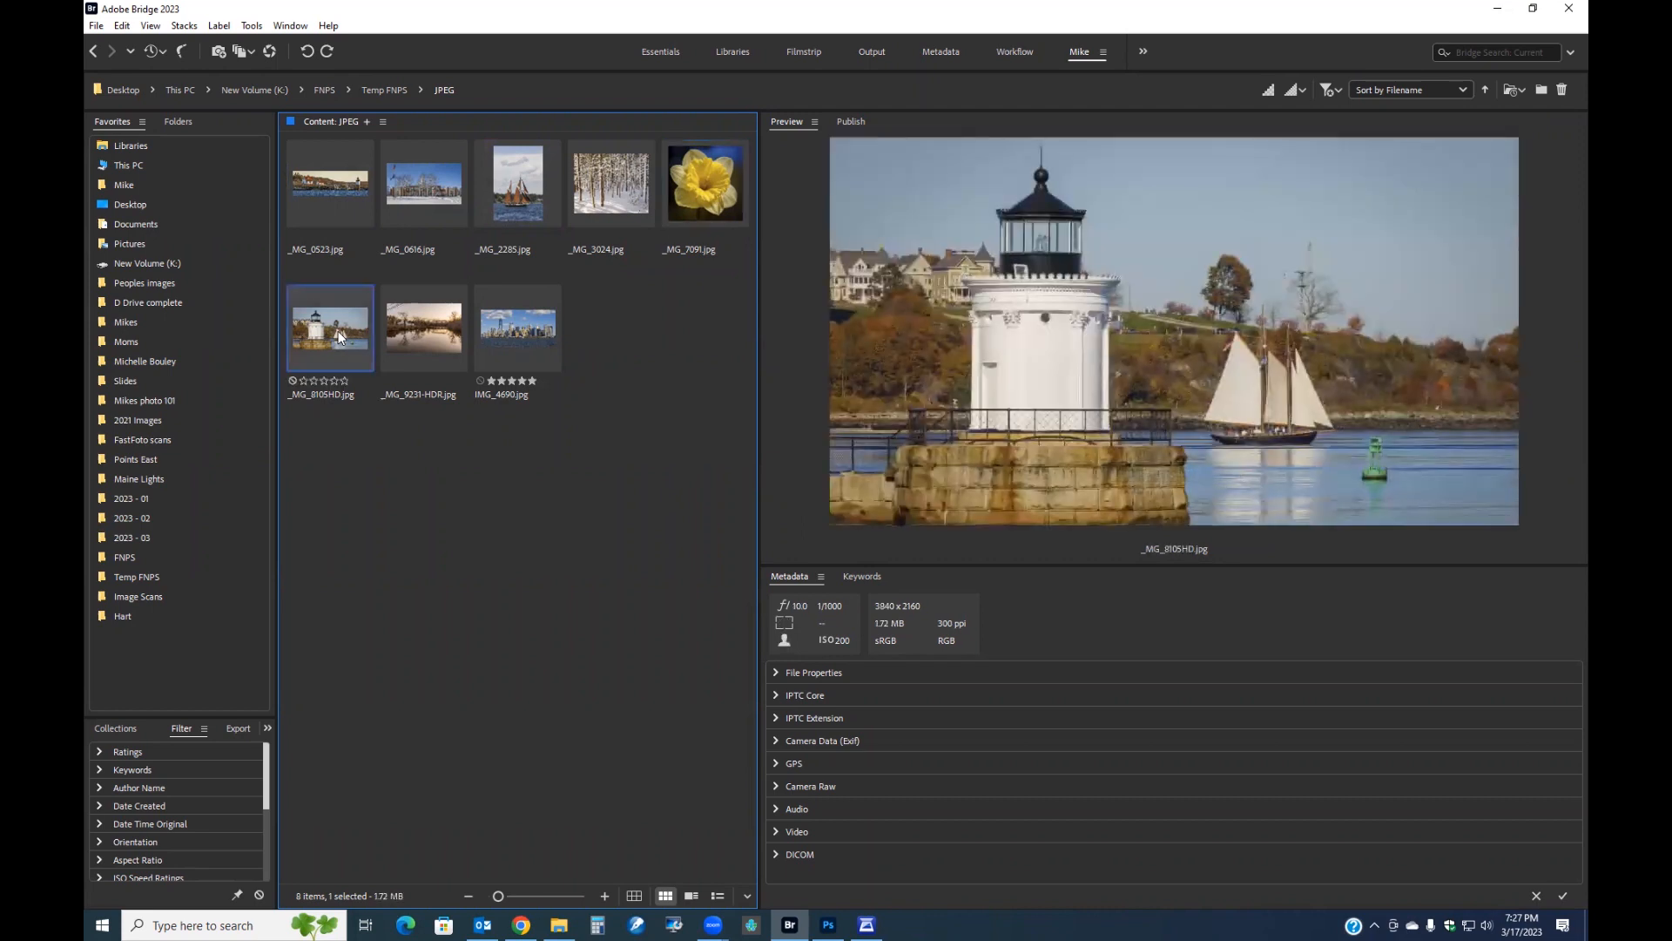
left_click(432, 327)
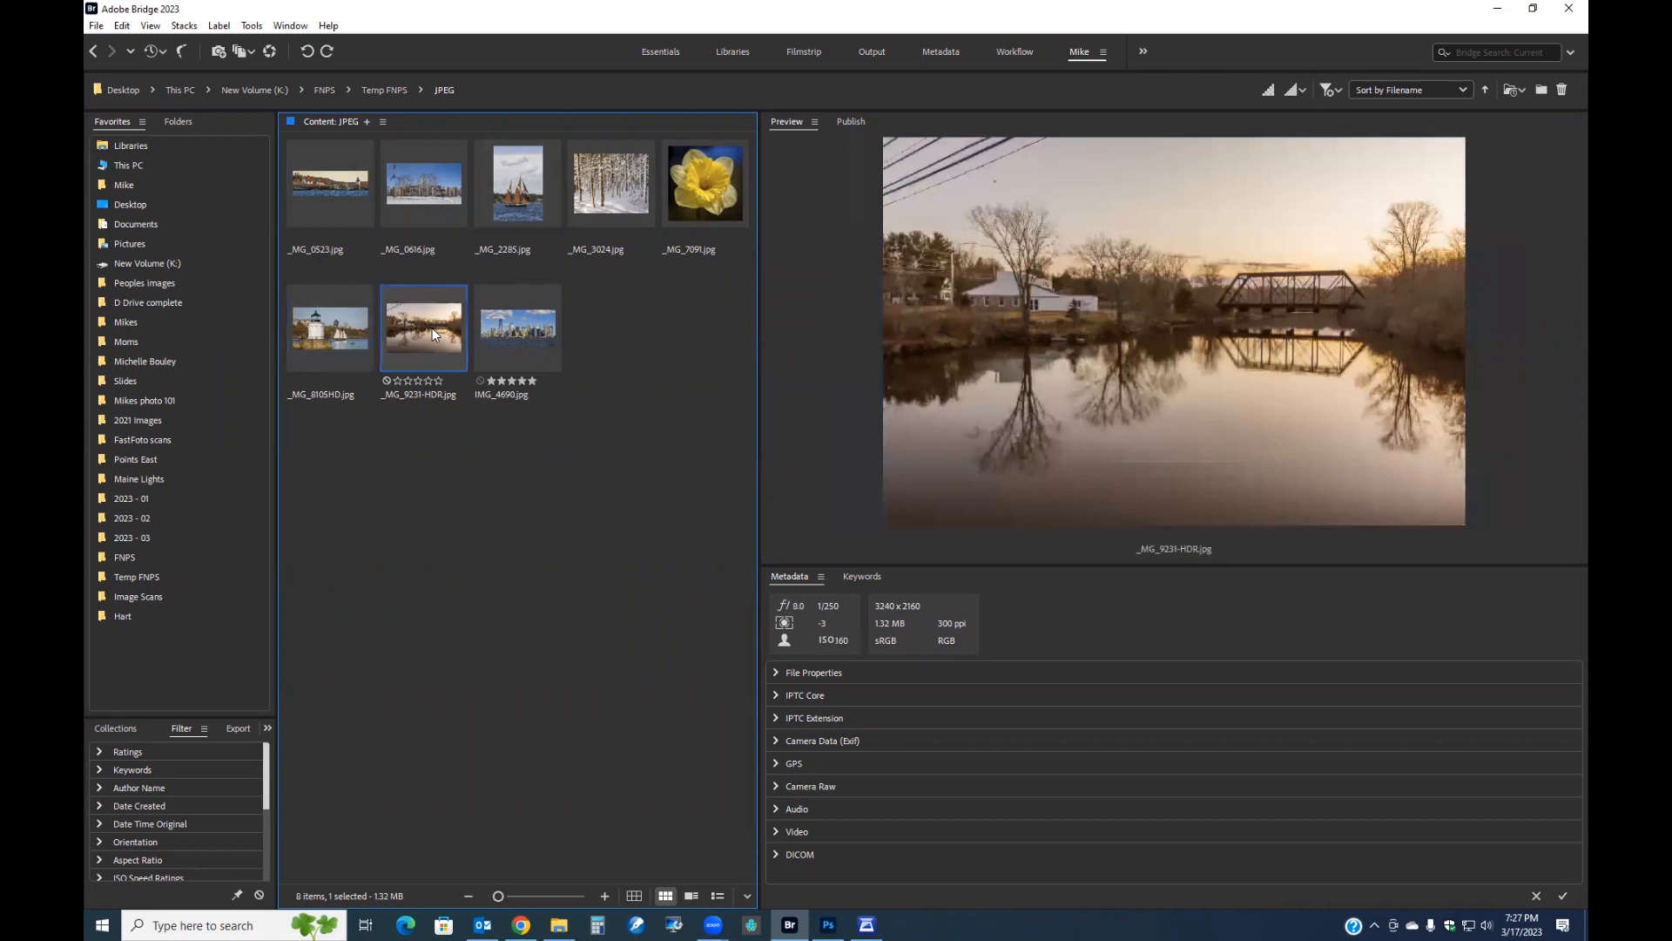
left_click(505, 333)
left_click(499, 200)
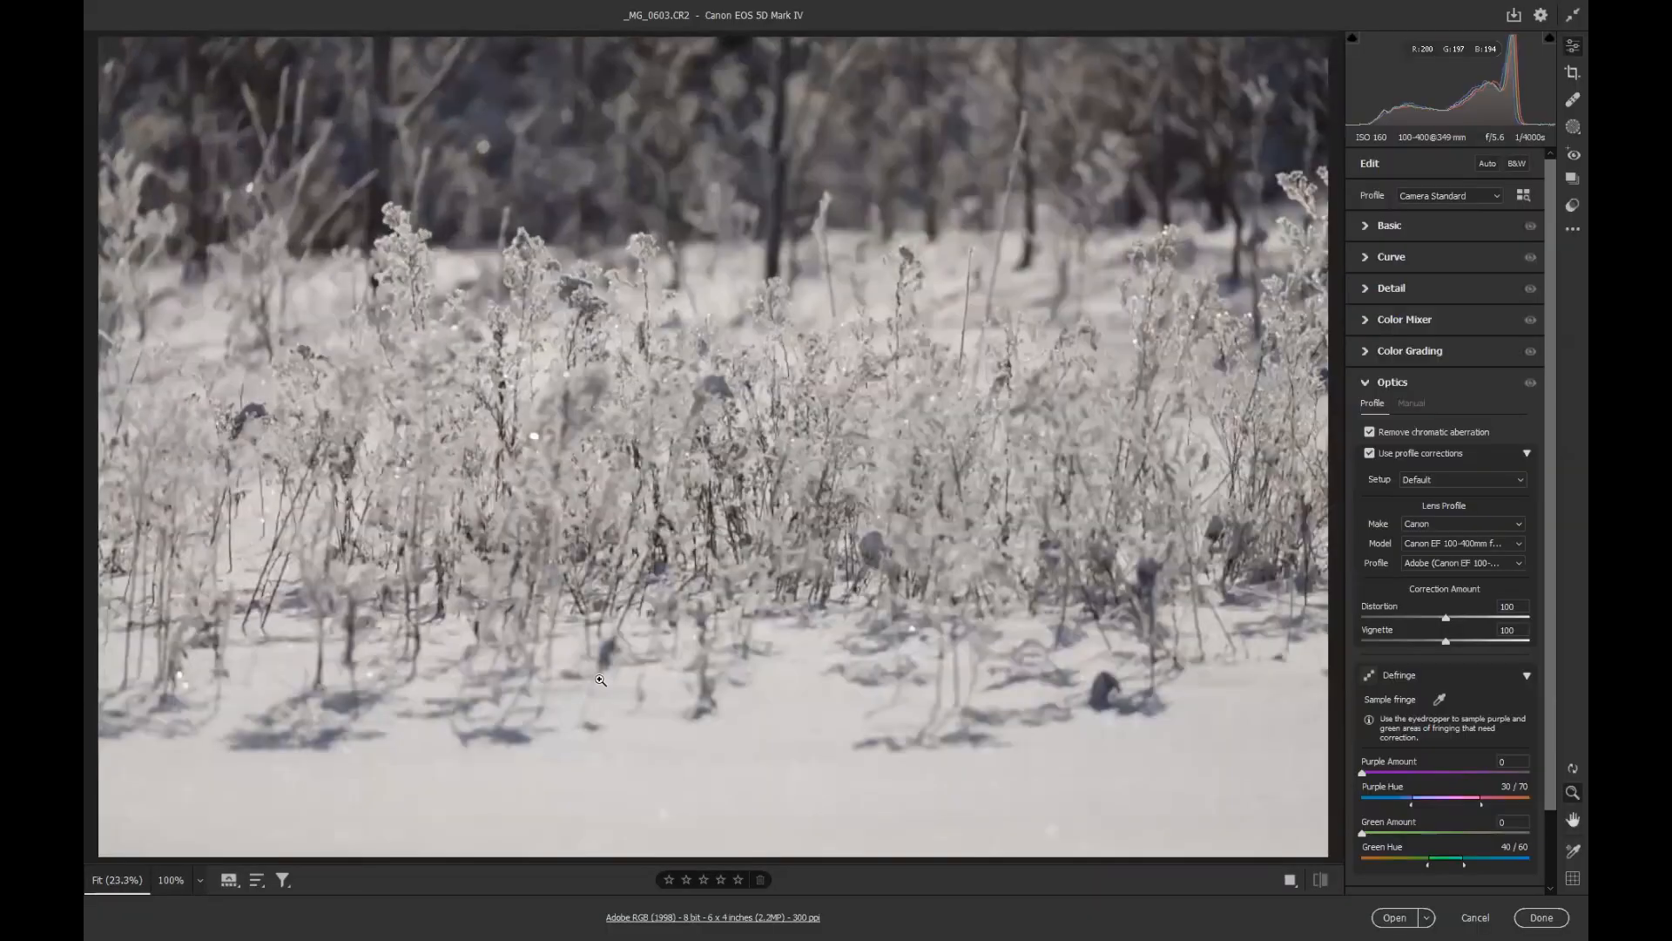
Apply Auto settings to the _MG_0603 raw file and raise Texture to about 53, Clarity 34 and Dehaze 29.
left_click(1487, 164)
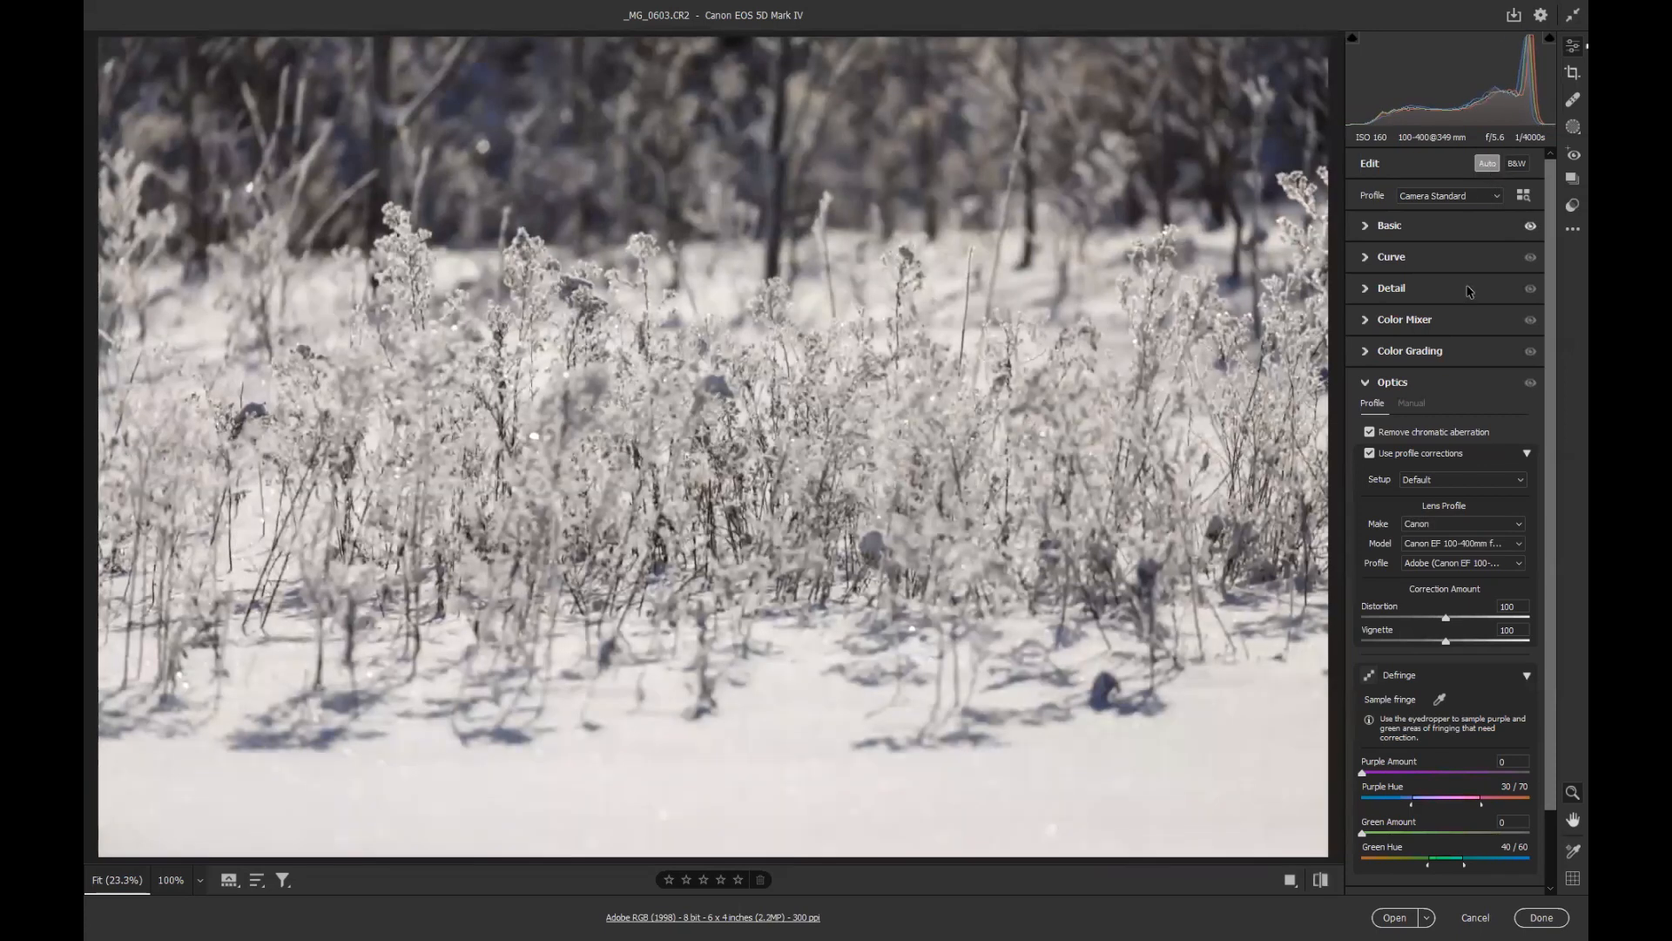
left_click(1374, 383)
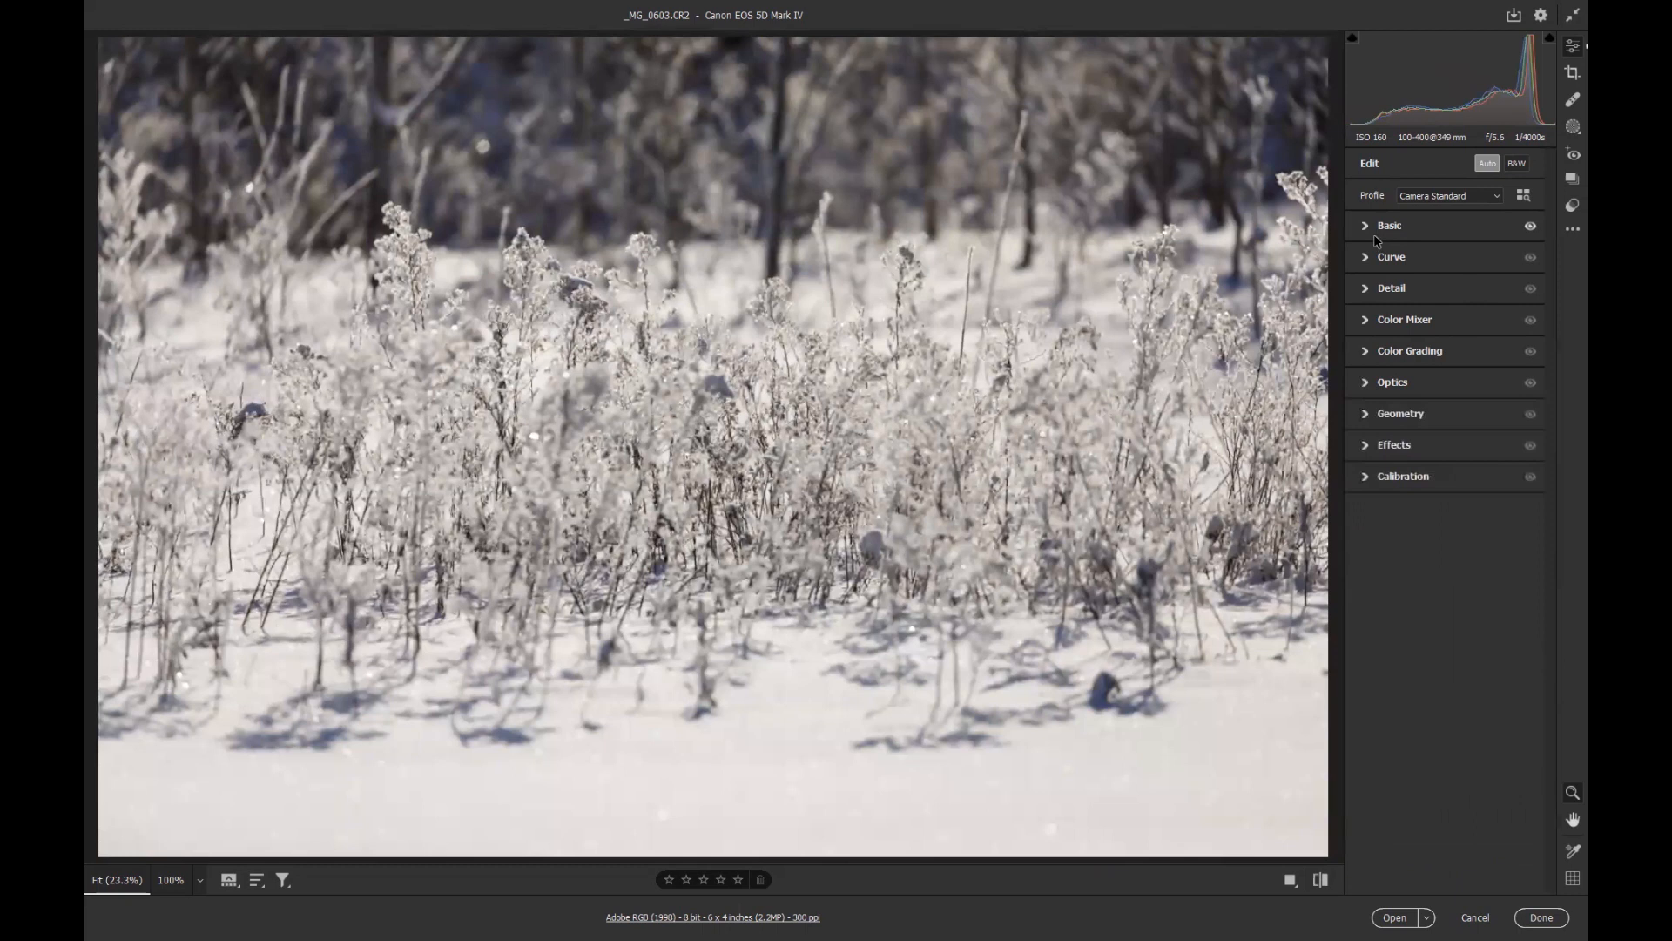
left_click(1381, 227)
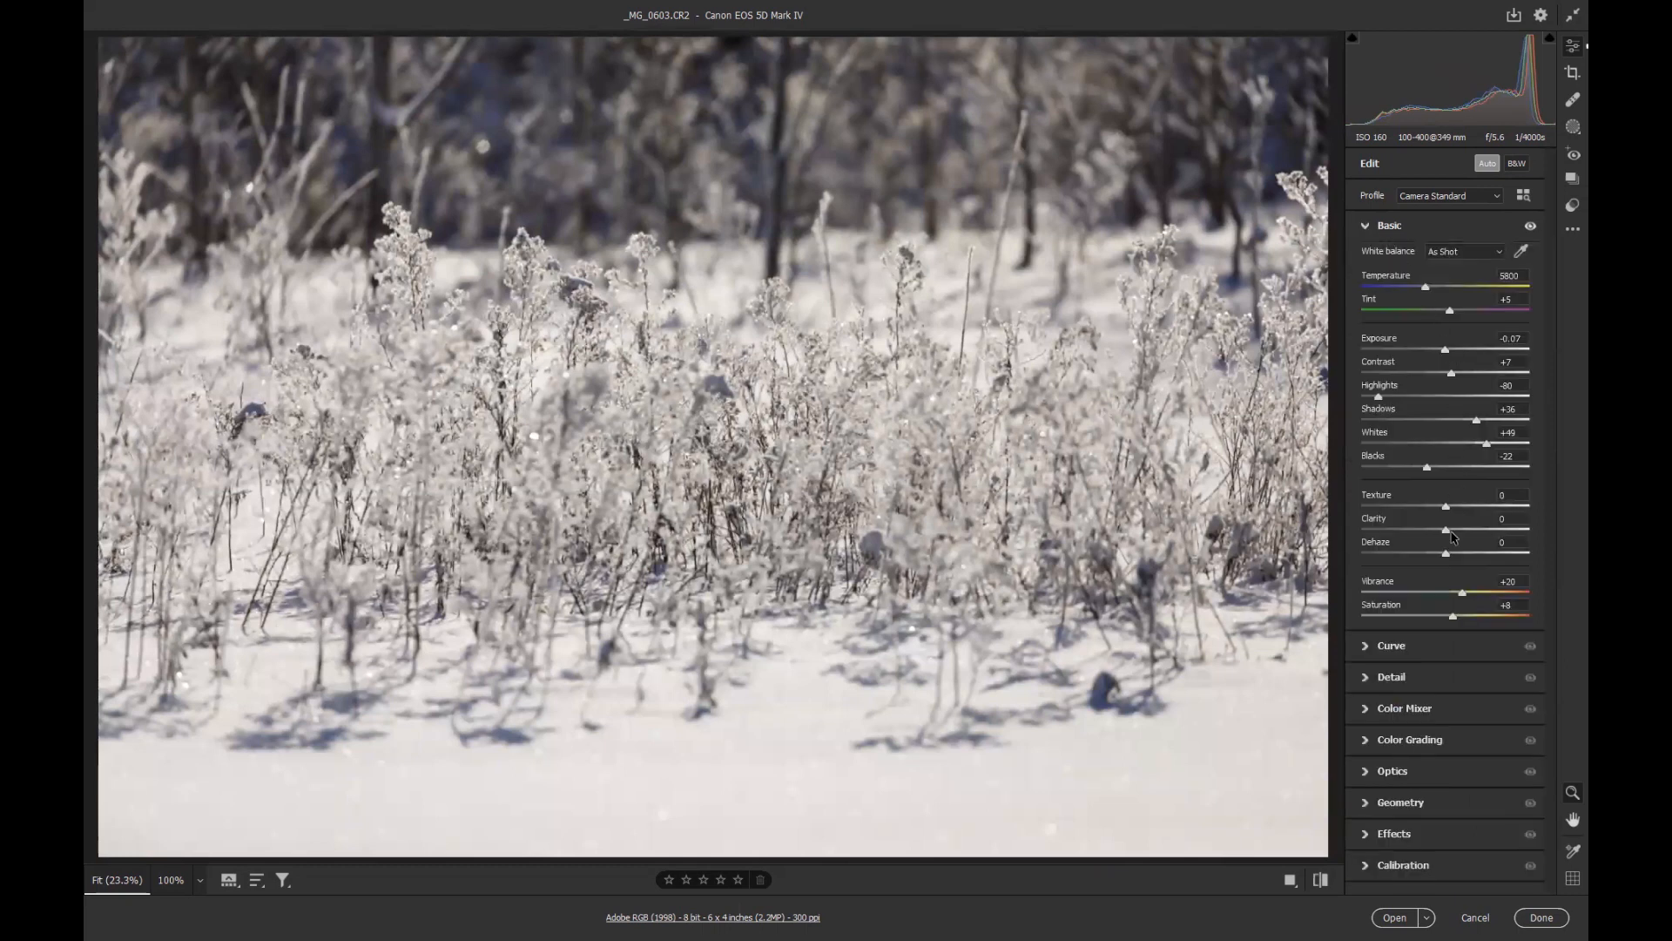
left_click_drag(1448, 554, 1490, 512)
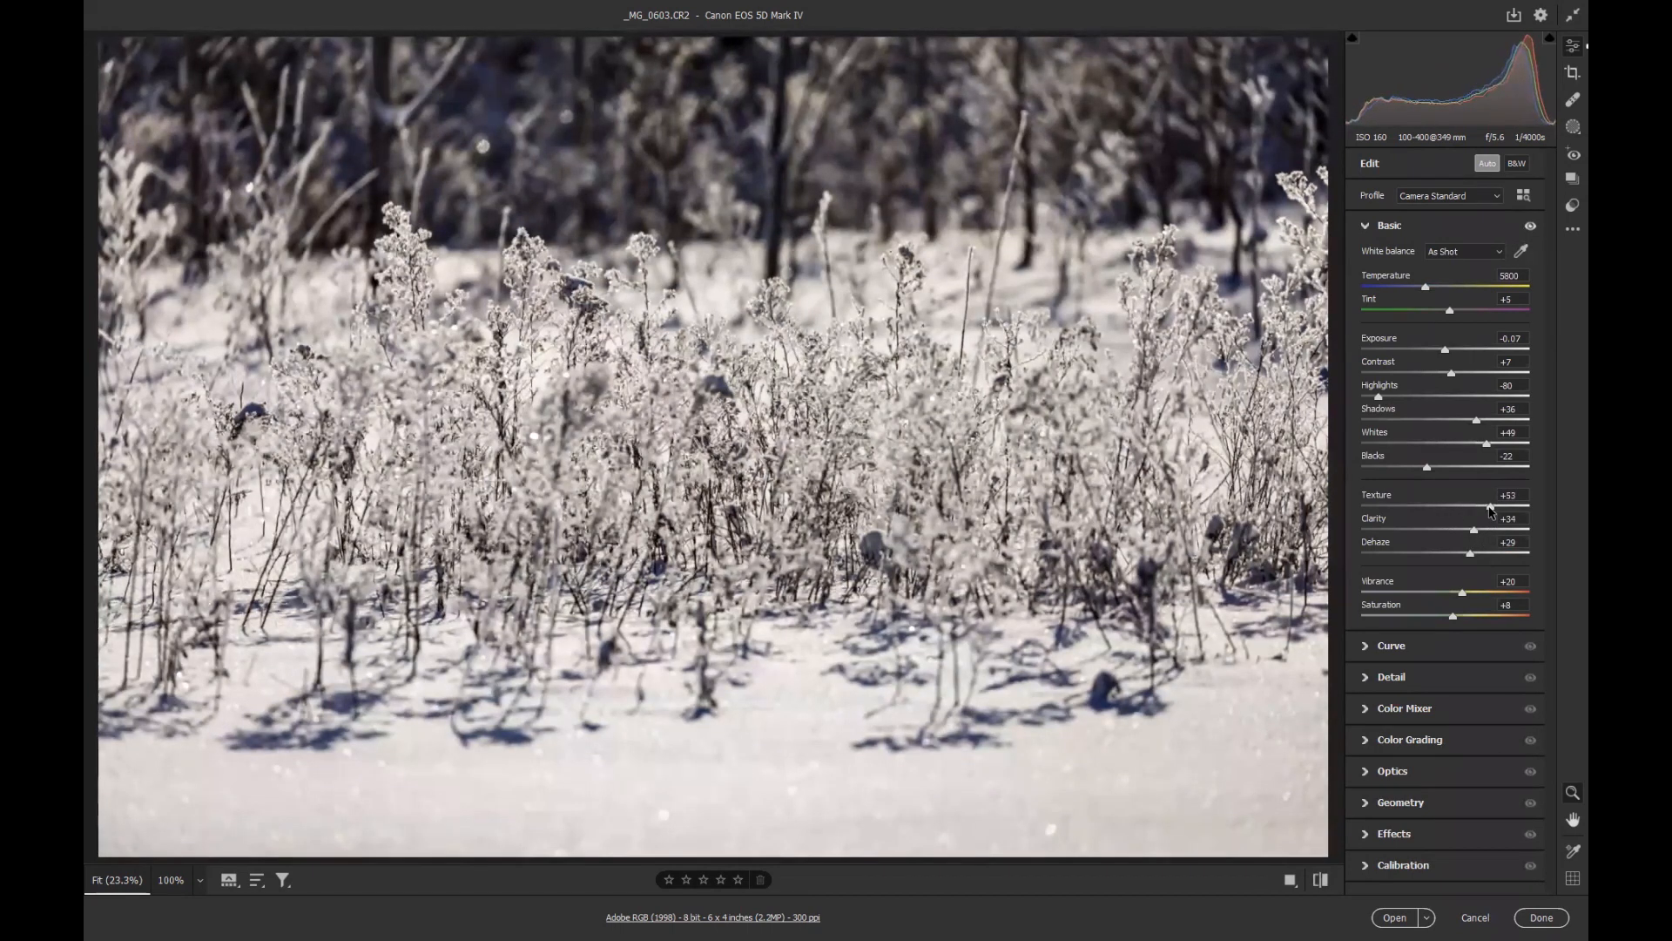
In the Detail section, set Sharpening to 87, Radius to 2.1, Detail to 54 and Masking to 53.
left_click(1407, 673)
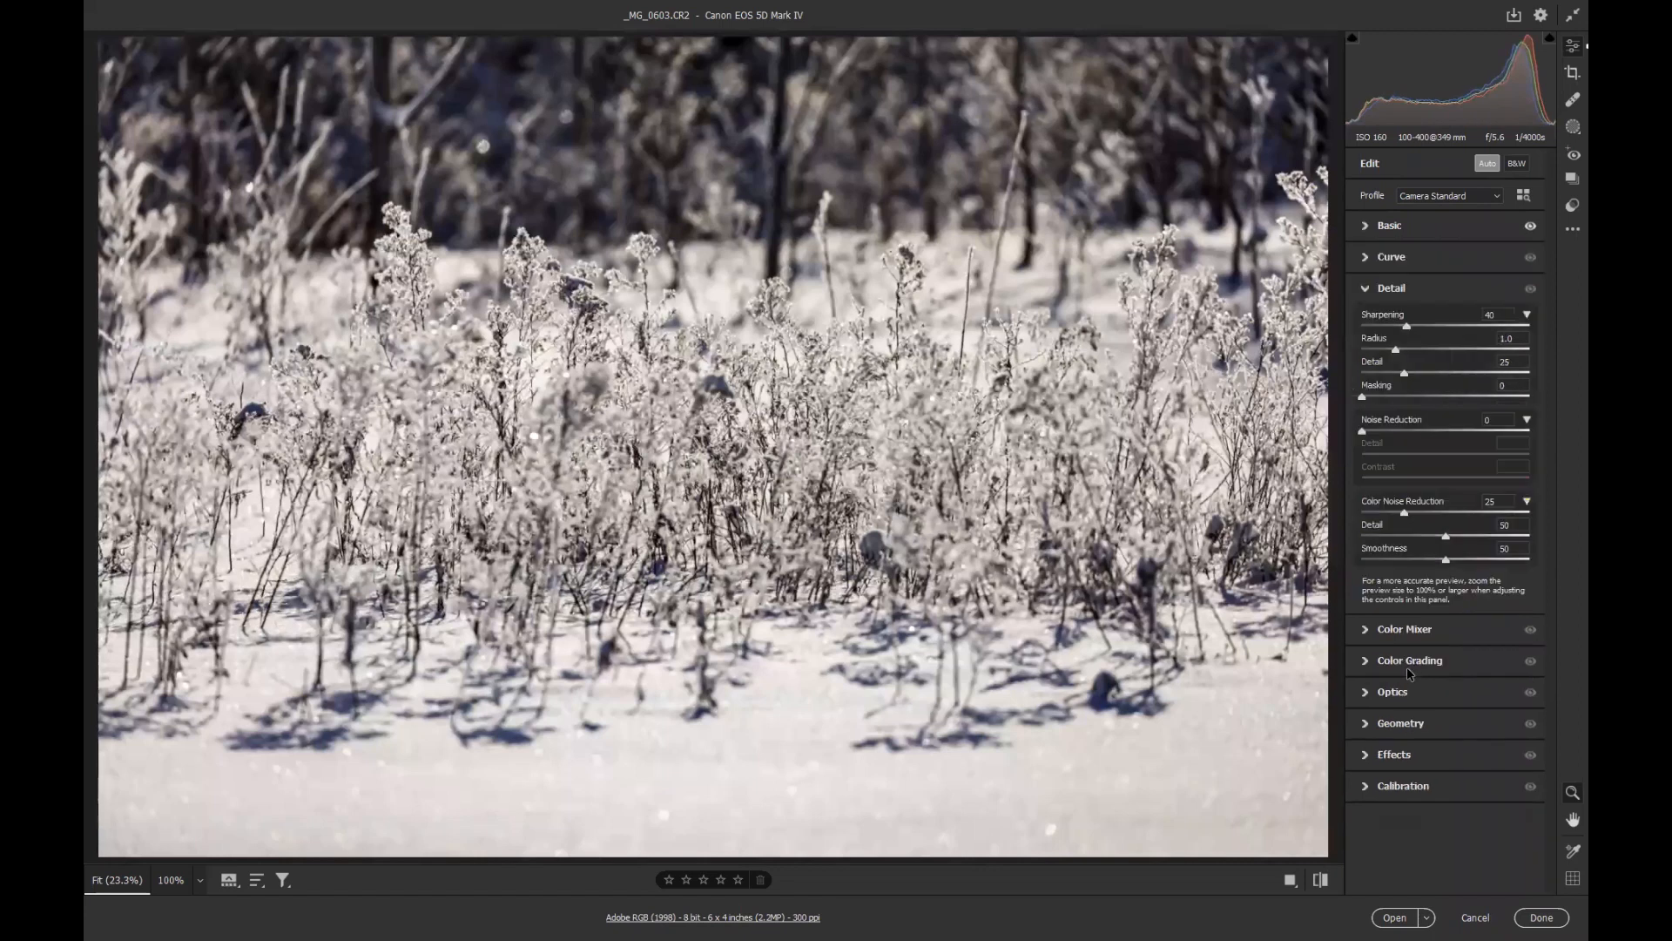
left_click_drag(1408, 325, 1420, 438)
left_click(1446, 372)
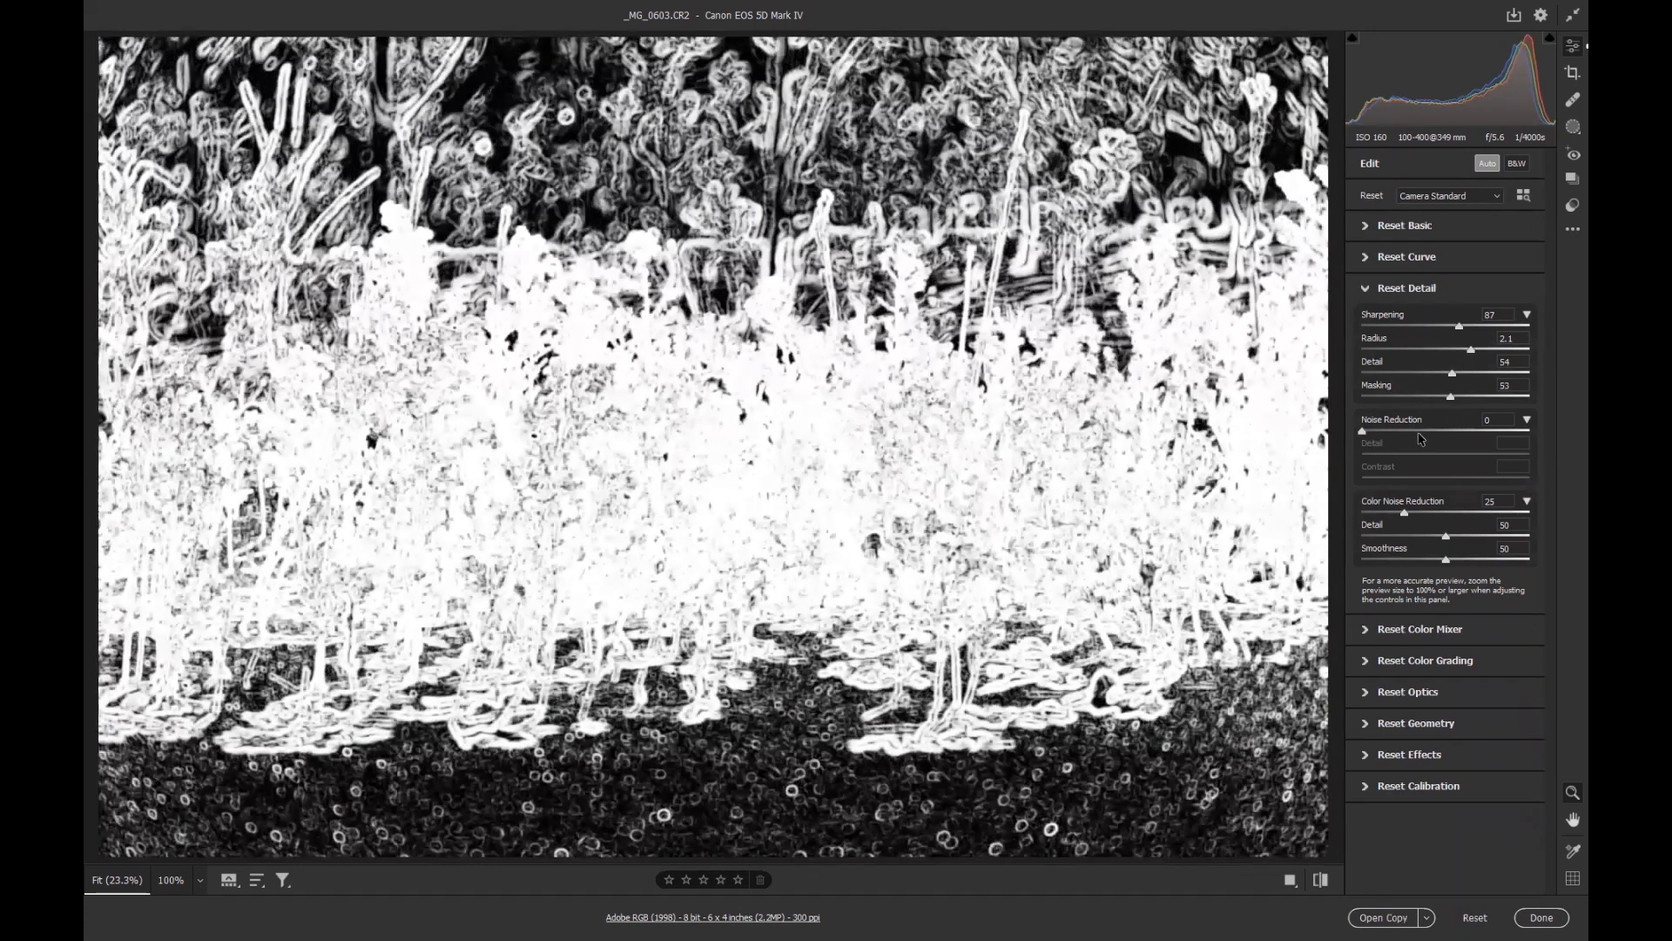
Cool the white balance to Temperature 4950 and Tint -7.
left_click(1397, 228)
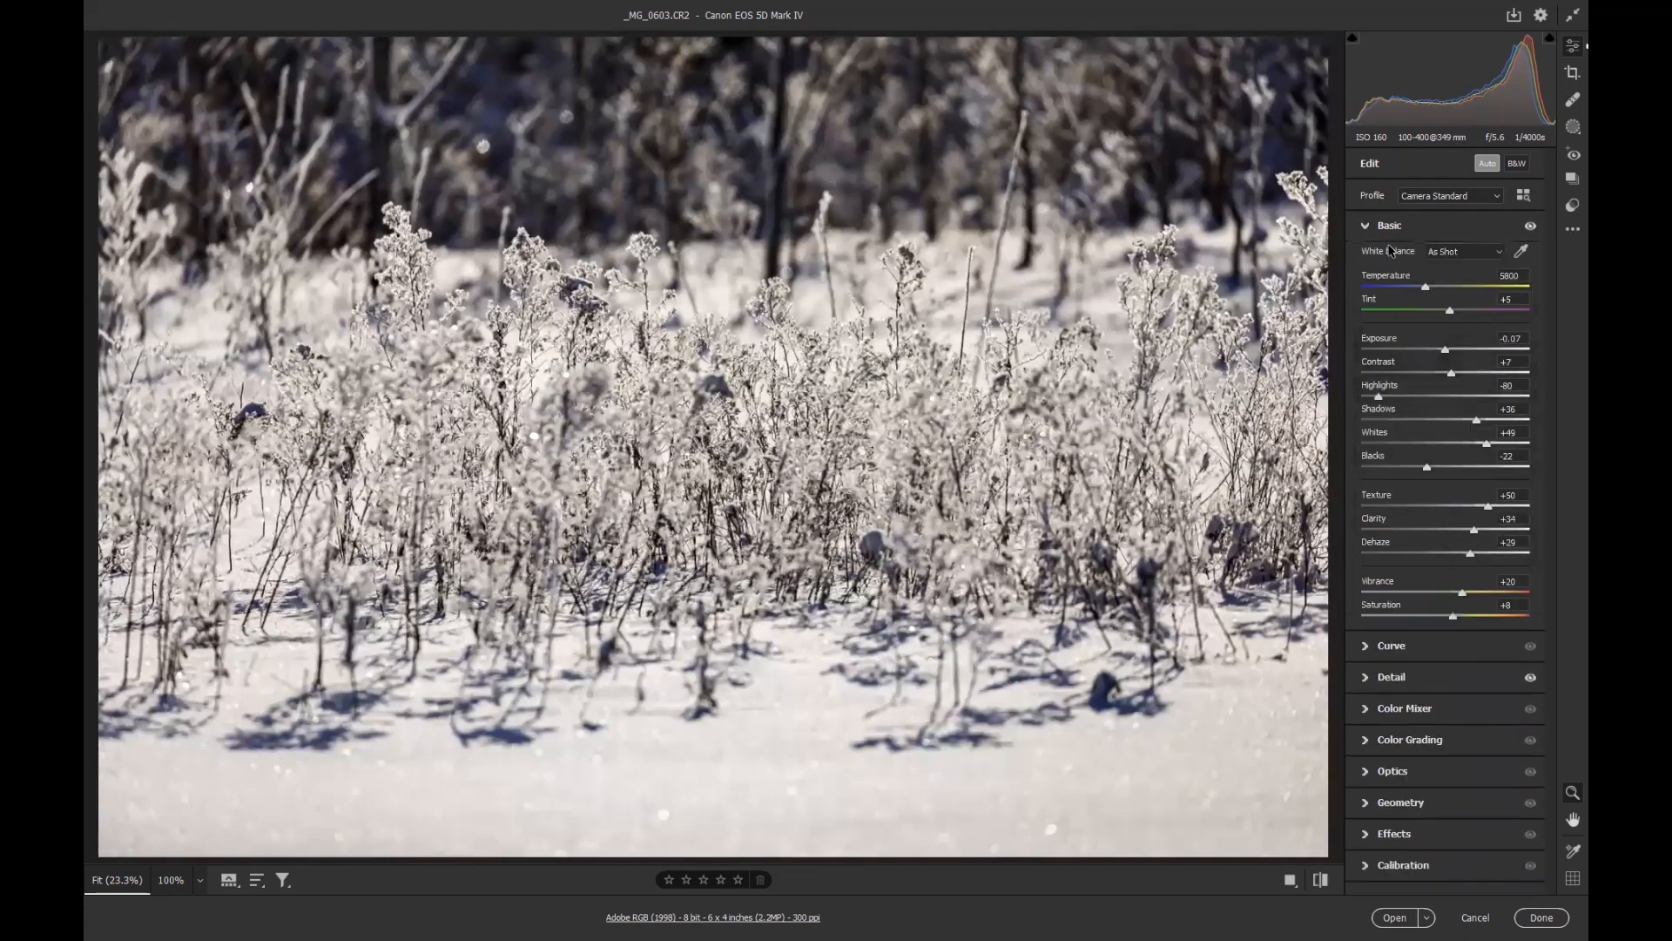
mouse_move(1426, 288)
left_mouse_down()
mouse_move(1405, 291)
mouse_move(1440, 312)
left_mouse_up()
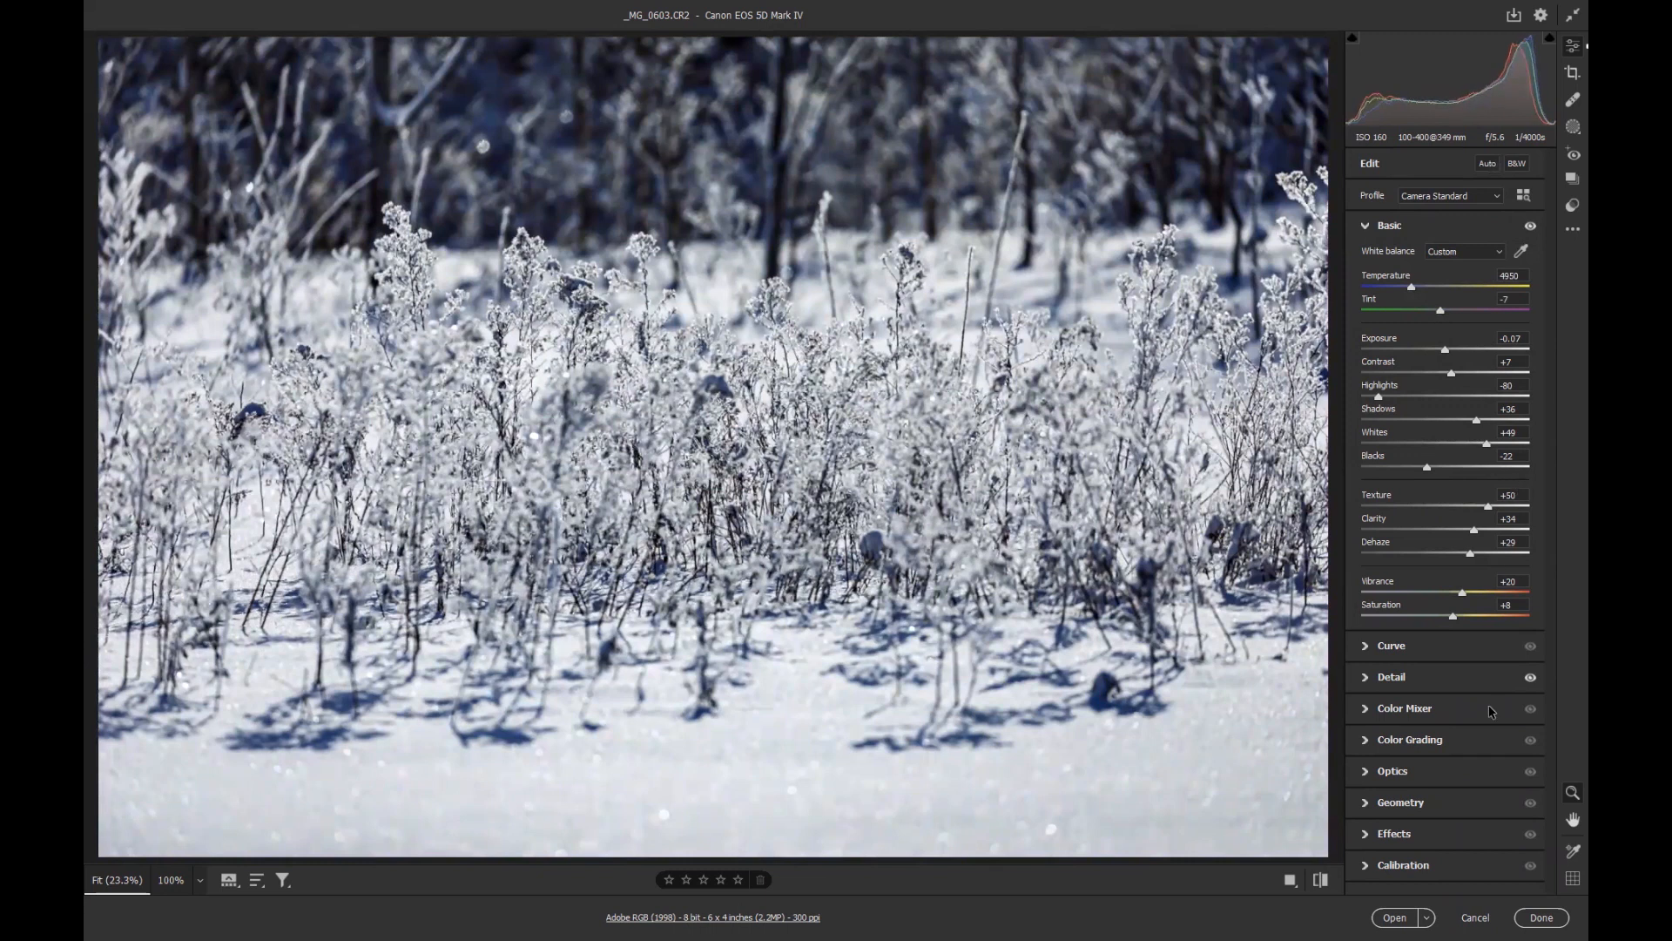
In the Effects section, set Vignetting to -15.
left_click(1411, 834)
left_click_drag(1444, 566, 1432, 566)
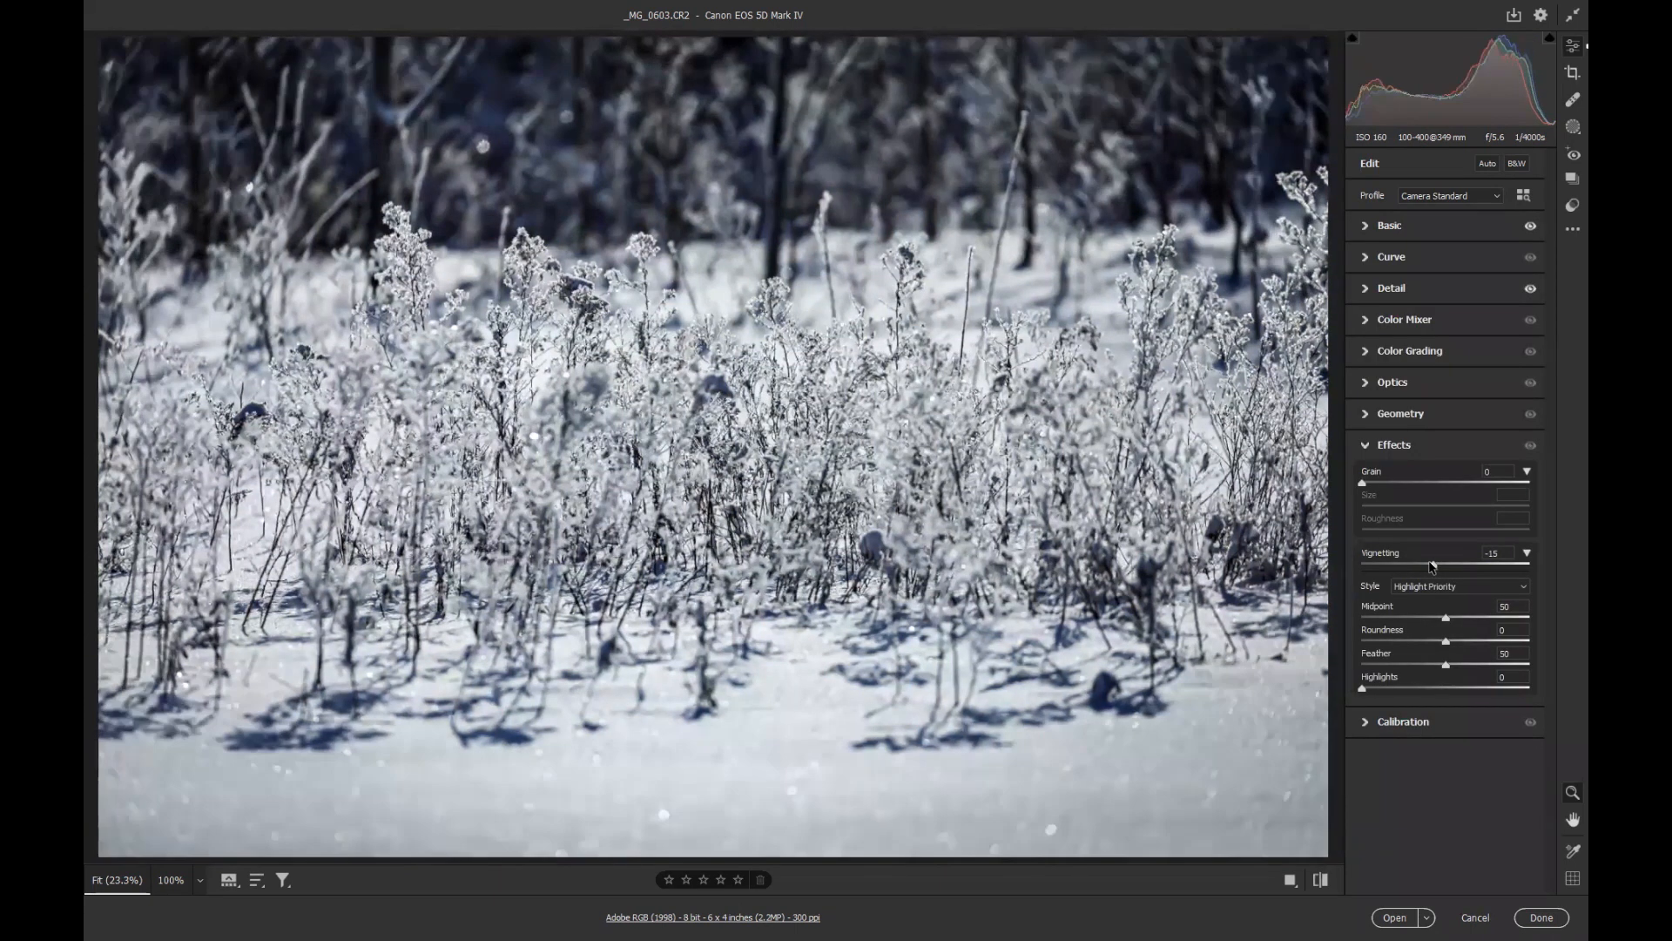
Crop the image using the 16 x 9 aspect ratio preset.
left_click(1570, 78)
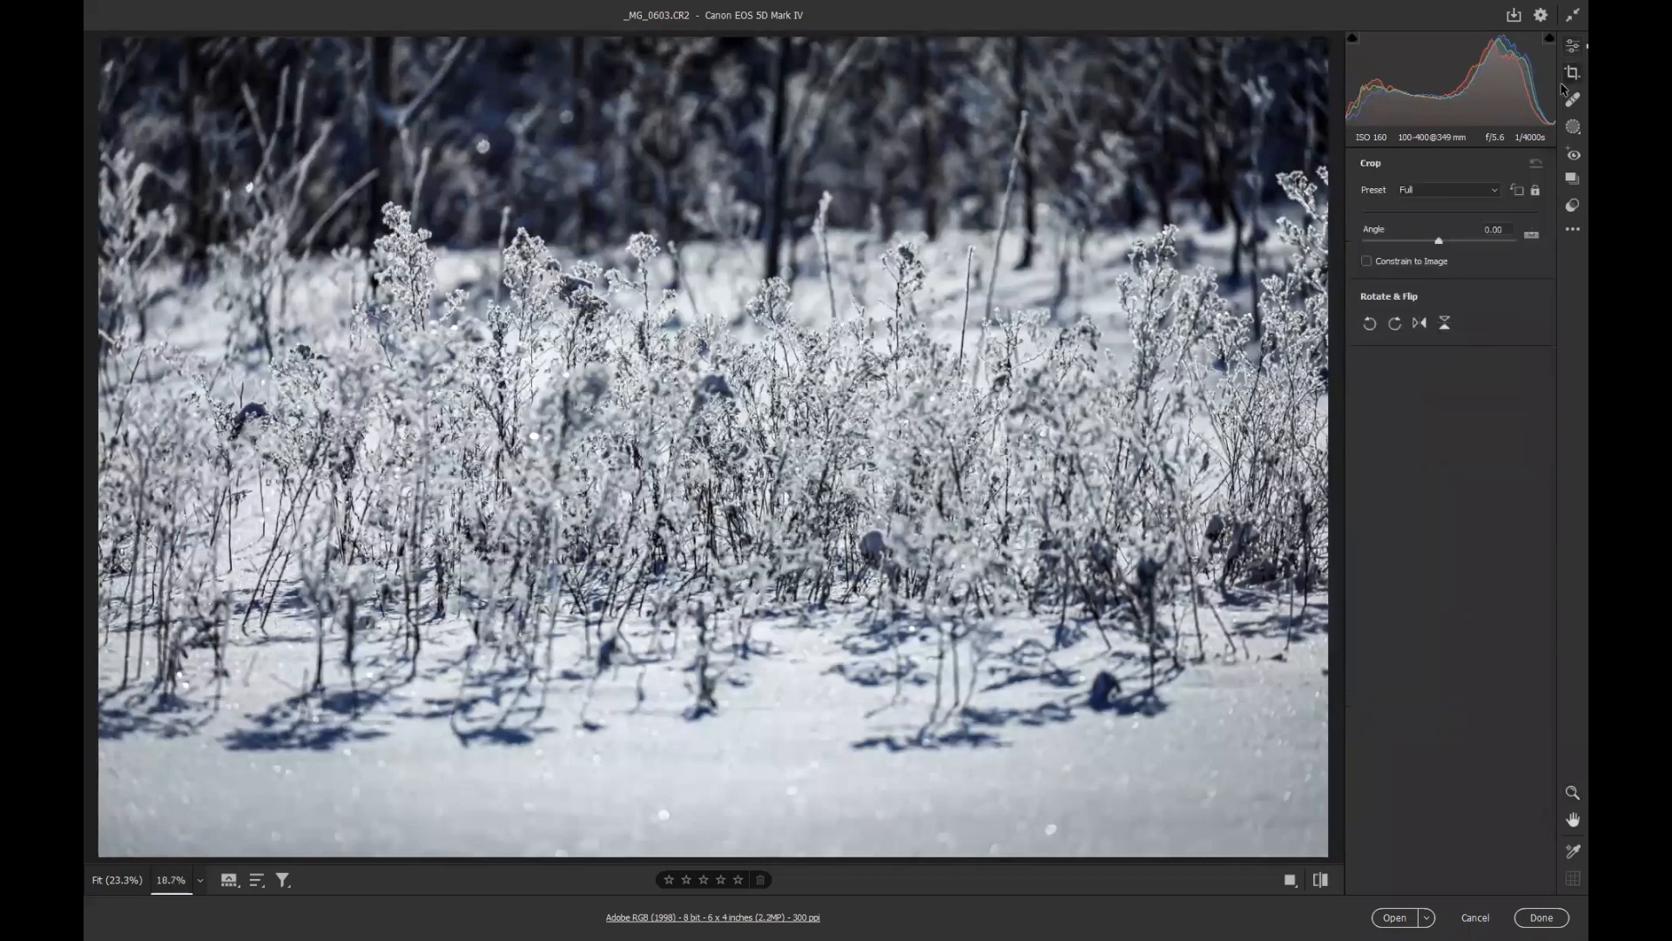
left_click(1433, 189)
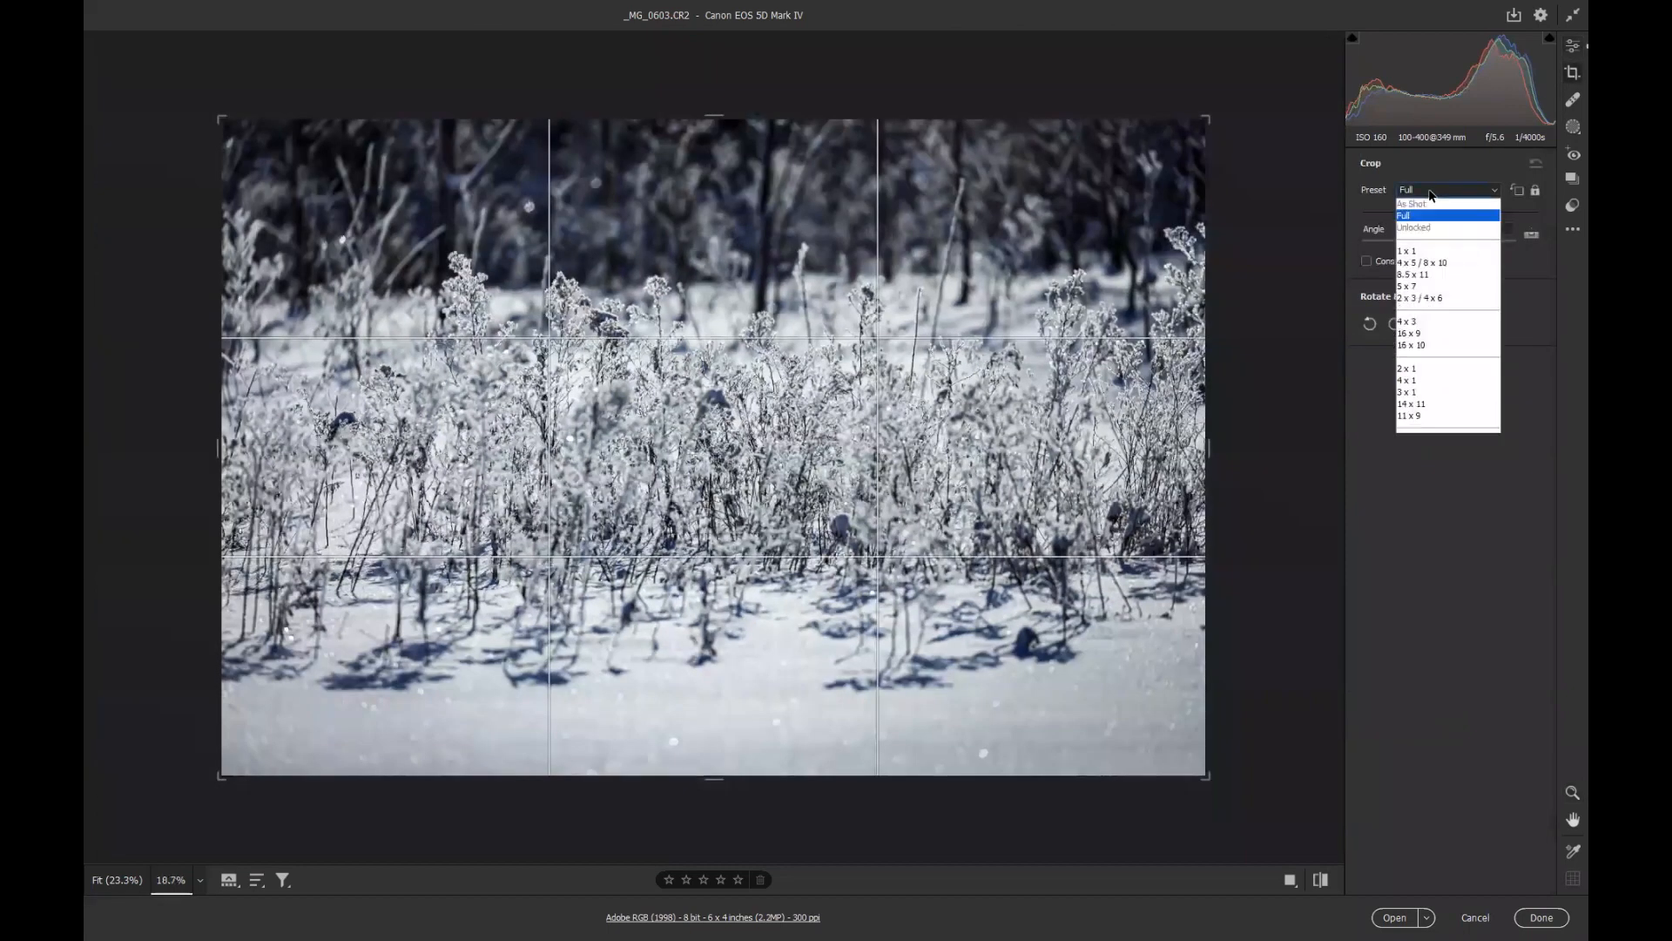
left_click(1413, 334)
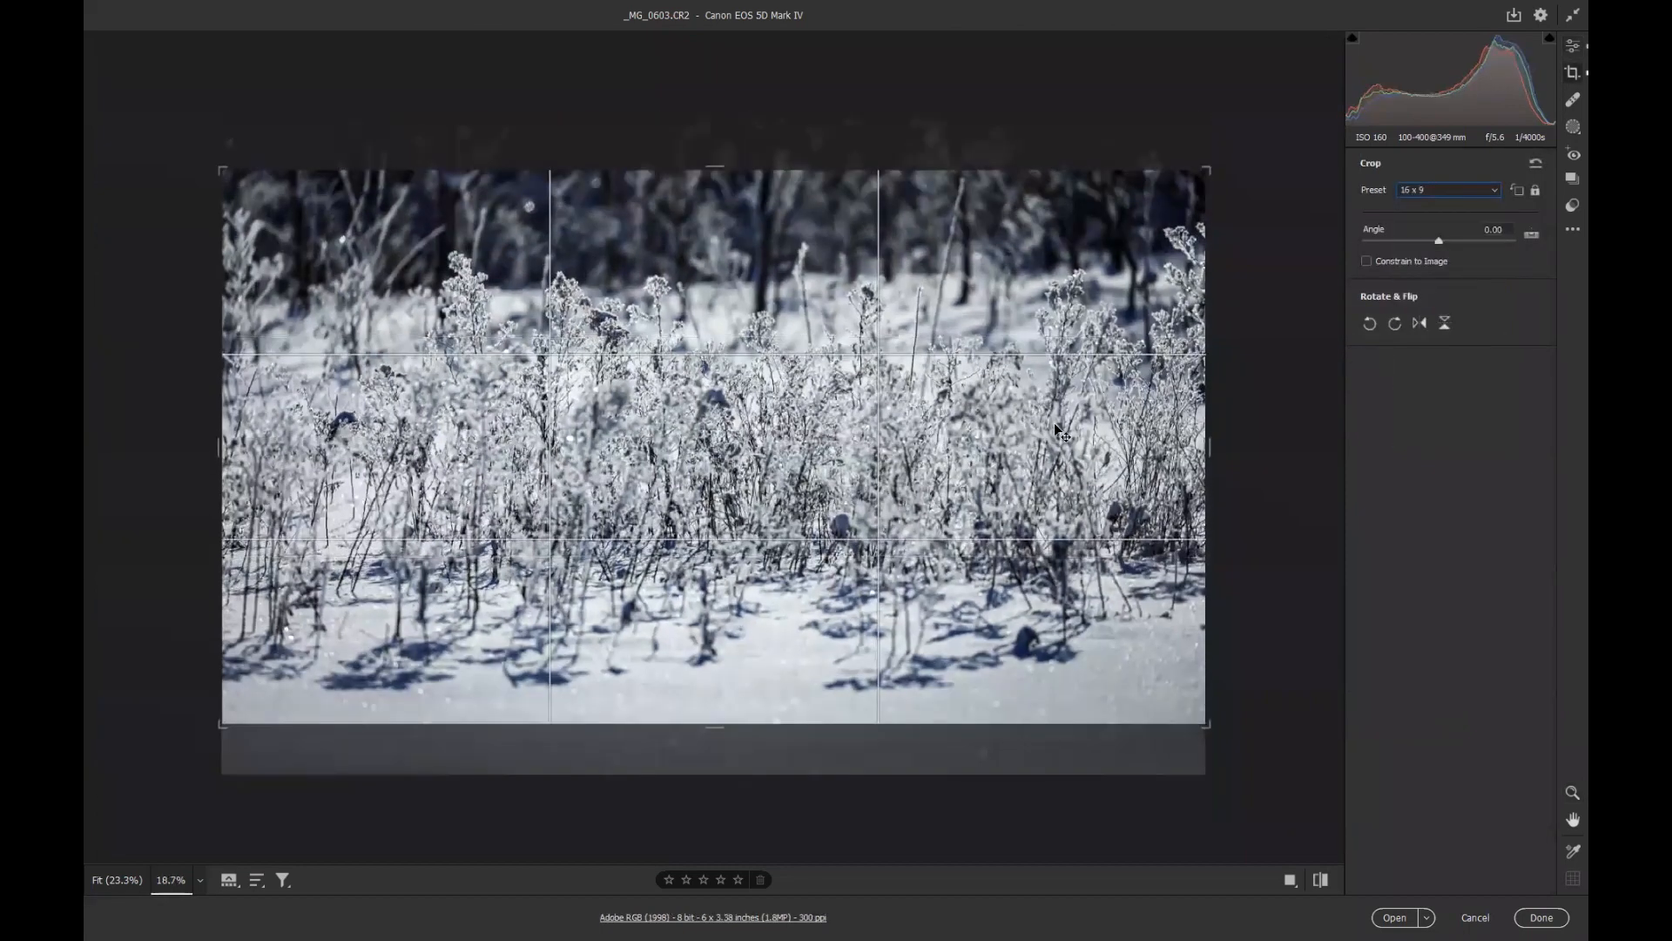
Reposition and resize the 16 x 9 crop frame over the frosted plants, apply the crop and finish in Camera Raw.
left_click_drag(933, 428, 926, 436)
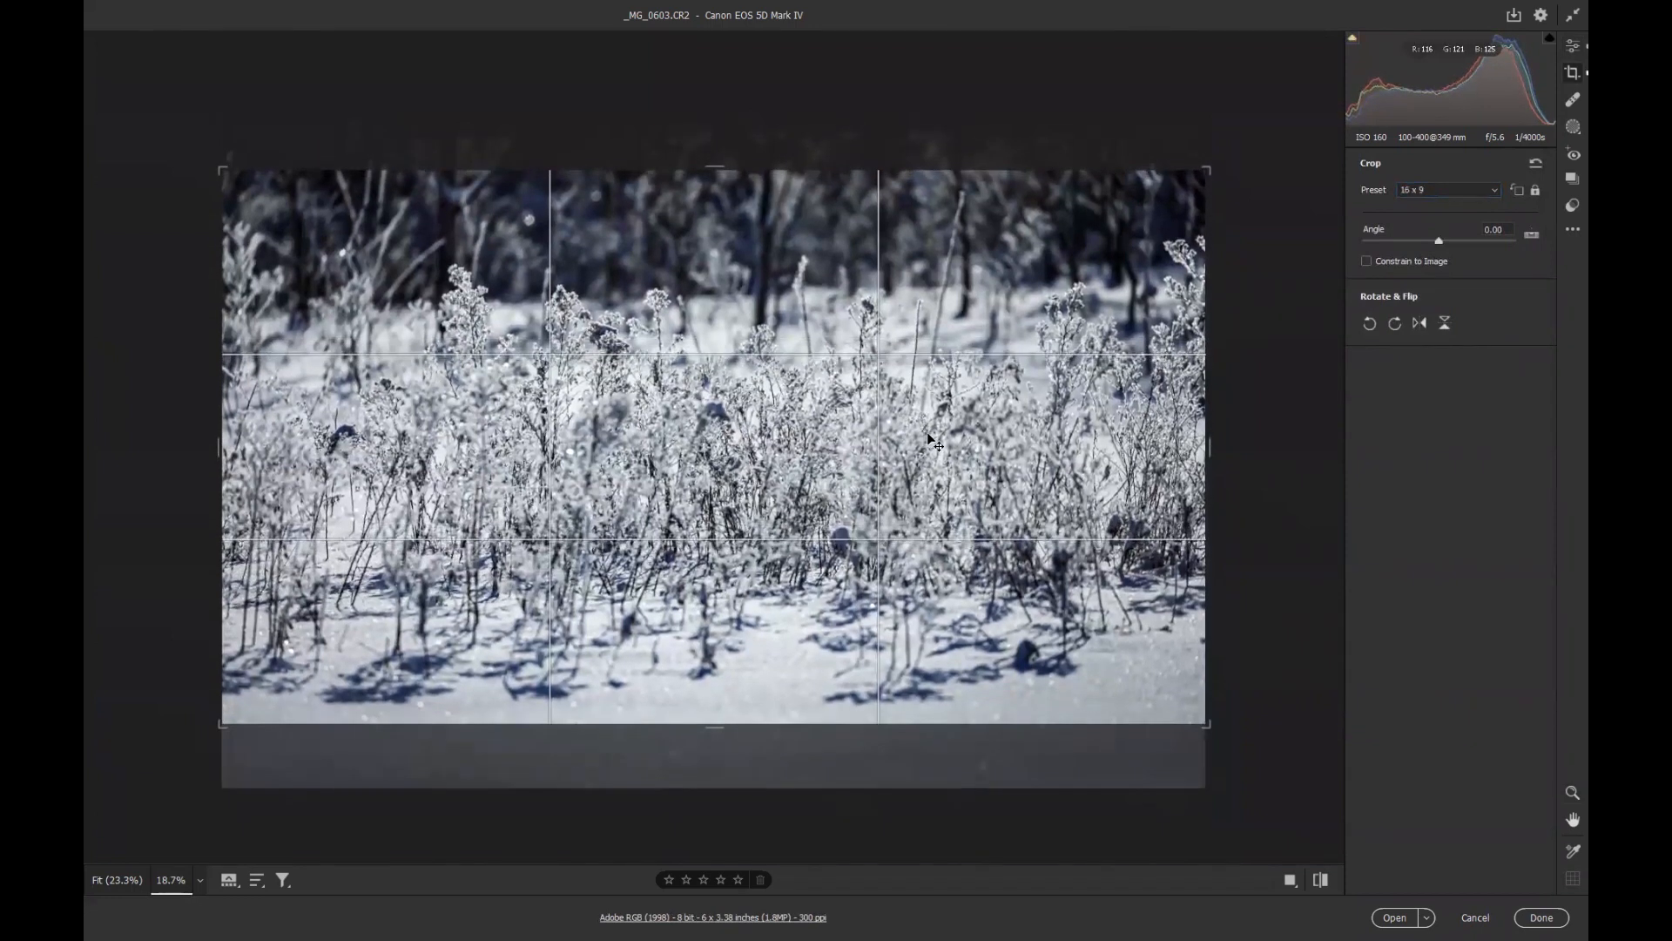
left_click_drag(1209, 721, 1192, 711)
left_click_drag(1015, 616, 999, 613)
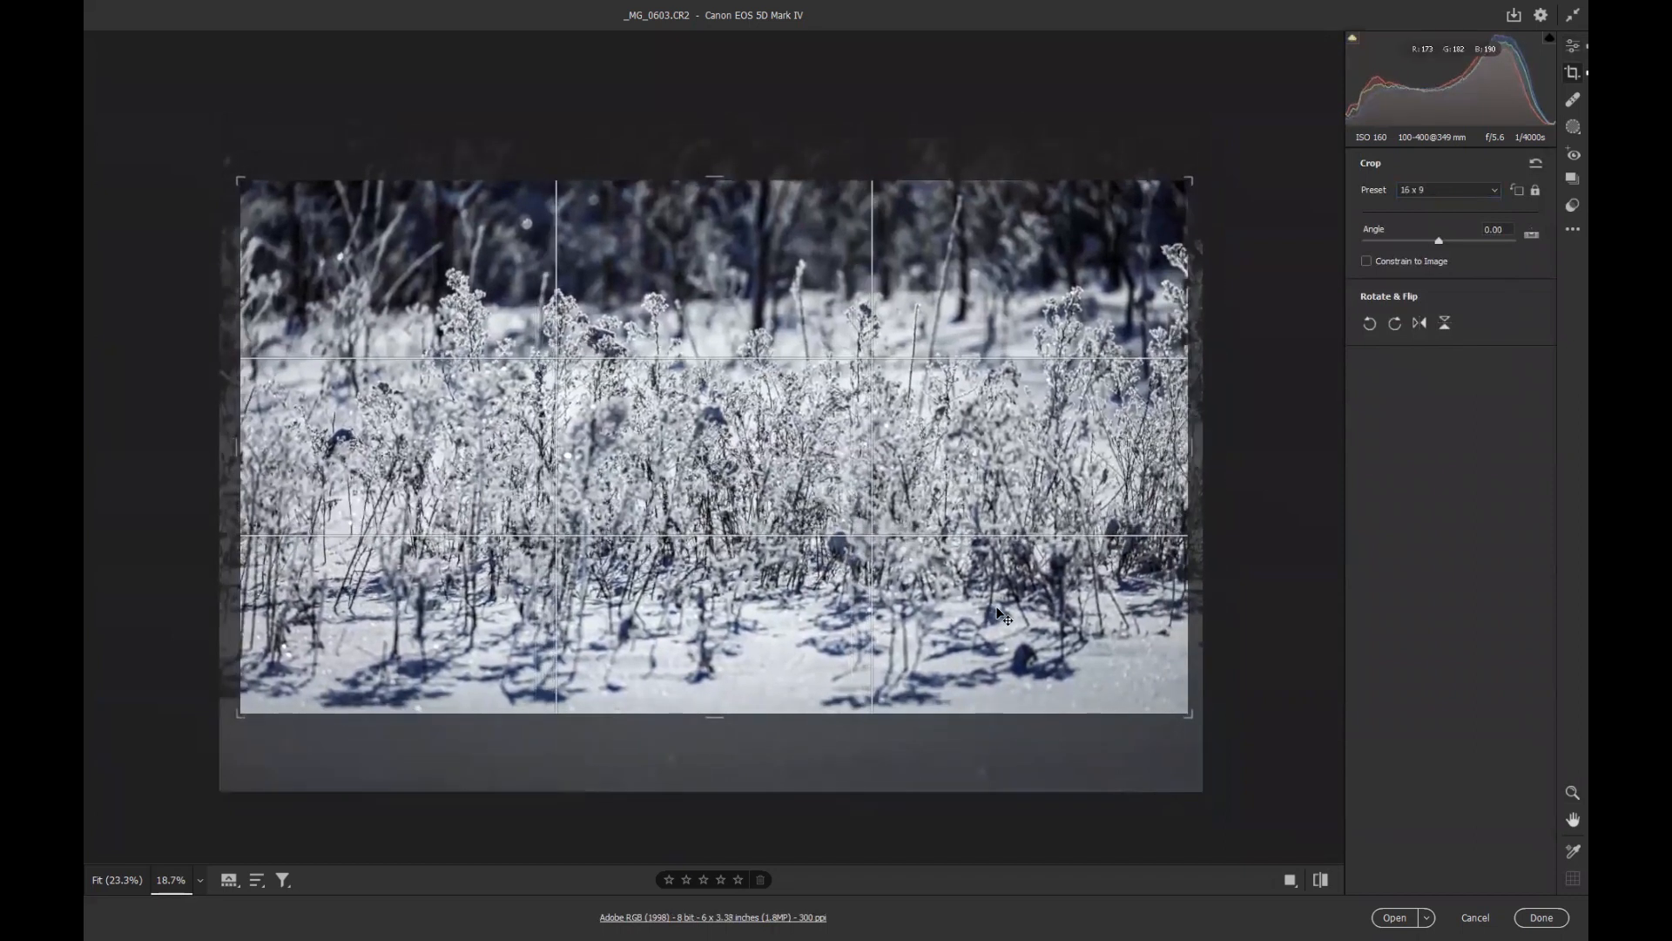
key("Return")
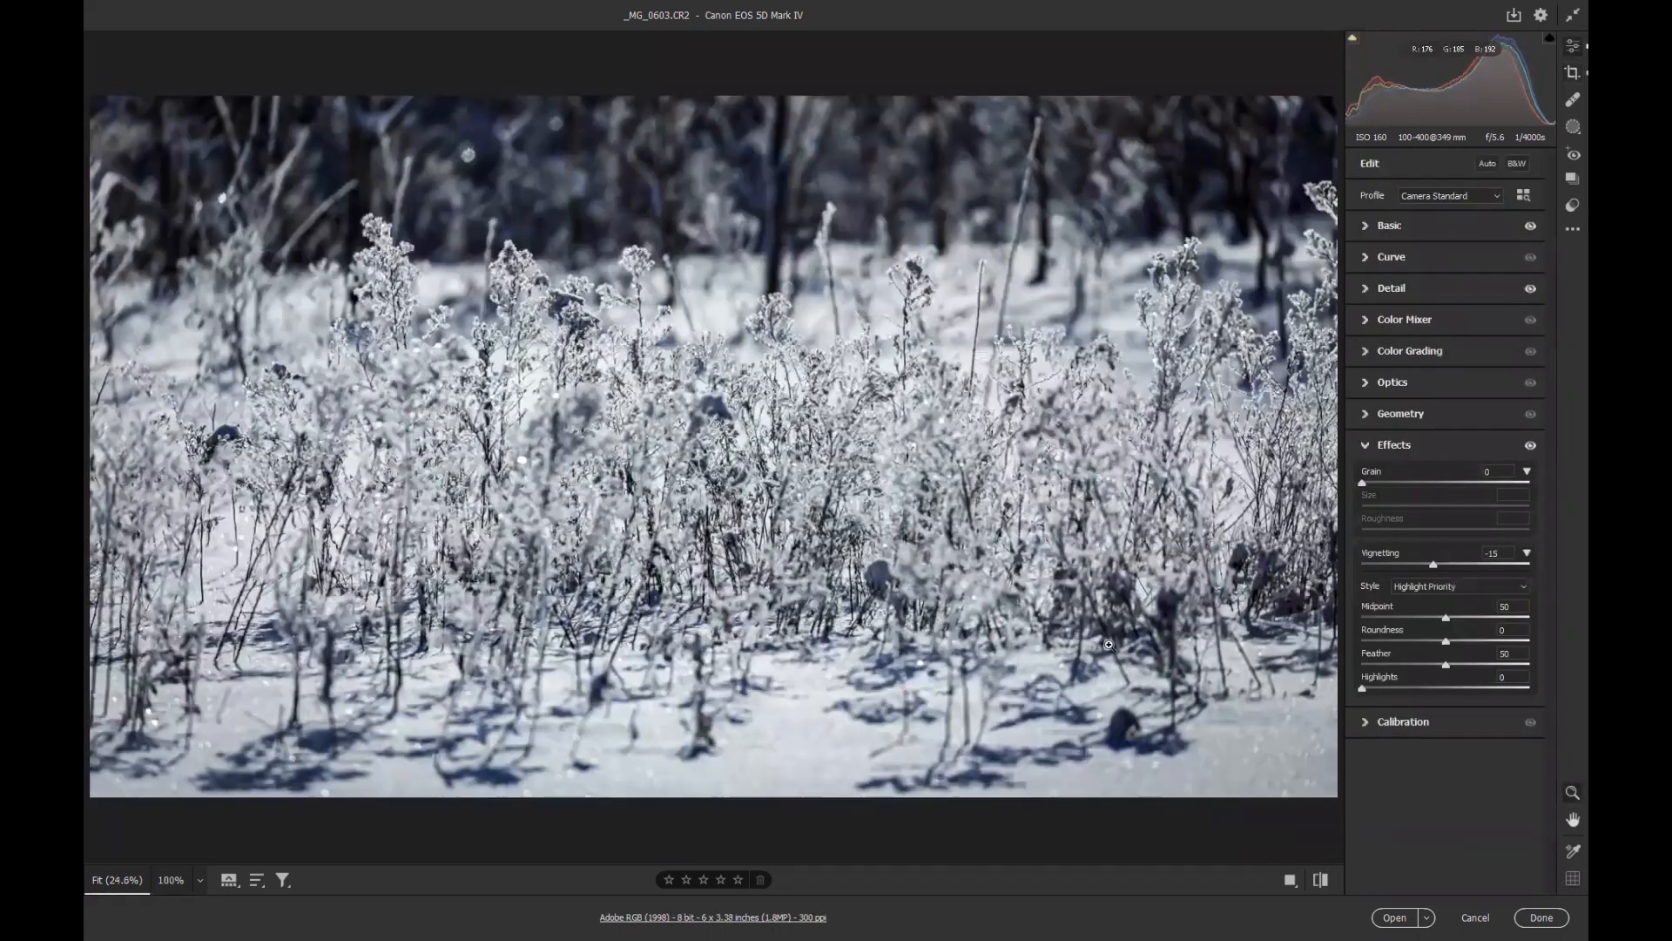
left_click(1542, 918)
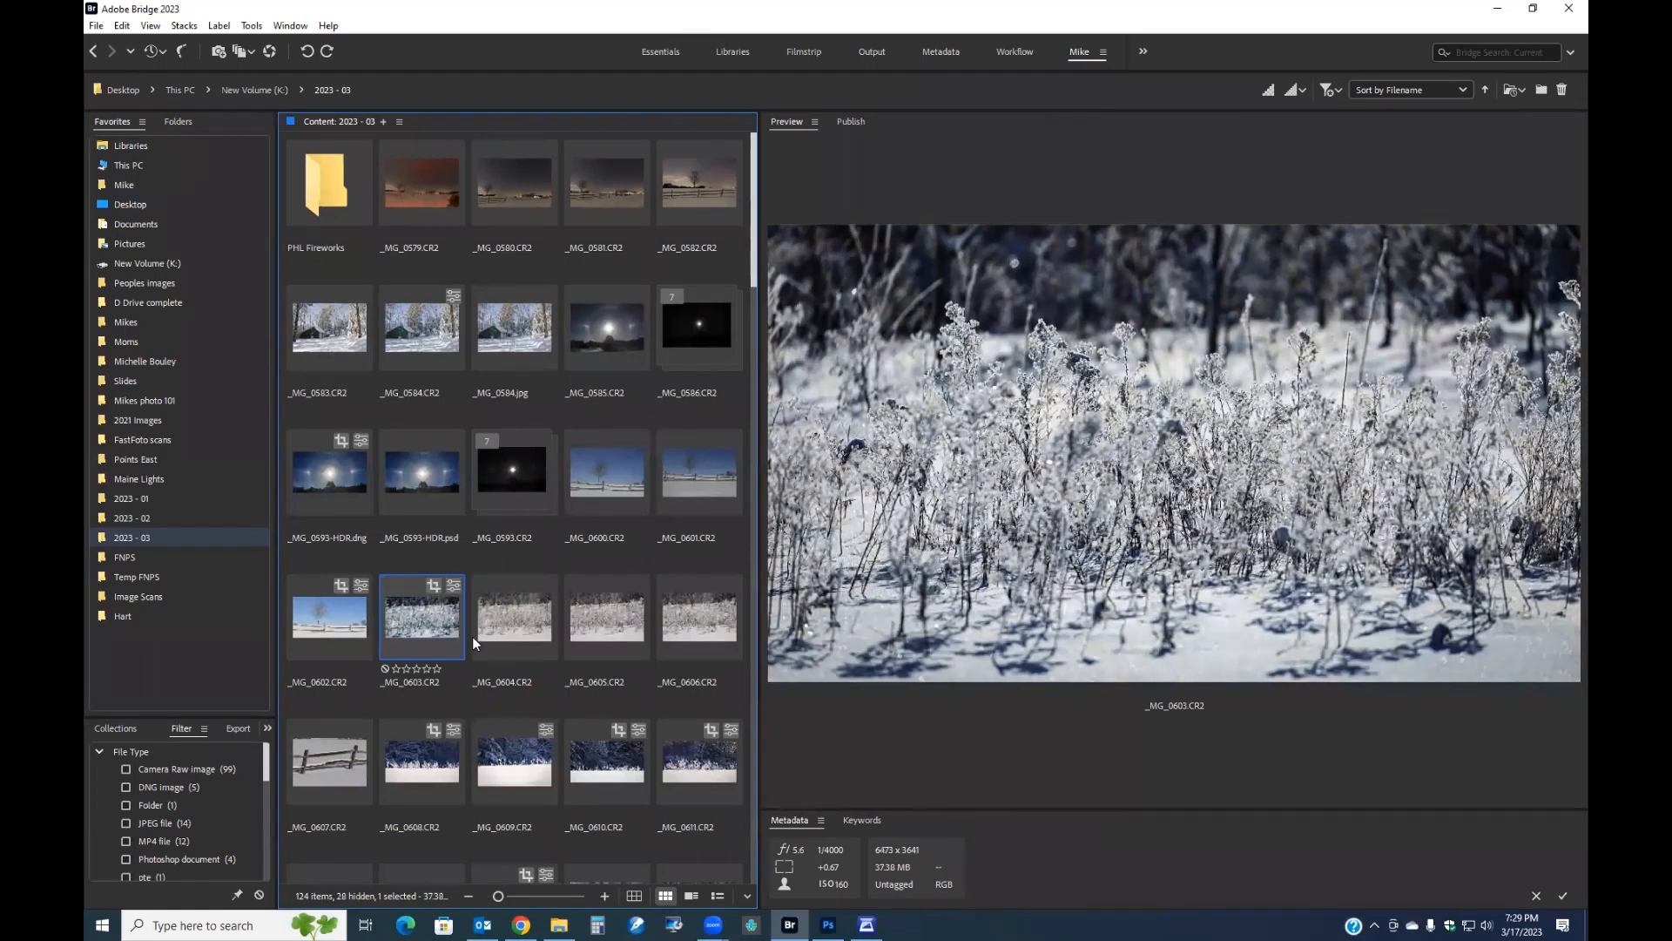
Preview the neighbouring winter frames and copy the develop settings of _MG_0603.CR2.
left_click(510, 619)
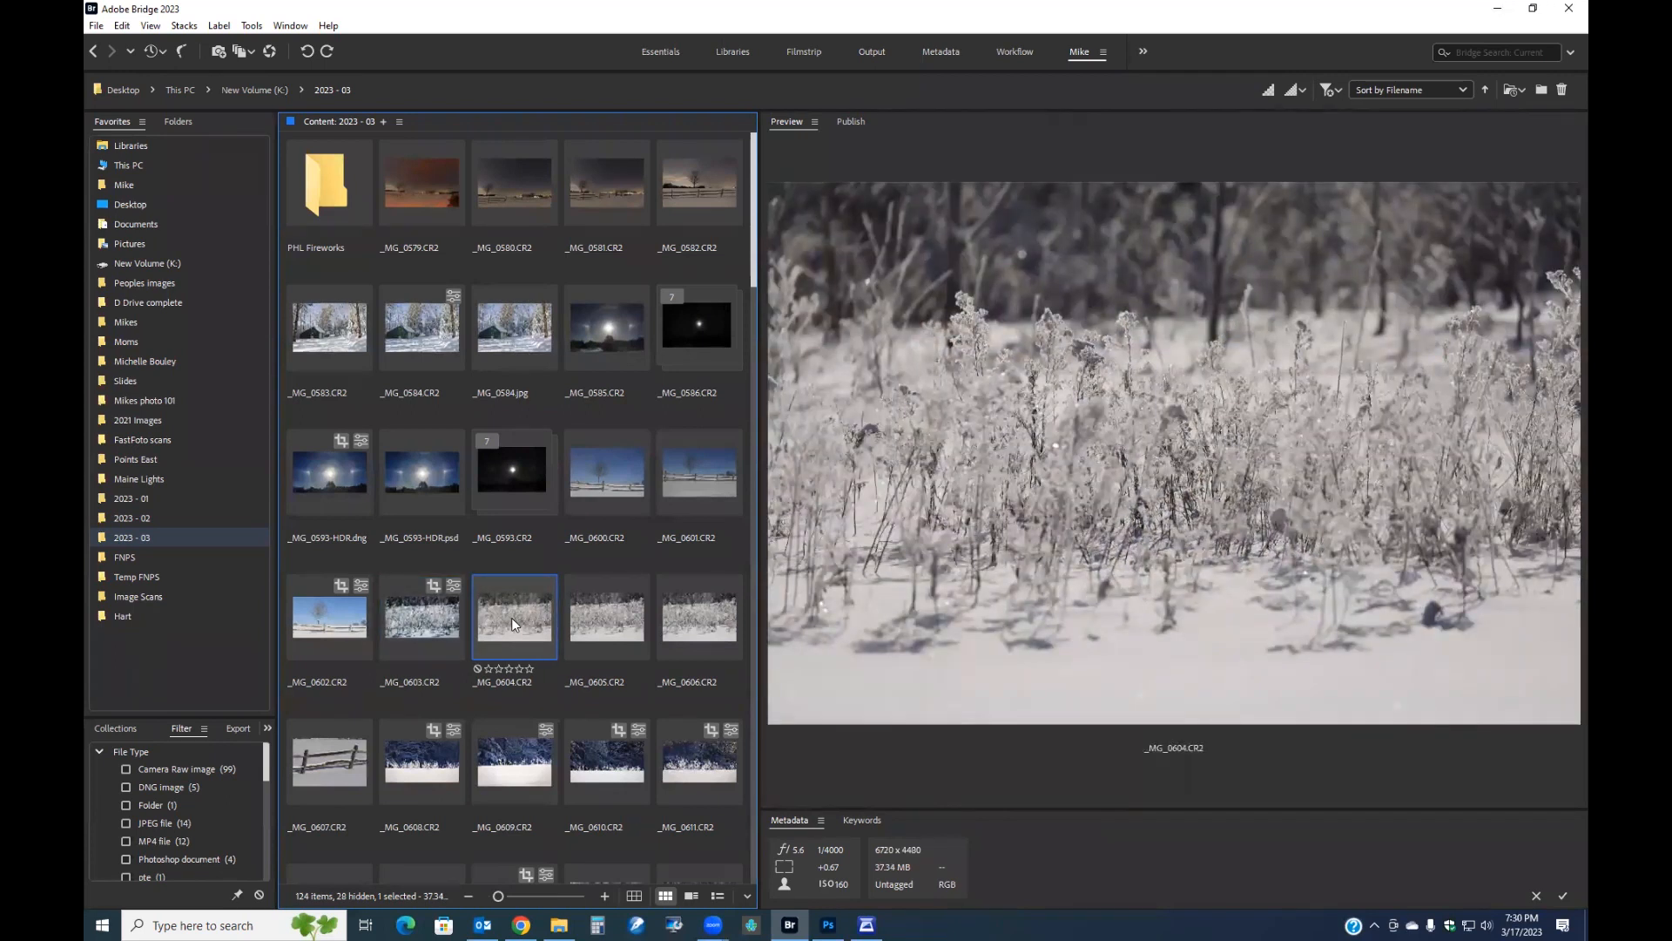
left_click(584, 615)
left_click(697, 619)
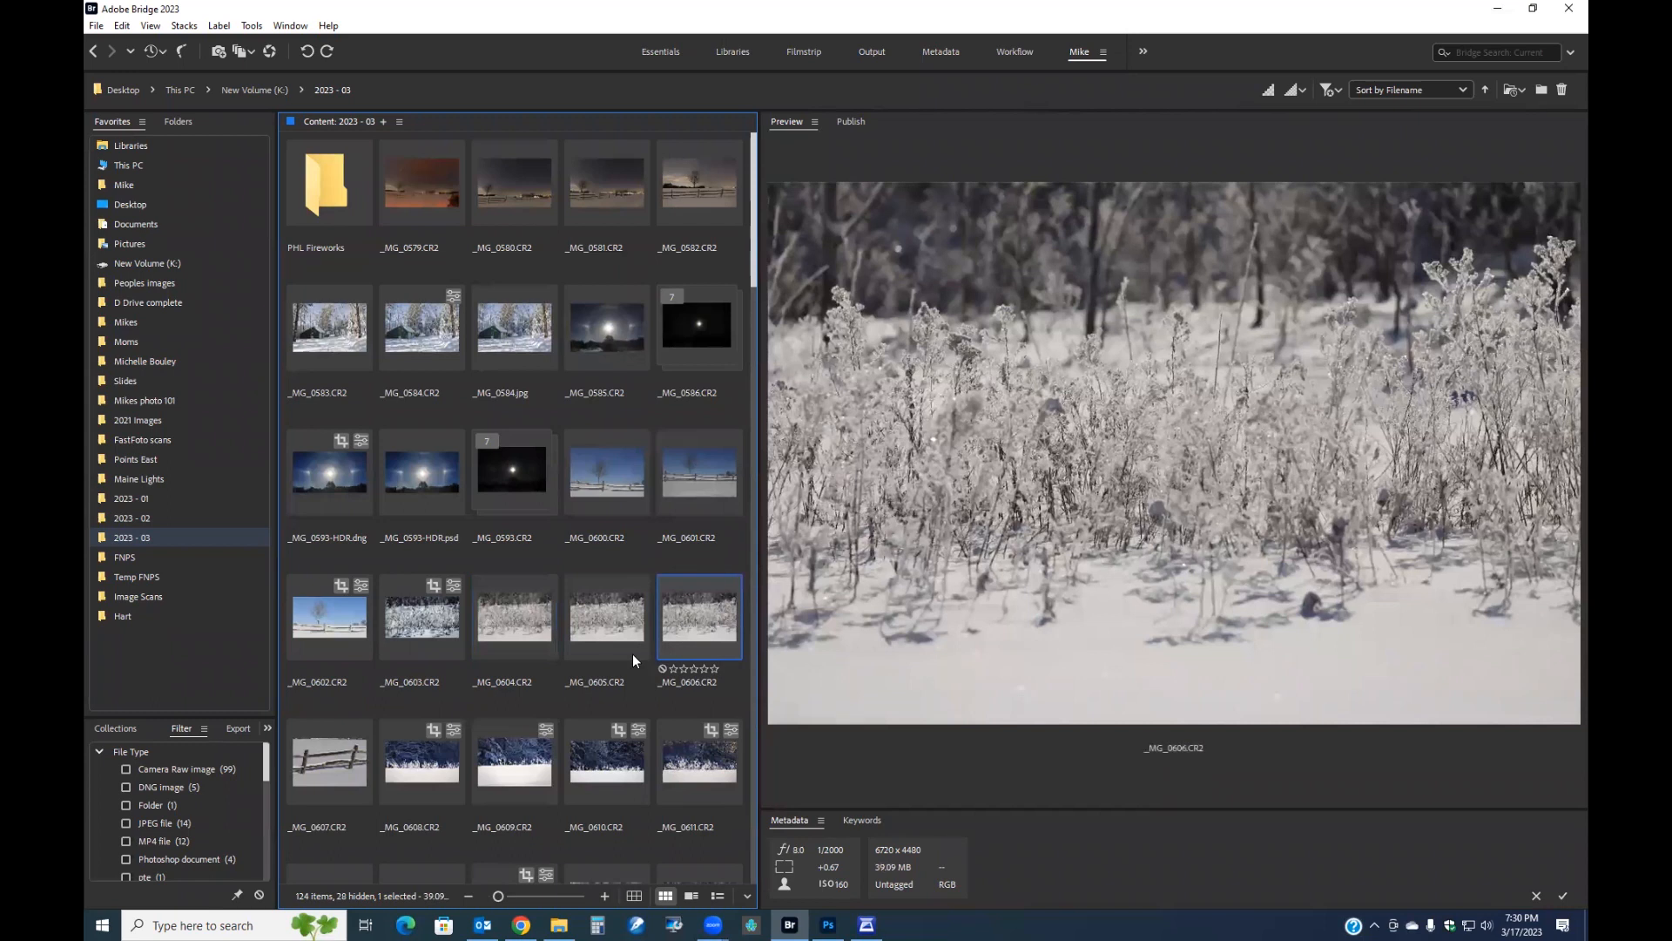
left_click(422, 617)
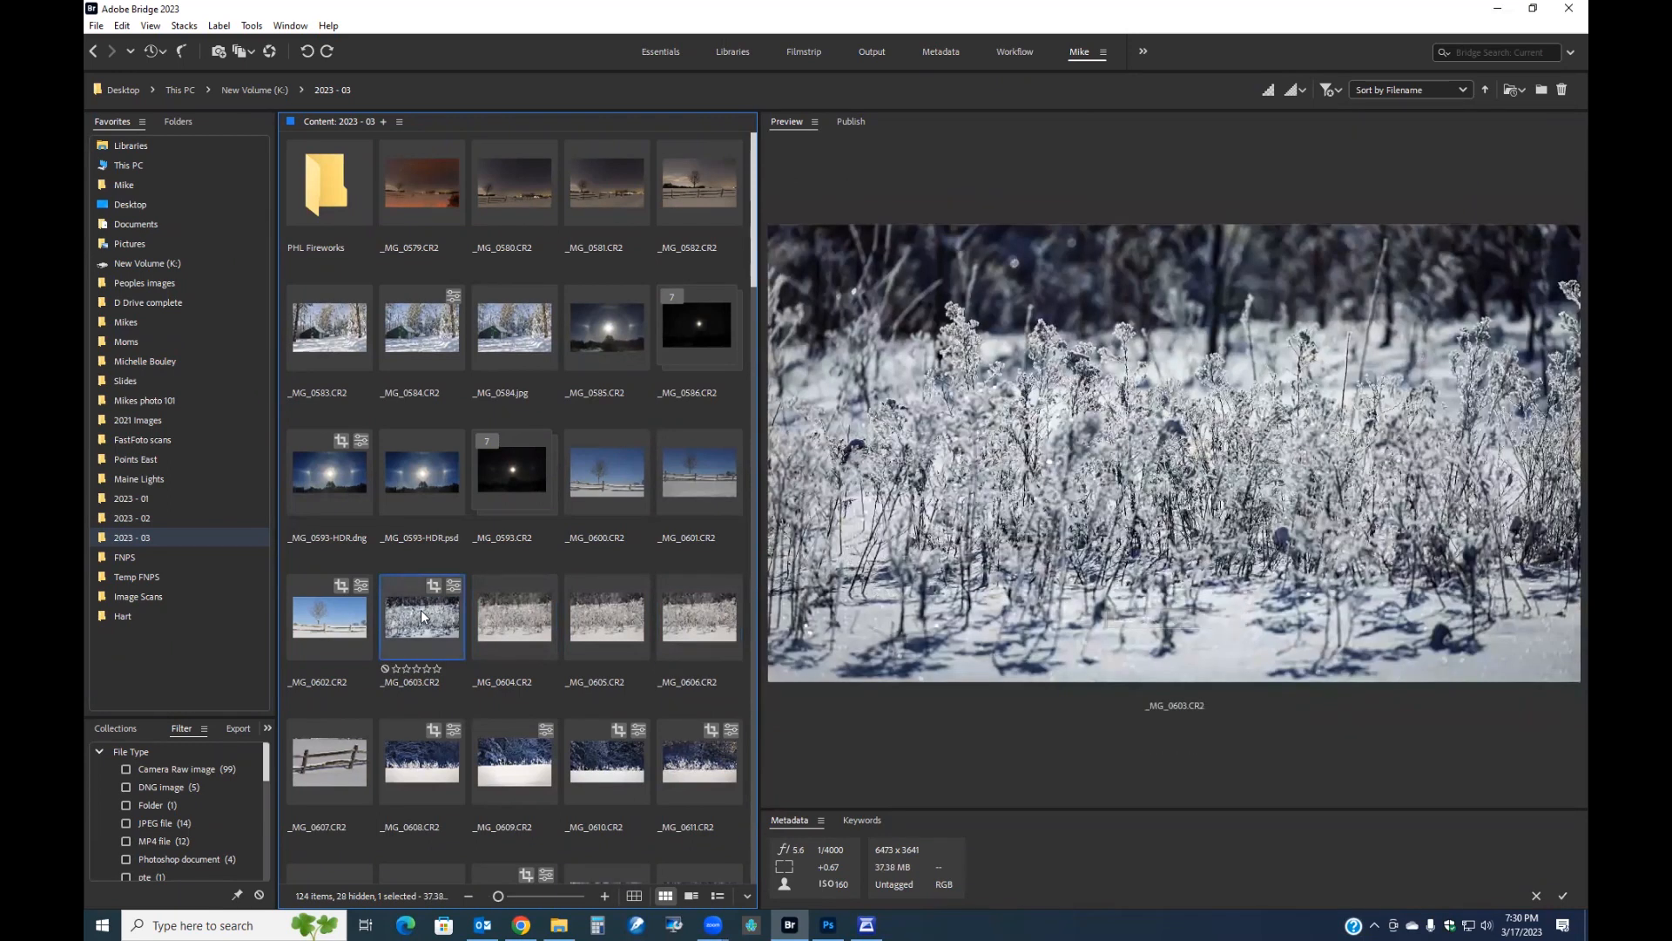
right_click(420, 610)
mouse_move(514, 418)
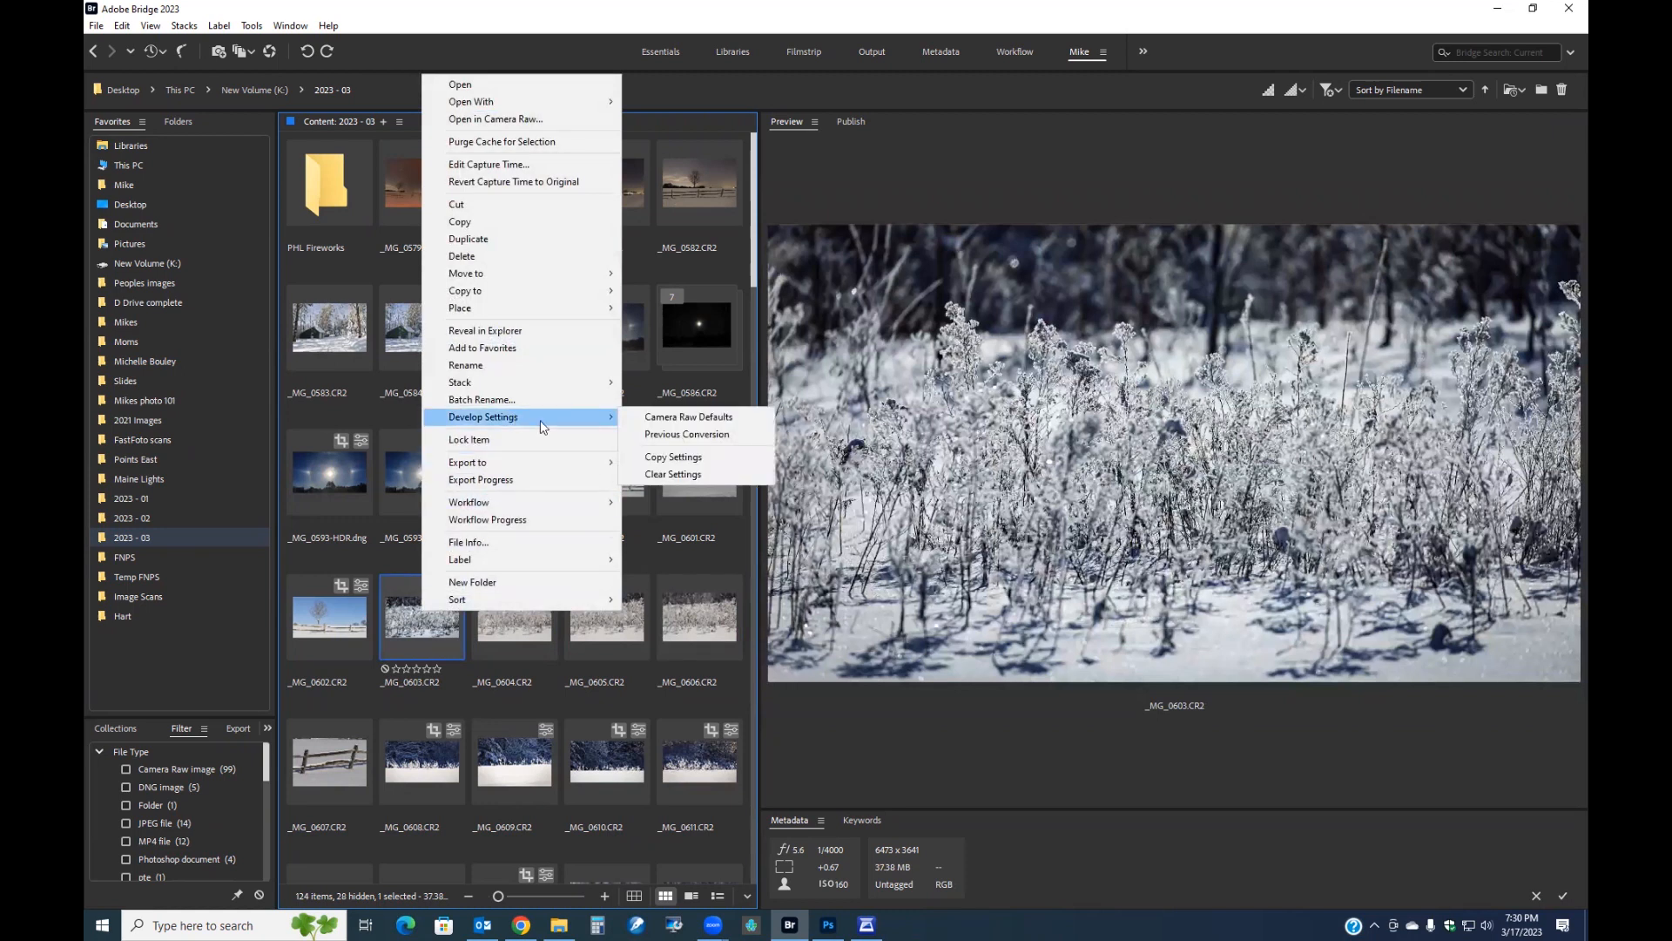
left_click(687, 458)
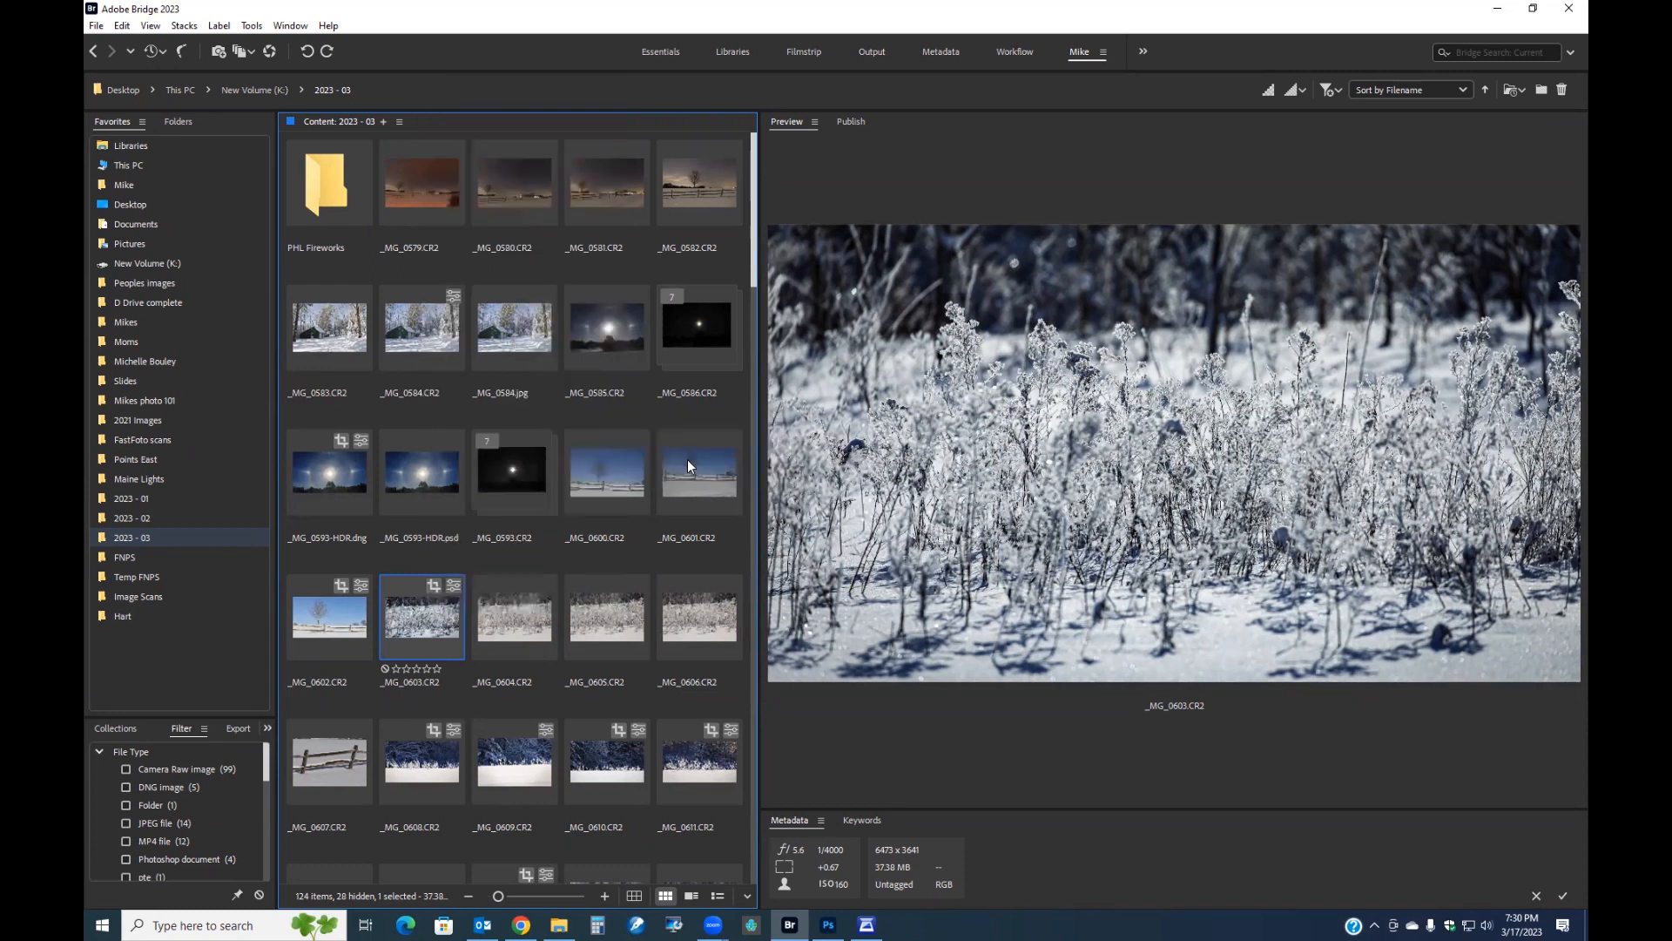
Select _MG_0604, _MG_0605 and _MG_0606 and paste the copied Camera Raw settings onto them with Crop included.
left_click(519, 614)
left_click(619, 613, "shift")
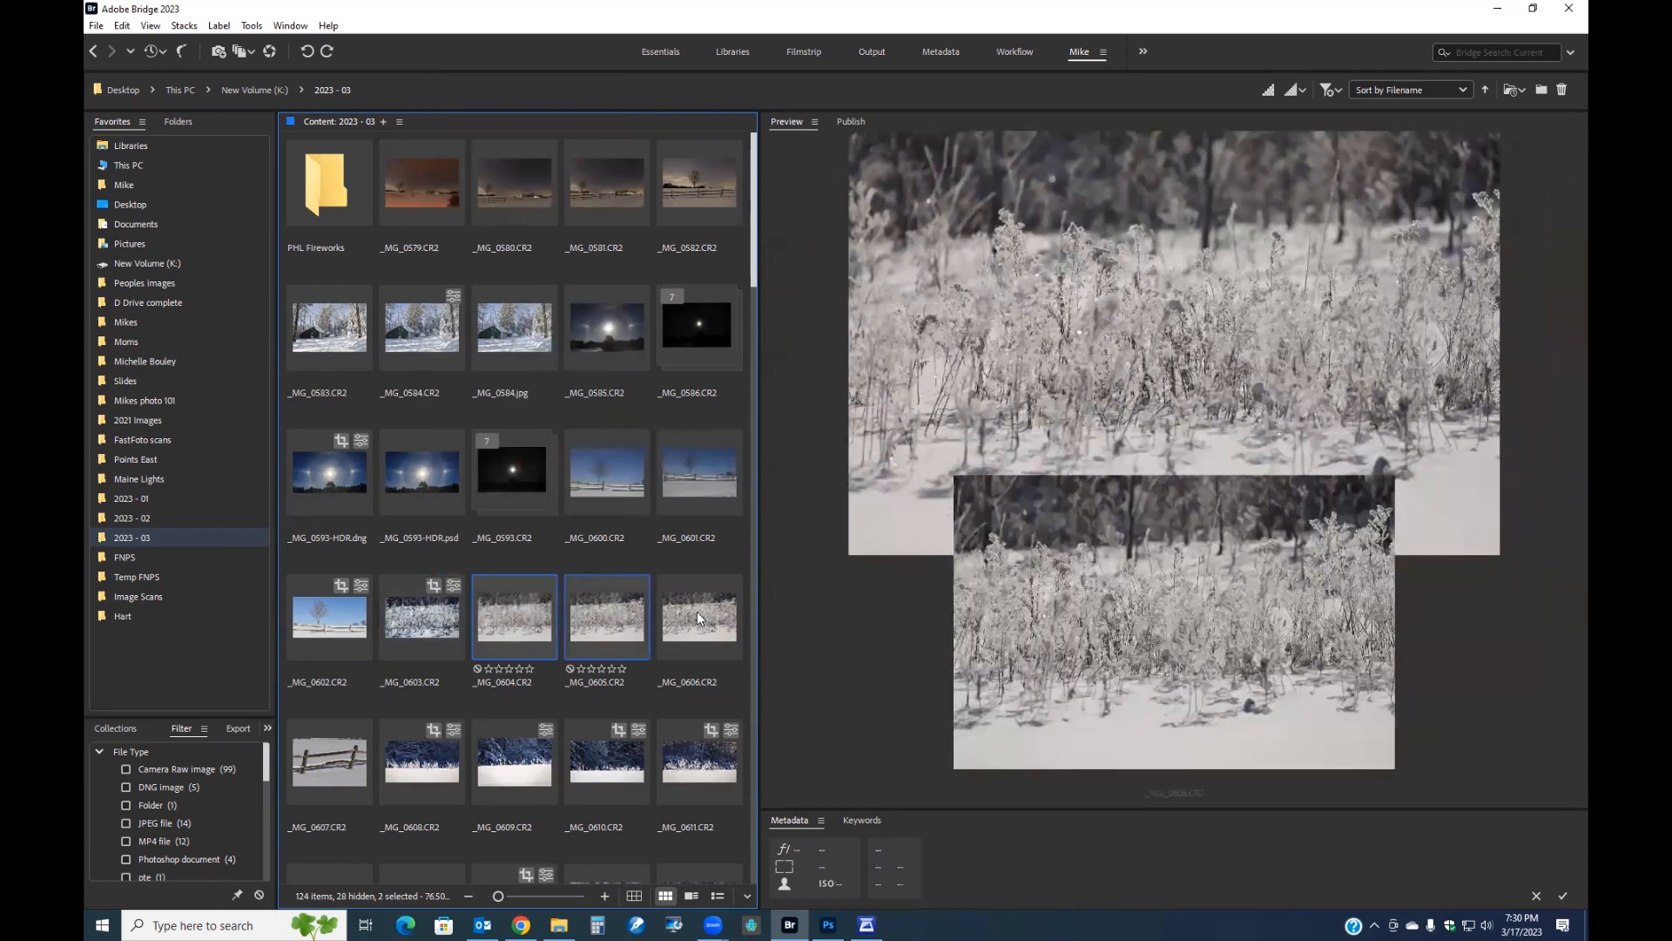
left_click(666, 622, "shift")
right_click(687, 620)
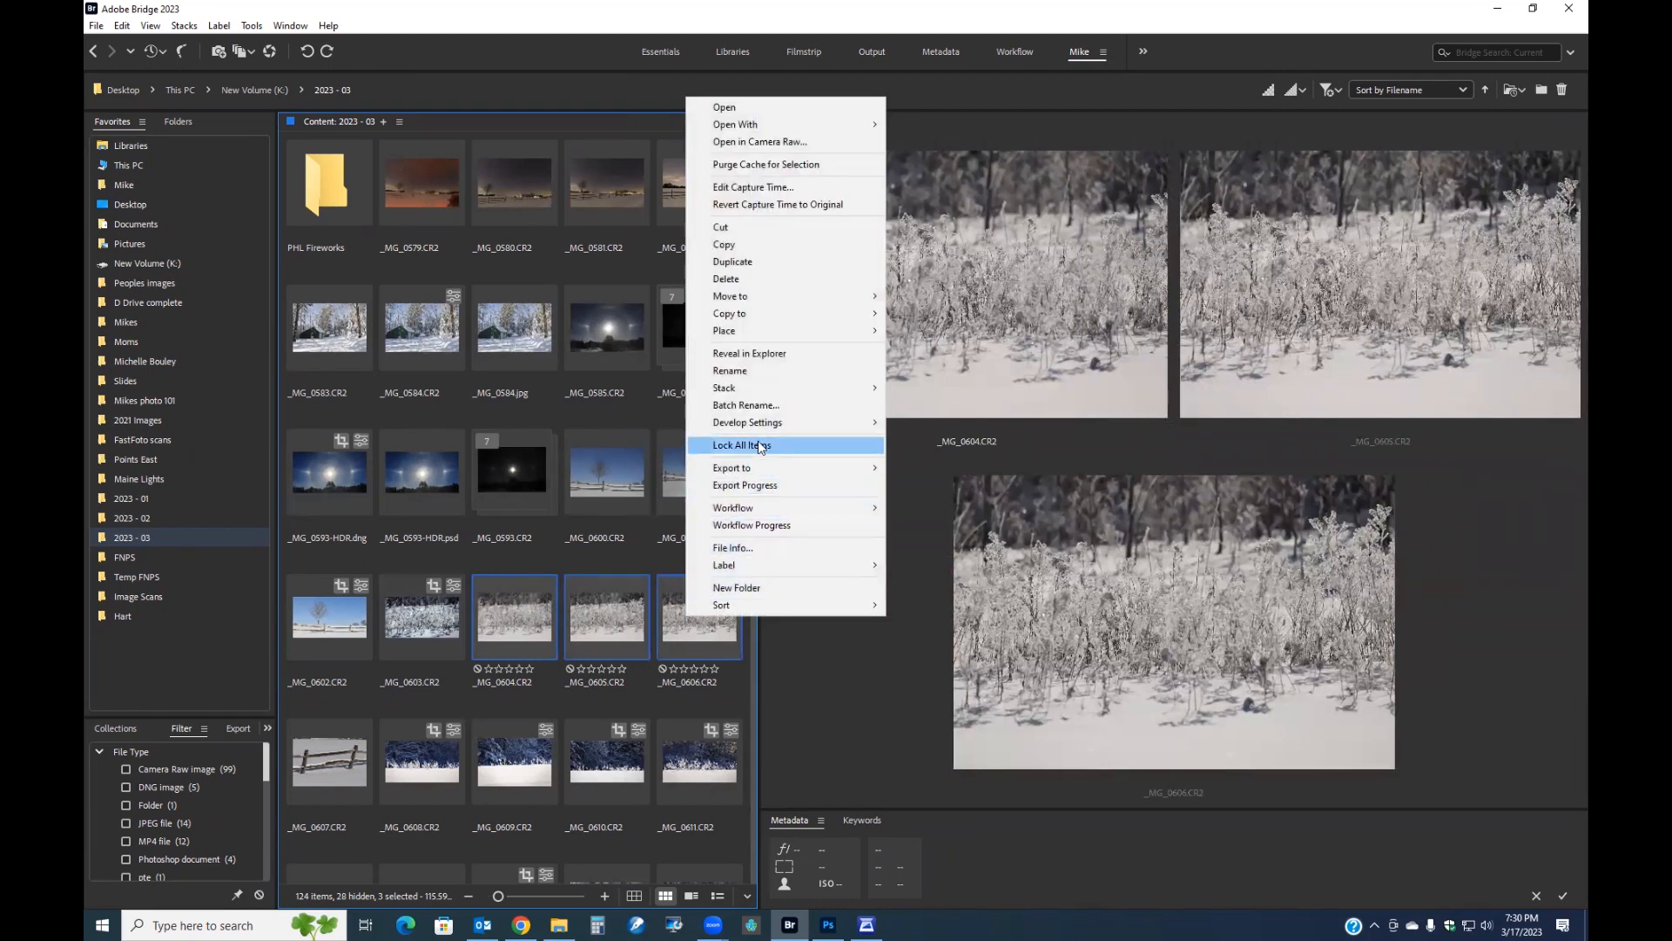
mouse_move(764, 427)
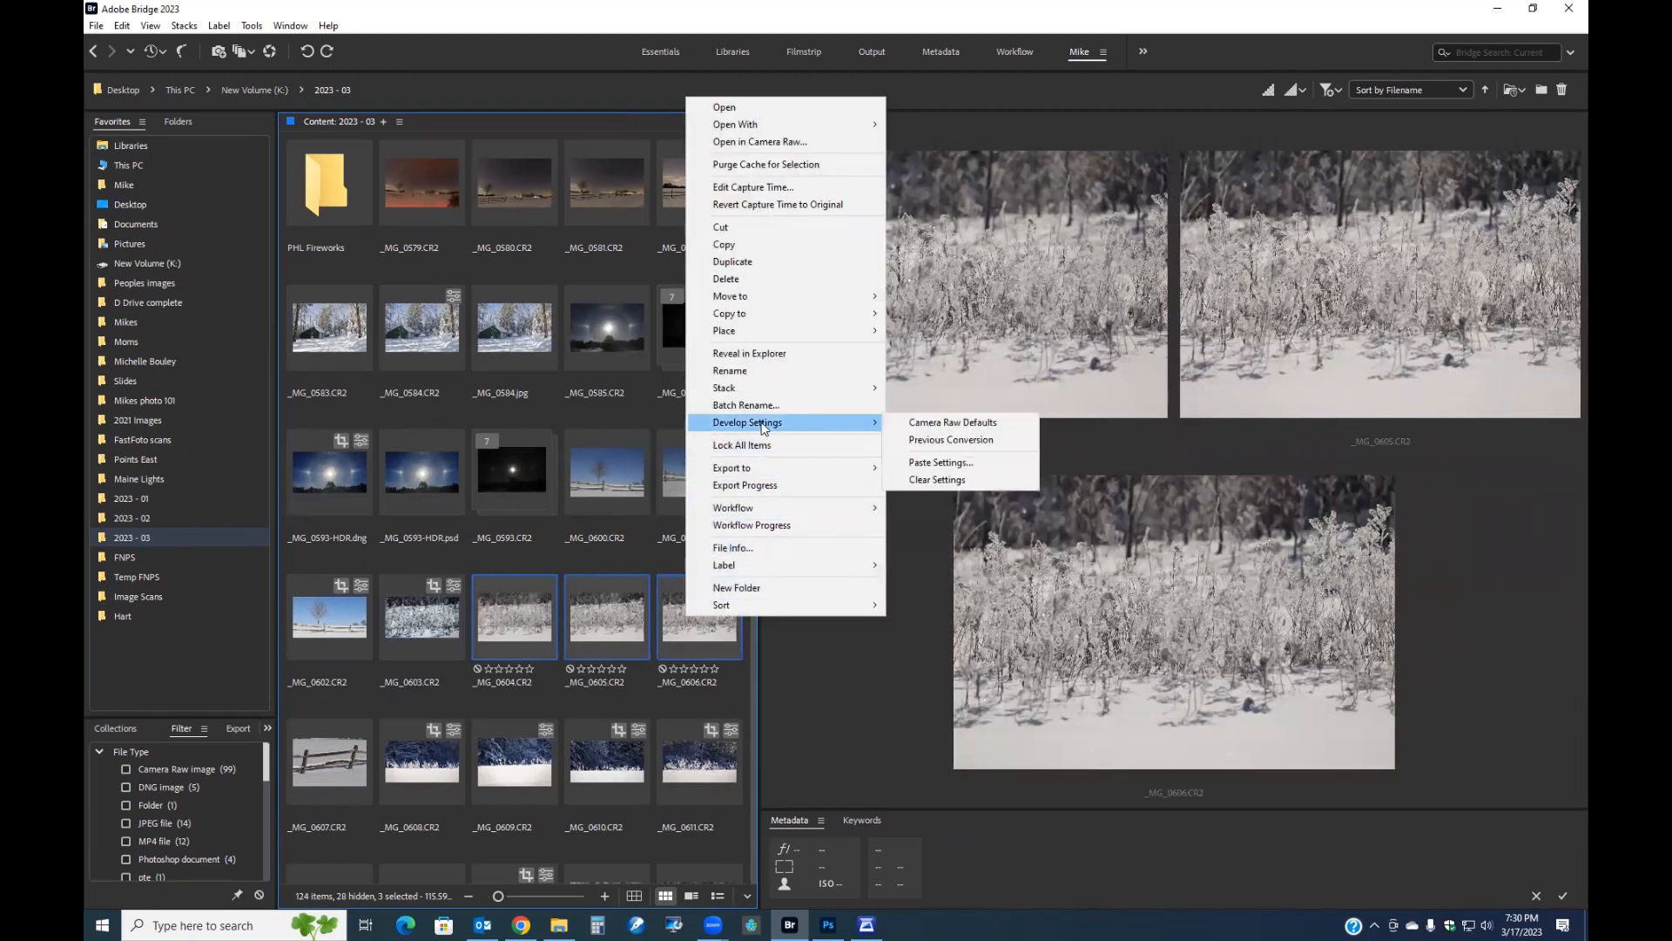
left_click(932, 471)
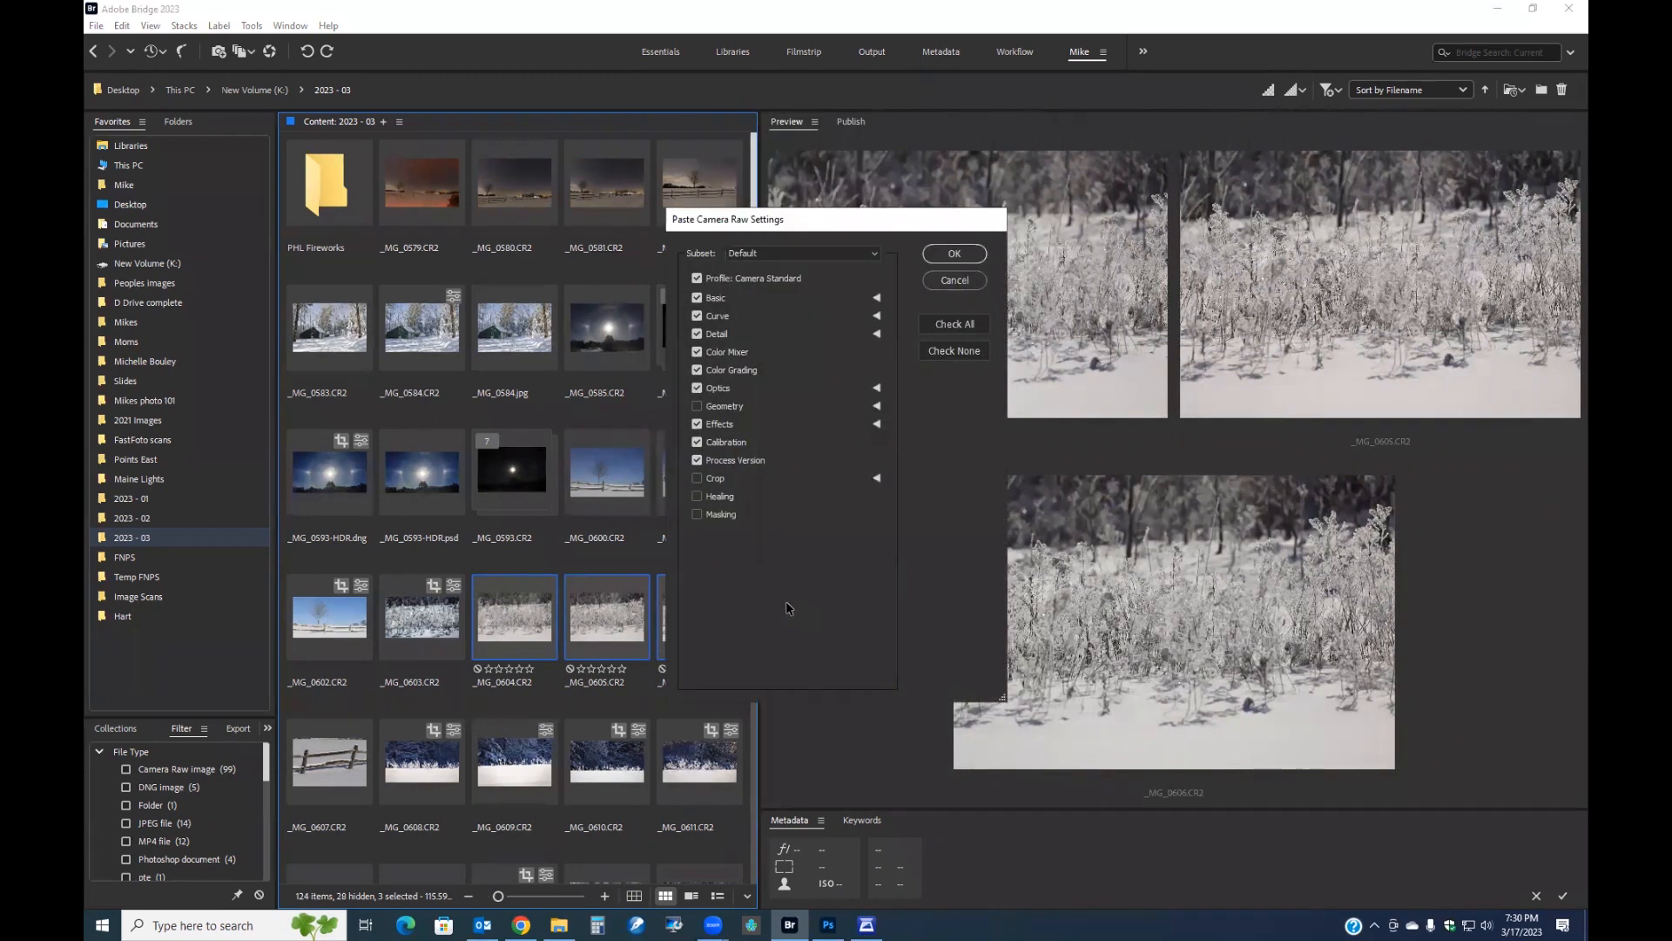
left_click(697, 479)
left_click(957, 254)
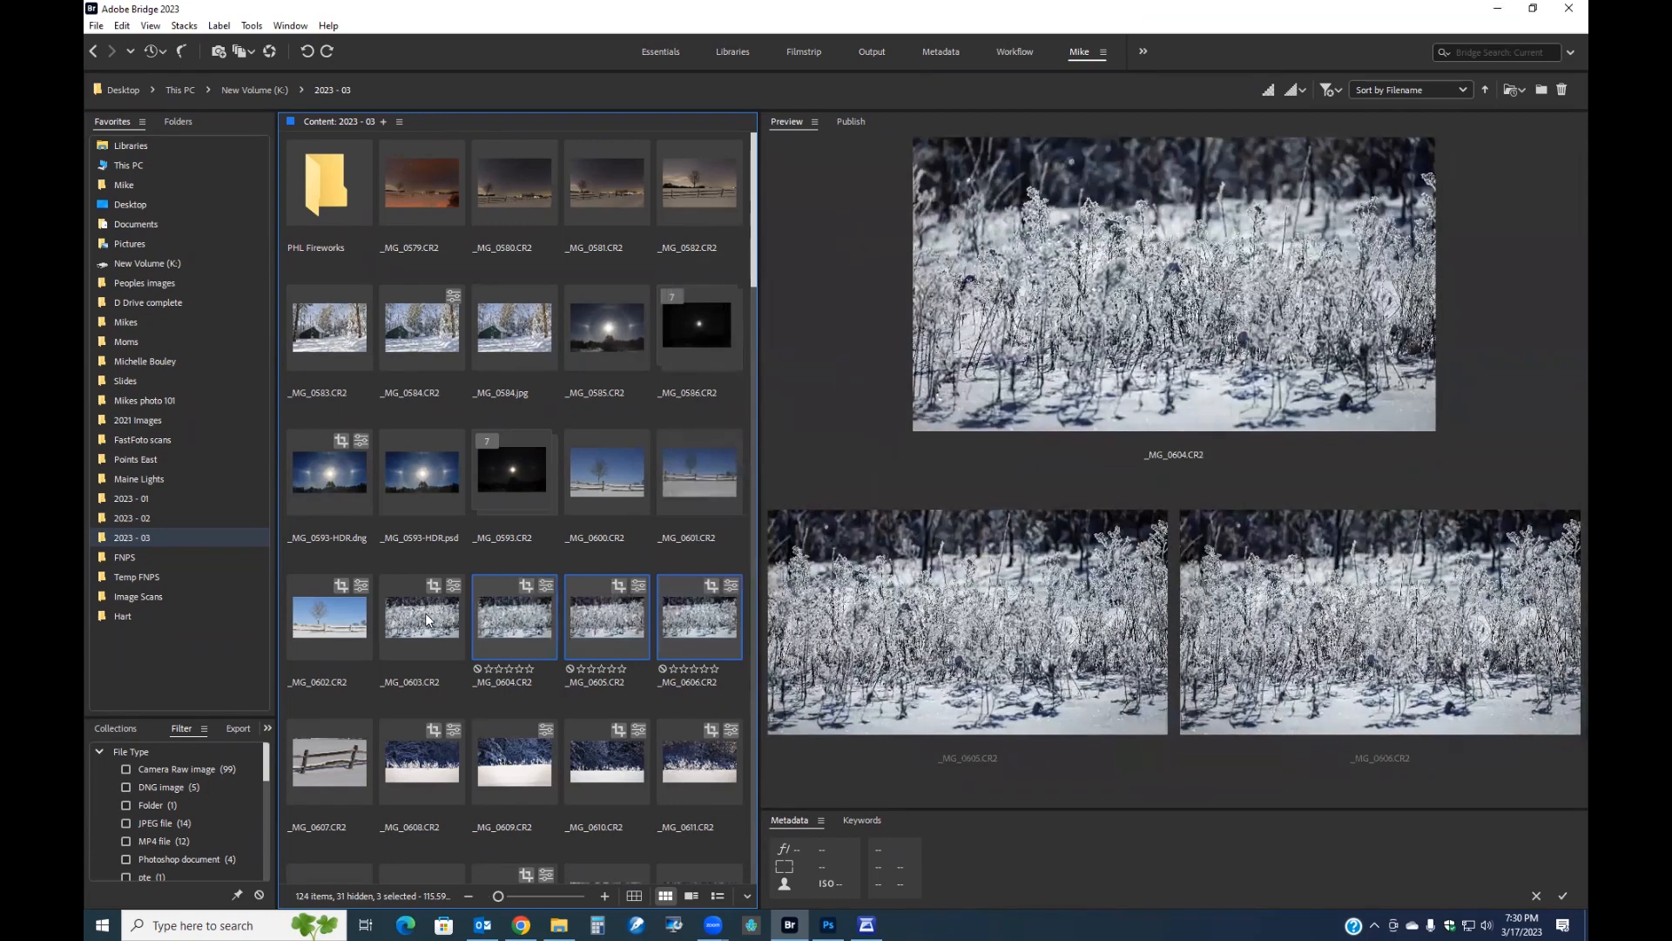
Review the four edited frames, select _MG_0603 through _MG_0606 and launch Photoshop's Image Processor on them.
left_click(425, 613)
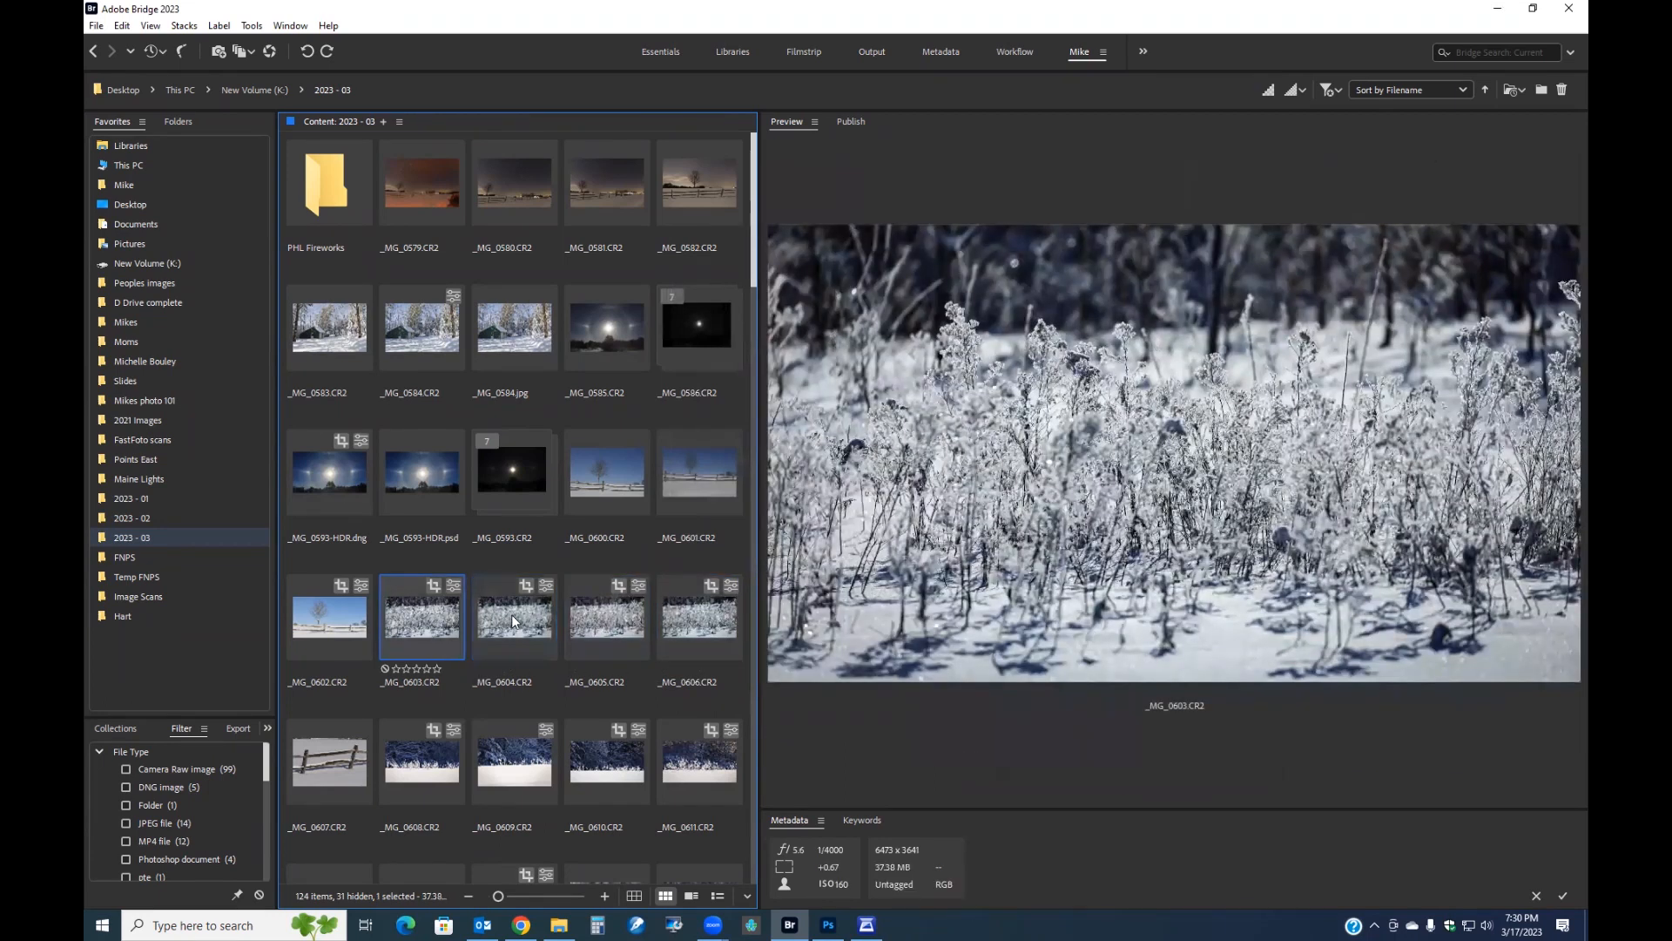
left_click(511, 614)
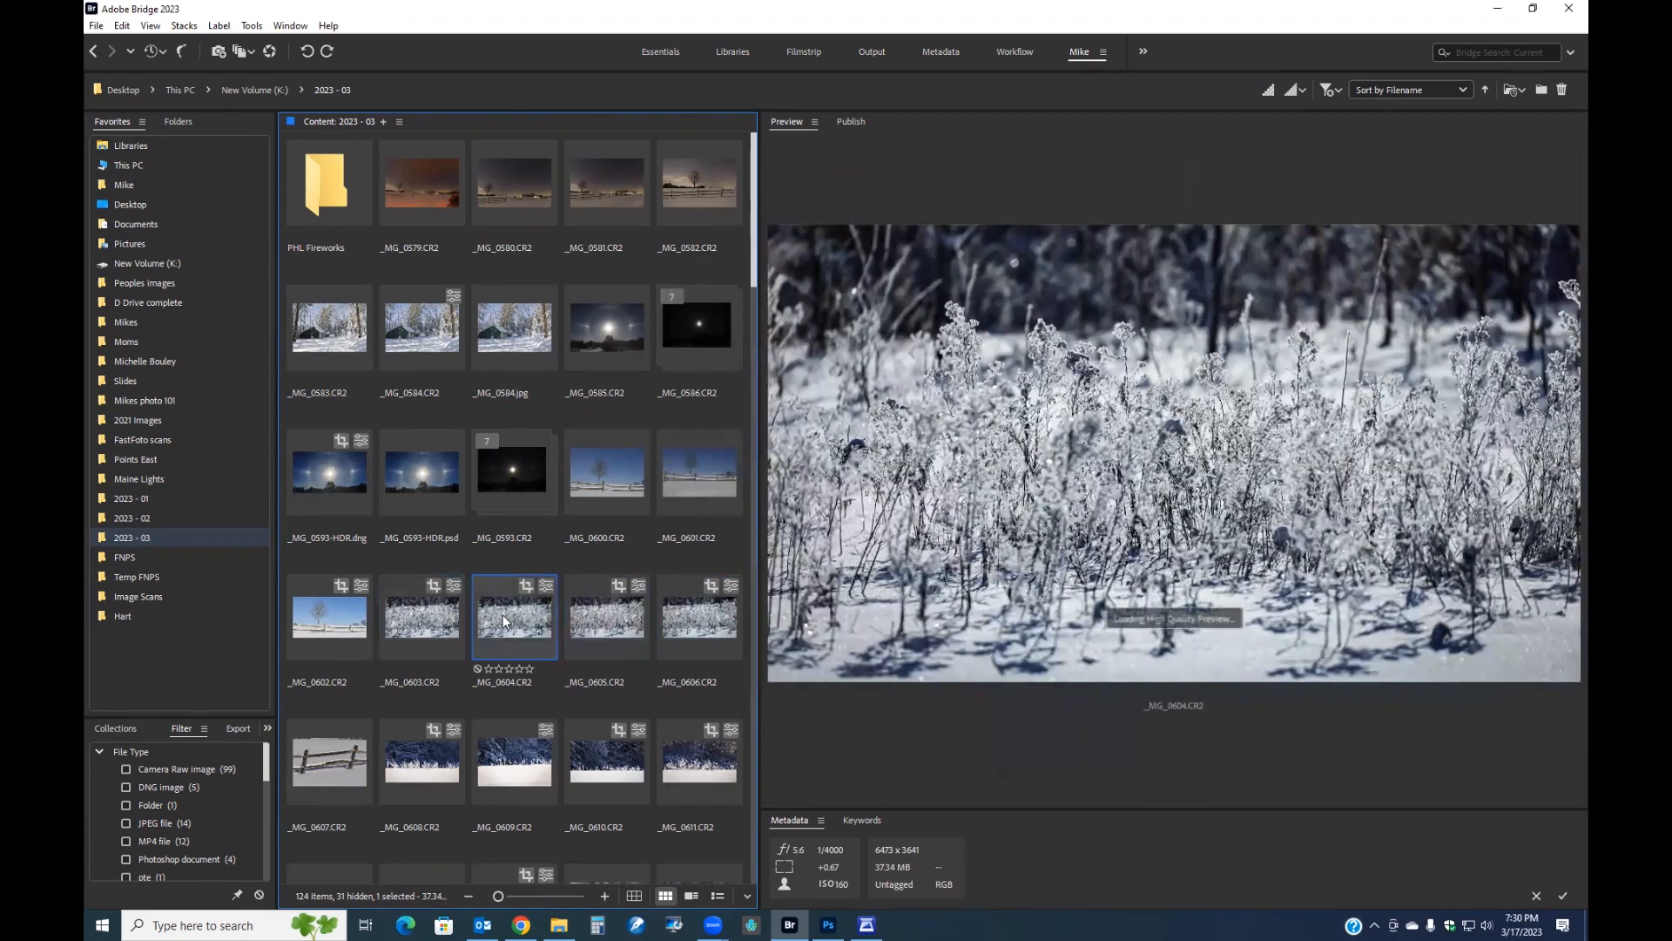
left_click(601, 615)
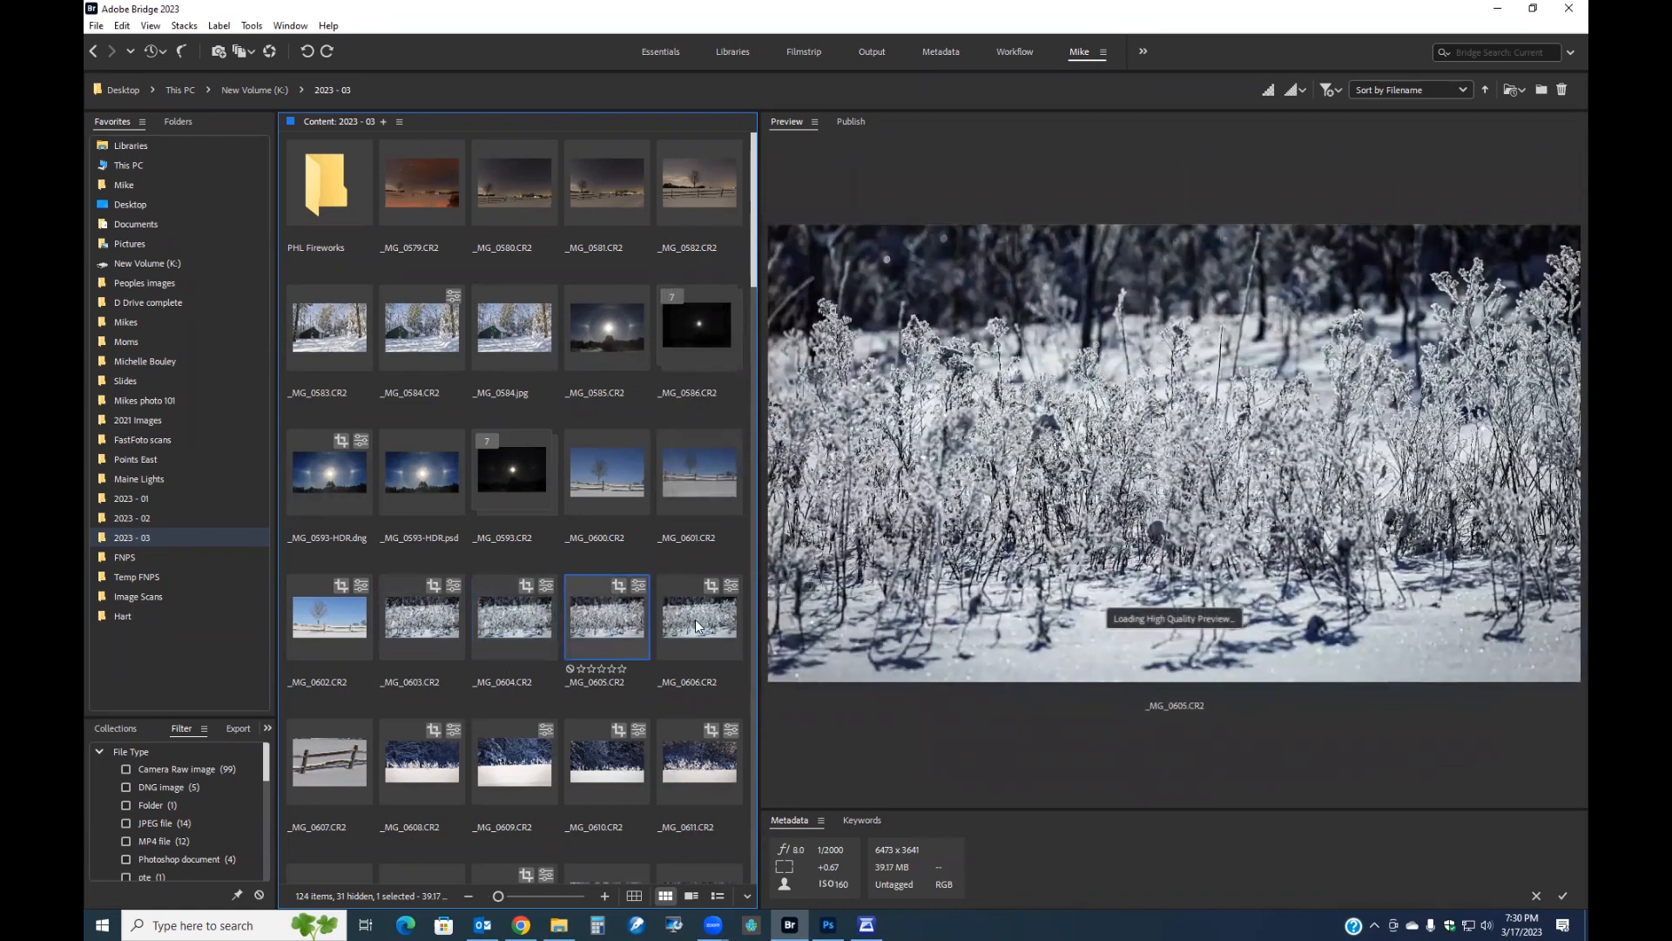
left_click(695, 619)
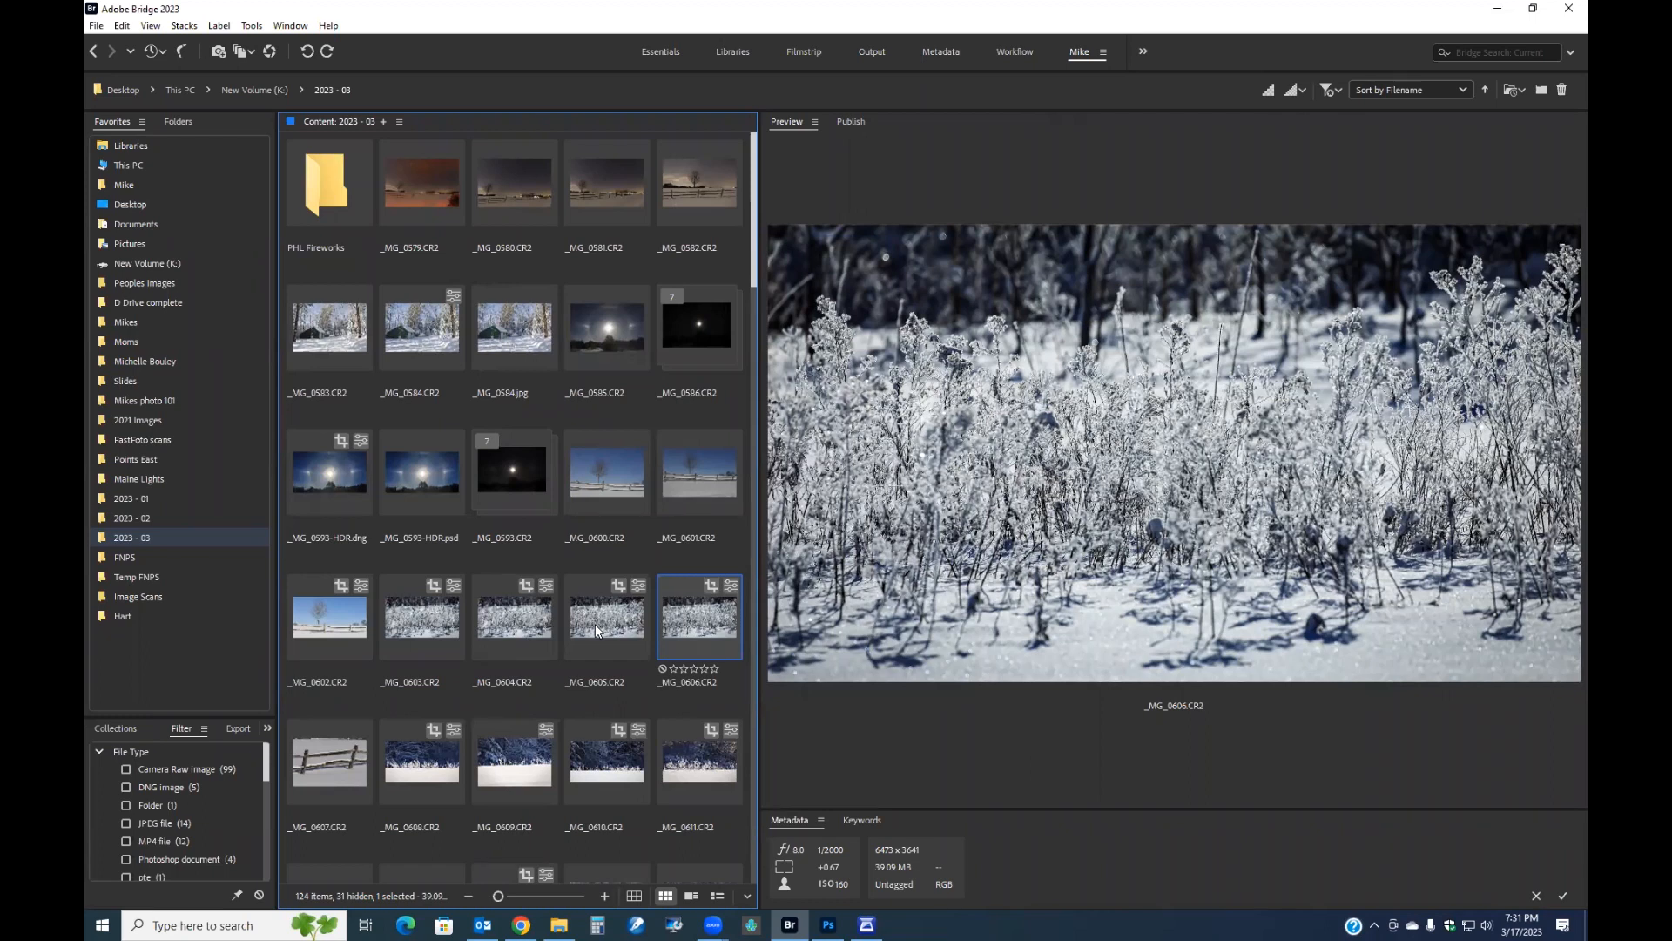
left_click(447, 616, "shift")
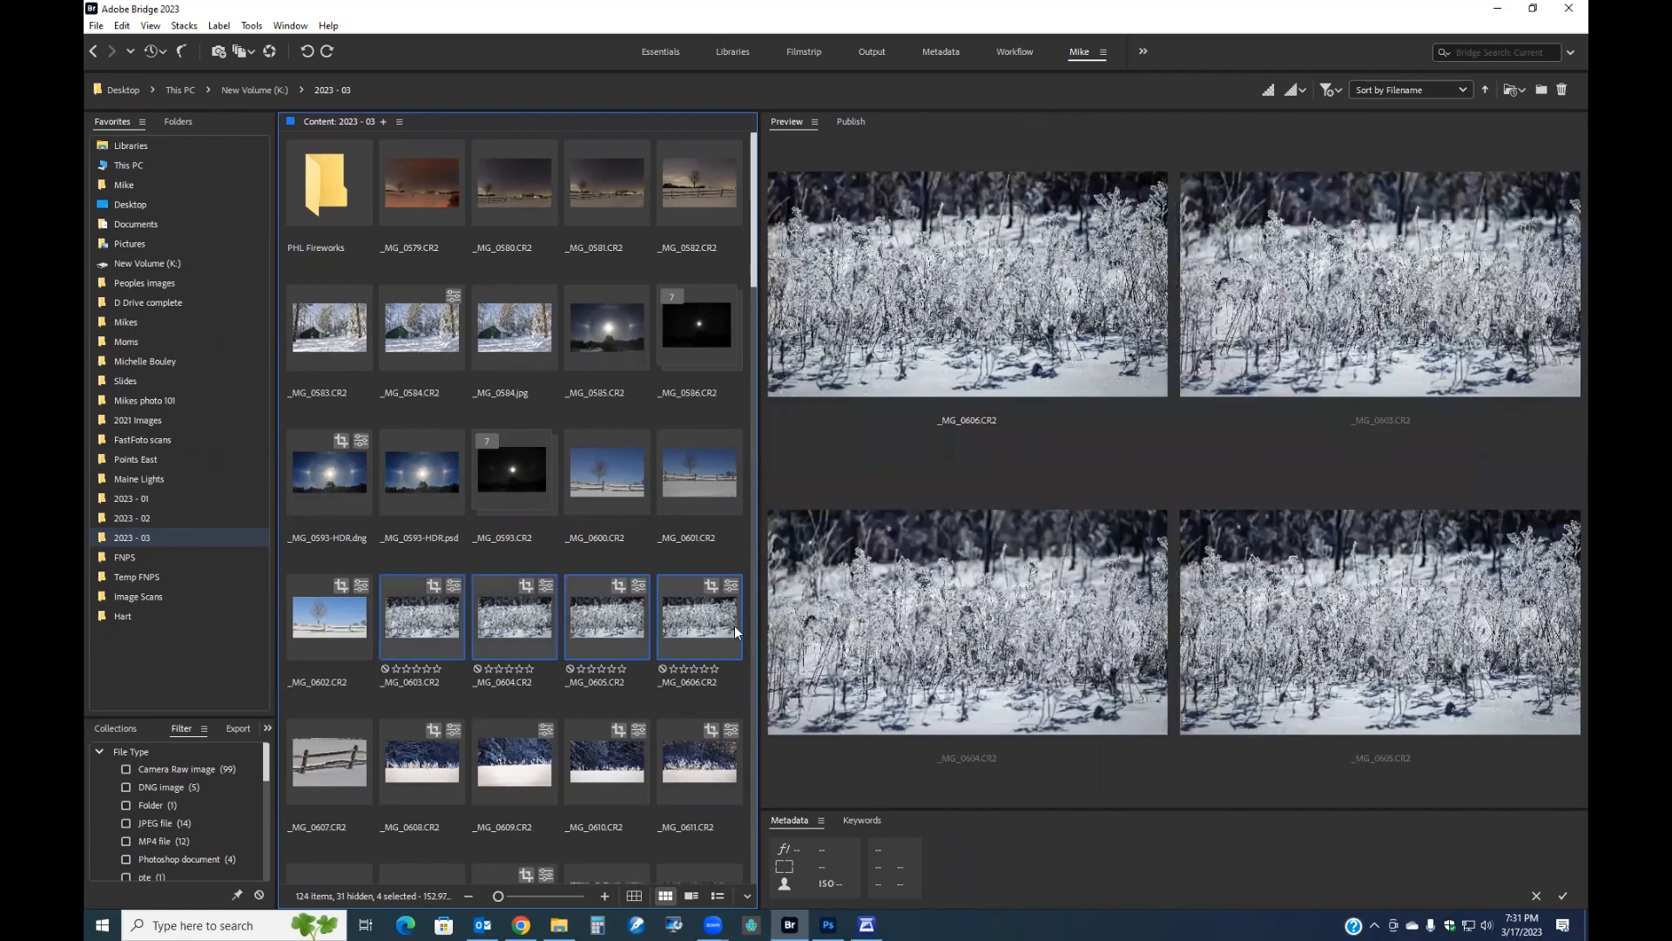
left_click(251, 26)
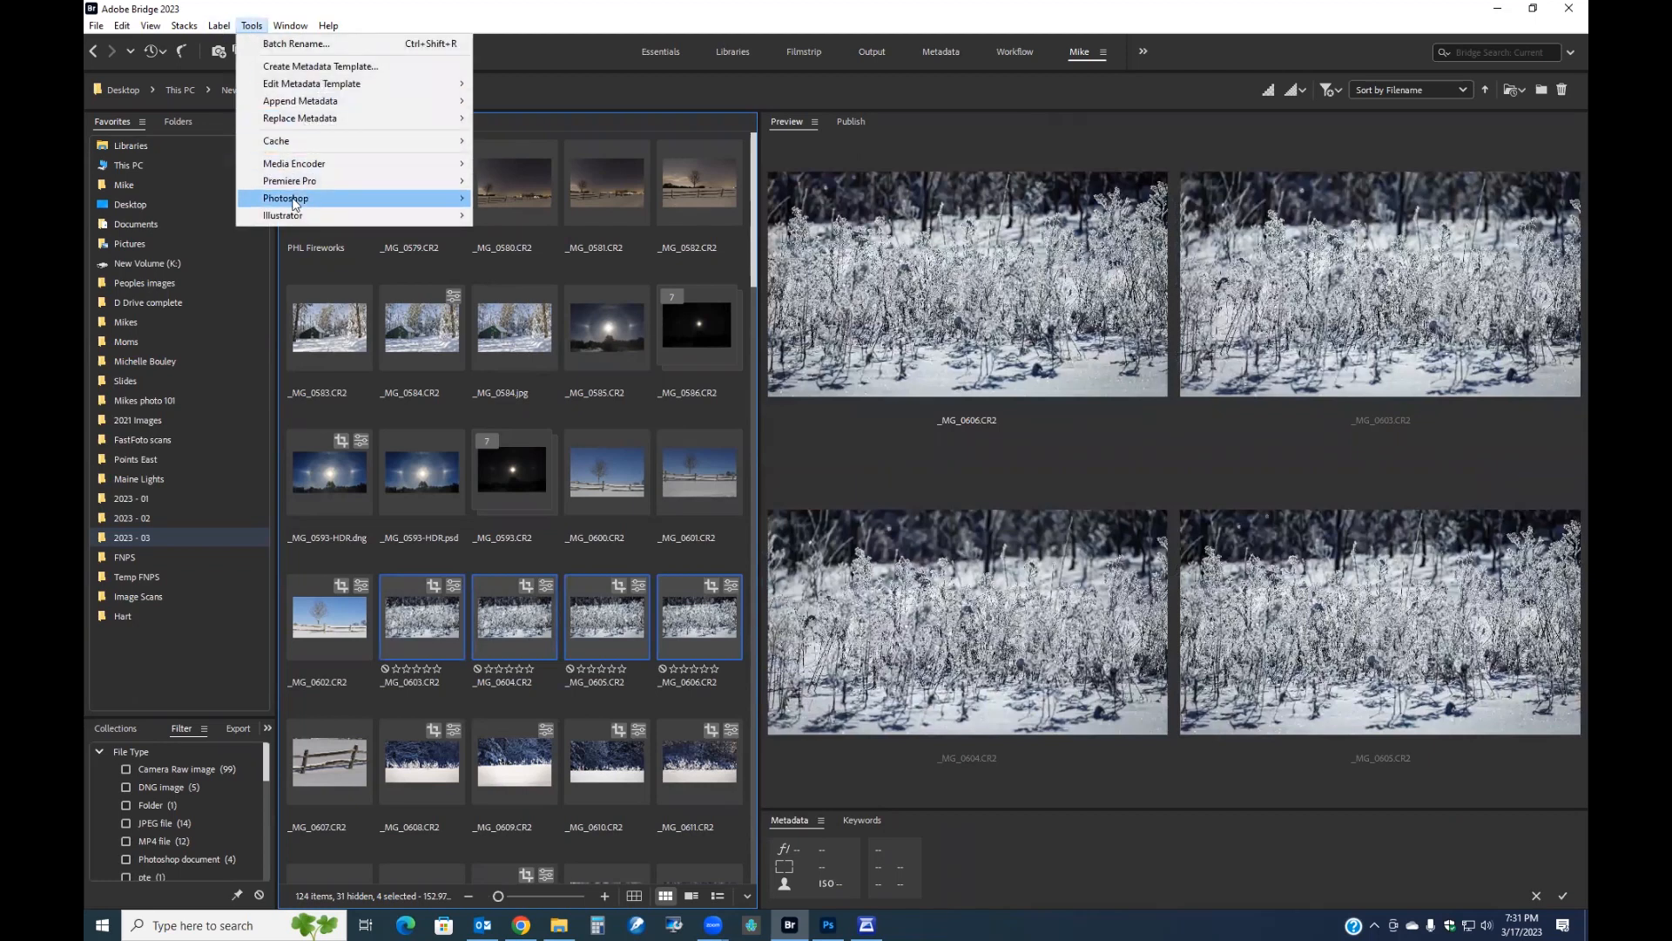
mouse_move(396, 201)
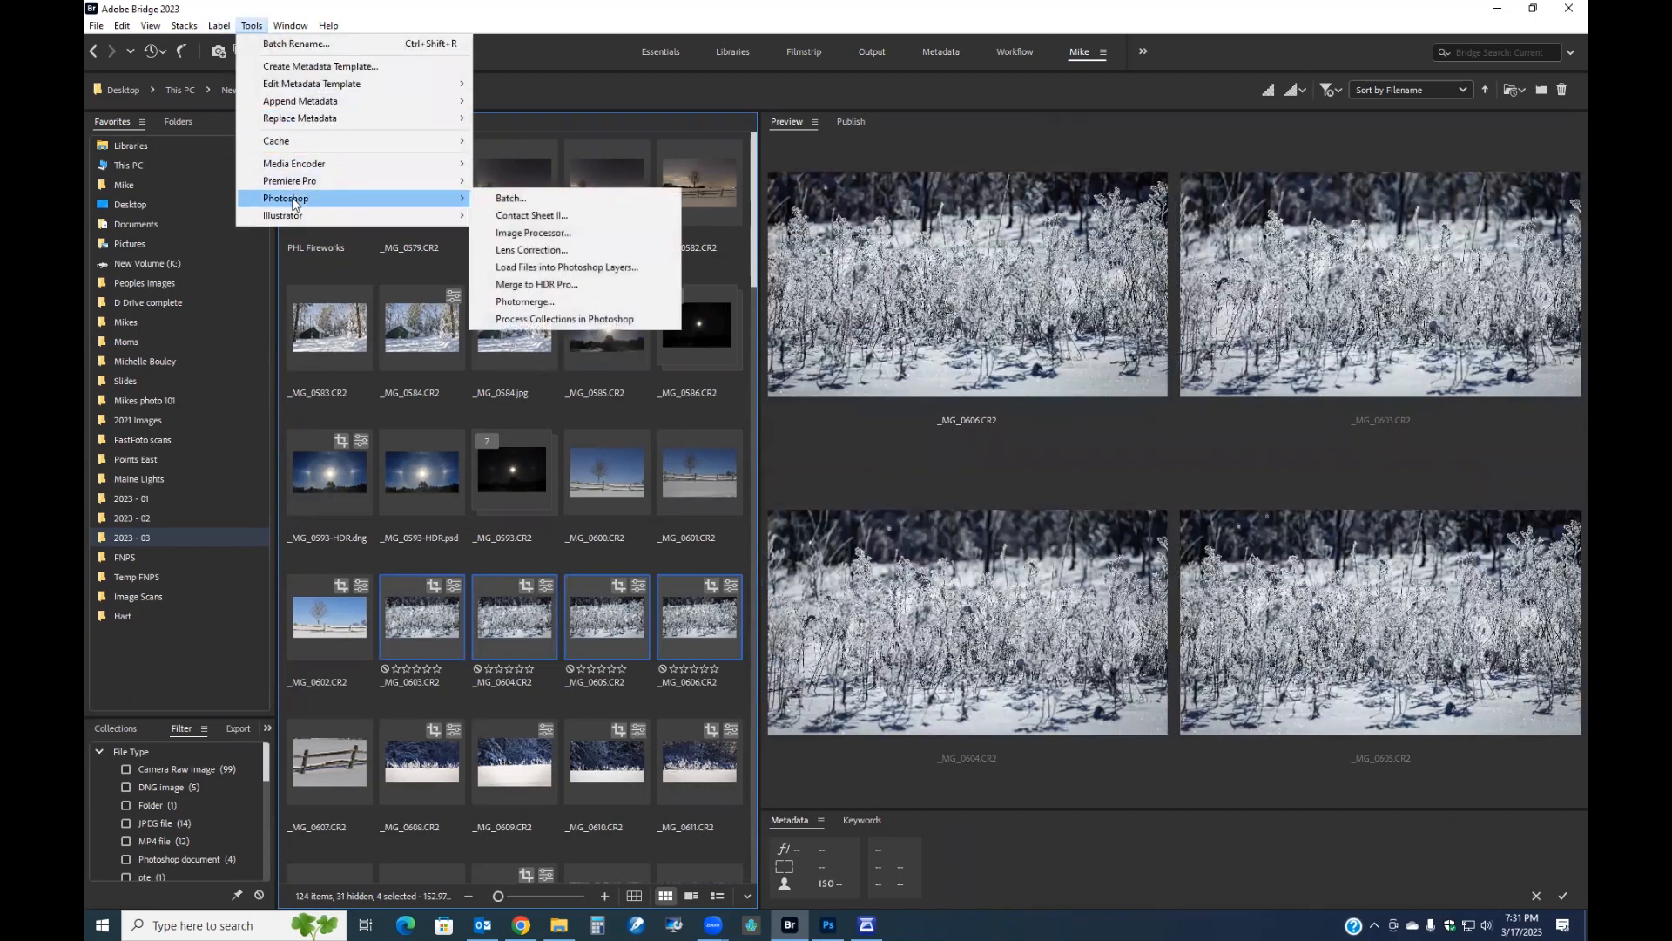
left_click(520, 233)
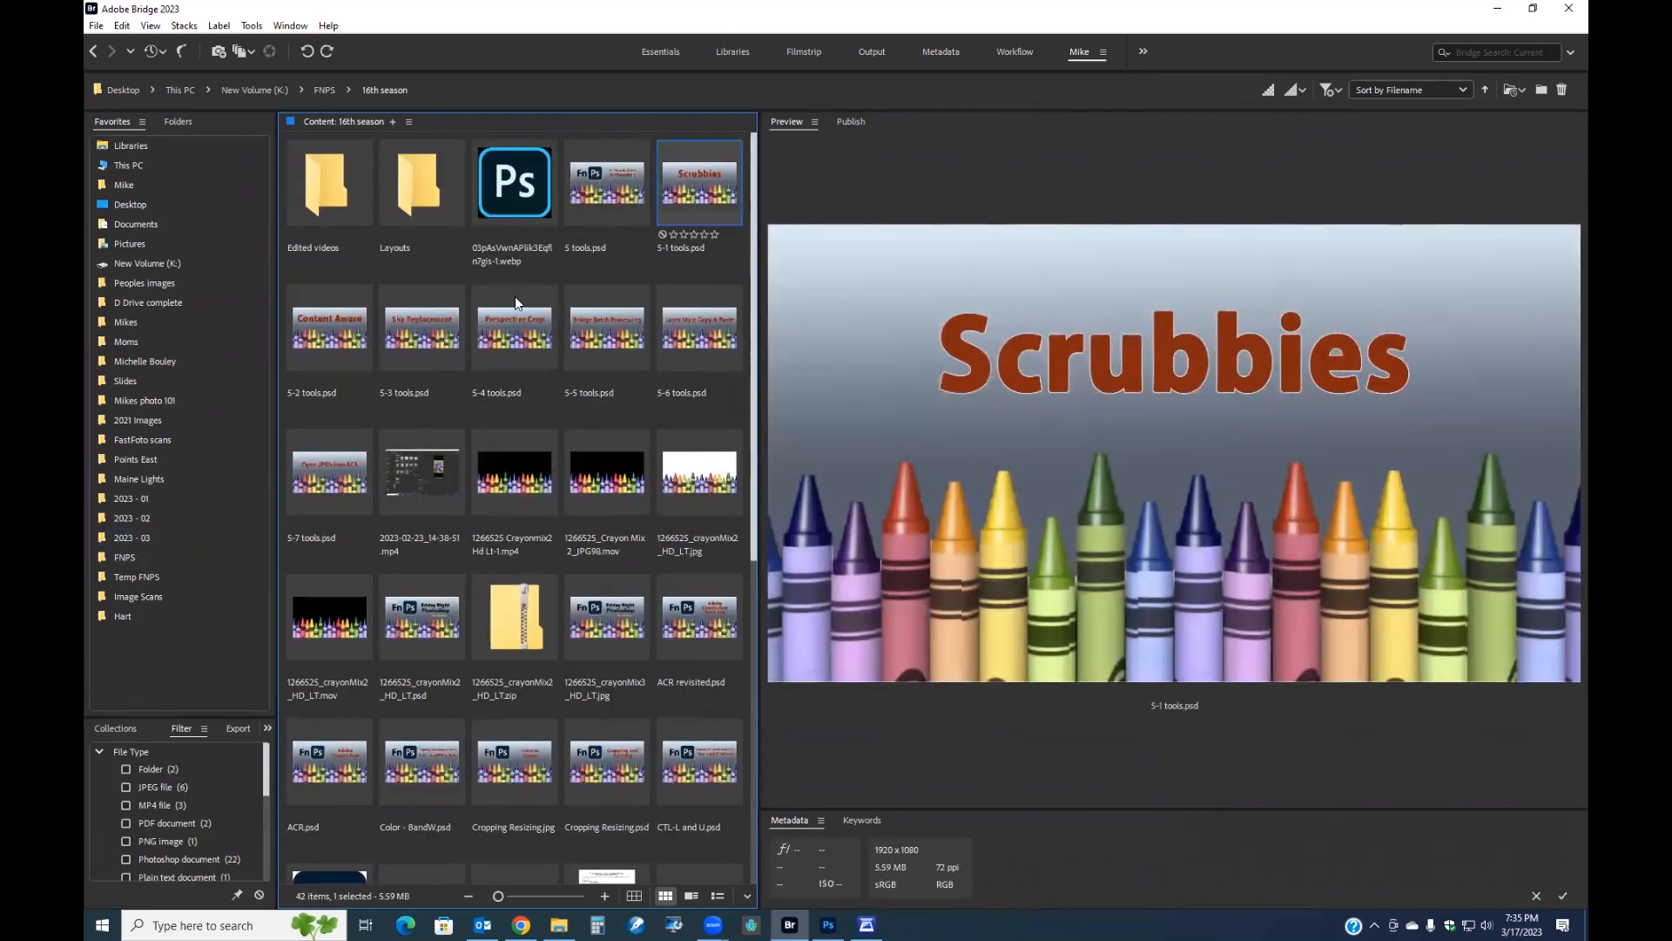
Browse the title slides in the 16th season folder one by one.
left_click(332, 328)
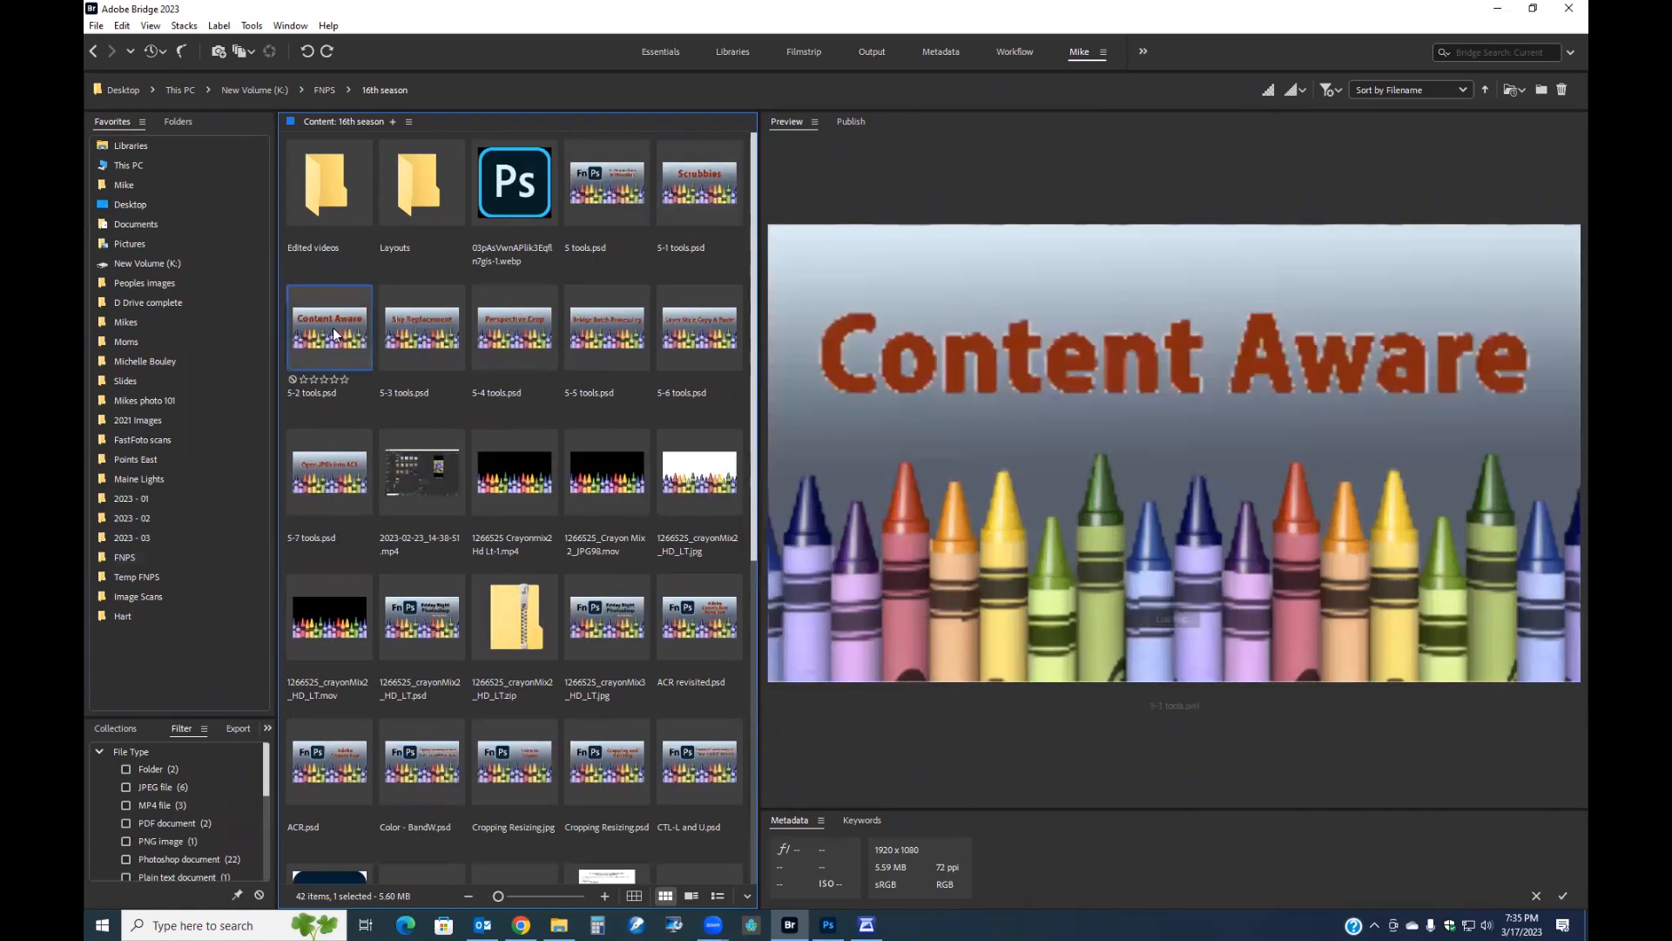
left_click(436, 342)
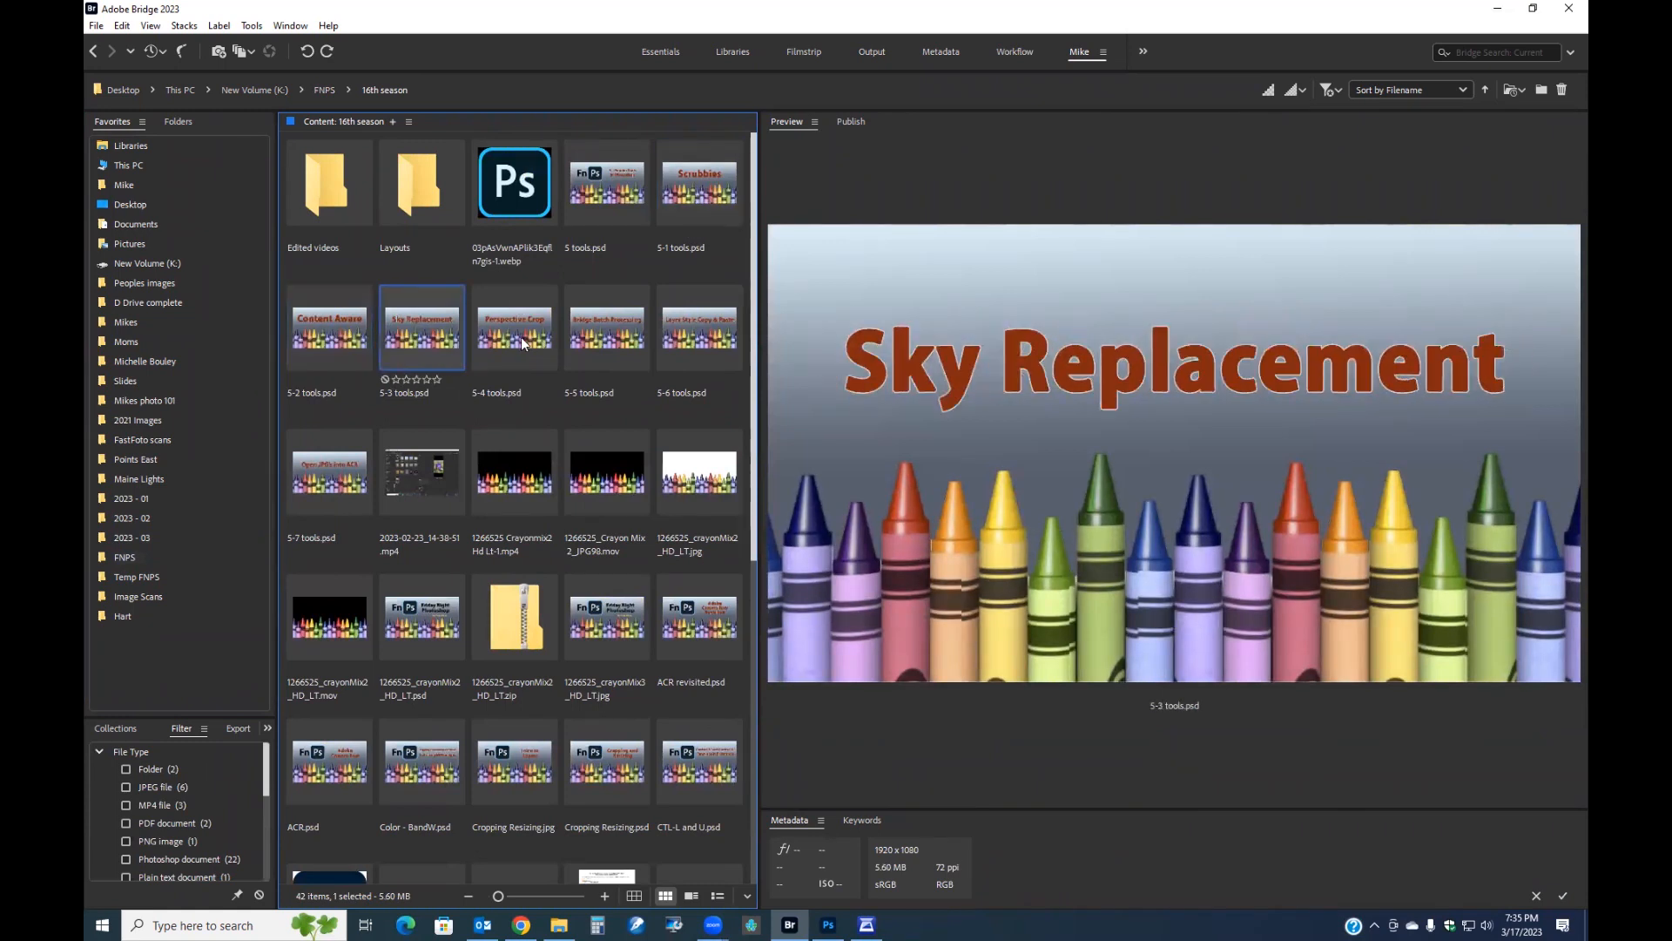
left_click(519, 333)
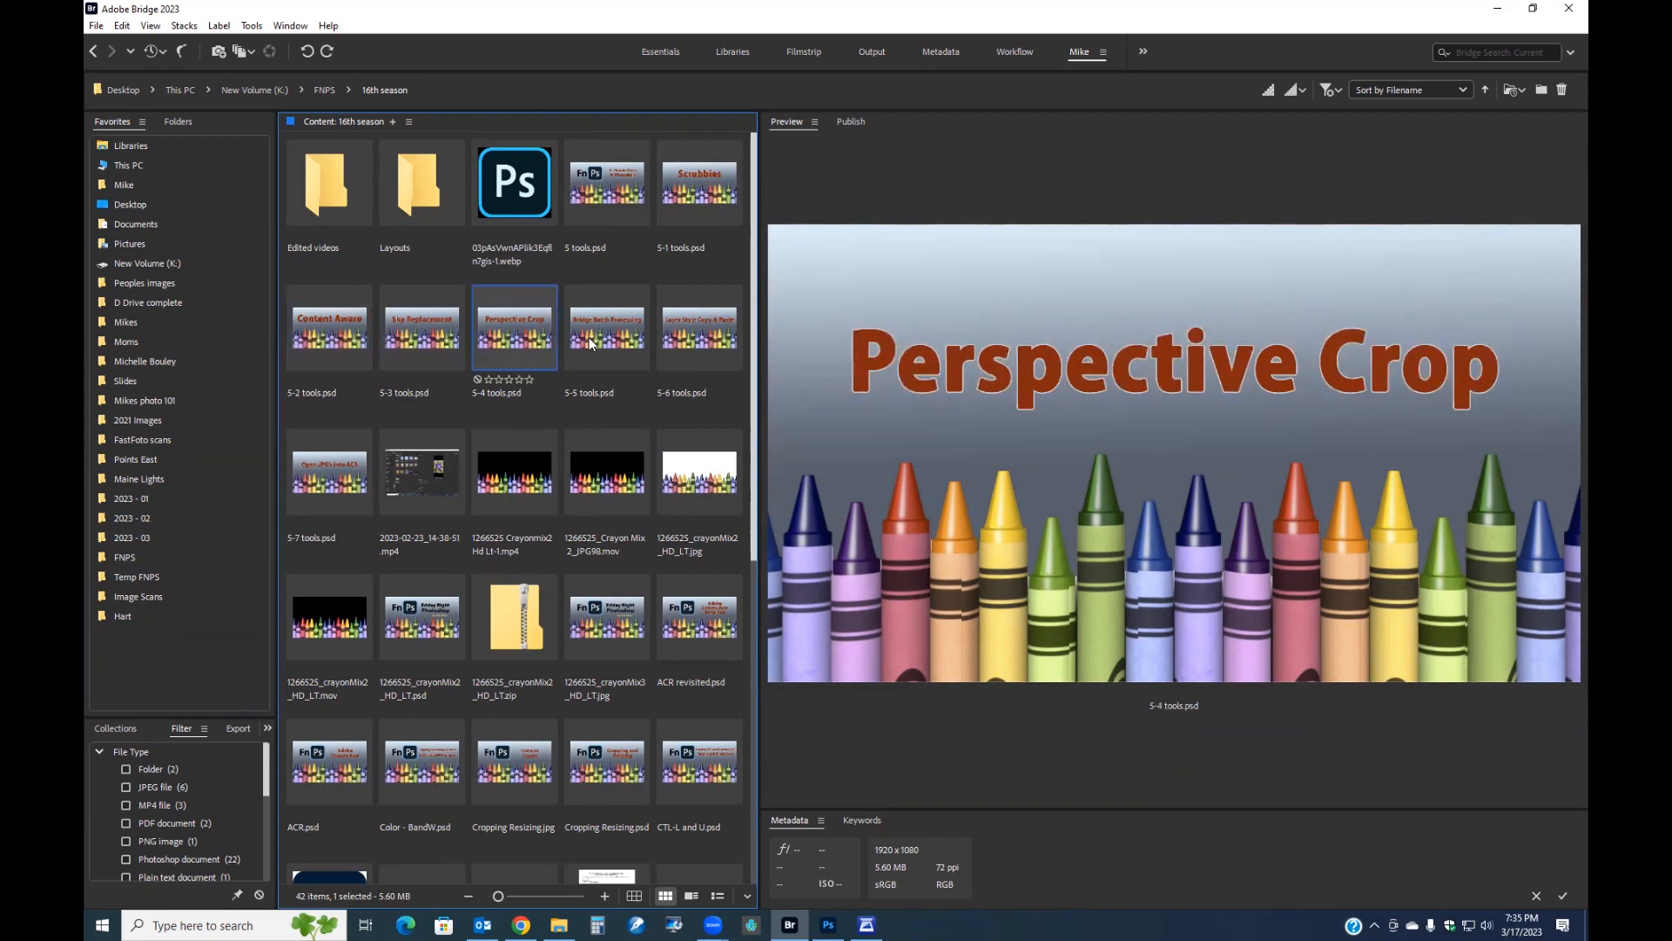
left_click(589, 337)
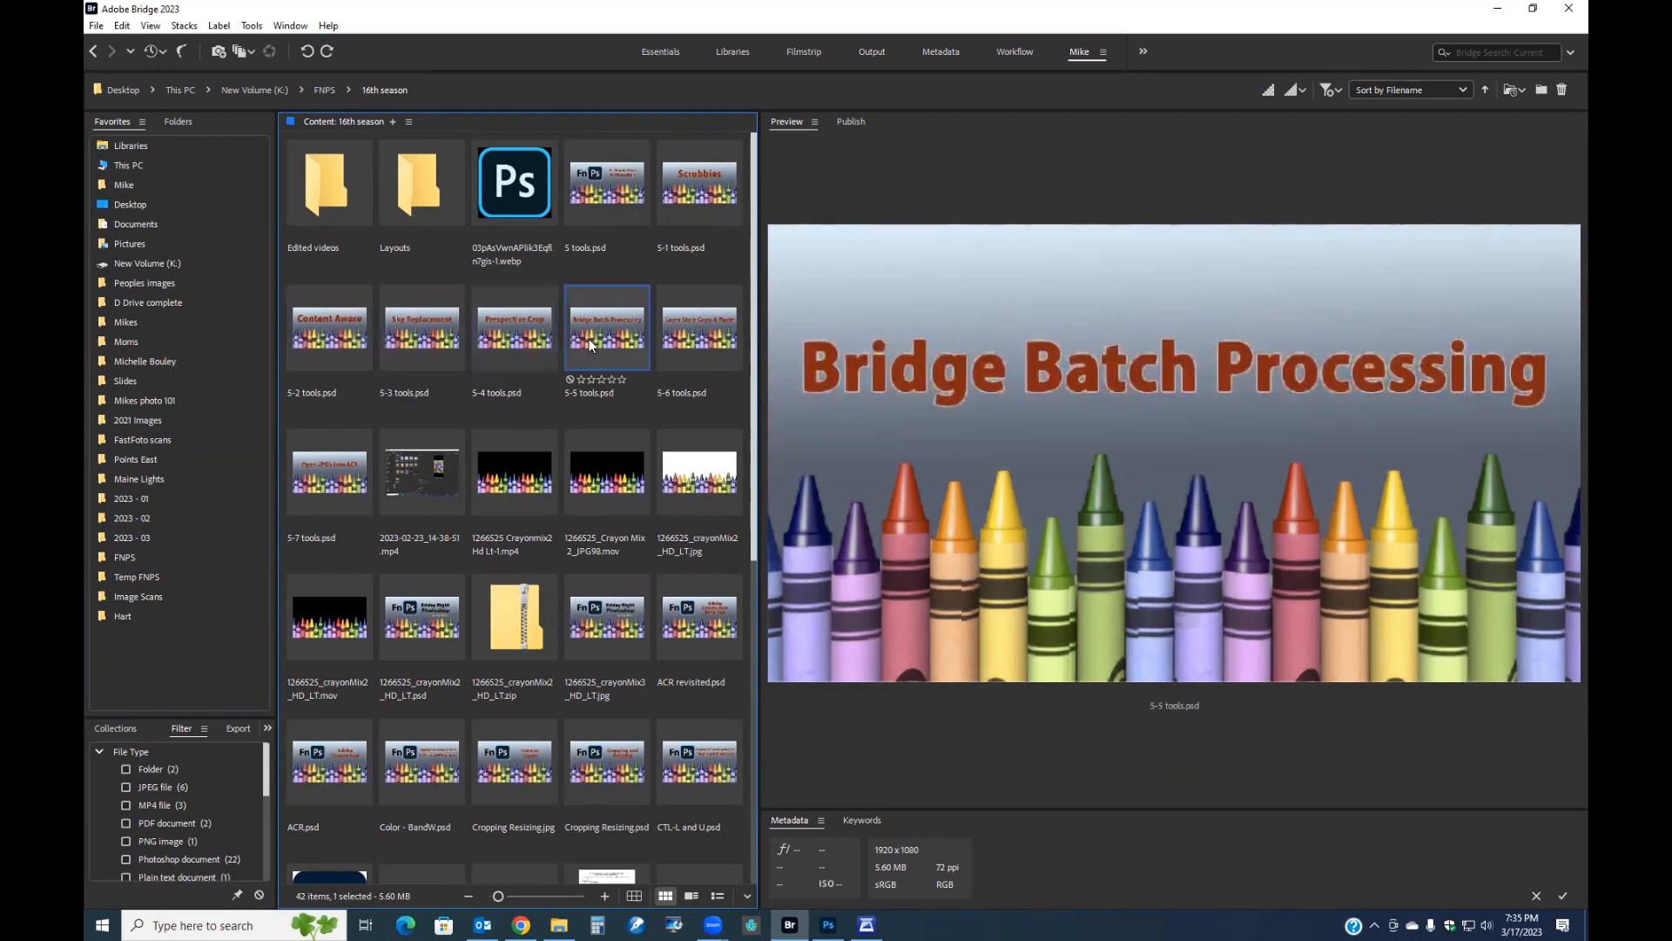
left_click(691, 342)
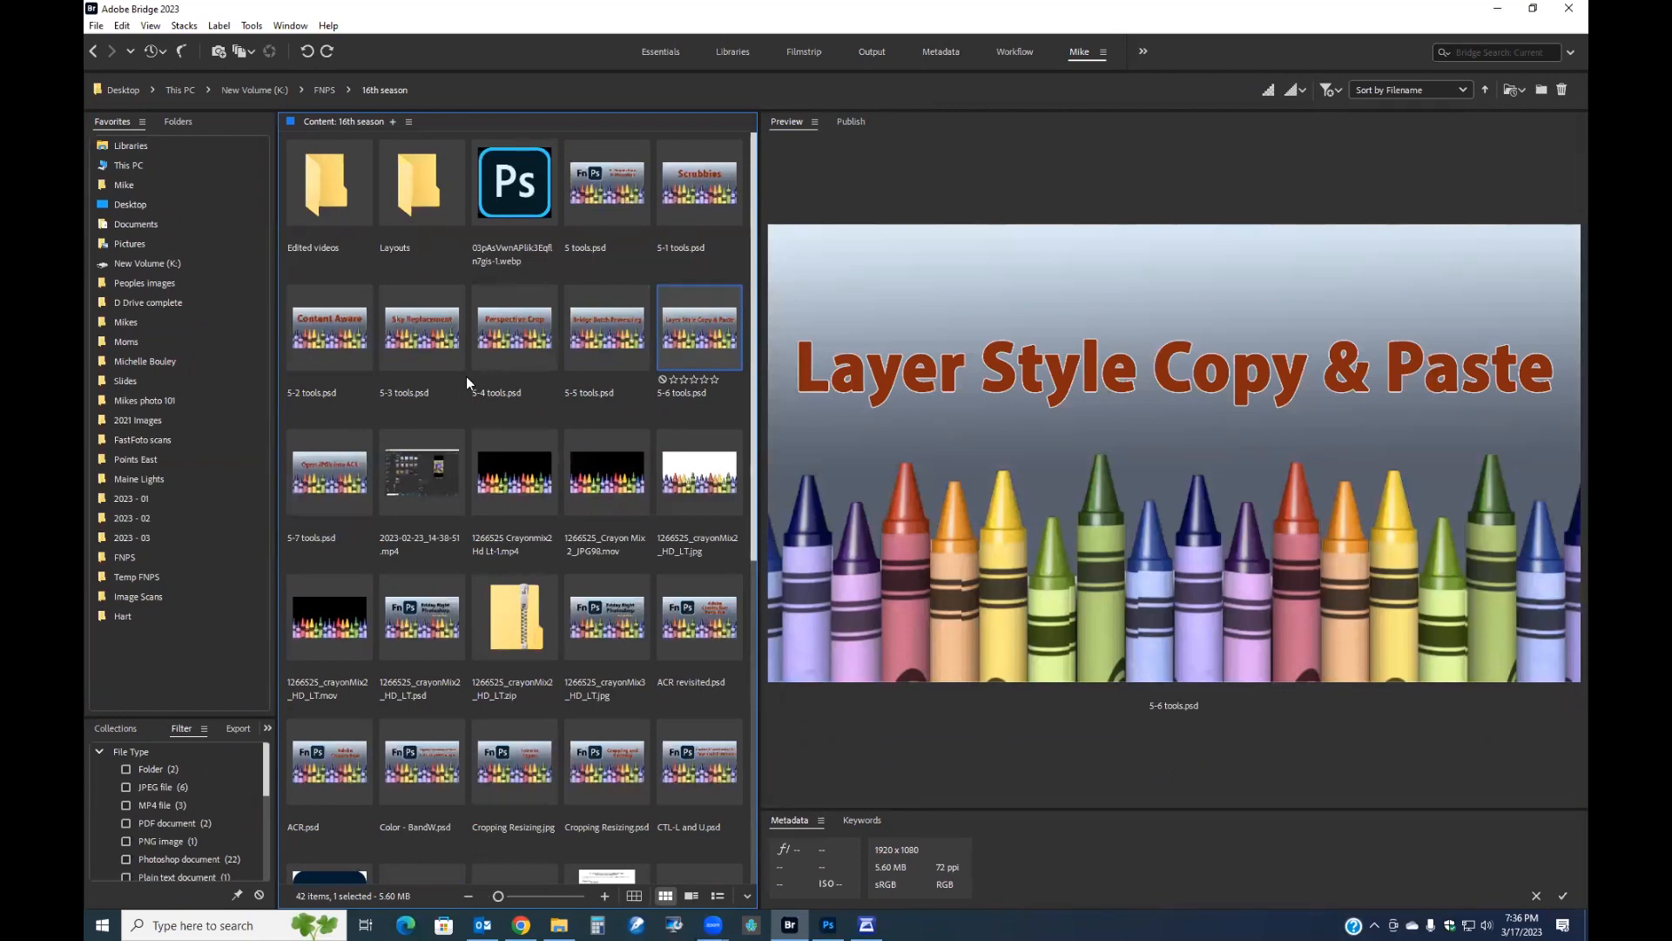
left_click(333, 459)
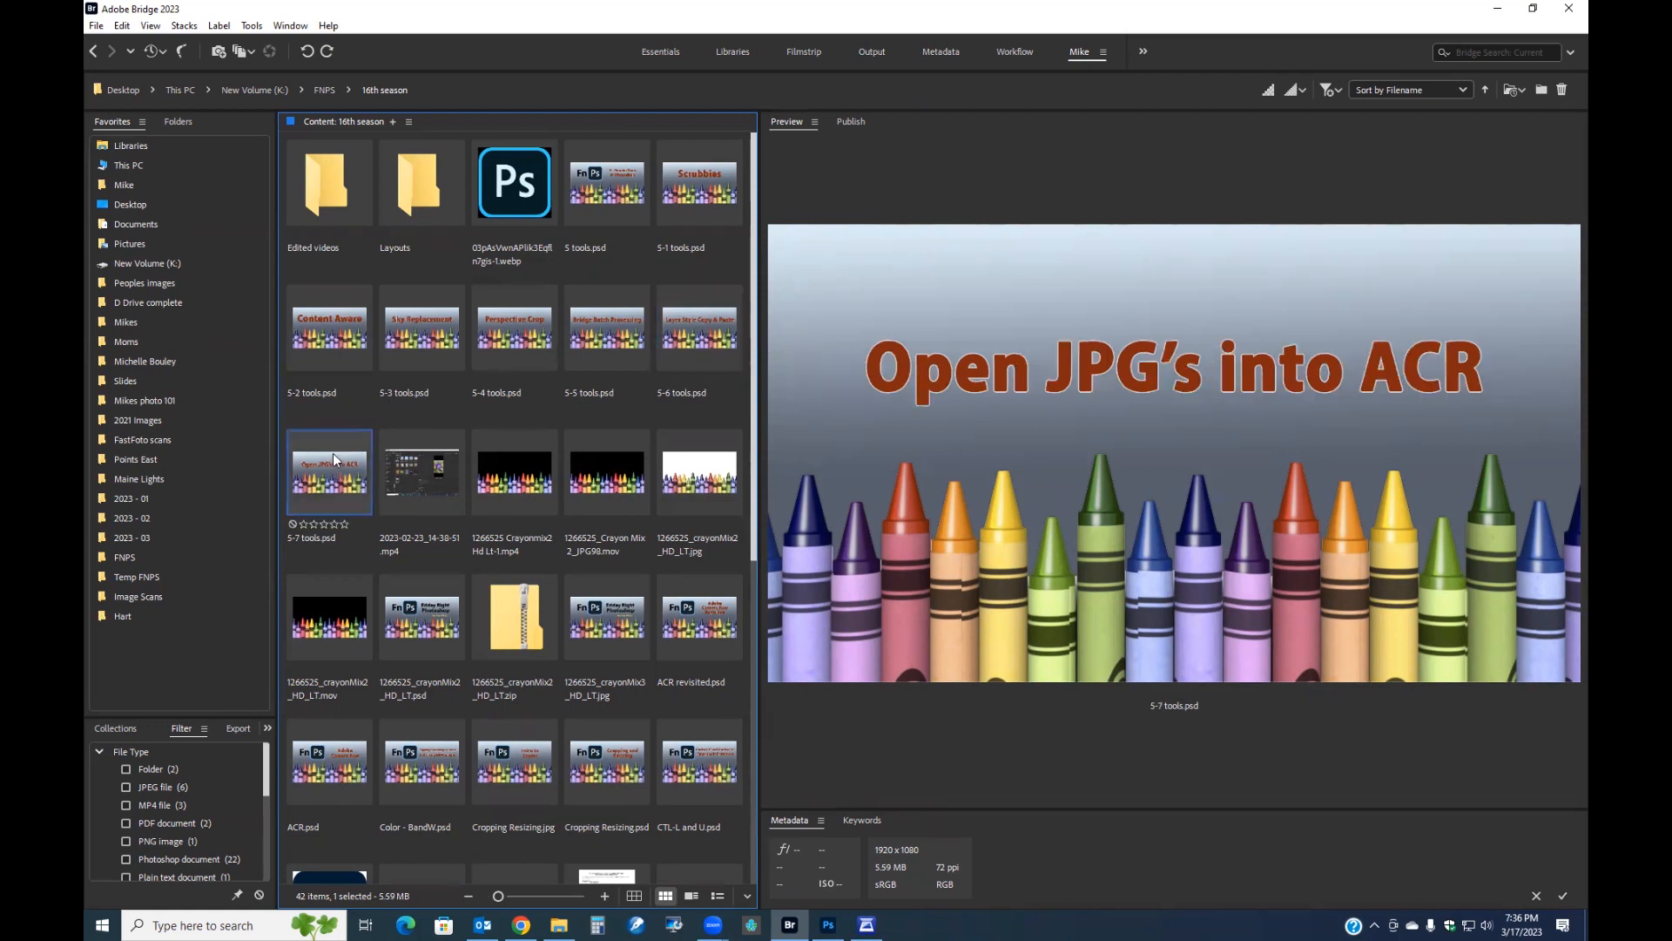